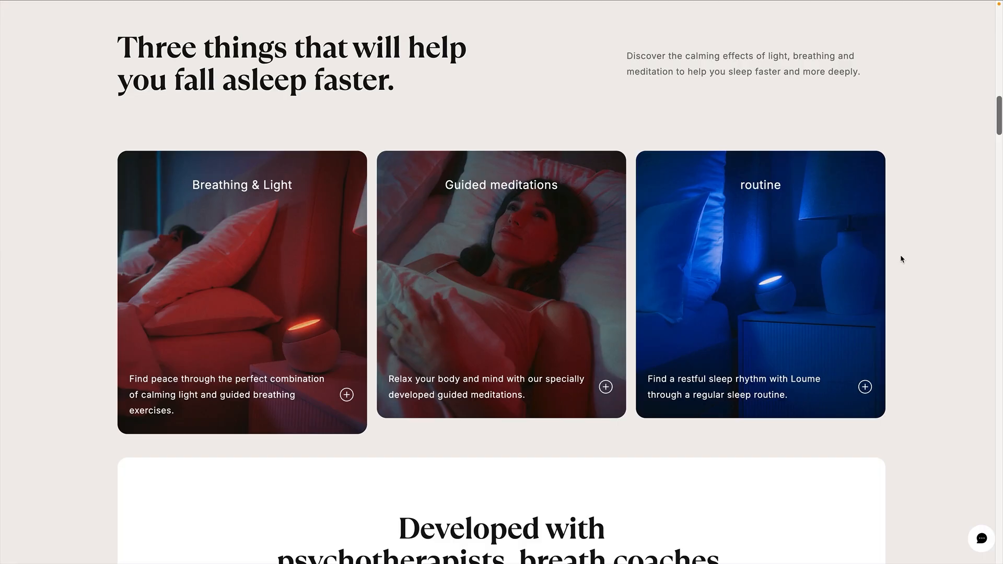
- Examine the Loume page's sections from the sleep aids and app features down to the product offer and customer reviews
scroll(958, 236, down, 15)
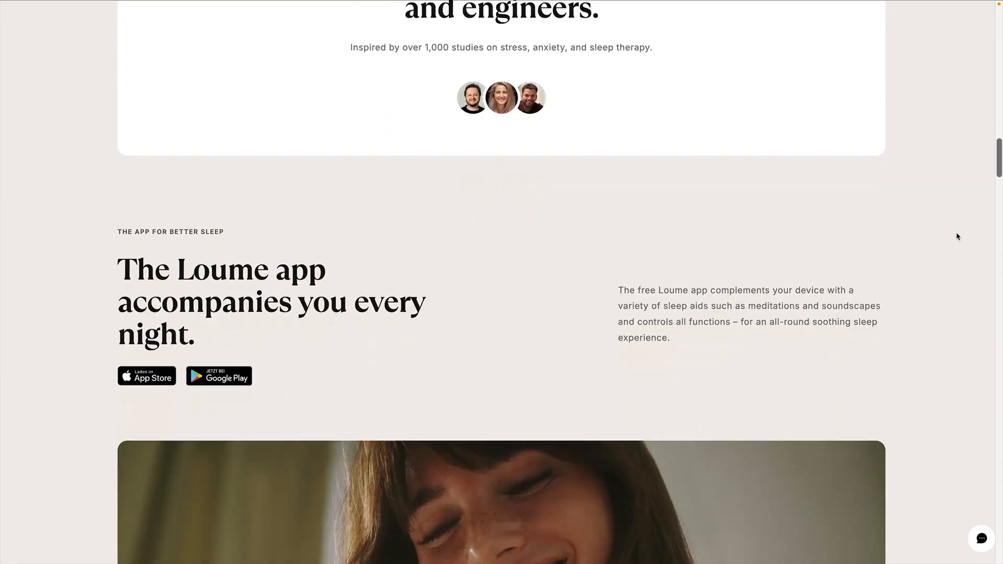
scroll(957, 236, down, 15)
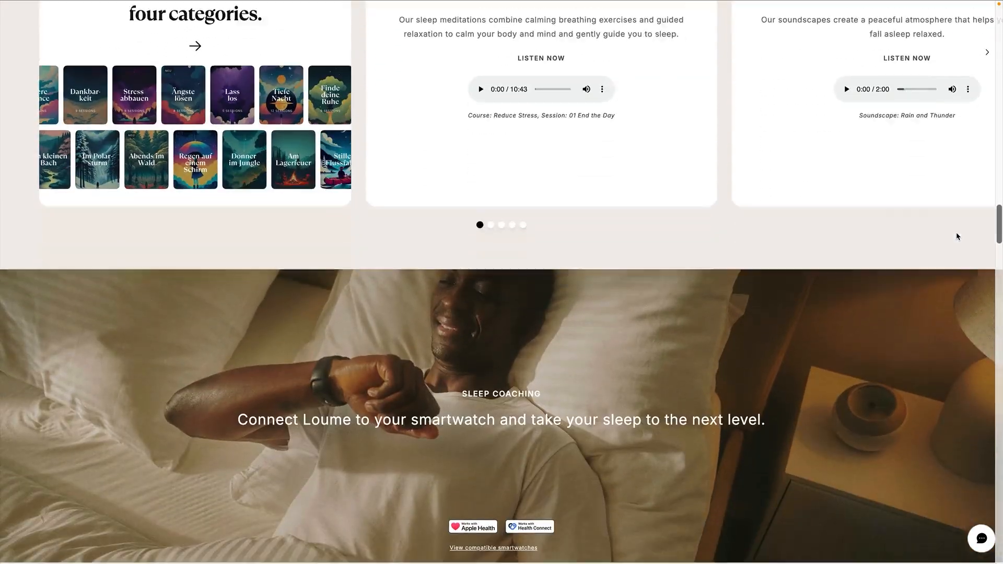
scroll(957, 236, down, 10)
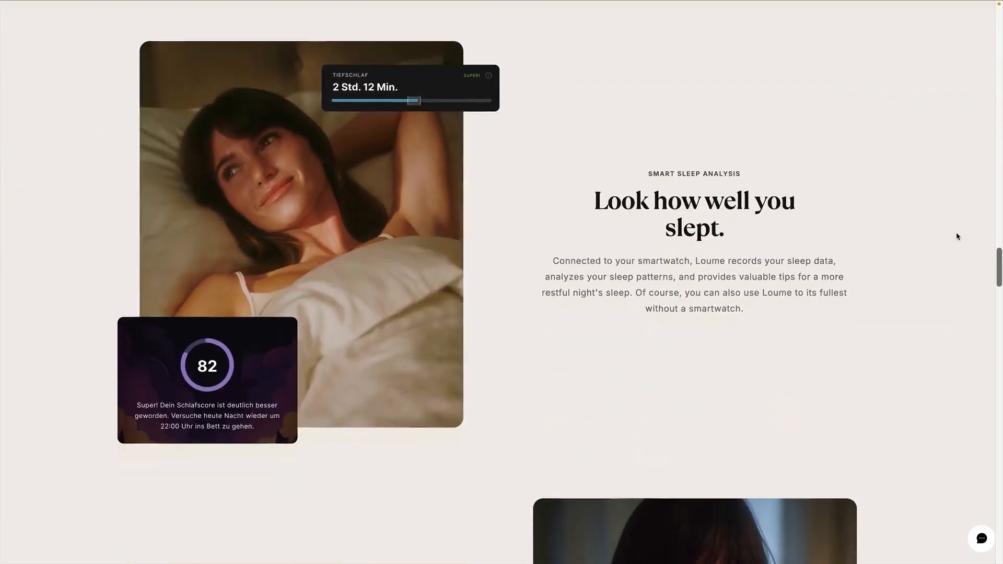
scroll(957, 236, down, 7)
scroll(956, 236, up, 10)
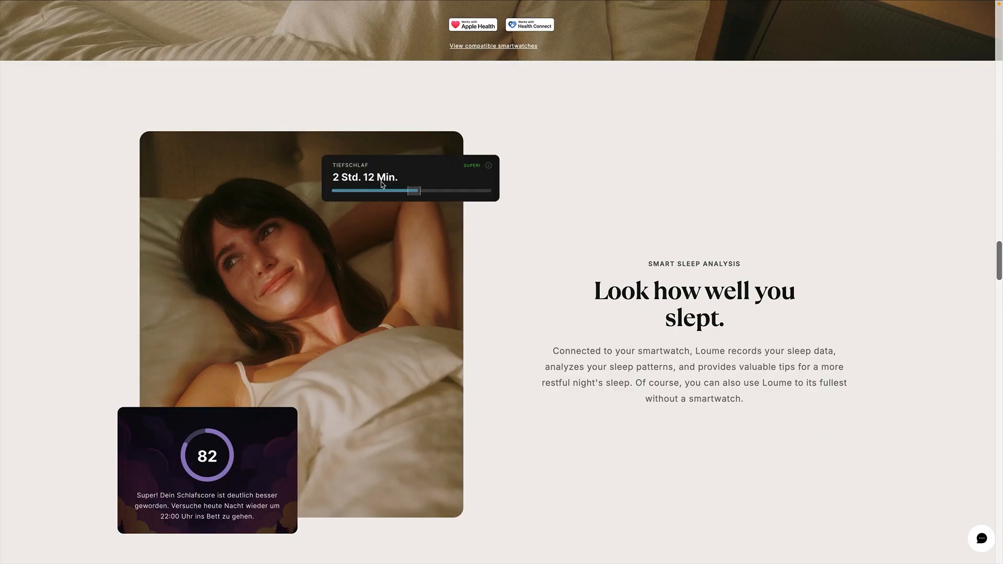
scroll(353, 401, down, 10)
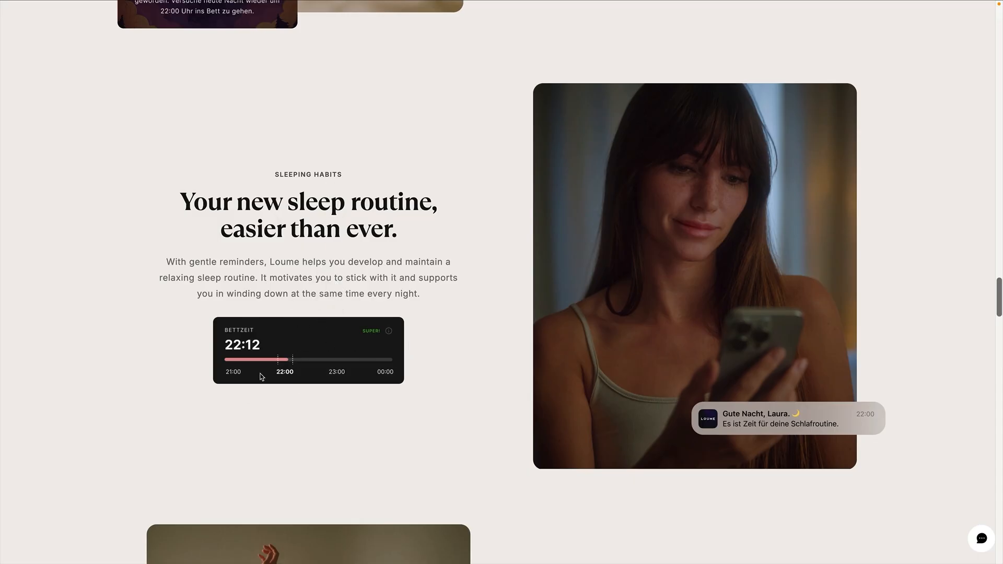
scroll(421, 365, down, 9)
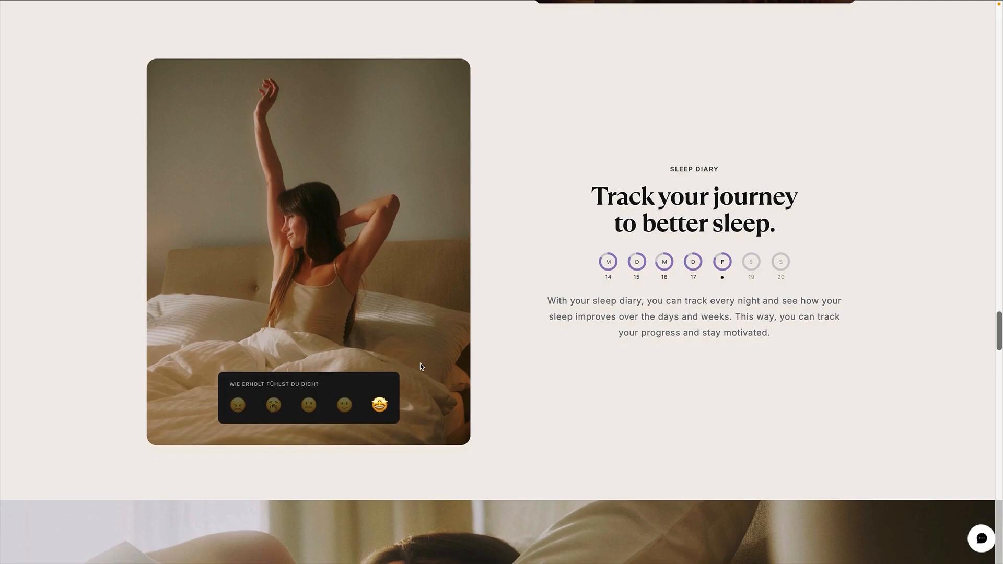
scroll(421, 366, down, 15)
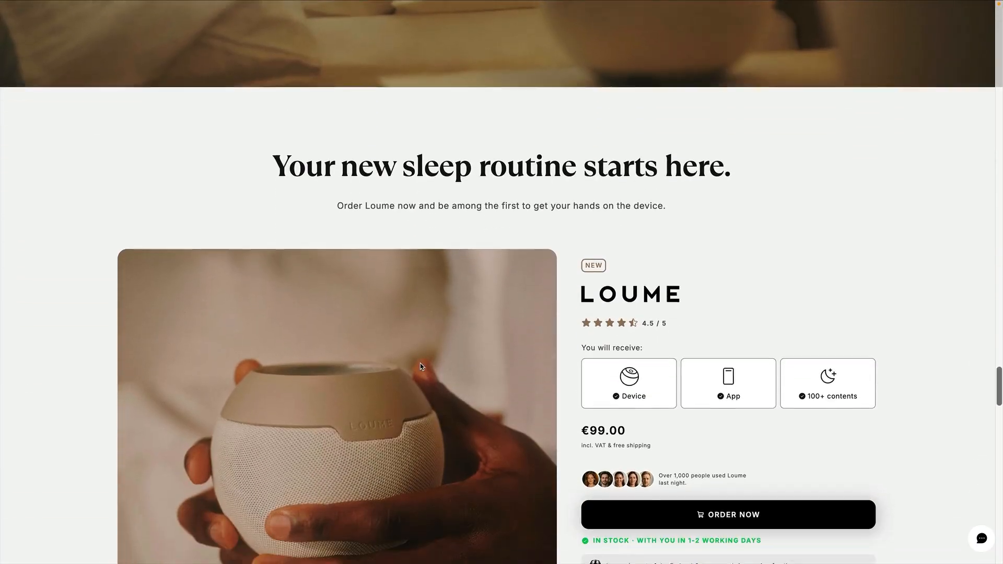
scroll(421, 366, down, 5)
scroll(421, 366, up, 2)
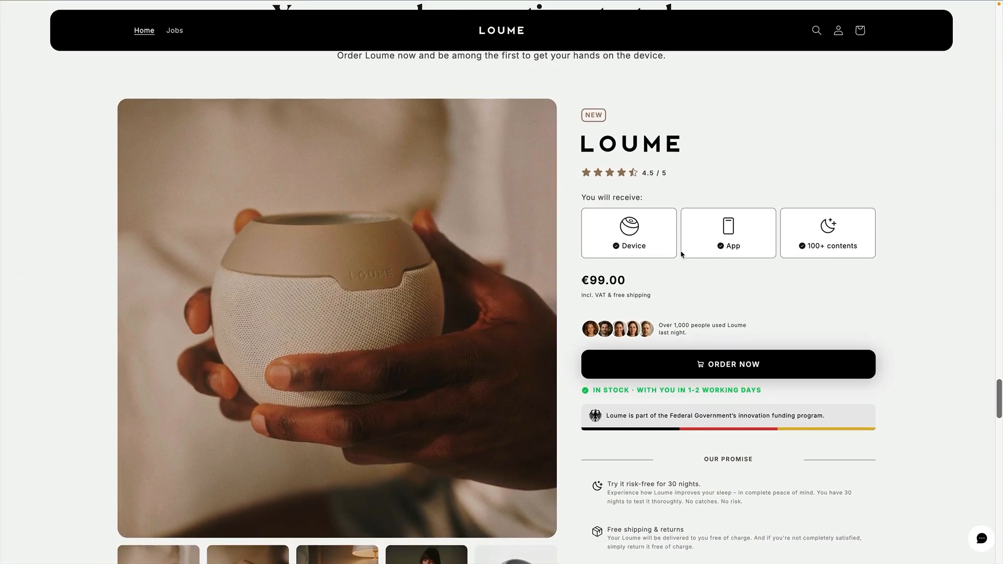
scroll(600, 346, down, 13)
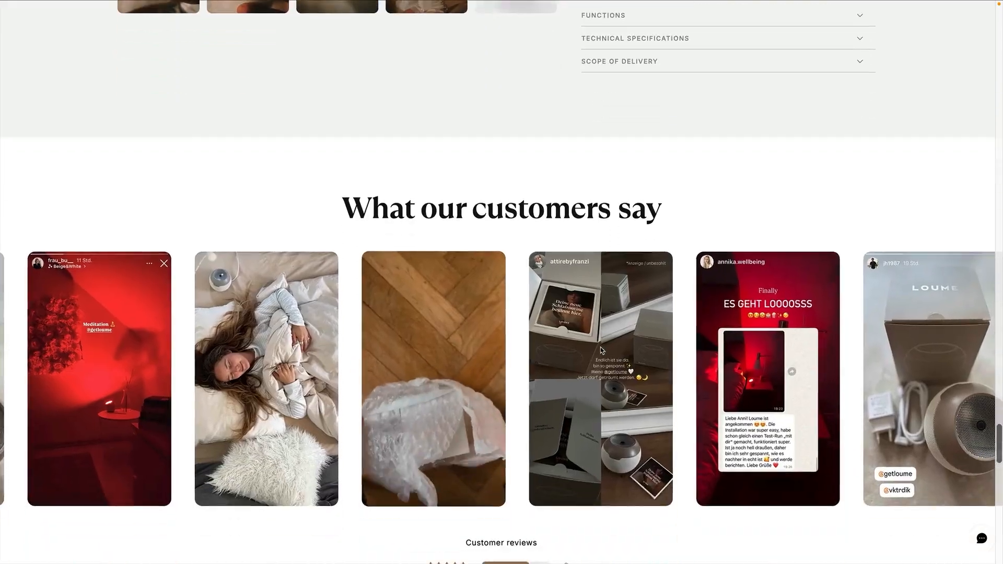
scroll(396, 333, down, 9)
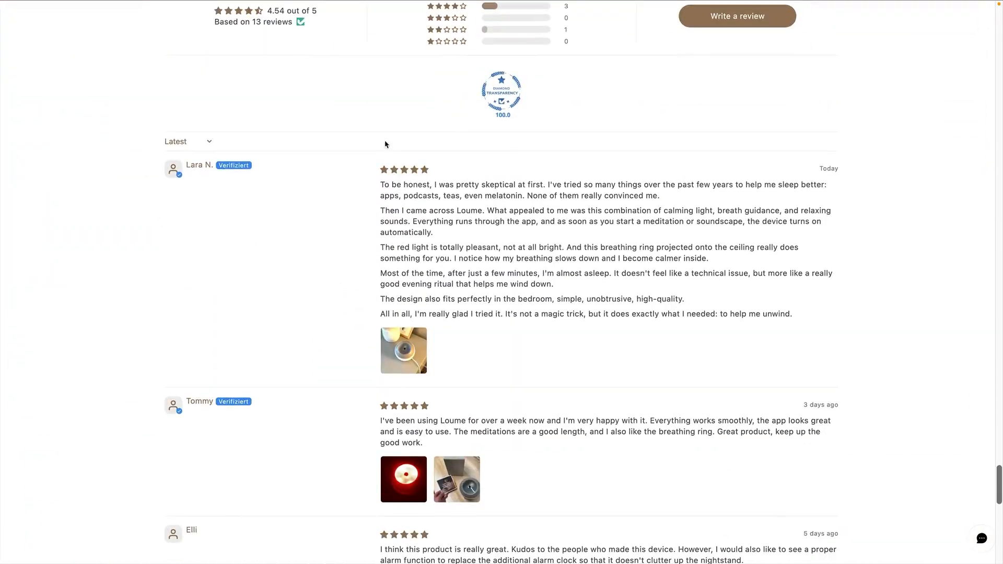
scroll(460, 189, down, 16)
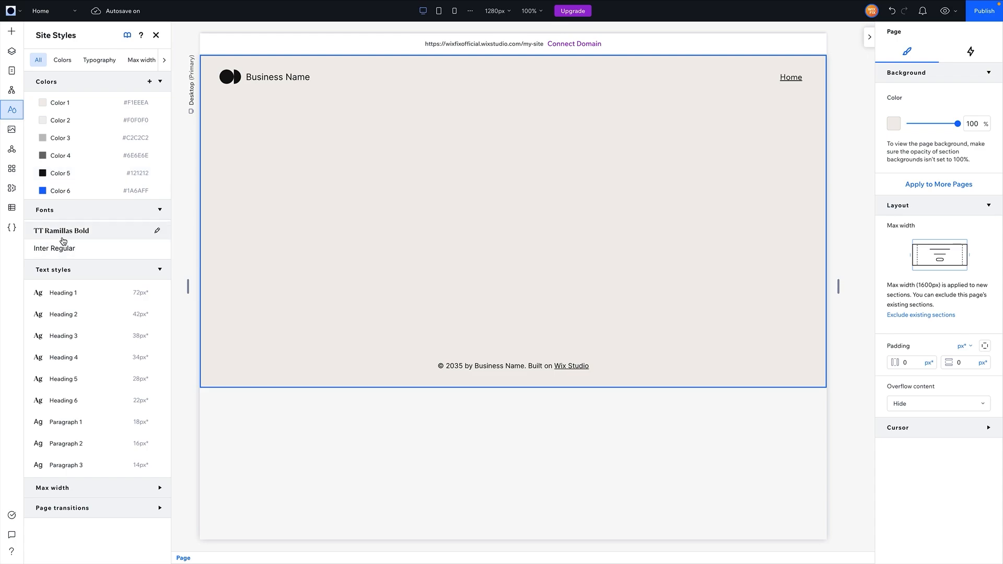
- In Wix Studio, check the list of site pages and delete the logo and business name from the header
click(12, 70)
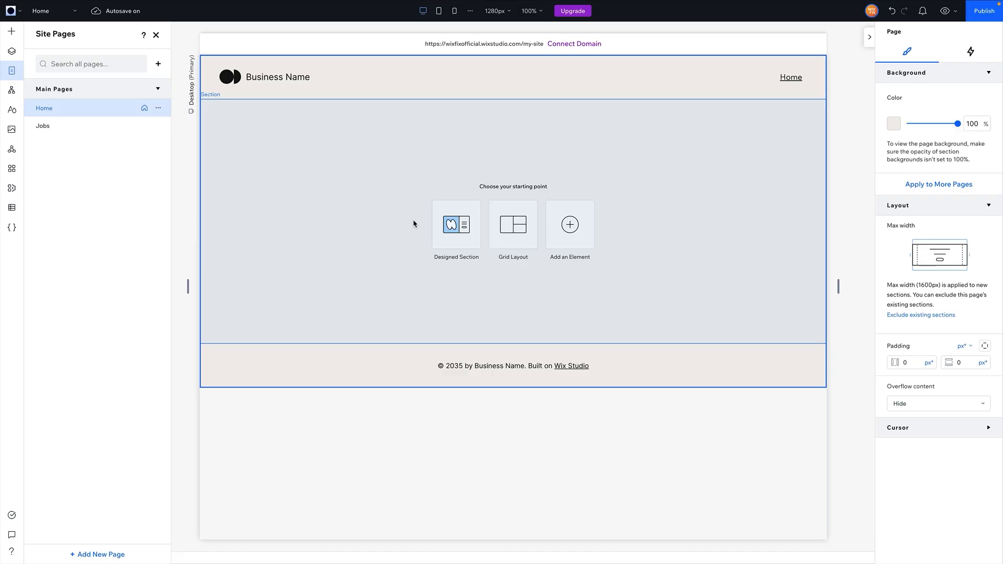
click(155, 35)
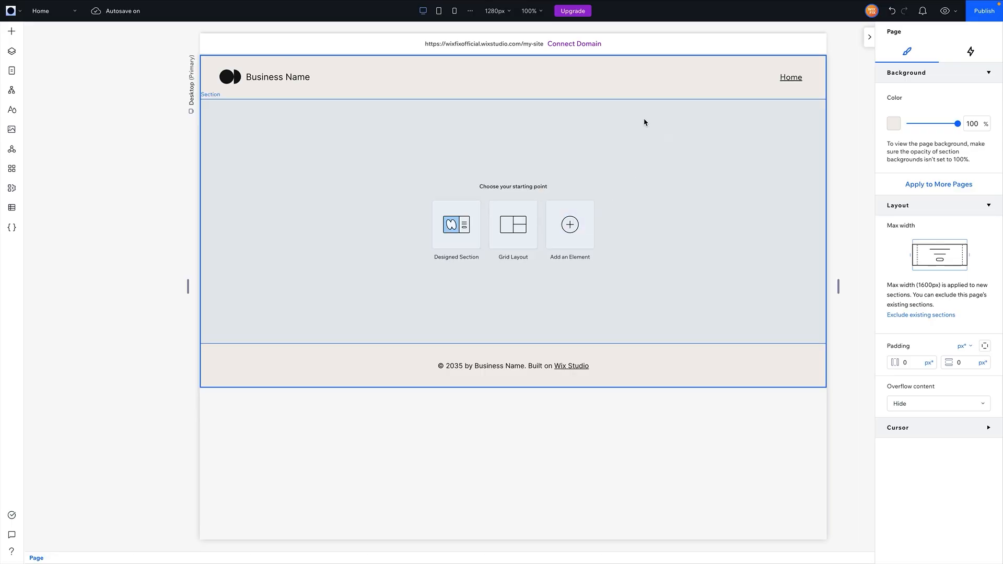
click(242, 76)
key(Delete)
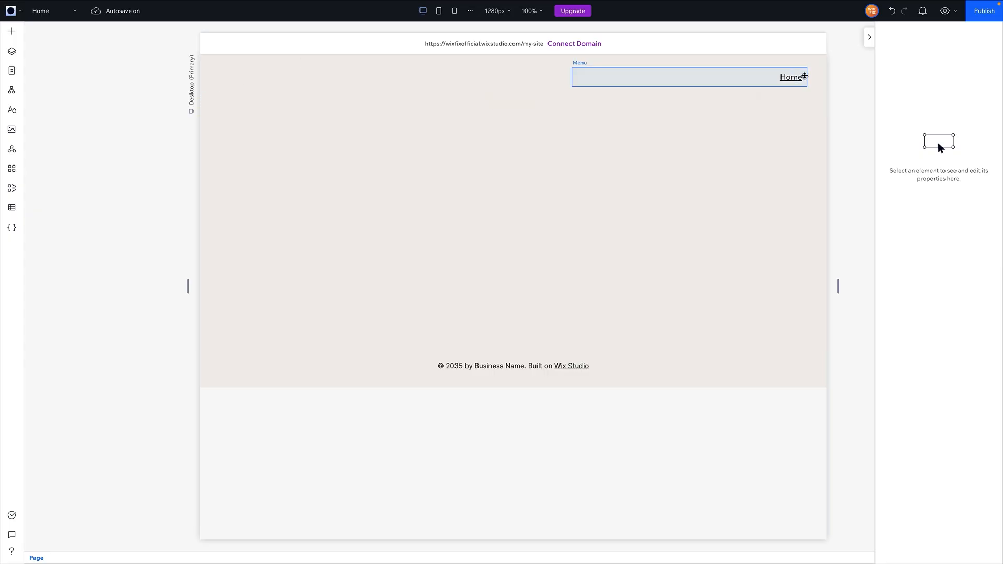
- Move the menu from the header into the section below and add the Jobs page to it
click(788, 77)
drag(788, 77, 617, 222)
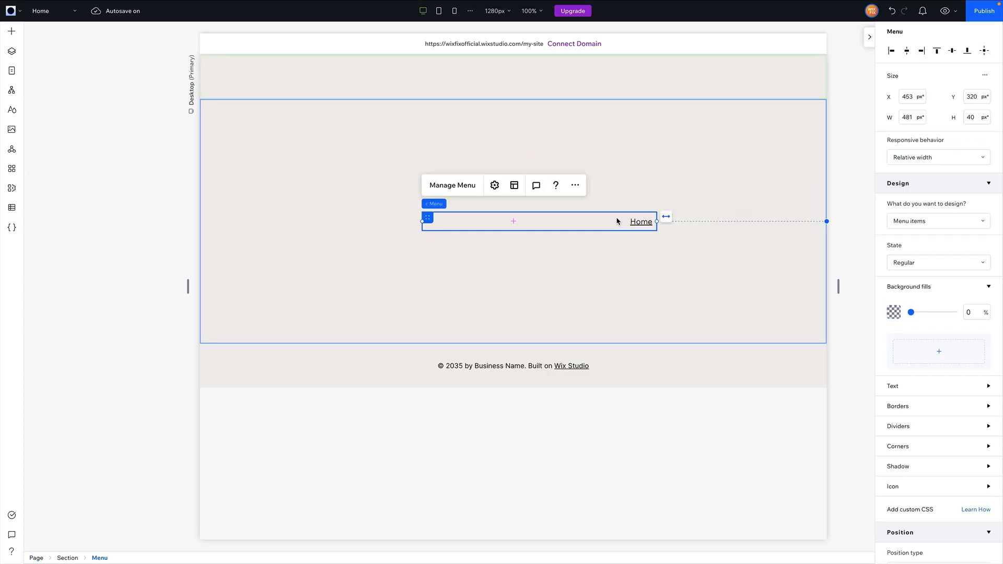
click(454, 185)
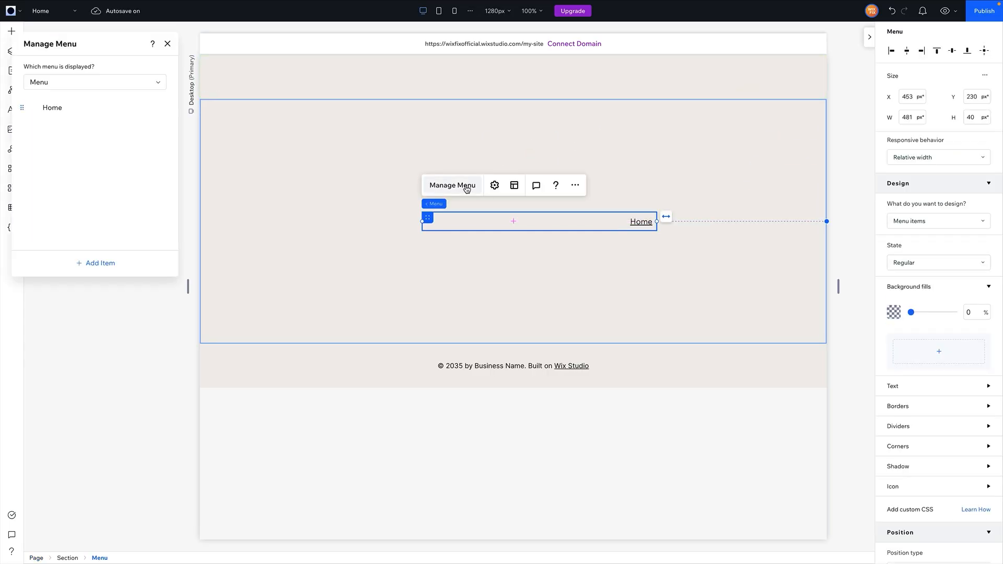
click(105, 264)
click(95, 287)
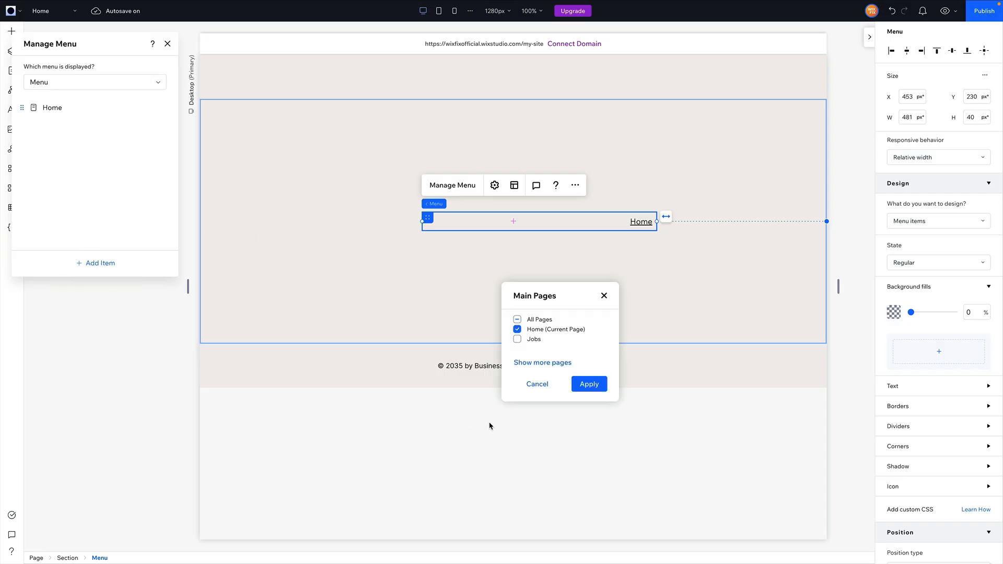
click(587, 385)
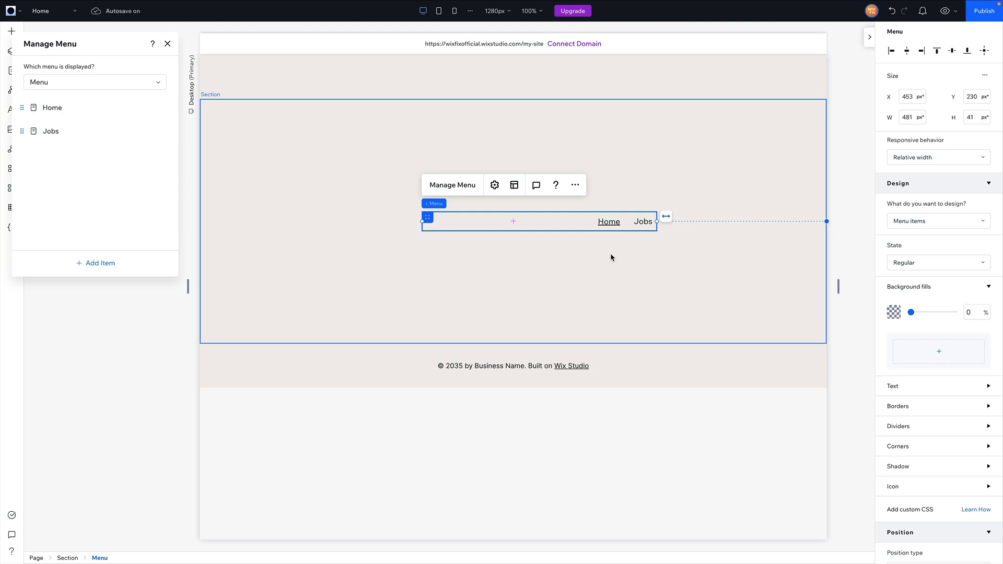
- Set the menu's responsive behavior to Hug and move it to about X 109, Y 144 px in the section's upper-left area
click(924, 157)
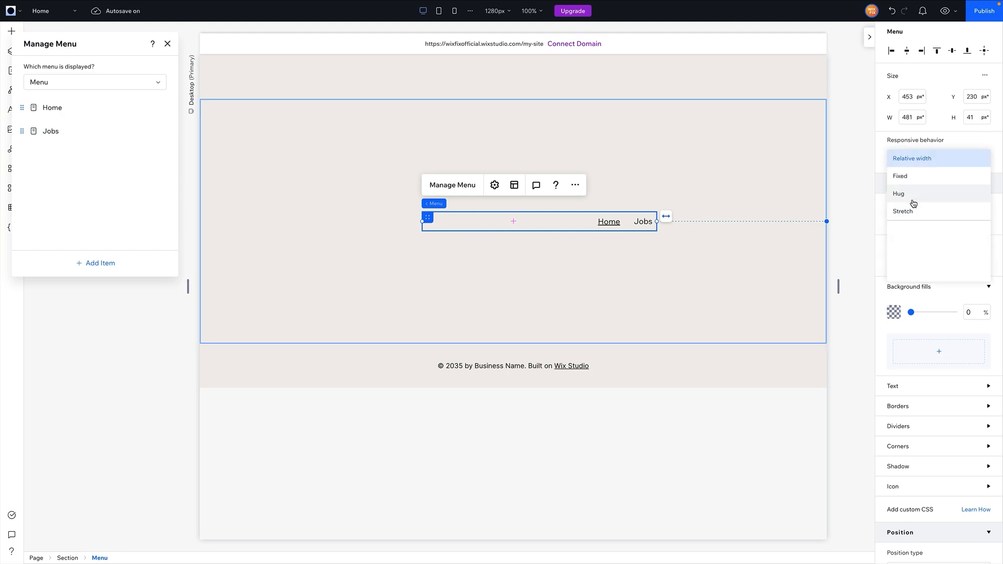
click(914, 195)
click(614, 282)
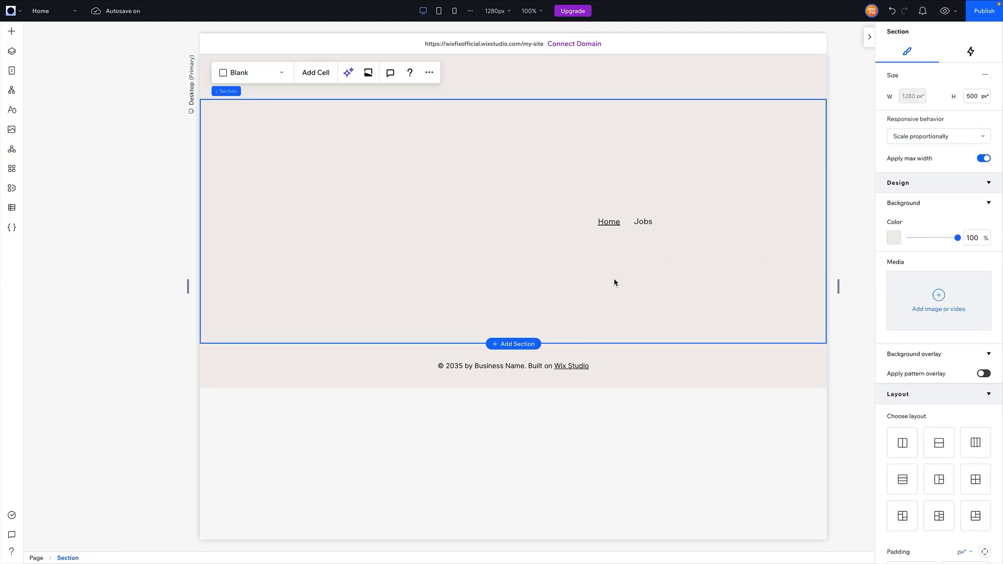
click(626, 223)
drag(627, 223, 286, 181)
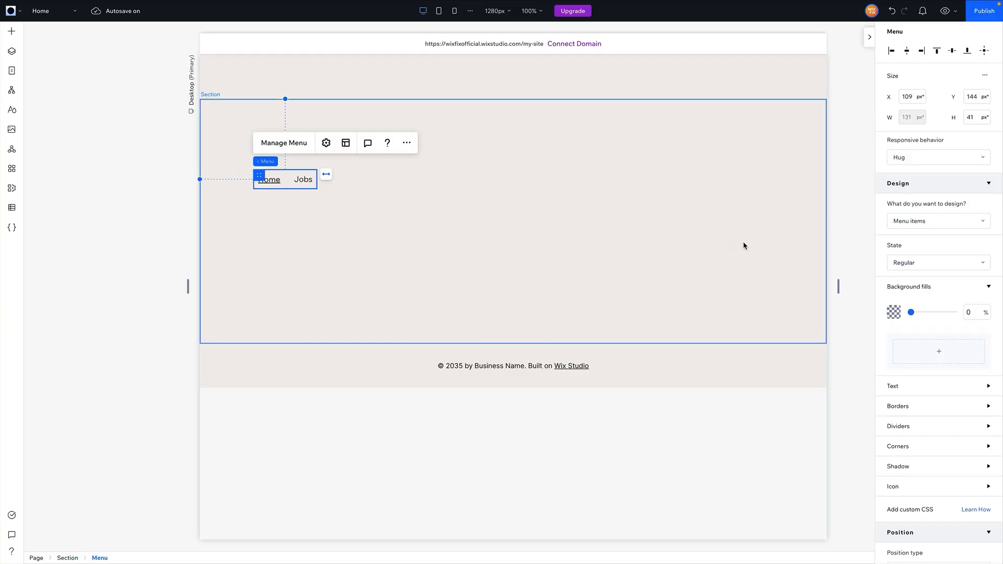
- Review the menu items' Hover and Selected state design settings and return to the Regular state
click(917, 262)
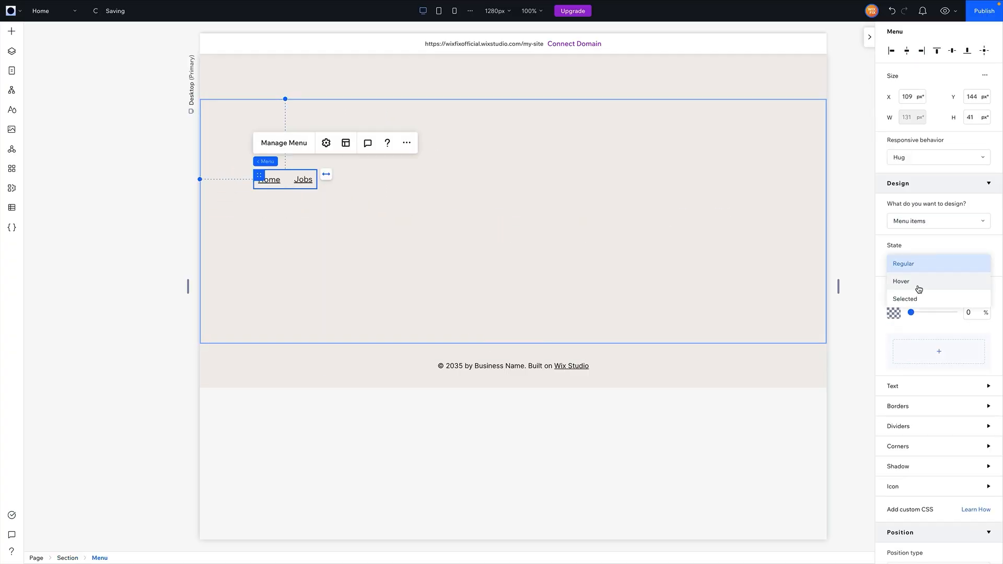
click(919, 287)
click(918, 264)
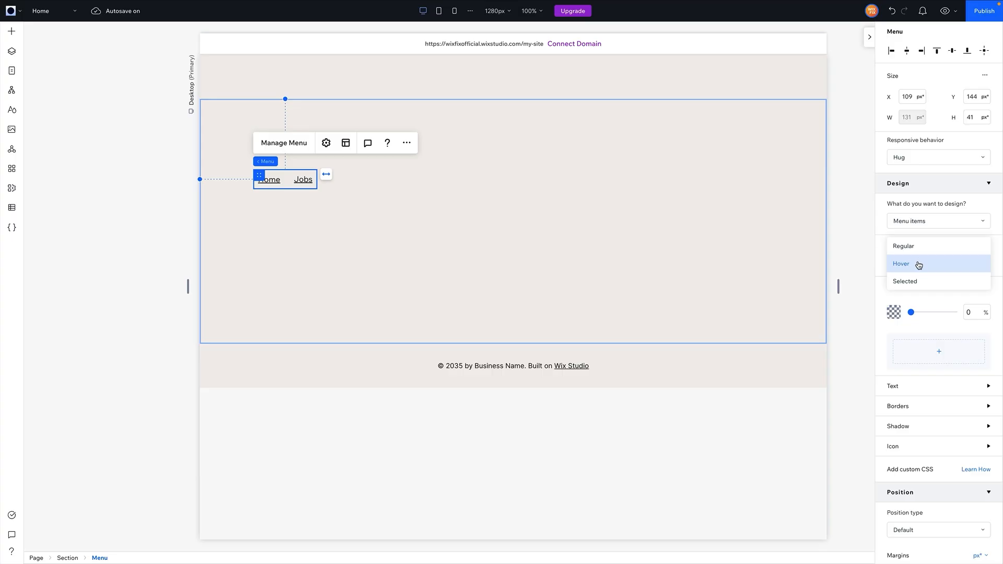
click(919, 282)
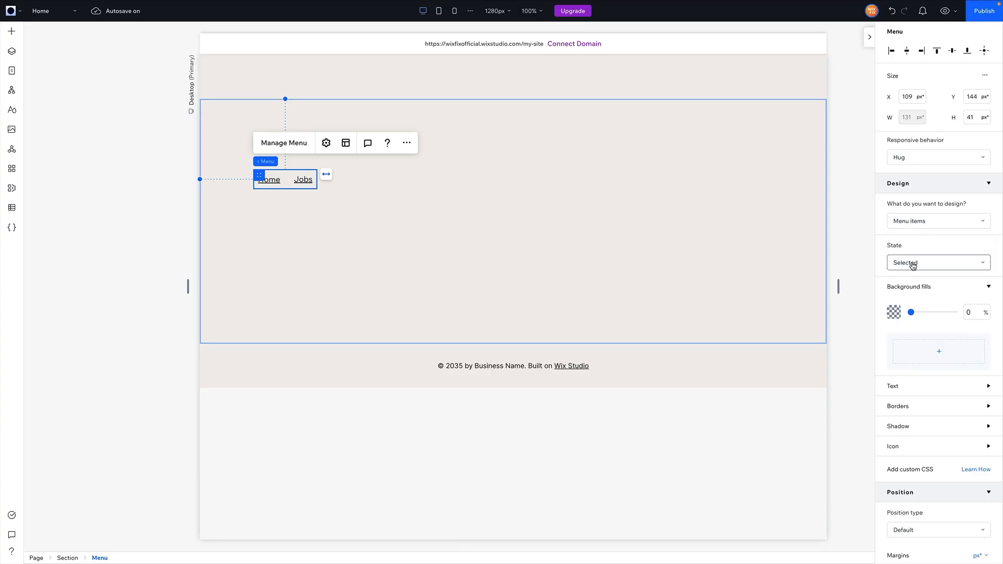
click(911, 263)
click(910, 226)
click(453, 229)
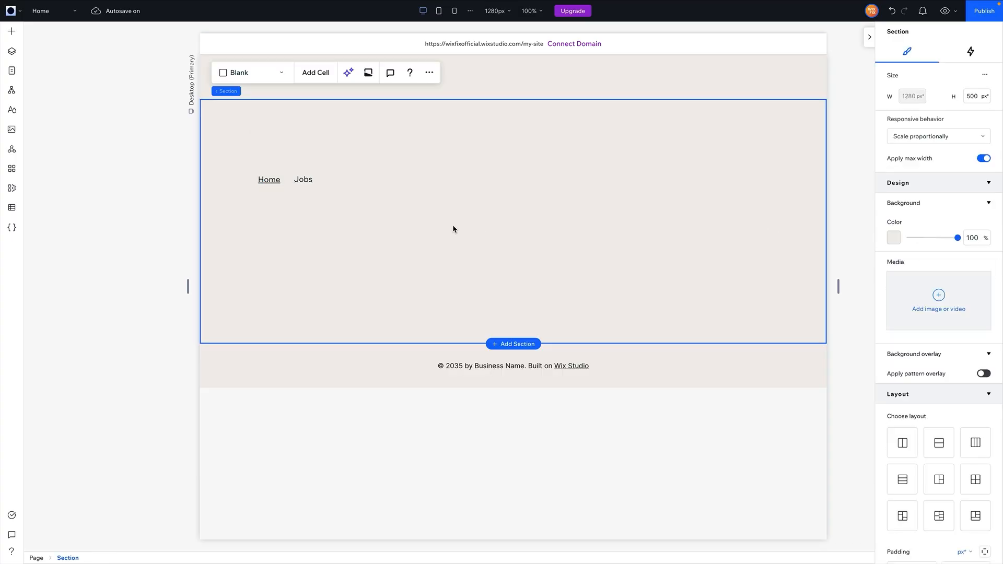
click(289, 179)
click(545, 177)
- Add a container to the header and stretch it to fill the whole header
click(12, 31)
drag(206, 157, 550, 90)
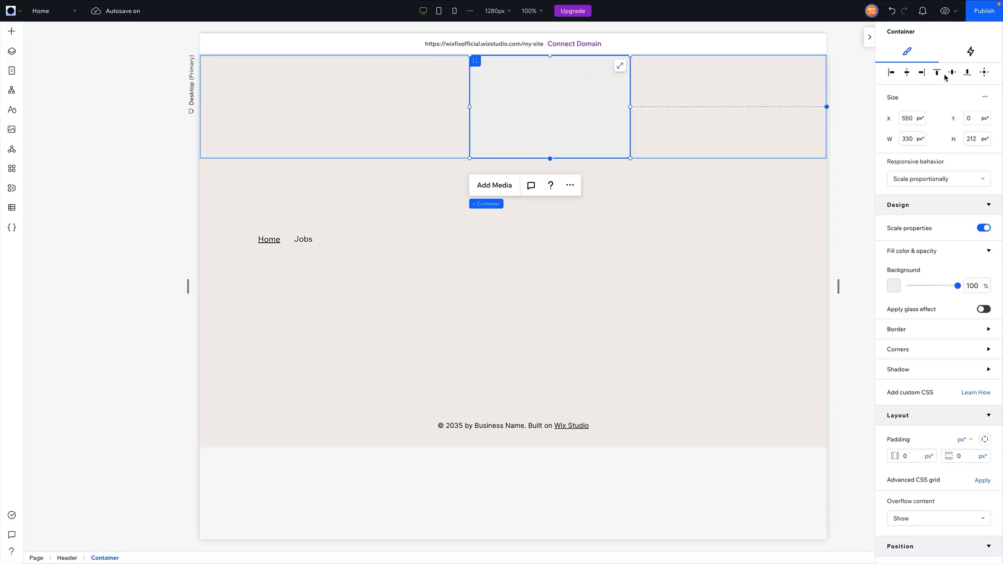
click(619, 67)
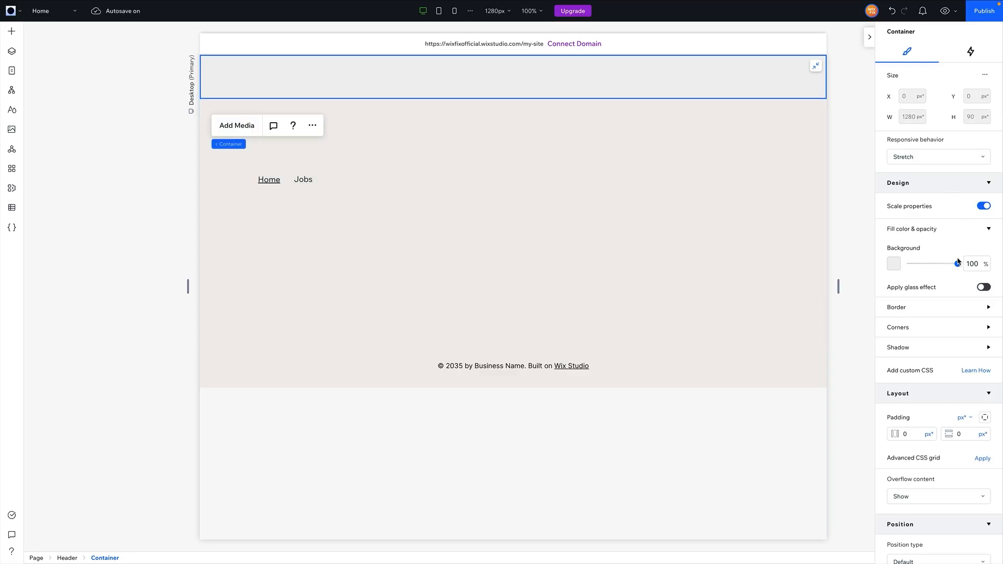
- Set the header container's background opacity to 0% and its horizontal padding to 5%
click(978, 266)
text(0)
scroll(939, 367, down, 1)
click(911, 365)
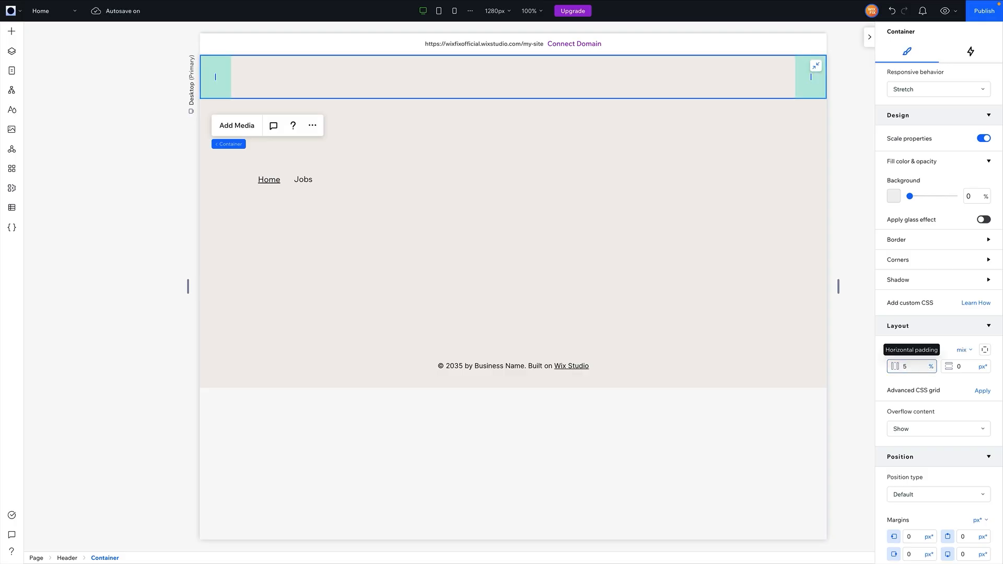
key(Return)
- Make the container's padding sides individually editable and set only the top padding to 16 px
click(963, 367)
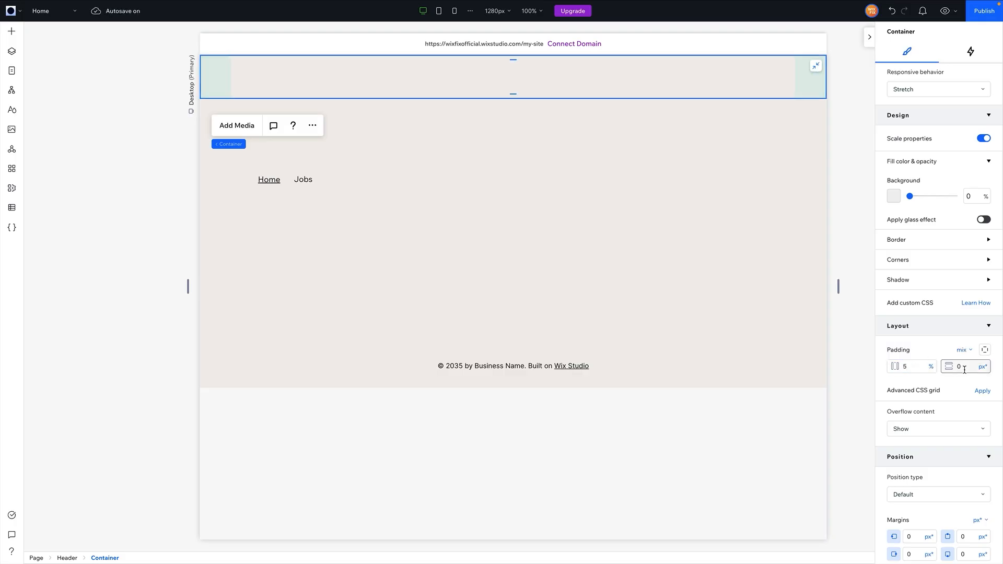
click(986, 351)
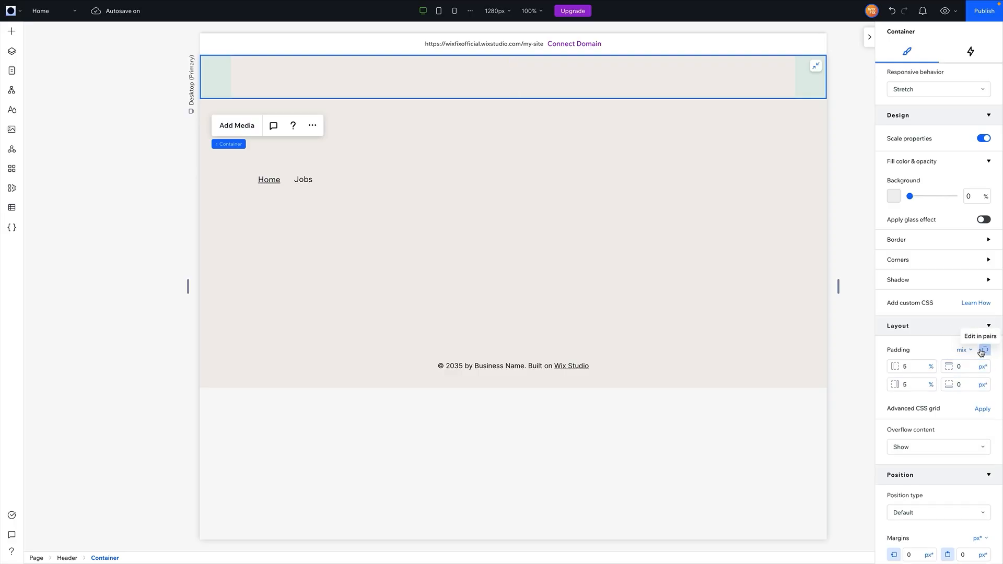
click(964, 368)
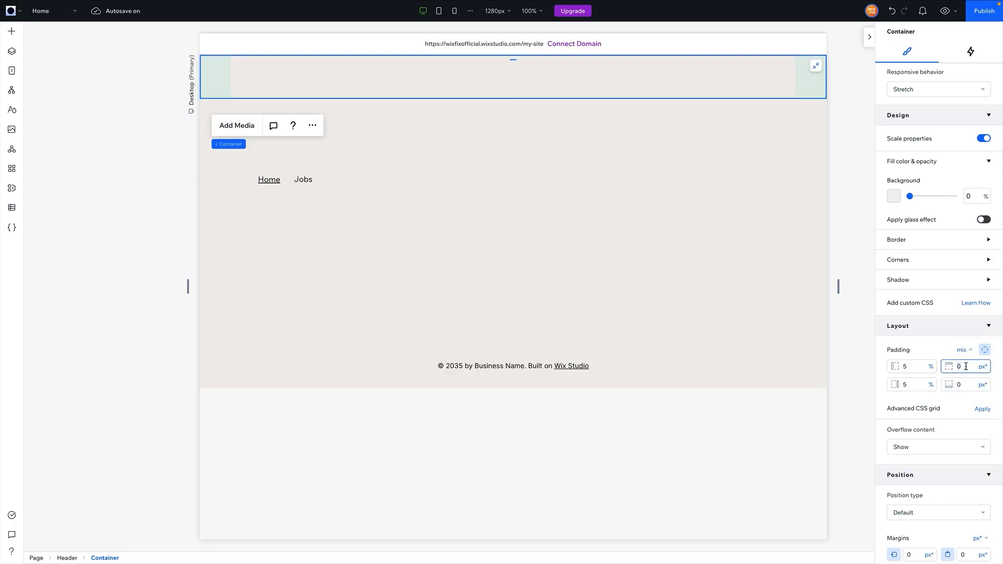
text(16)
key(Return)
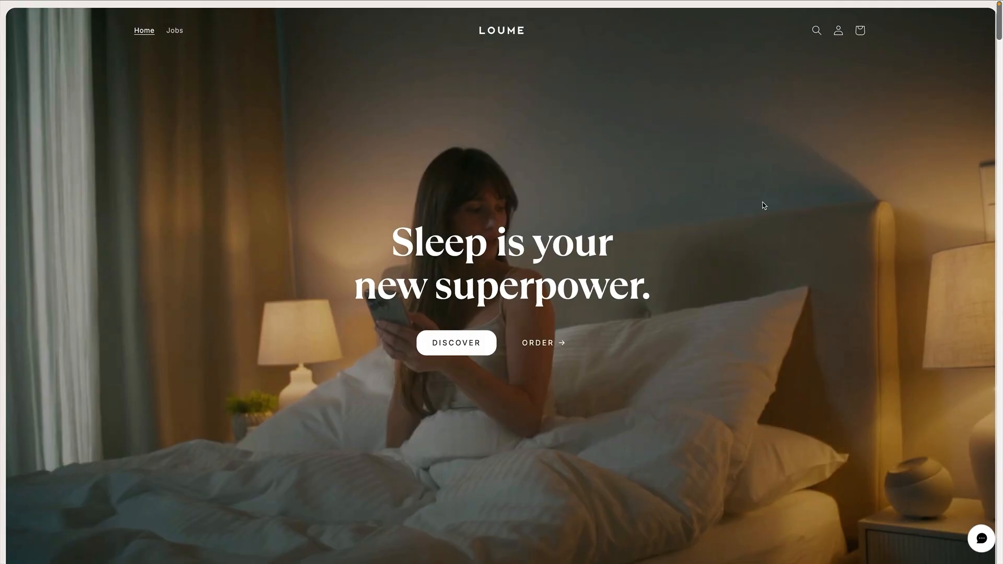
- Switch to the Loume site and examine how its header behaves over the hero while scrolling down and back up
scroll(762, 205, down, 10)
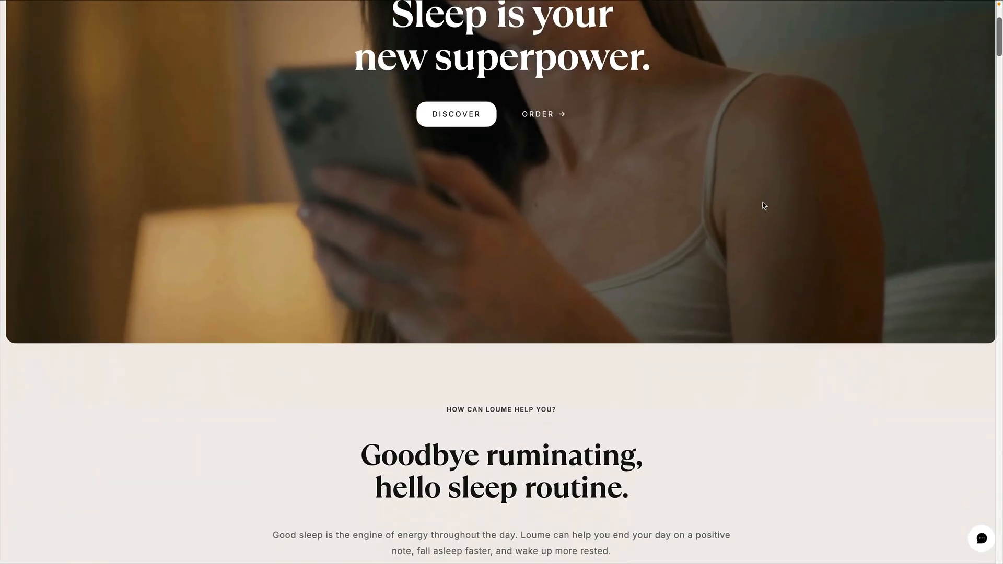
scroll(762, 205, down, 5)
scroll(762, 205, up, 5)
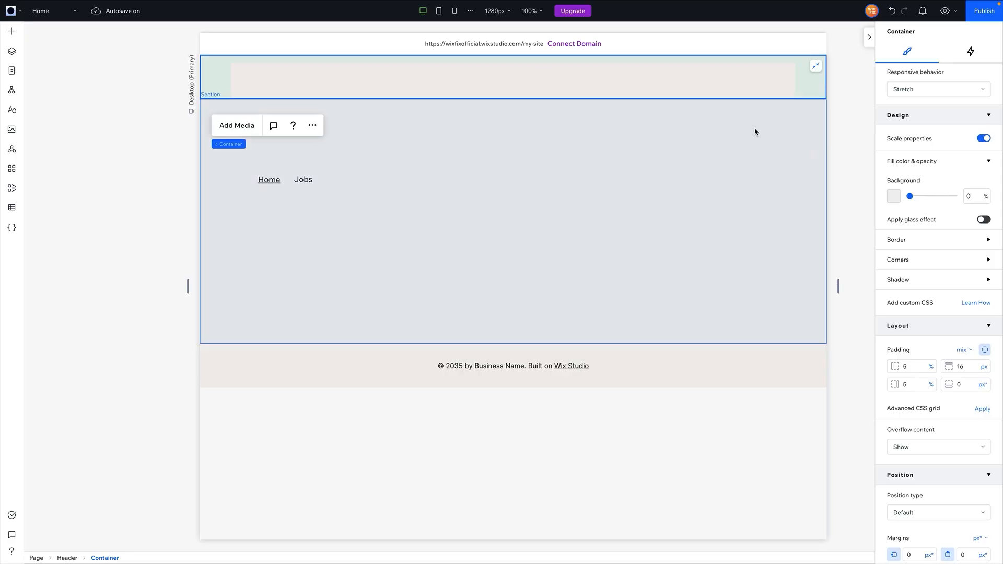
- Set the header's scroll effect to Disappear and make it overlap the next section
click(228, 144)
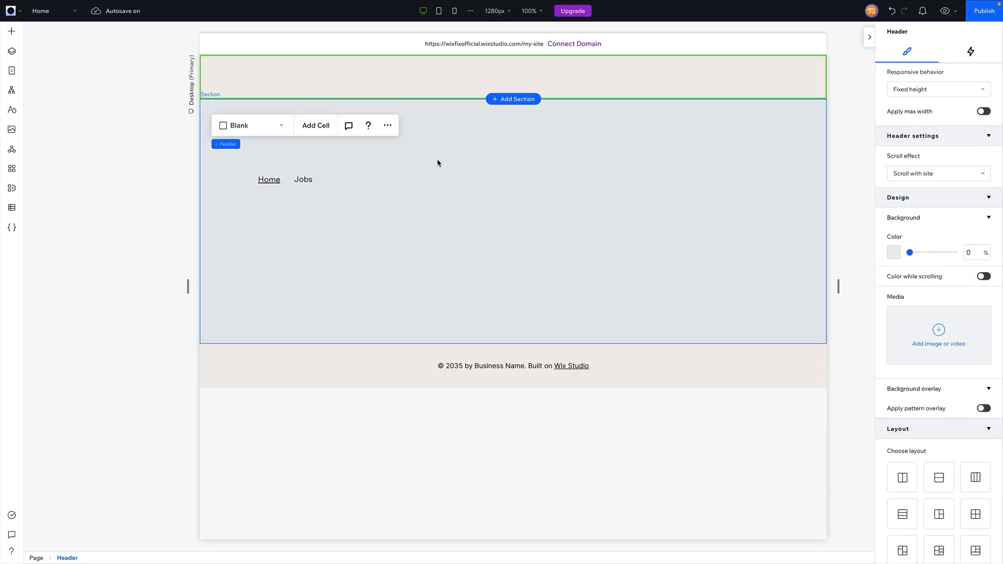
click(913, 174)
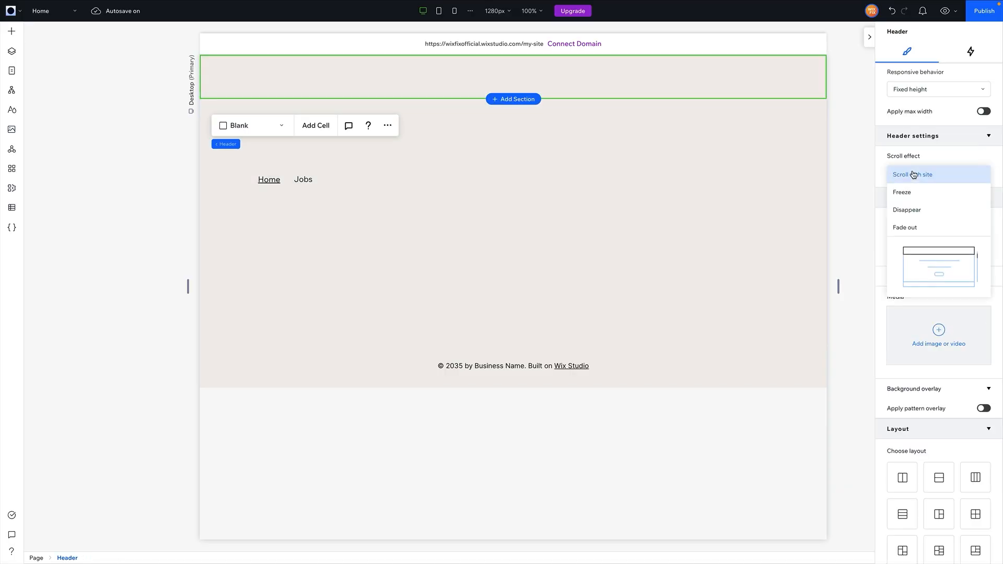
click(911, 211)
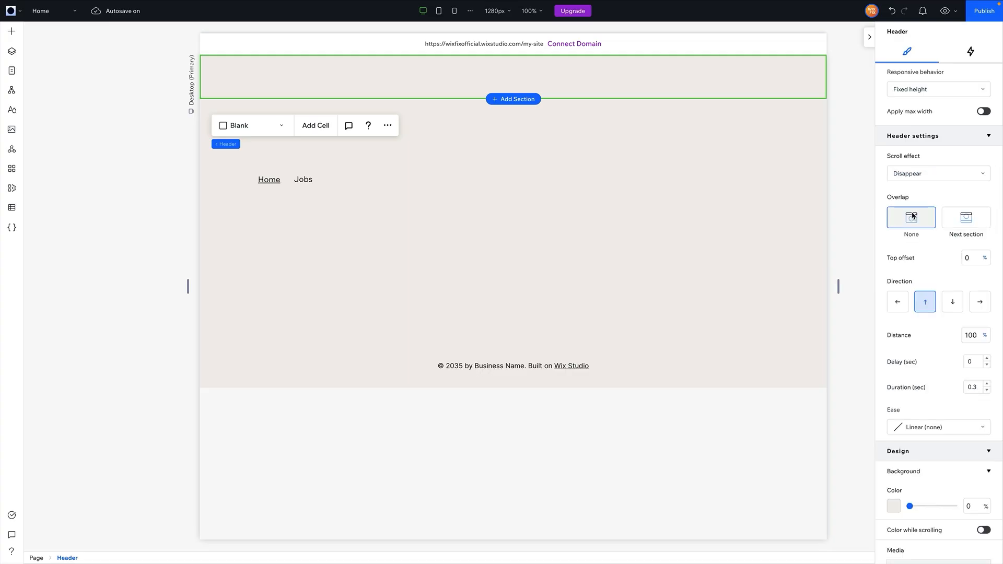
click(969, 224)
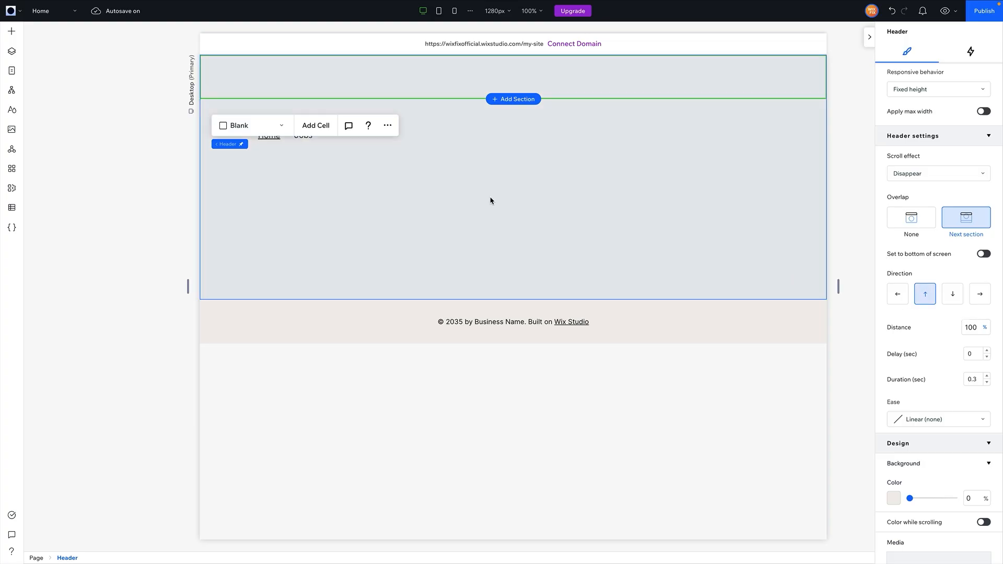
- Add a second container inside the header container and stretch it to fill the padded area
click(548, 148)
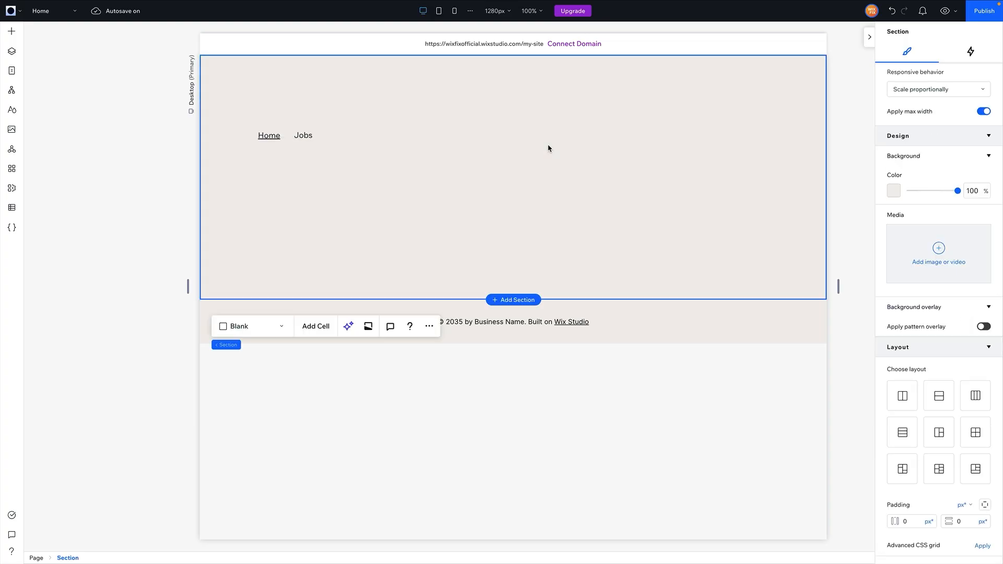
click(11, 31)
drag(179, 144, 436, 86)
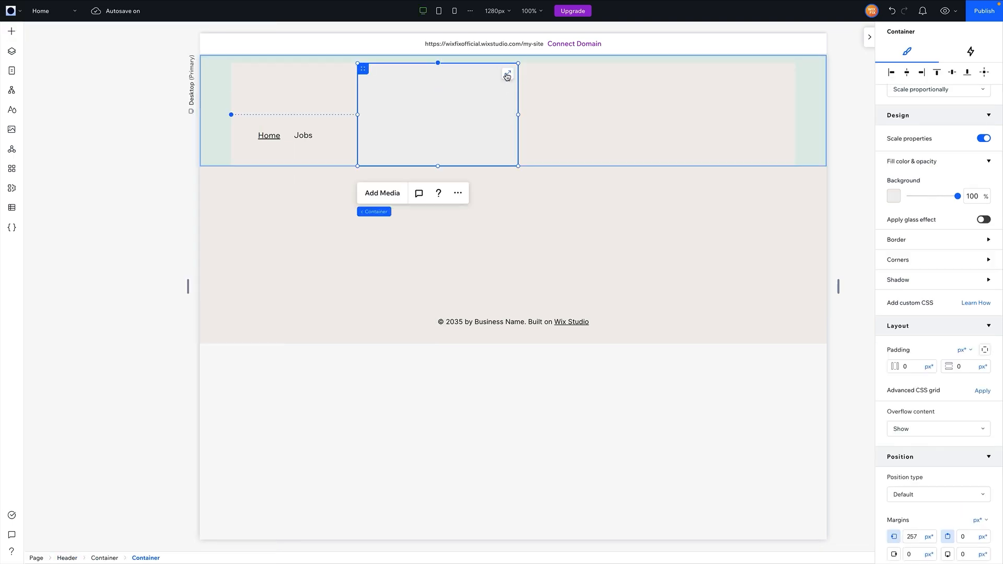
click(506, 76)
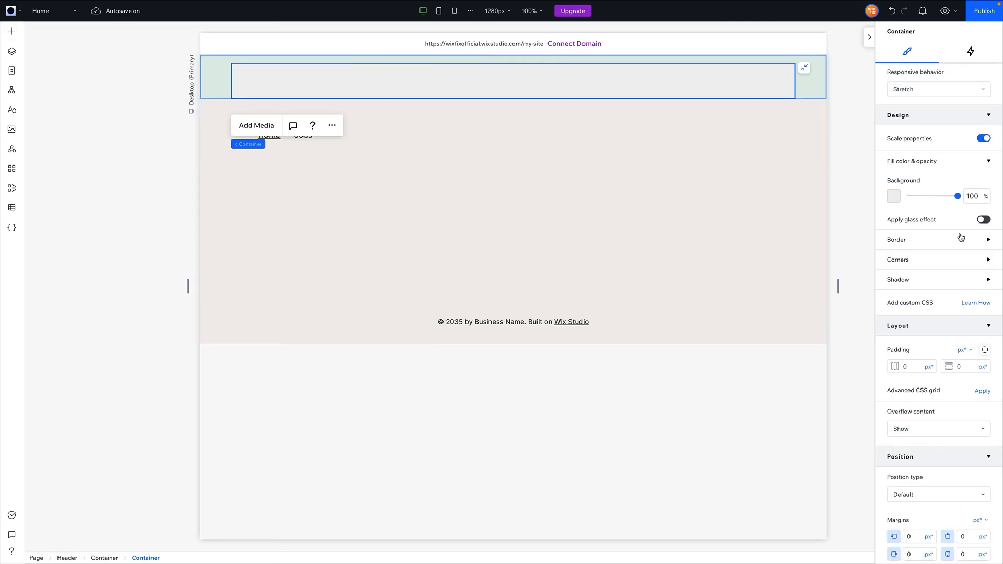
- Fill the inner container with the near-black theme color Color 5 and round all its corners
click(894, 196)
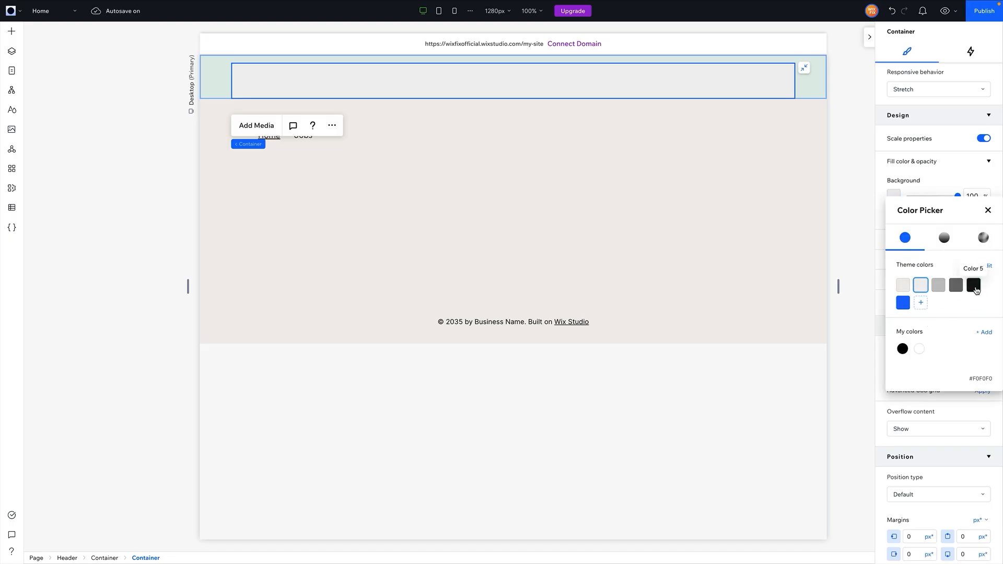
click(974, 287)
click(982, 173)
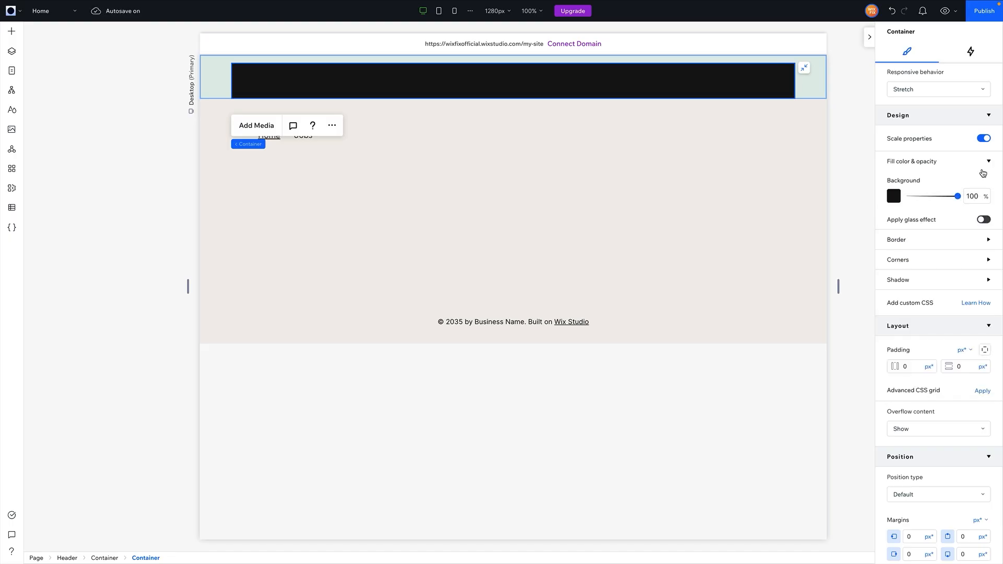
click(928, 261)
click(892, 293)
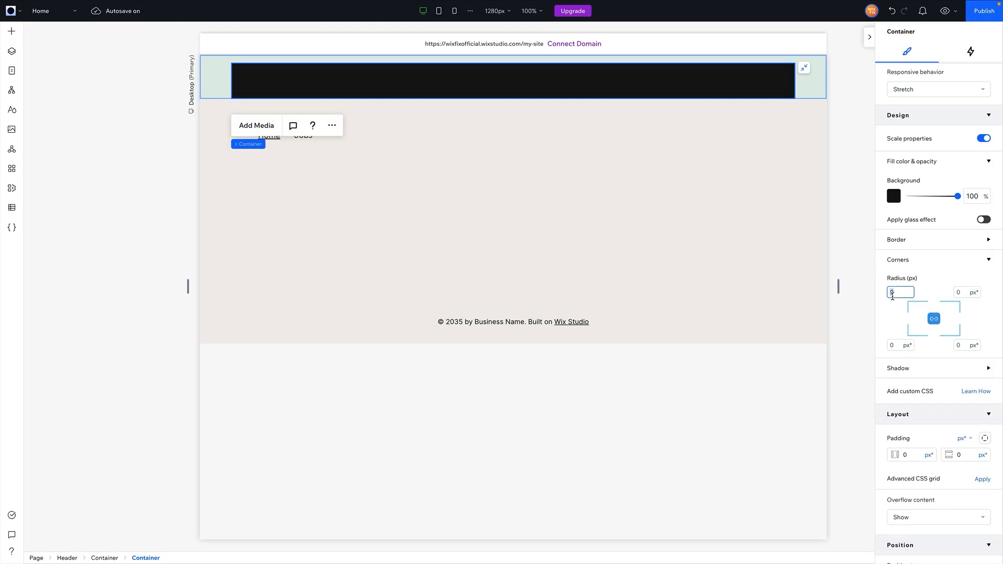
click(848, 132)
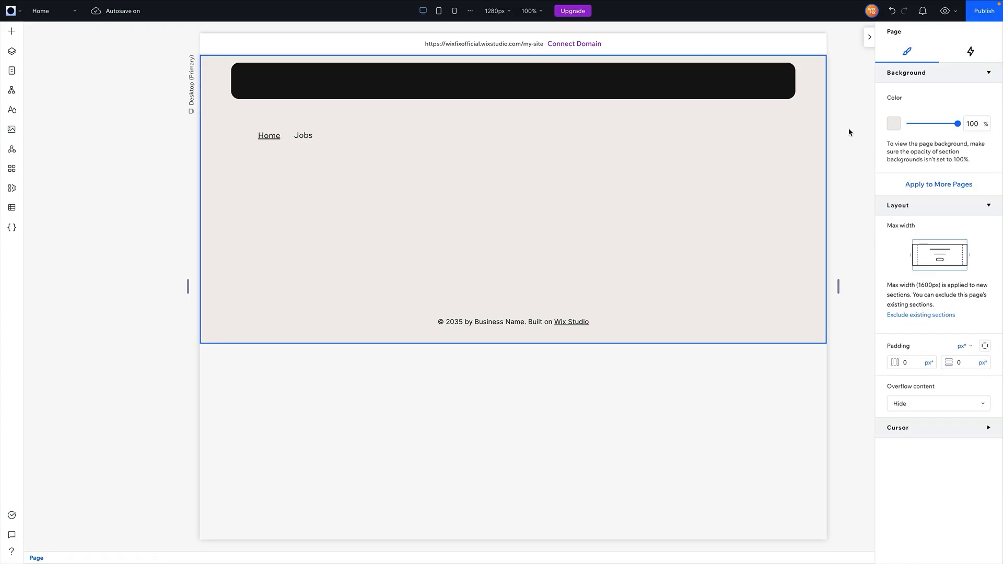
- Set the black container's horizontal padding to 42 px and its vertical padding to 12 px
click(424, 91)
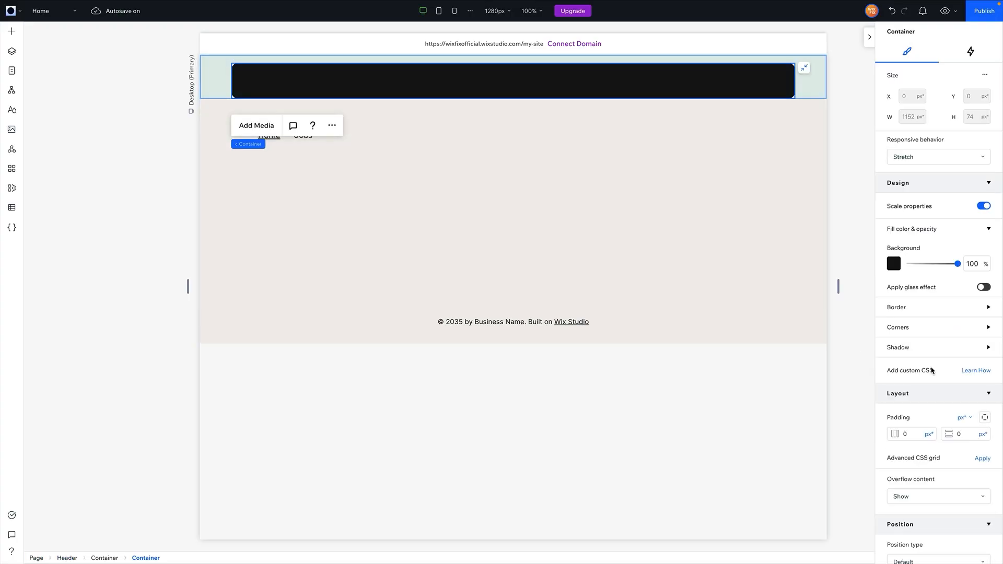
click(908, 435)
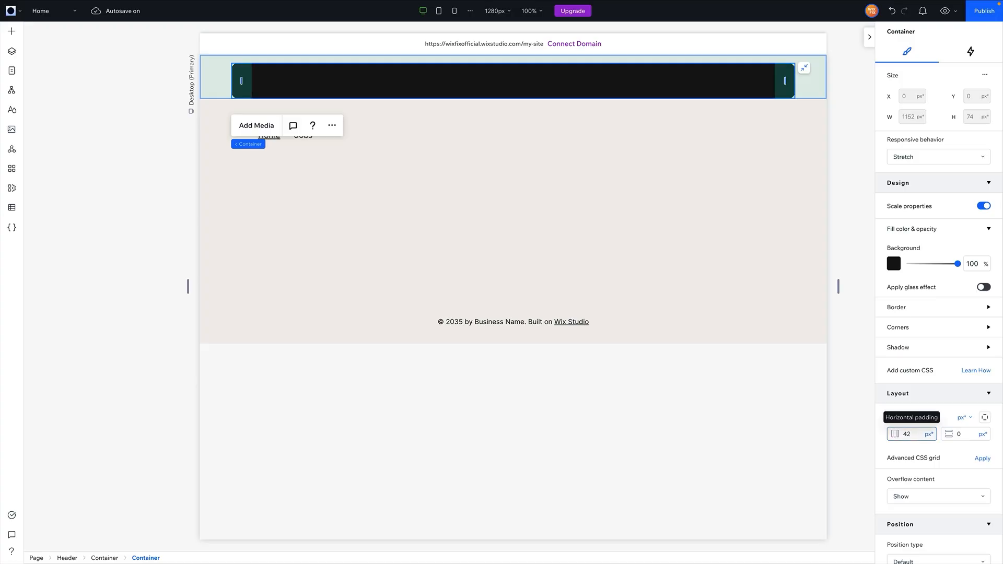
click(964, 434)
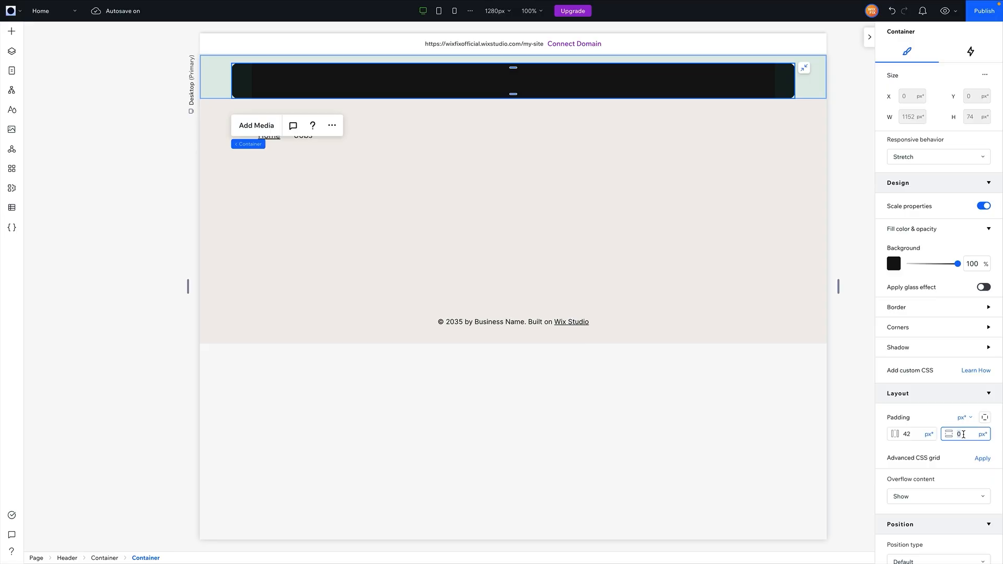
text(12px)
key(Return)
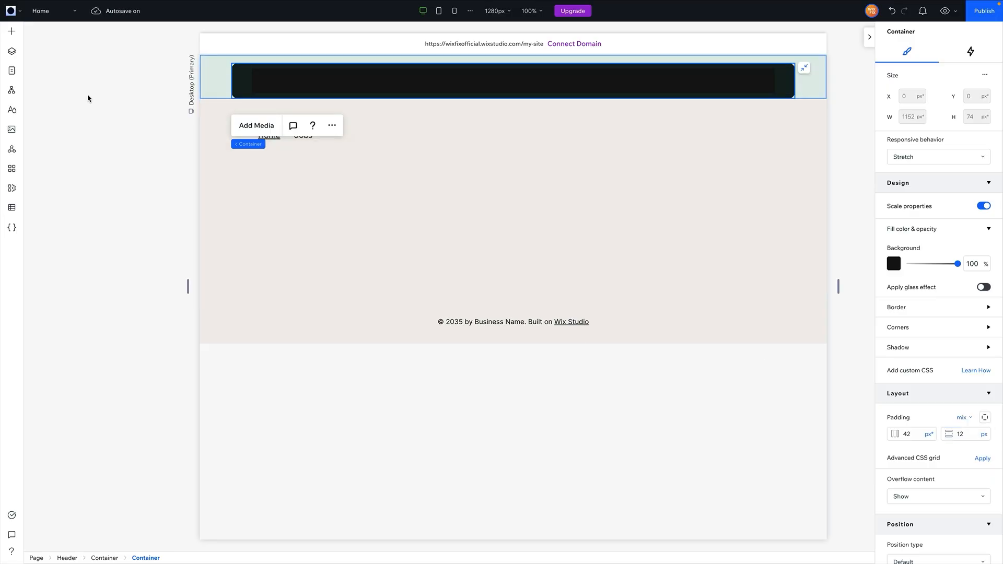
- Add another container inside the black container and stretch it to fill the available space
click(18, 34)
drag(189, 149, 460, 83)
click(505, 80)
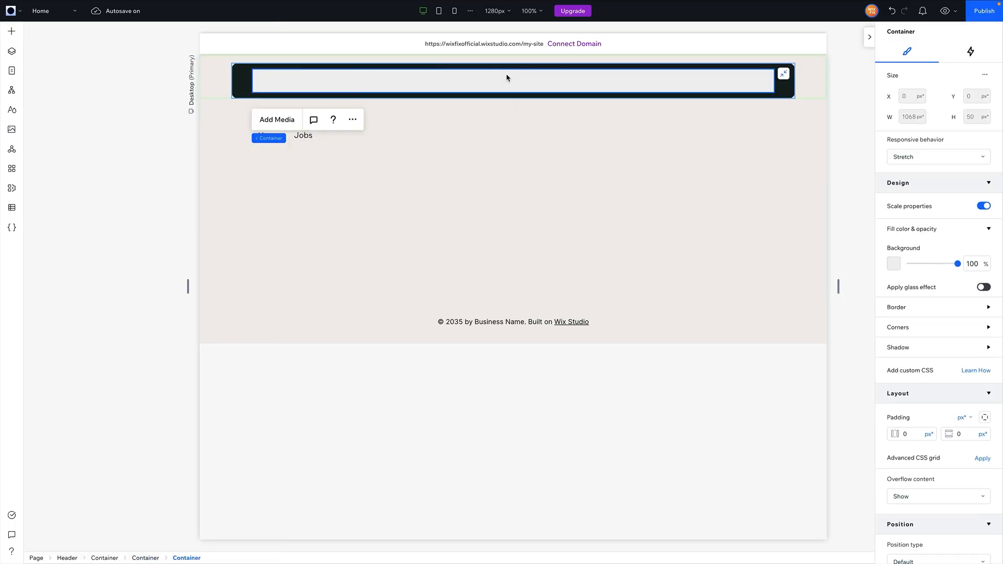
- Apply an advanced CSS grid with a 3x1 layout to the innermost container and set its horizontal gap to 24 px
click(982, 458)
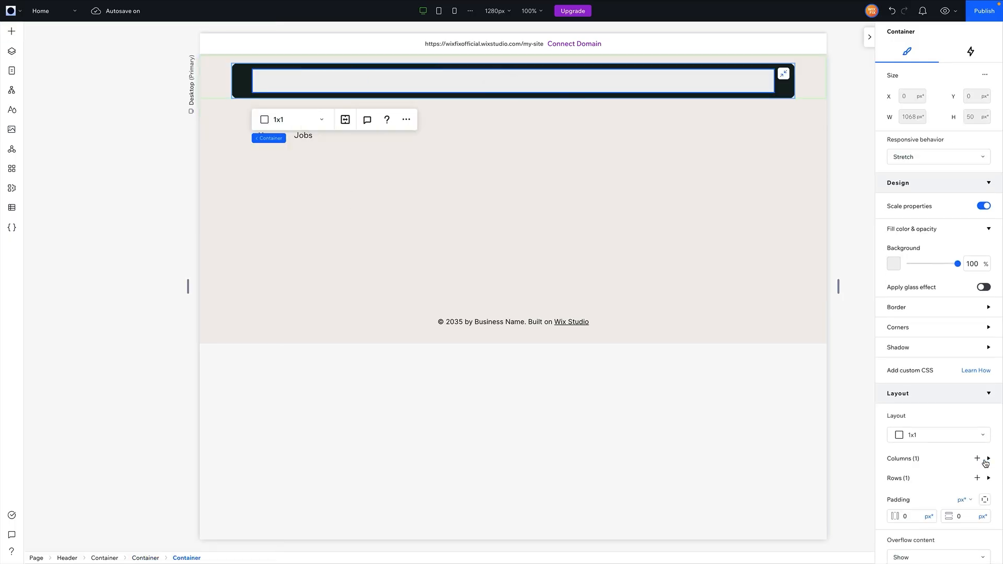
click(920, 437)
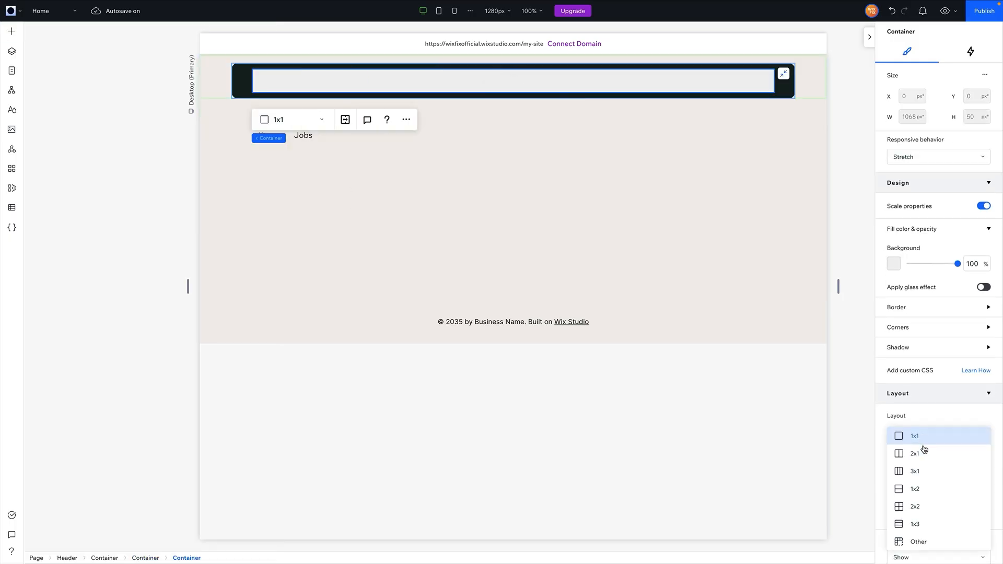
click(916, 471)
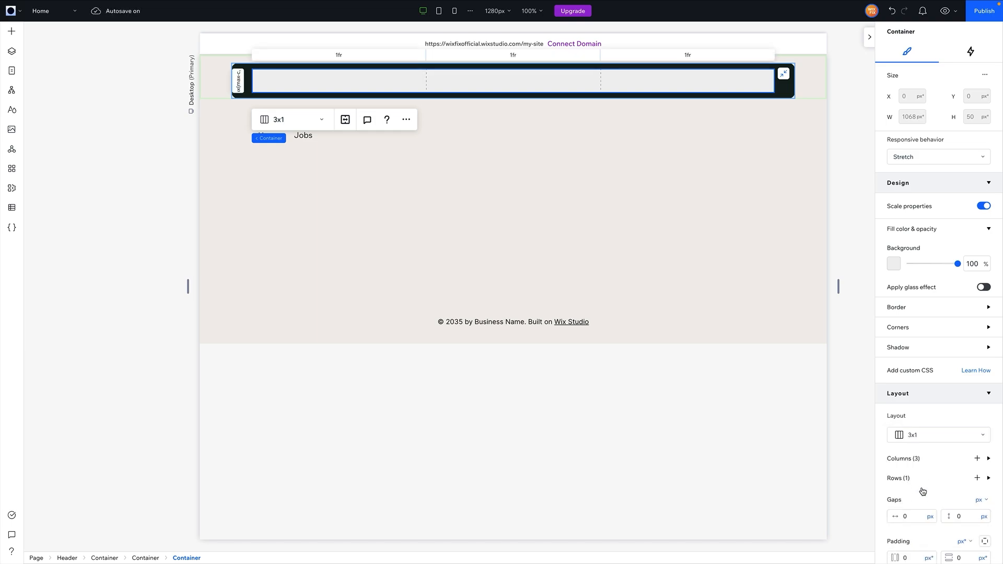
click(914, 516)
text(24)
key(Return)
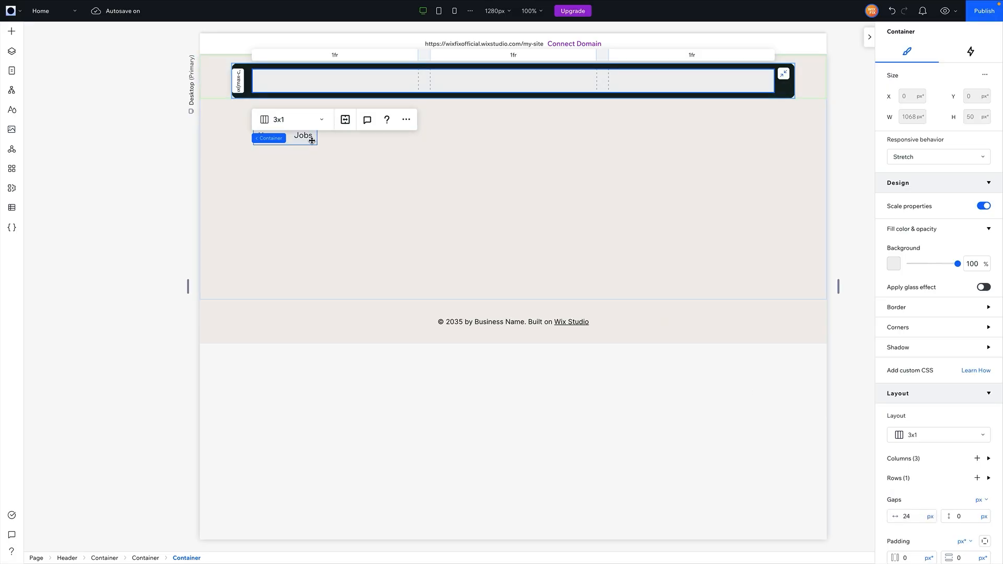
- Set the grid container's background opacity to 0%
click(972, 263)
text(0)
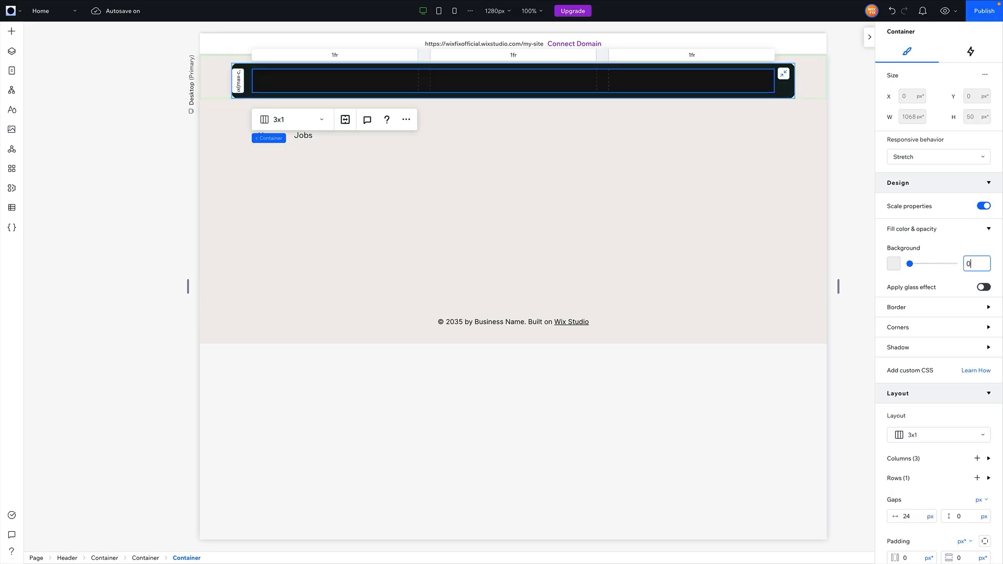
click(305, 153)
- Move the Home and Jobs menu into the grid's first cell and align it to the left edge
click(303, 135)
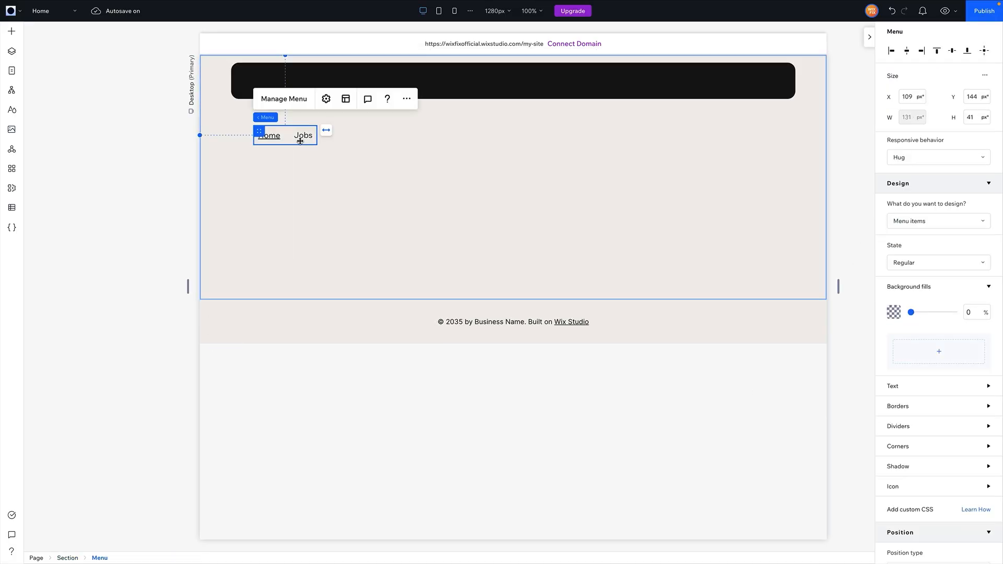
drag(303, 135, 306, 81)
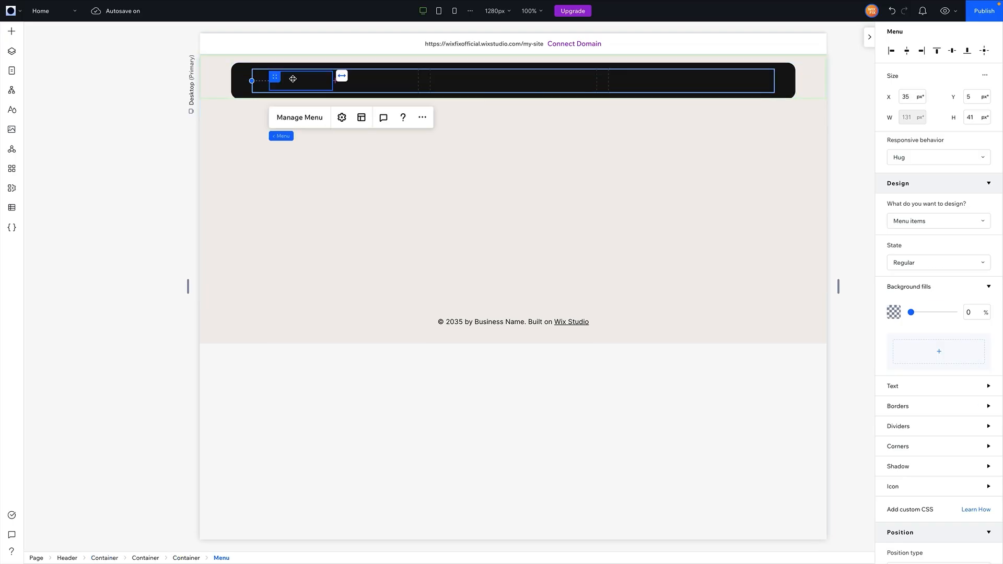
click(892, 52)
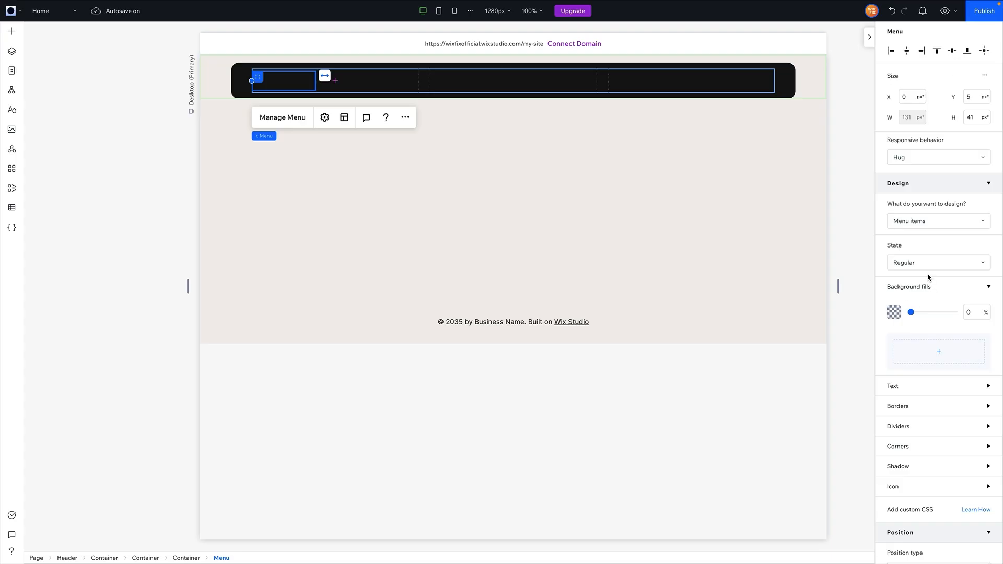
- Change the regular menu item text's font to Inter Regular
click(897, 386)
scroll(941, 494, down, 2)
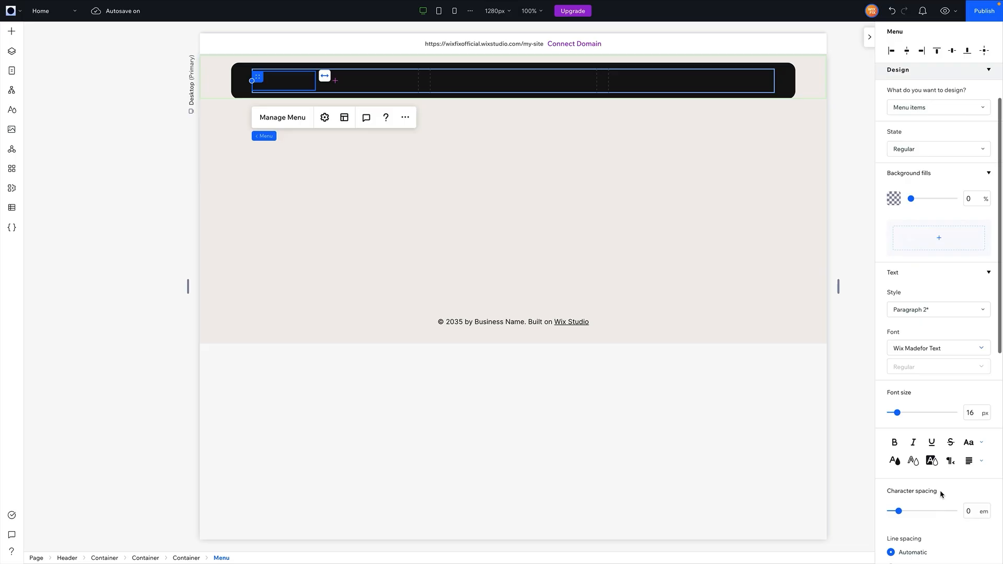
click(921, 349)
text(inter)
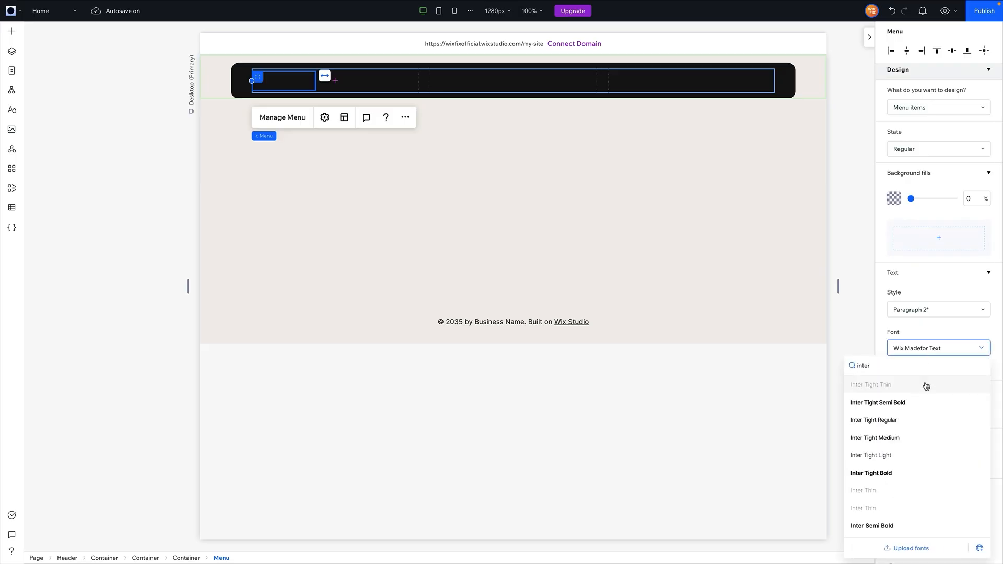
scroll(927, 418, down, 3)
click(877, 487)
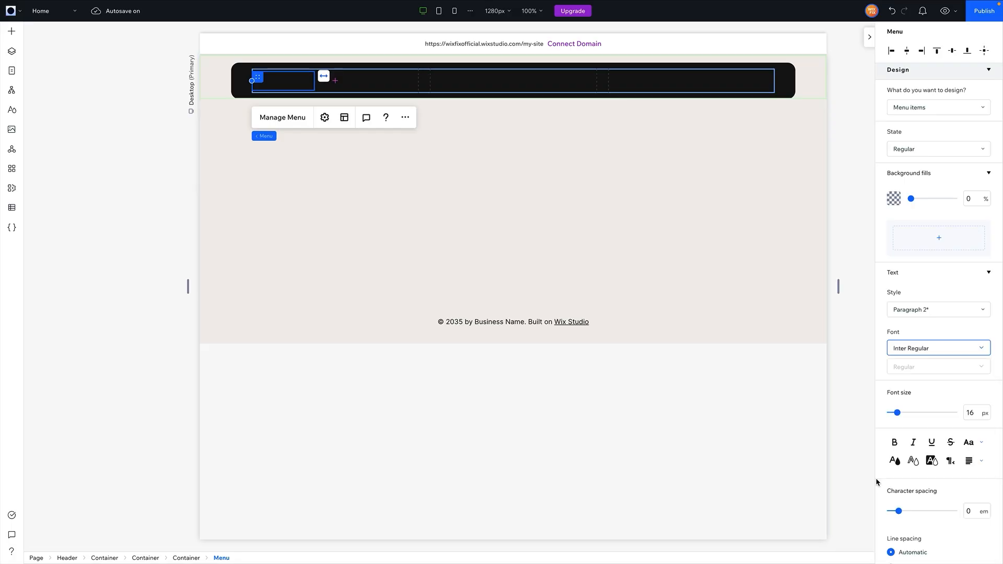
- Set the regular menu item text color to the light theme color Color 1
click(894, 460)
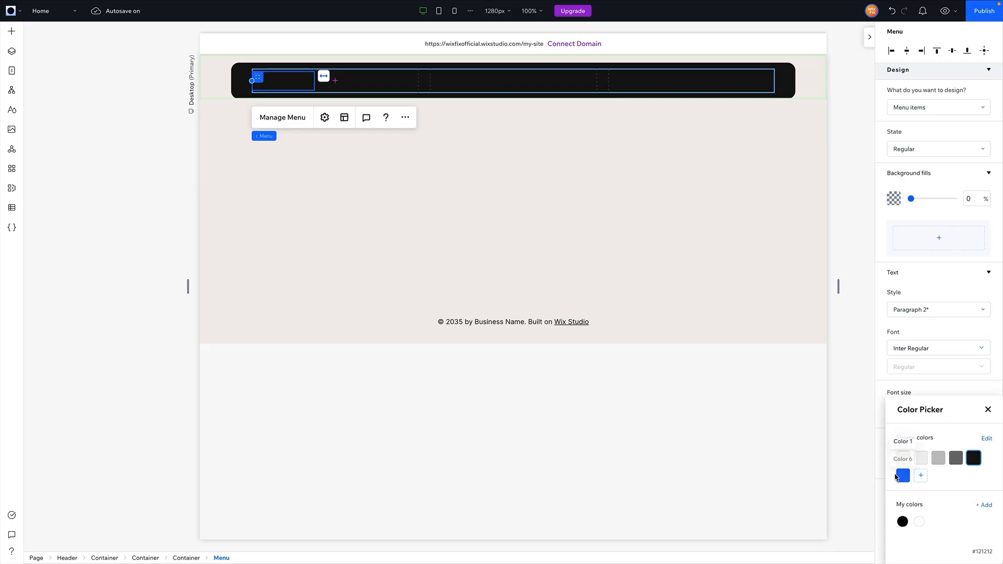
click(903, 459)
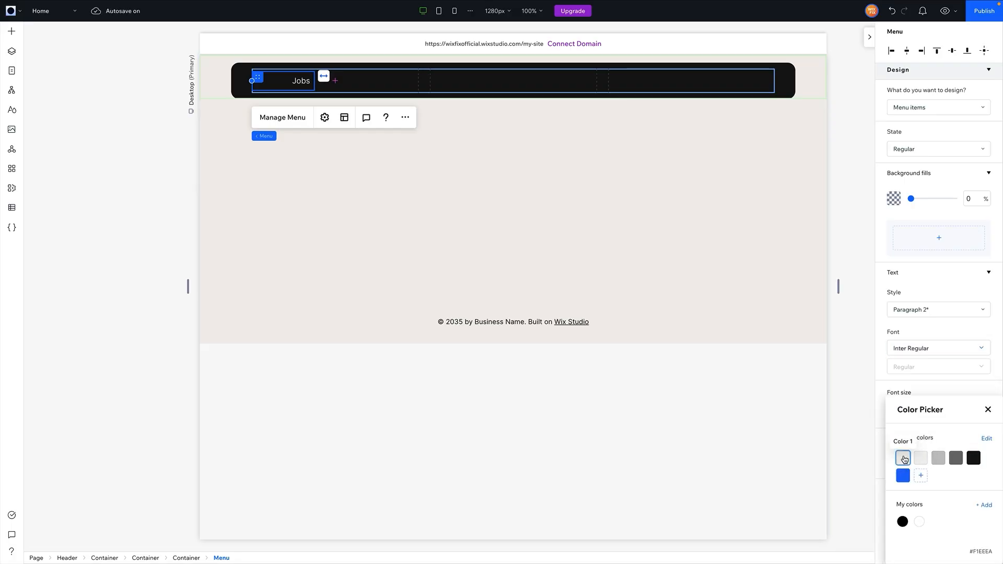
click(923, 317)
- Set the menu items' text color in the Hover state to theme color Color 1
scroll(939, 224, up, 1)
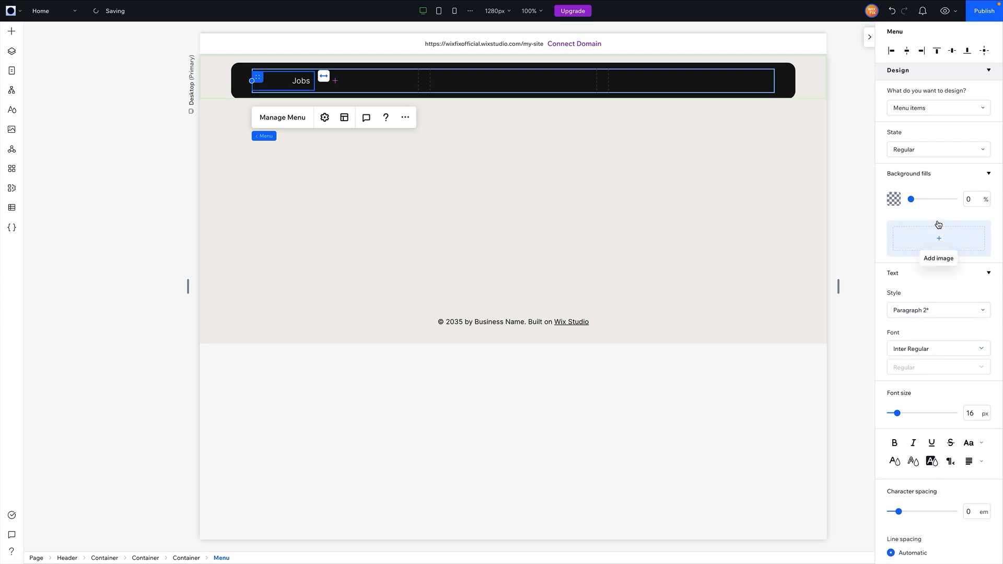
scroll(935, 224, up, 2)
click(920, 218)
click(920, 235)
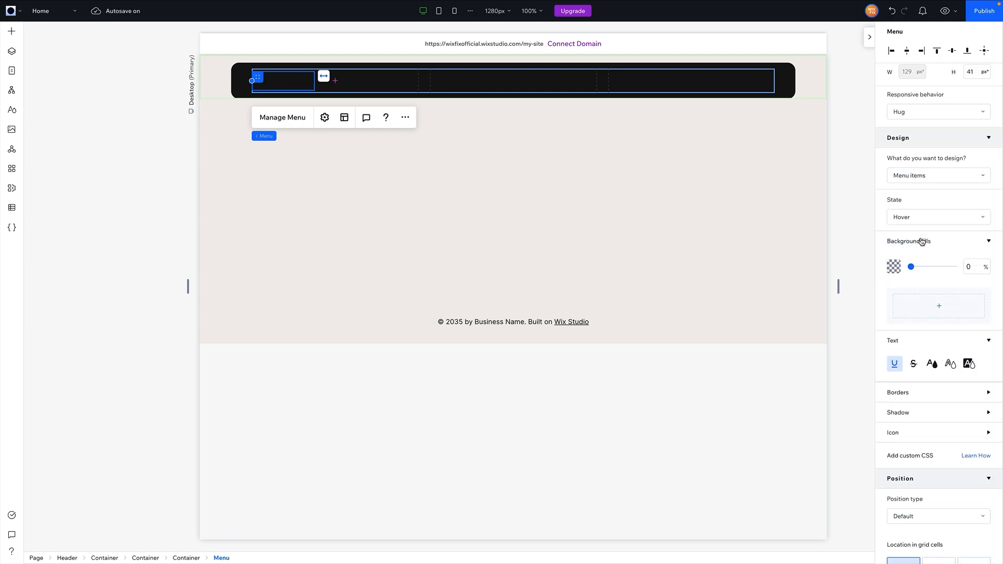
scroll(943, 387, down, 1)
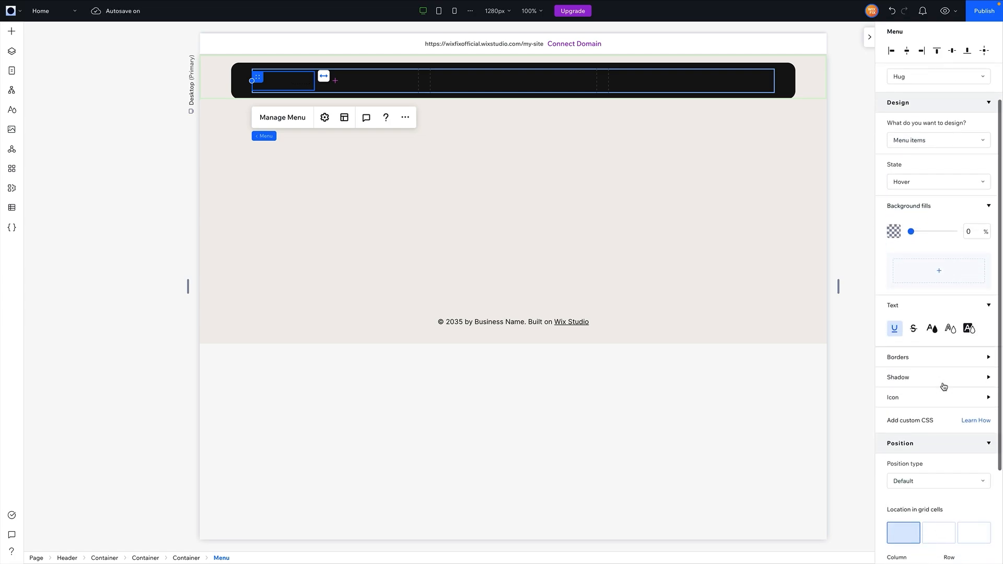
click(933, 329)
click(902, 427)
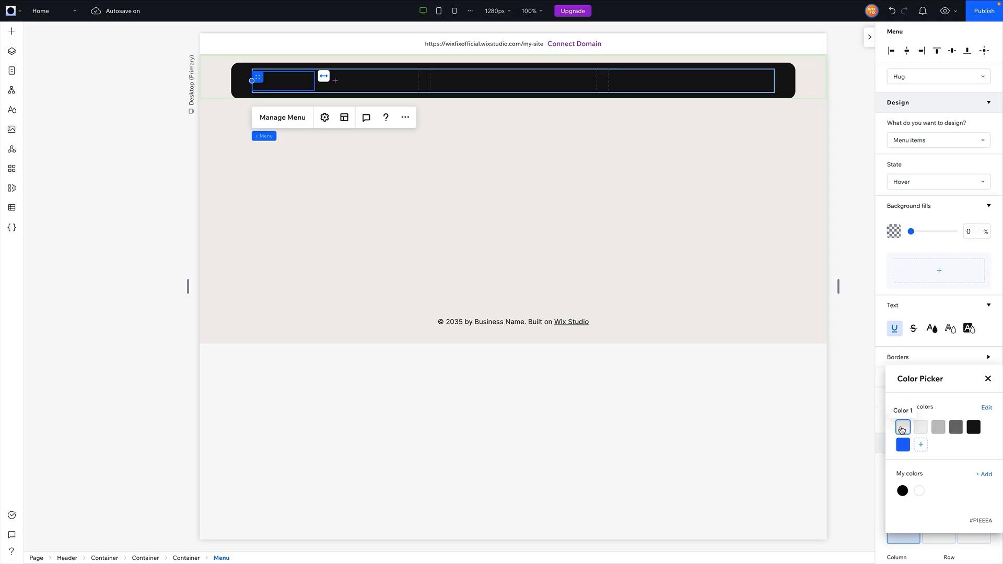
click(902, 198)
- Set the menu items' text color in the Selected state to theme color Color 1
click(904, 184)
click(905, 201)
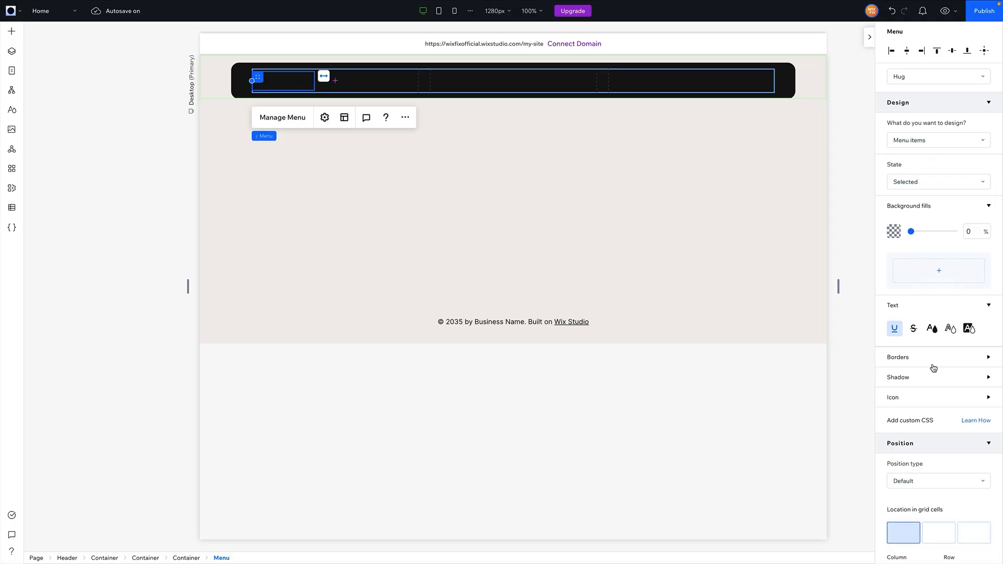
click(933, 329)
click(903, 430)
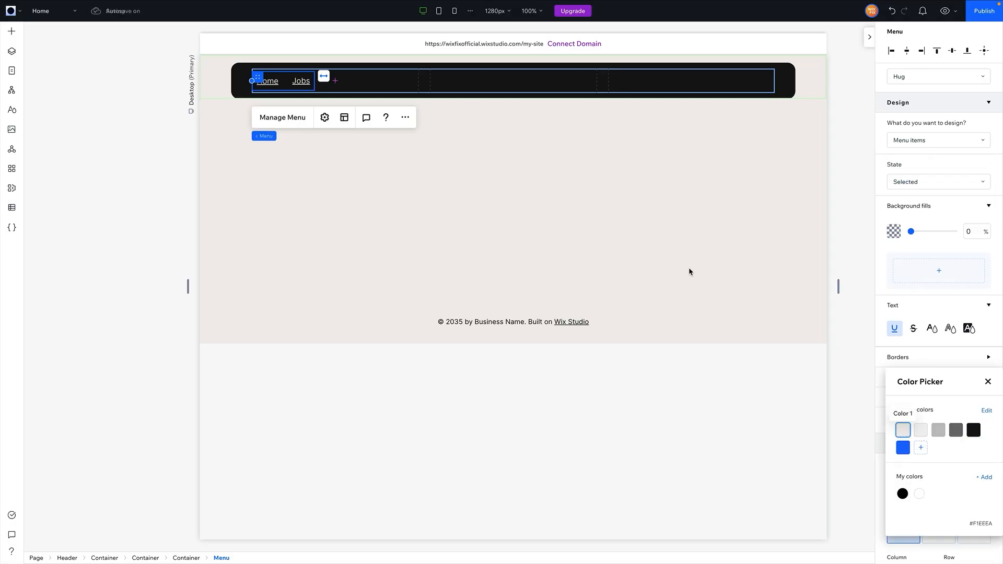
- Add the Loume Logo.svg vector from the site files to the page
click(689, 271)
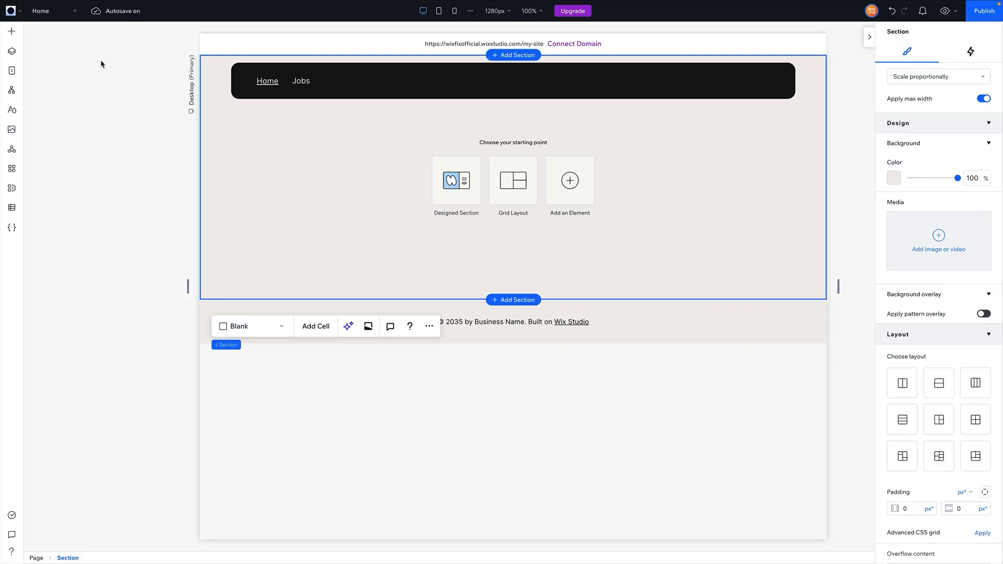
click(11, 31)
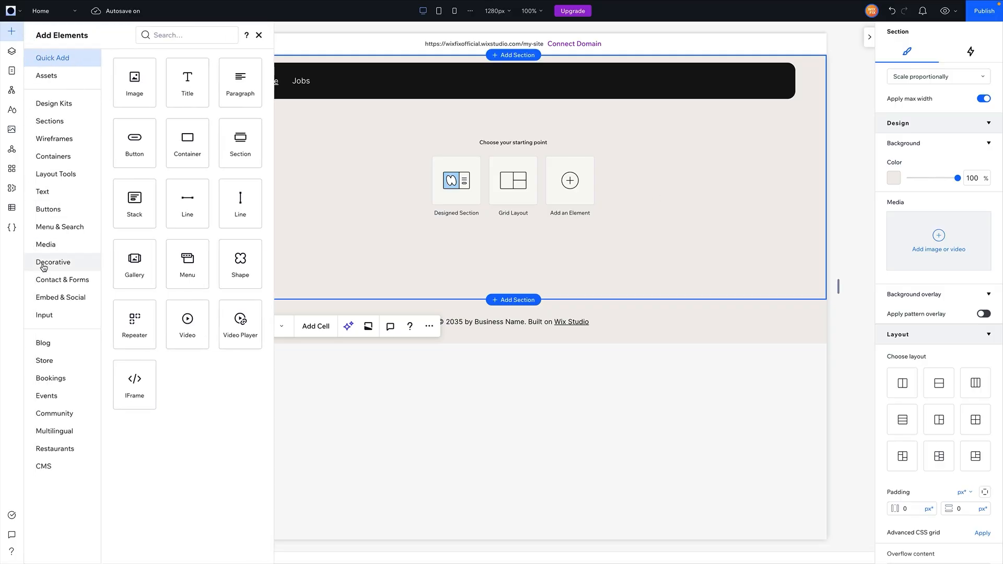
click(45, 245)
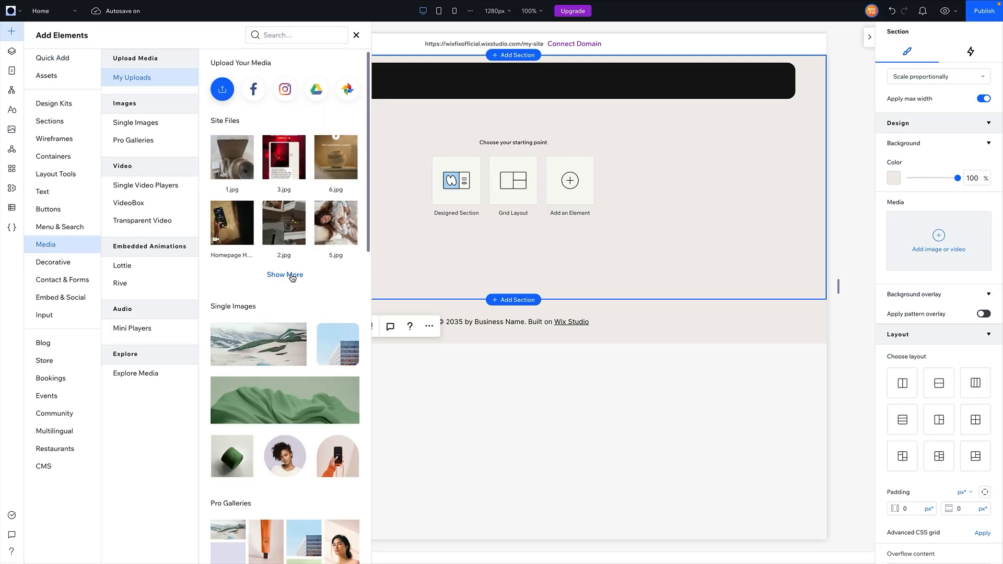
click(292, 277)
scroll(351, 297, down, 2)
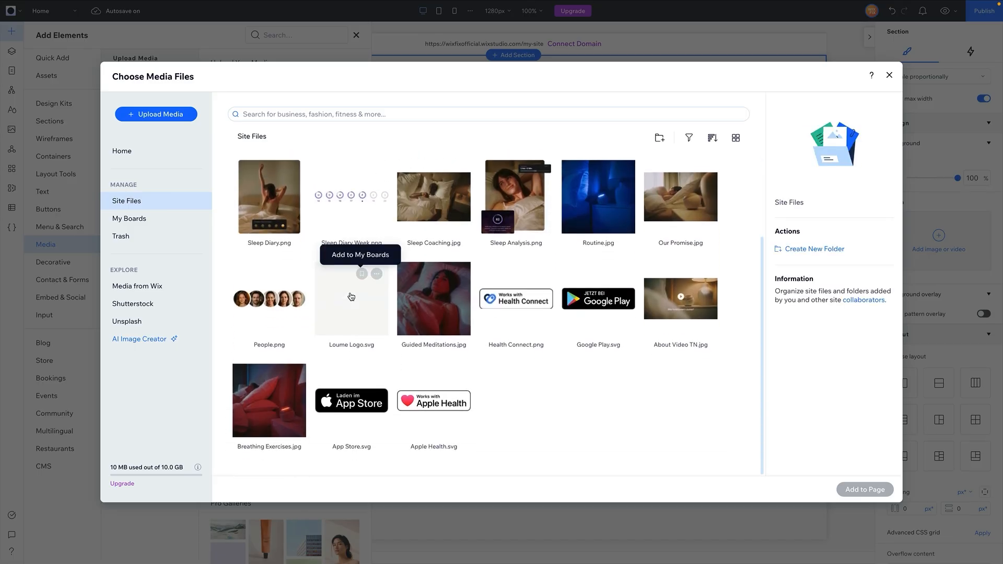
click(351, 296)
click(865, 489)
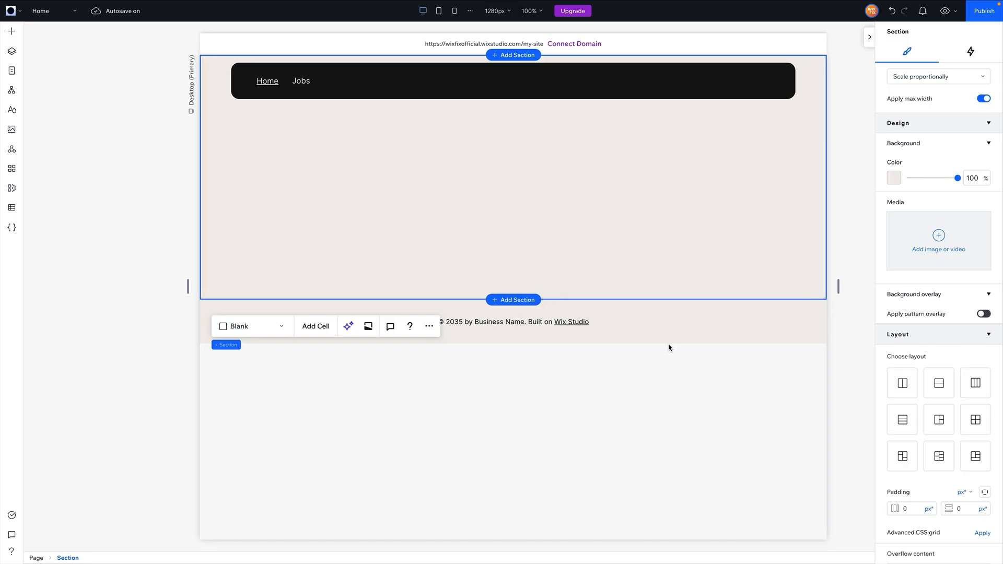
- Move the logo into the middle cell of the header's three-column grid and center it both ways
drag(514, 246, 503, 81)
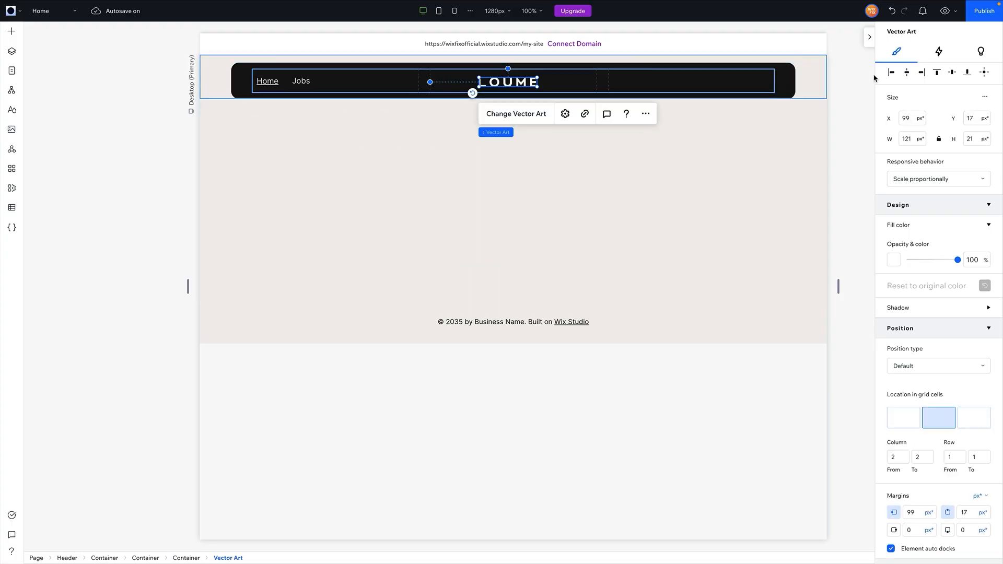
click(985, 74)
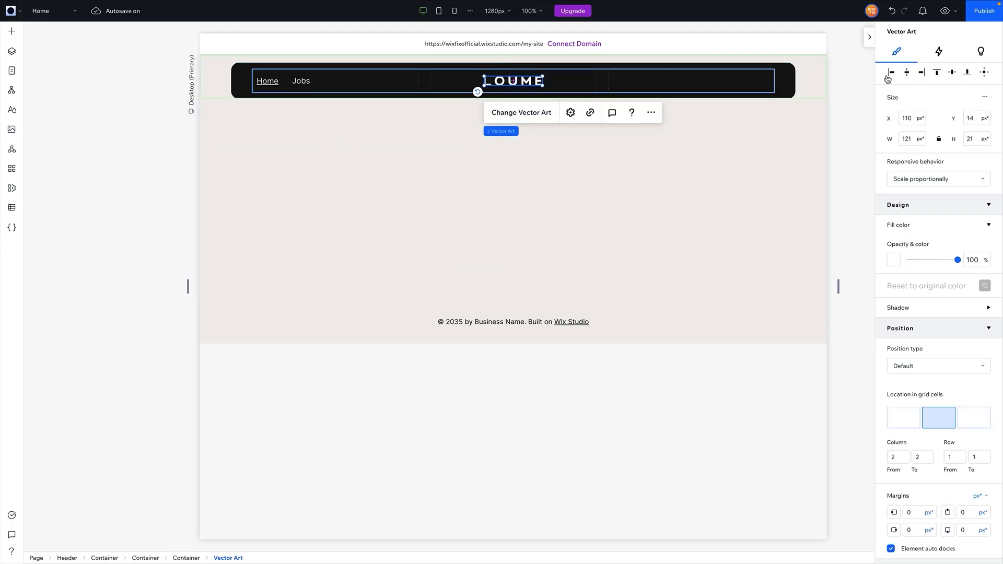
- Link the header logo to the Home page, opening in the current window
click(588, 118)
click(506, 231)
click(507, 276)
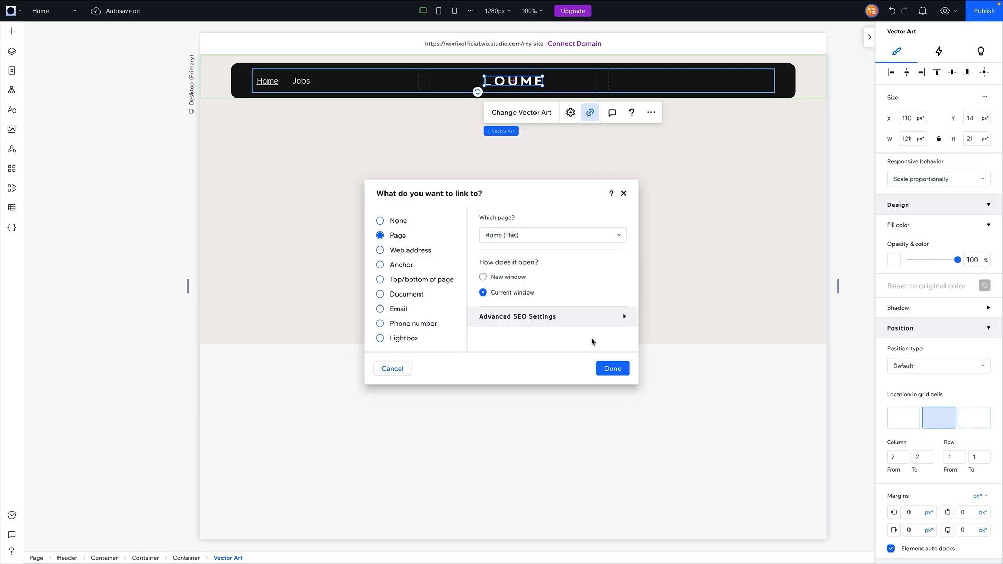
click(612, 368)
click(699, 157)
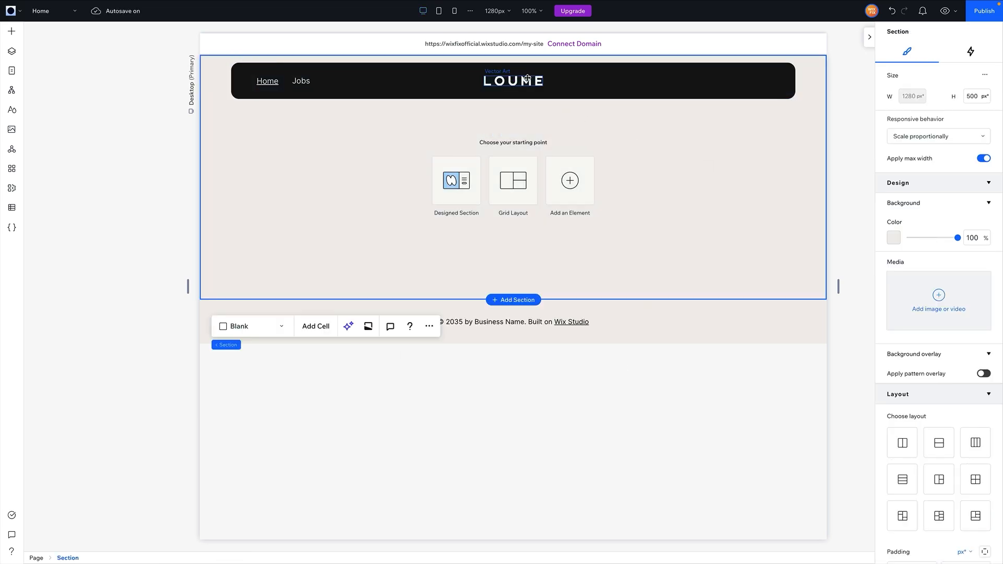
- Shrink the header logo to about 98 by 17 px and center it again in its cell
click(537, 84)
drag(541, 83, 531, 80)
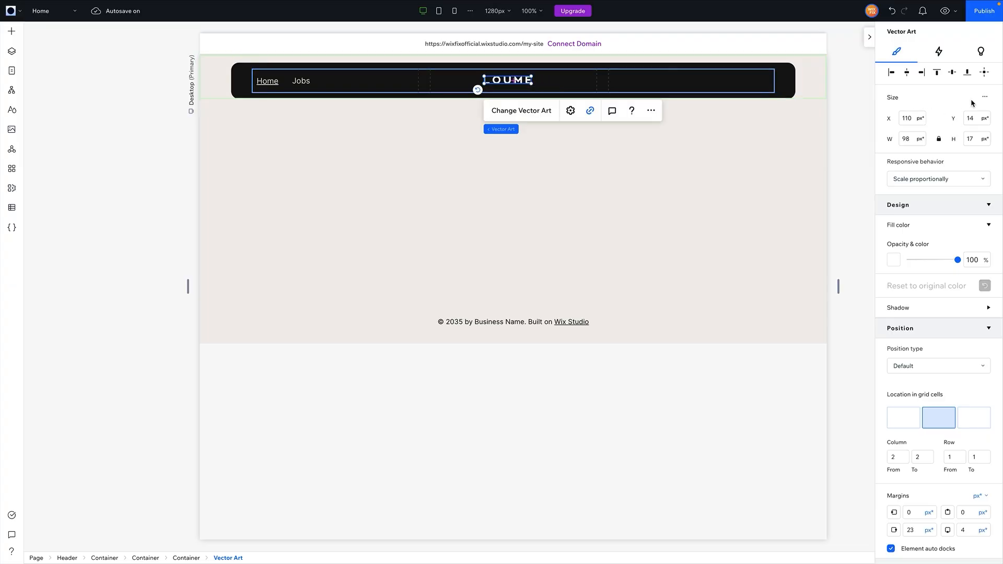
click(986, 74)
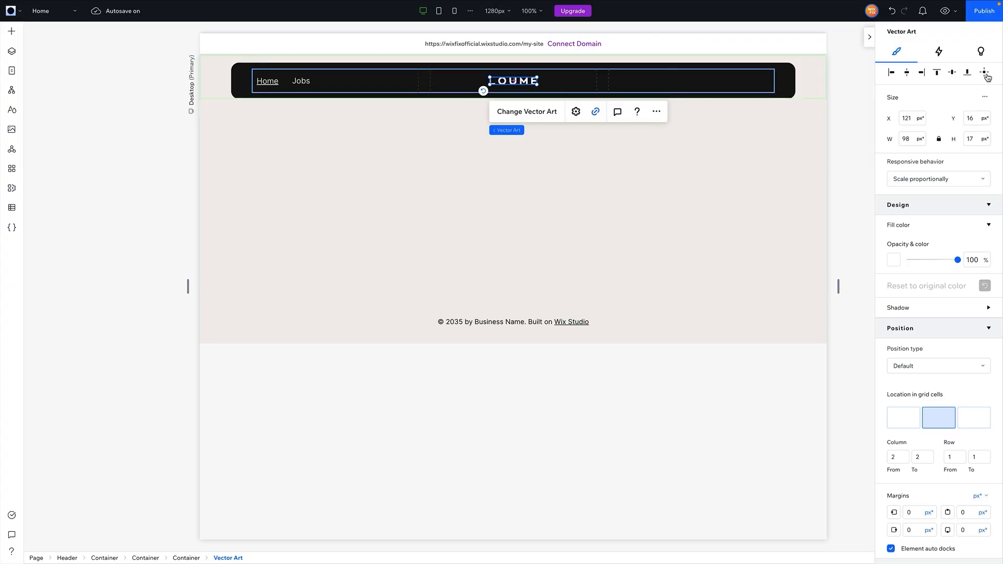
- Set the header logo's responsive behavior to Fixed
click(920, 179)
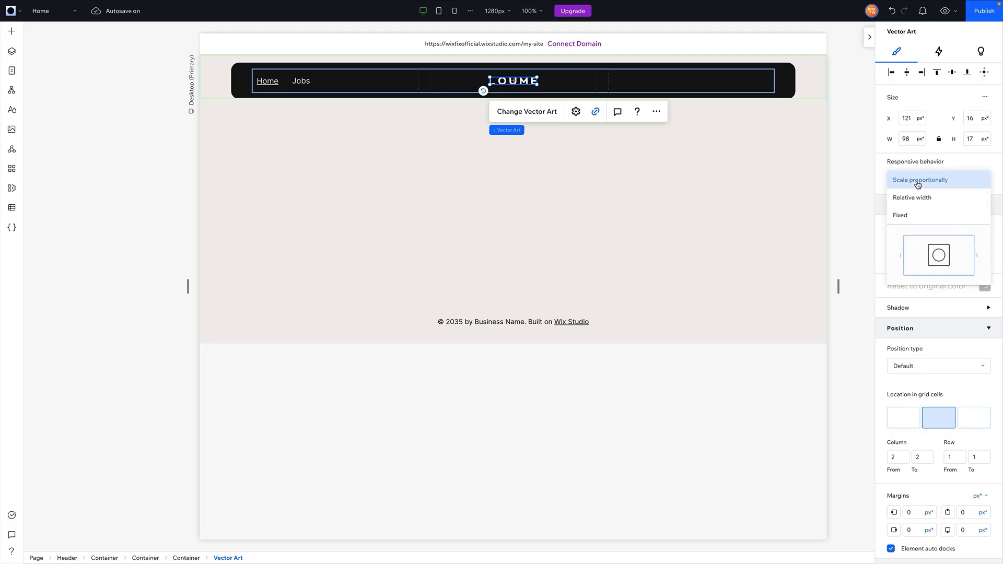
click(911, 216)
click(733, 174)
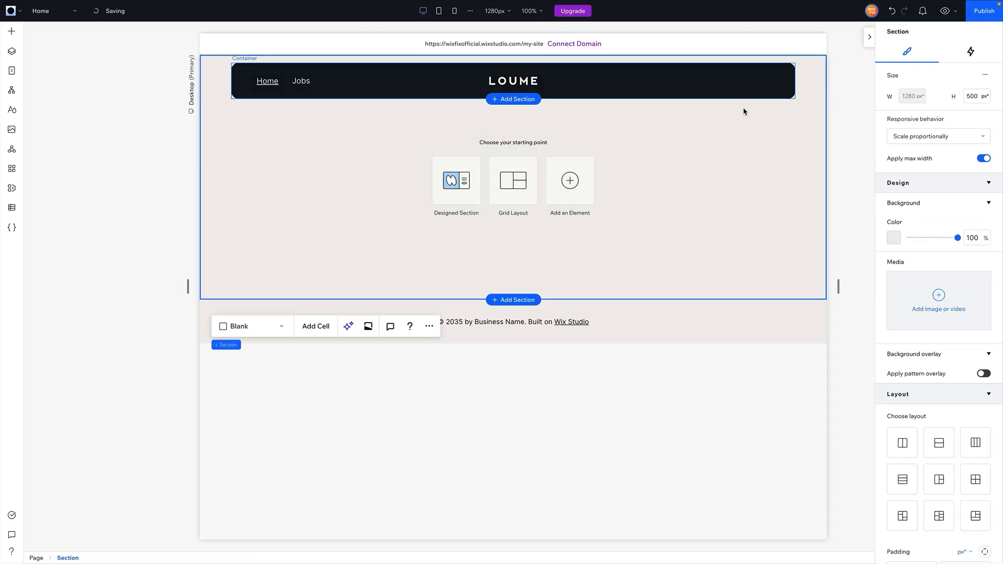
- Add a container to the blank section below the header and give it a 3x1 grid layout
click(11, 31)
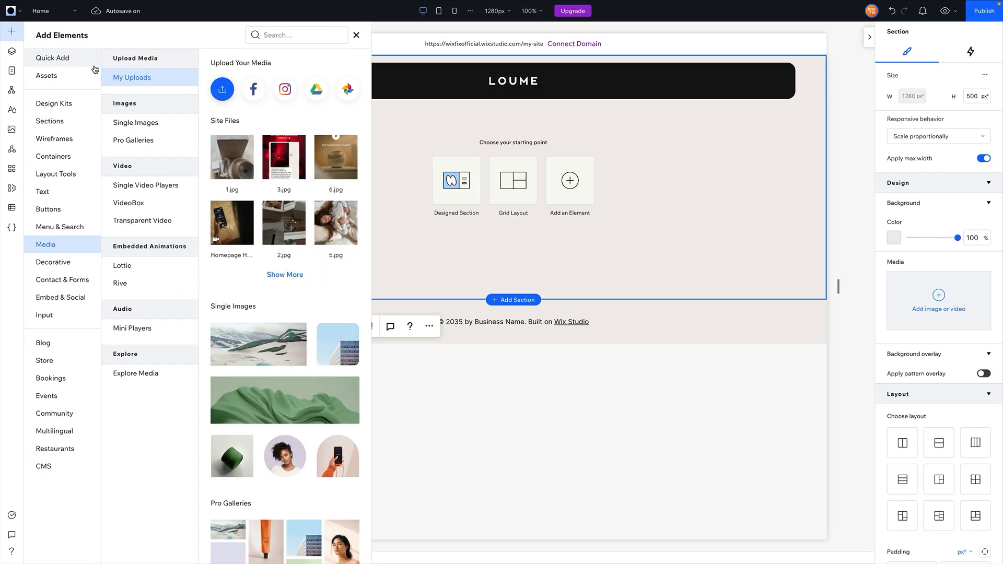
click(60, 58)
drag(240, 188, 524, 216)
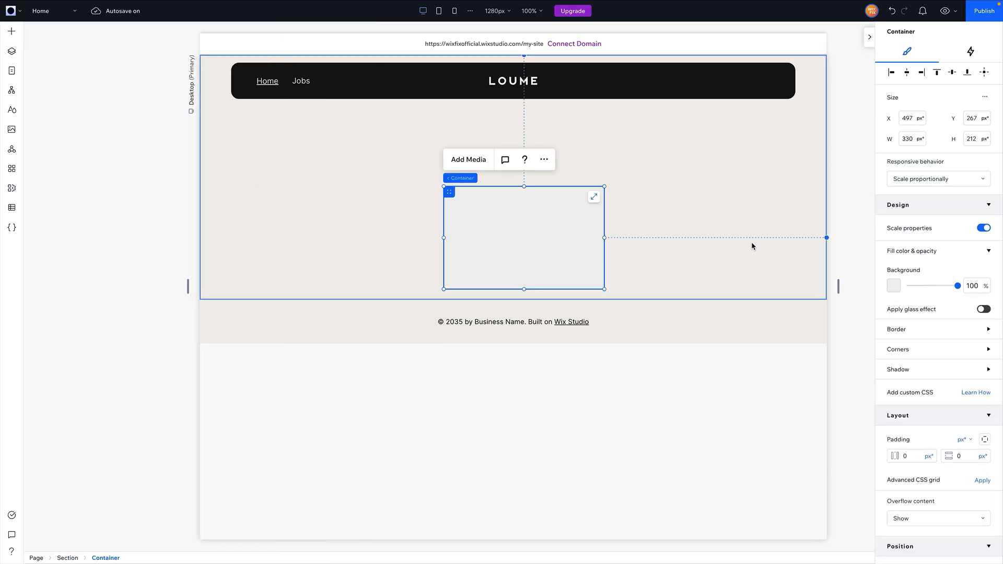
click(984, 485)
click(922, 457)
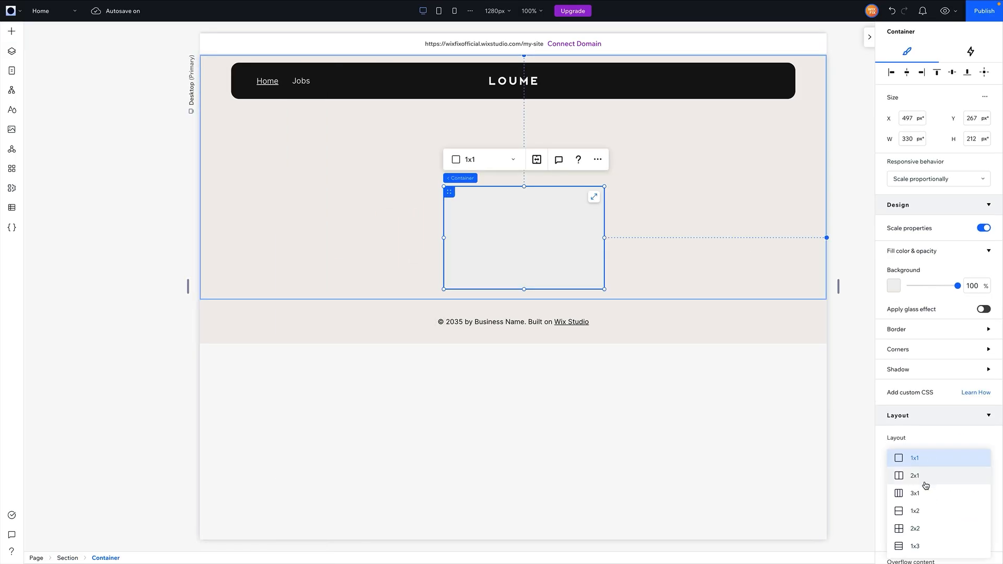
click(914, 493)
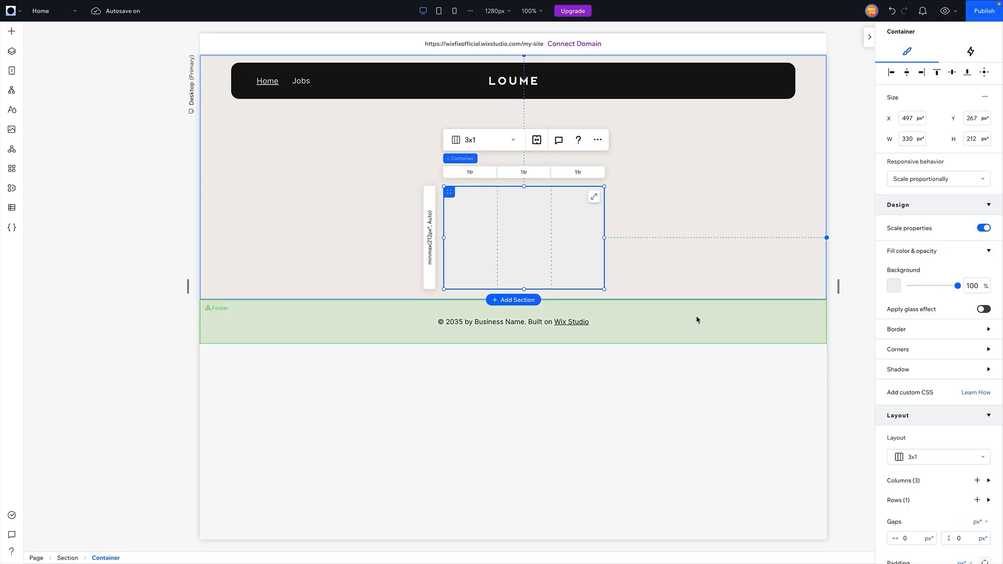
- Set the grid container's column gap to 10 px and reduce its height to about 59 px
click(909, 536)
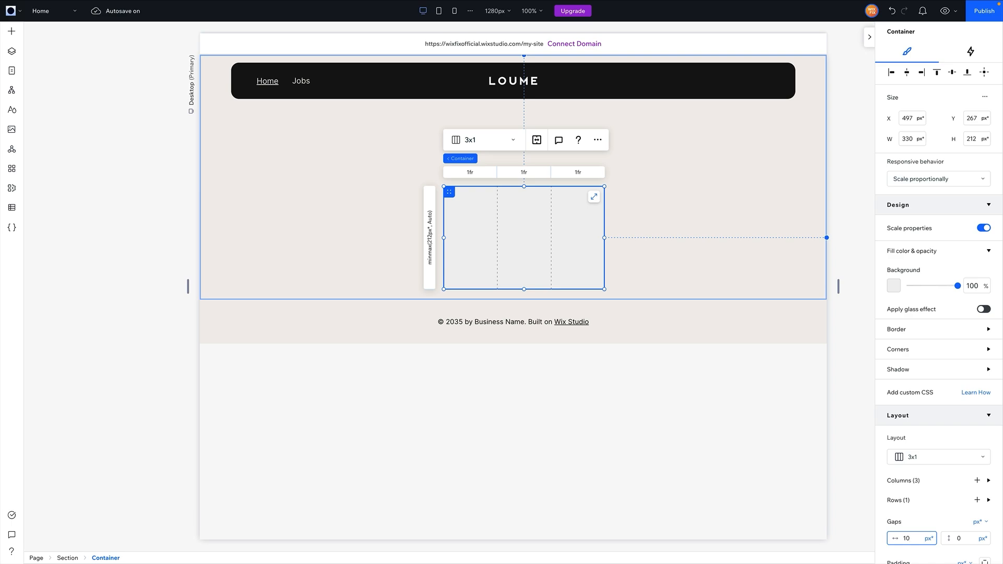
key(Return)
drag(517, 289, 524, 214)
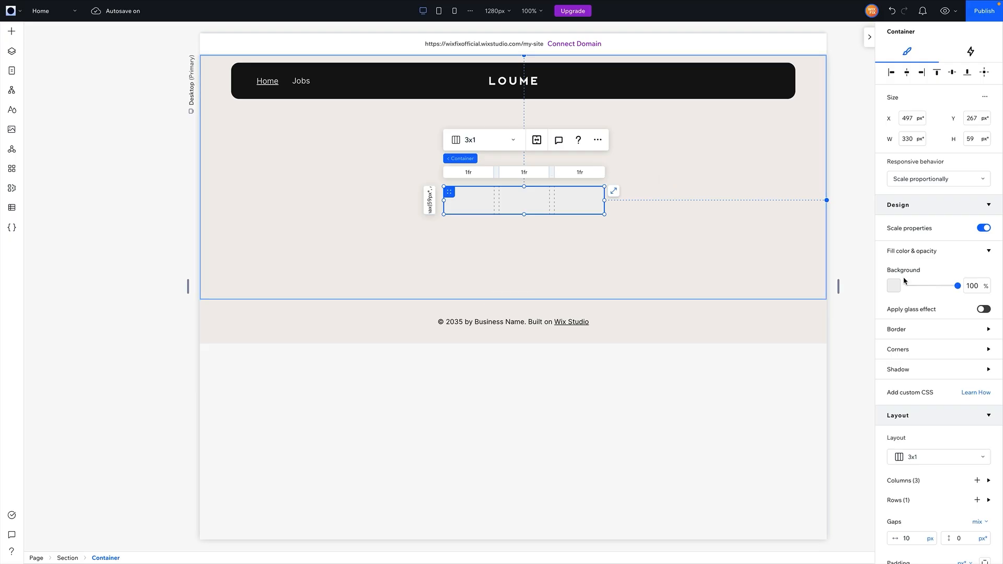
- Set the grid container's background opacity to 0%
click(972, 286)
text(0)
key(Return)
- Add a container inside the grid container and shrink it to about 45 by 41 px within the first column
click(11, 31)
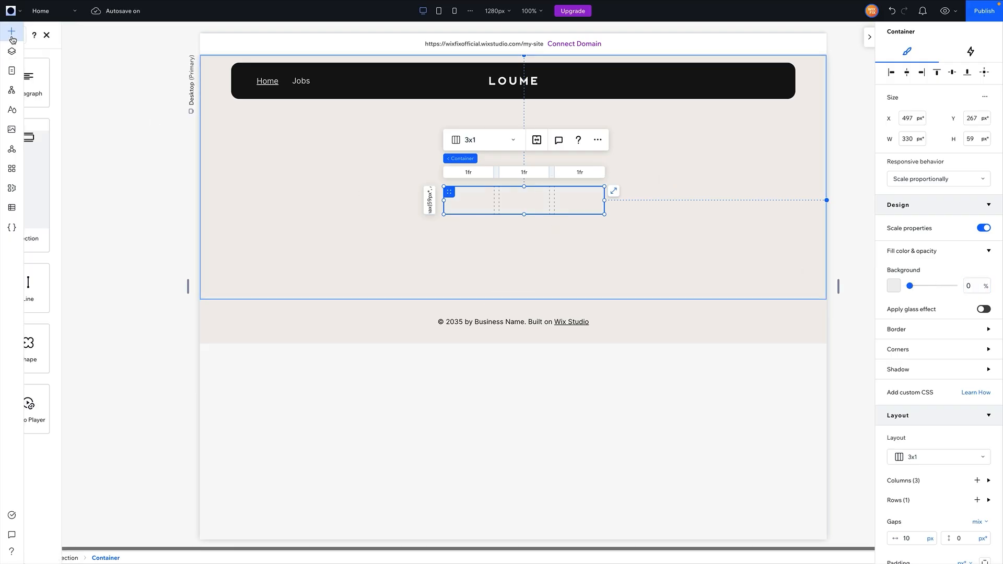
drag(194, 155, 479, 198)
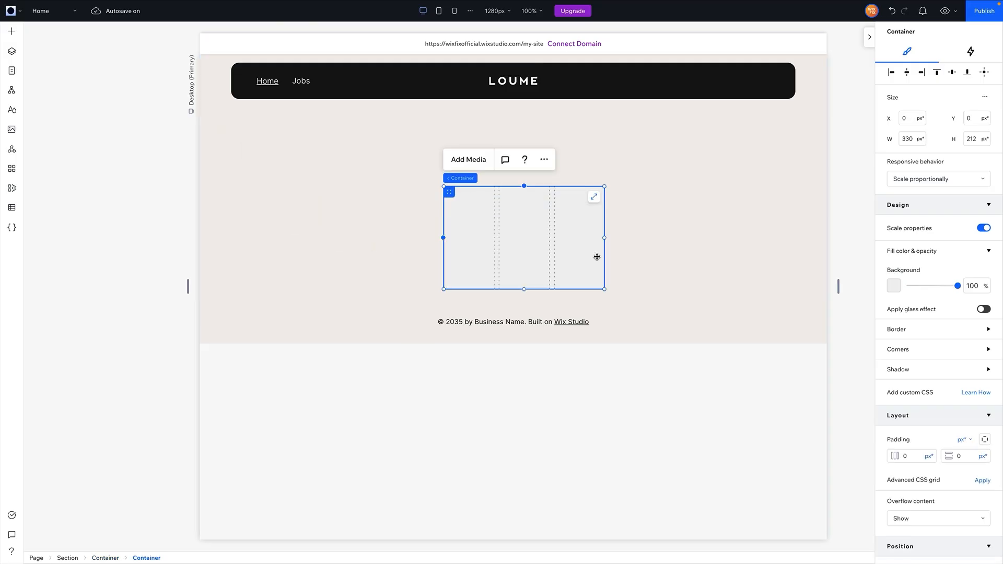
click(593, 196)
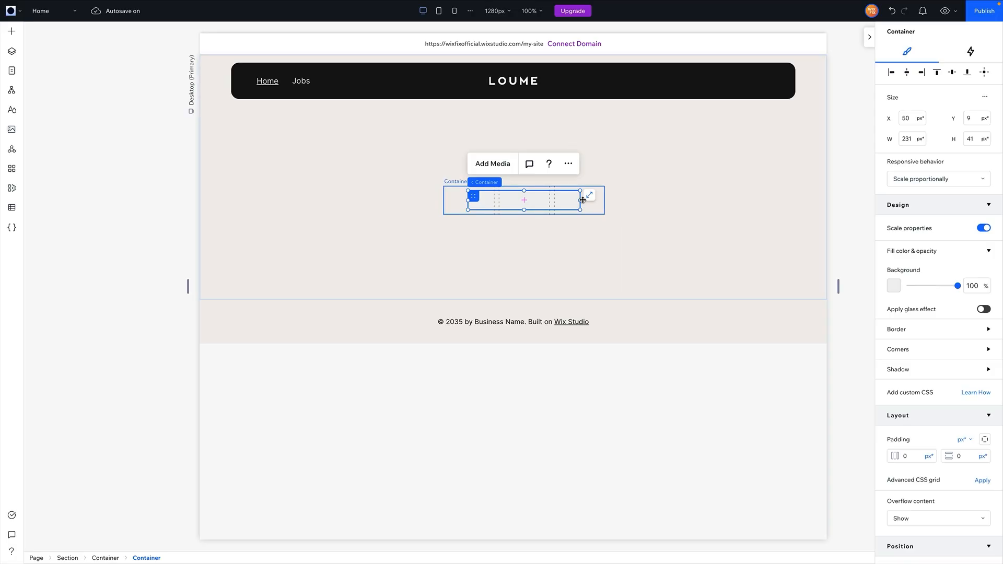
click(581, 199)
click(579, 204)
drag(579, 201, 465, 198)
- Size the inner container to 40 by 40 px and set its responsive behavior to Fixed
click(901, 139)
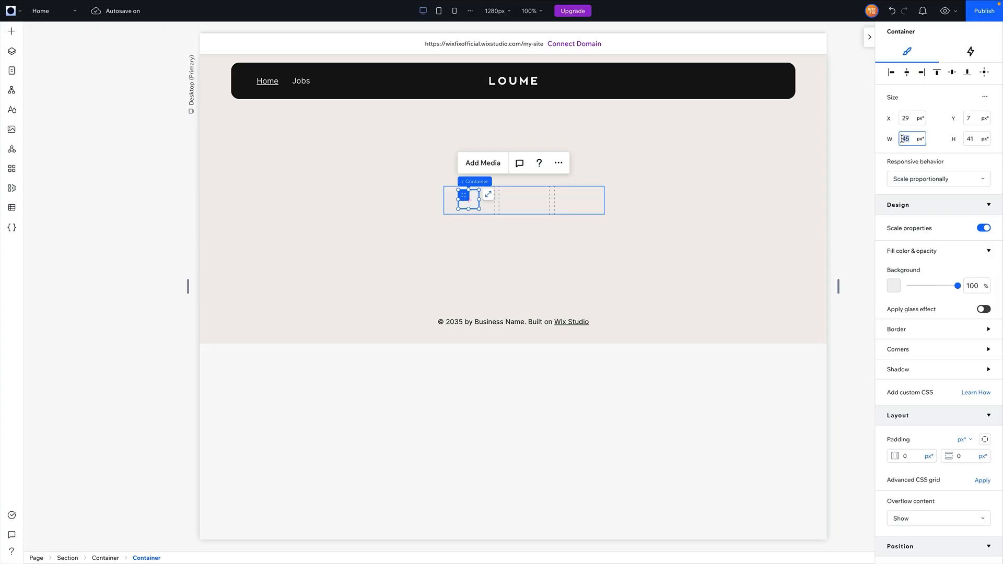
key(Tab)
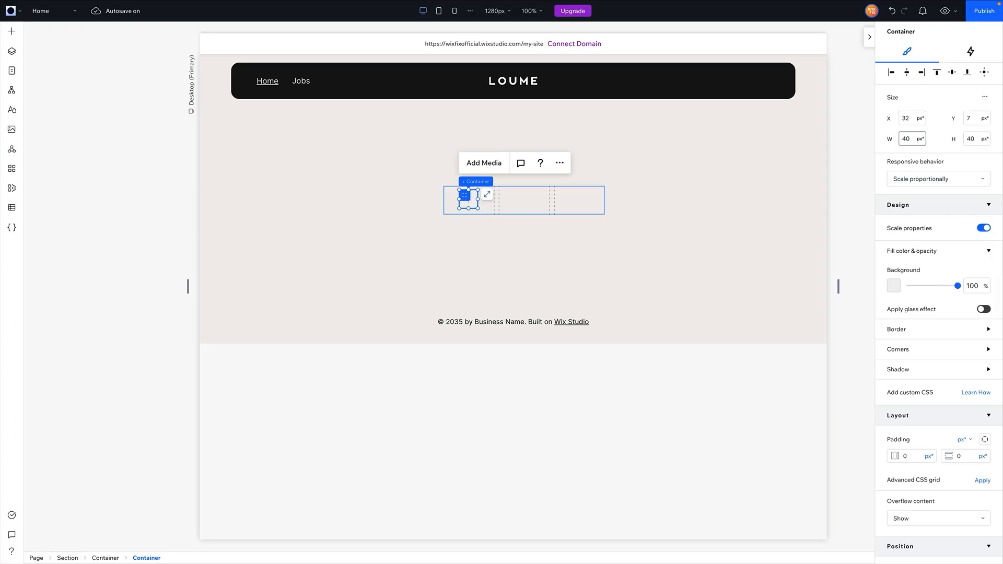
click(940, 179)
click(920, 216)
- Center the inner container in the first grid cell and set its background opacity to 0%
click(986, 72)
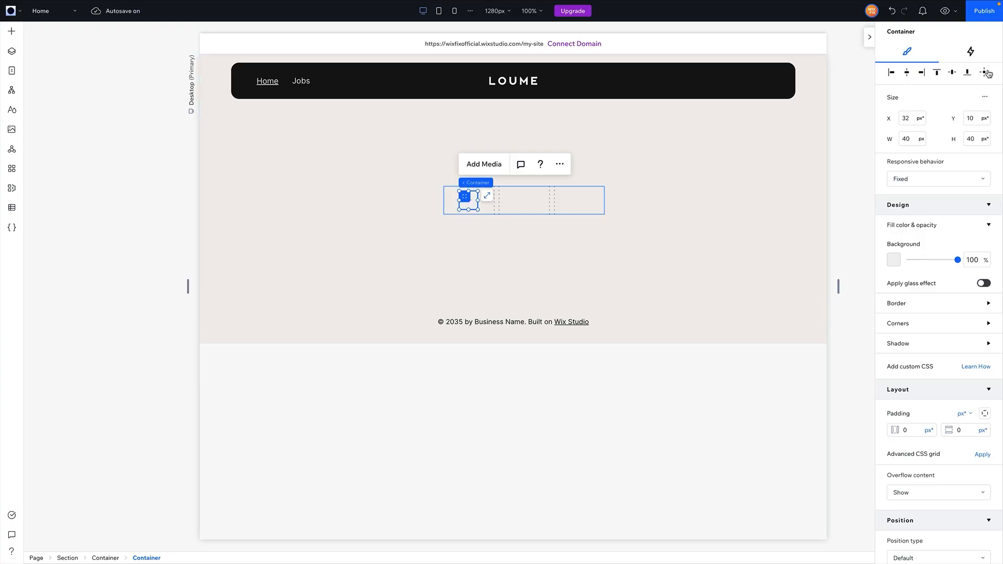
click(975, 258)
- Add the white Bag, Shopping, Circle.svg icon from the Icons board to the page
click(12, 32)
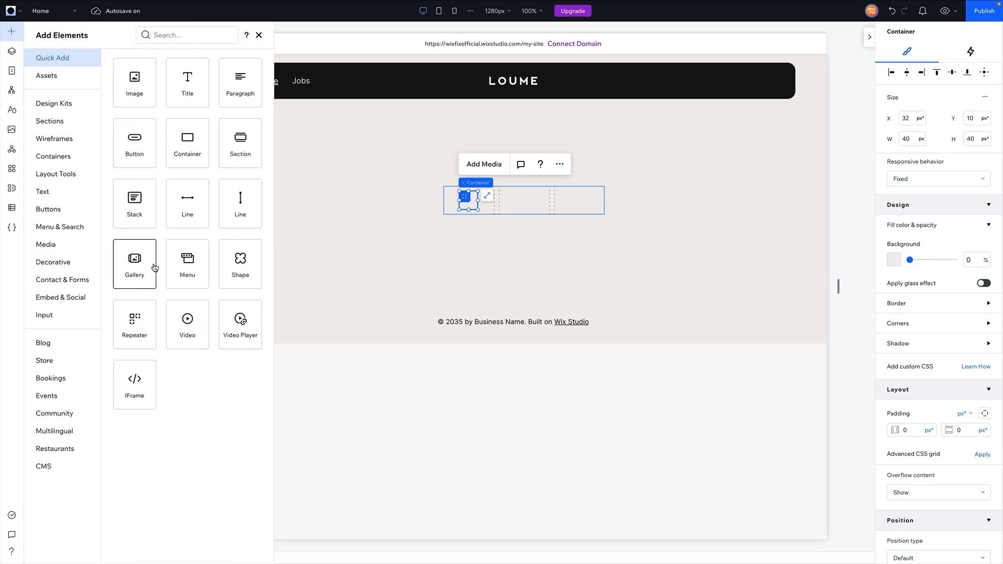
click(11, 131)
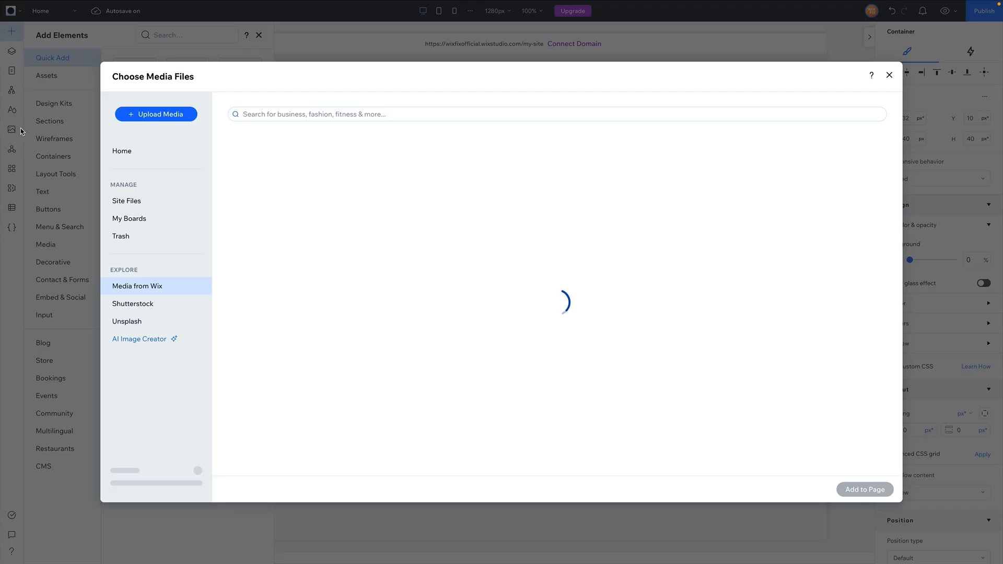
click(143, 224)
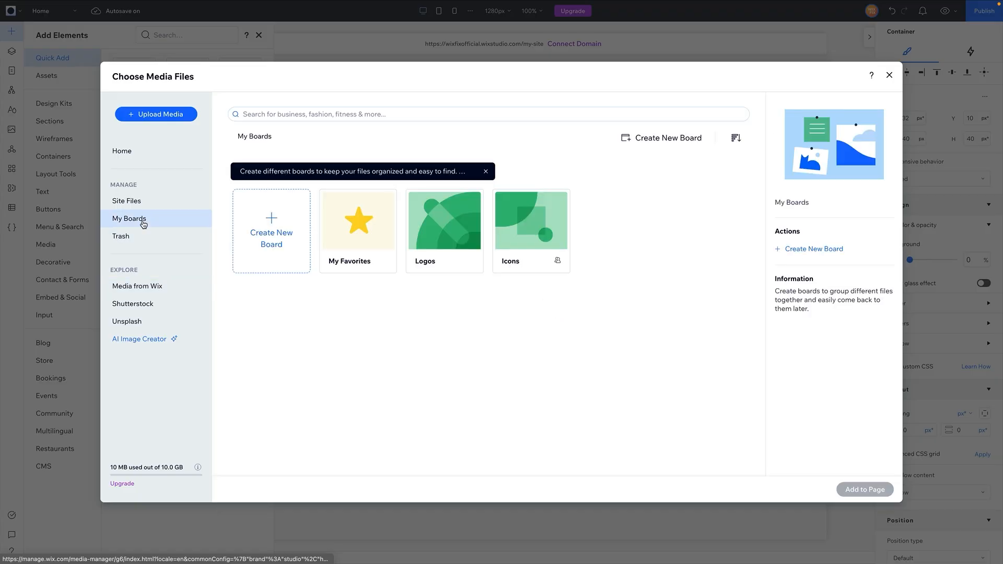
click(532, 225)
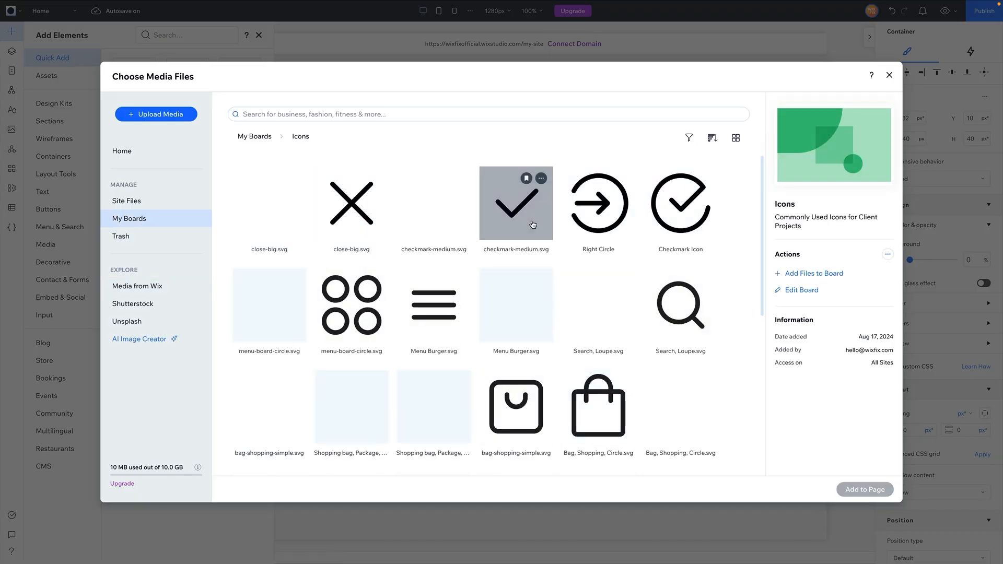
scroll(523, 389, down, 4)
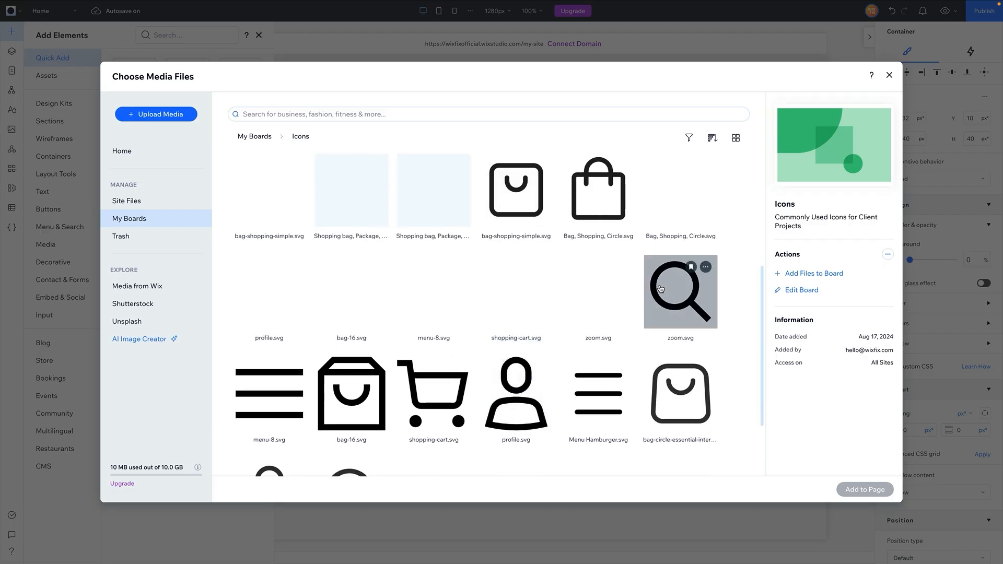
scroll(679, 250, down, 2)
click(448, 414)
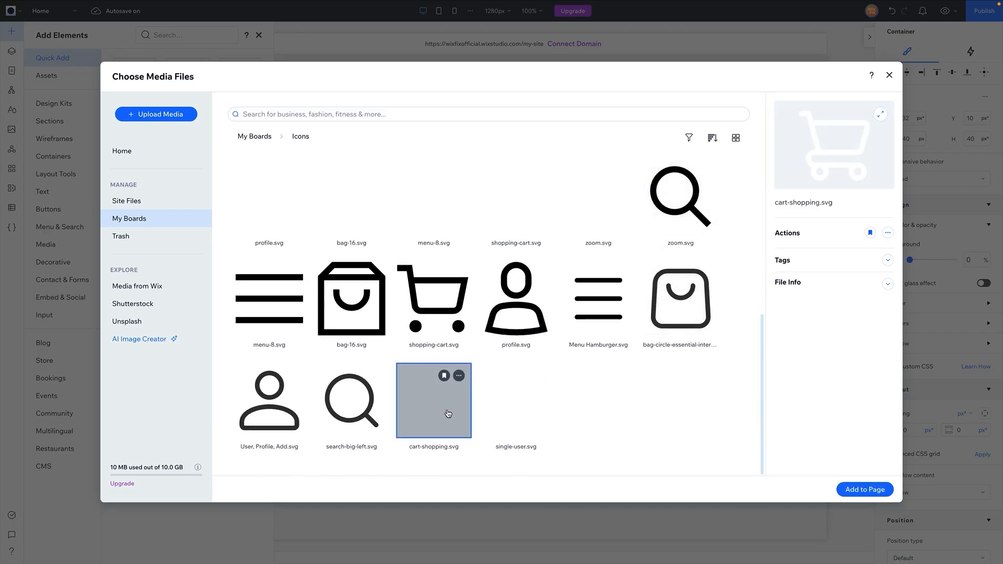
scroll(679, 282, up, 3)
click(680, 284)
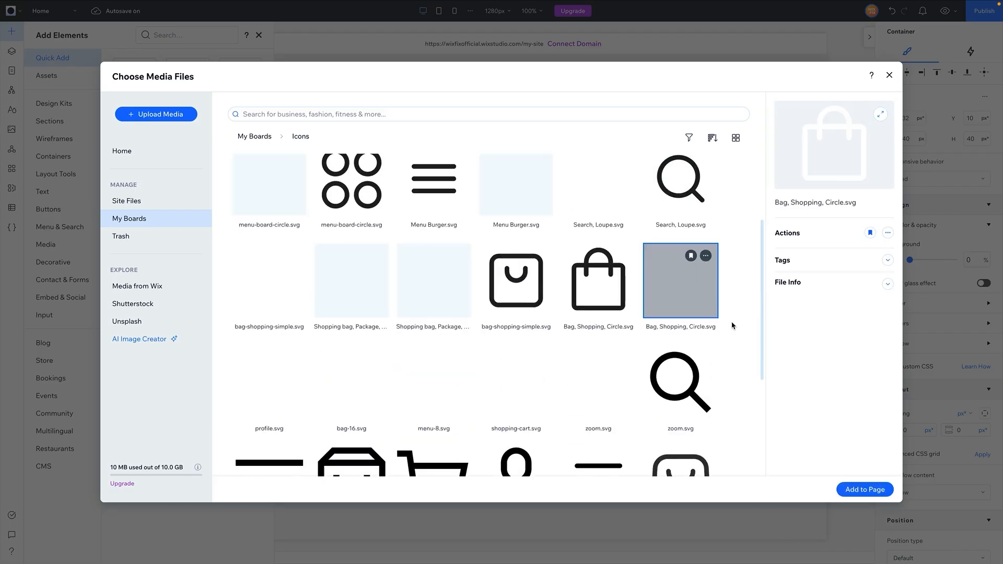
click(865, 489)
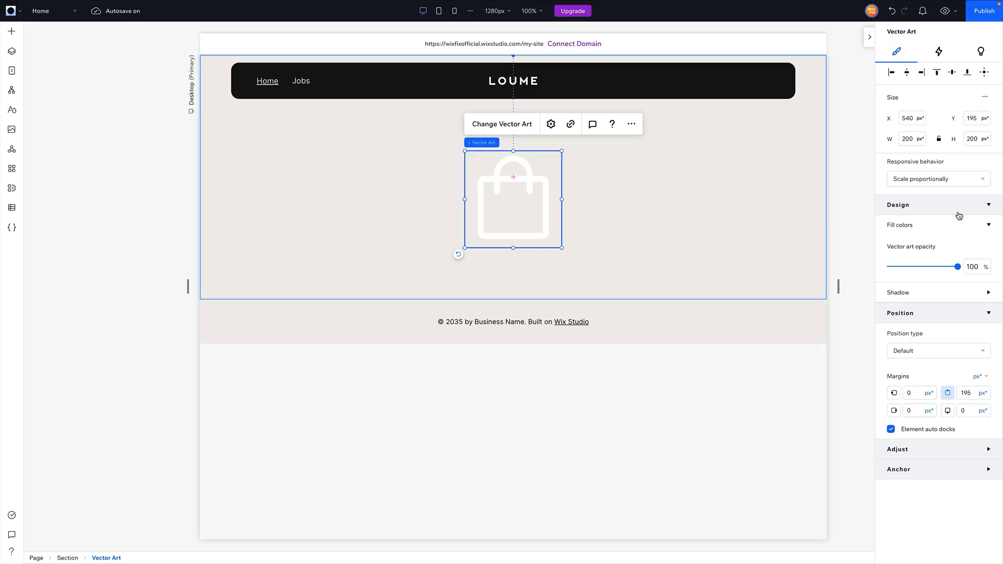
- Lock the bag icon's proportions and set its width to 32 px
click(939, 140)
click(912, 139)
key(Return)
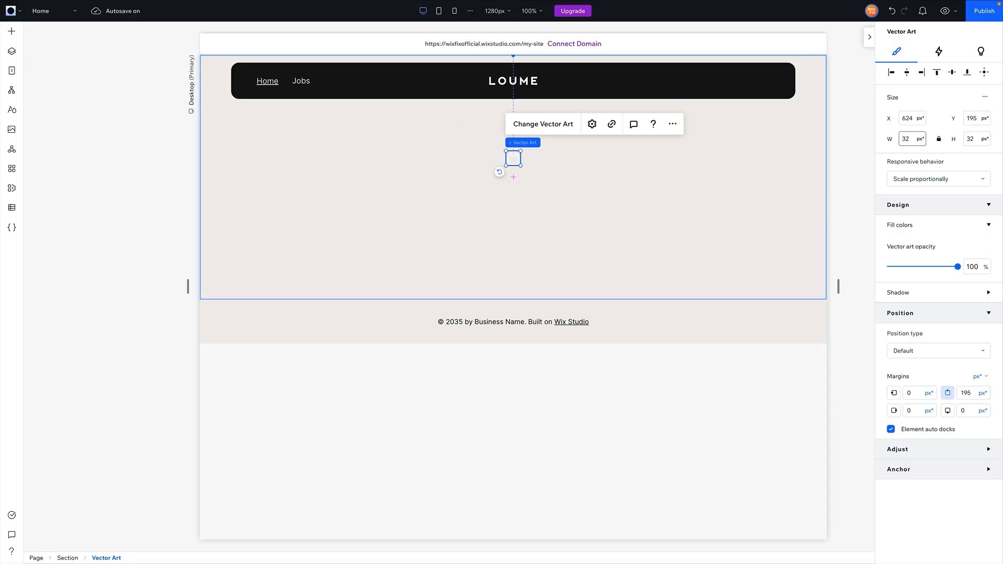
click(481, 210)
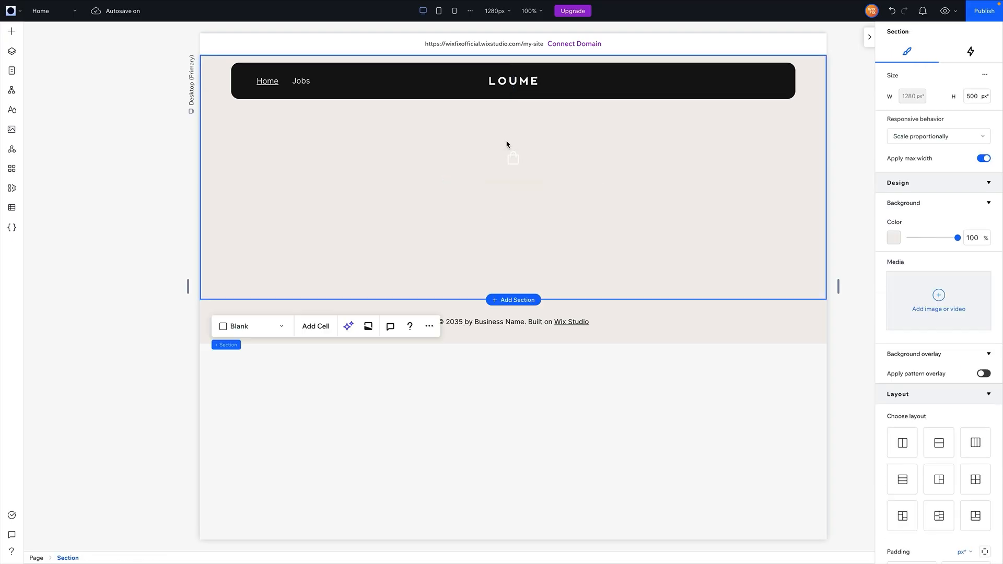
- Move the bag icon into the center of the small inner container and set its width to 24 px
click(512, 157)
drag(512, 157, 468, 199)
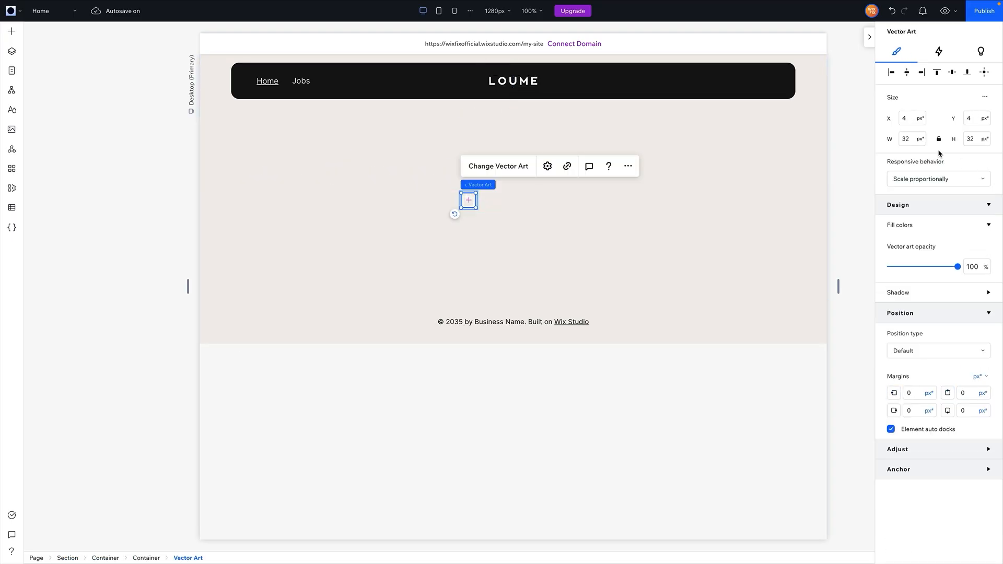
click(915, 138)
key(Return)
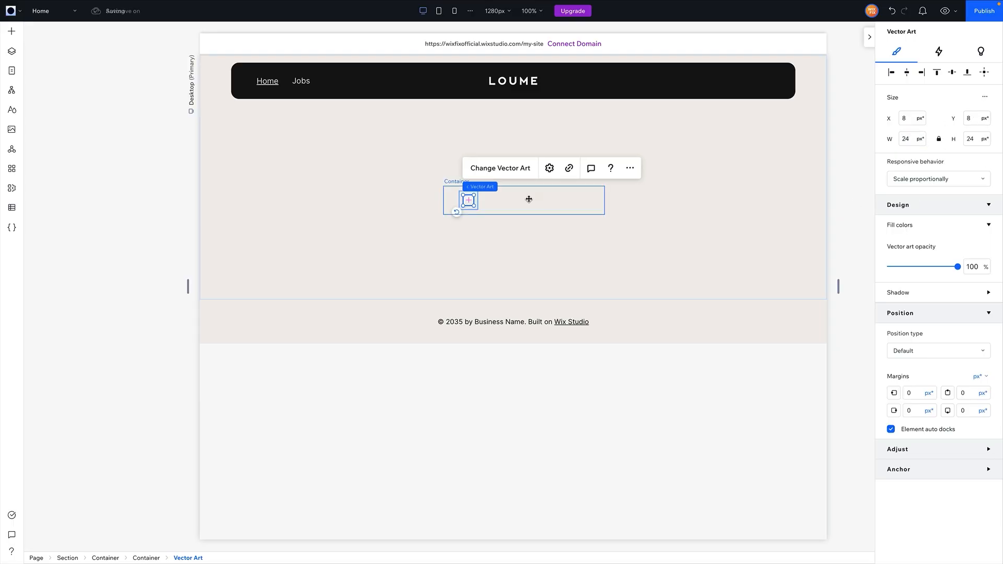
- Create a custom hover animation on the inner container that holds the bag icon
click(537, 184)
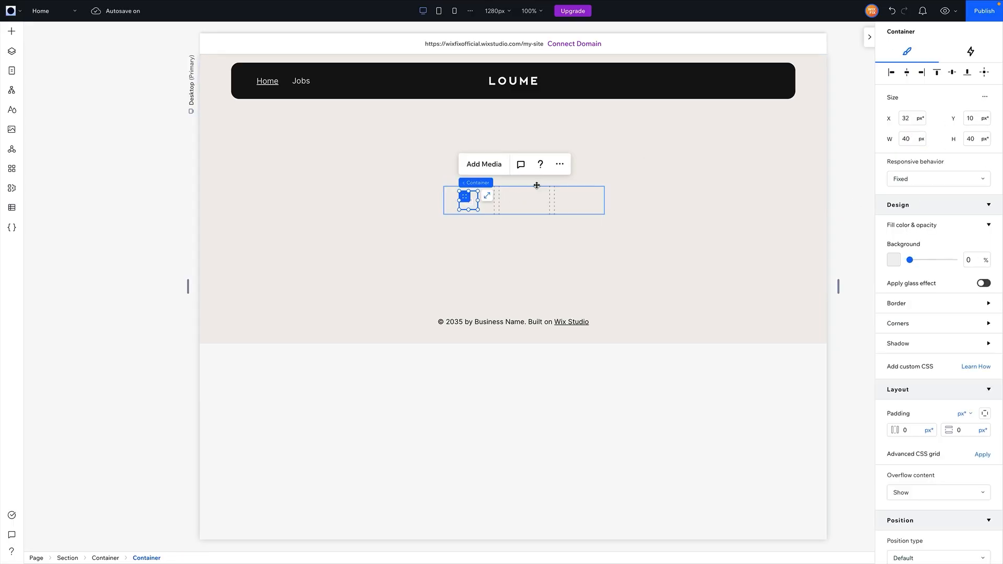
click(536, 187)
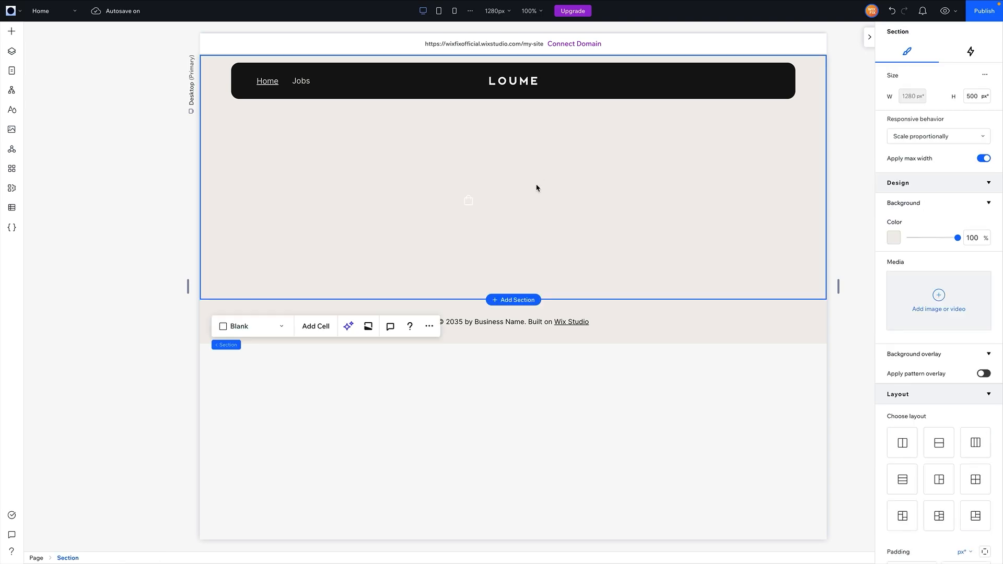
click(468, 201)
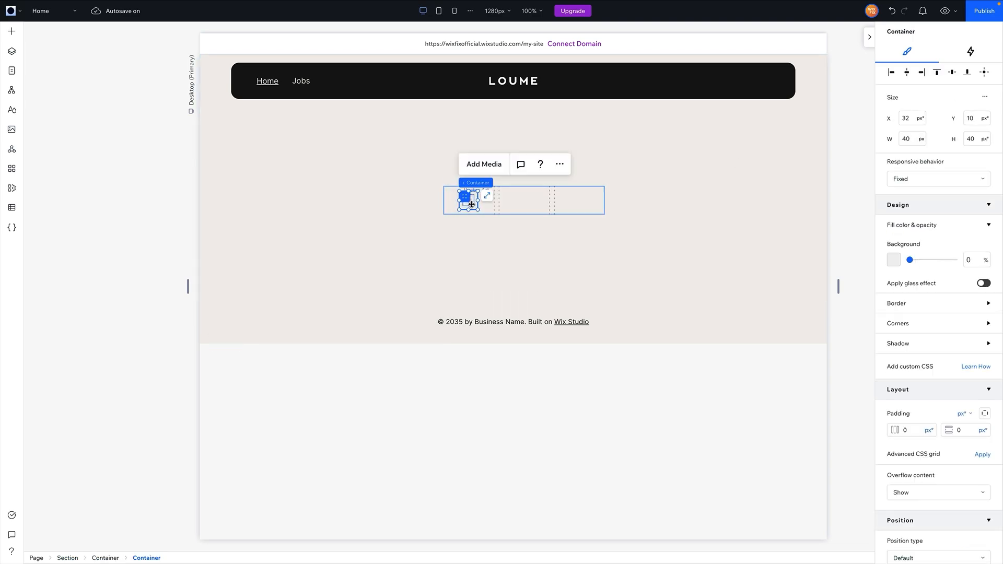
click(972, 52)
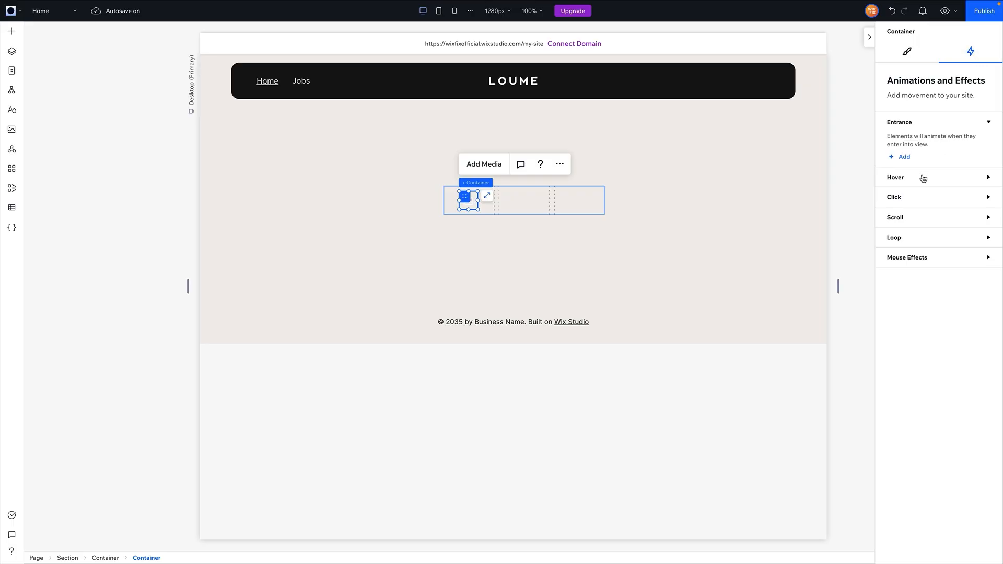
click(923, 179)
click(903, 211)
click(981, 178)
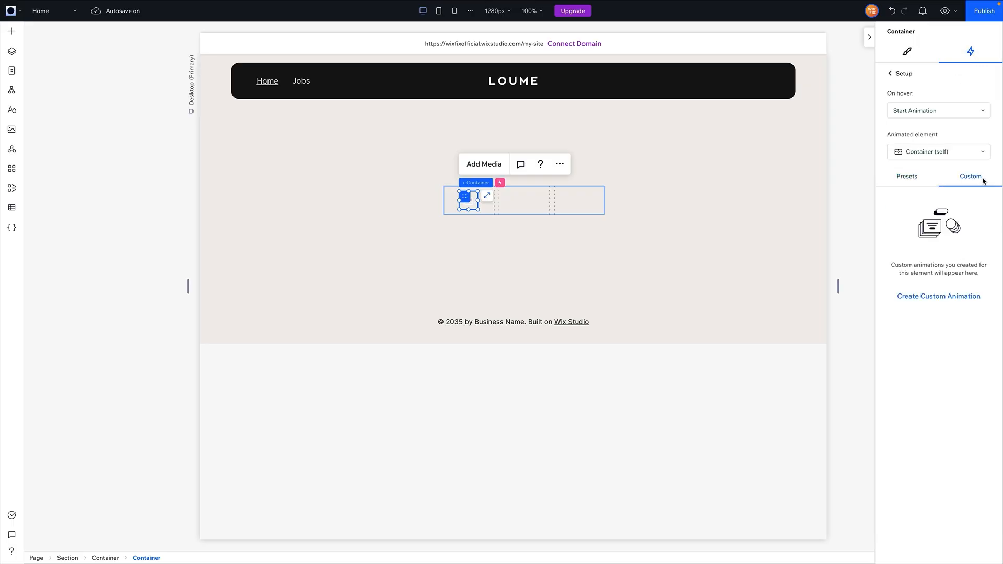
click(932, 296)
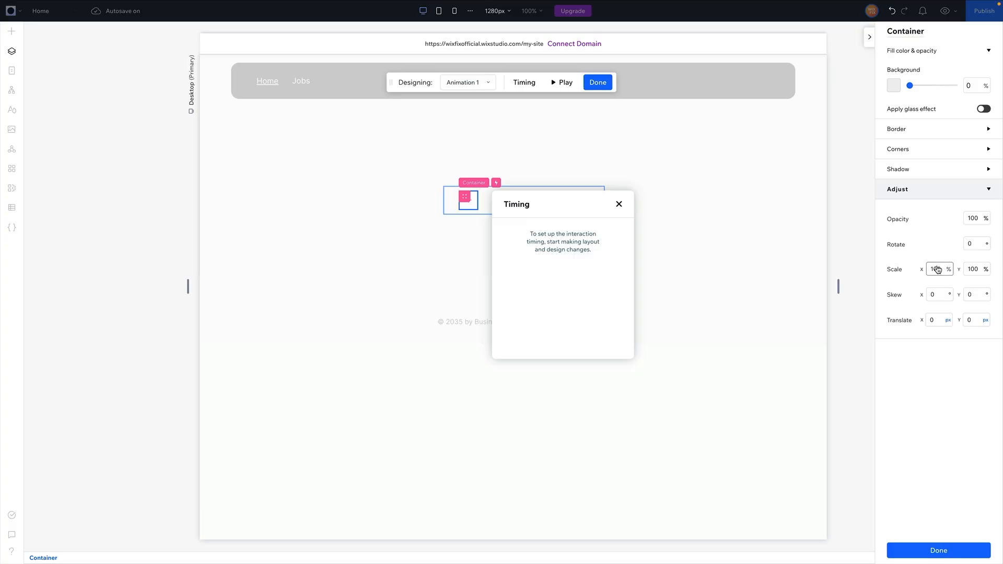
- Scale the bag icon to 105% on X and Y in the custom hover animation and finish designing it
click(470, 202)
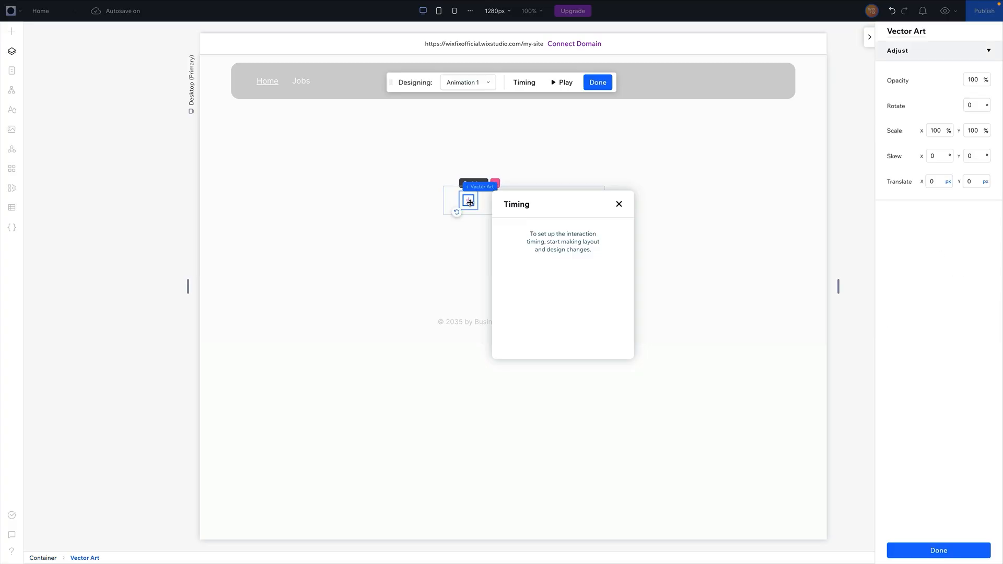
double_click(937, 131)
text(1050)
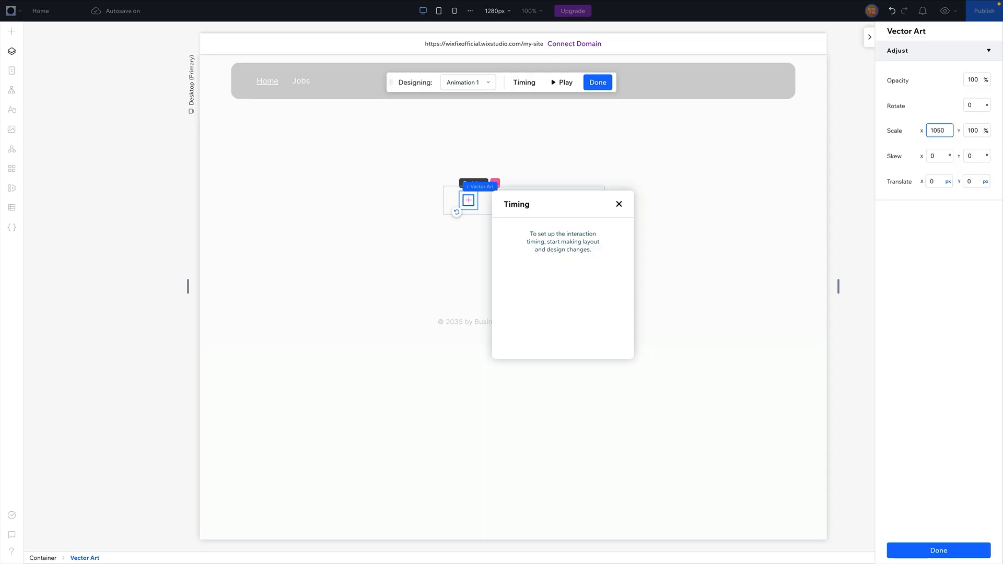
key(BackSpace)
key(Tab)
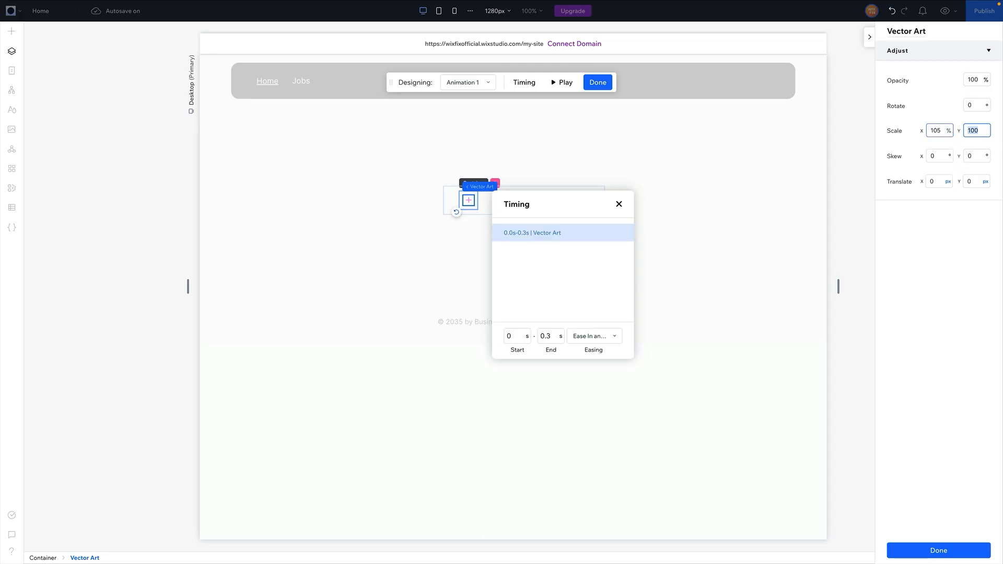
text(105)
key(Return)
click(920, 548)
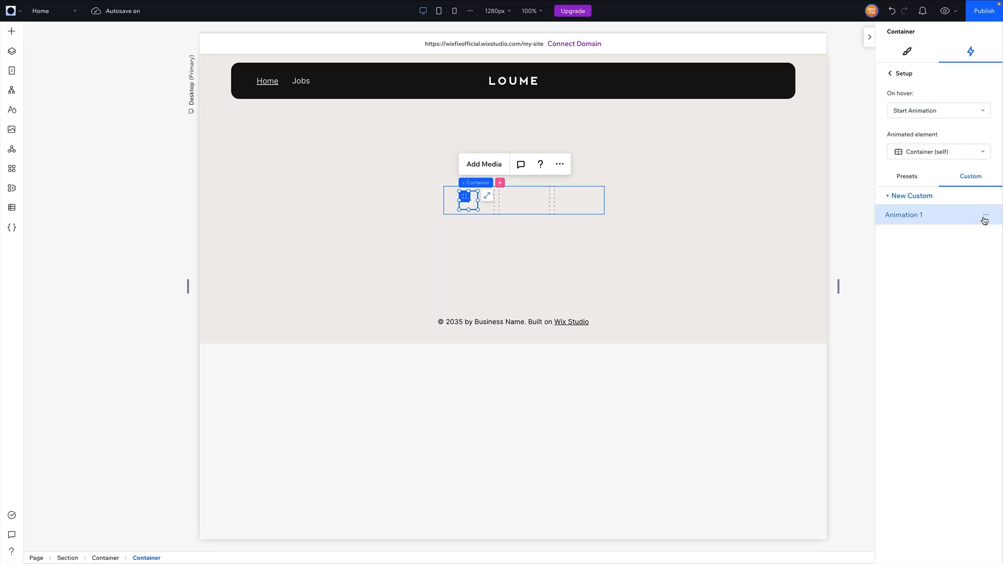
- Rename the custom hover animation to "Expand Icon on Hover"
click(986, 215)
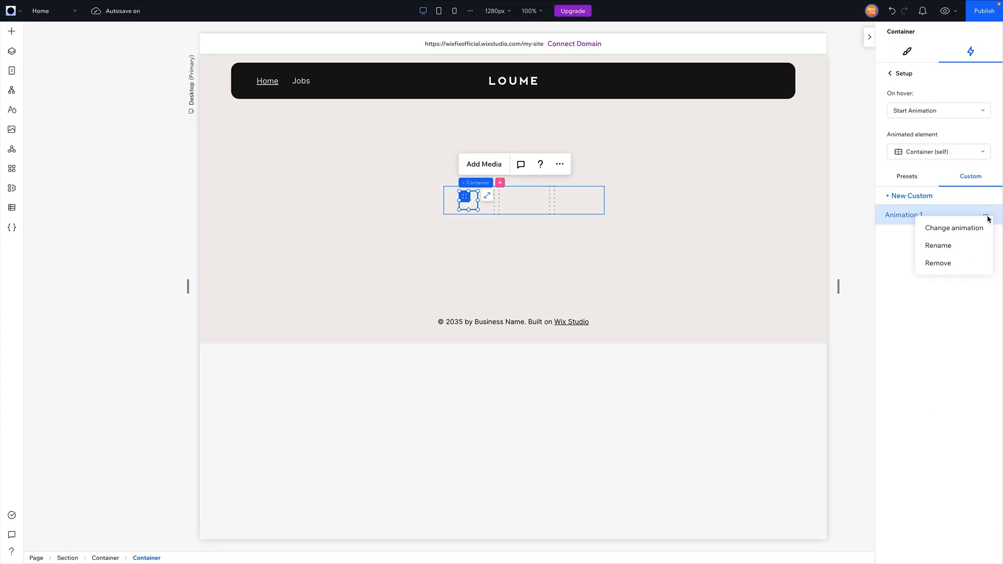
click(953, 244)
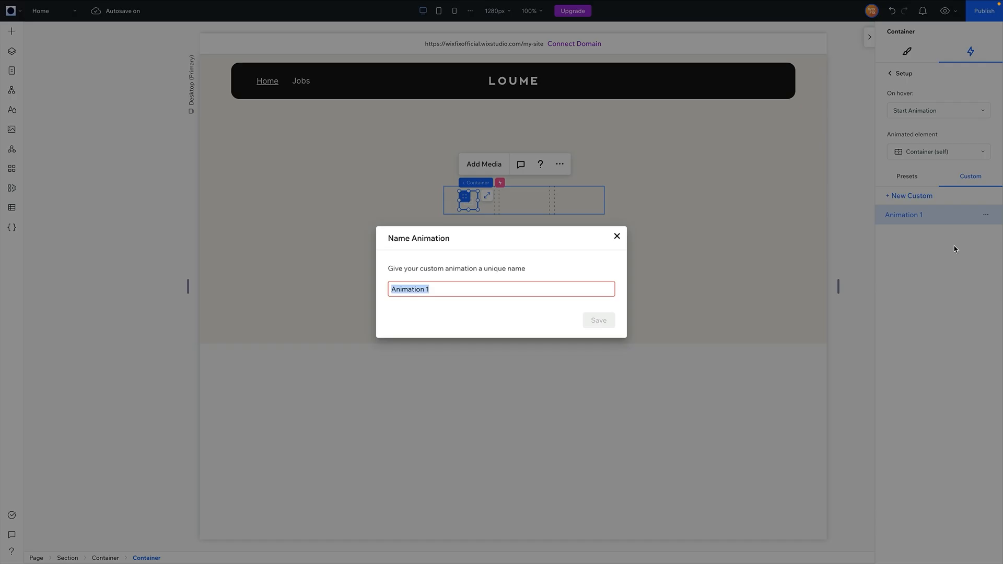
text(Expand Icon on Hover)
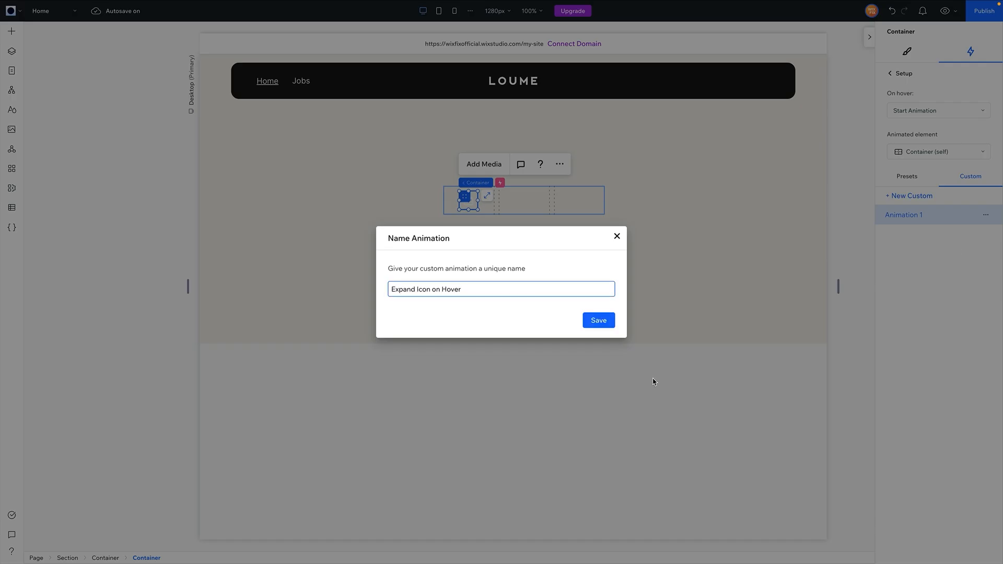
click(600, 317)
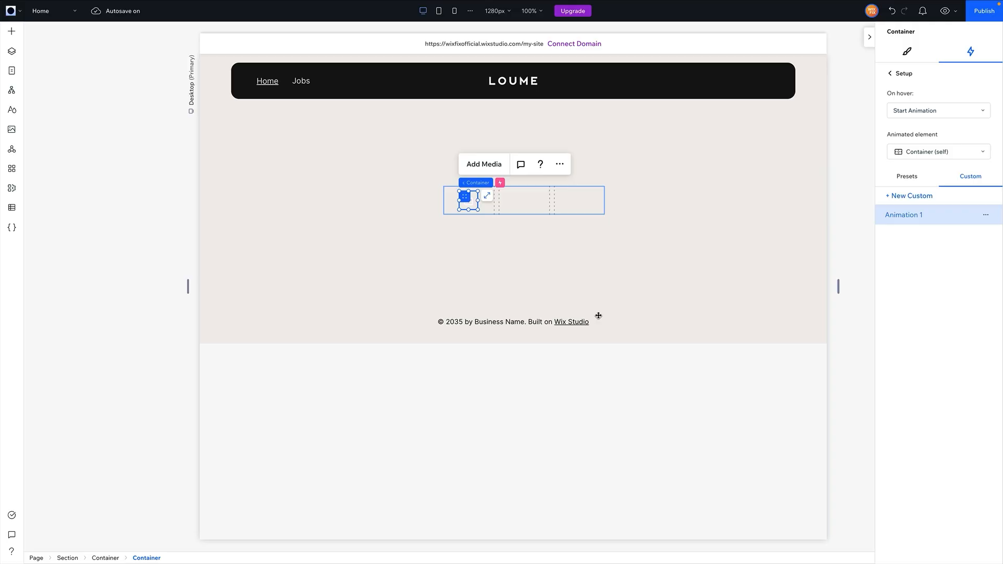
- Add a button to the page, clear its text and attach it to the inner container over the bag icon
click(12, 32)
drag(136, 152, 374, 260)
click(373, 229)
key(BackSpace)
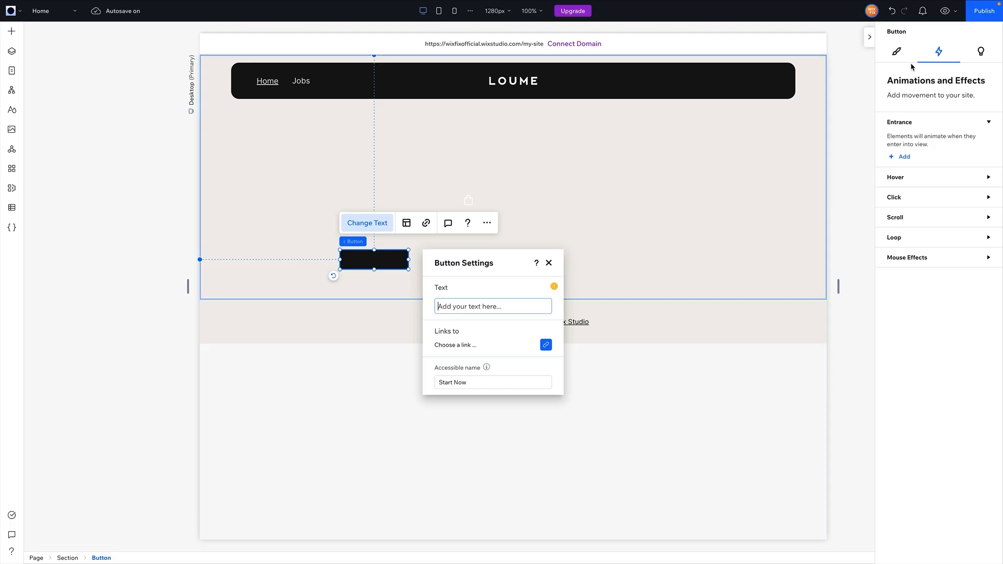
click(897, 50)
drag(389, 256, 459, 199)
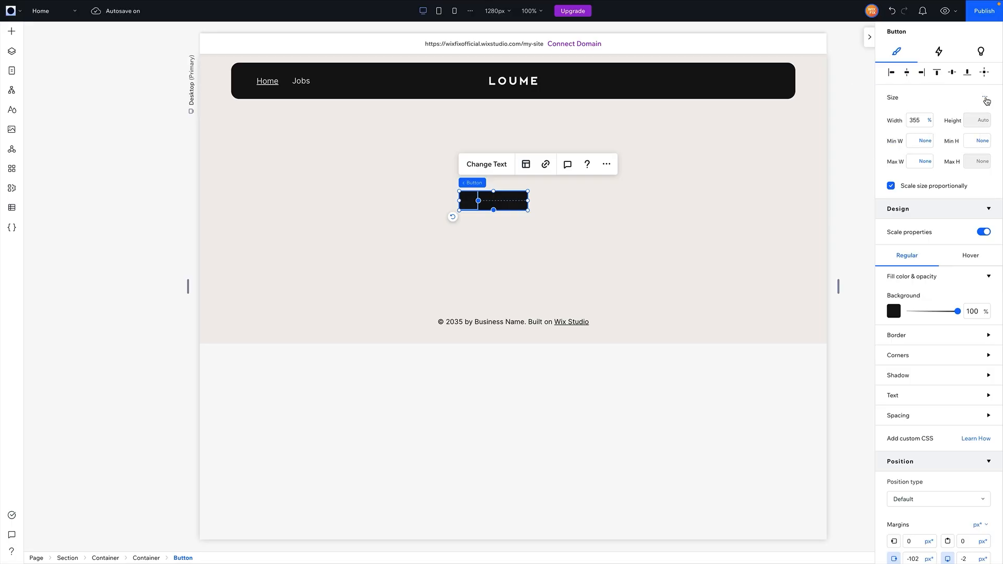
- Set the button's width and minimum height to 100% and center it in the inner container
click(985, 99)
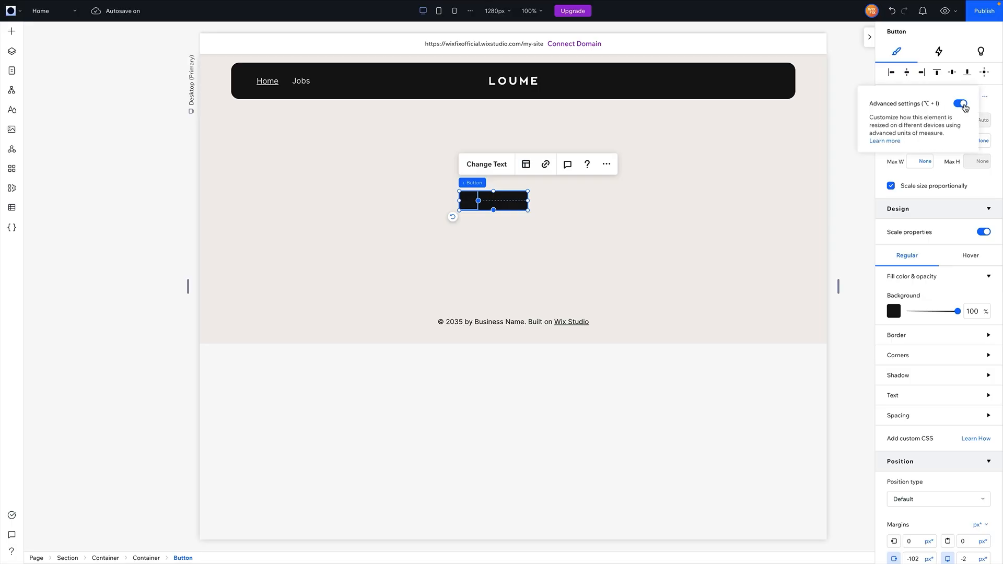
click(990, 109)
click(926, 118)
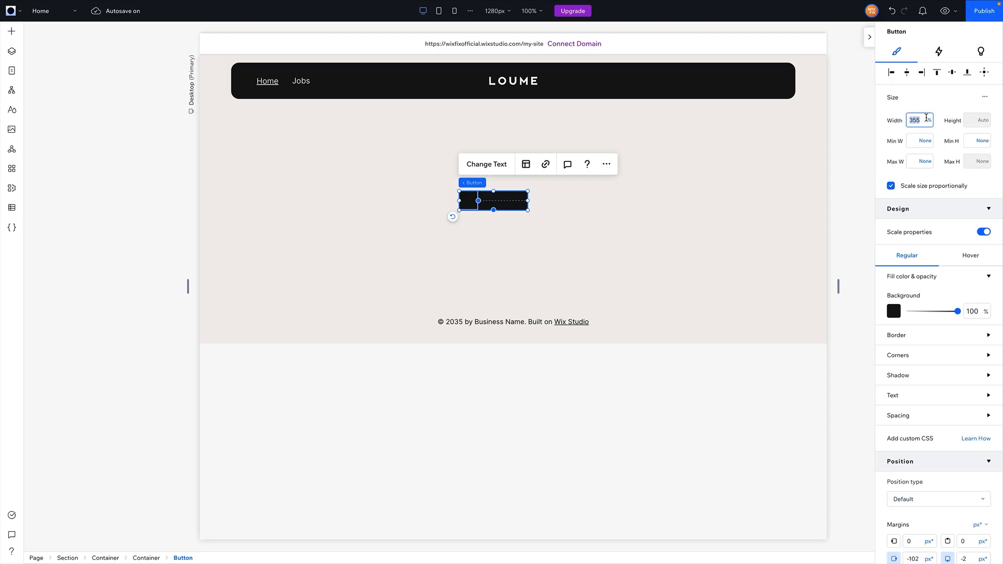
text(1)
key(Tab)
key(Tab)
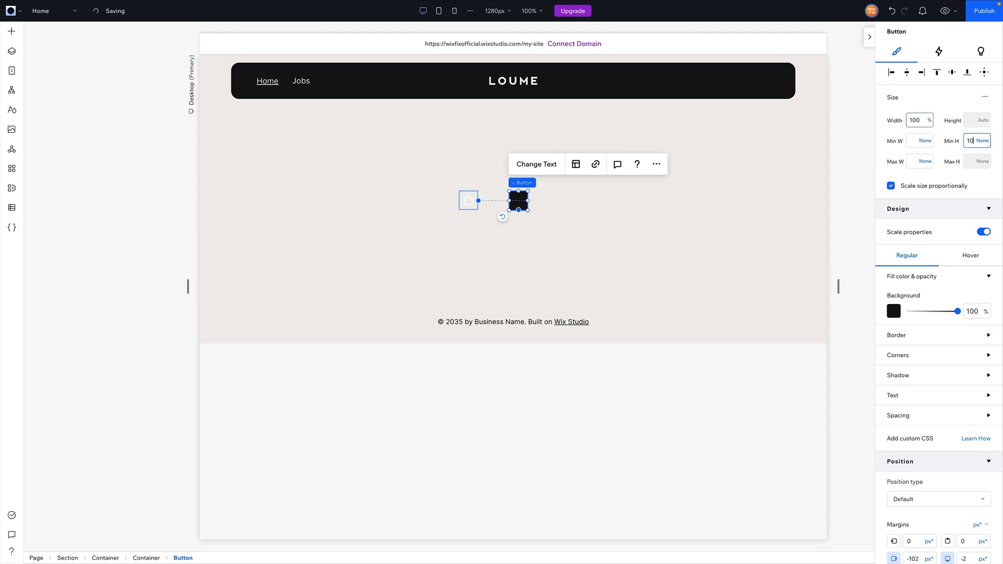
key(Return)
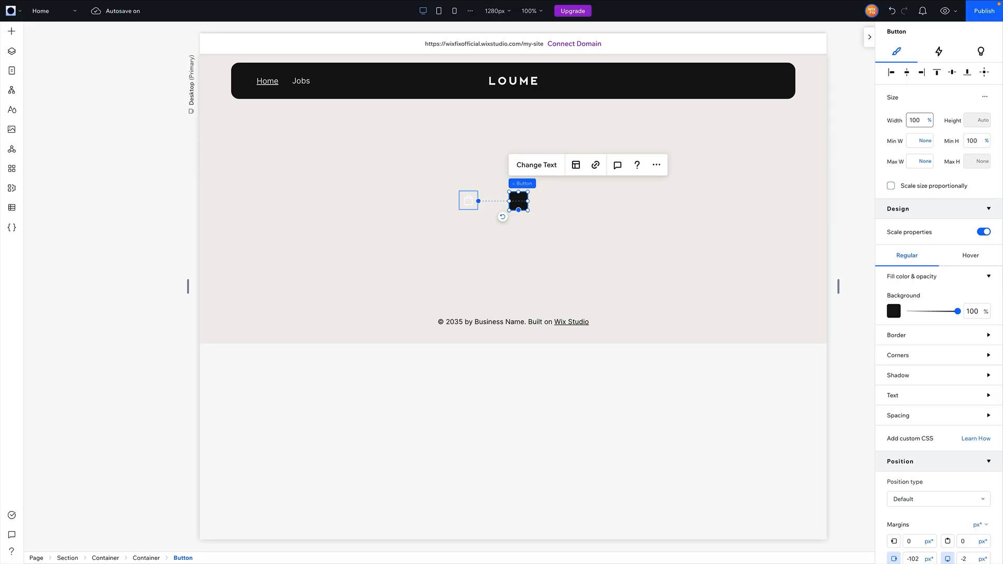
click(984, 77)
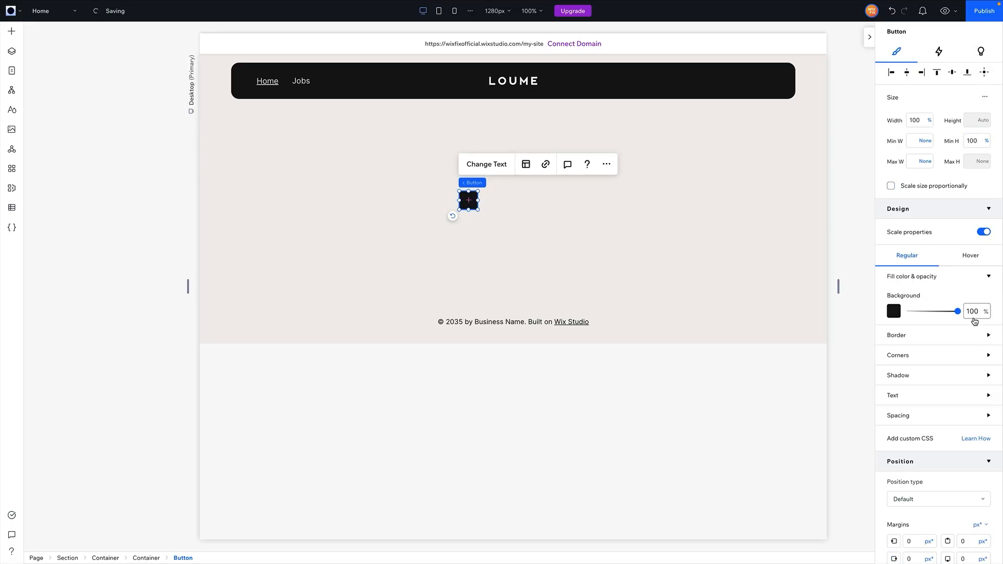
- Set the button's background opacity to 0% for both the regular and hover states
click(974, 313)
click(984, 261)
click(973, 311)
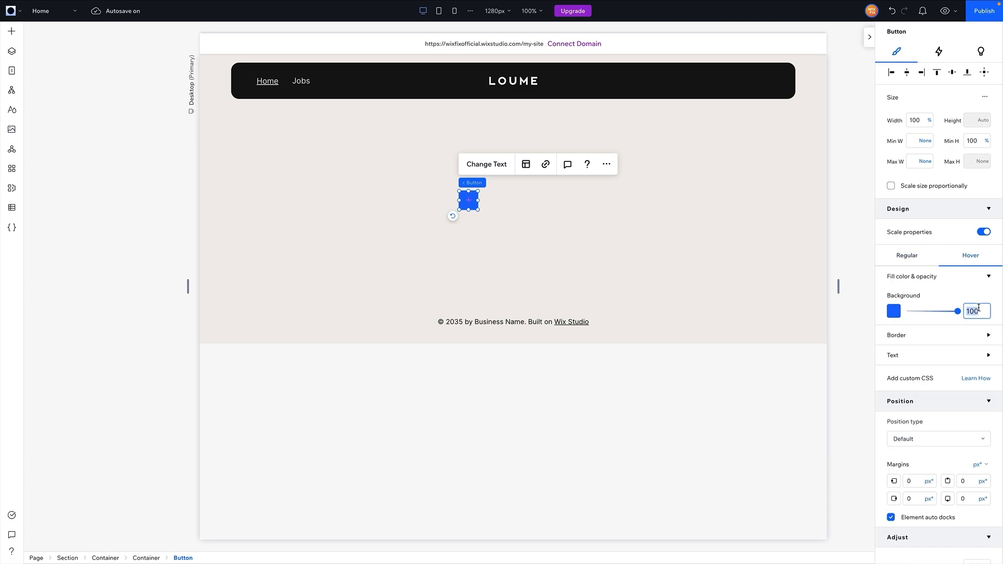
text(0)
- Duplicate the bag icon's inner container into the second and third grid cells, centering each copy in its cell
mouse_move(476, 183)
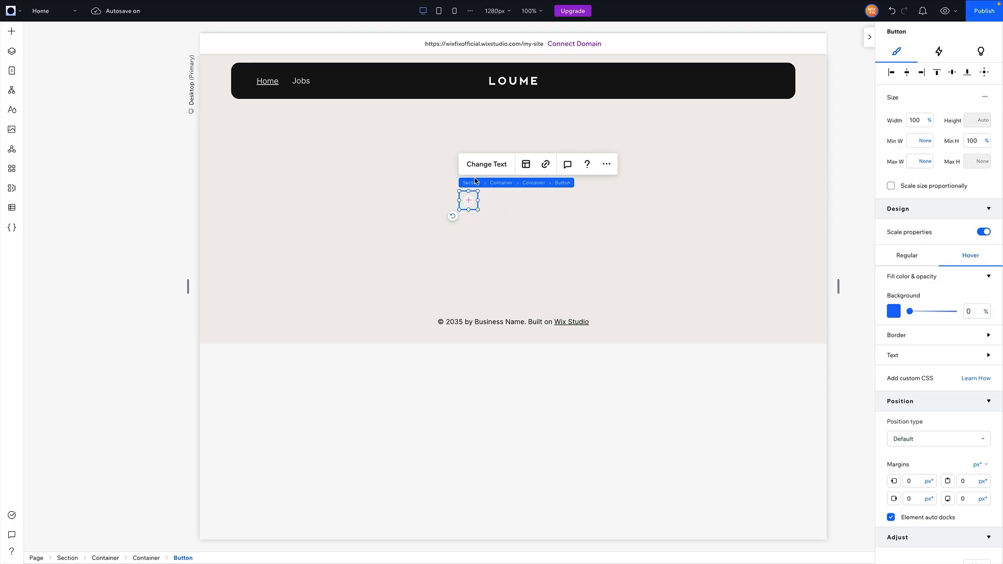
click(537, 184)
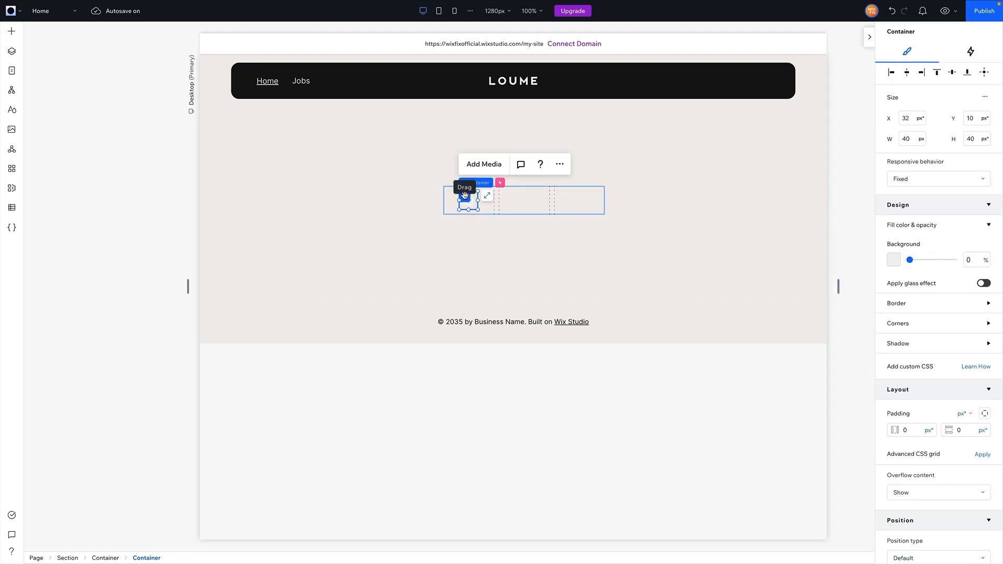
drag(465, 195, 525, 197)
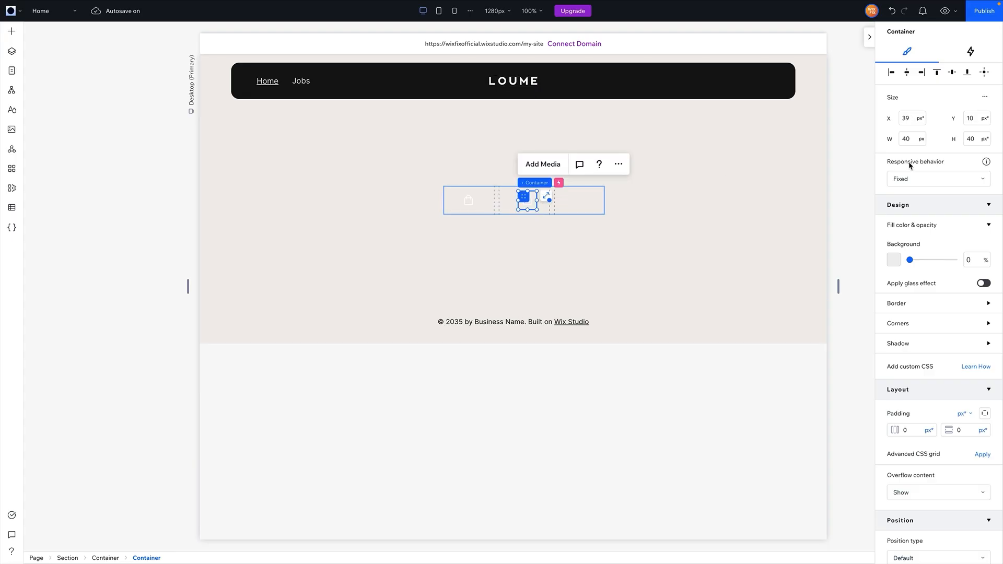
click(986, 73)
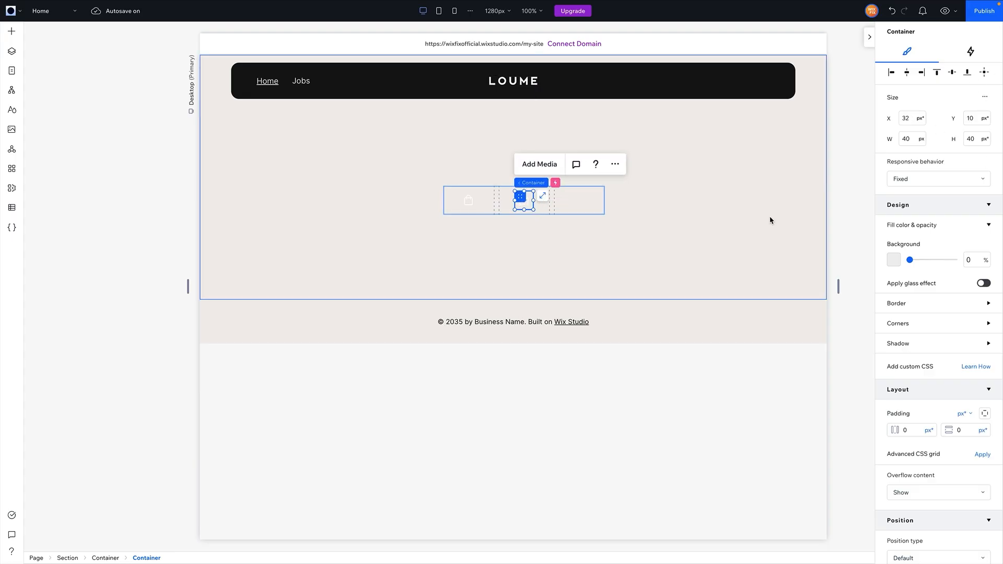
drag(530, 206, 580, 198)
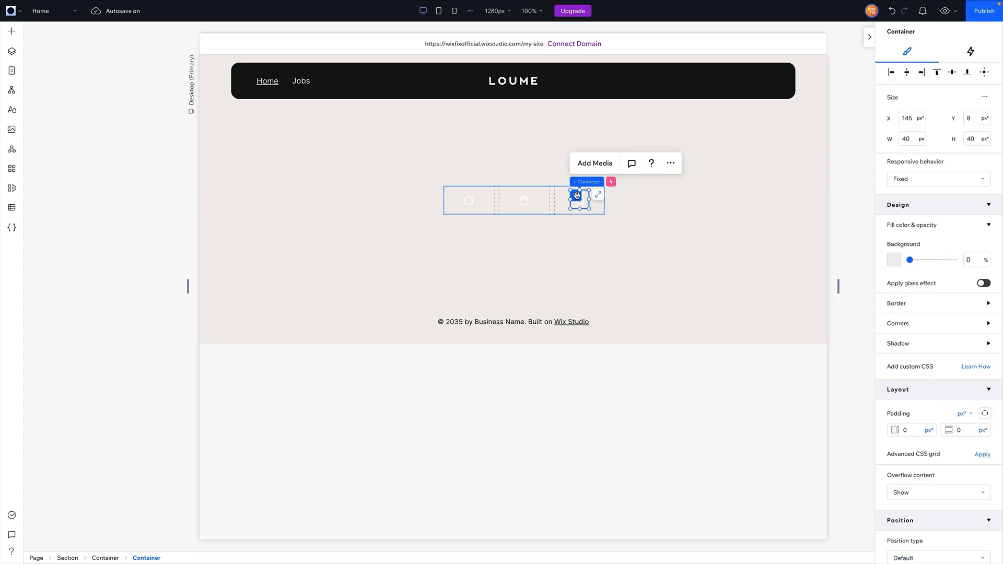
click(984, 73)
- Replace the bag icon in the middle grid cell with the white single-user.svg from the Icons board
click(518, 198)
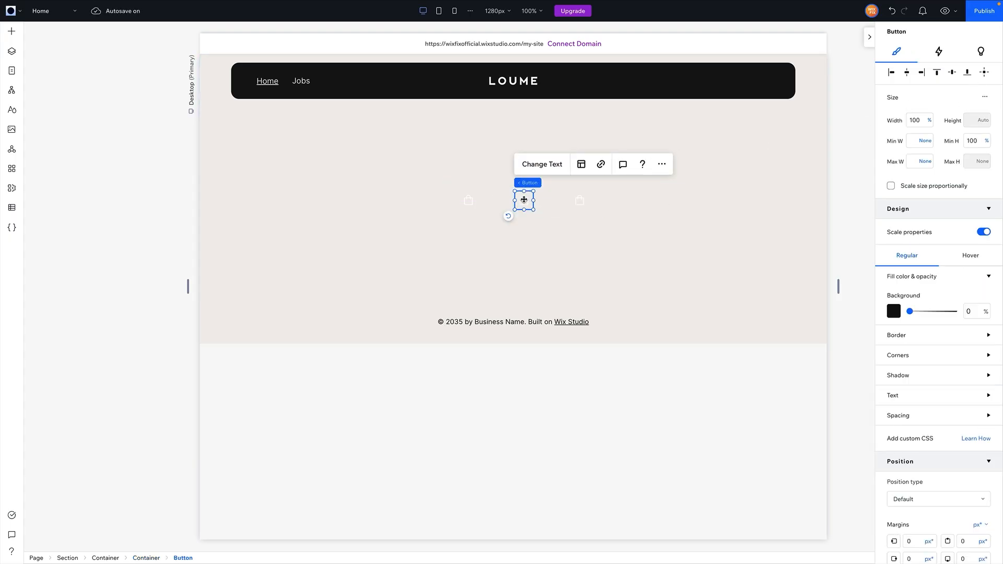
click(592, 183)
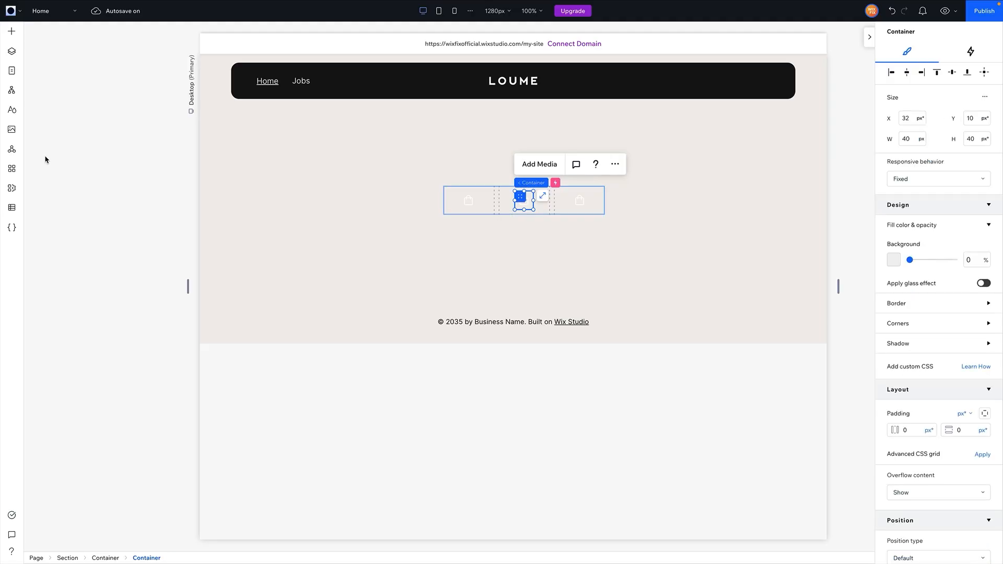
click(12, 50)
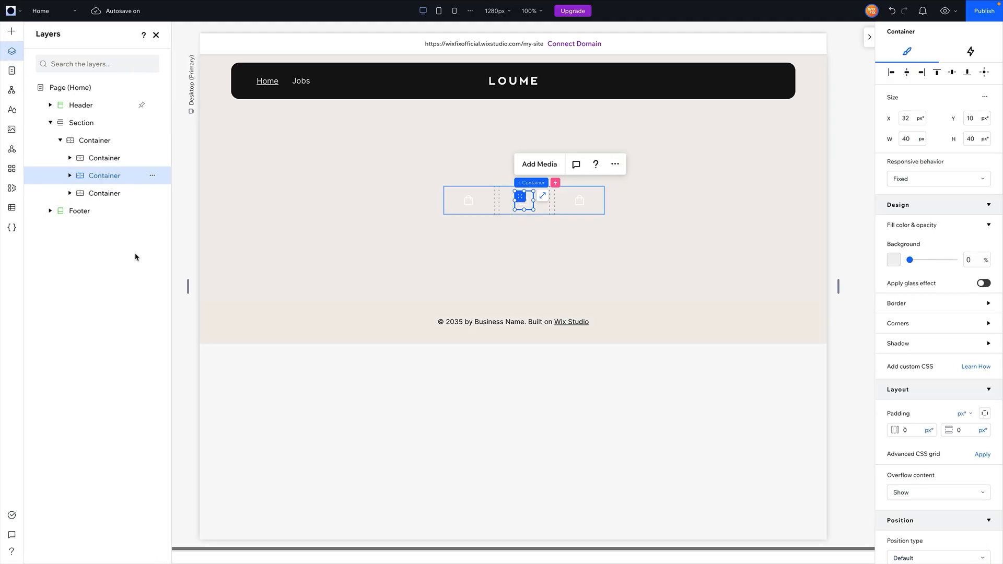
click(69, 175)
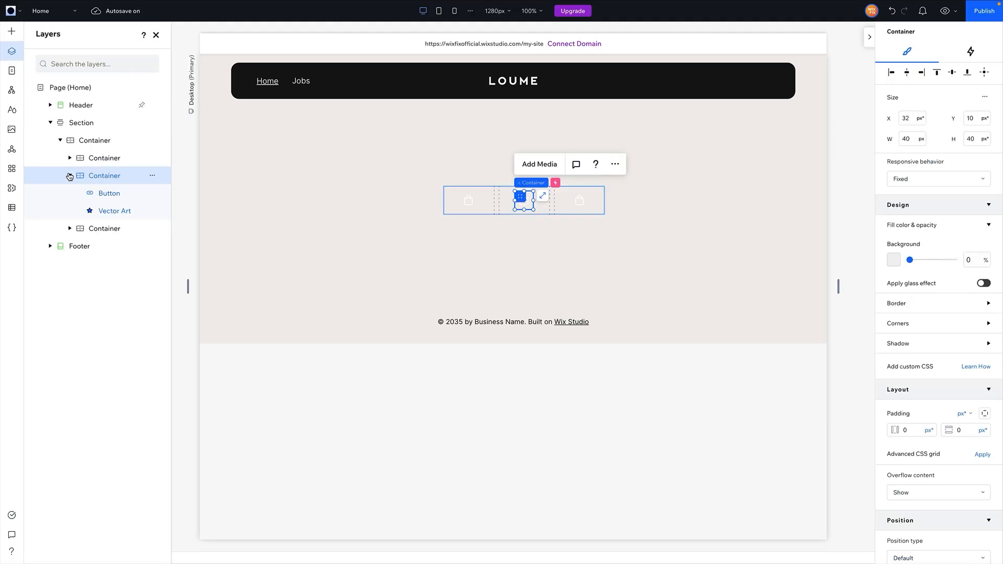
click(107, 210)
click(546, 167)
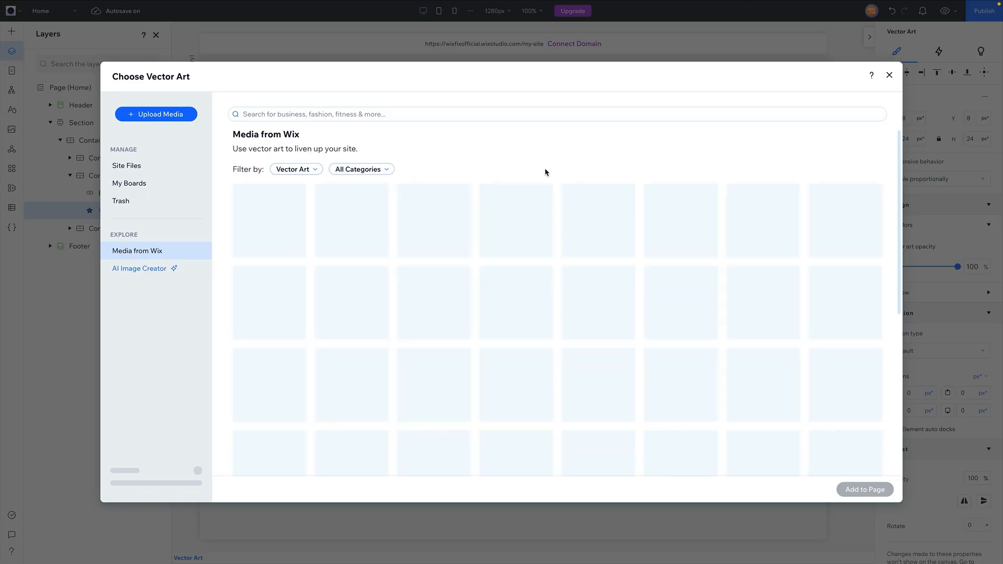
click(141, 184)
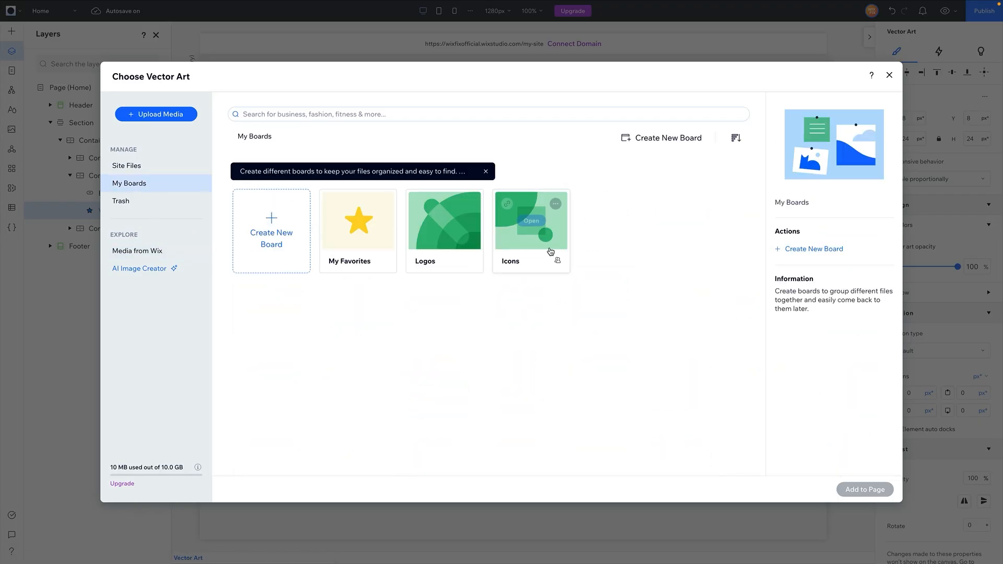
click(531, 221)
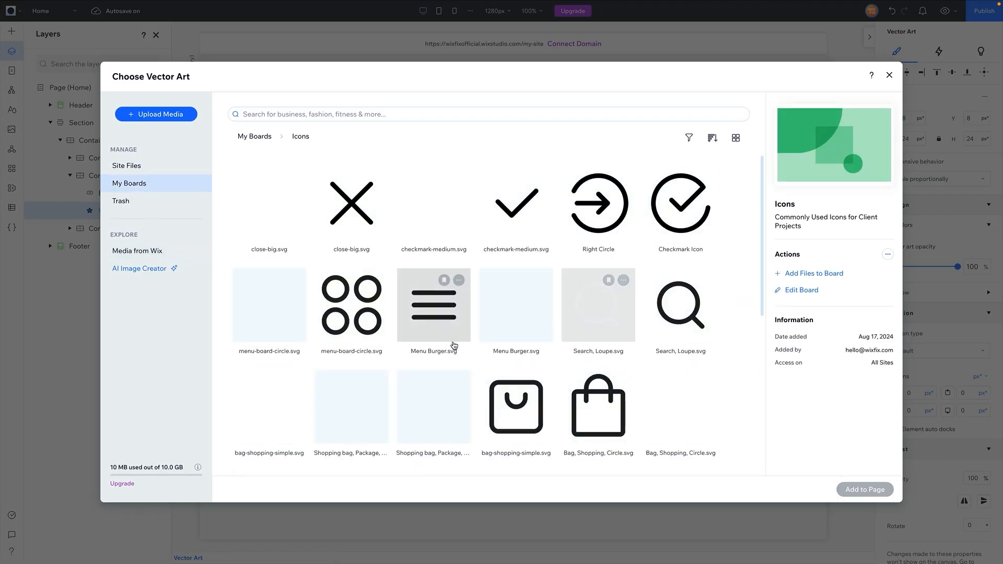
scroll(452, 342, down, 5)
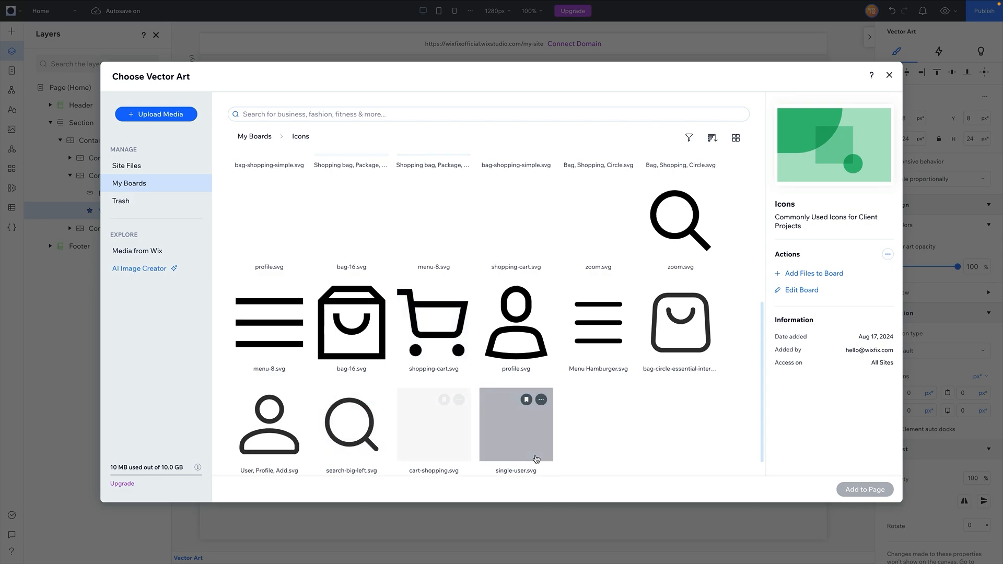
click(536, 459)
double_click(530, 454)
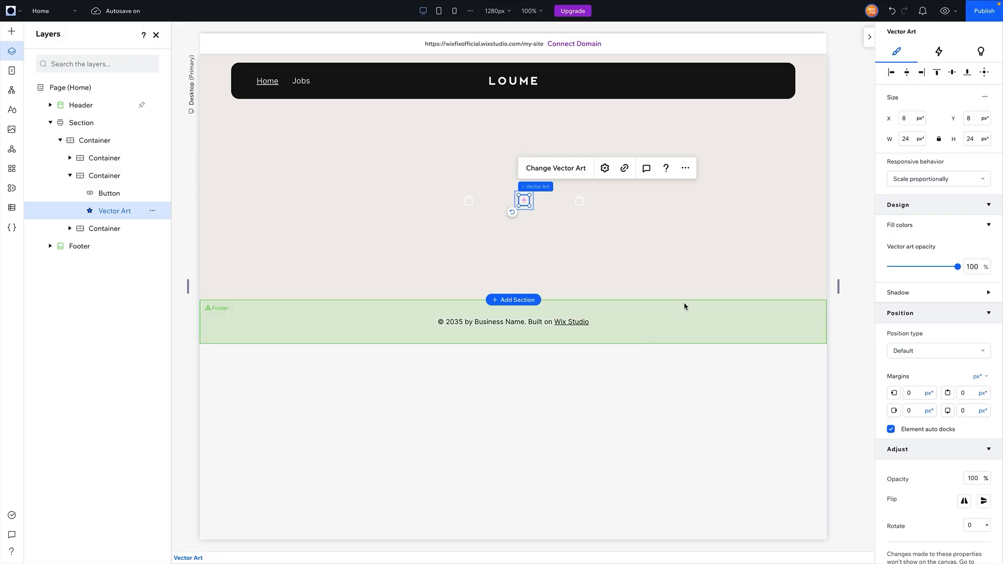
- Replace the bag icon in the first grid cell with the white Search, Loupe.svg from the Icons board
click(468, 203)
click(99, 264)
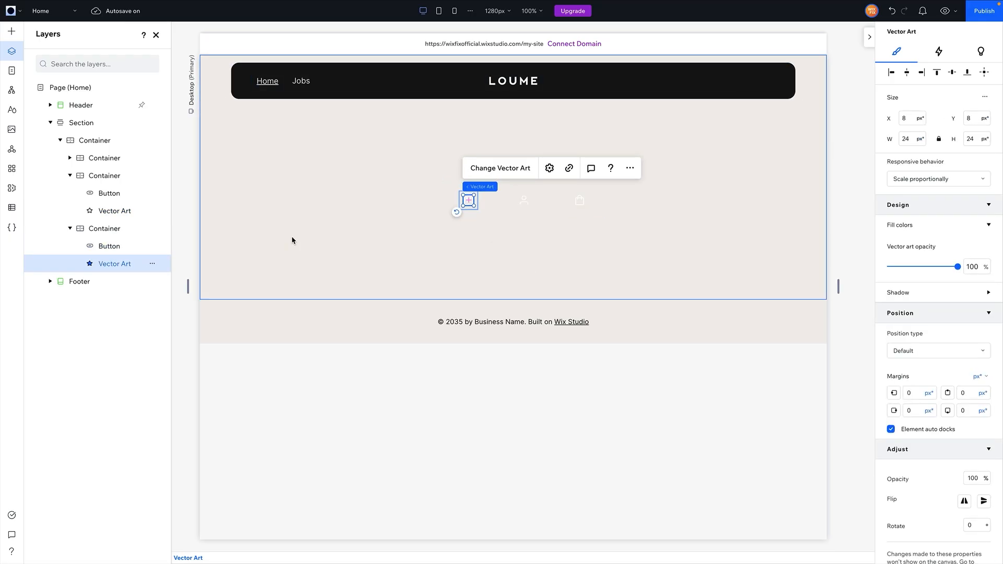
click(486, 167)
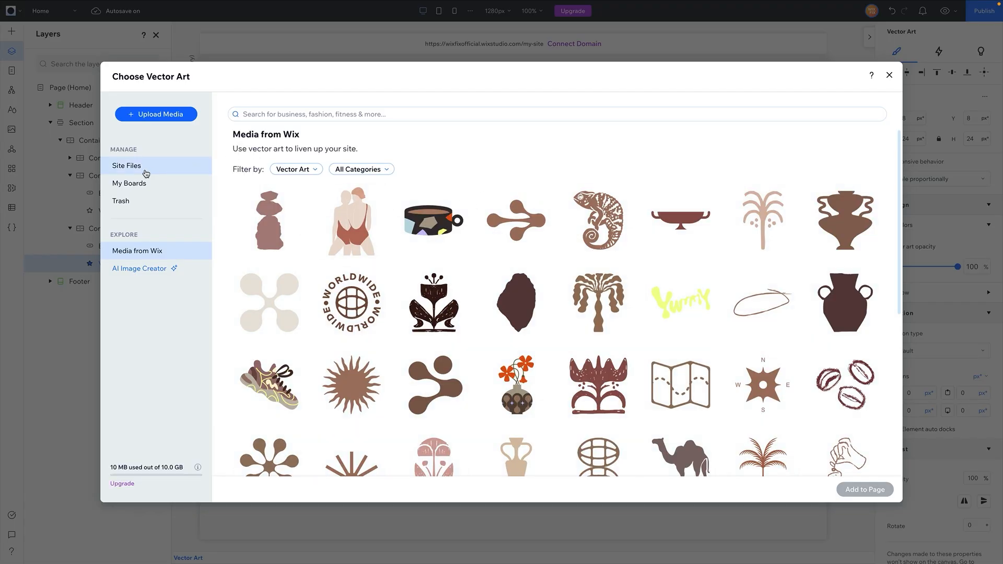
click(165, 184)
click(528, 219)
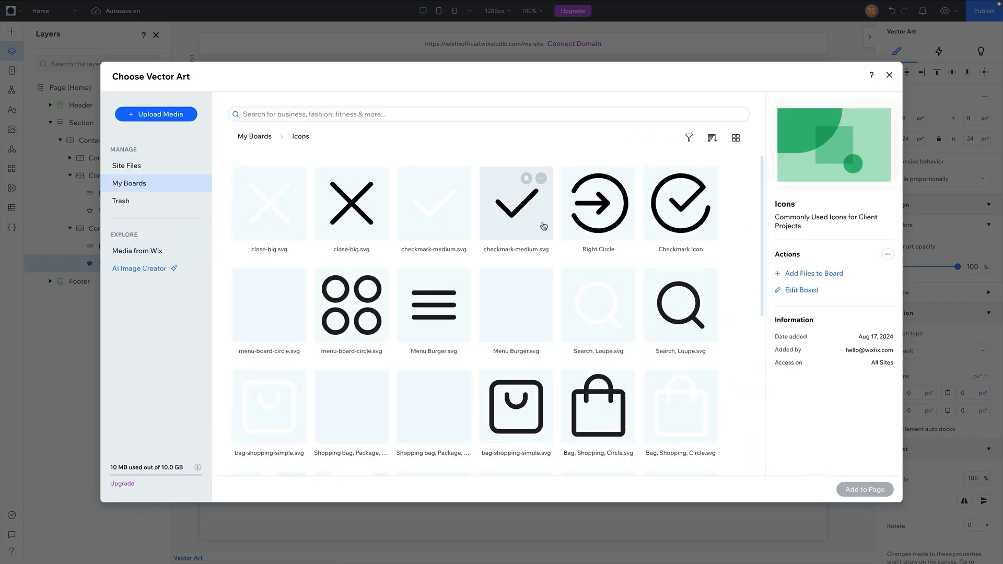
click(269, 217)
click(616, 309)
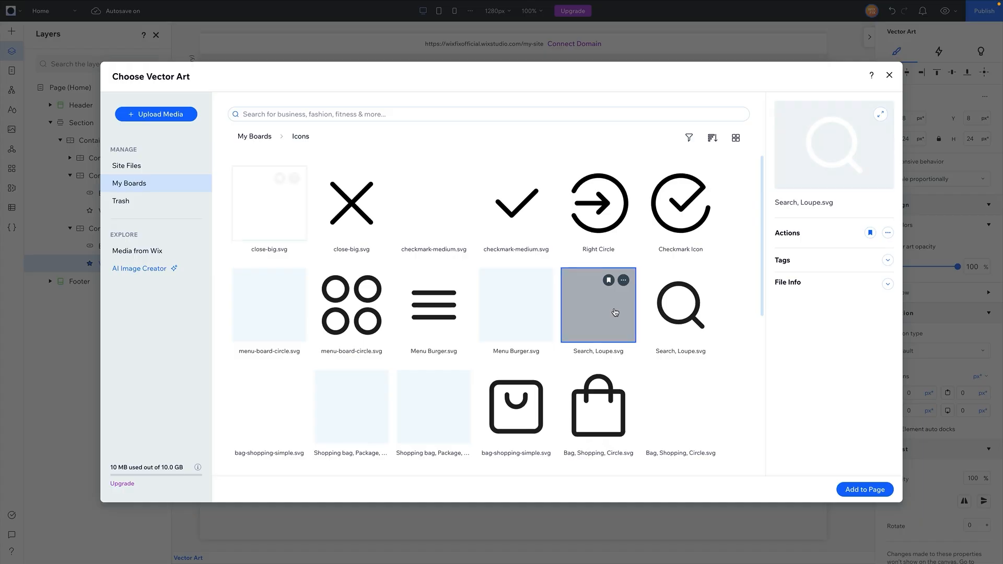
double_click(614, 312)
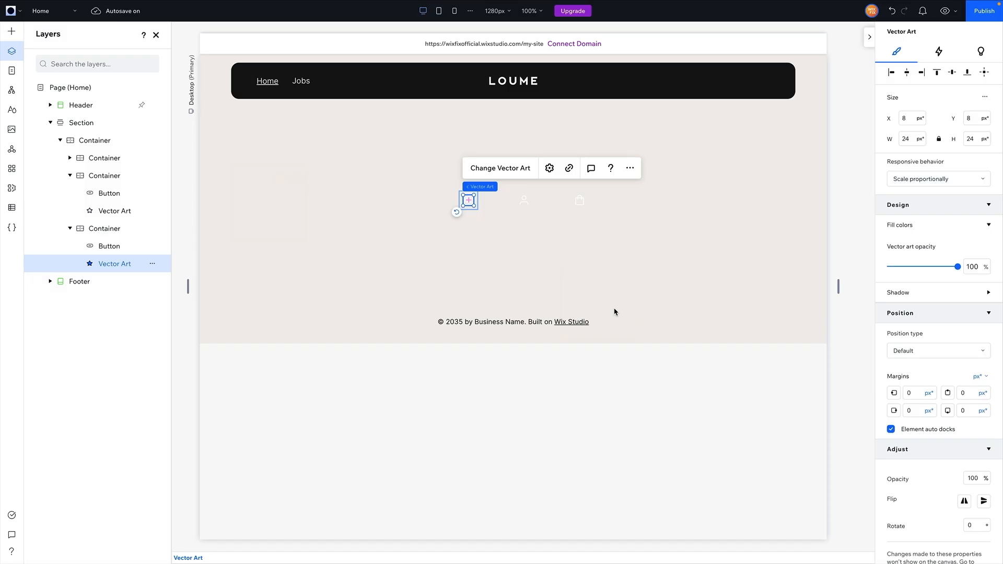
- Set the icon grid container's width to max-content and change the unit option of its minimum width
click(558, 202)
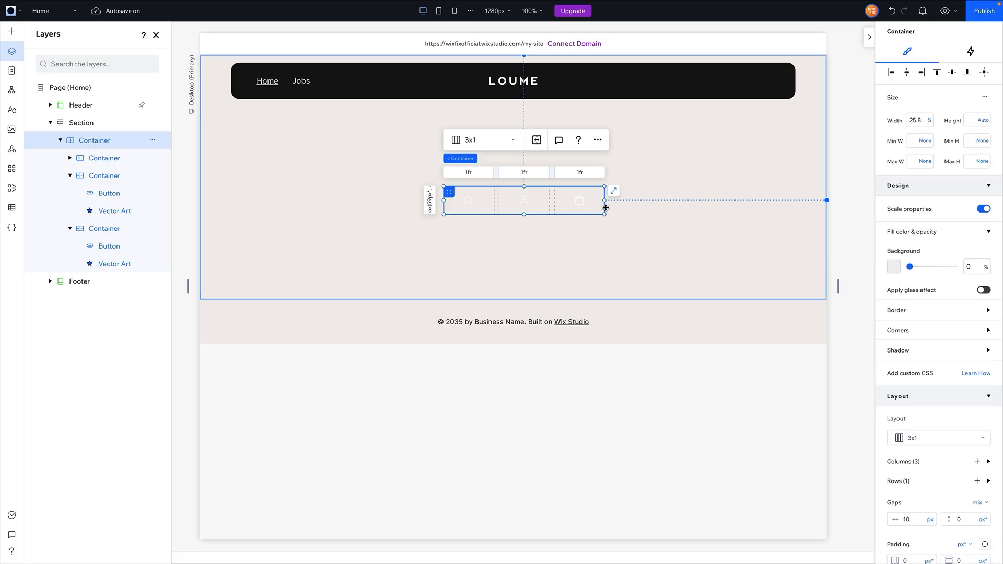
click(931, 122)
click(941, 192)
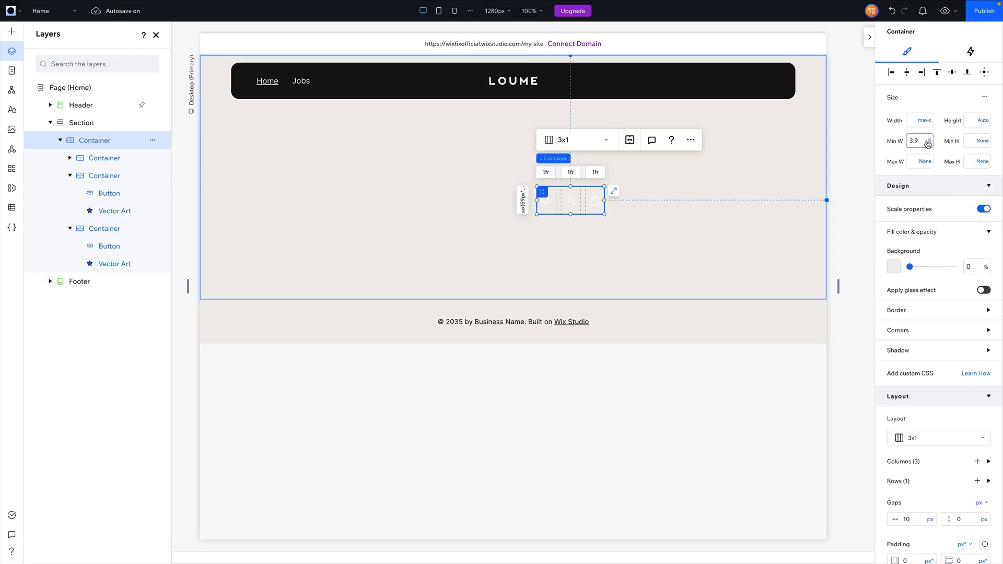
click(928, 144)
click(938, 195)
- Set the height of the icon grid container's single row to max-content
scroll(960, 308, down, 3)
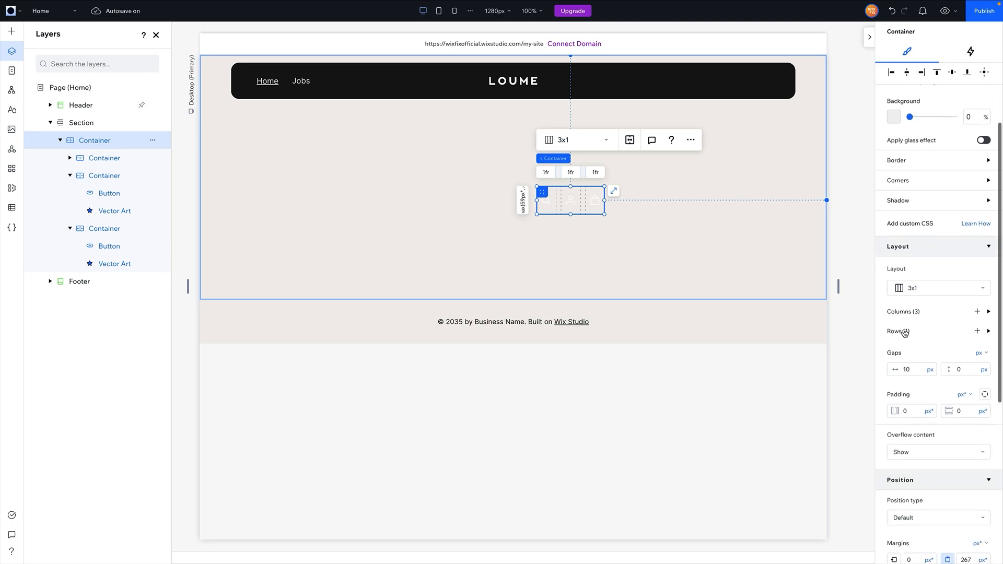
click(899, 335)
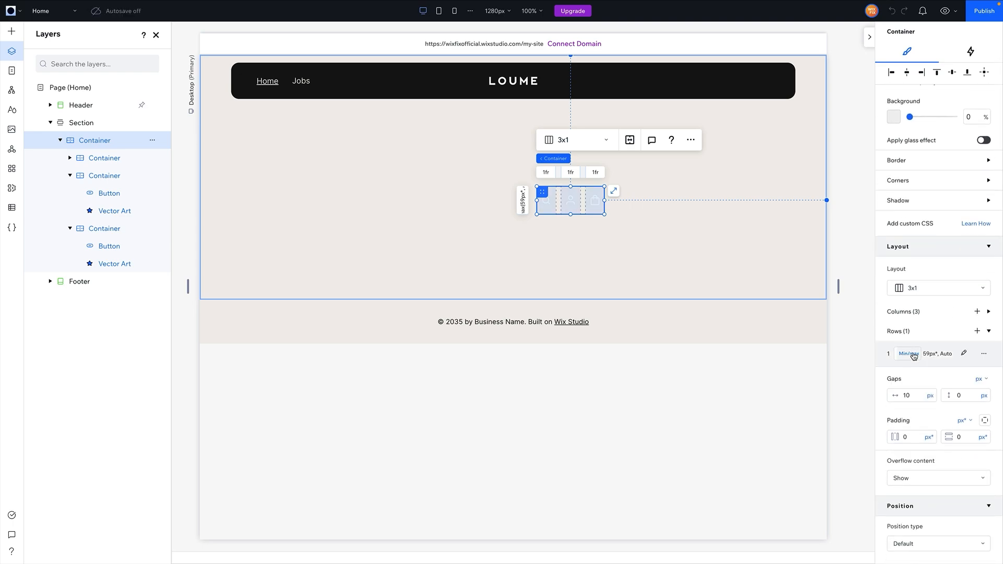
click(911, 353)
click(920, 321)
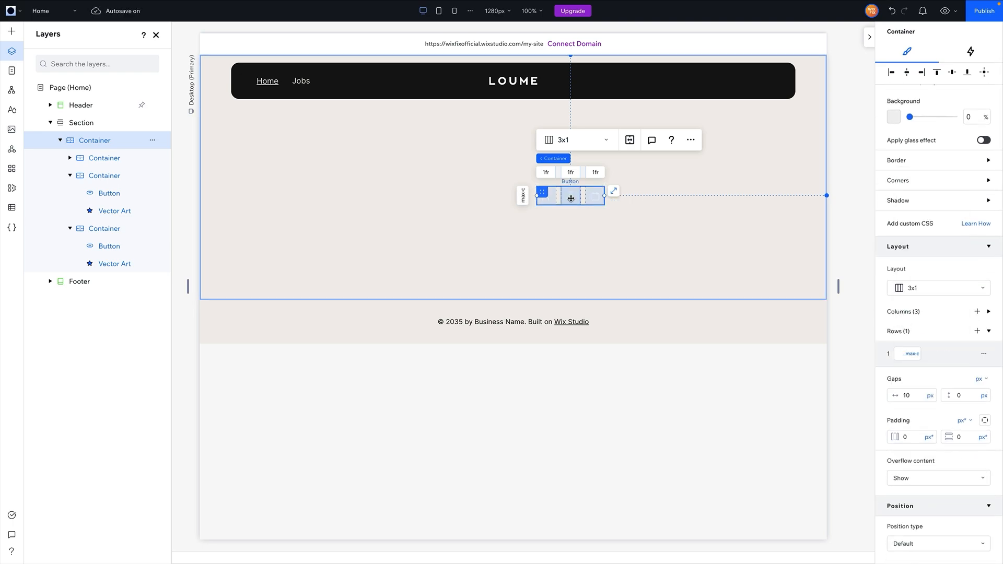
- Move the icon grid into the last cell of the header's grid and set its horizontal gap to 0 px
drag(540, 192, 697, 81)
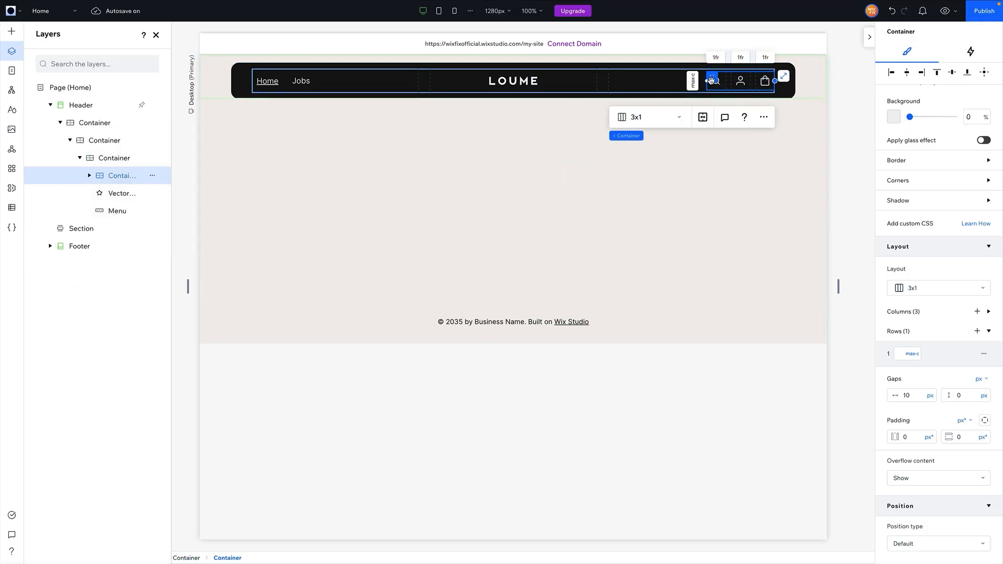
click(788, 158)
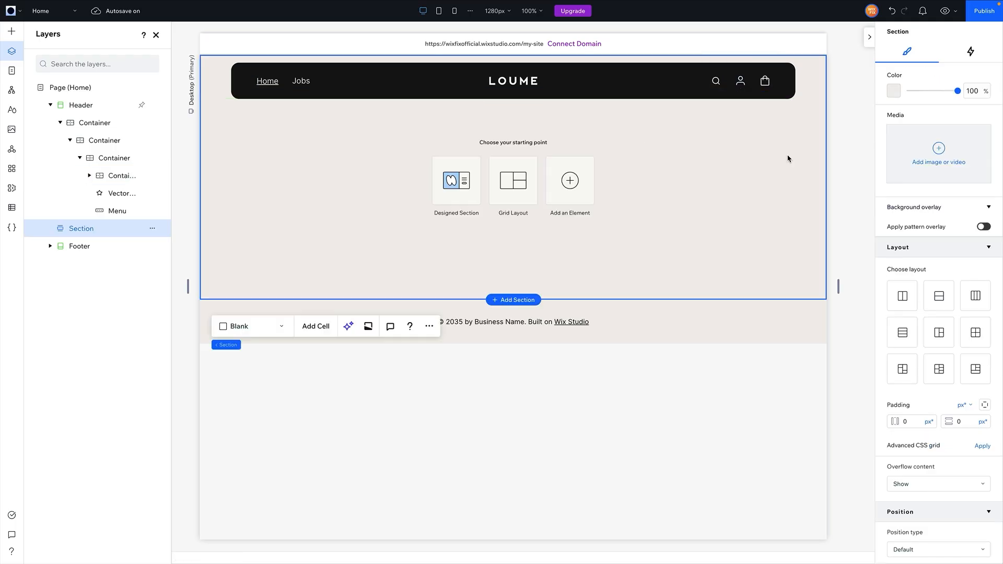
click(730, 82)
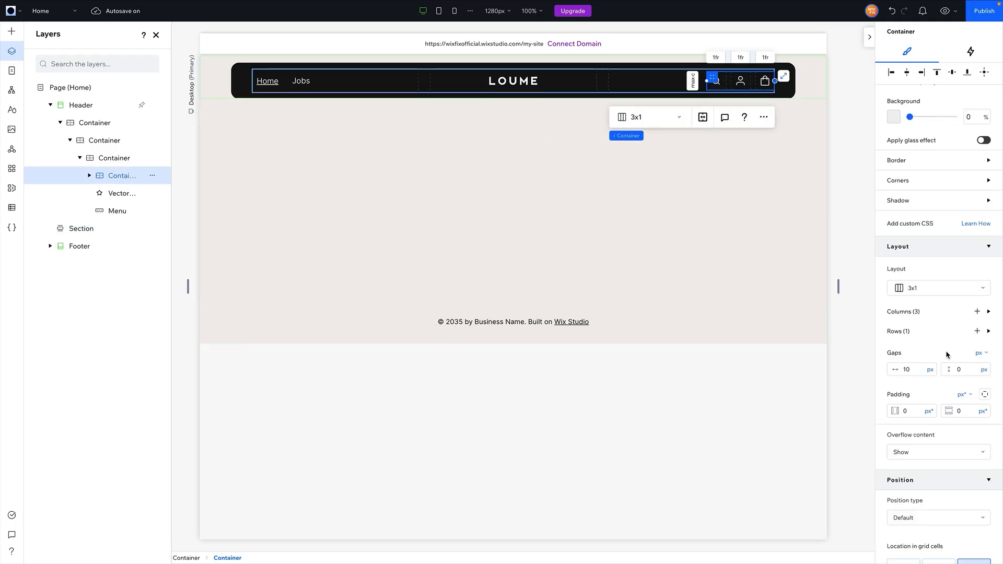
click(922, 373)
key(Return)
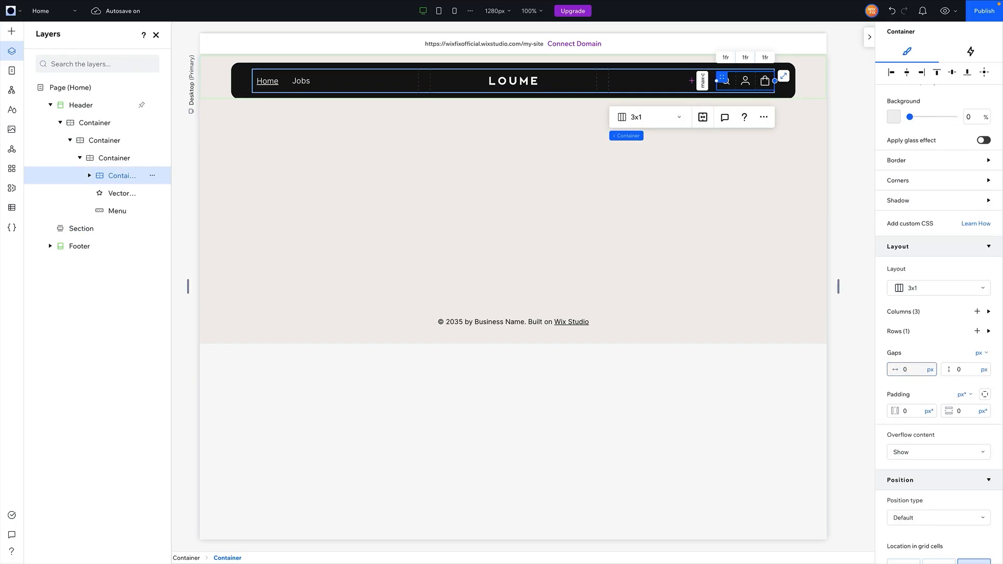
click(847, 210)
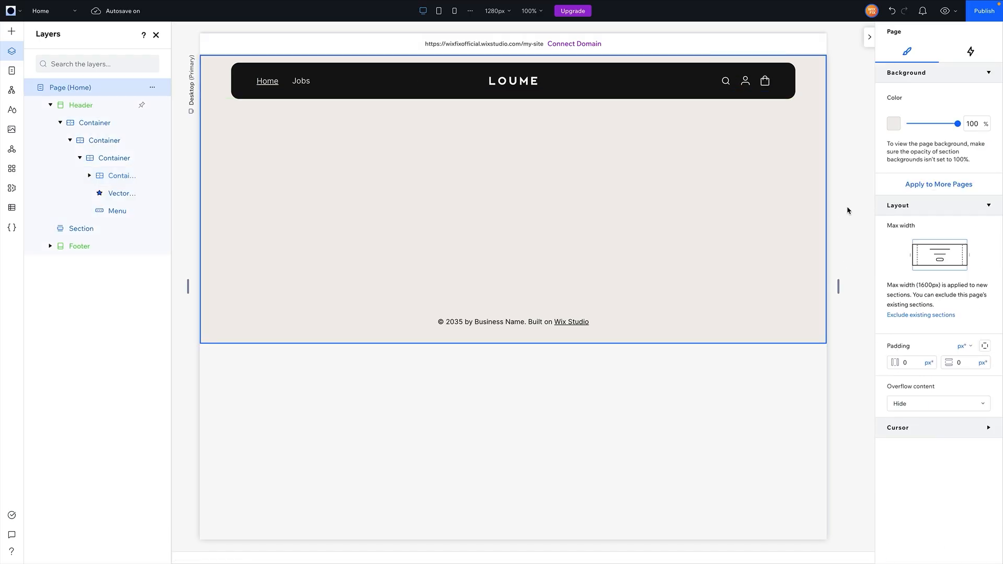
- Set the black header bar container's background opacity to 0%
mouse_move(757, 174)
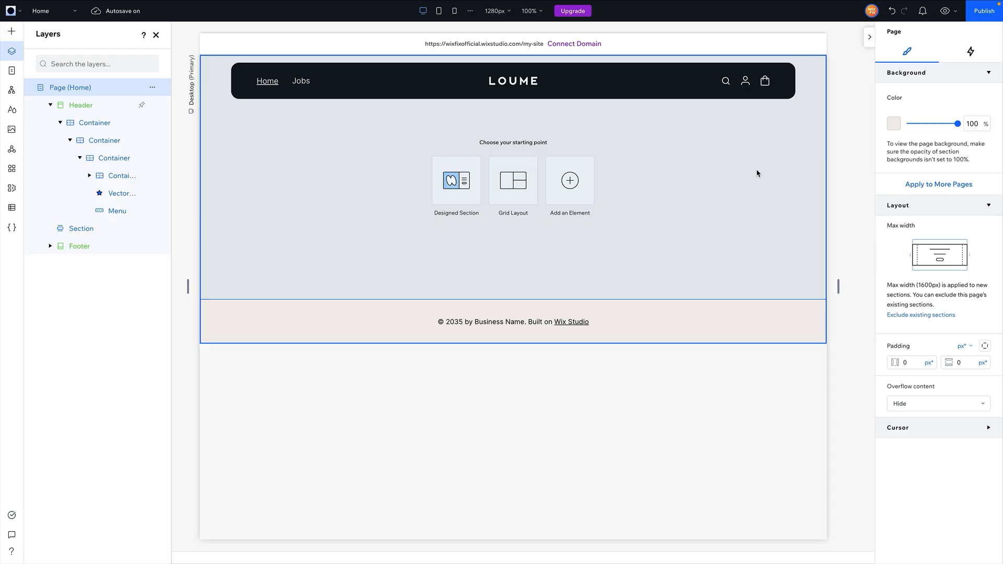
click(689, 70)
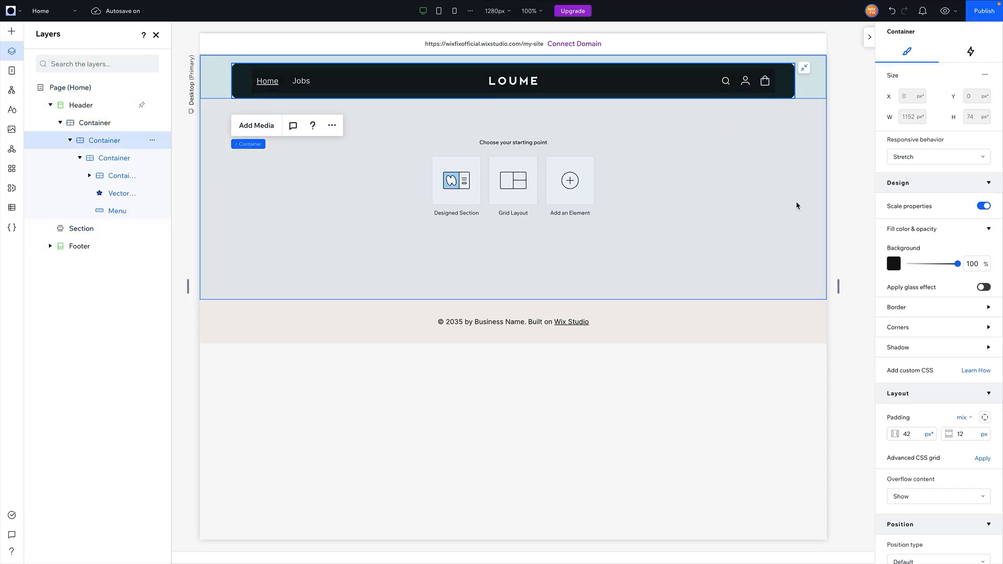
click(973, 264)
text(00)
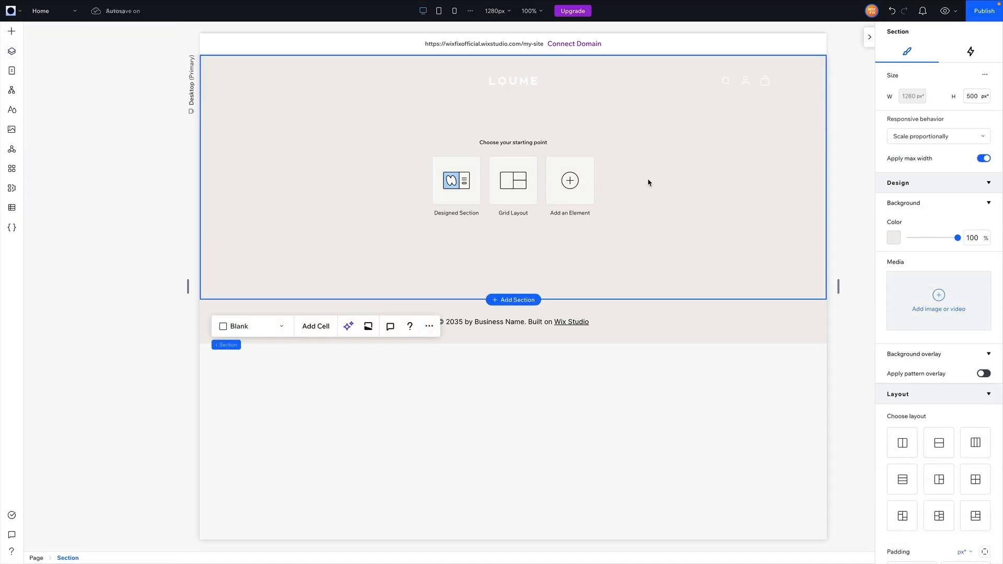
- Add the Homepage Hero.mp4 video from the site files to the empty section and stretch it to fill the section
click(13, 132)
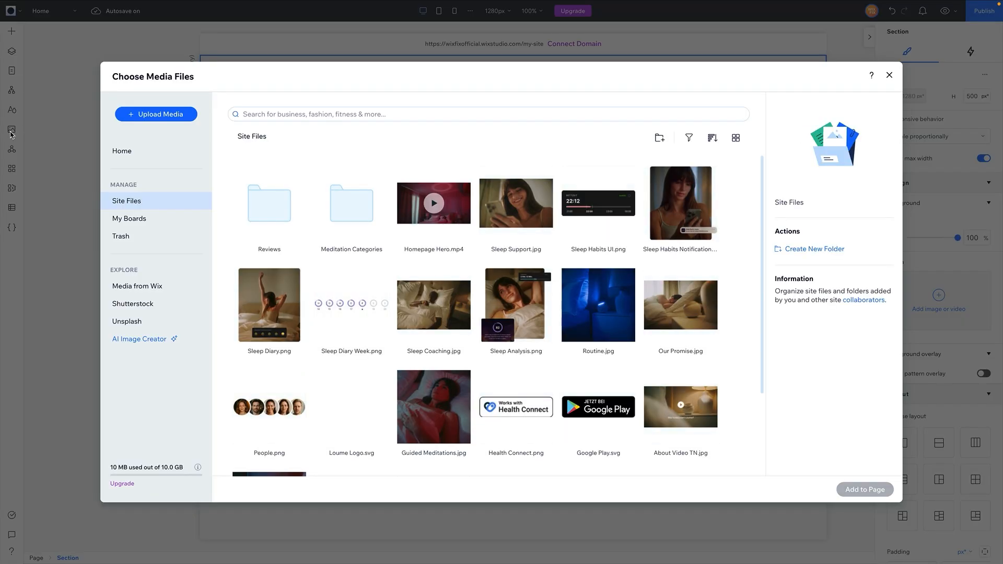
click(446, 214)
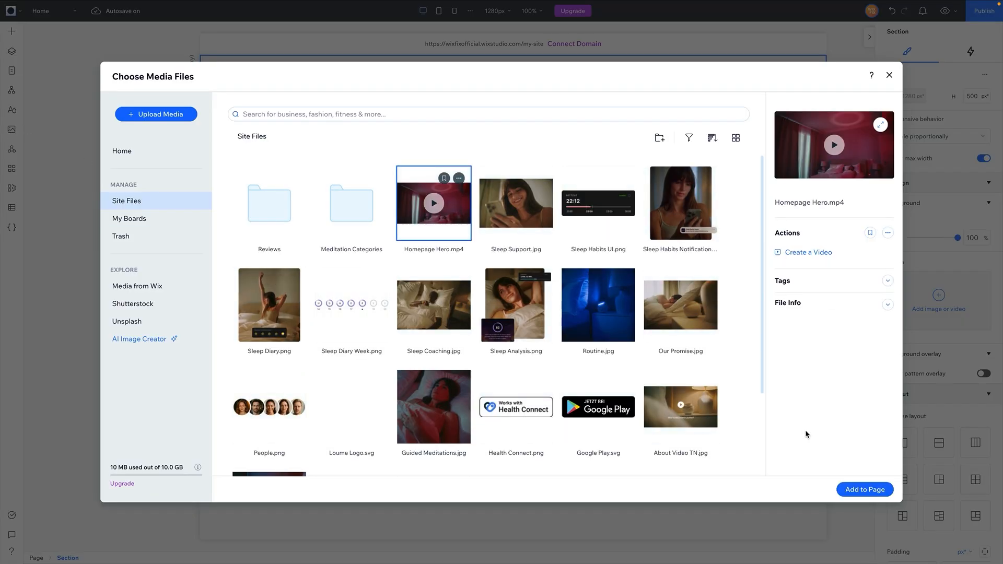
click(863, 496)
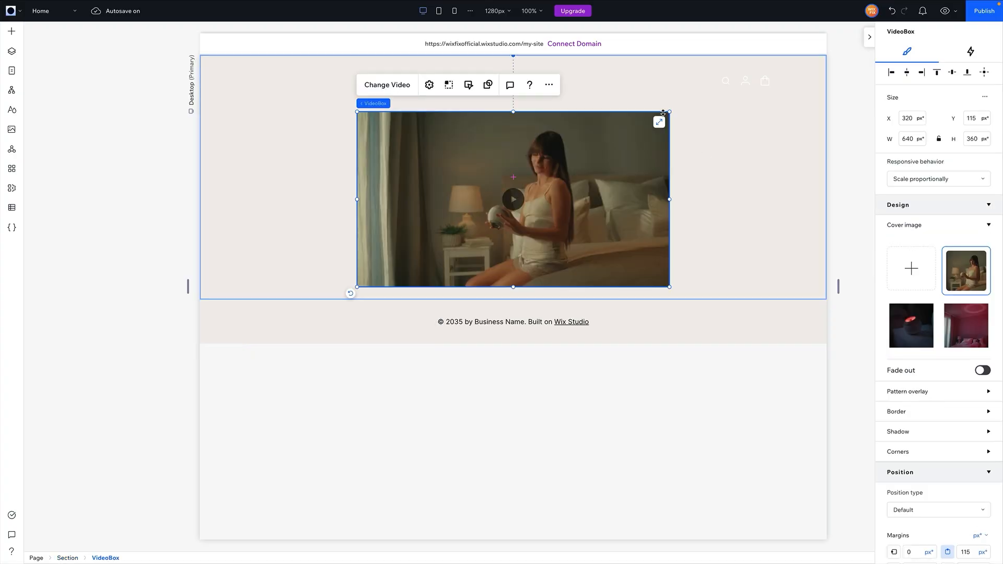
click(659, 122)
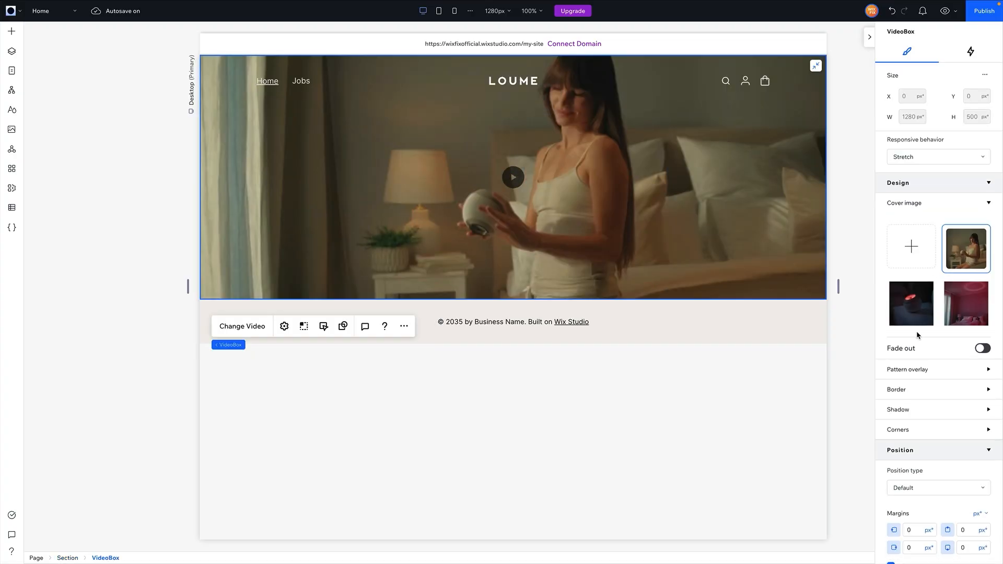
- Set the hero video box's left, right, top and bottom margins to 24 px
scroll(939, 409, down, 3)
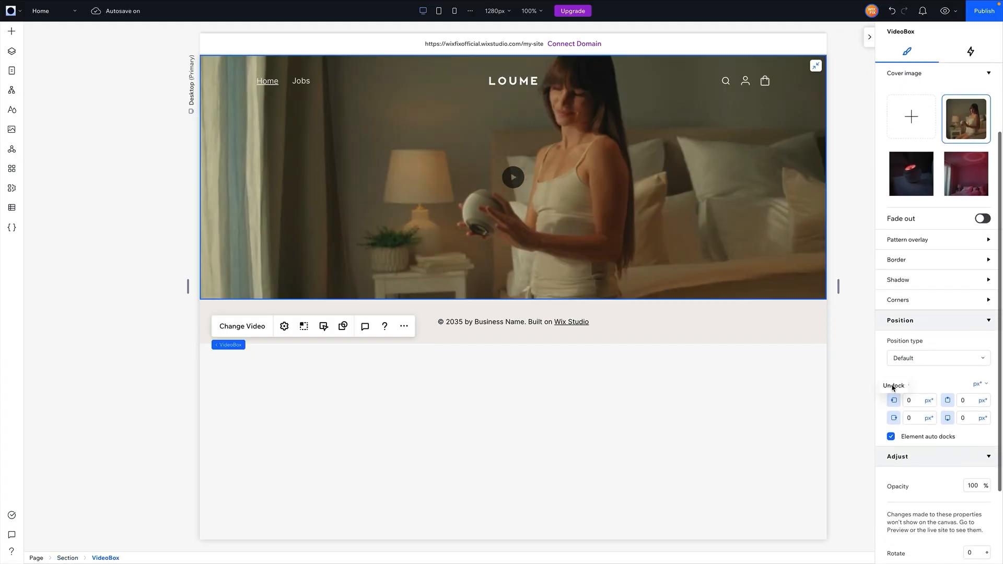
click(916, 402)
text(24)
click(916, 420)
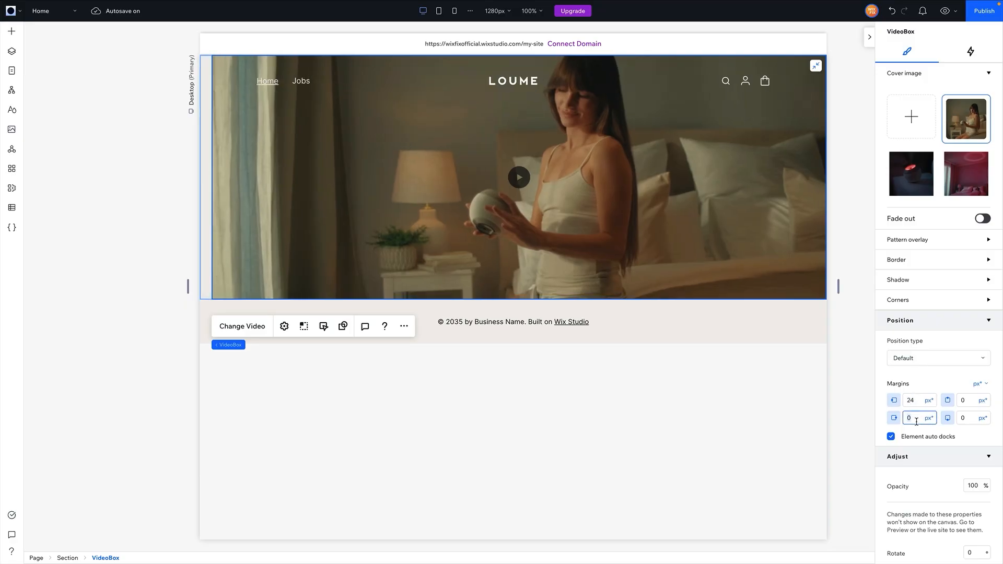
text(24)
key(Return)
click(971, 402)
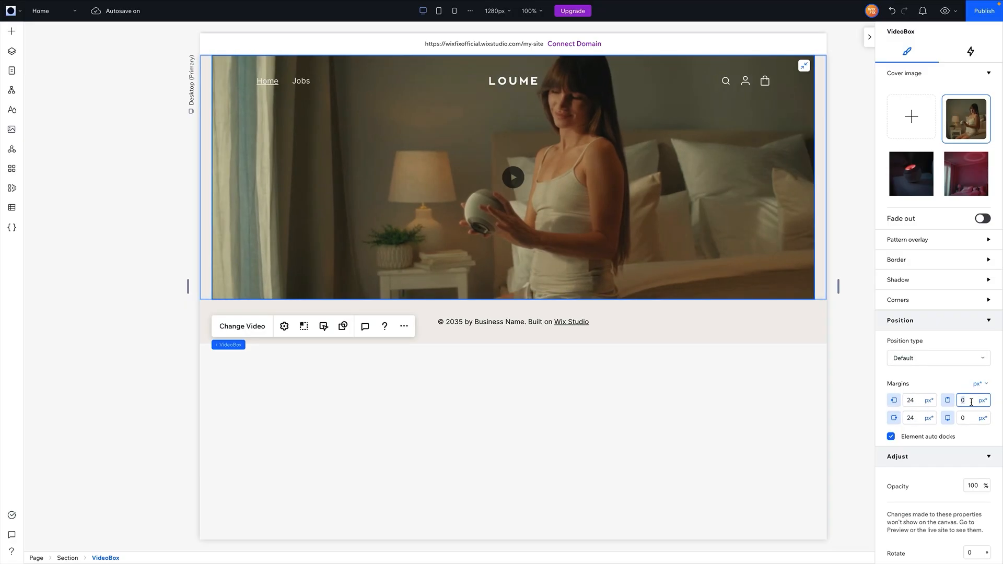
text(24)
key(Return)
click(971, 419)
text(24)
key(Return)
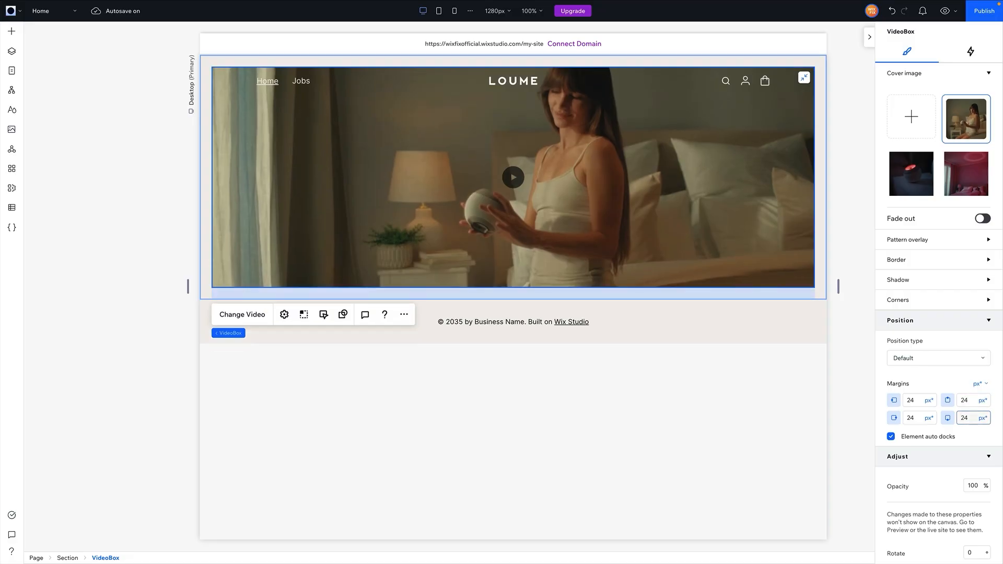
- Switch the hero video box's margin units to pixels (px) and set its corner radius to 24 px
click(982, 384)
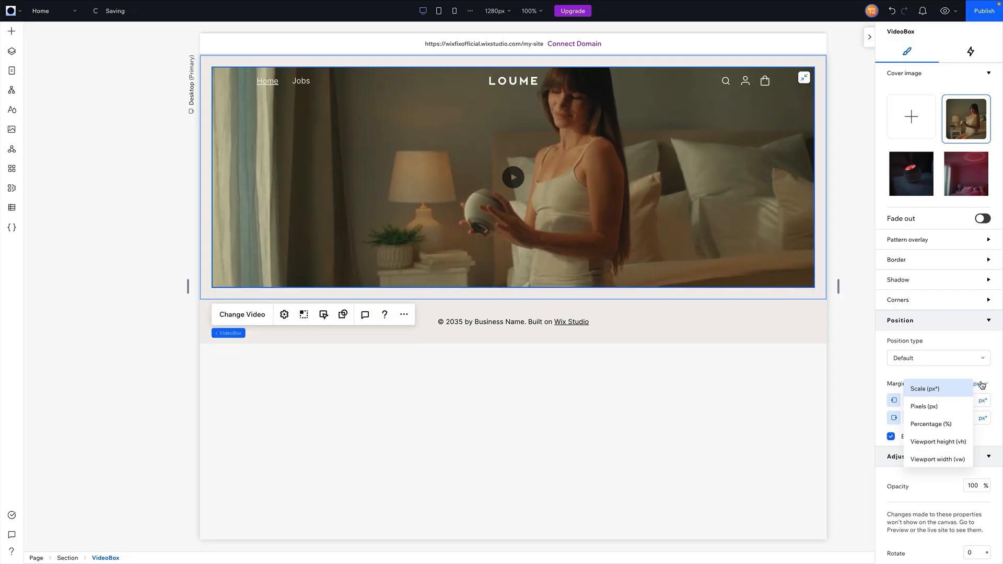
click(945, 406)
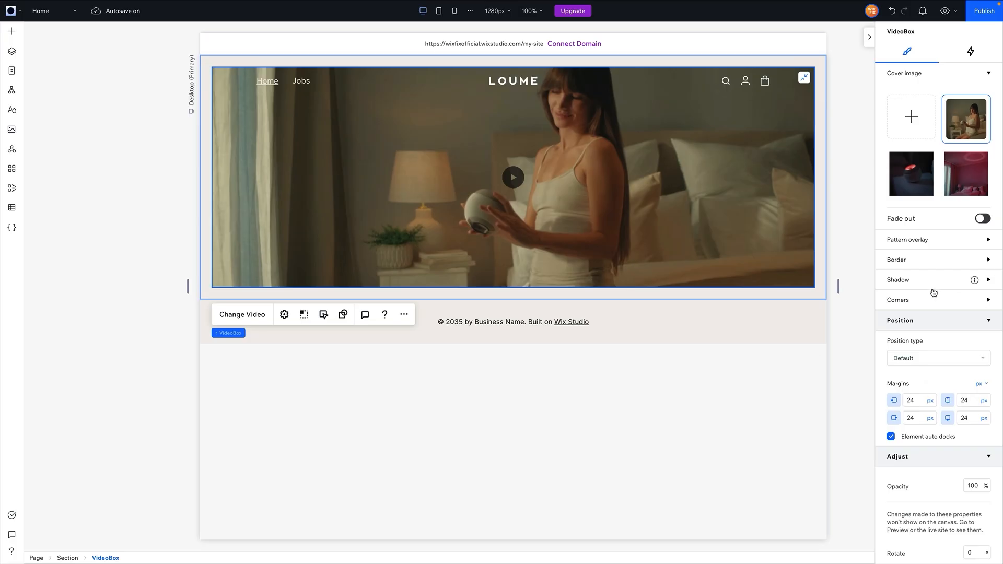
click(922, 303)
click(928, 325)
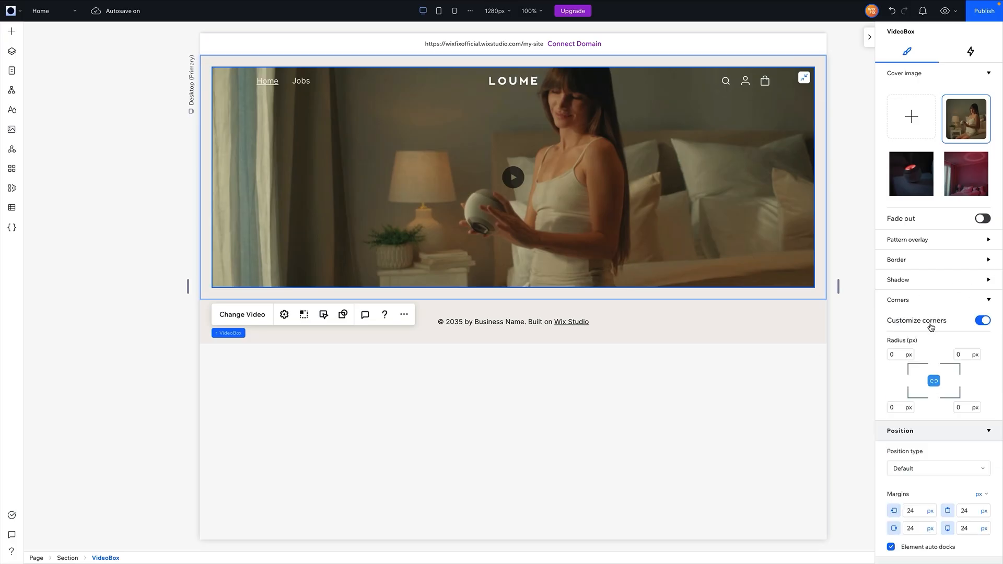
click(897, 355)
text(24)
key(Return)
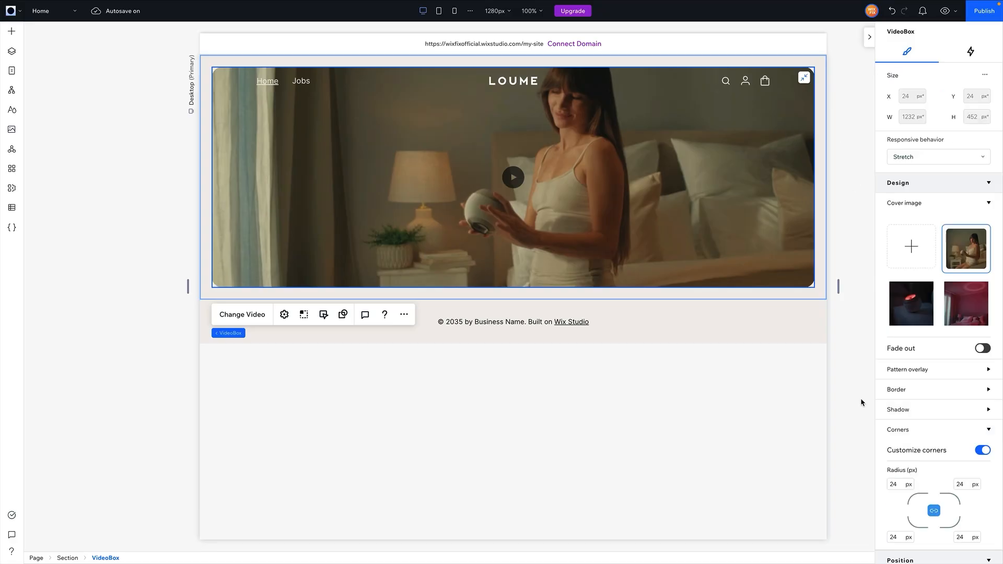
- Set the hero video box's left, right, top and bottom margins to 16 px
scroll(929, 455, down, 5)
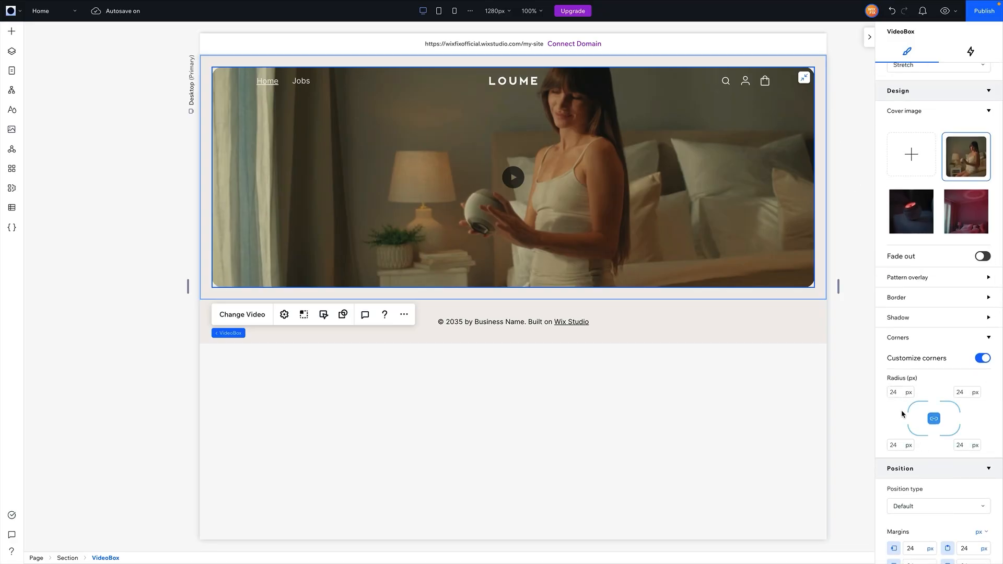
click(923, 408)
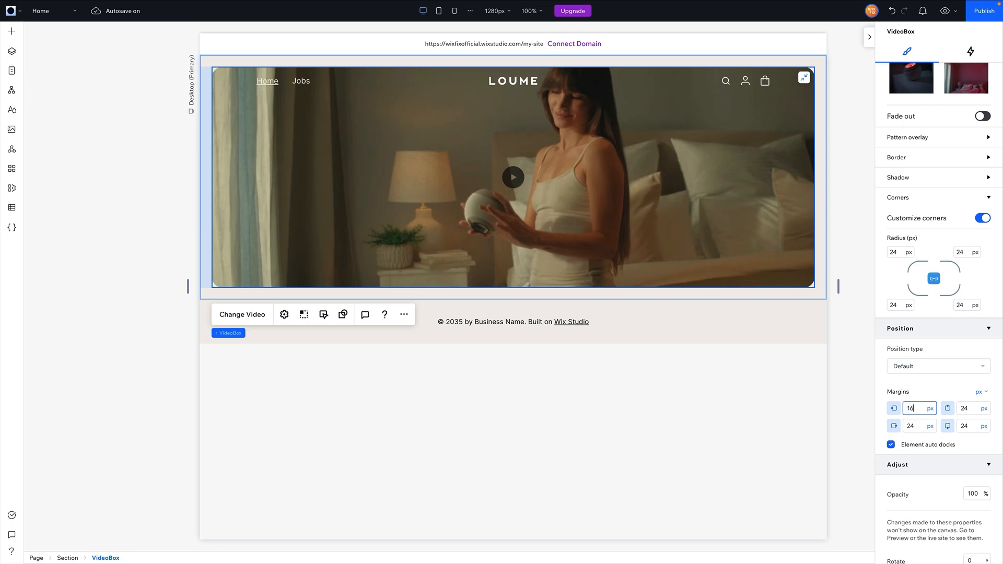
key(Return)
click(920, 426)
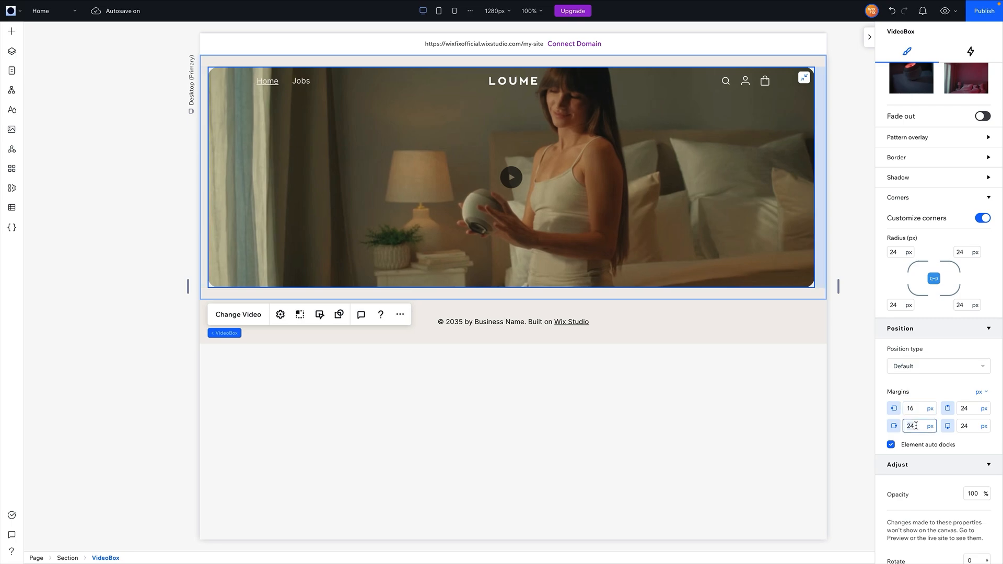
text(16)
key(Return)
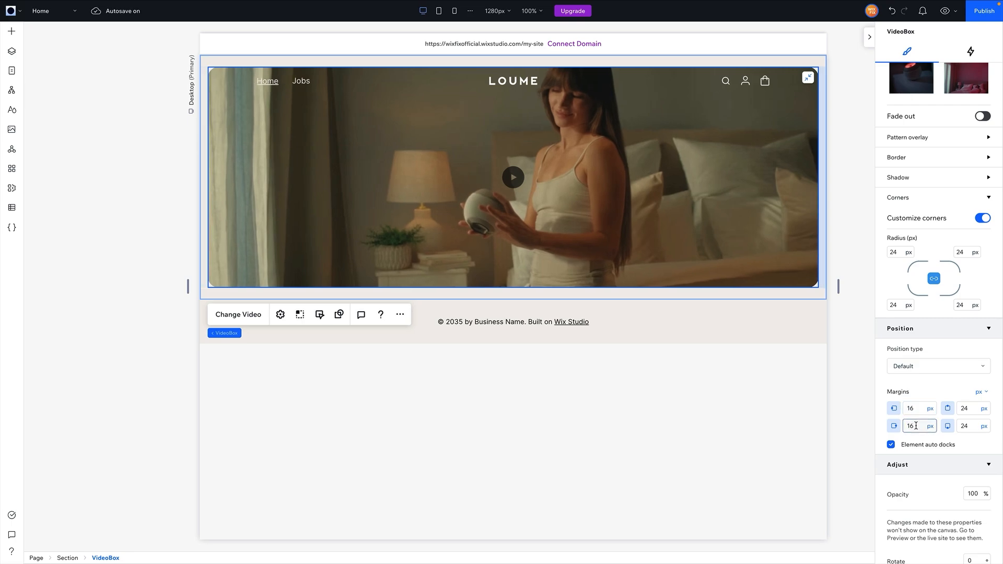
key(Return)
click(974, 426)
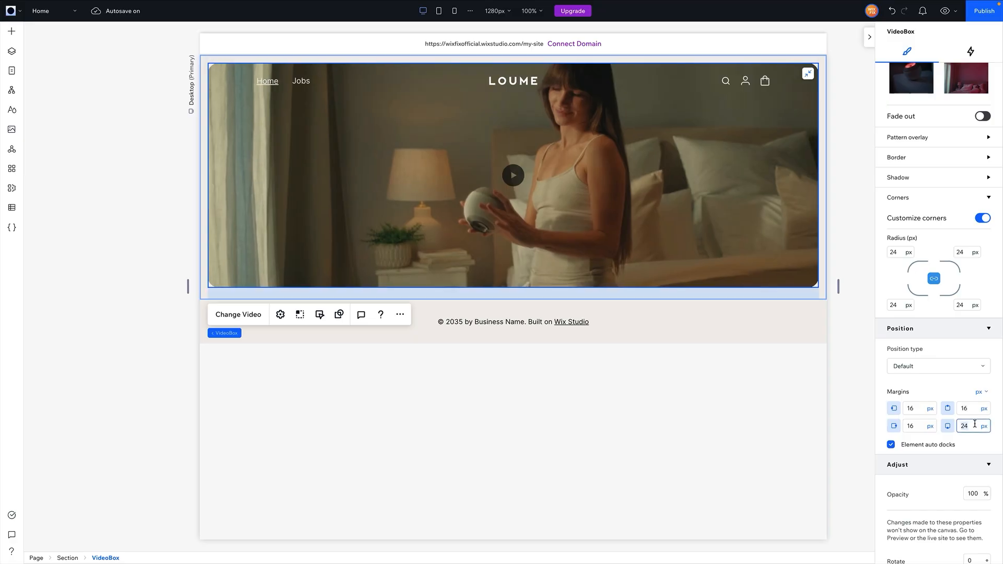
text(16)
key(Return)
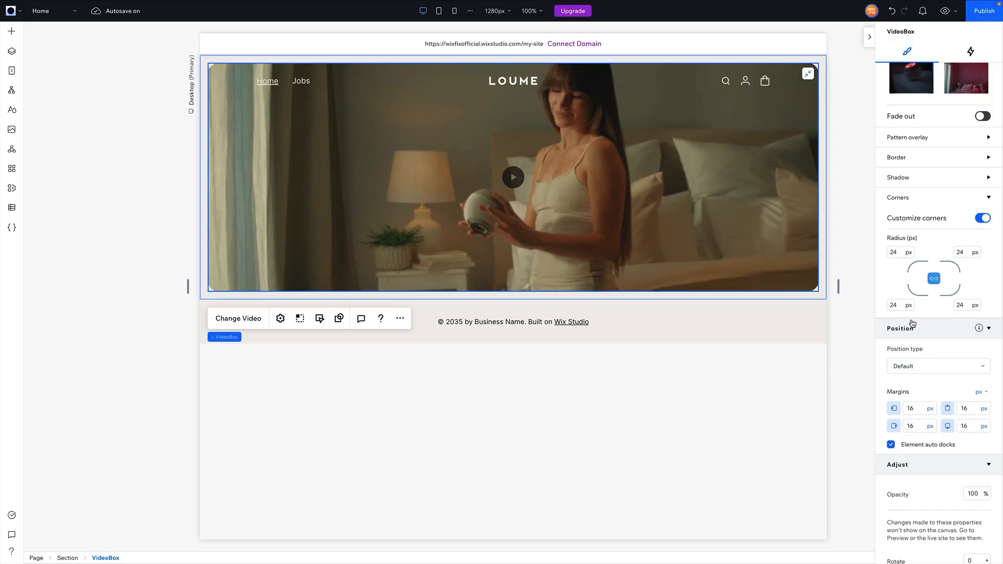
- Set the hero video box's corner radius to 16 px on all corners
scroll(912, 323, up, 3)
click(904, 330)
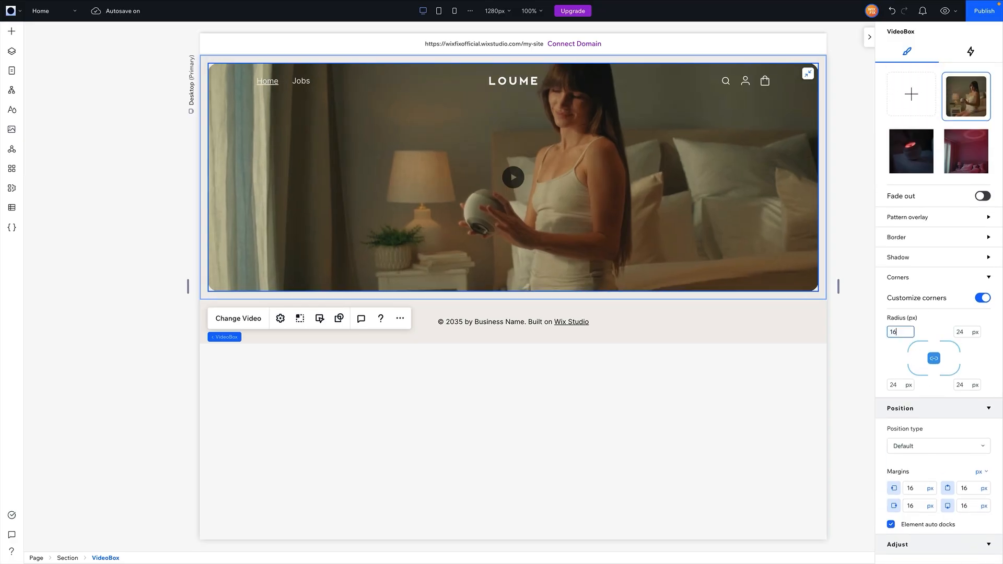
key(Return)
click(965, 332)
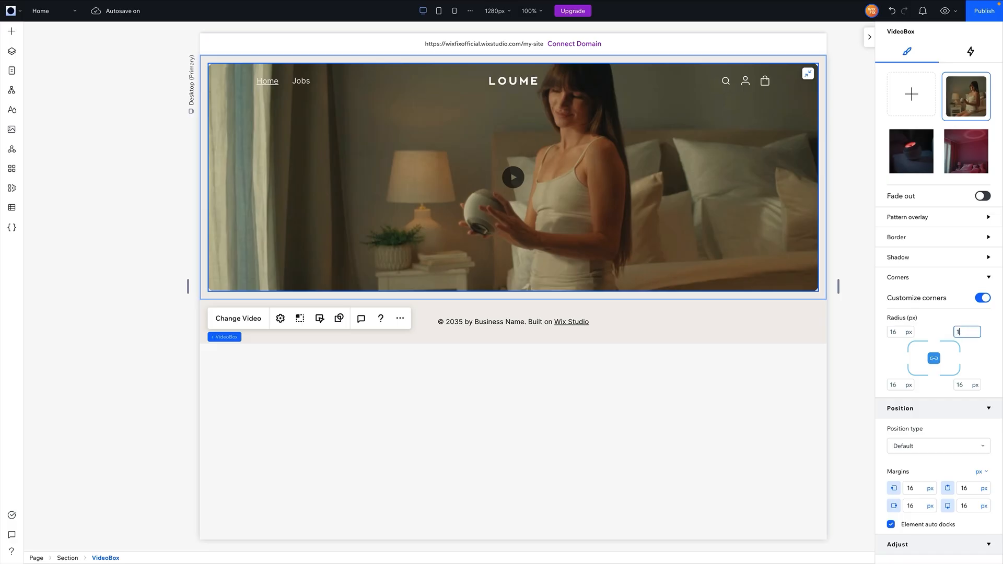
- Set the hero section's responsive behavior to Fit to screen
click(820, 295)
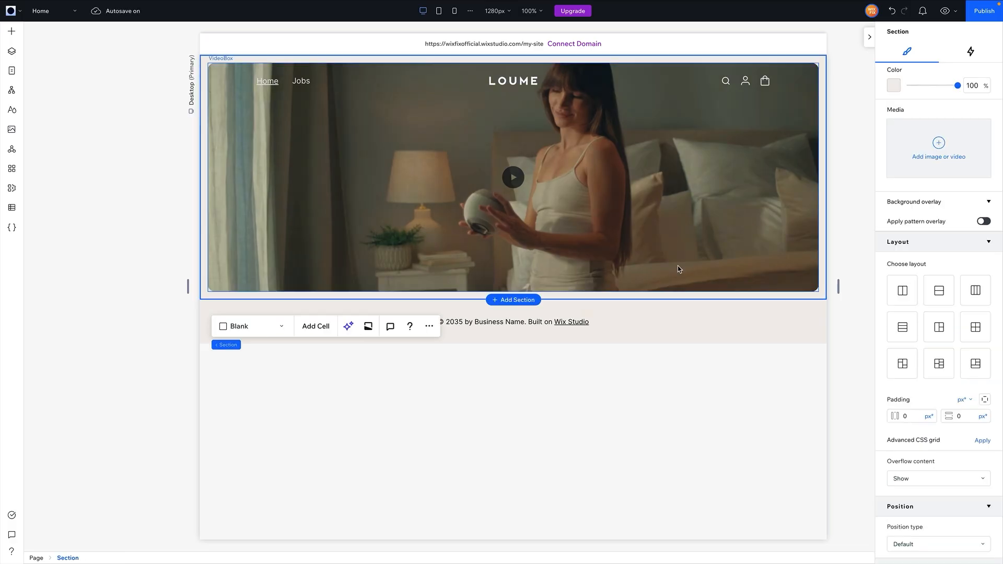
scroll(971, 100, up, 3)
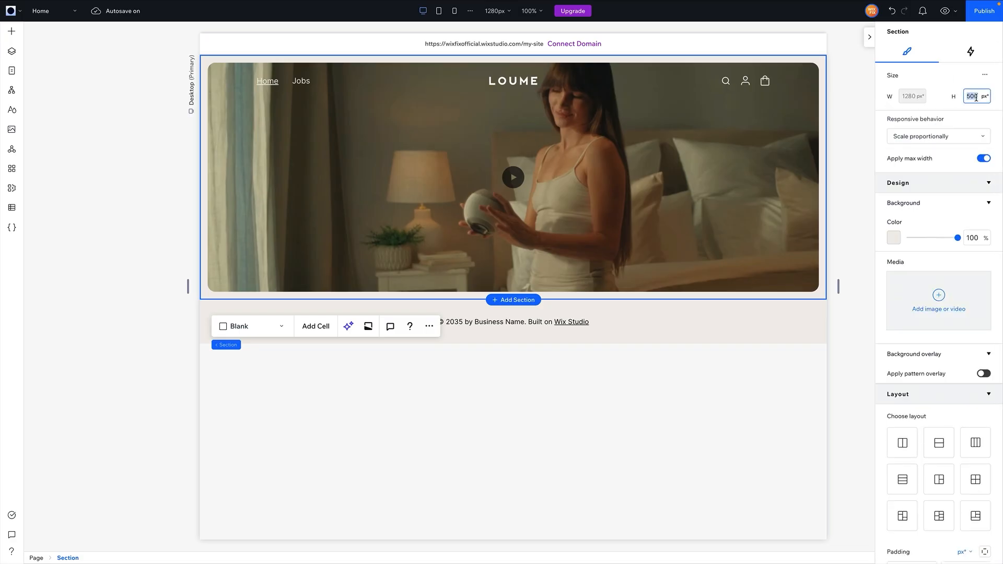
click(939, 138)
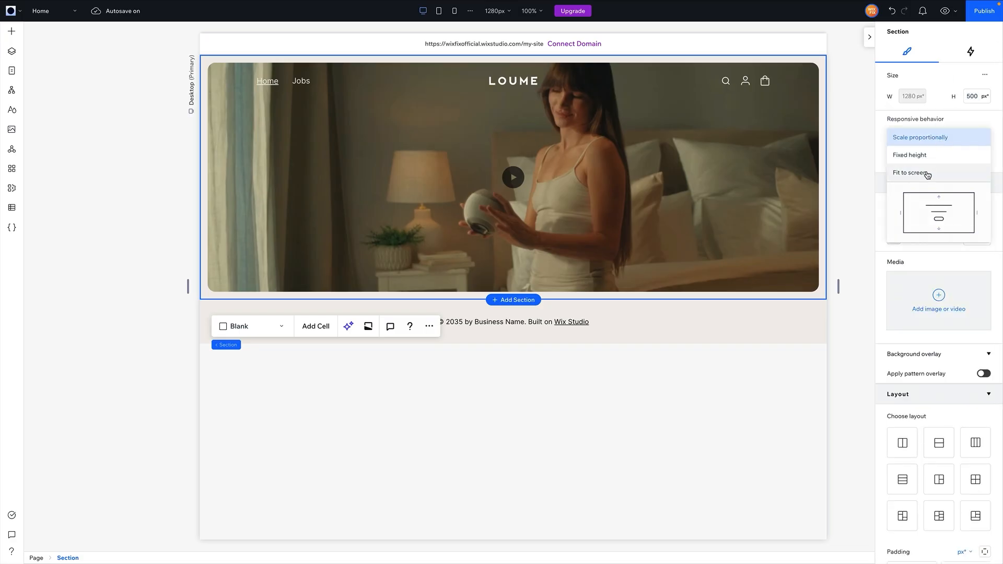
click(928, 174)
click(851, 219)
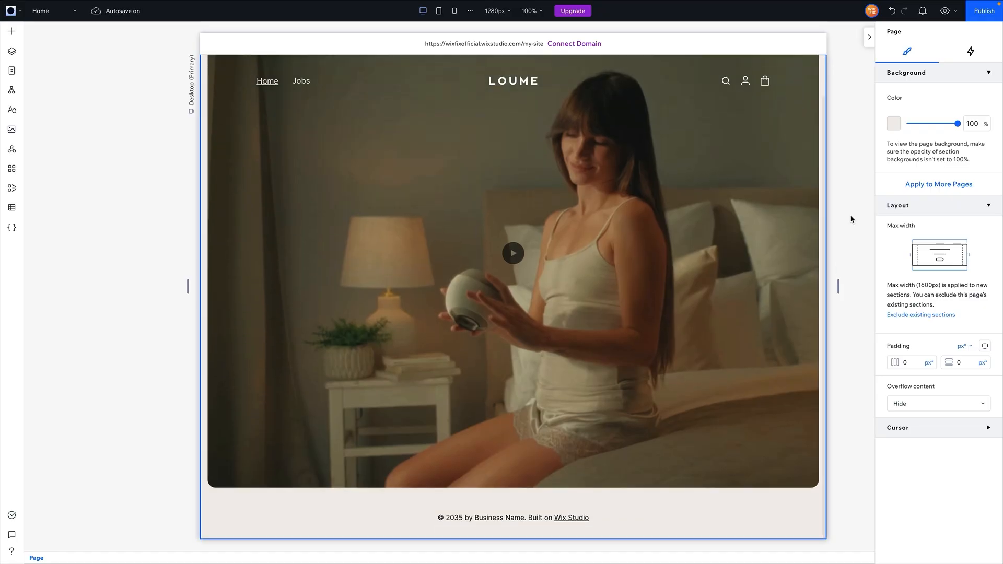
- Add a title element over the hero video and color its text with the light theme color #F1EEEA
click(12, 31)
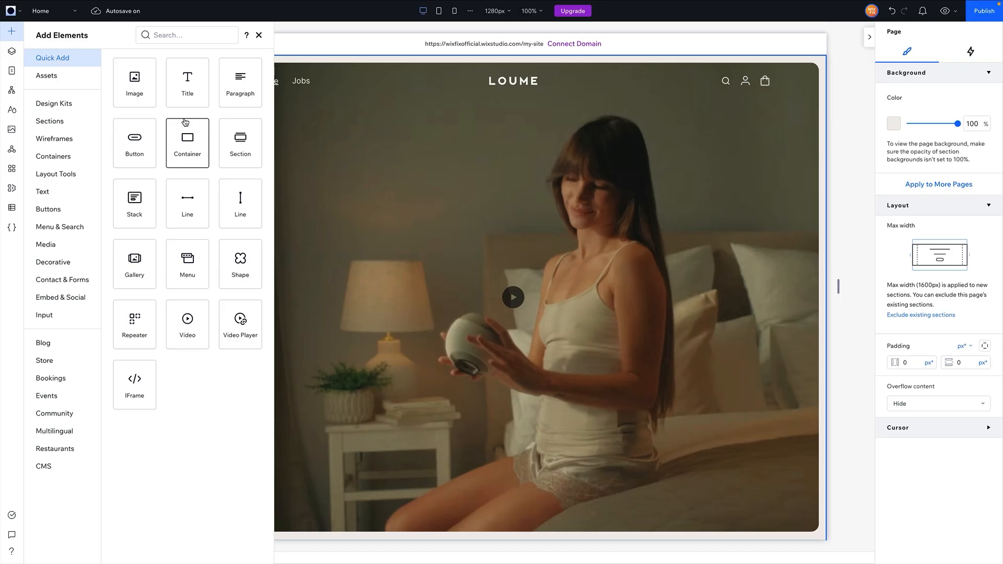
drag(187, 86, 540, 214)
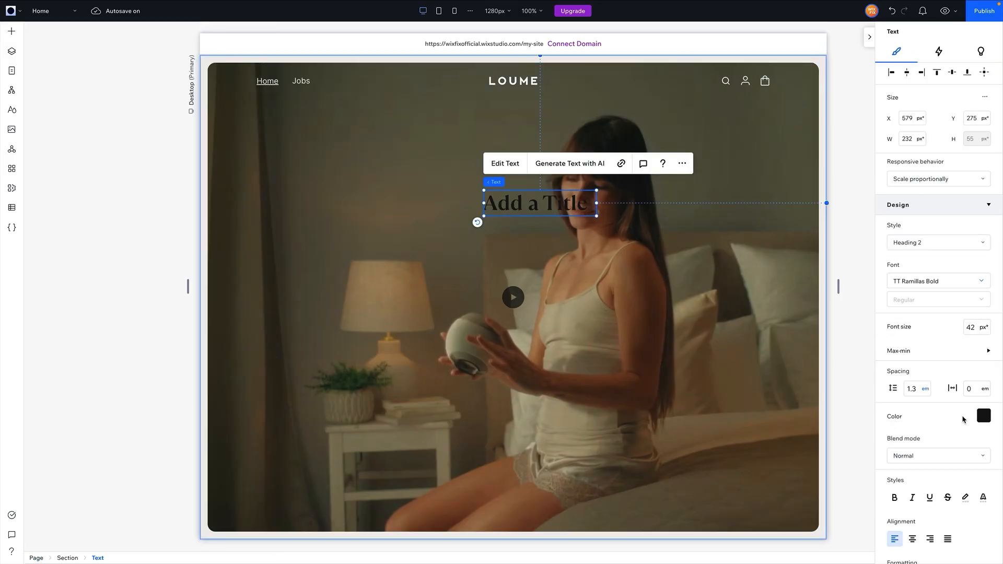
click(983, 416)
click(902, 456)
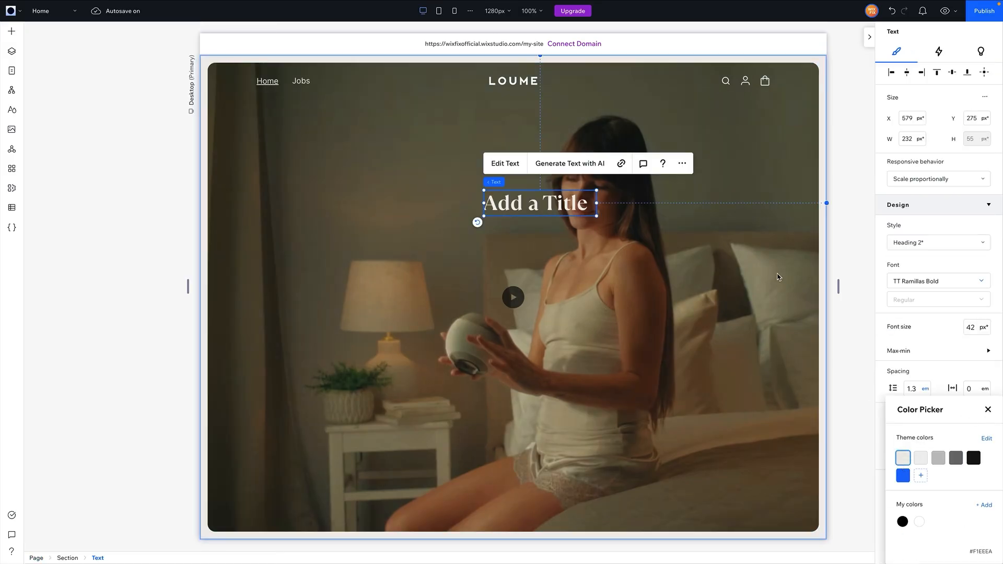
- Apply the Heading 1 style to the title and give it the light theme color Color 1 again
click(925, 246)
click(917, 264)
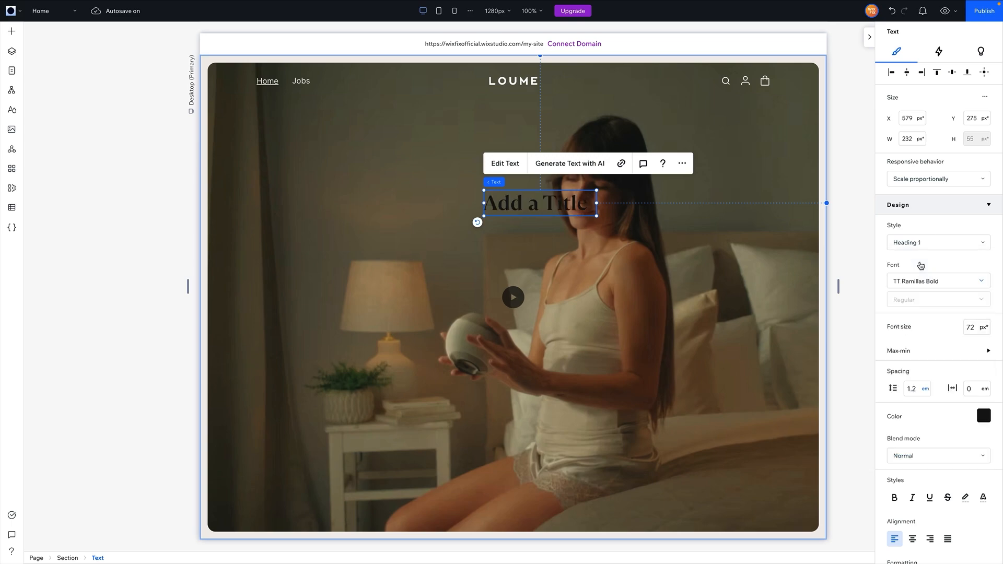
click(982, 416)
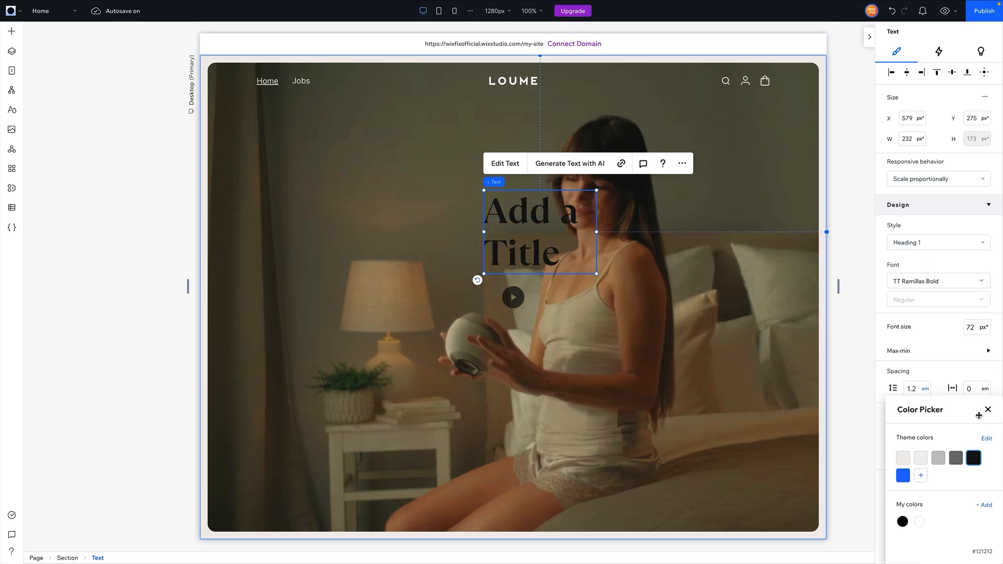
click(903, 457)
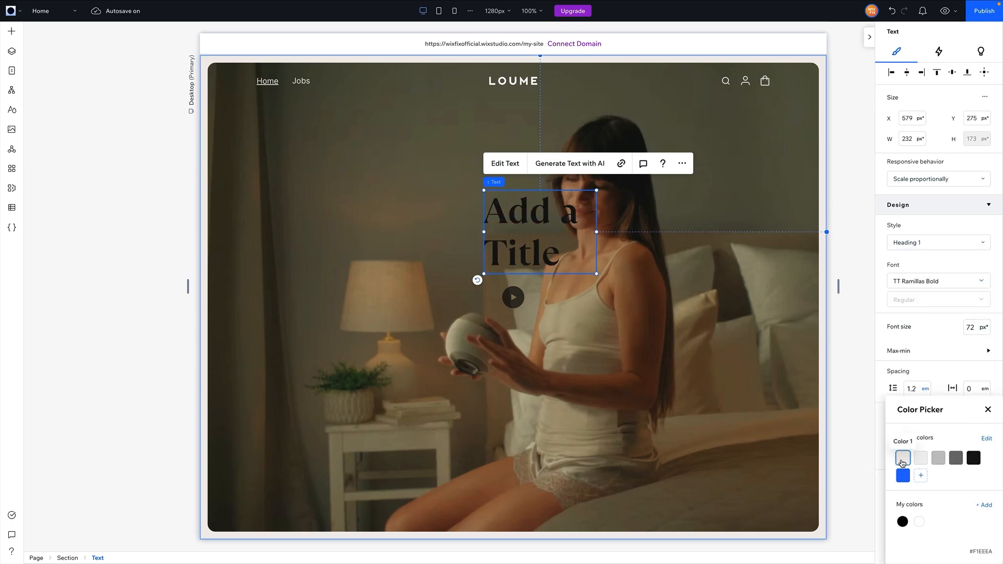
- Widen the title box to about 576 px, center its text and move it to the section's horizontal center
click(489, 232)
drag(484, 230, 315, 227)
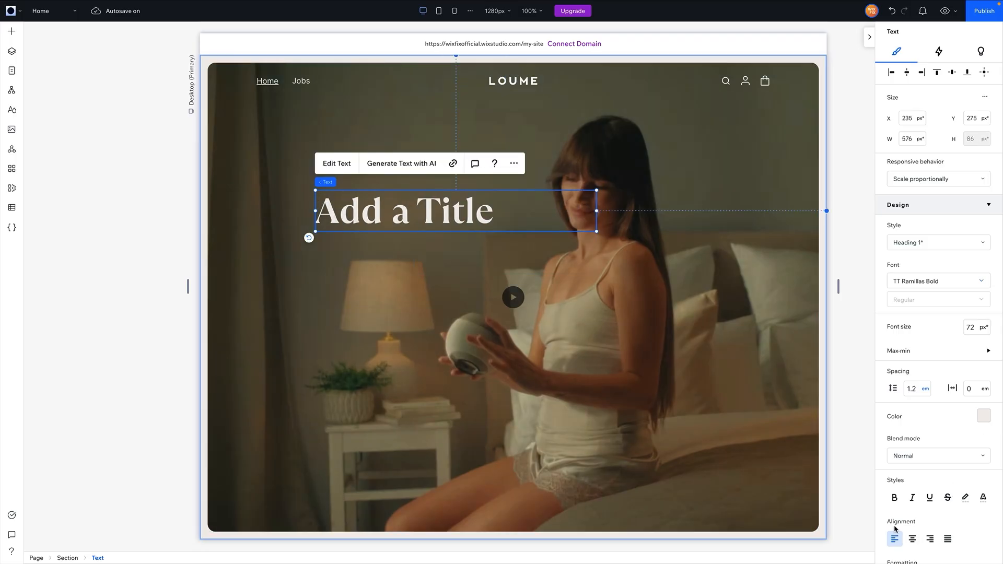
click(912, 539)
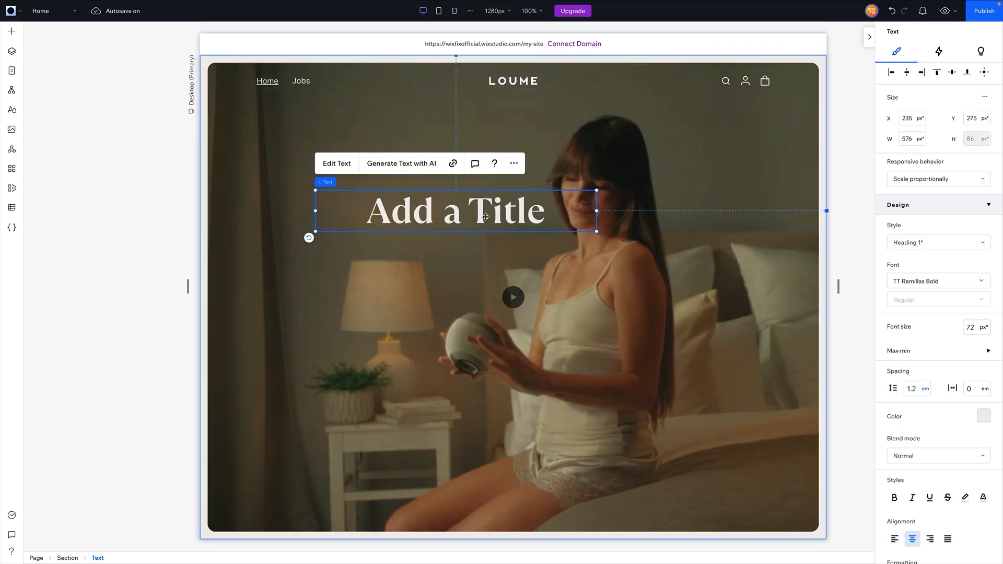
drag(481, 218, 542, 212)
- Replace the title text with "Sleep is your new superpower."
text(Sel)
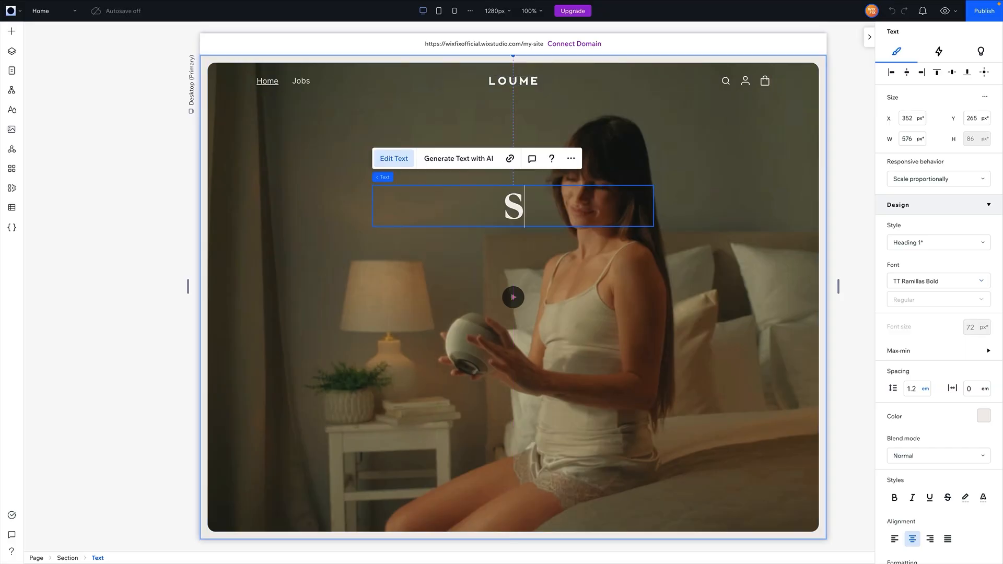
key(BackSpace)
key(BackSpace)
text(leep is your new superpower.)
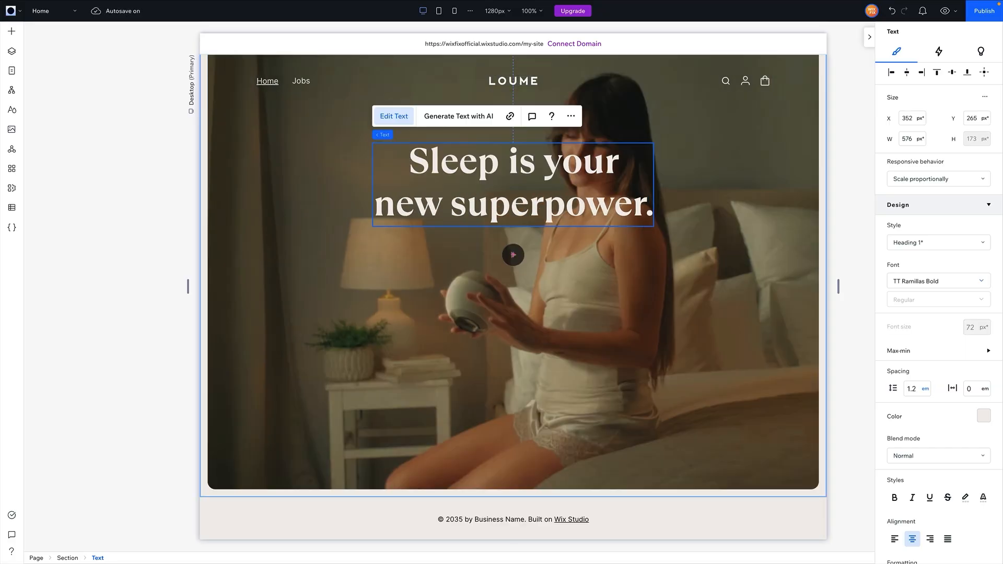
key(Escape)
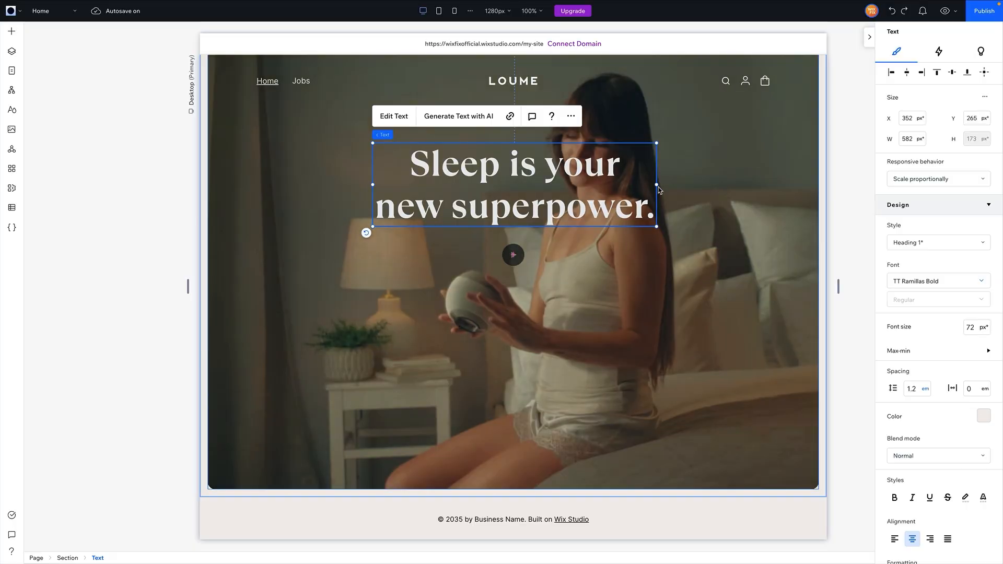
- Set the hero title's font size to 64 and its line spacing to 1 em
click(974, 329)
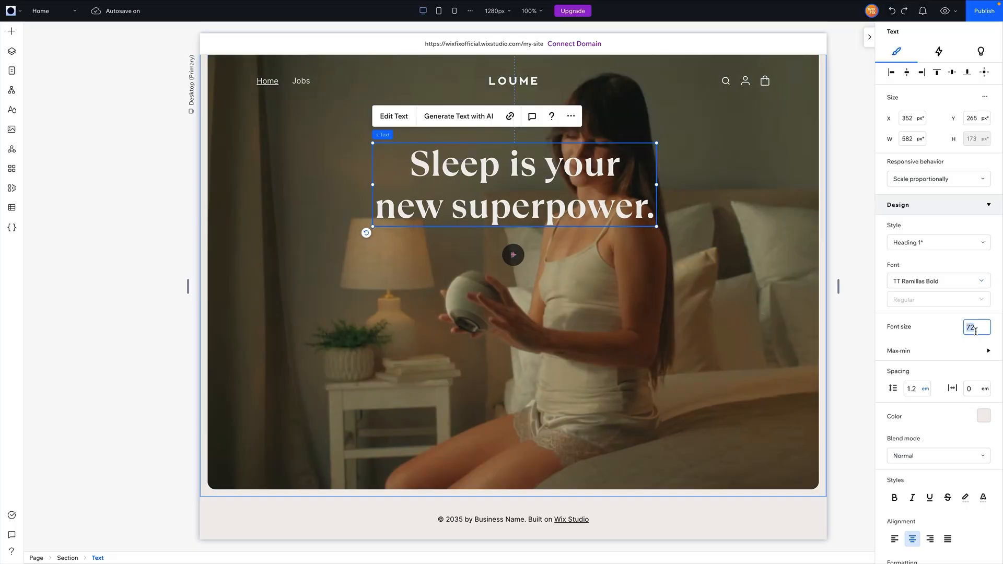
text(64)
key(Return)
click(917, 390)
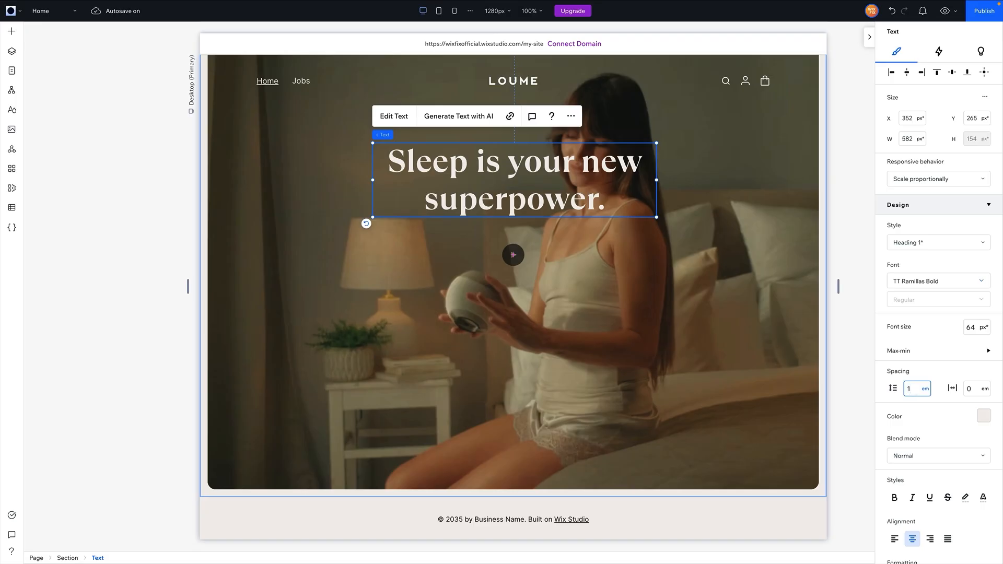
text(1)
key(Return)
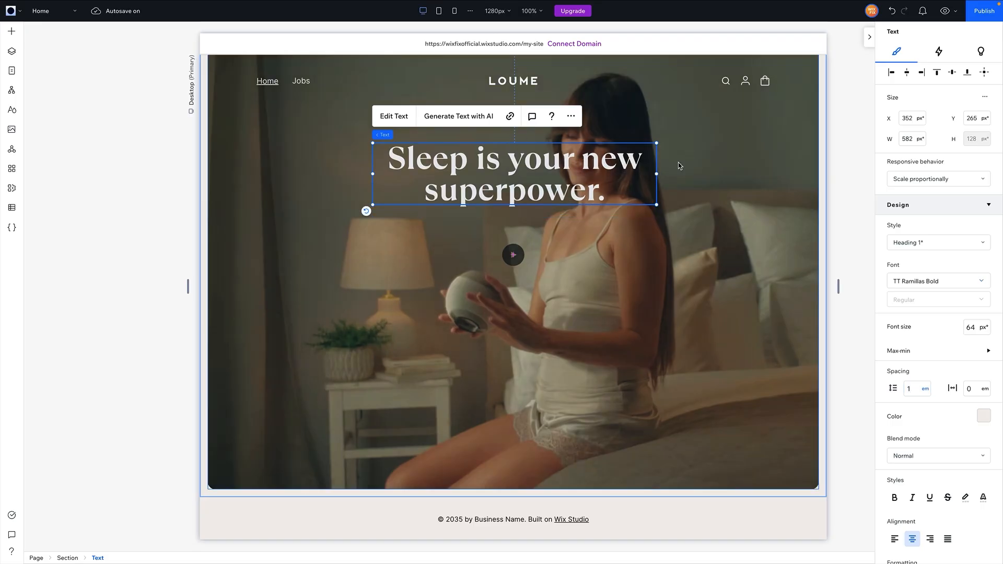
- Narrow the hero title box to about 518 px and move it lower, horizontally centered, to about Y 337
drag(657, 173, 626, 175)
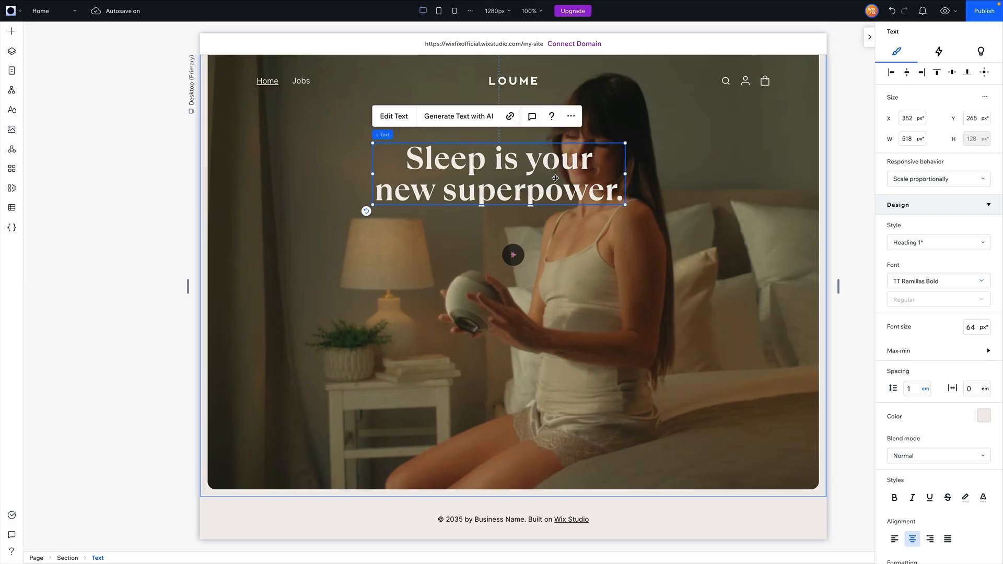
drag(556, 178, 570, 213)
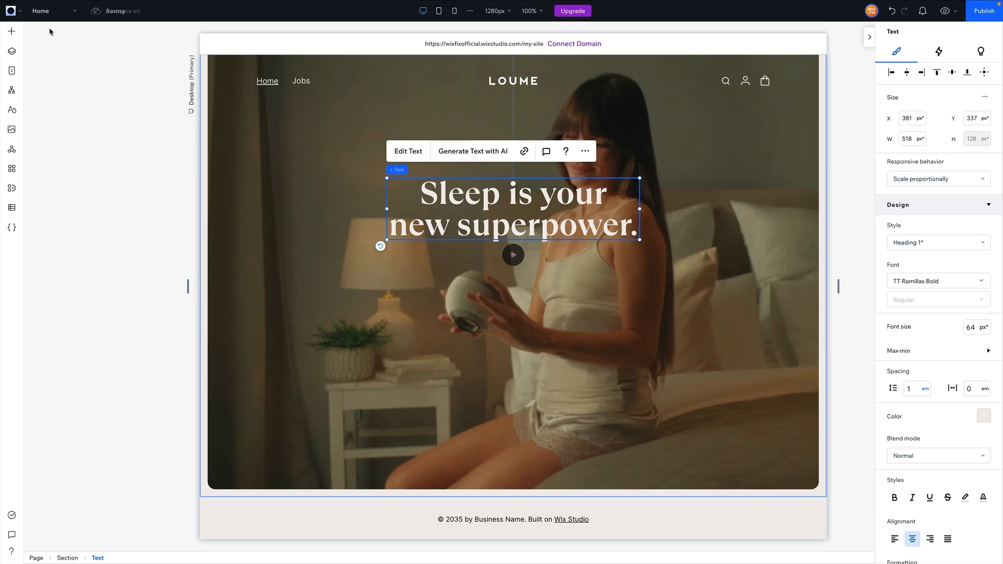
- Add the black Start Now styled button to the hero section below the title
click(11, 32)
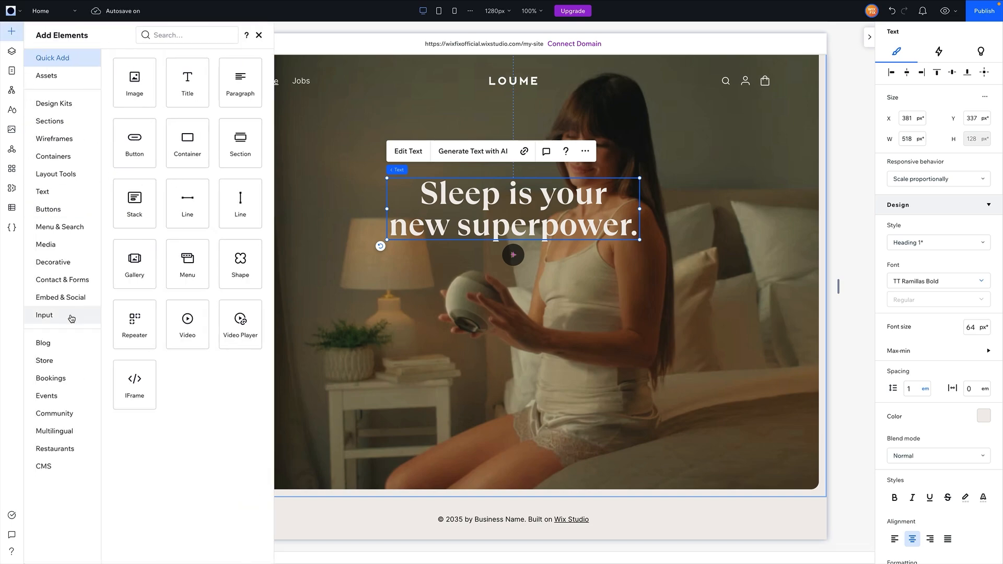
click(52, 210)
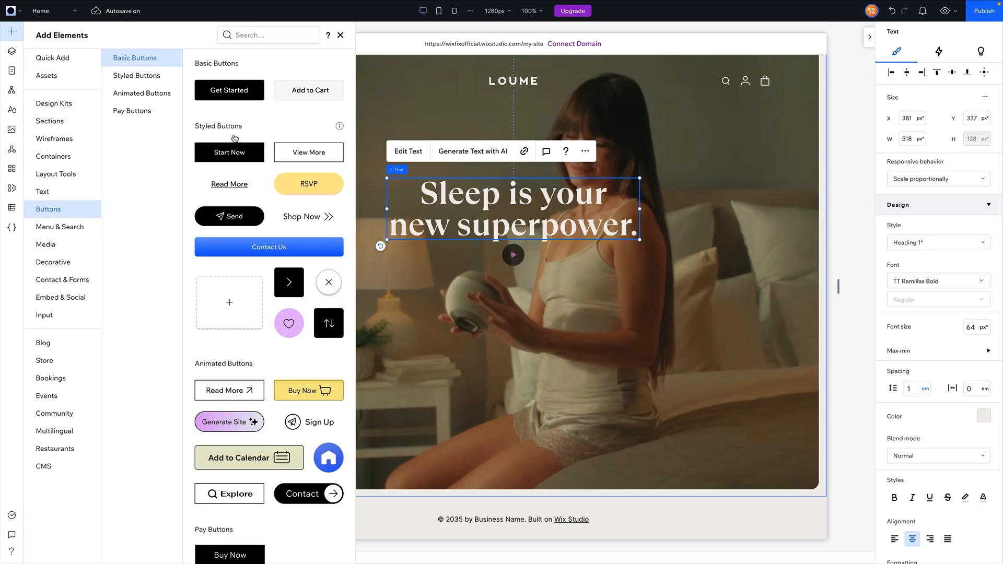
drag(238, 156, 546, 291)
mouse_move(539, 271)
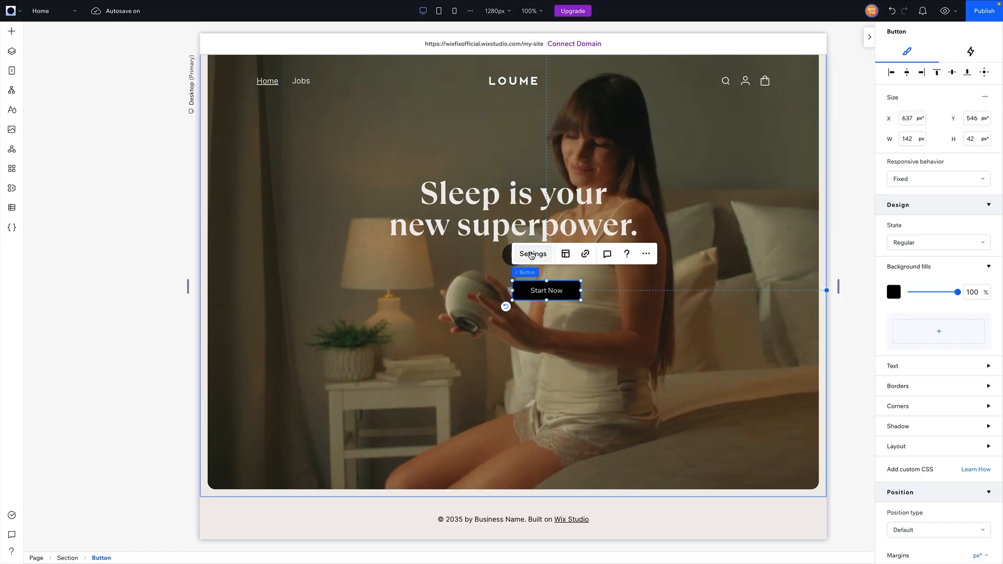
- Change the hero button's text to DISCOVER and set its font to Inter Regular
click(532, 254)
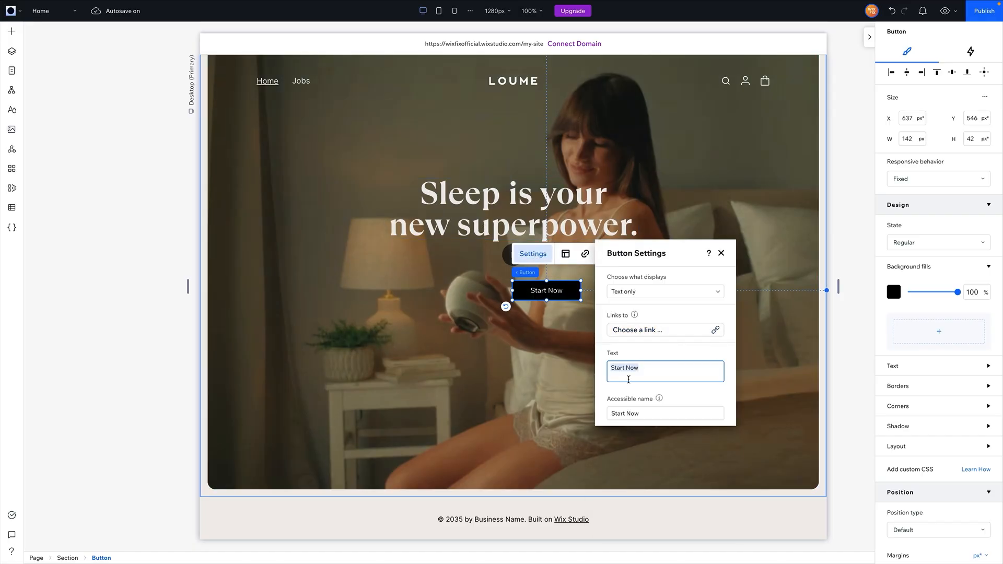
text(DISCOVER)
click(924, 366)
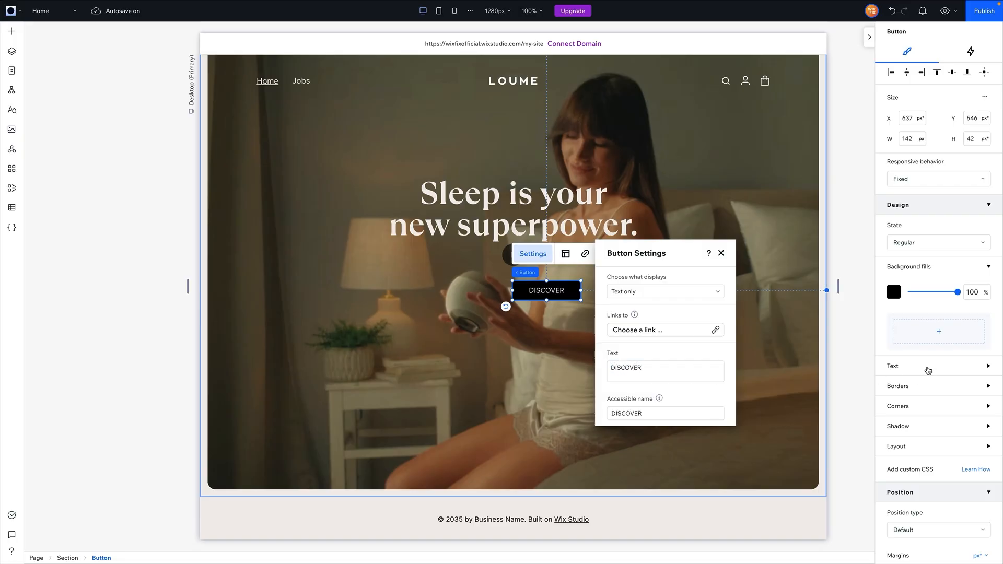
click(932, 441)
text(inter)
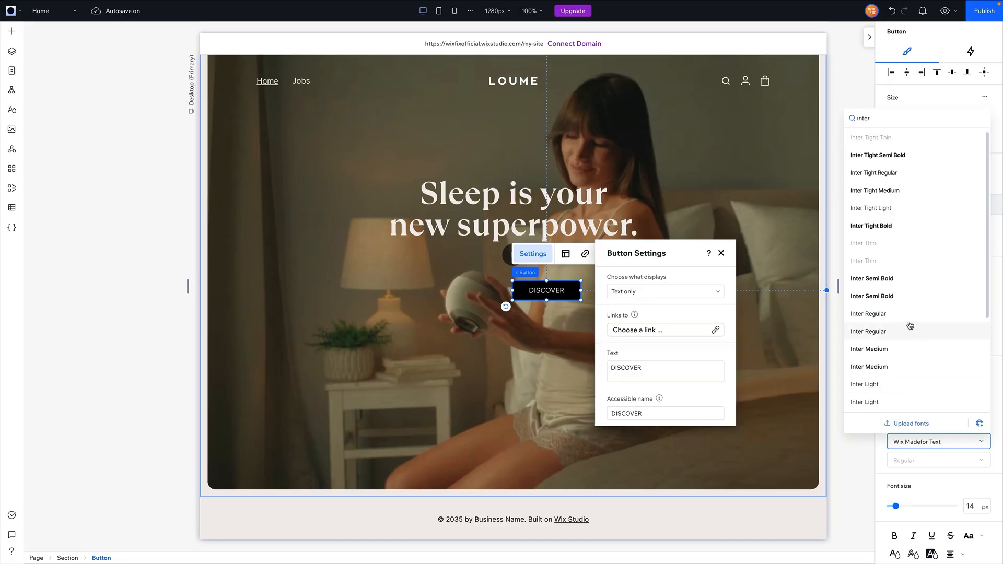
click(910, 326)
- Set the character spacing of the DISCOVER button's text to 0.2 em
scroll(929, 420, down, 3)
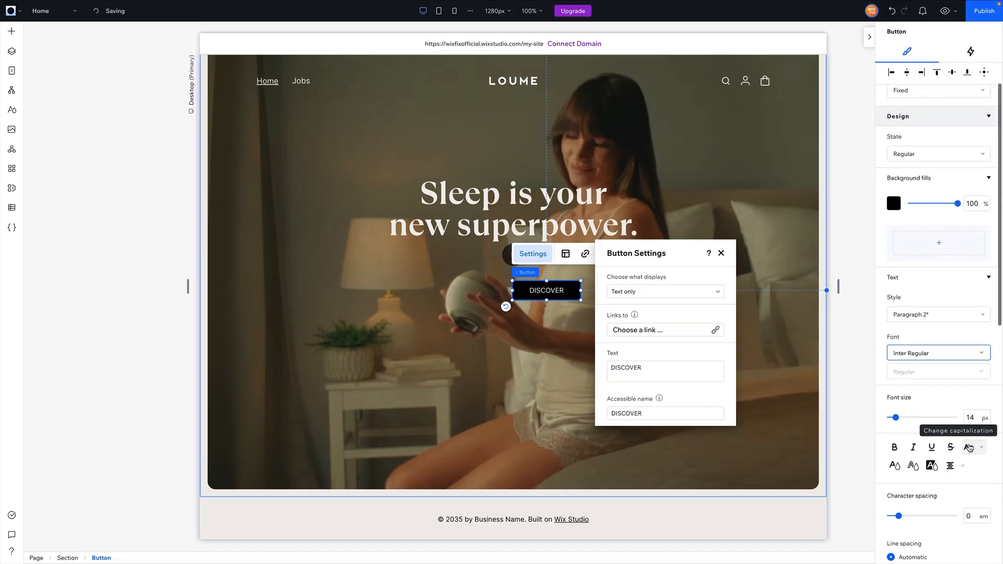
scroll(961, 495, down, 1)
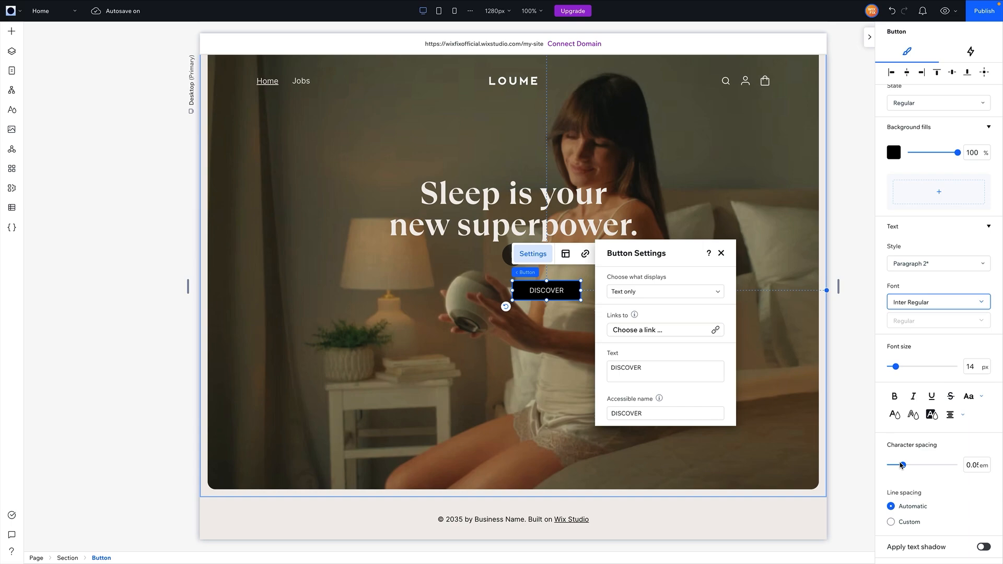
drag(898, 465, 916, 468)
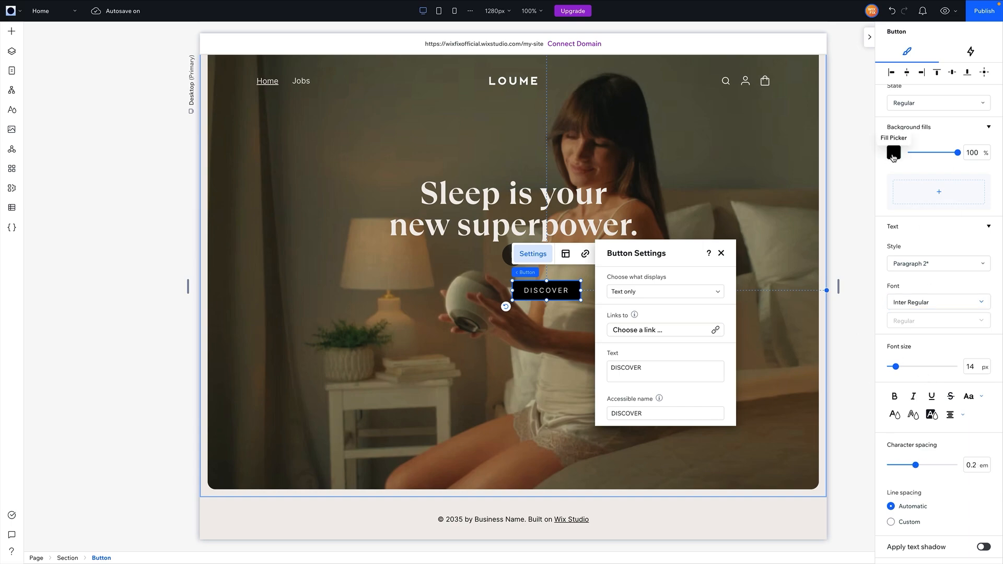
- Give the DISCOVER button the light beige theme color Color 1 as its fill and the near-black Color 5 as its text color
click(893, 152)
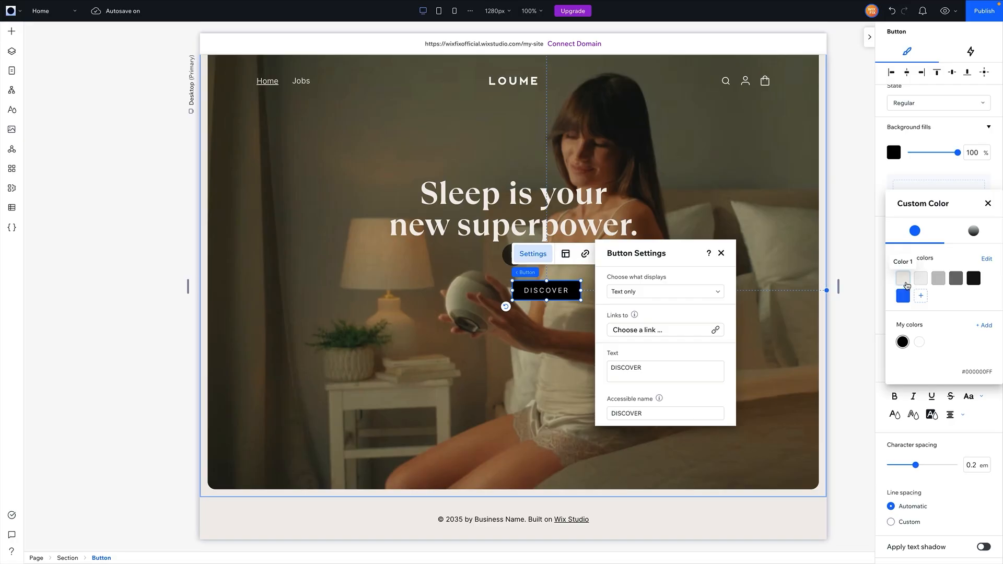
click(906, 284)
click(900, 179)
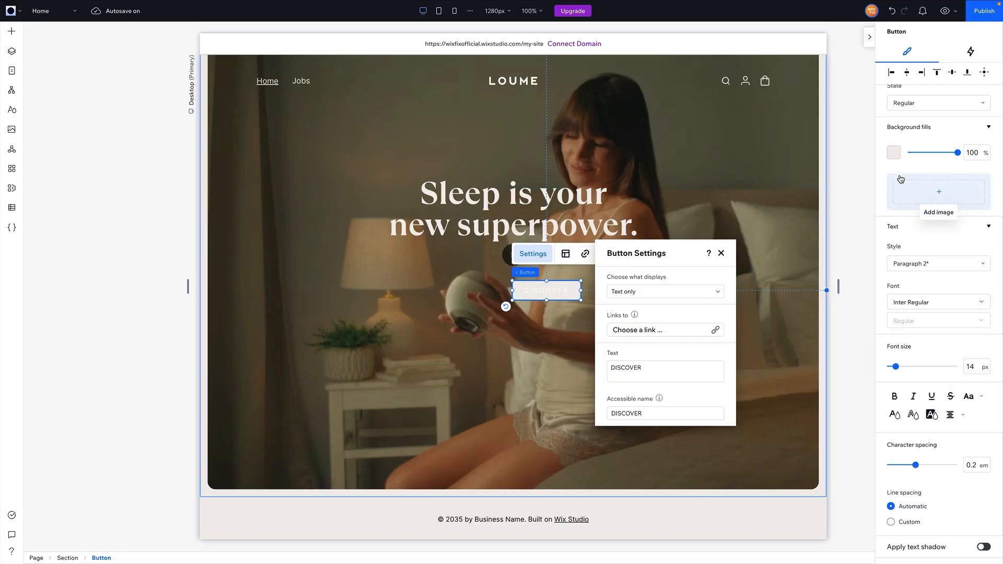
click(894, 414)
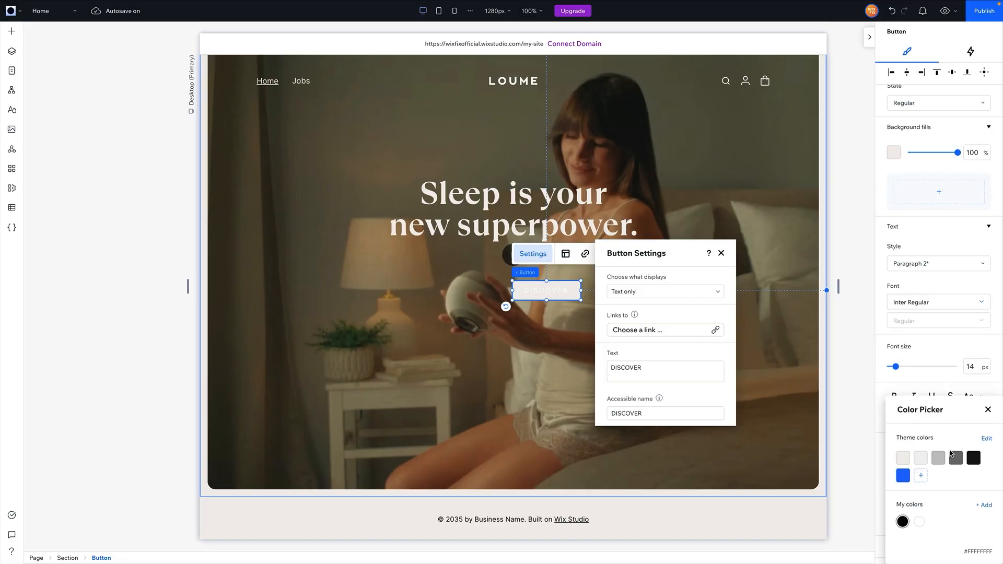
click(973, 457)
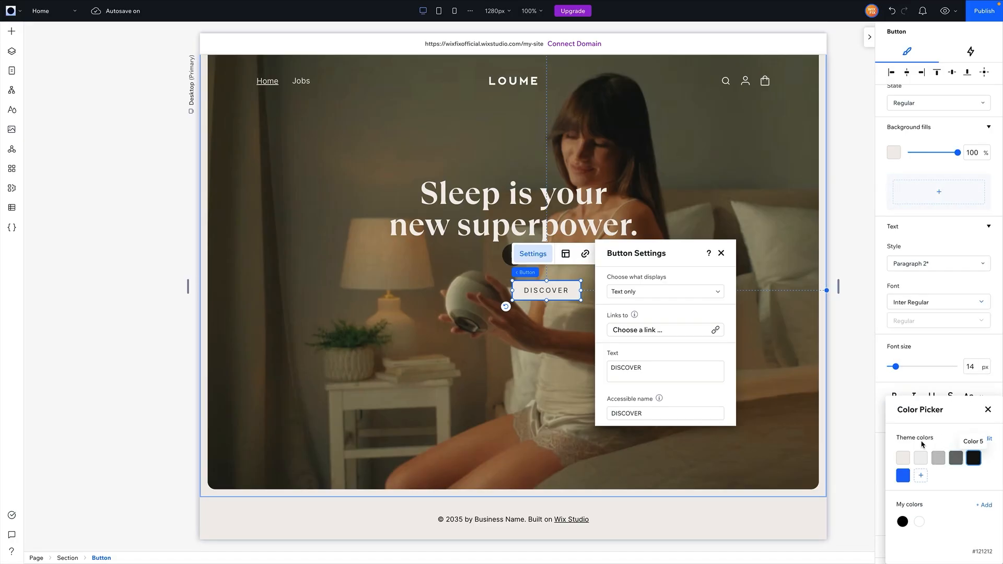
click(946, 349)
- Round all corners of the DISCOVER button with a 12 px radius
scroll(940, 366, down, 4)
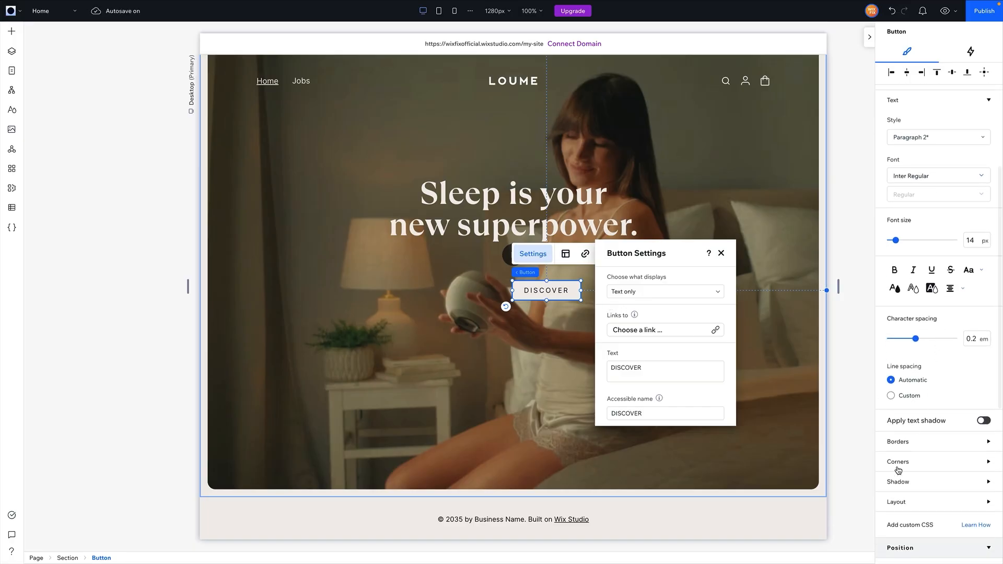
click(897, 461)
click(904, 497)
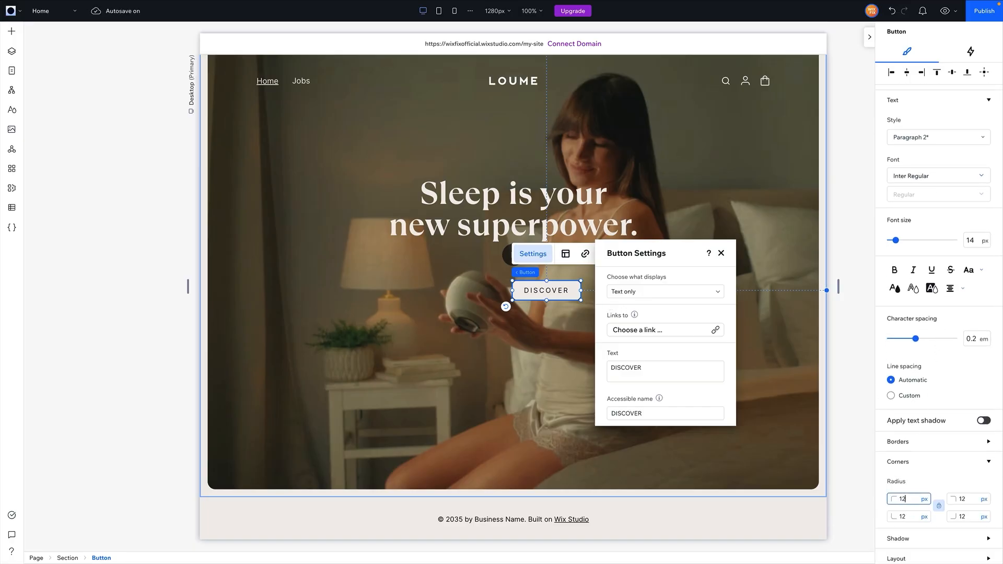
click(514, 409)
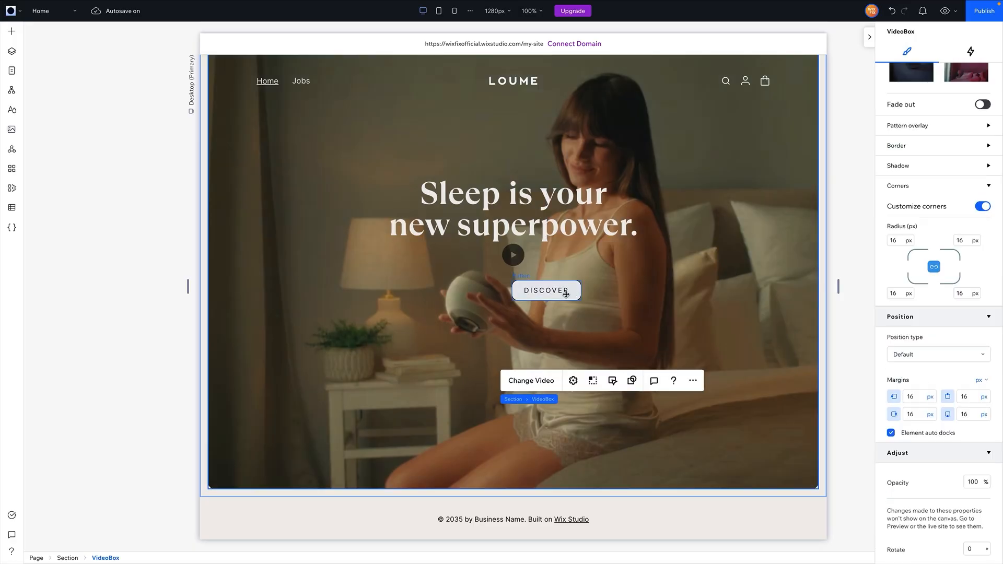
- Remove the border around the DISCOVER button
click(548, 297)
scroll(929, 168, up, 1)
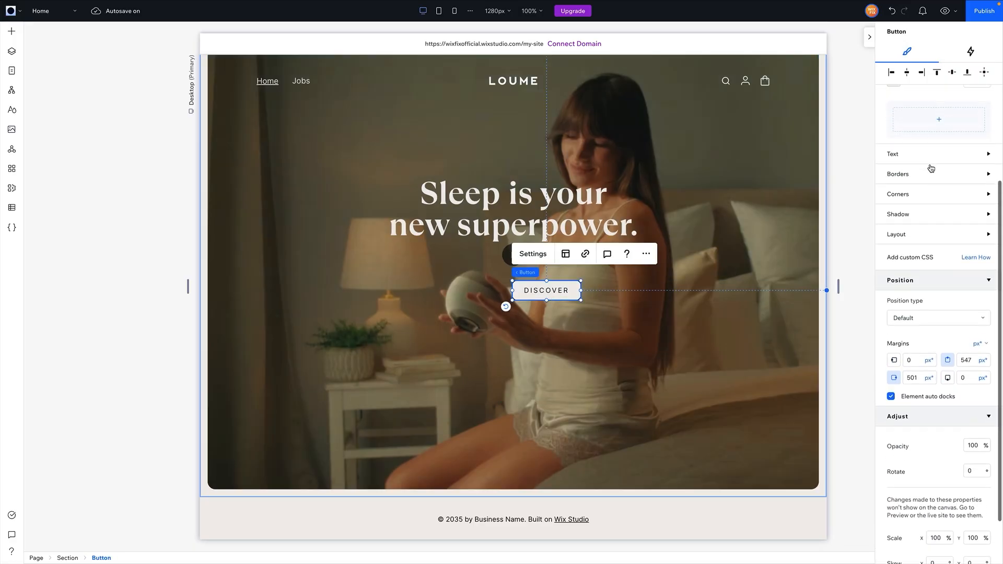
click(924, 174)
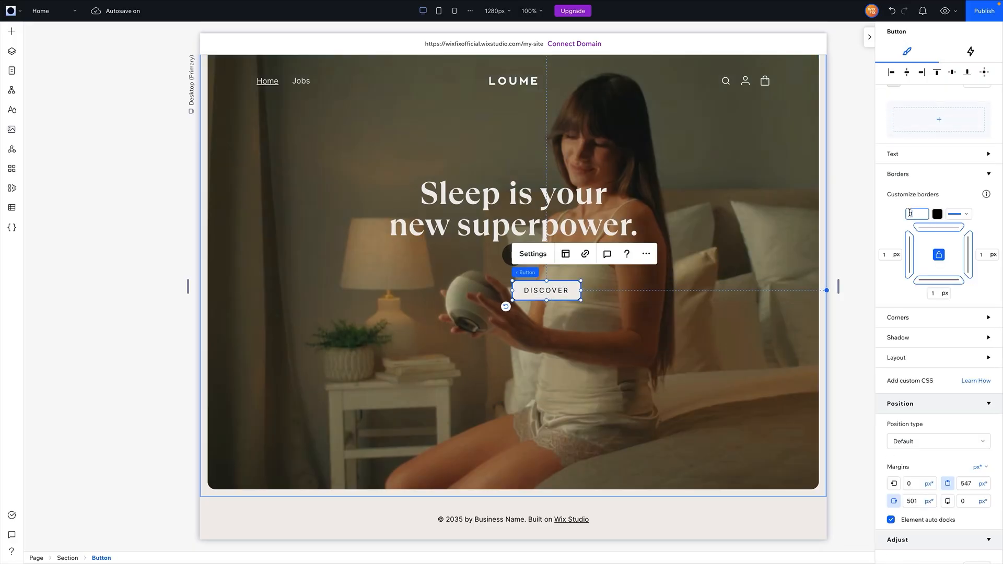
click(573, 330)
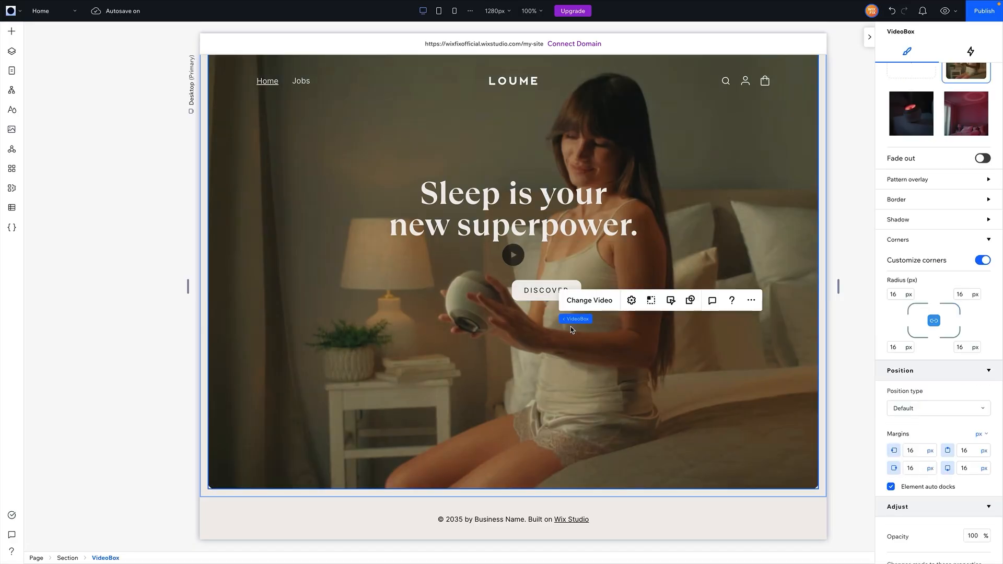
- Move the DISCOVER button to about X 482, Y 563 below the title and resize it to about 128 by 45 px
drag(539, 301, 432, 302)
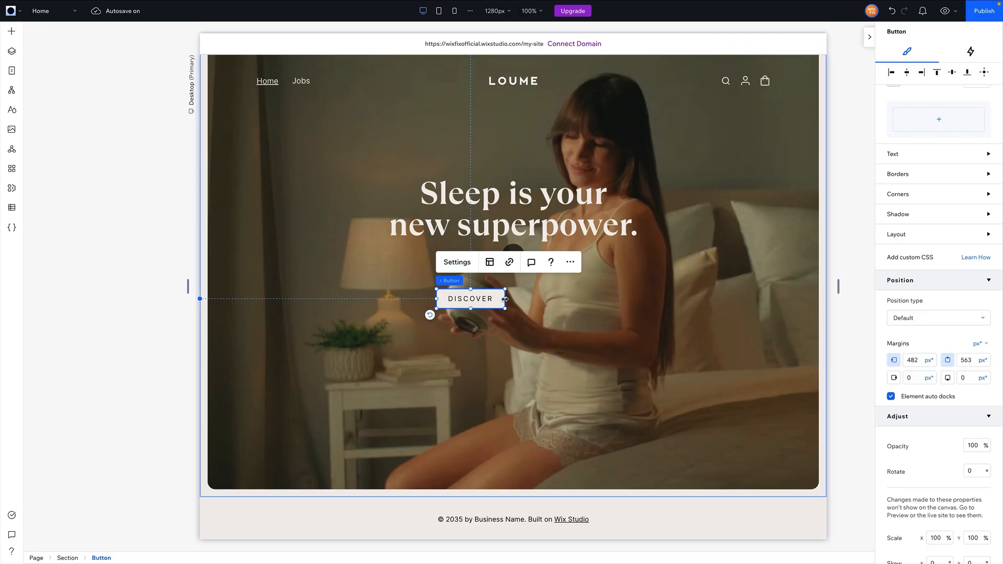
drag(505, 299, 467, 308)
click(568, 322)
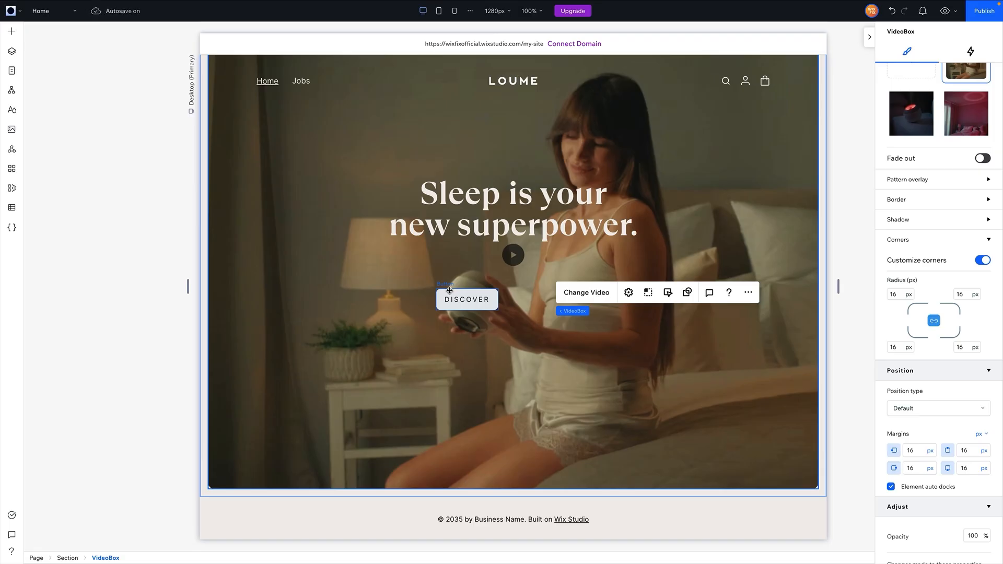
- Set the DISCOVER button's hover-state background fill to the near-black theme color
click(462, 299)
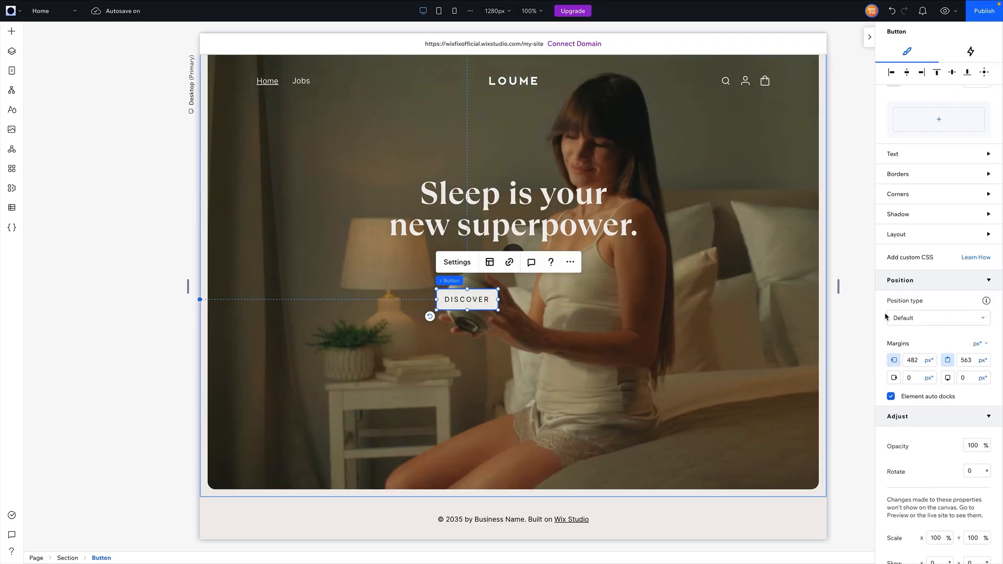
scroll(943, 177, up, 4)
click(911, 224)
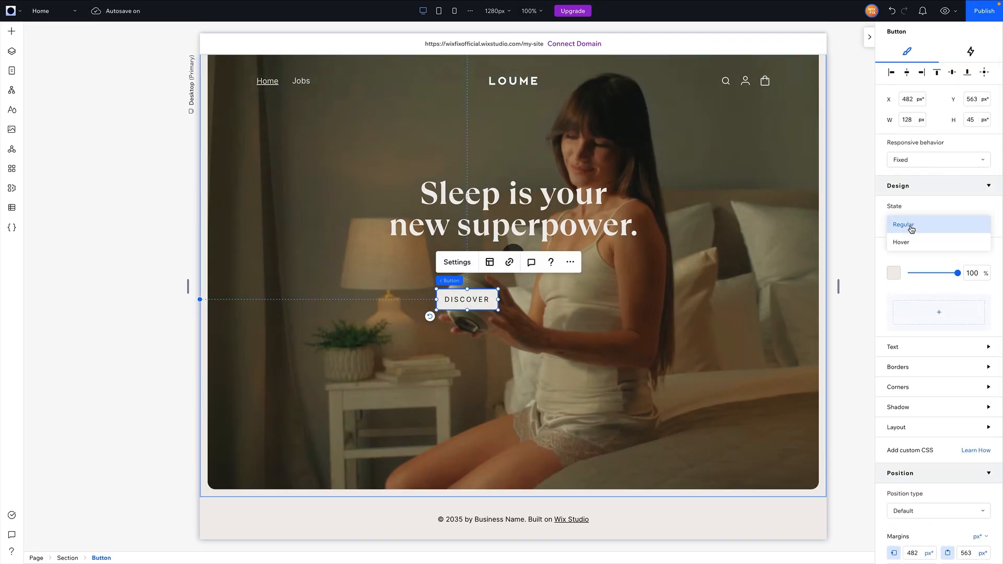
click(911, 244)
click(894, 276)
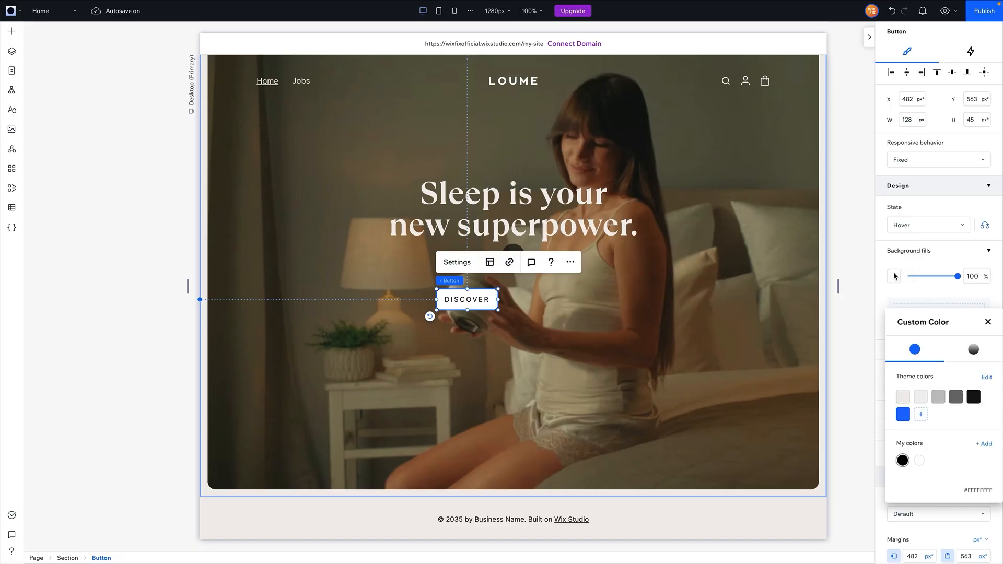
click(972, 396)
click(903, 286)
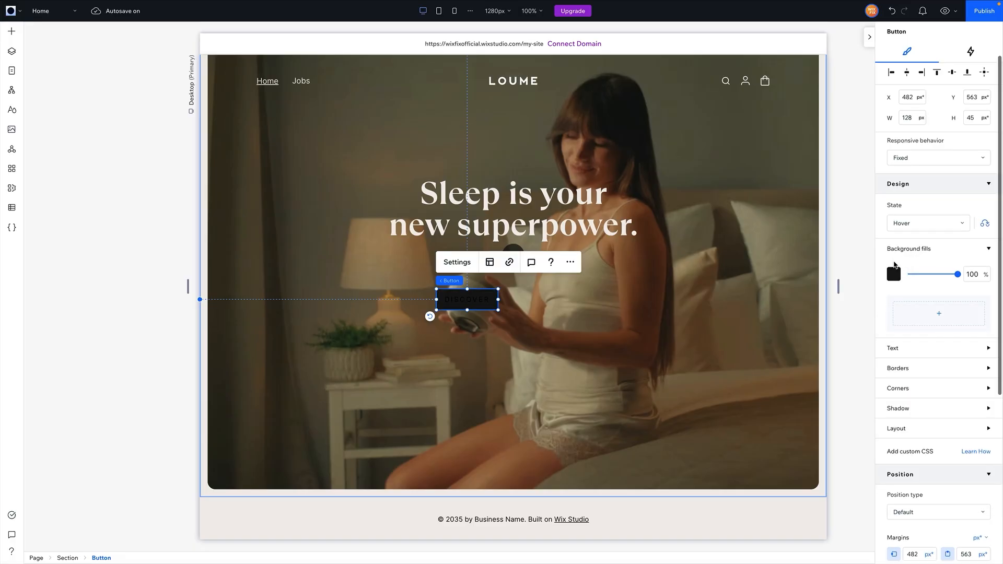
- Set the DISCOVER button's hover-state text color to the light theme color #F1EEEA
scroll(894, 265, down, 2)
click(893, 258)
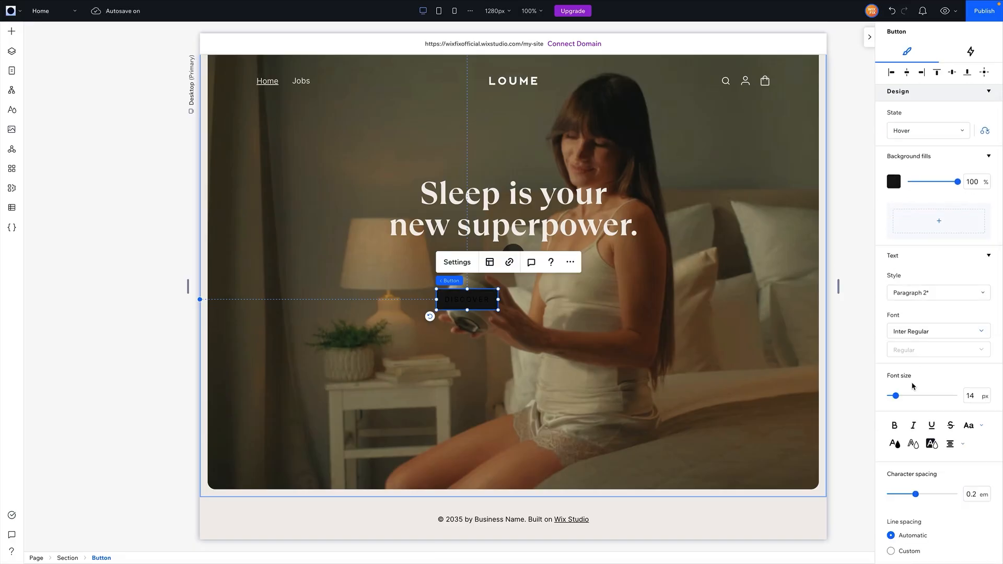
click(894, 444)
click(905, 459)
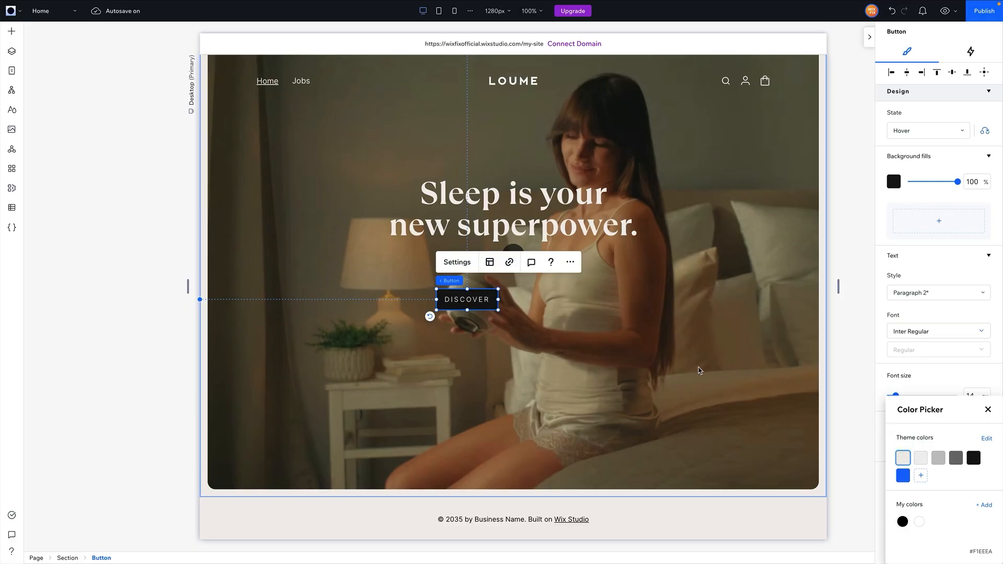
click(699, 370)
- Duplicate the DISCOVER button beside the original at about X 619, Y 570 and change the copy's text to ORDER
click(447, 303)
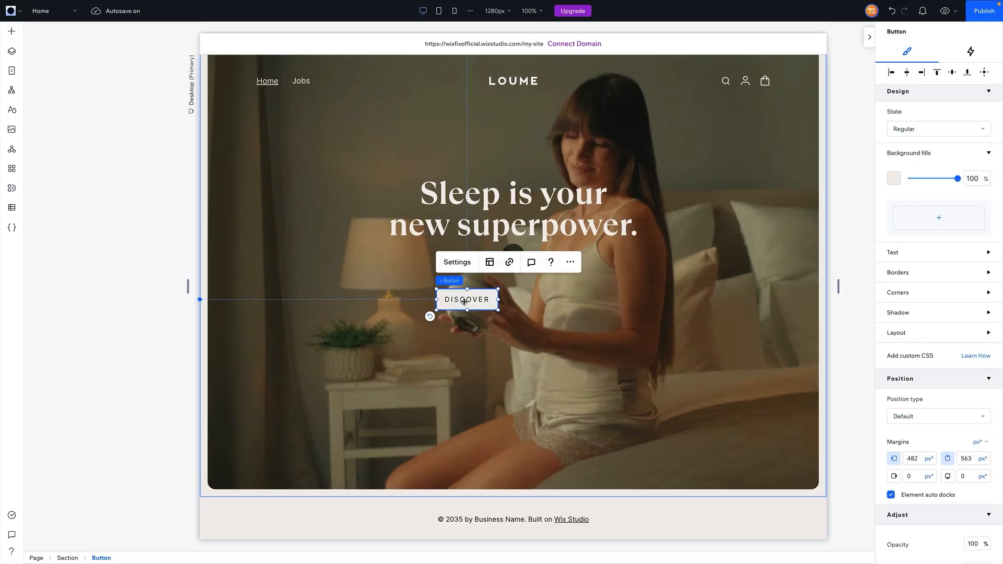
drag(464, 302, 540, 302)
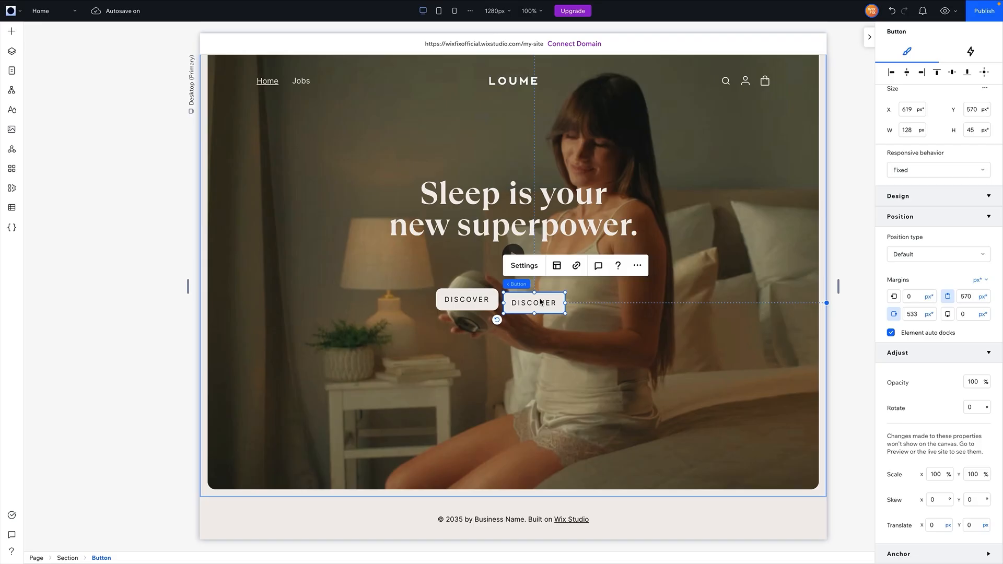
click(536, 267)
text(ORDER)
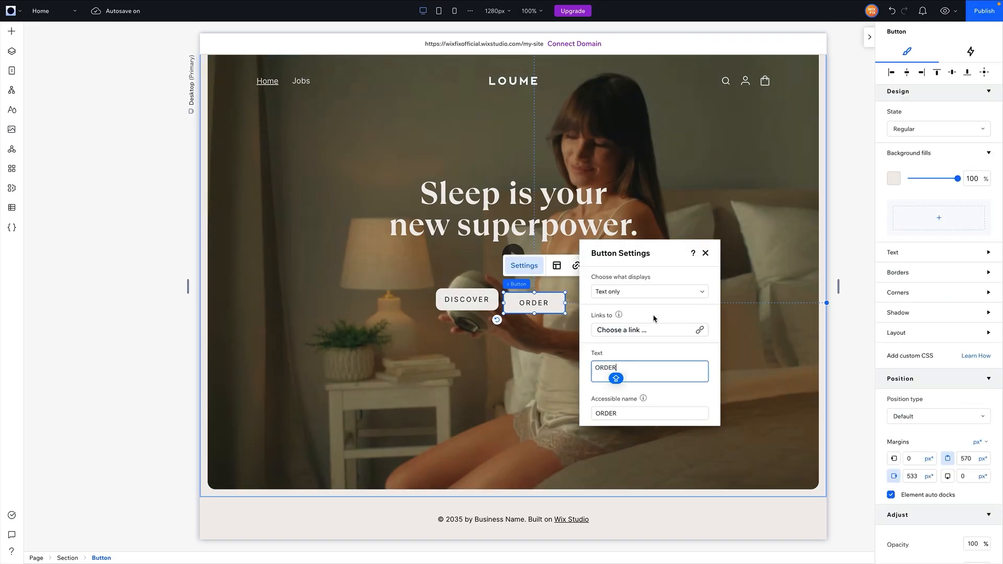
- Make the ORDER button display both text and icon
click(687, 293)
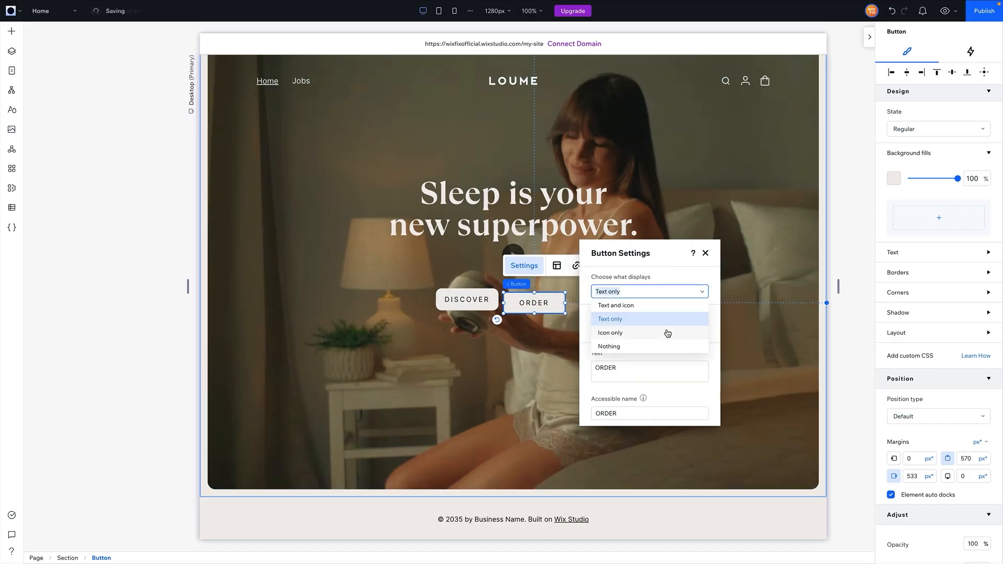
click(635, 308)
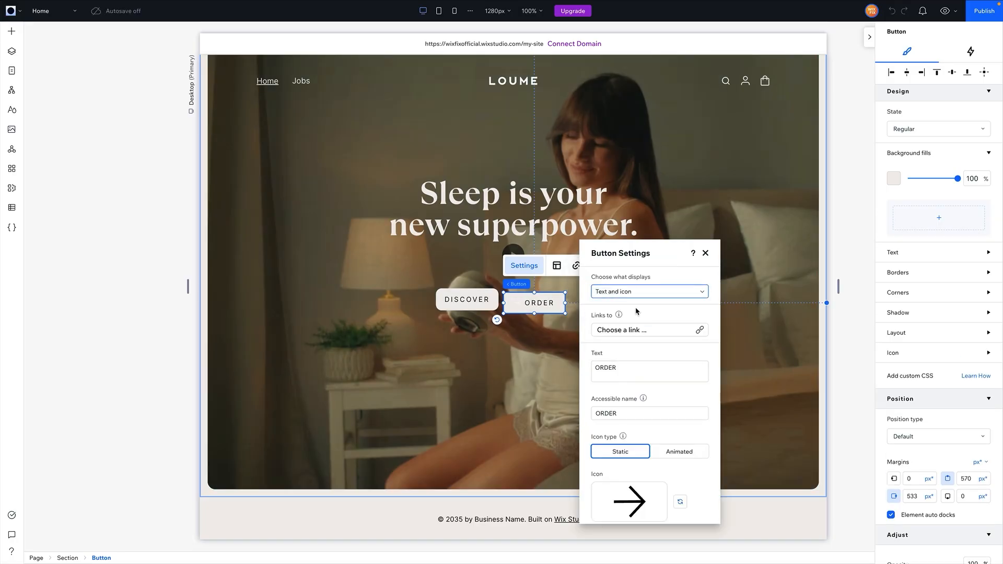
click(704, 253)
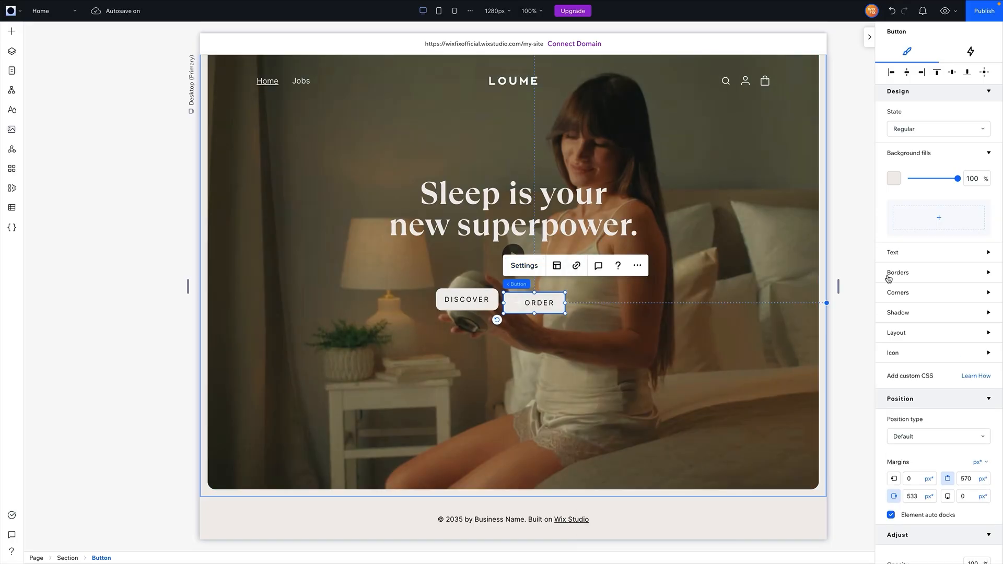
click(926, 358)
scroll(914, 358, down, 2)
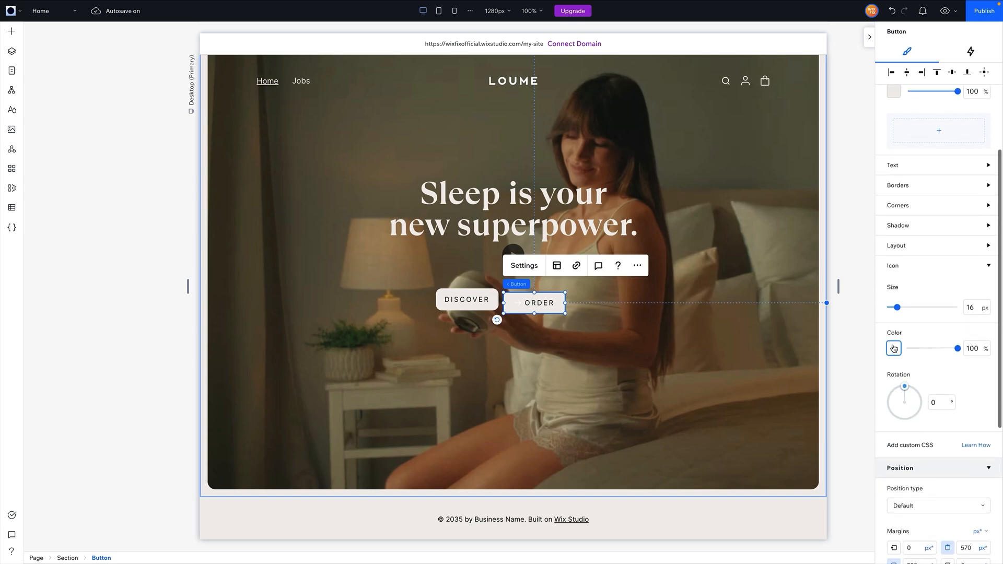
click(893, 348)
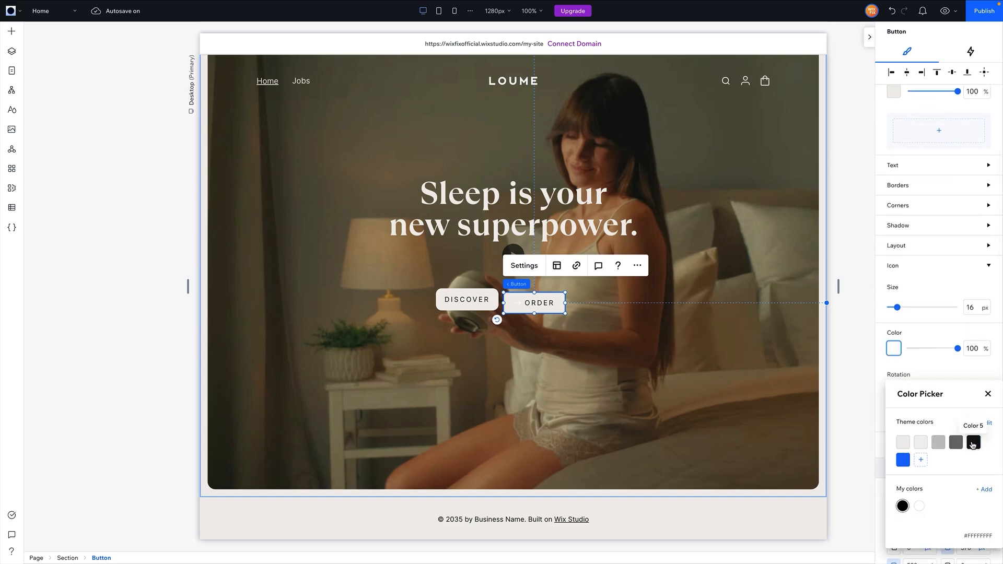
click(917, 204)
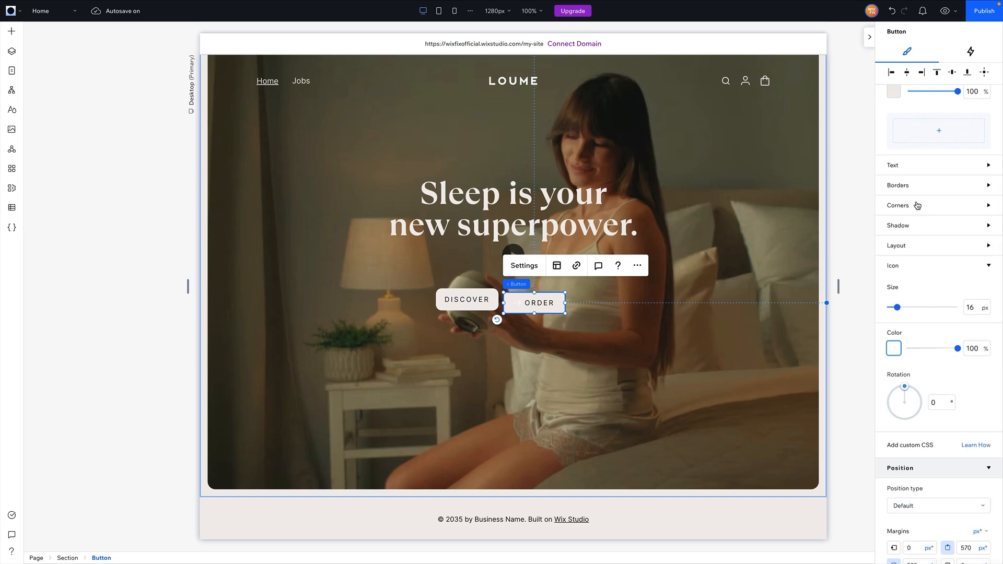
- Set the ORDER button's background fill opacity to 0%
scroll(909, 169, up, 2)
click(973, 199)
text(0)
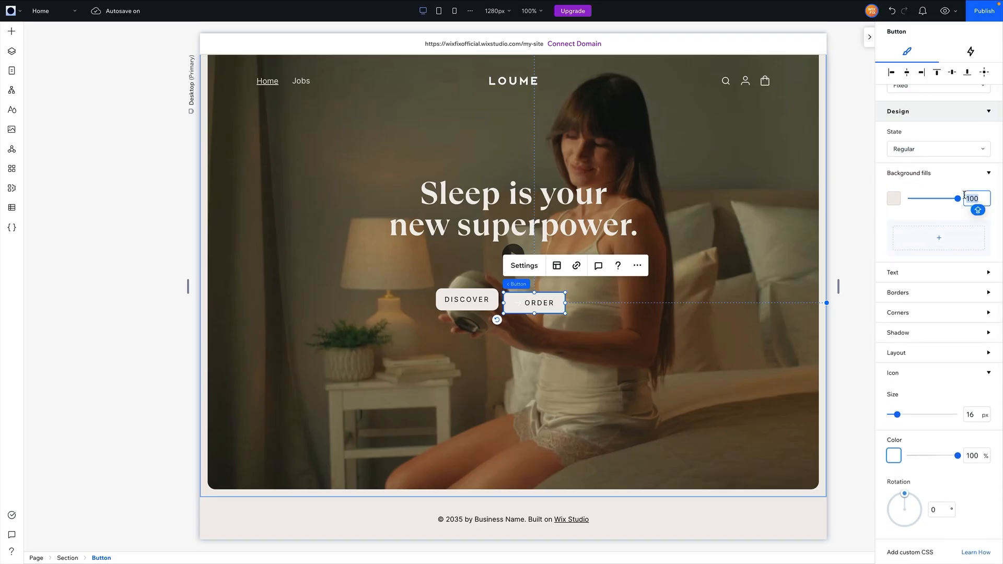
key(Return)
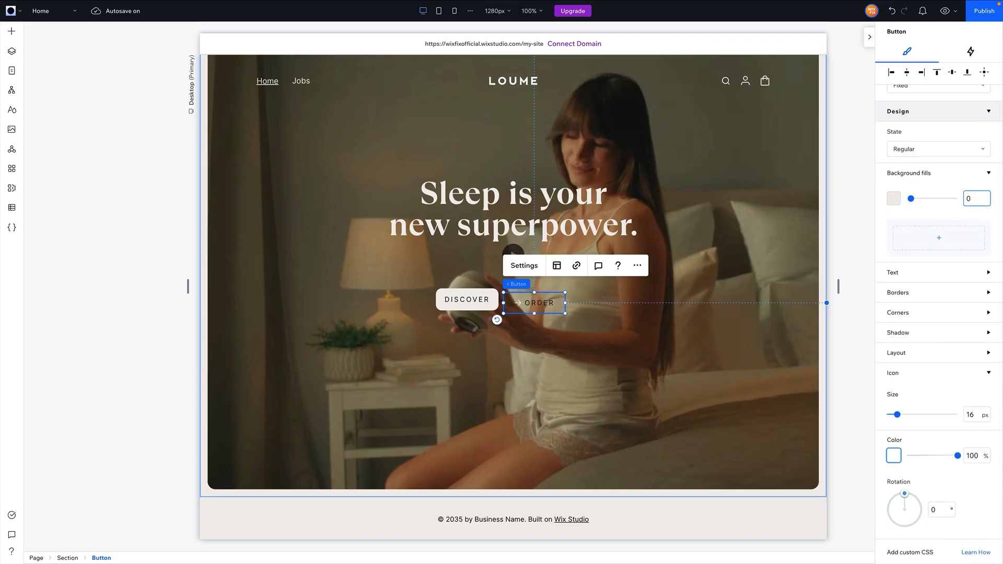
- Set the ORDER button's regular-state text color to the first light theme color
click(908, 276)
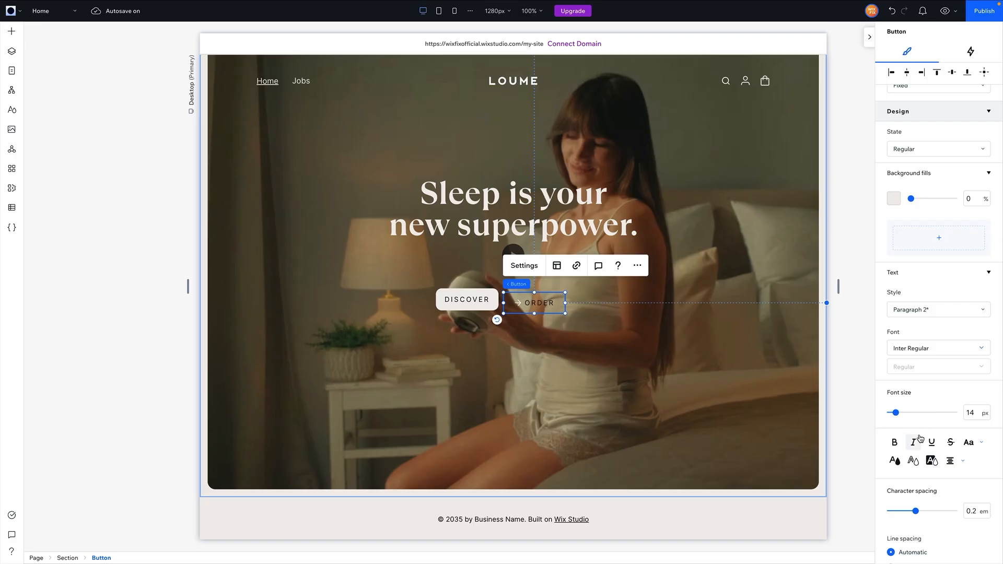
click(894, 460)
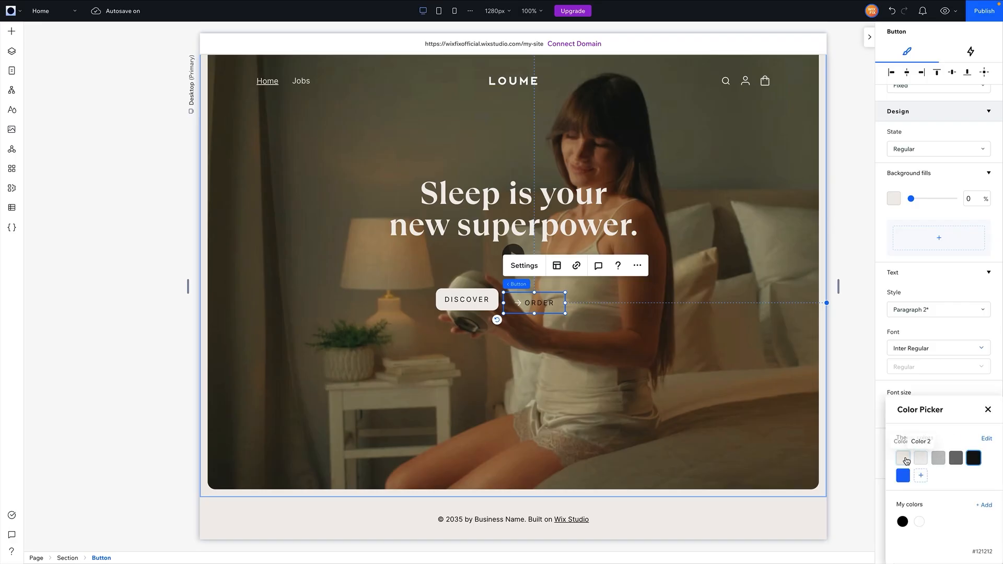
click(903, 458)
- Change the ORDER button's icon position to After text
scroll(910, 385, down, 2)
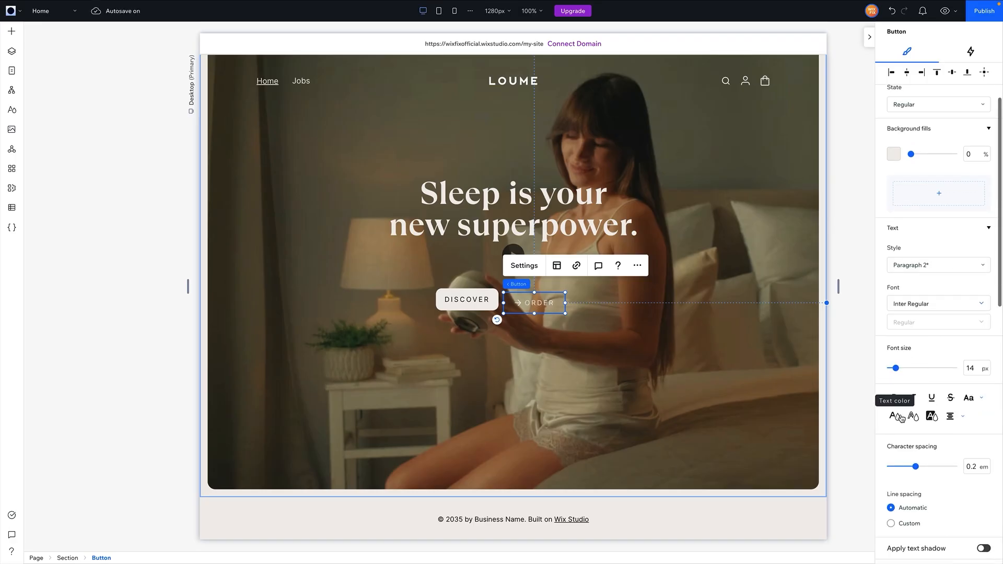
scroll(919, 417, down, 3)
scroll(935, 470, down, 4)
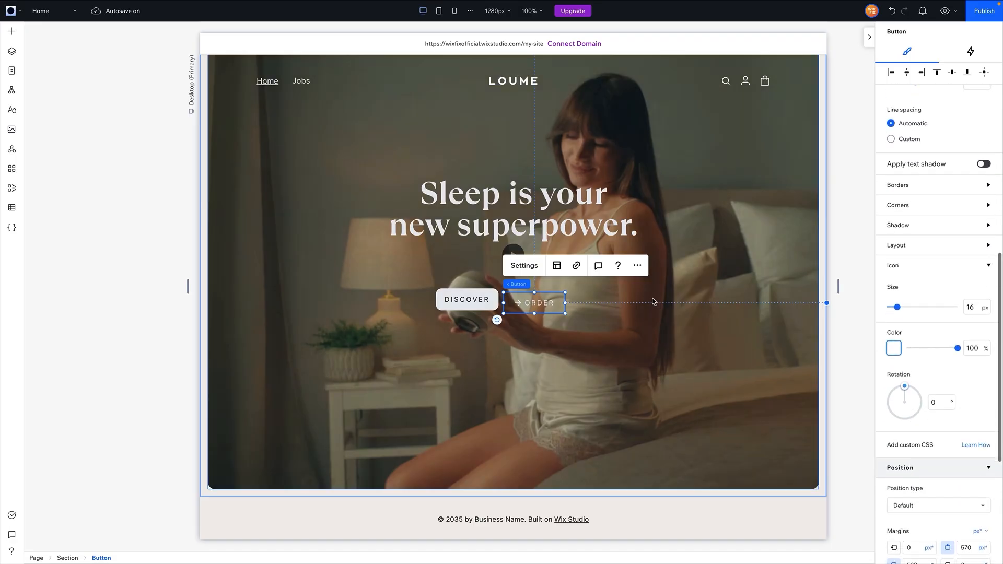
click(557, 266)
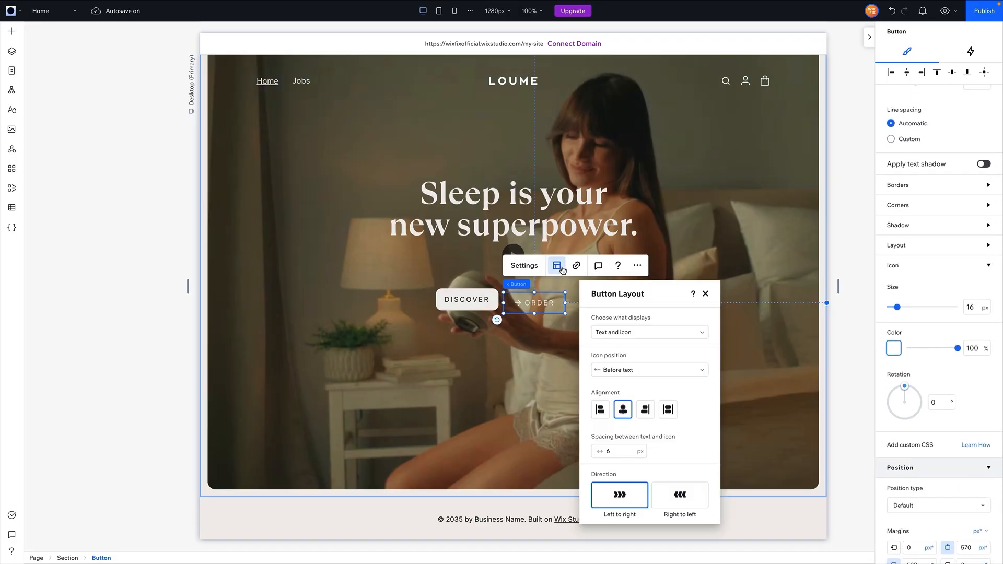
click(608, 369)
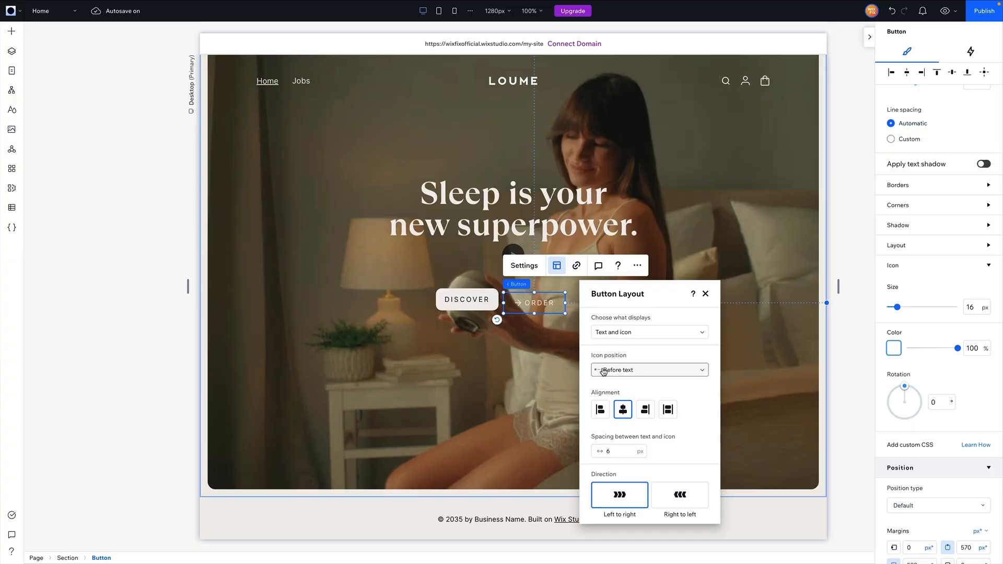
click(615, 398)
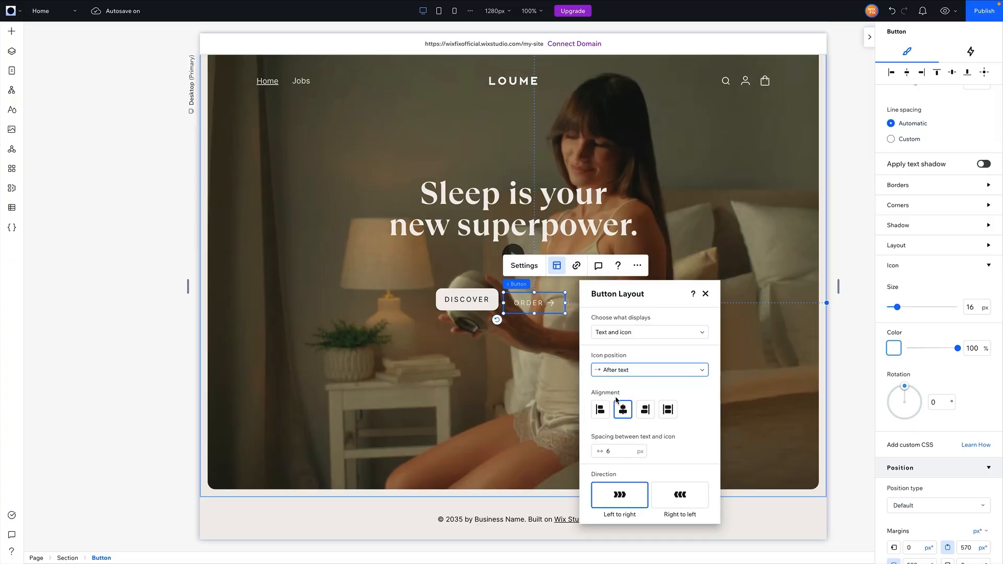
click(705, 293)
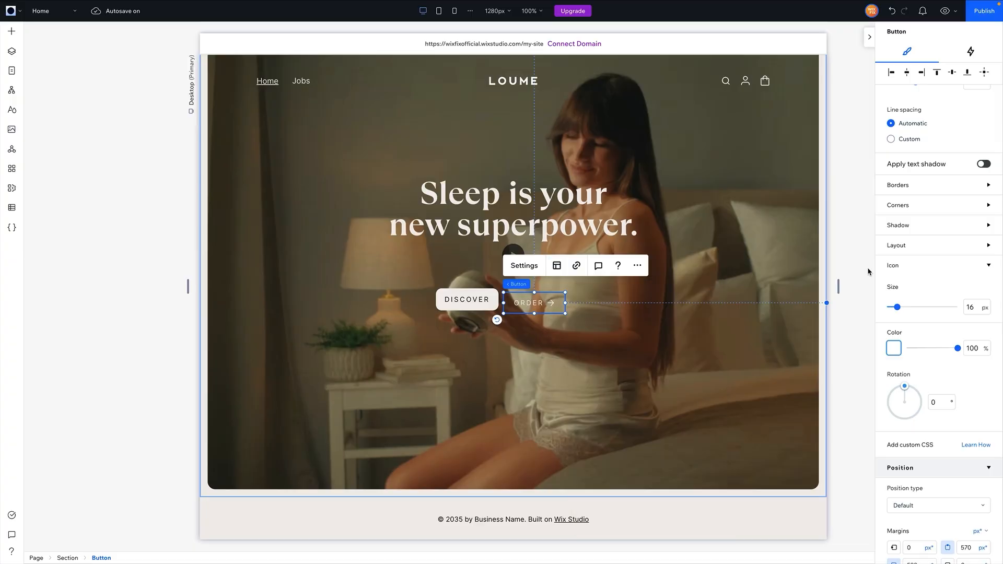
- Set the ORDER button's hover-state icon color to the first light theme color
scroll(941, 155, up, 6)
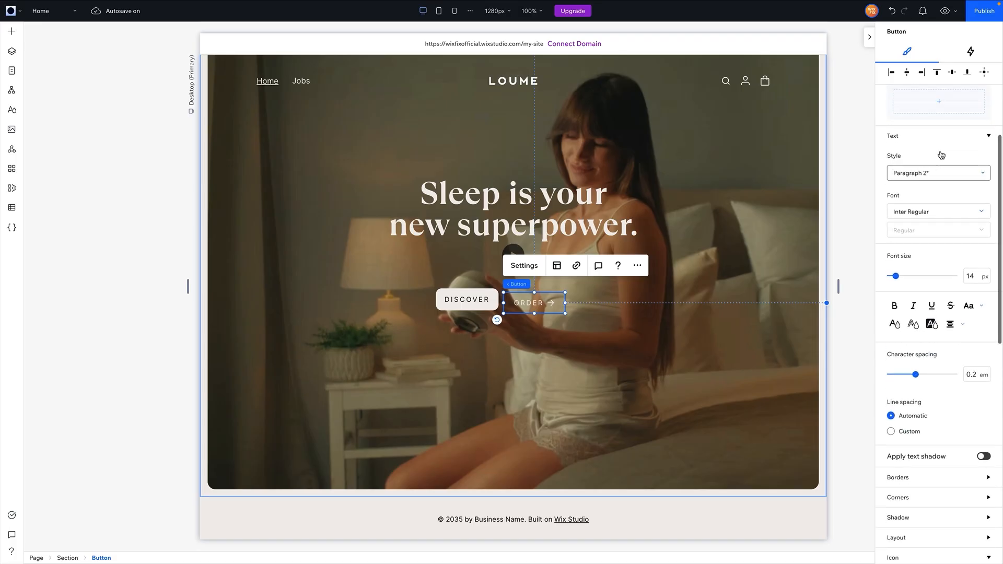
scroll(941, 155, up, 3)
click(918, 177)
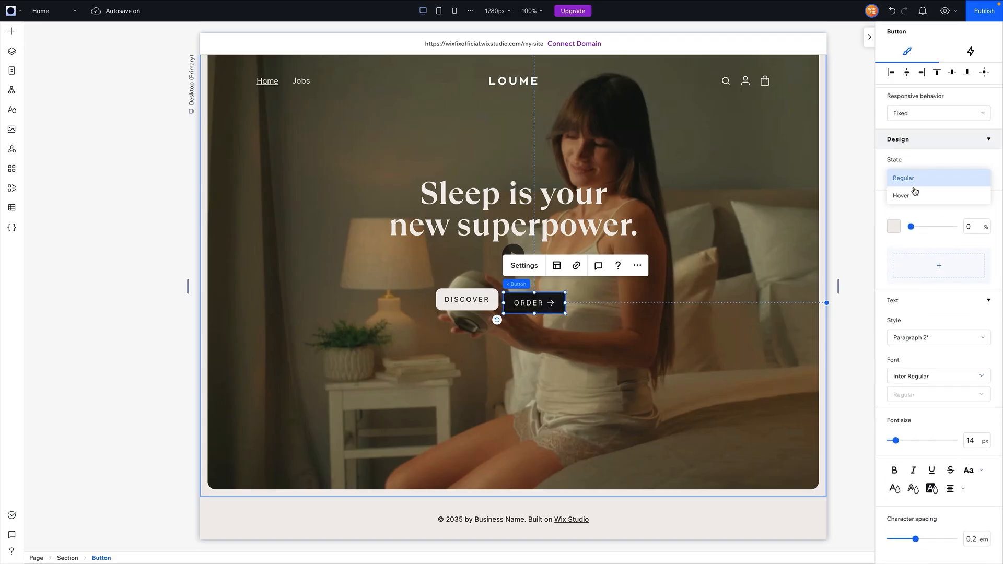
click(914, 194)
scroll(922, 361, down, 2)
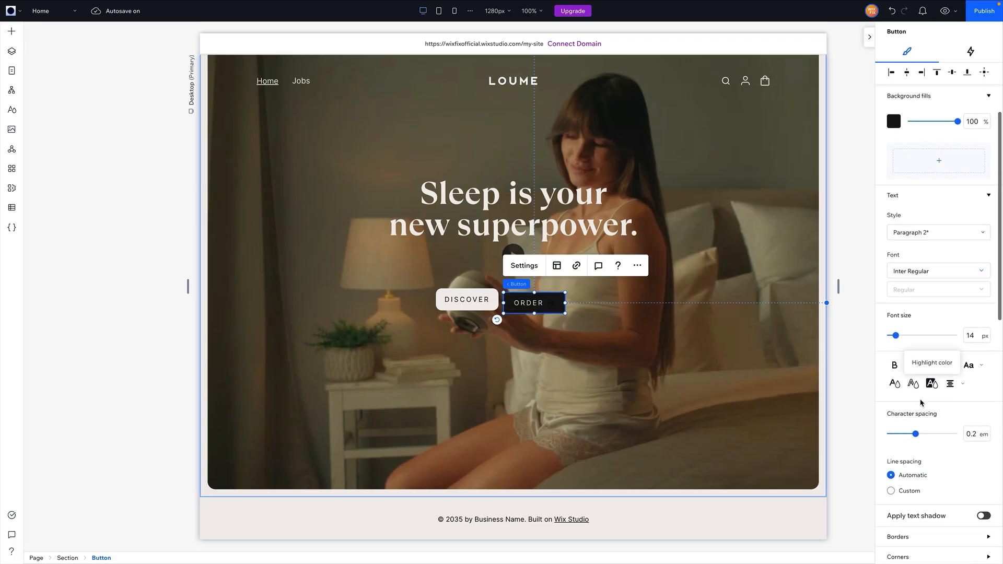
scroll(920, 403, down, 3)
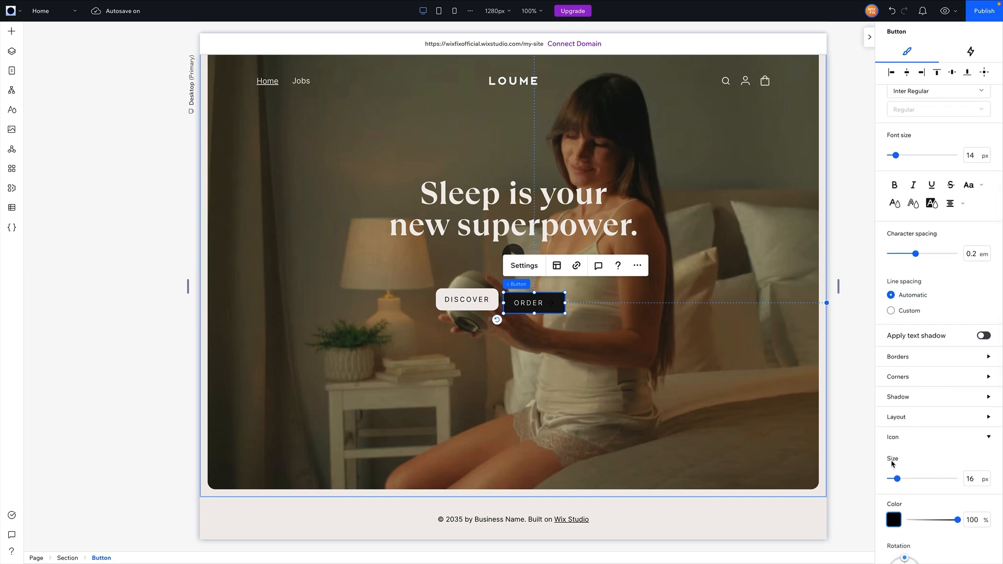
click(893, 518)
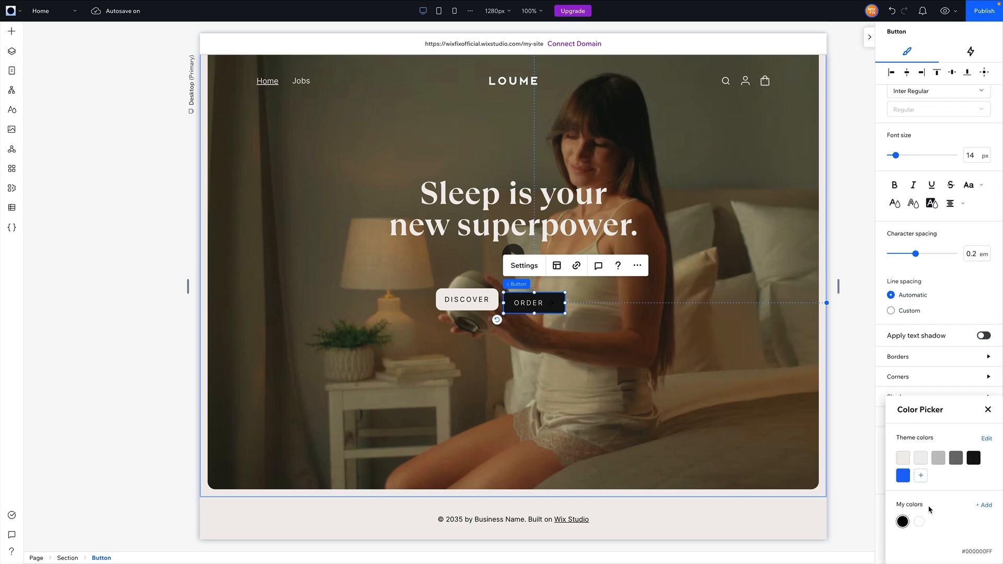
click(902, 457)
click(866, 389)
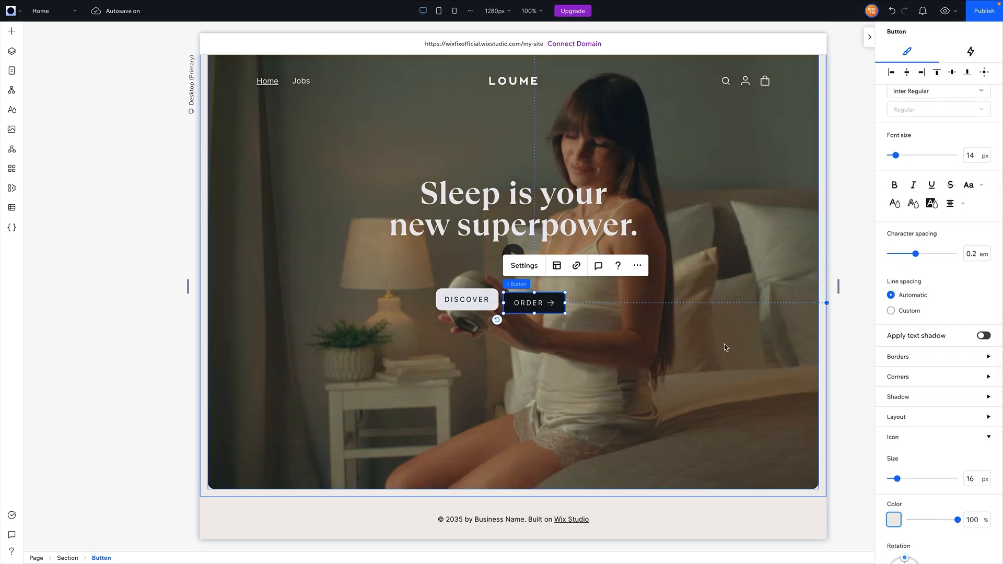
click(724, 344)
- Move the ORDER button level with the DISCOVER button and combine both buttons into a horizontal stack
click(544, 308)
drag(524, 305, 527, 302)
shift+click(484, 299)
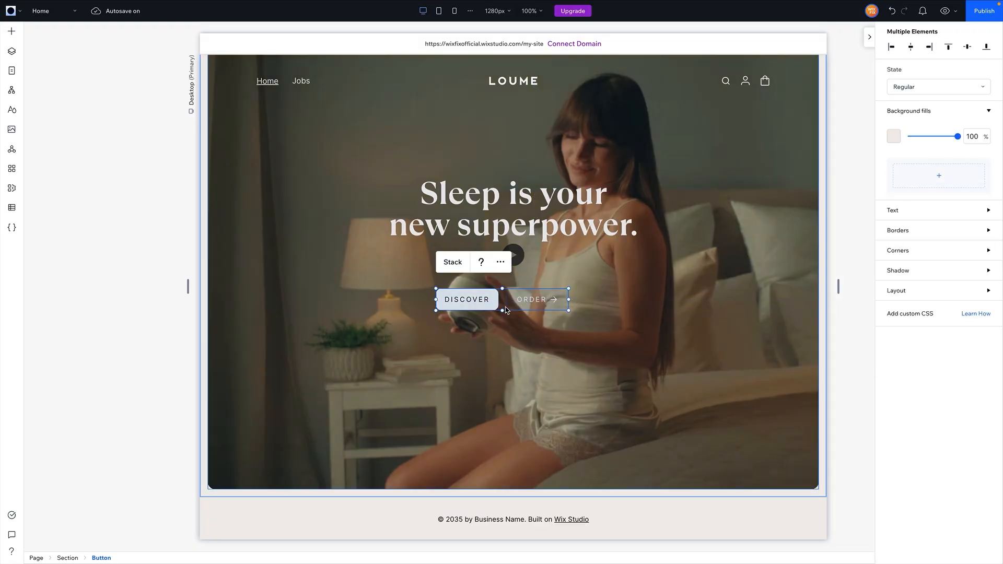
click(450, 262)
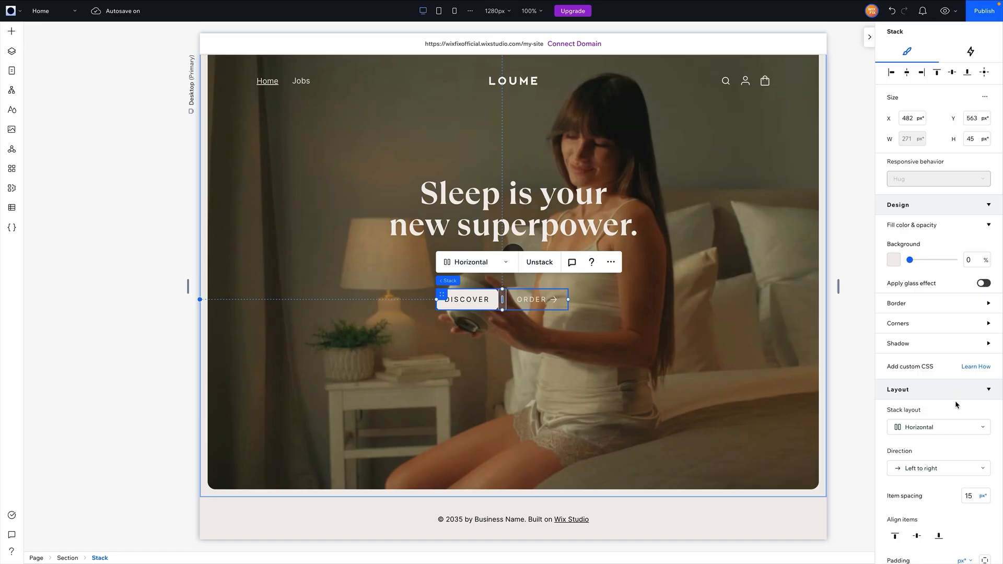
- Set the button stack's item spacing to 15 px and center the stack horizontally in the section
click(969, 496)
text(15p)
key(Return)
click(907, 76)
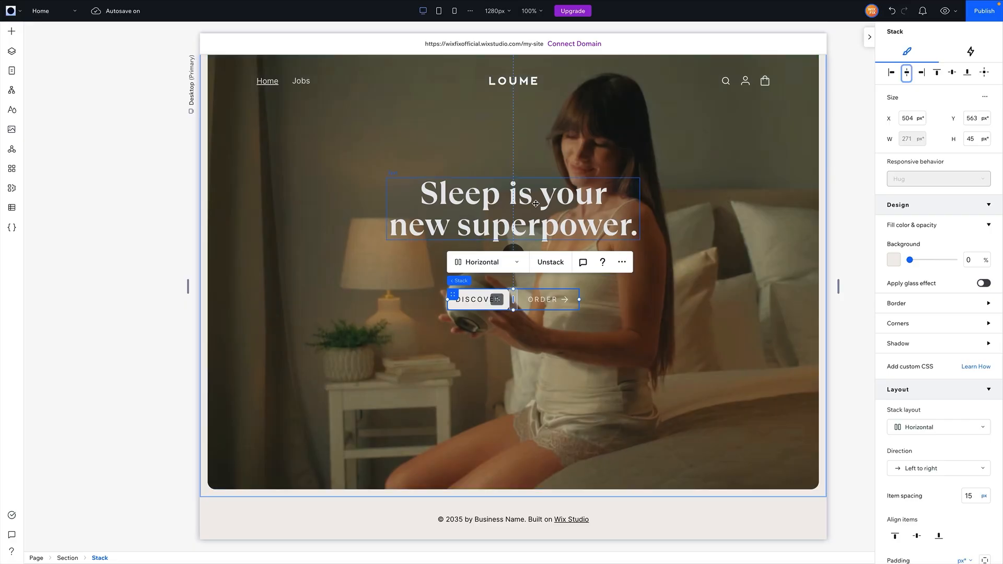
- Stack the headline and button stack vertically with 42 px item spacing and center the new stack in the section
shift+click(494, 206)
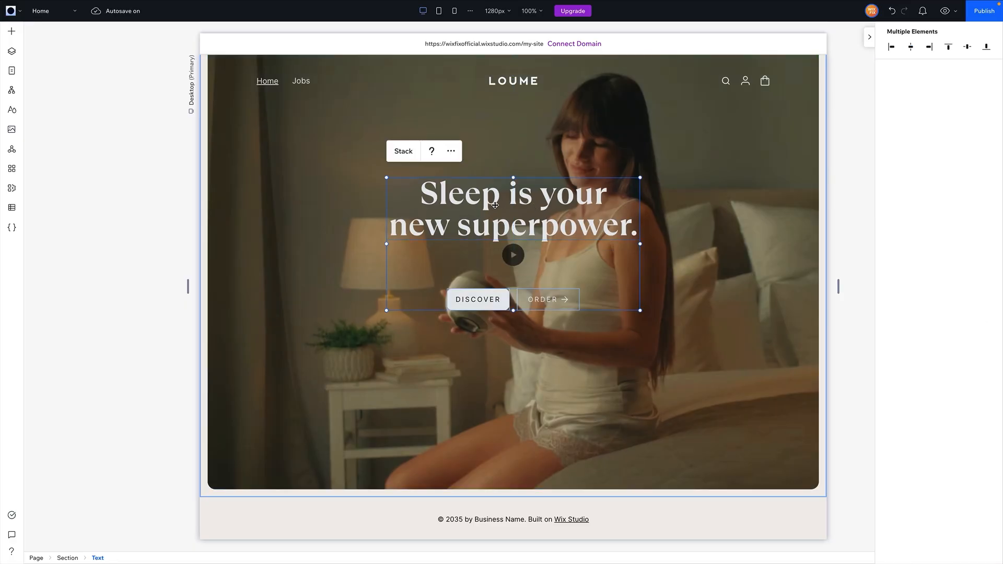
click(404, 152)
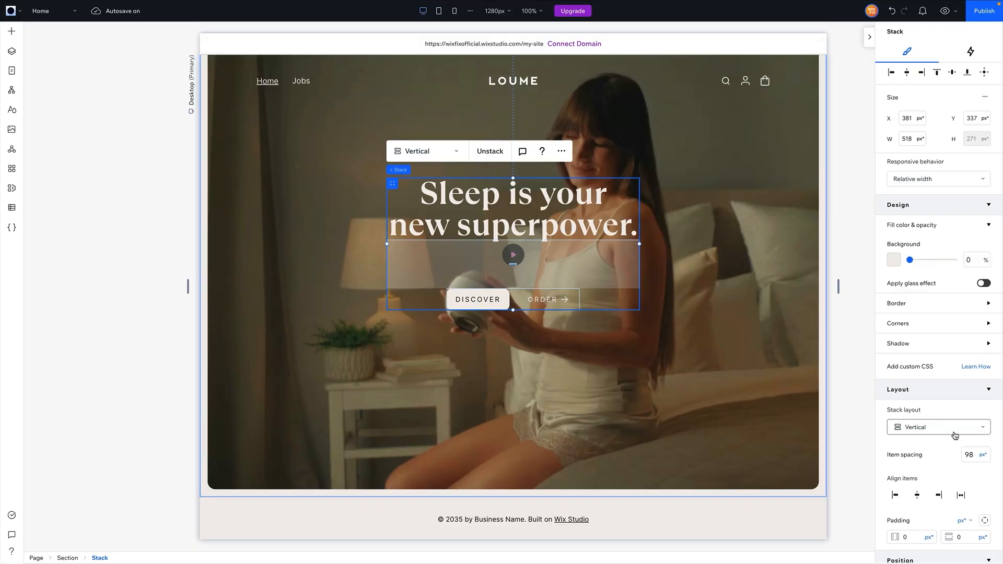
click(968, 453)
text(42)
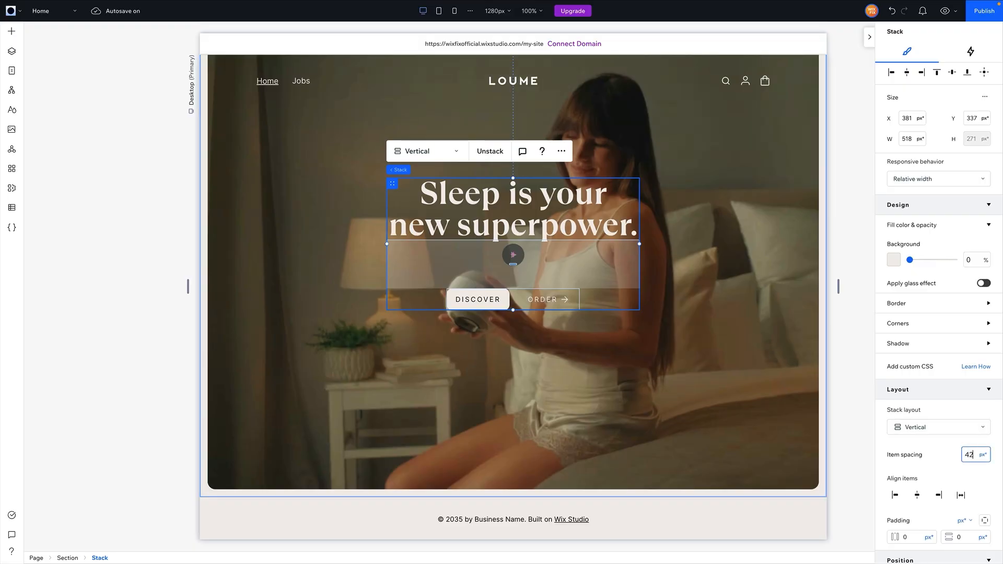
text(px)
key(Return)
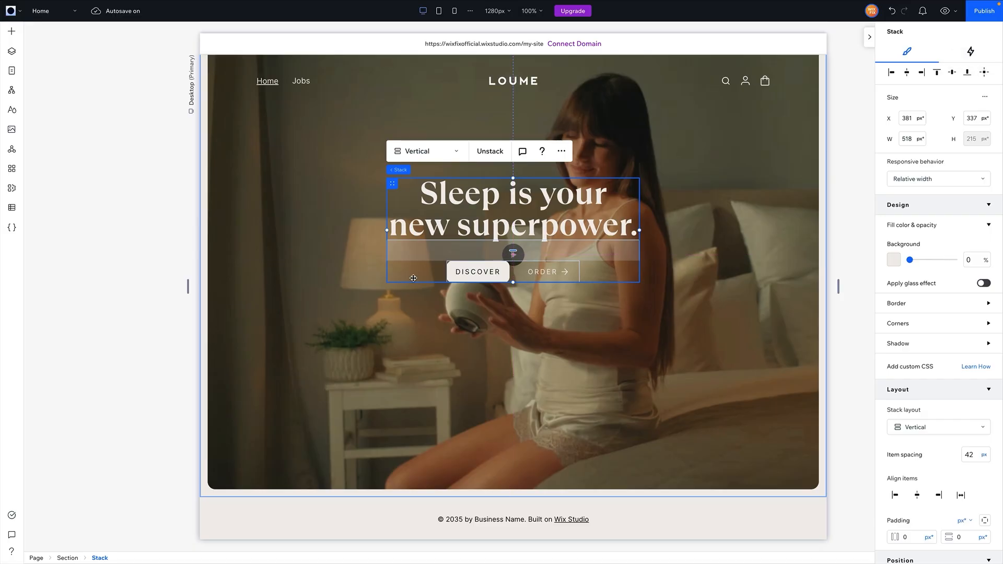
click(985, 73)
click(837, 235)
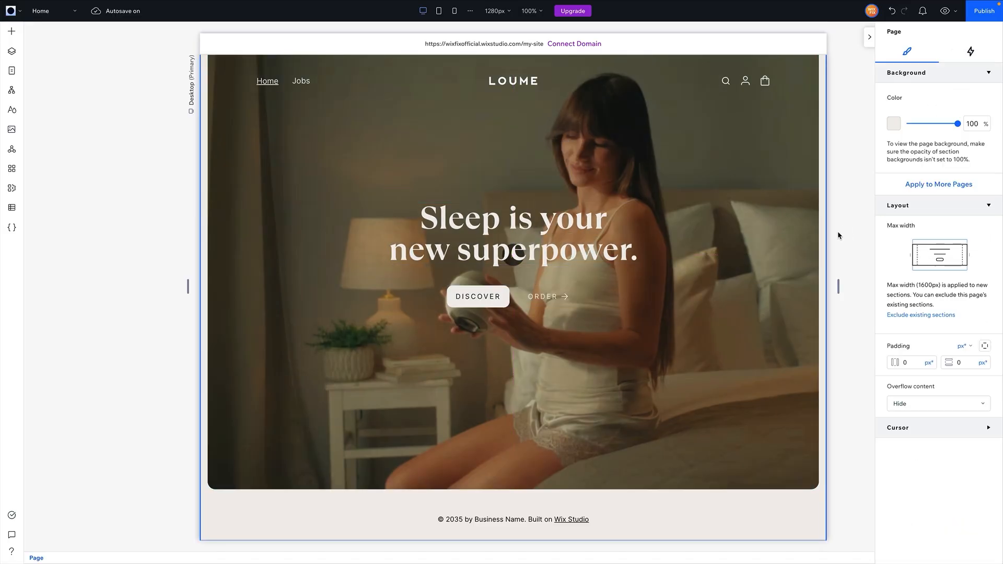
- Preview the hero section on desktop, return to editing and dismiss the publish prompt with Don't ask again enabled
key(ctrl+p)
scroll(705, 303, down, 2)
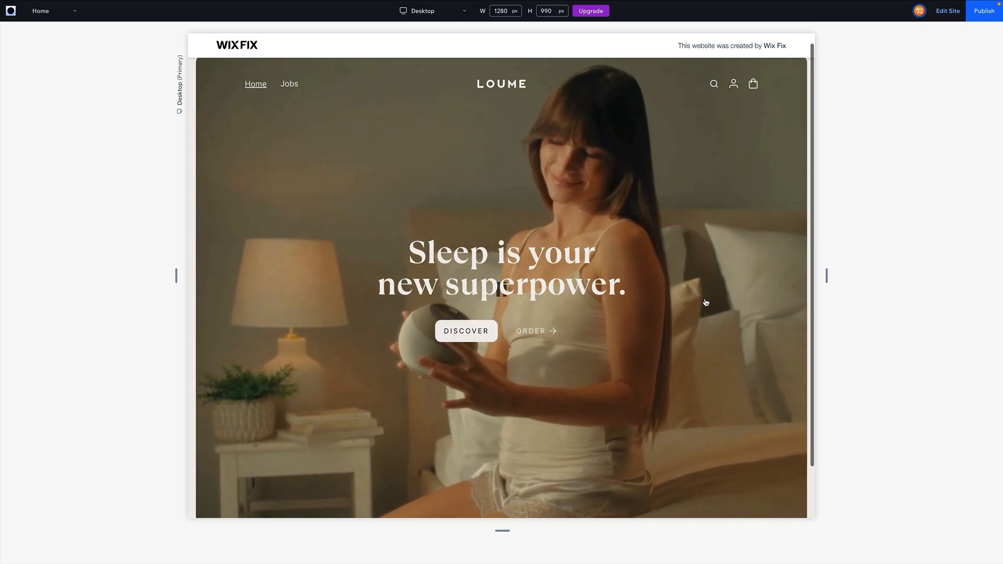
scroll(705, 303, up, 2)
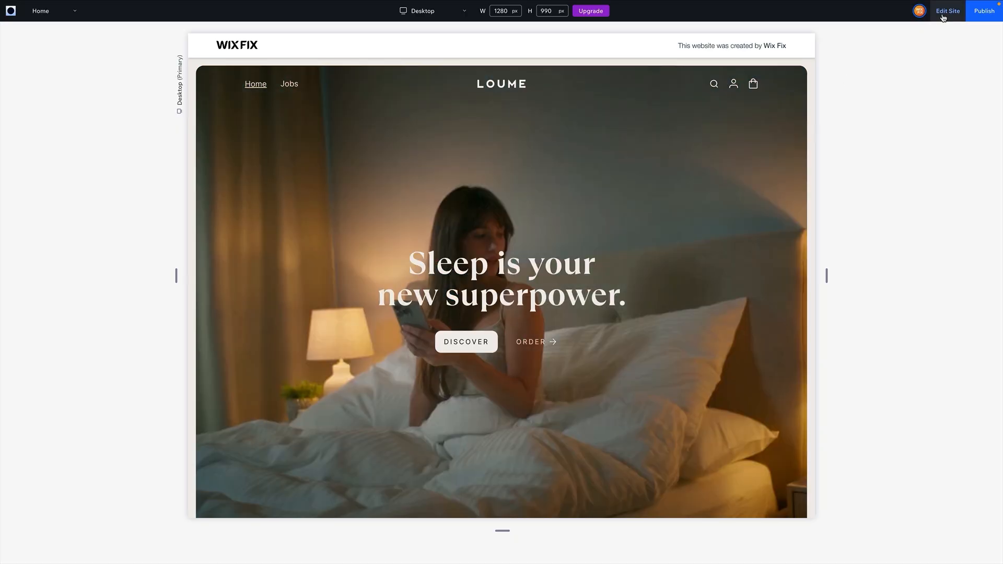
click(947, 11)
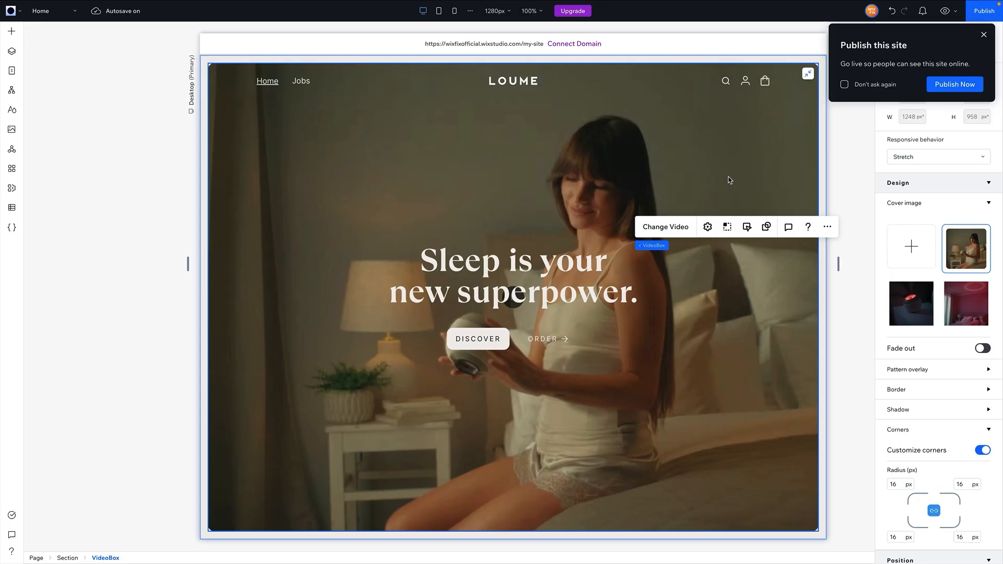
click(860, 85)
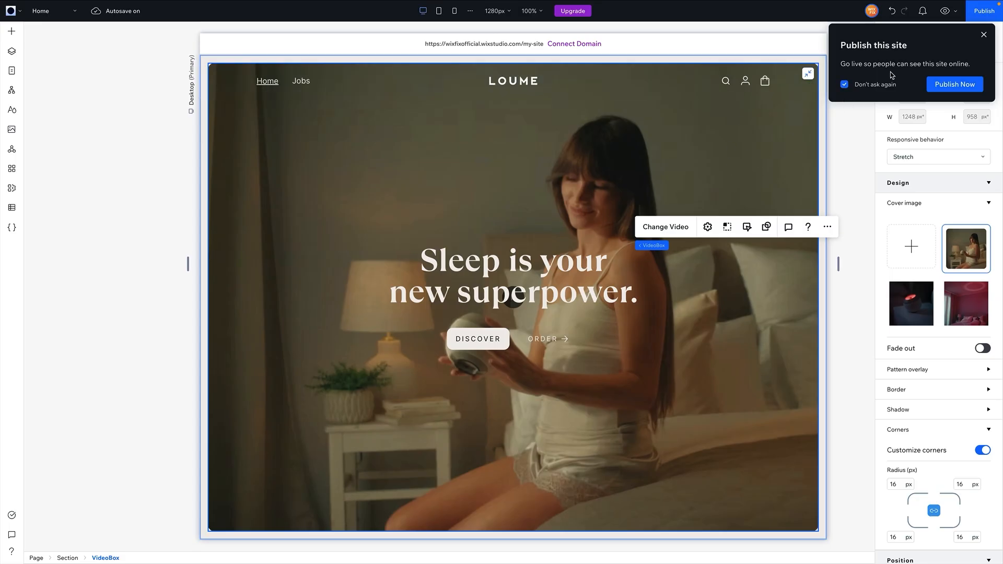
click(983, 35)
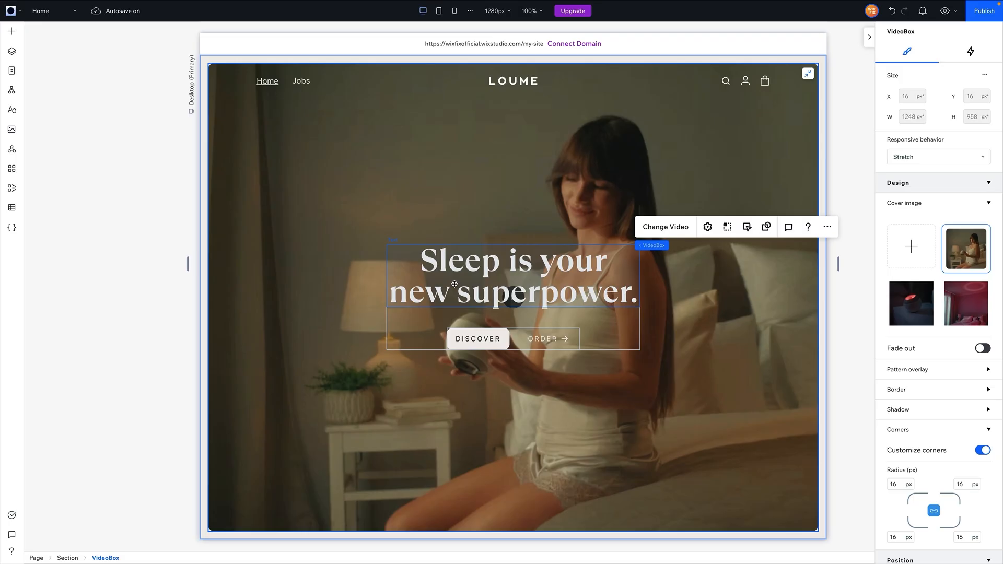
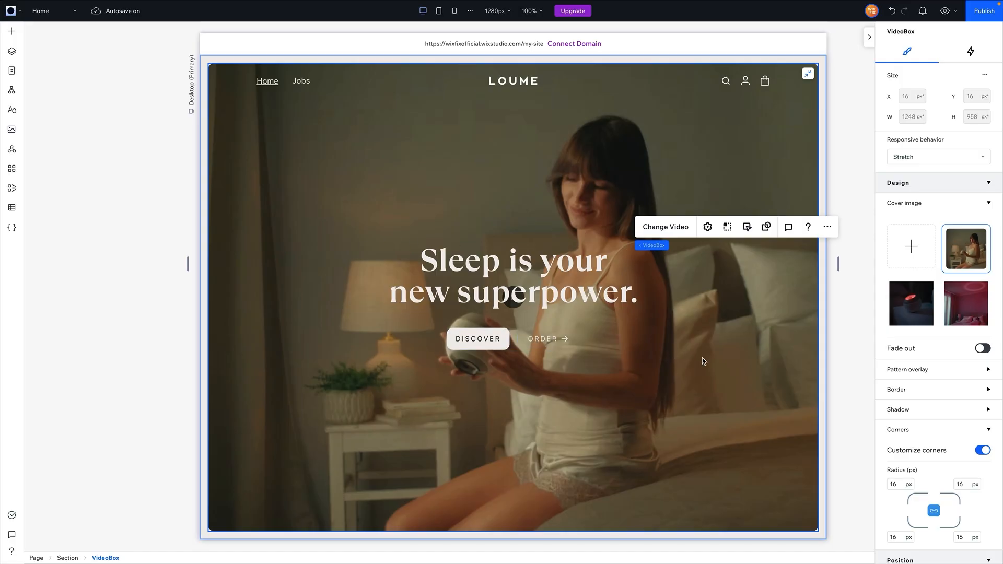
- Remove the video box's stretch and place the video box in a container
click(807, 73)
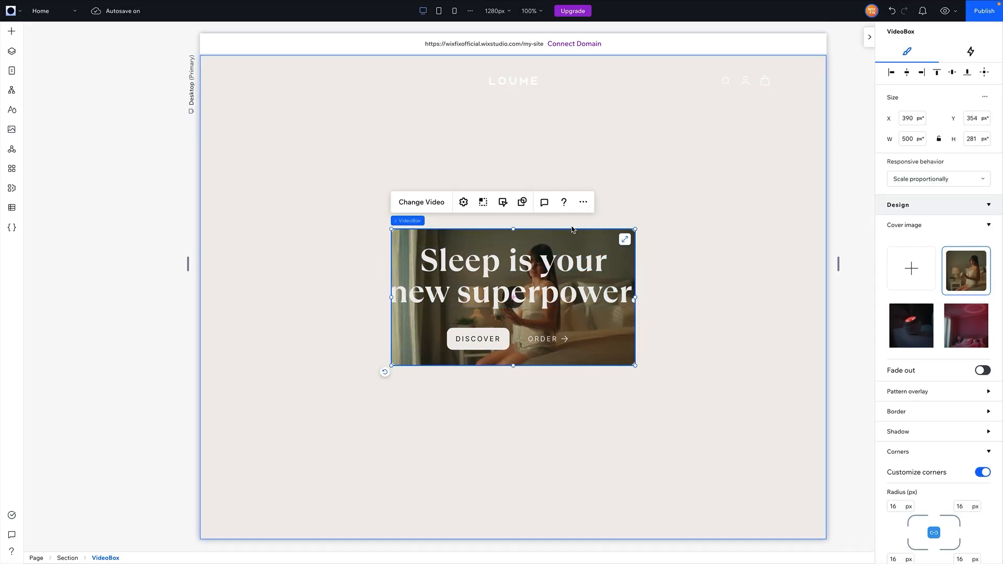
click(583, 202)
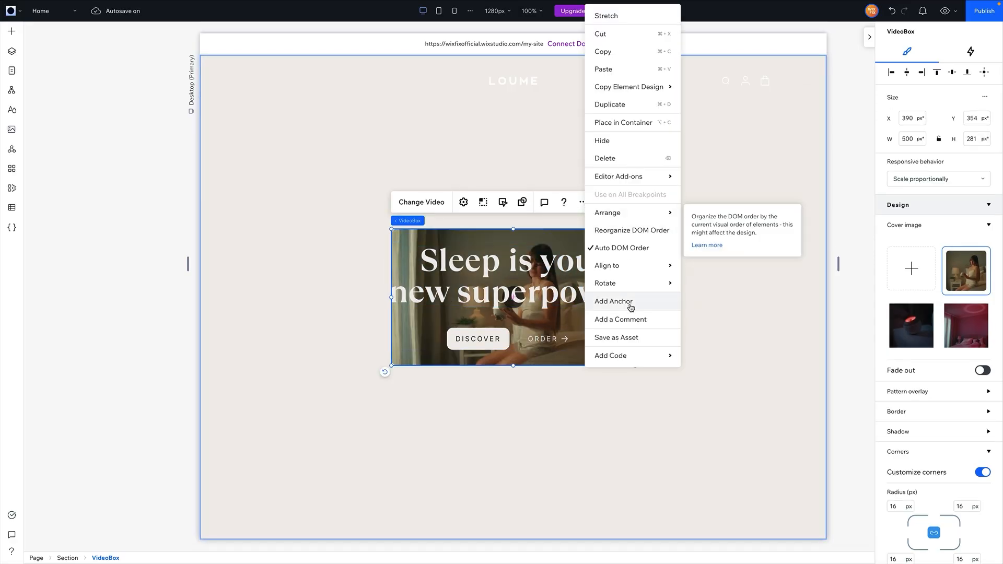
click(629, 128)
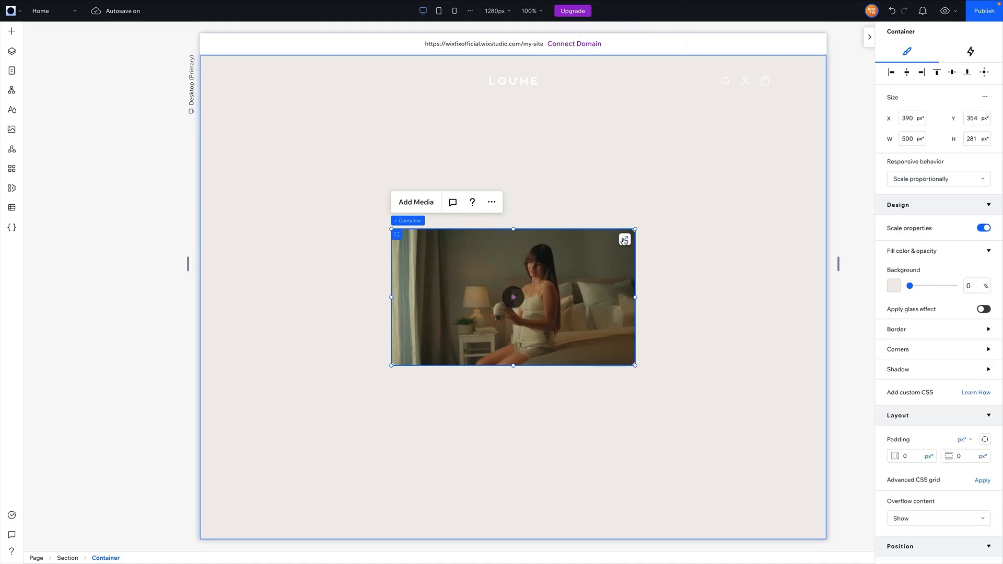
- Stretch the video's container across the section and set its margins to 16 on all sides, measured in Pixels (px)
click(624, 240)
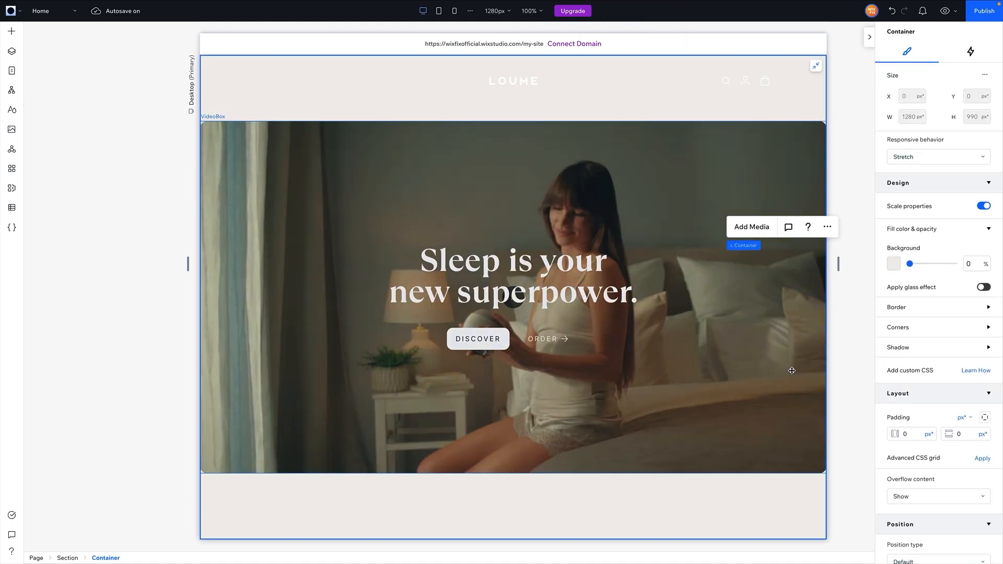
scroll(918, 340, down, 5)
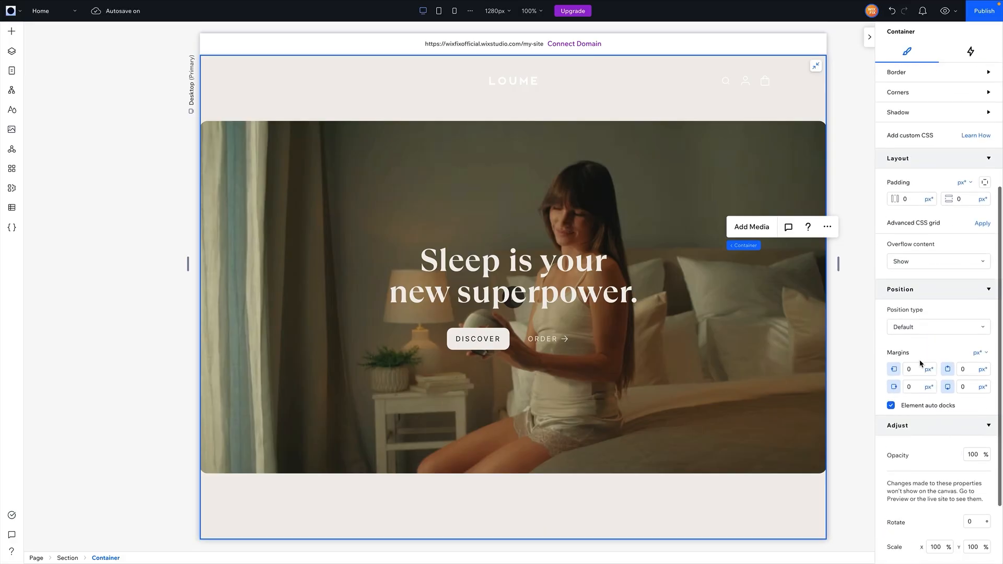
click(916, 371)
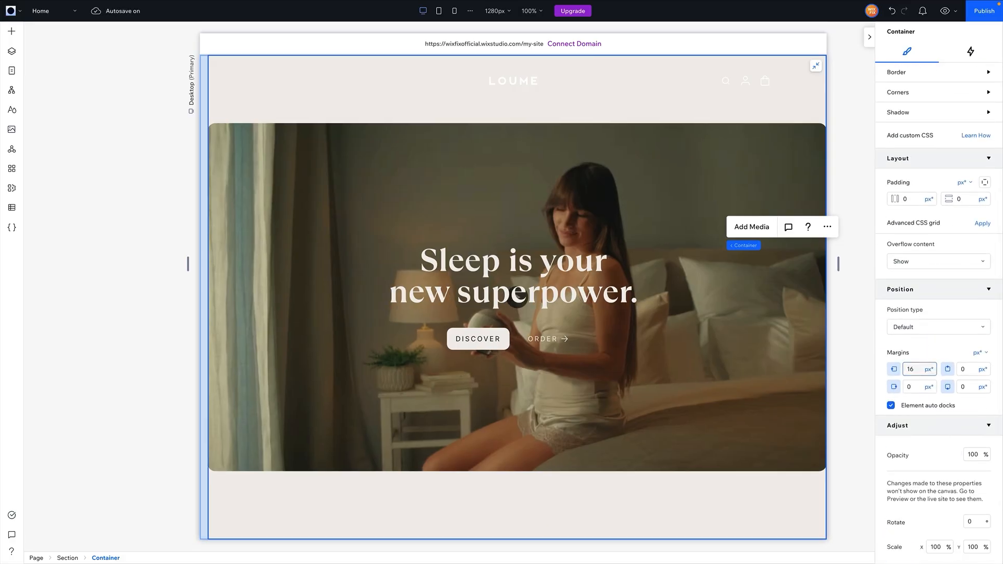
click(918, 386)
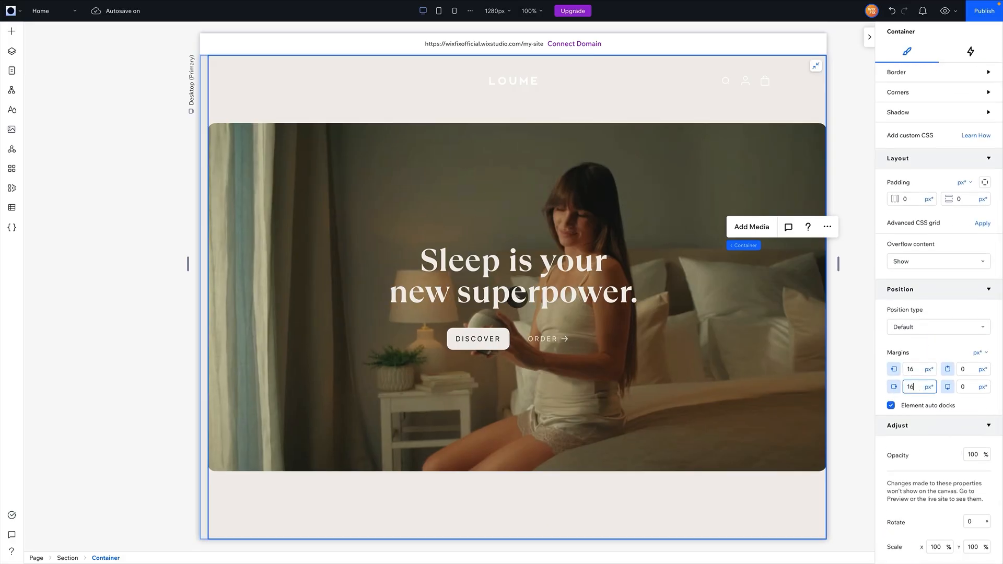
text(16)
key(Tab)
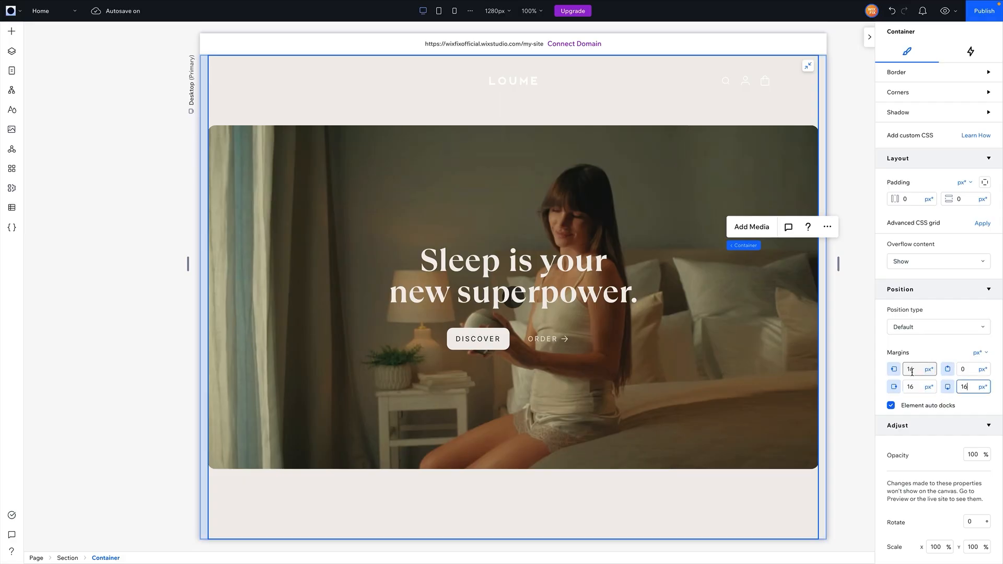
click(974, 371)
text(16)
key(Return)
click(978, 352)
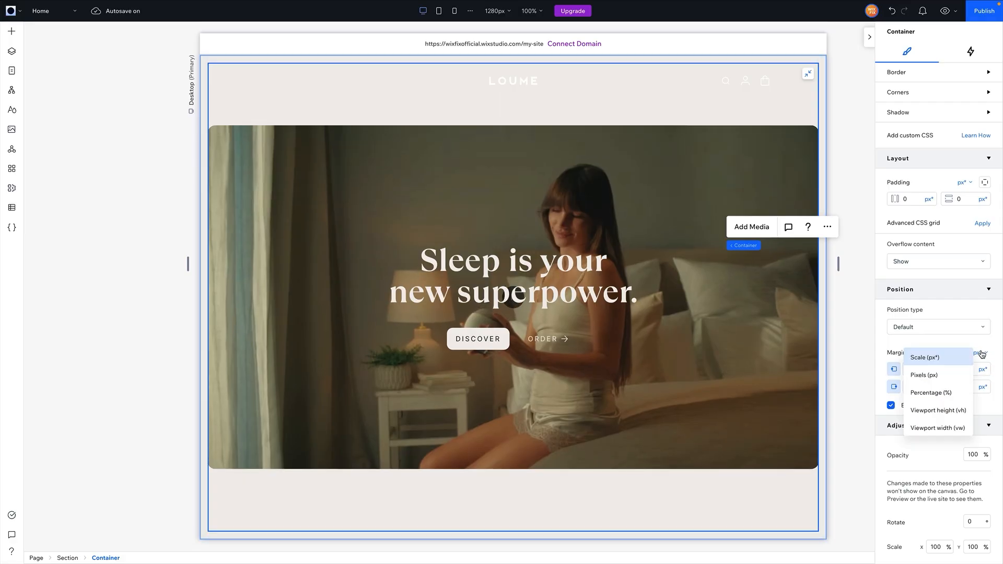
click(956, 372)
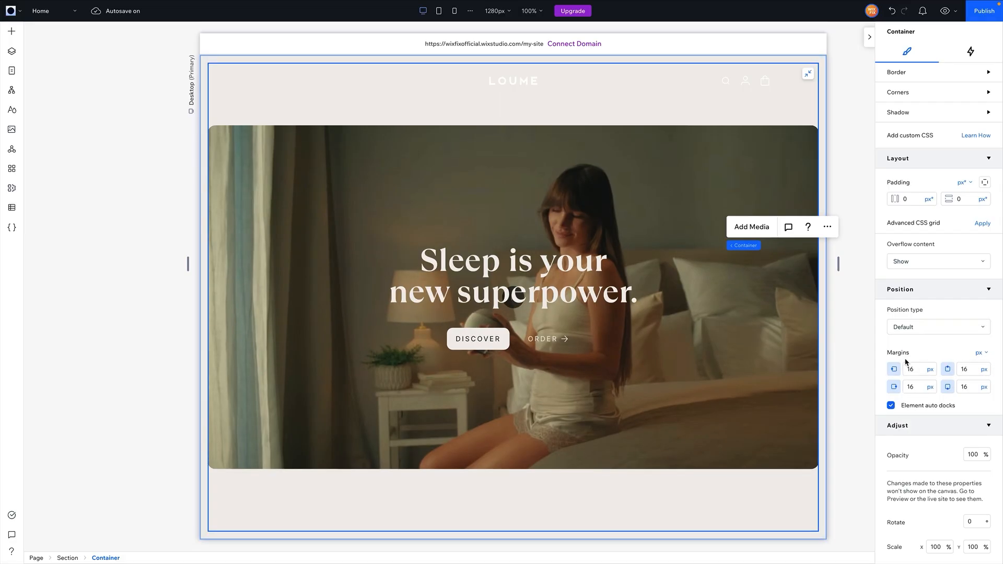
- Stretch the video box to fill its container and turn off the video box's custom corners
click(583, 186)
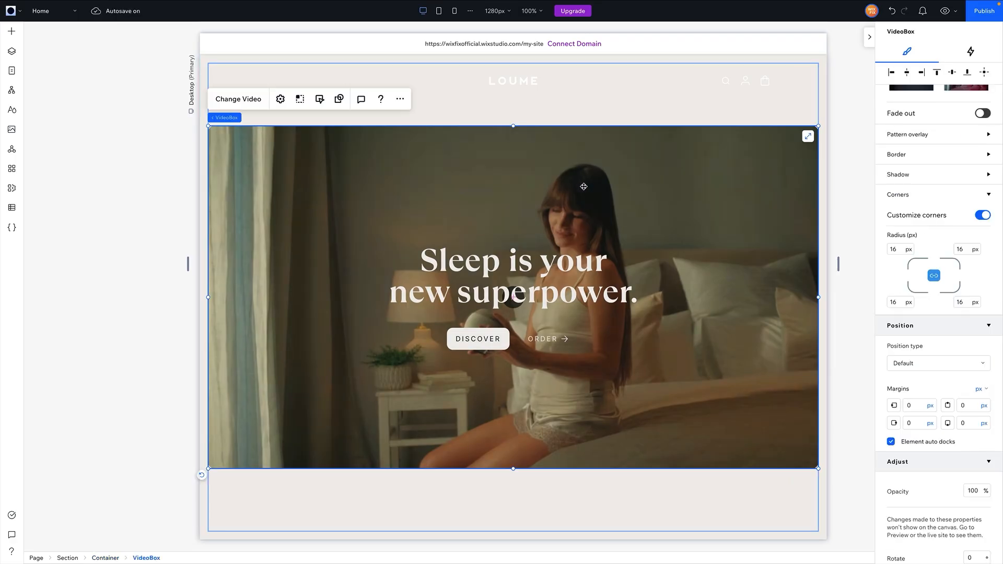
click(808, 137)
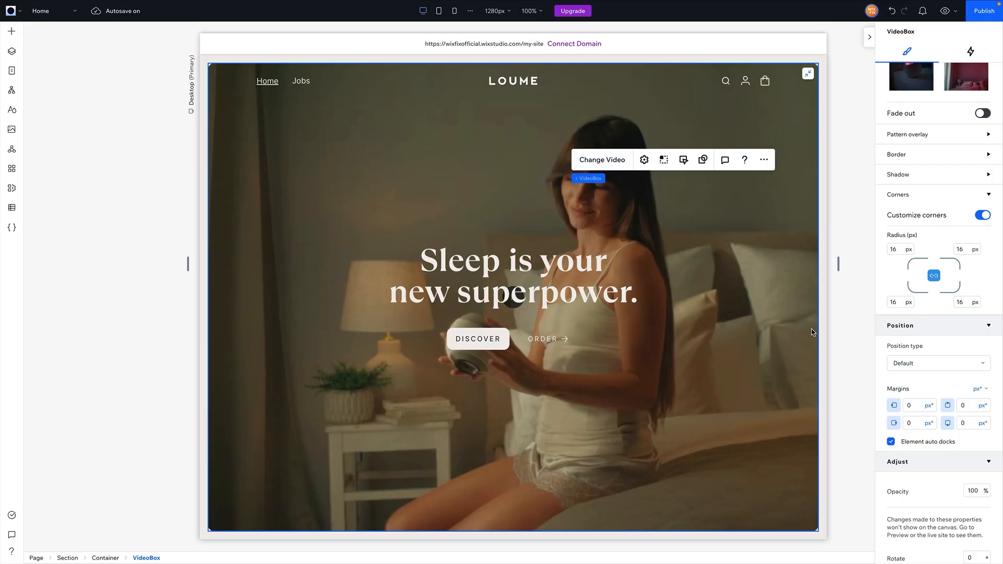
click(982, 215)
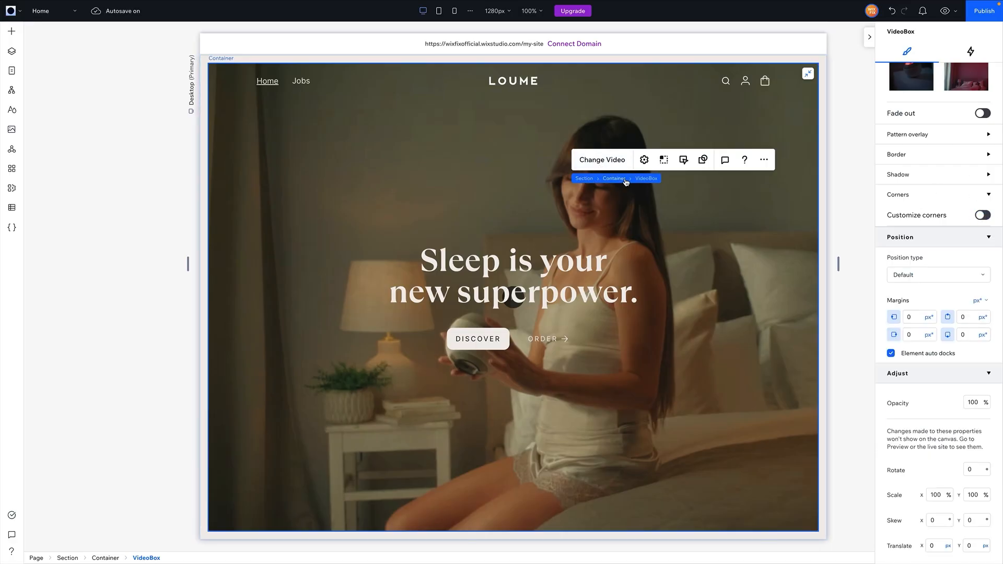
- Round all four corners of the video's container with a 16 px radius and turn off its Scale properties
click(620, 179)
scroll(918, 163, up, 3)
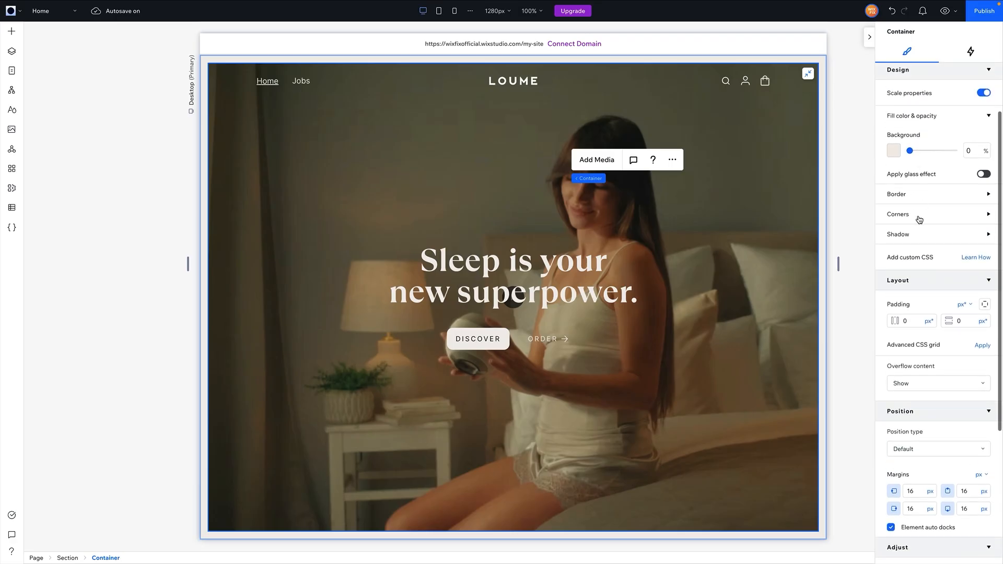
click(918, 217)
click(895, 246)
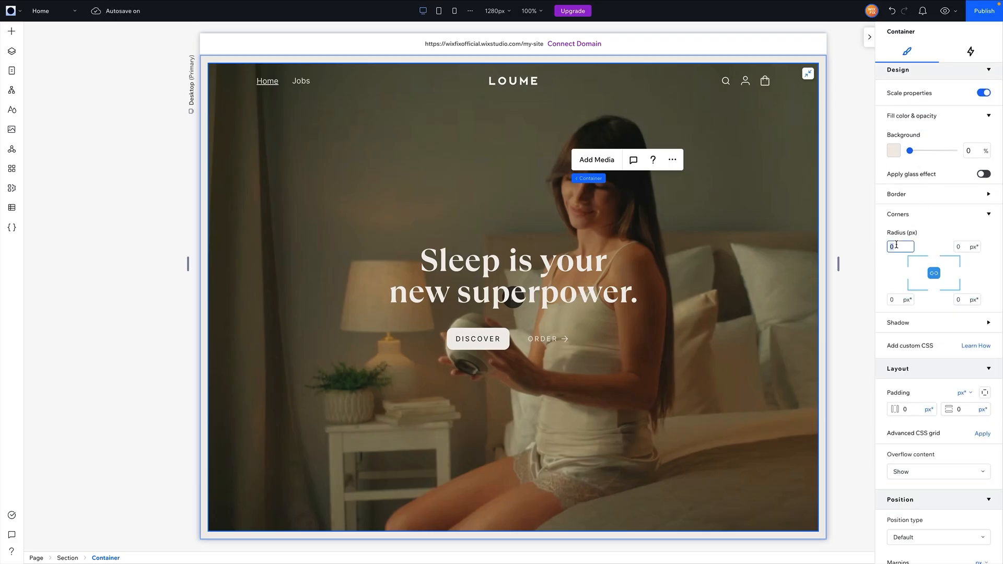
text(16)
key(Return)
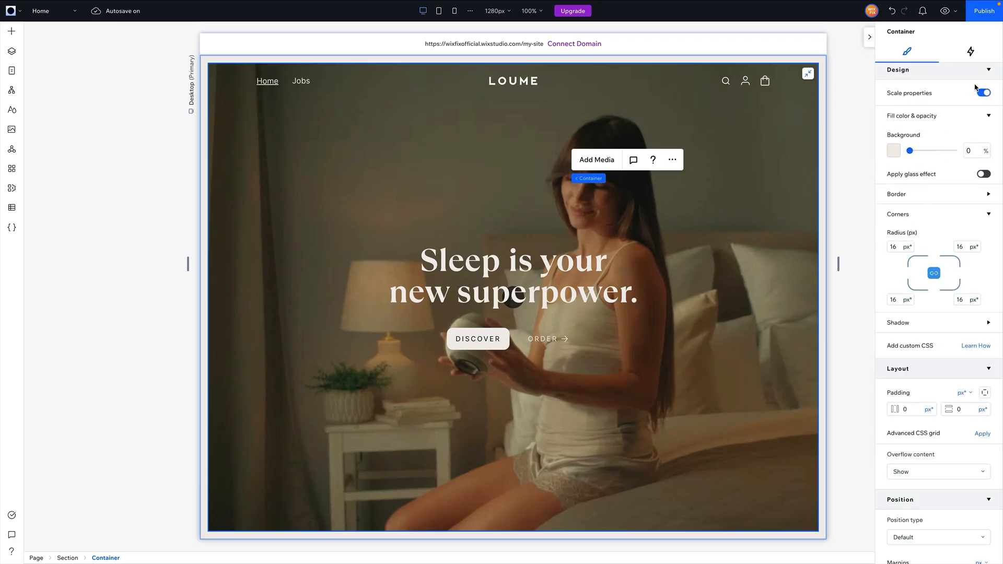
click(984, 93)
- Set the container's overflow content to Hide so the video is clipped to the rounded corners
scroll(918, 357, down, 2)
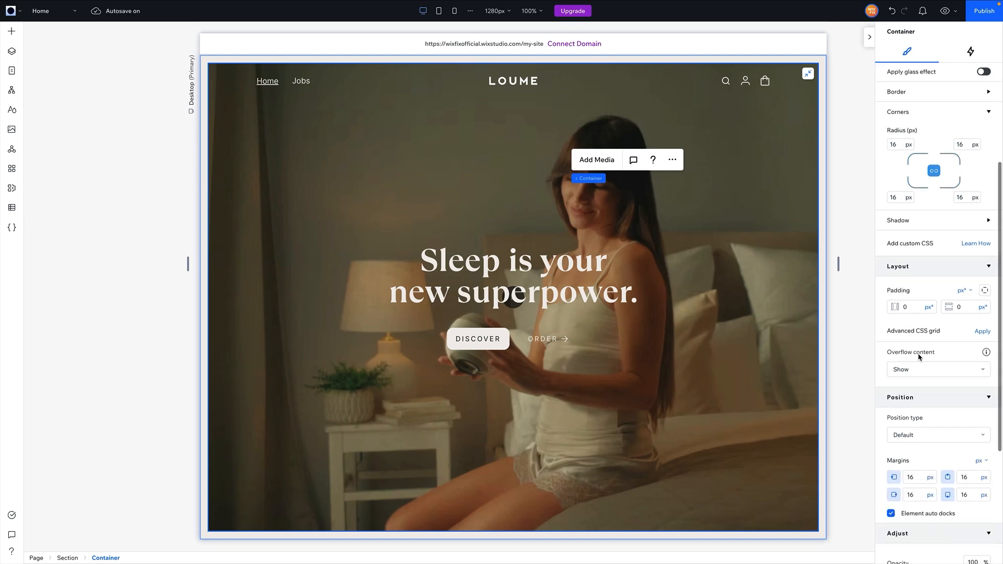
click(918, 368)
click(915, 388)
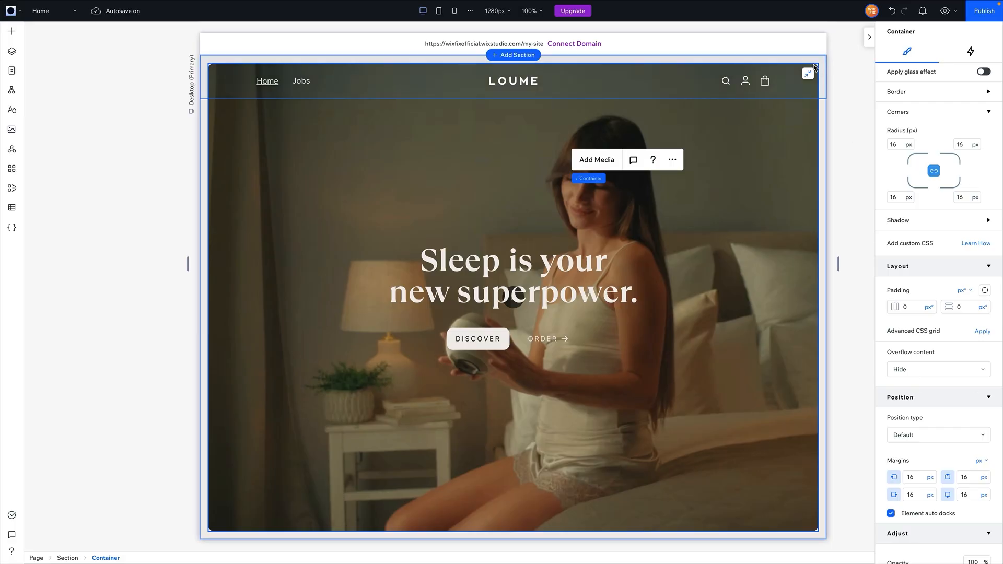
- Fill the container's background with the near-black theme color #121212
scroll(935, 251, up, 4)
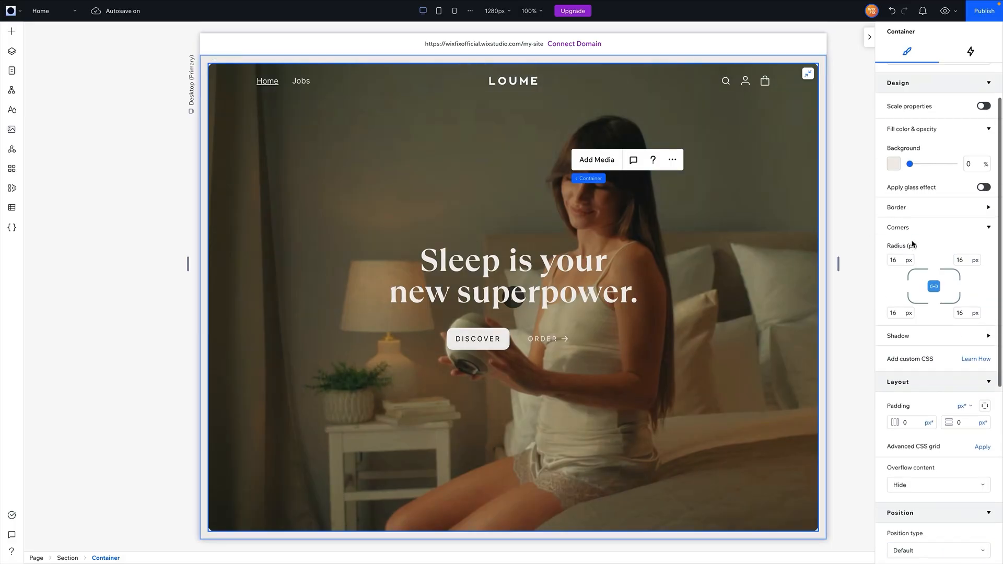
click(893, 264)
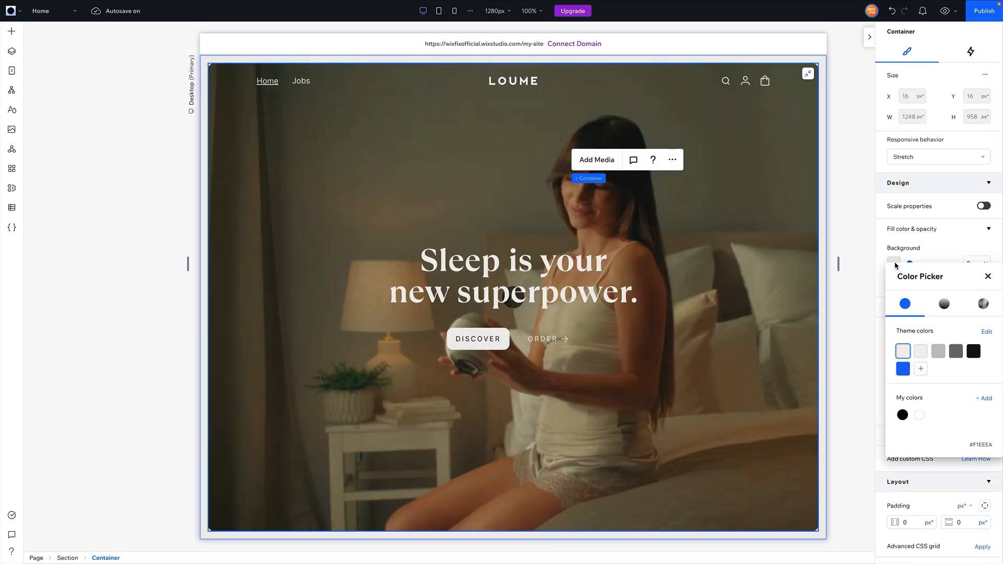
click(973, 351)
click(944, 241)
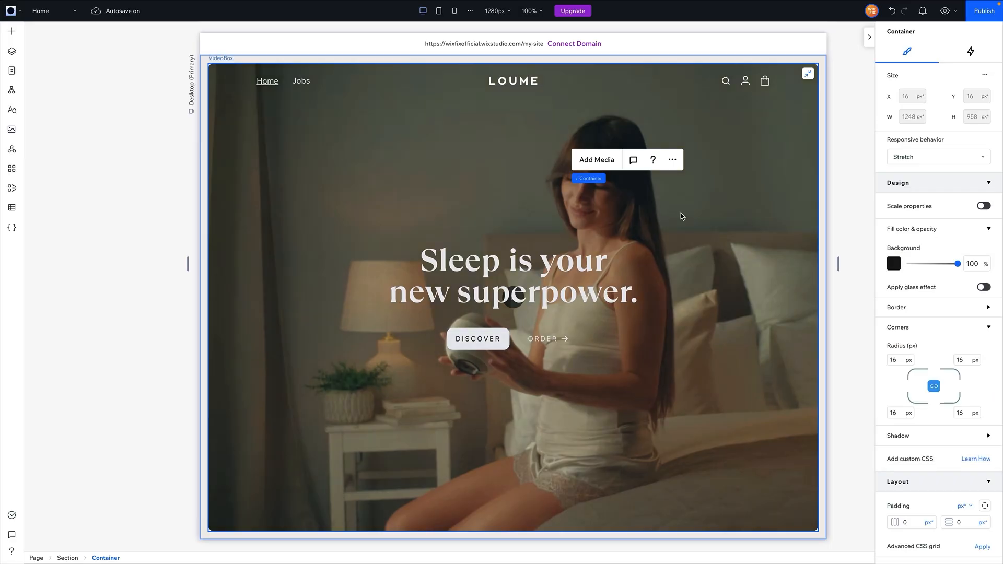
- Set the video box's opacity to 70% so the dark container background dims the video
click(626, 212)
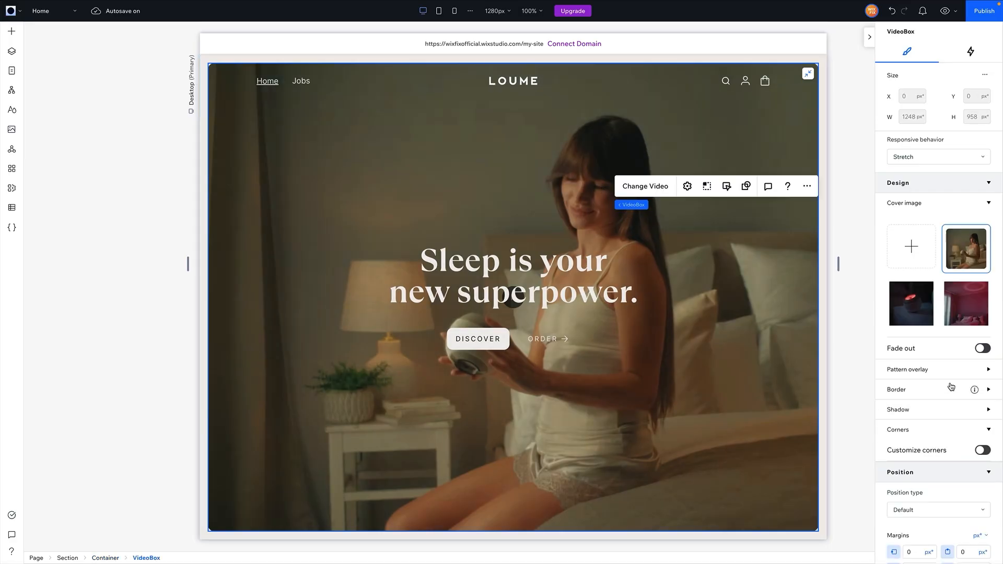
scroll(949, 383, down, 5)
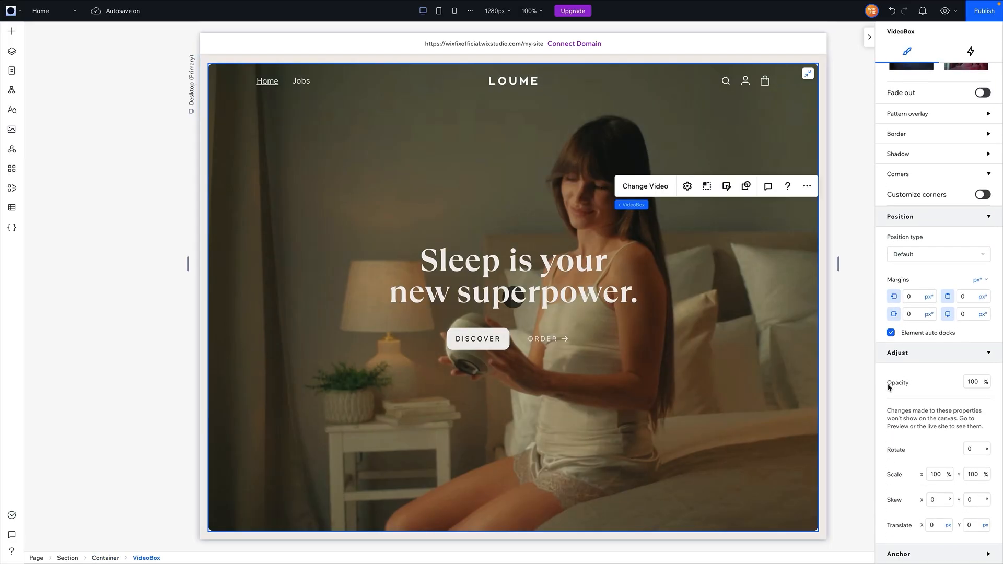
click(977, 386)
text(70)
key(Return)
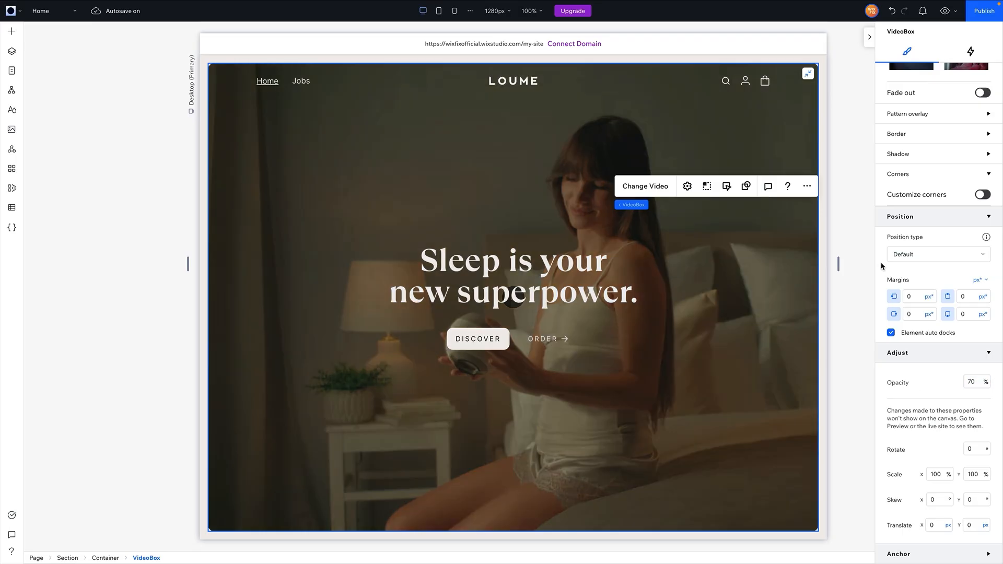
click(859, 261)
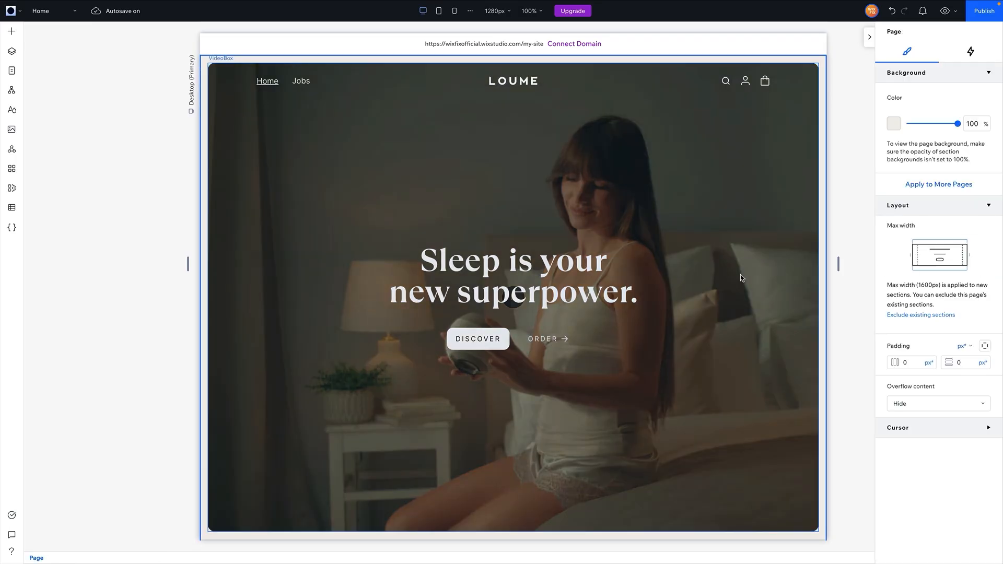
- Temporarily unstretch the video box to reveal the container background behind it, and stretch it again
click(735, 166)
click(809, 75)
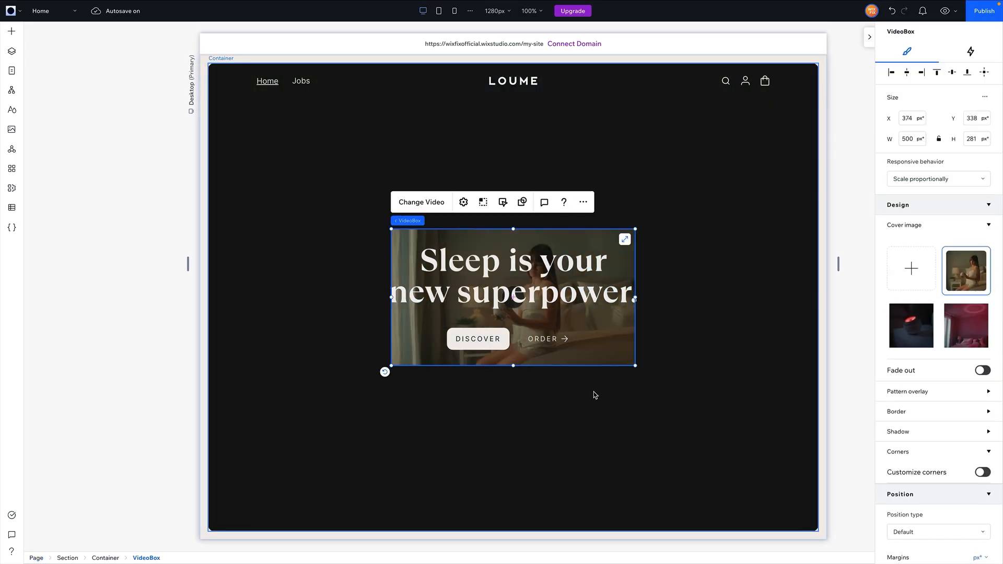
click(625, 239)
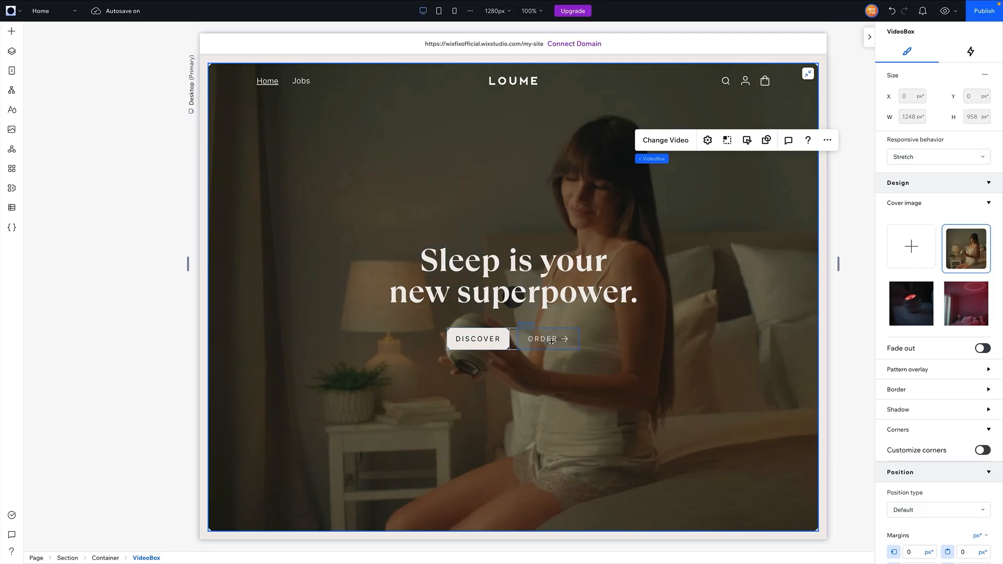
- Insert the saved _Empty Section asset between the hero section and the footer
scroll(679, 308, down, 1)
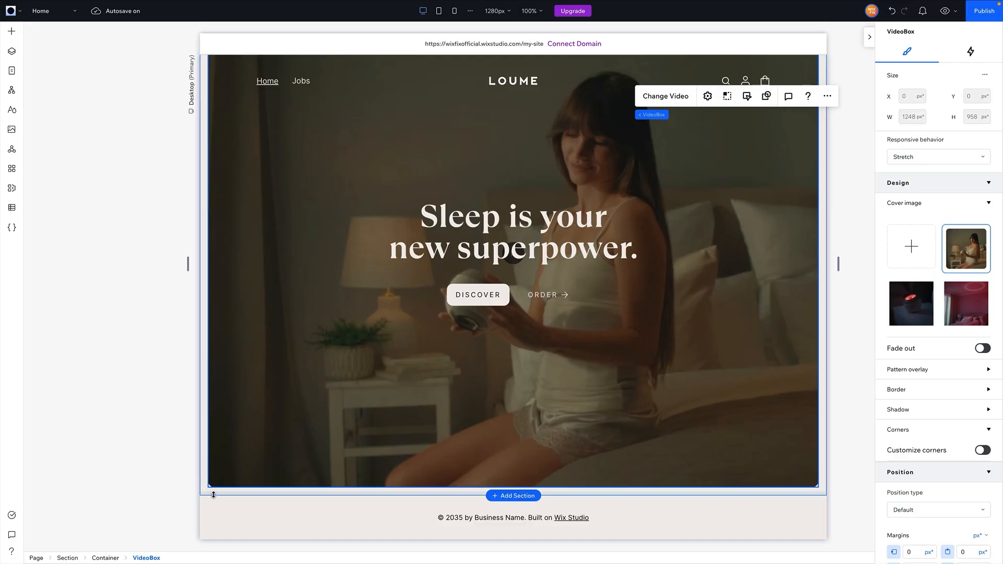
click(14, 35)
click(46, 75)
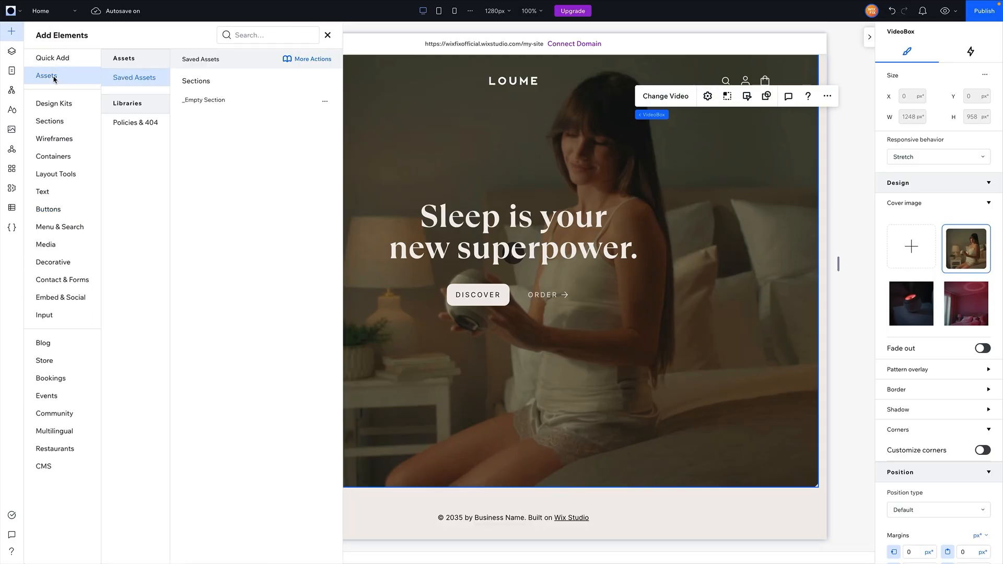
drag(212, 149, 445, 467)
- Apply a 1x2 grid layout to the new section's inner container and set its vertical gap to 6.4 vh
click(525, 365)
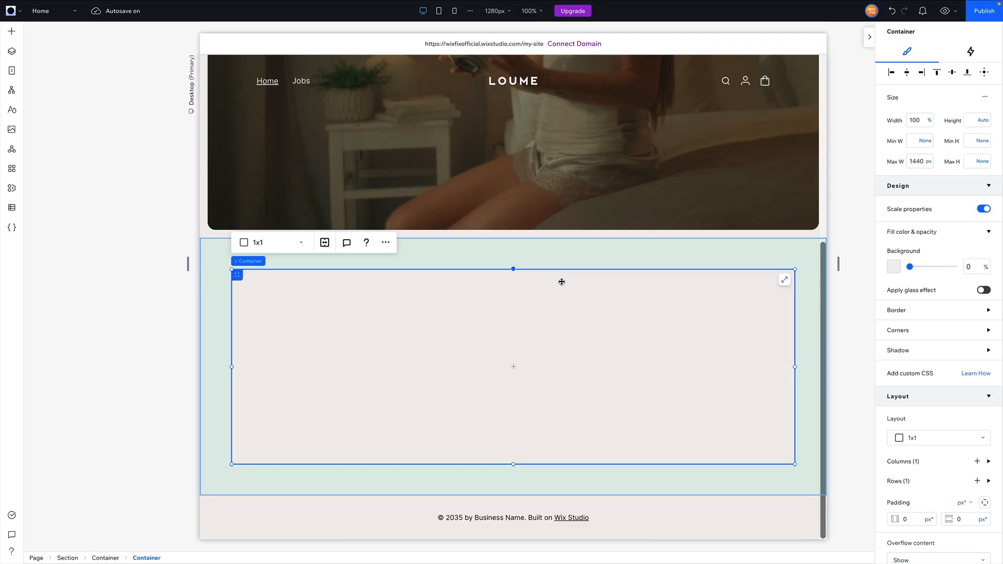
click(595, 258)
click(584, 319)
click(256, 243)
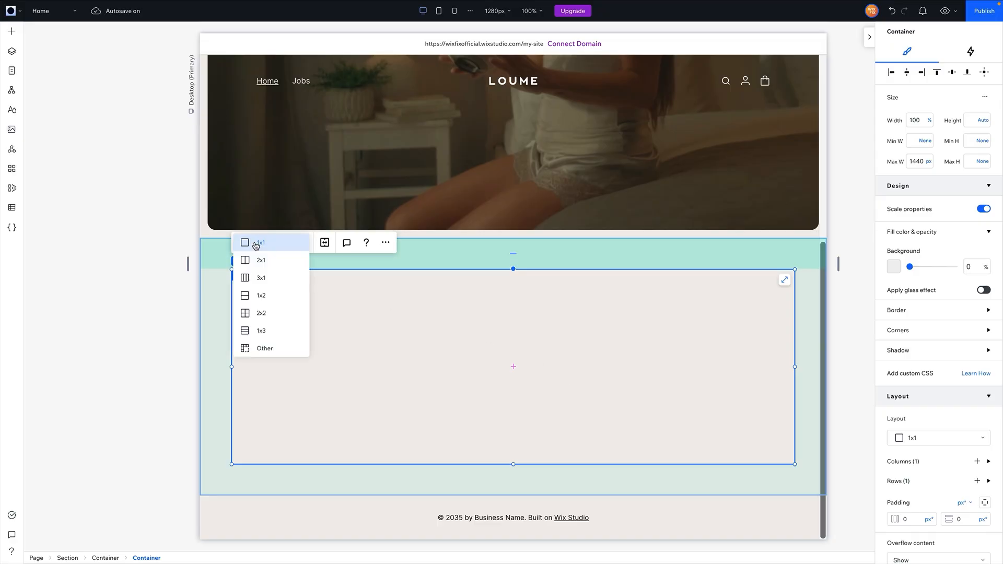
click(262, 296)
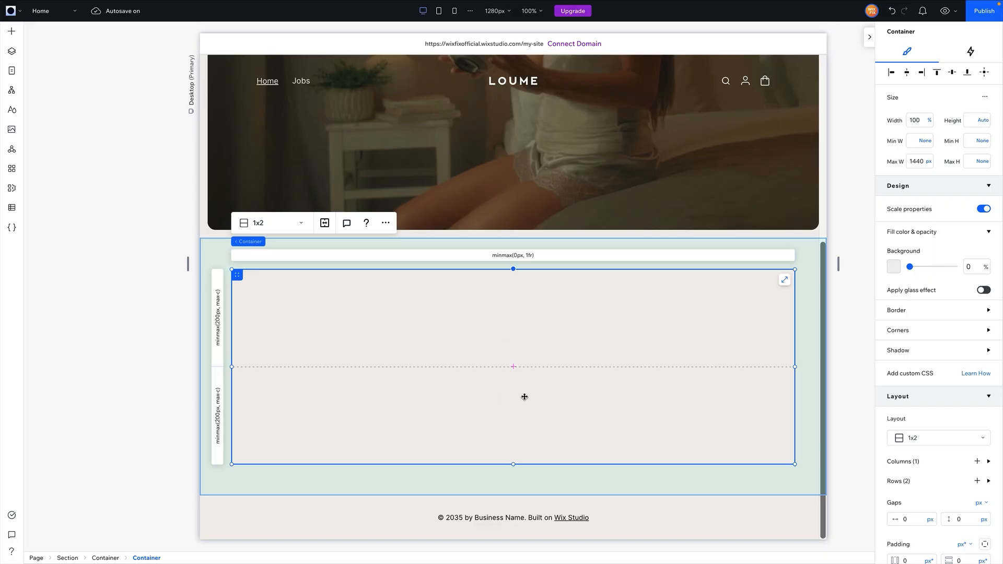
scroll(969, 517, down, 2)
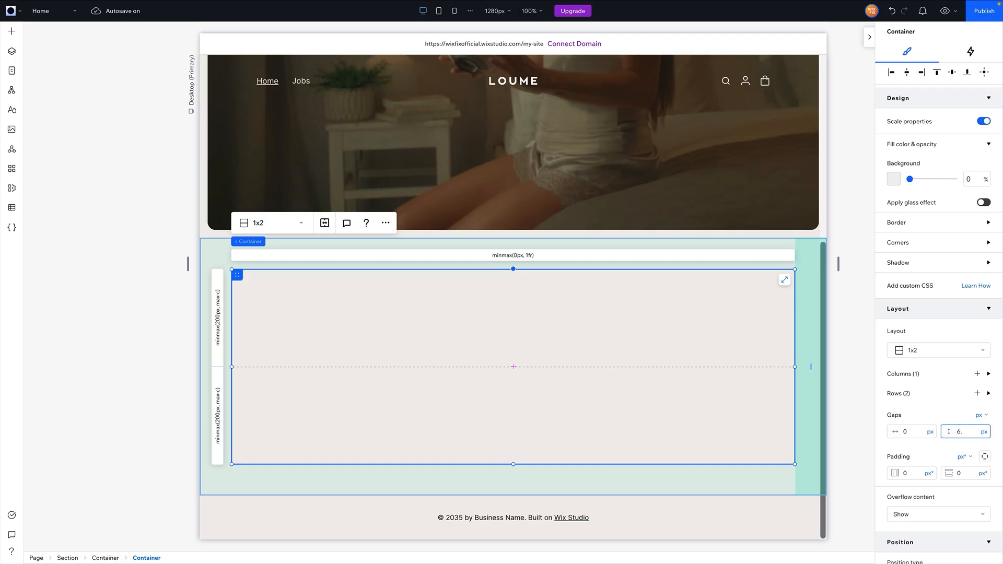
key(Return)
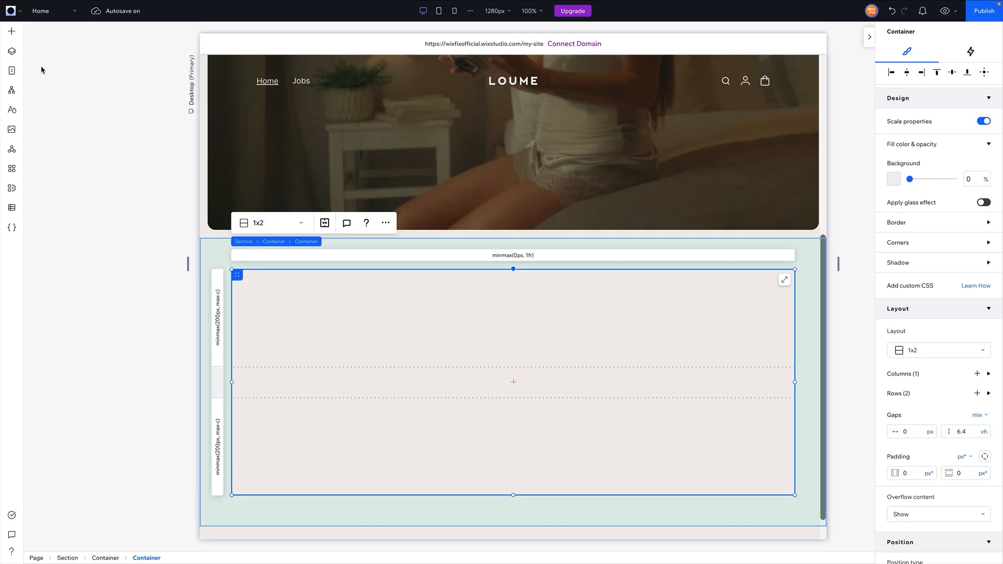
- Add a Heading 6 text element to the upper grid cell of the new section's container
click(11, 31)
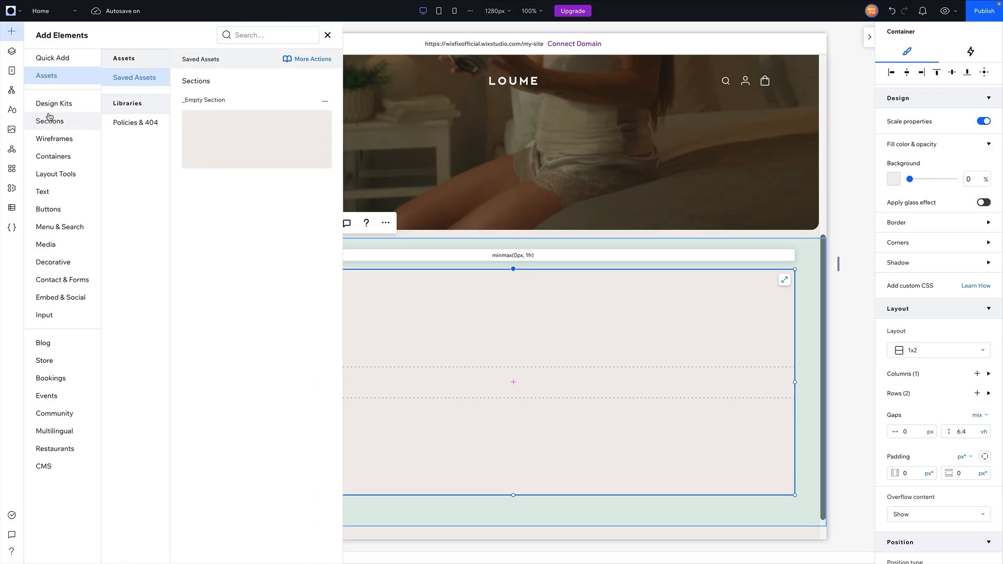
click(54, 200)
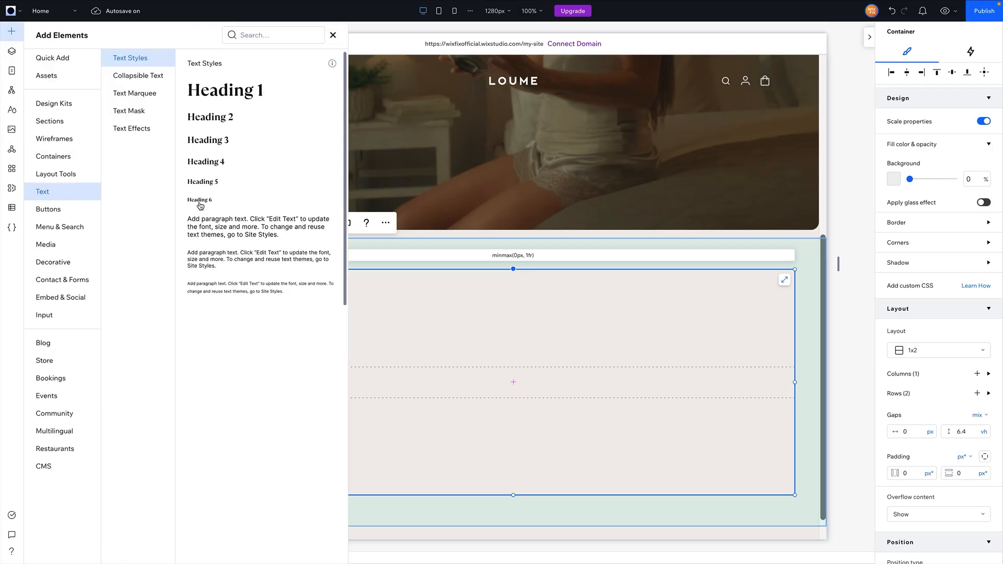
drag(200, 203, 480, 336)
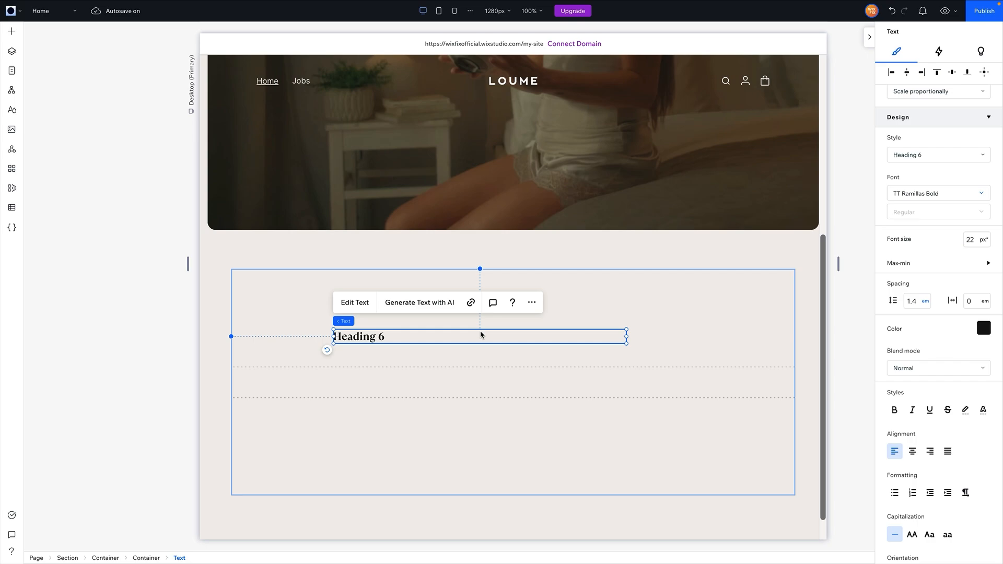
- Edit the Heading 6 site text style to use Inter Regular at 16 px with text scaling turned off
click(11, 109)
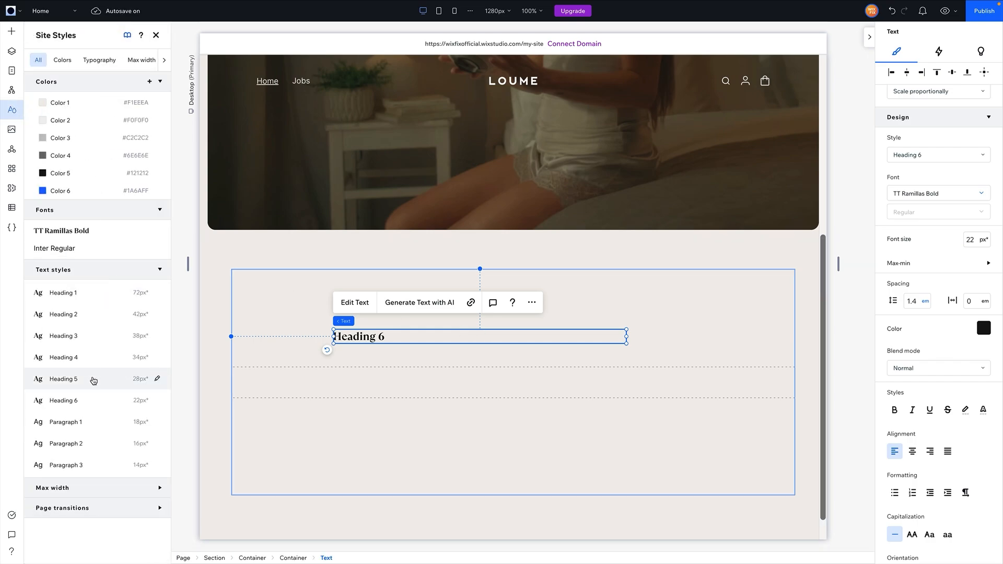
click(85, 406)
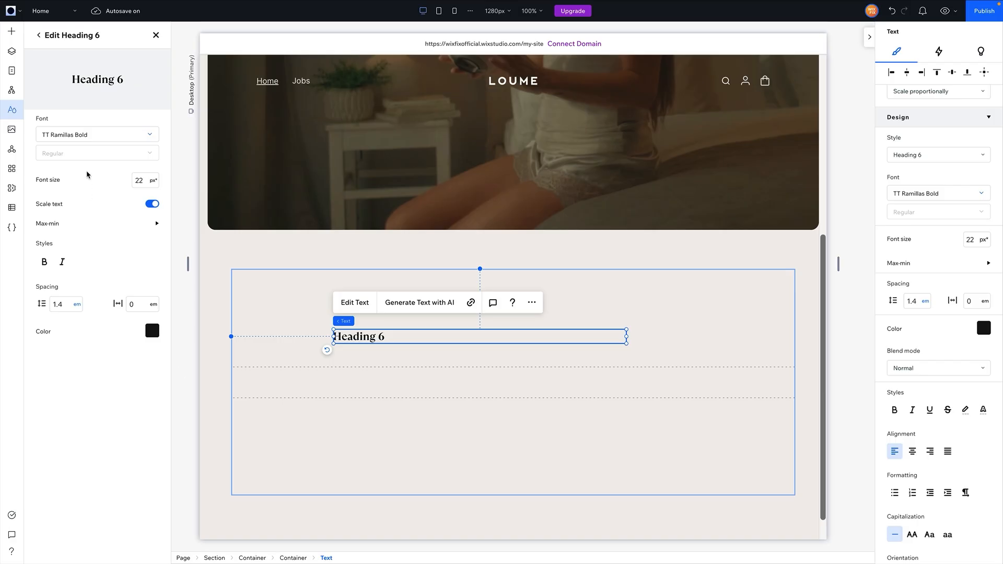
click(90, 135)
text(inter)
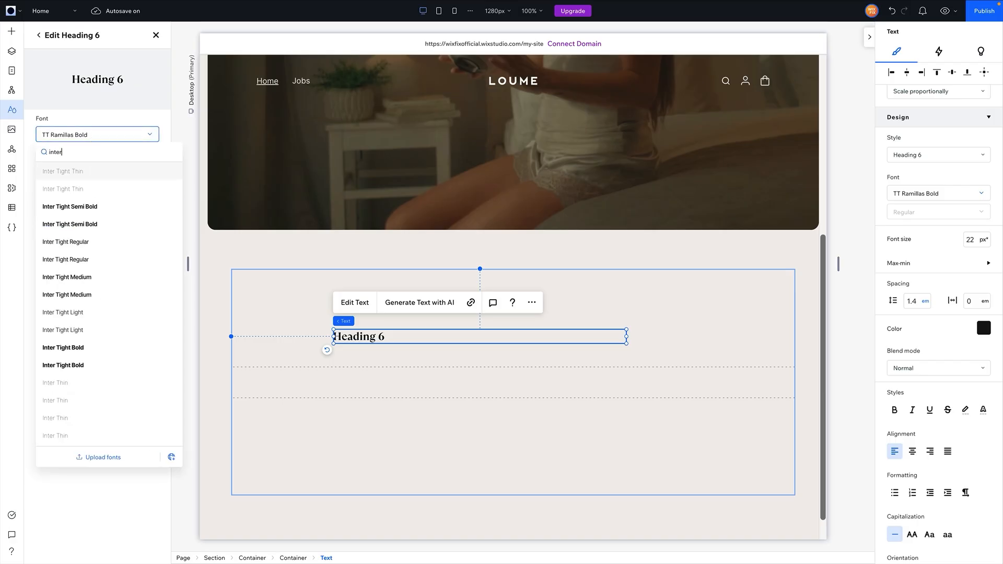
scroll(81, 313, down, 5)
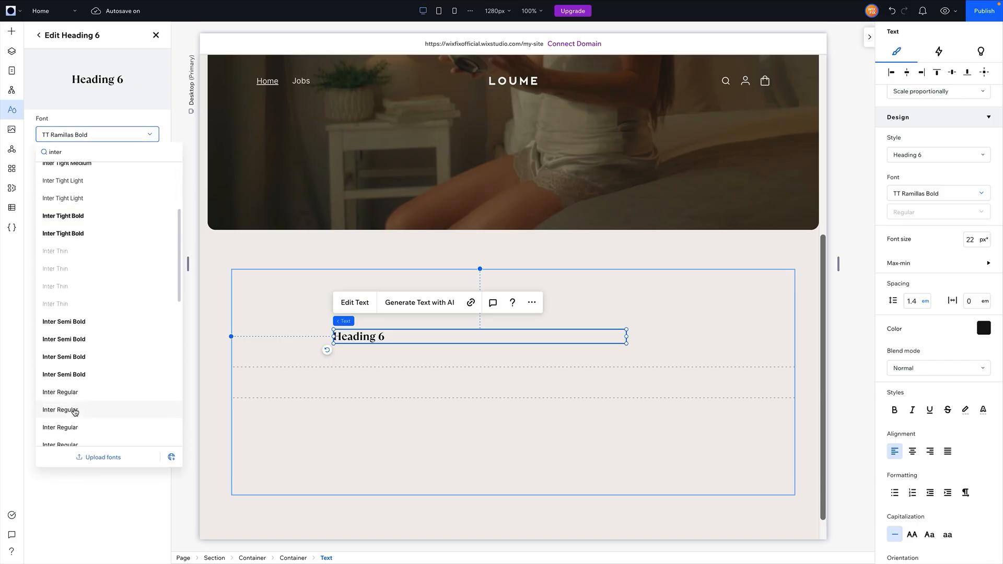
click(67, 399)
click(130, 227)
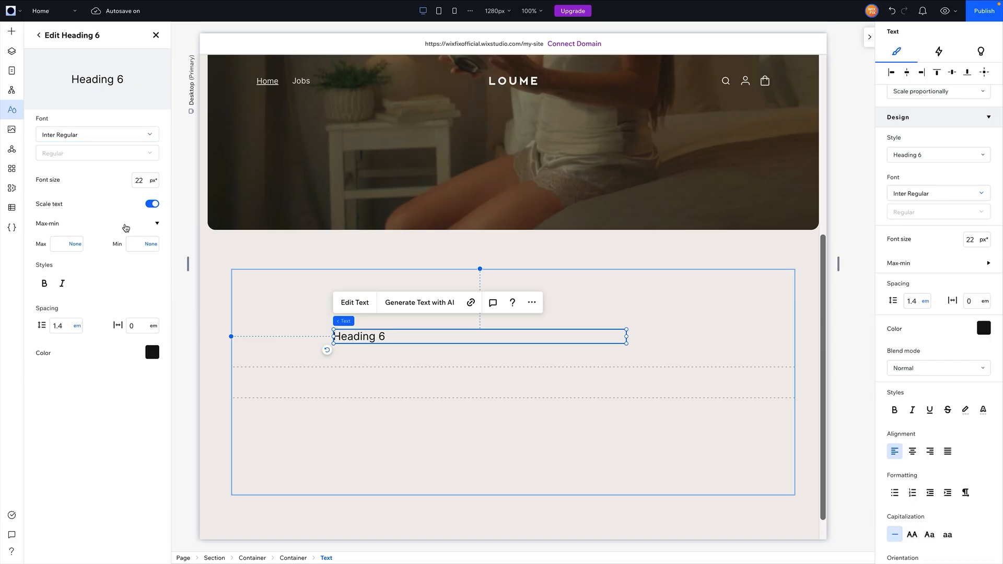
click(147, 184)
key(Return)
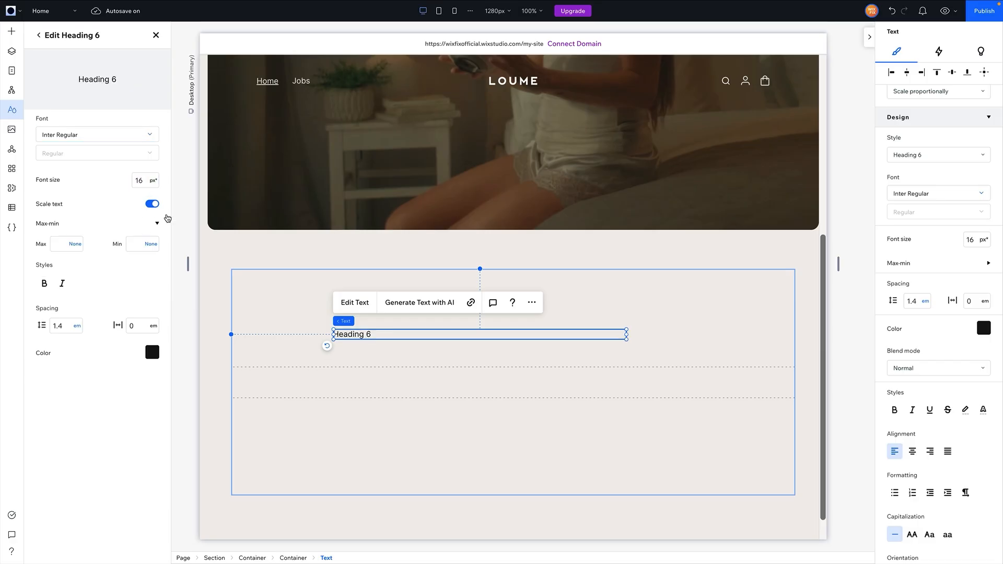
click(151, 204)
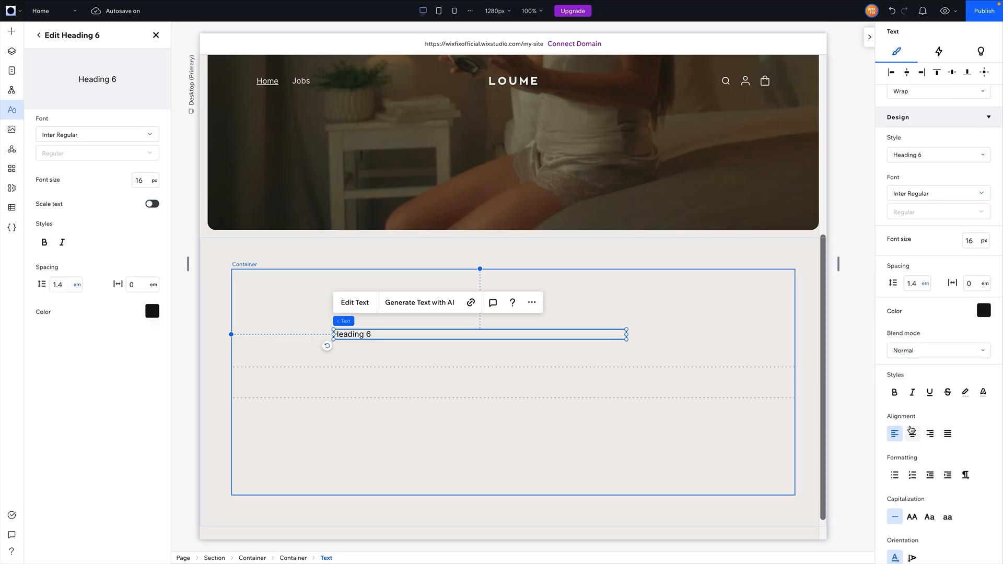
- Capitalize the Heading 6 text in all caps and change the Heading 6 site style's font to Inter Medium
scroll(912, 417, down, 3)
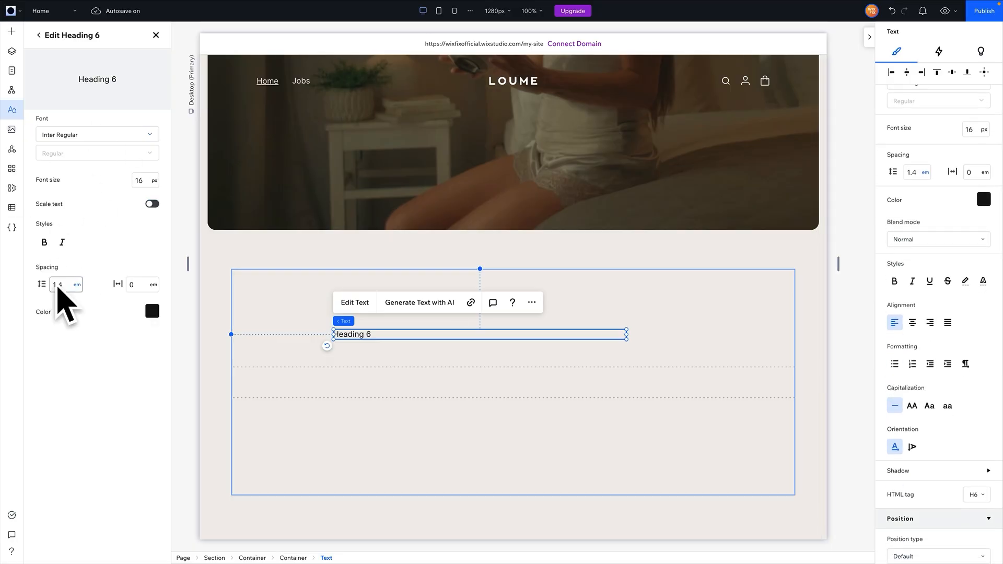
click(911, 407)
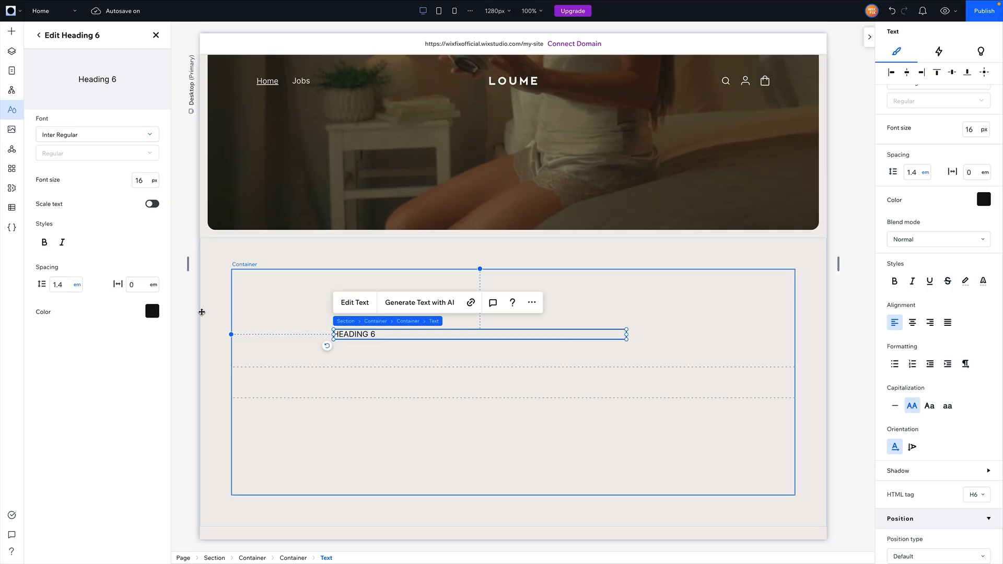
click(84, 140)
text(inter)
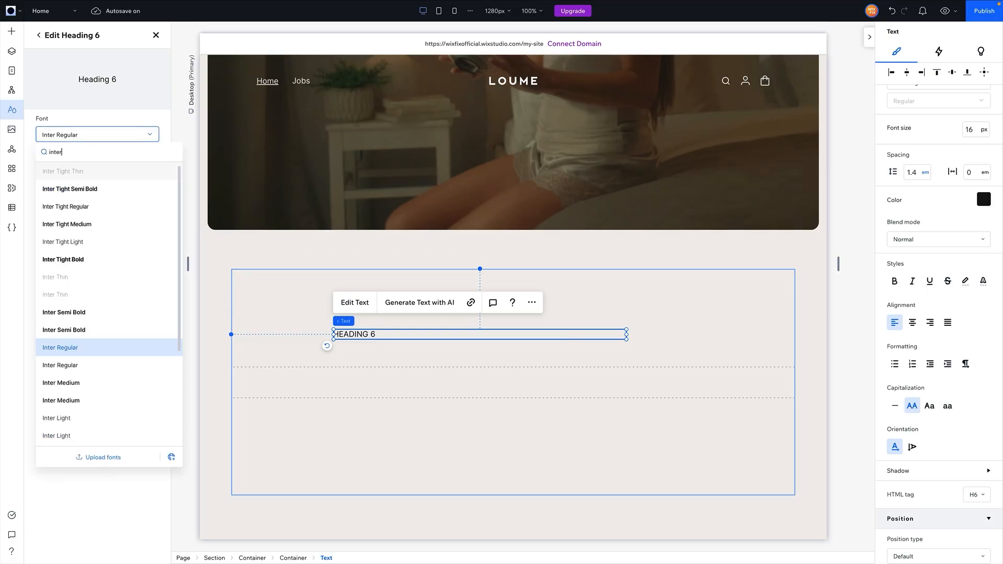
scroll(105, 272, down, 3)
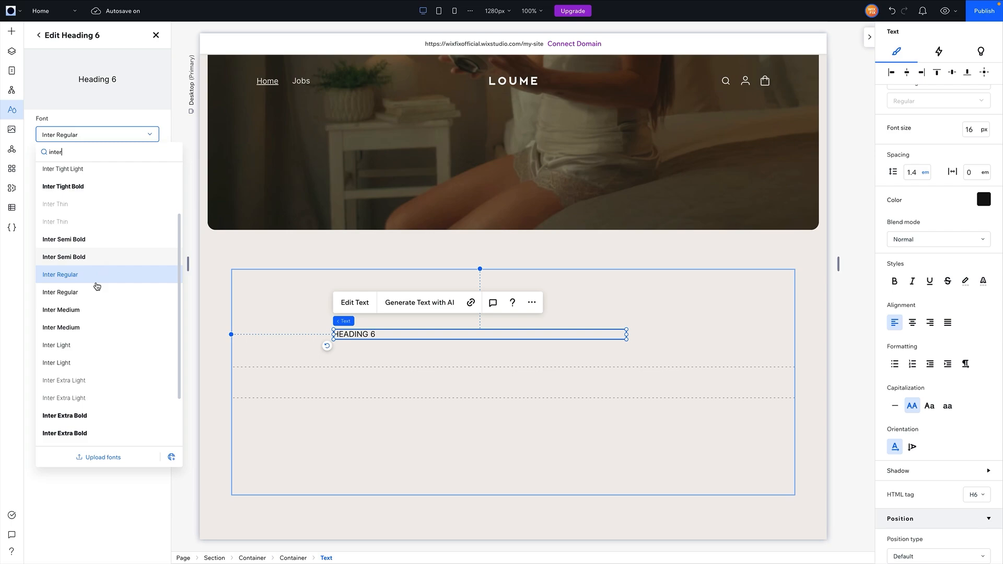
click(85, 311)
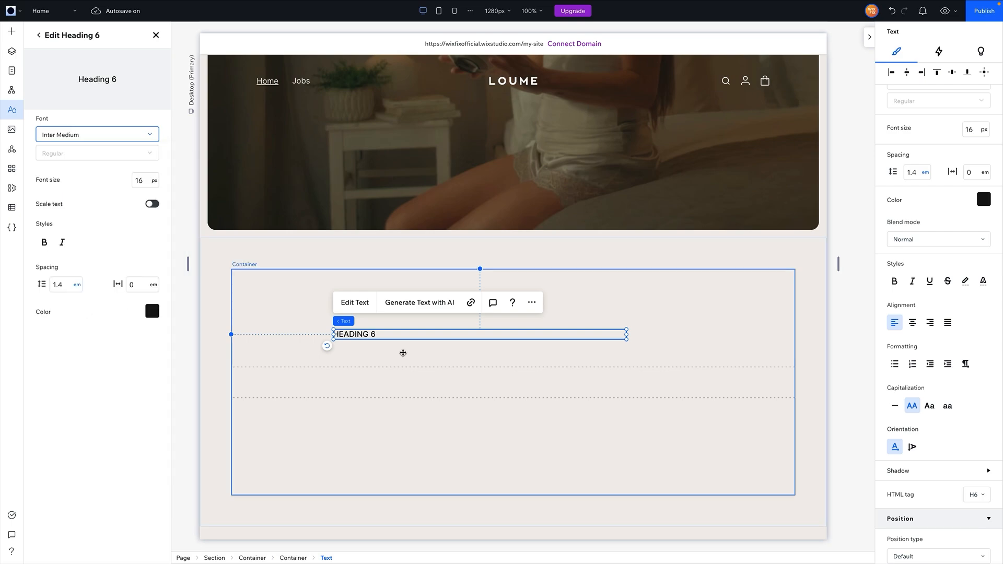
- Centre the Heading 6 text at the upper edge of its cell and change its wording to "HOW CAN LOUME HELP YOU?"
click(912, 322)
click(907, 76)
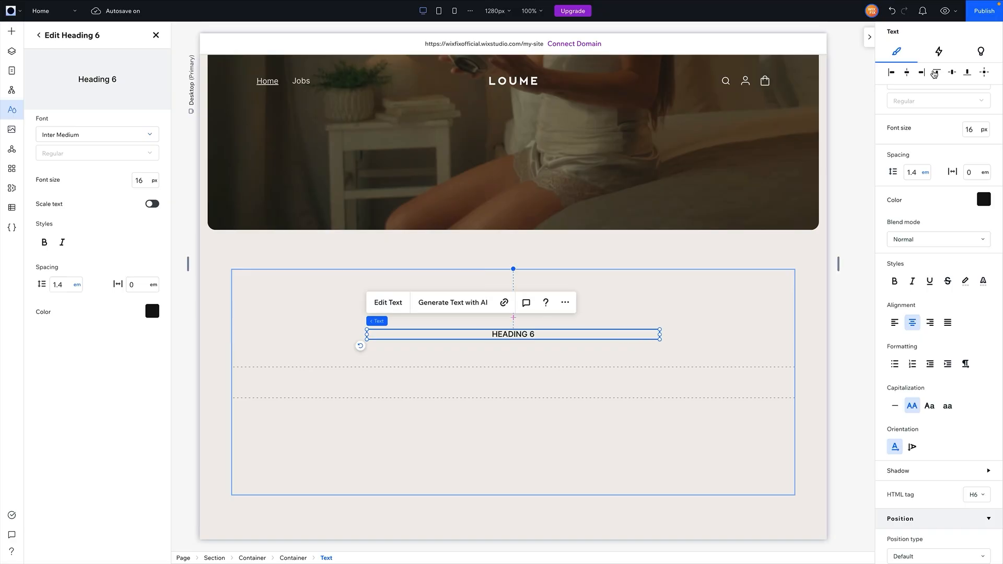
click(934, 75)
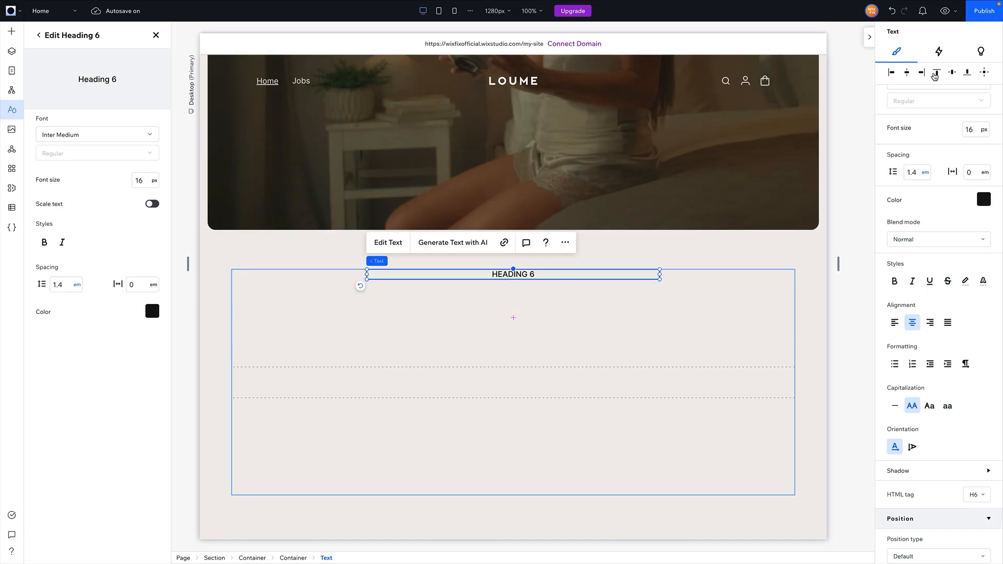
double_click(522, 275)
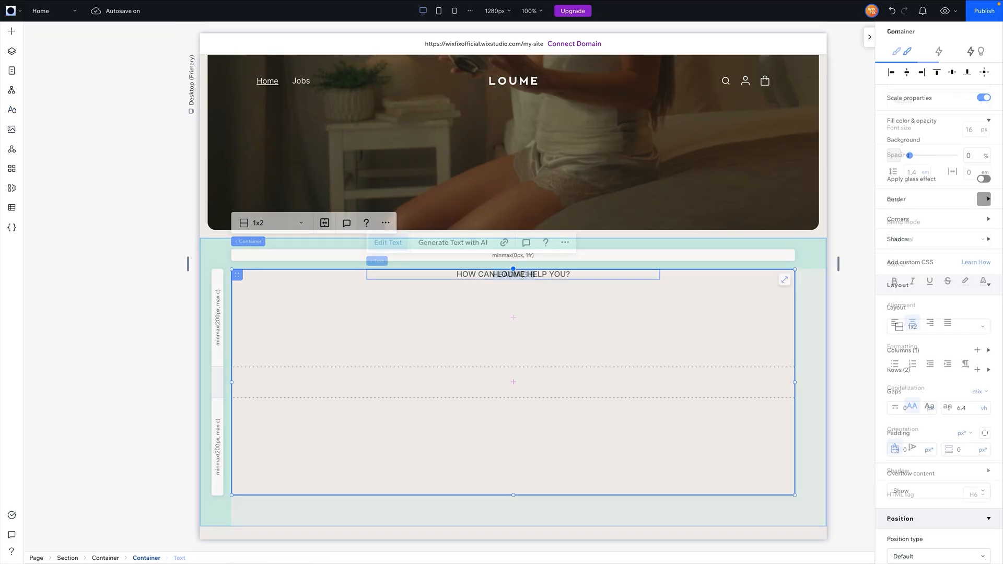
- Add a centre-aligned Heading 2 text reading "Goodbye ruminating, hello sleep routine." on two lines just below the small heading
click(12, 31)
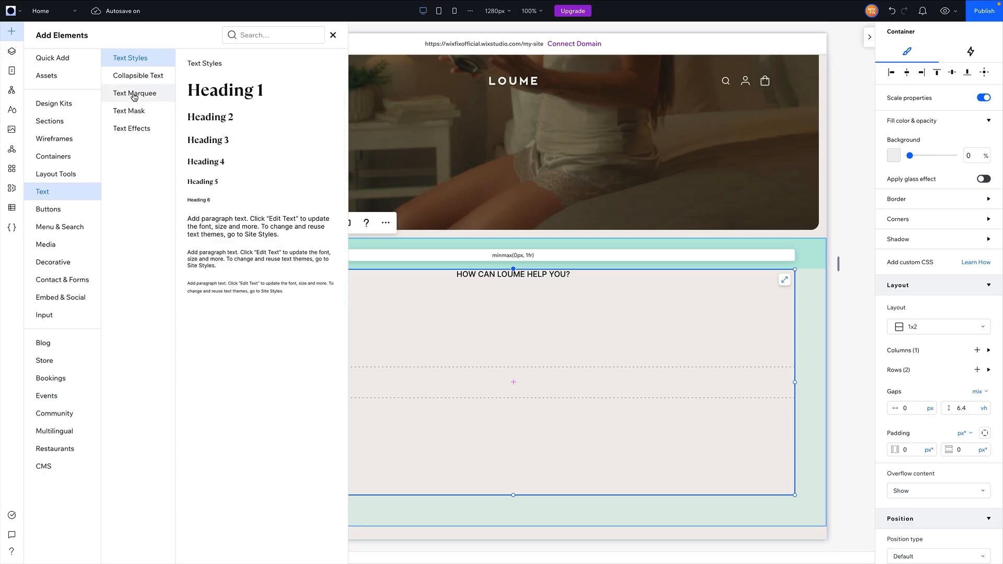
drag(210, 123, 574, 314)
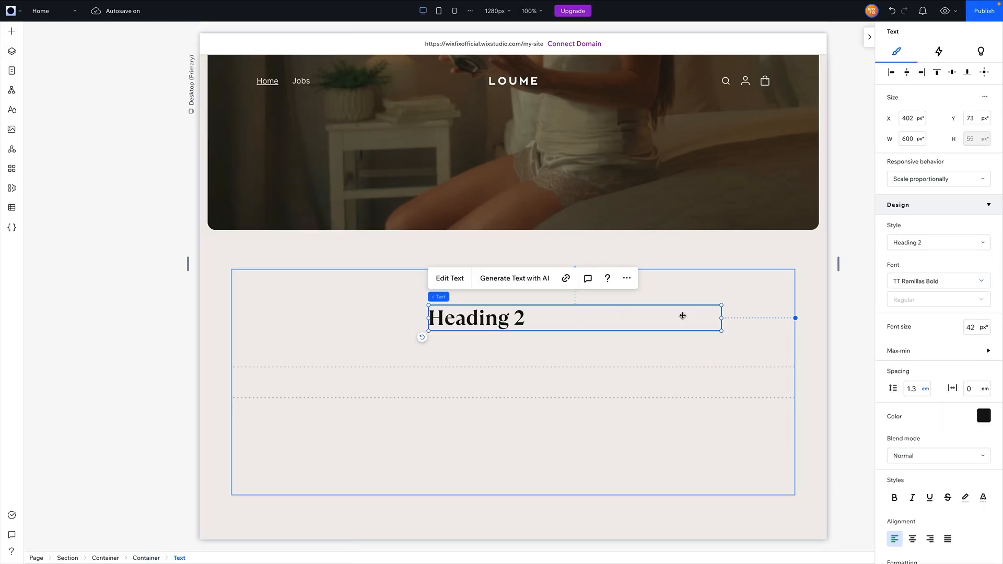
scroll(925, 439, down, 2)
click(911, 434)
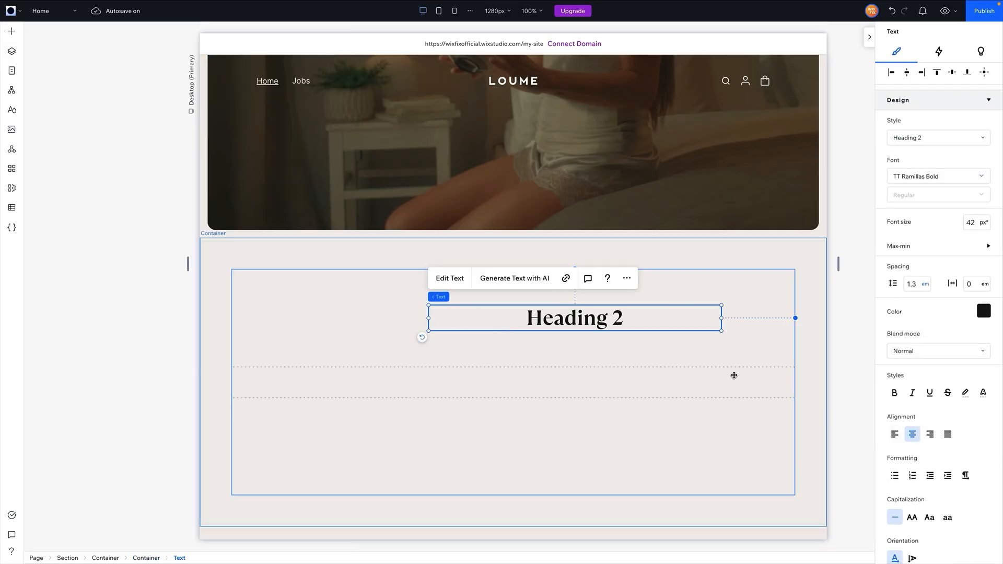
double_click(565, 316)
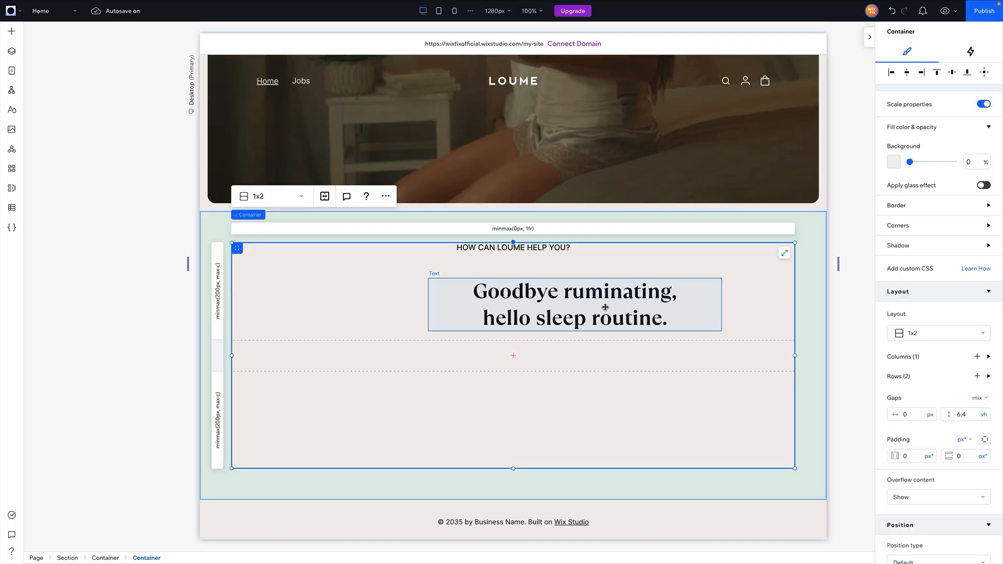
click(585, 299)
drag(585, 299, 527, 281)
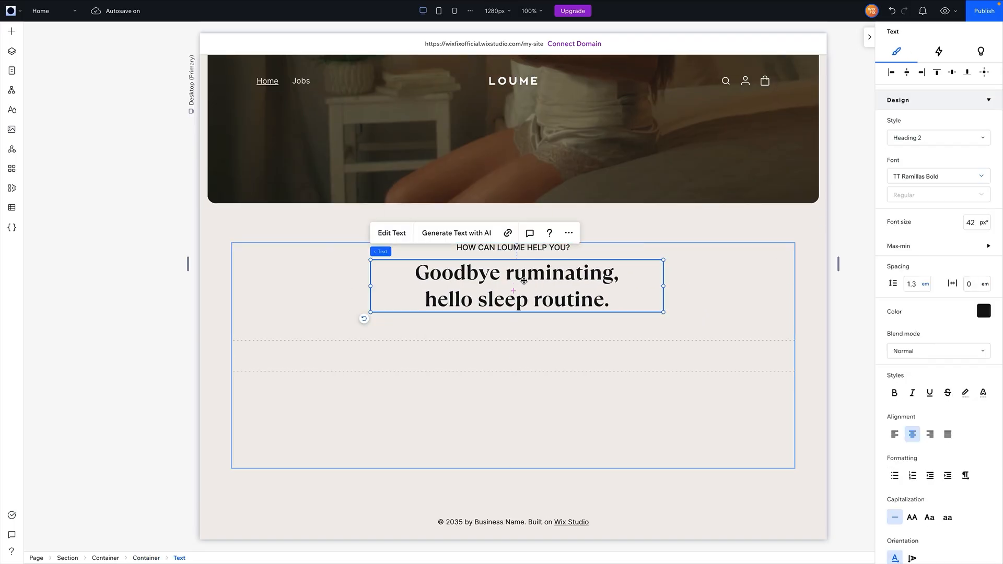
- Give the Heading 2 text 1.1 em line spacing and a 48 px font size, and centre it horizontally in the cell
click(918, 381)
text(1)
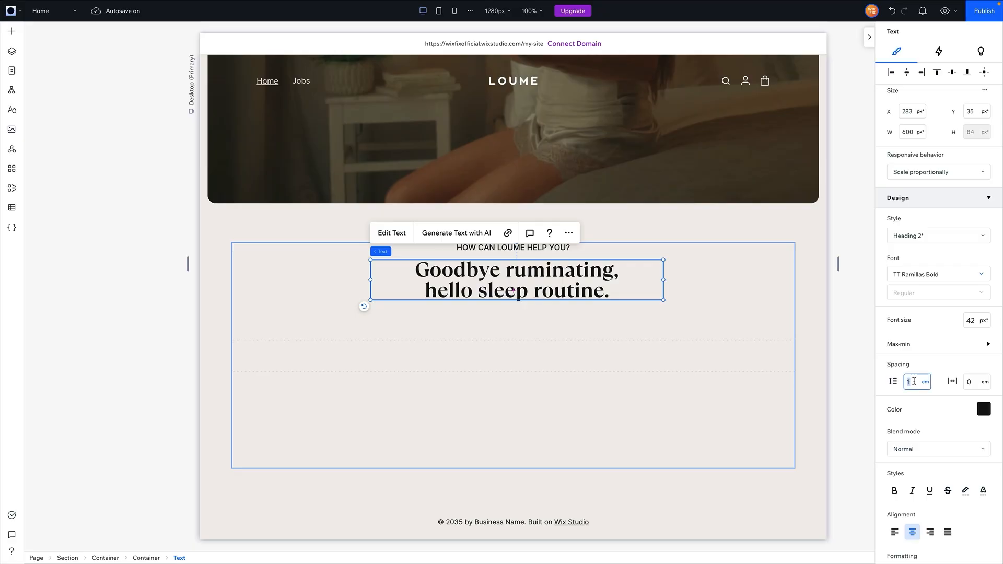
text(.1)
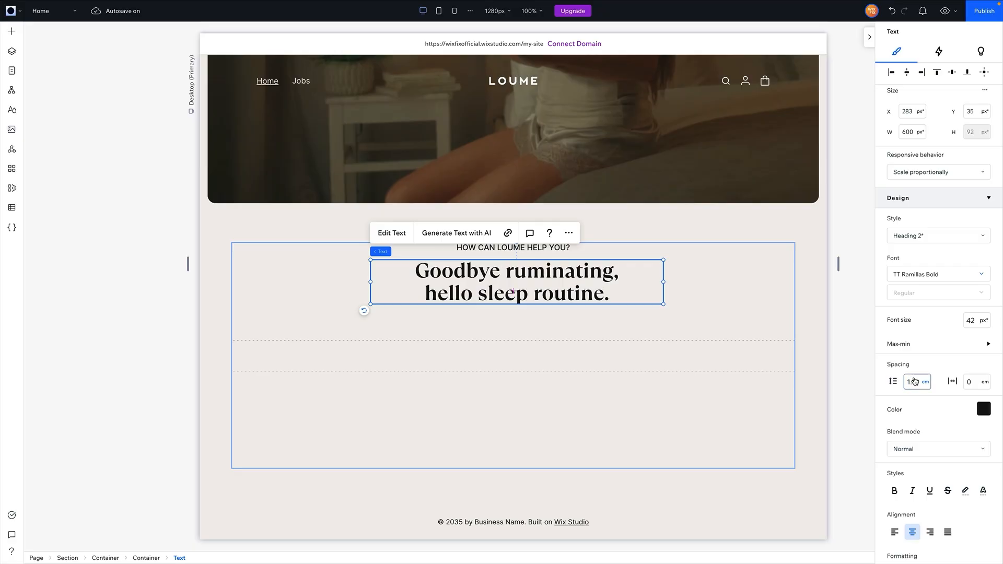
click(978, 319)
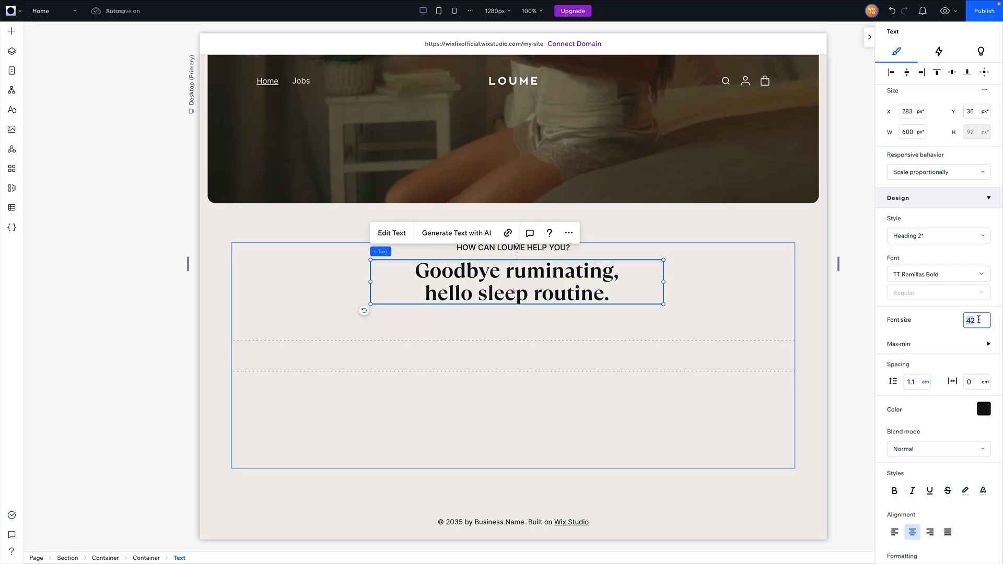
text(48)
key(Return)
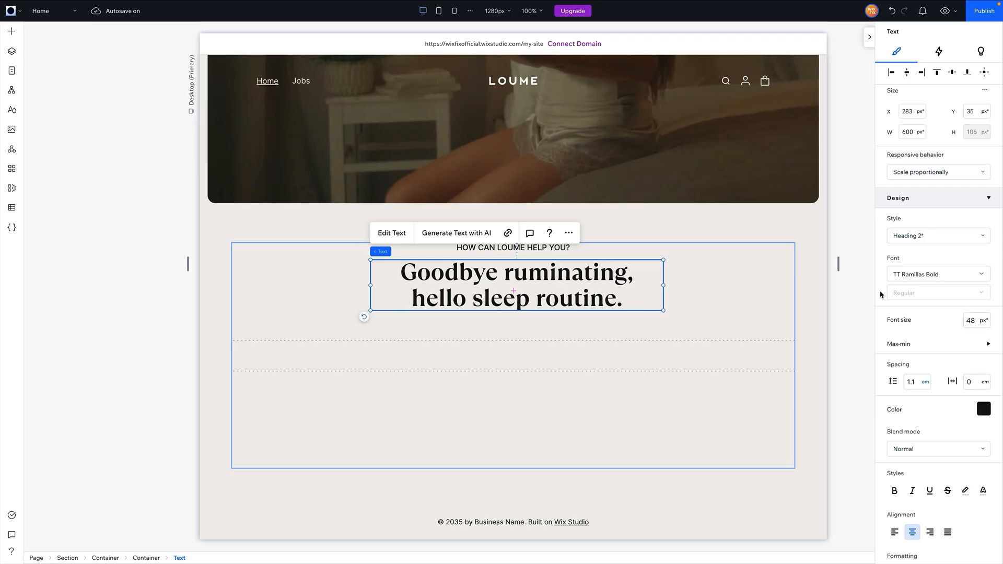
click(726, 287)
drag(568, 279, 563, 279)
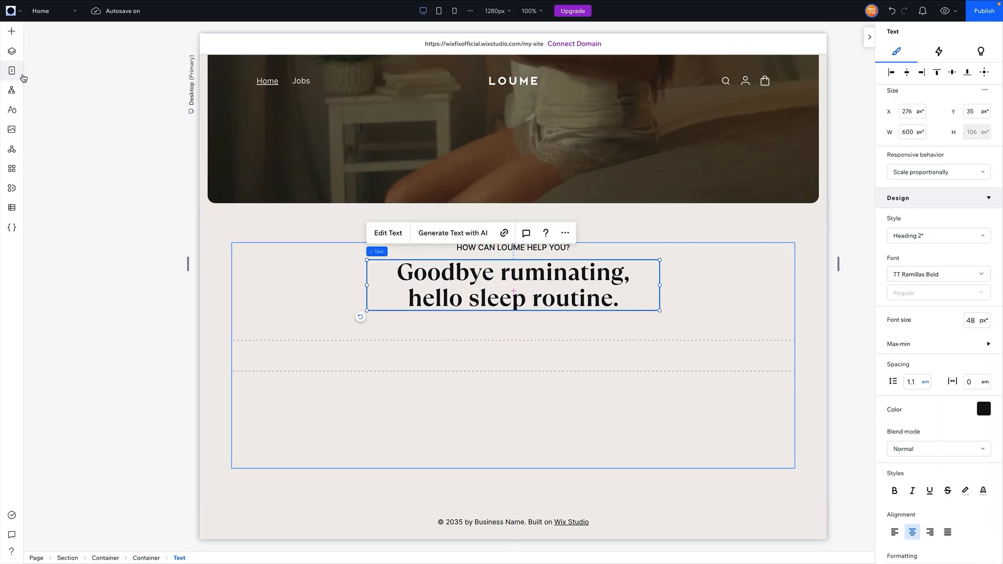
- Add a Paragraph 1 text below the headline and set the Paragraph 1 site style to 16 px with text scaling off
click(11, 31)
drag(273, 235, 448, 340)
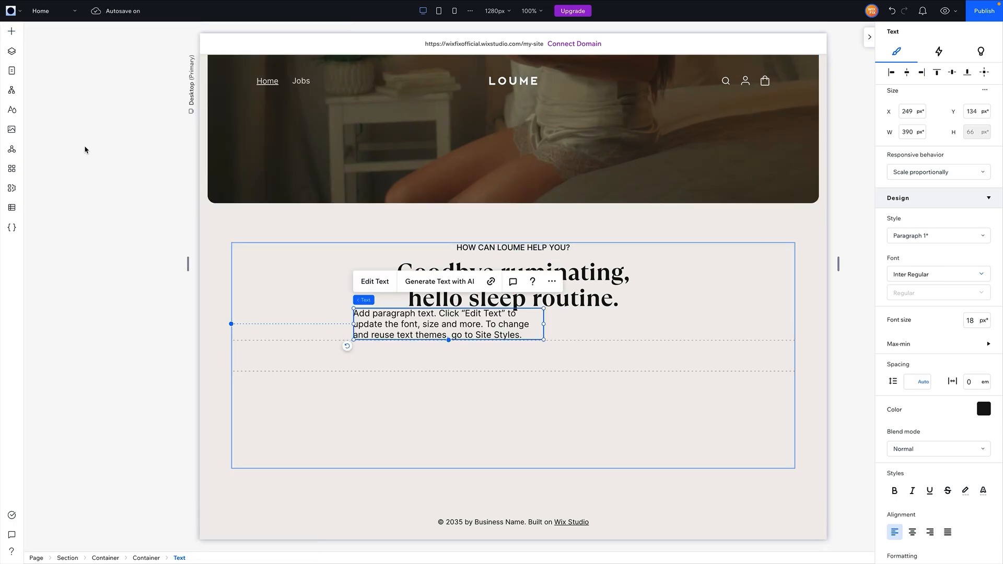
click(11, 109)
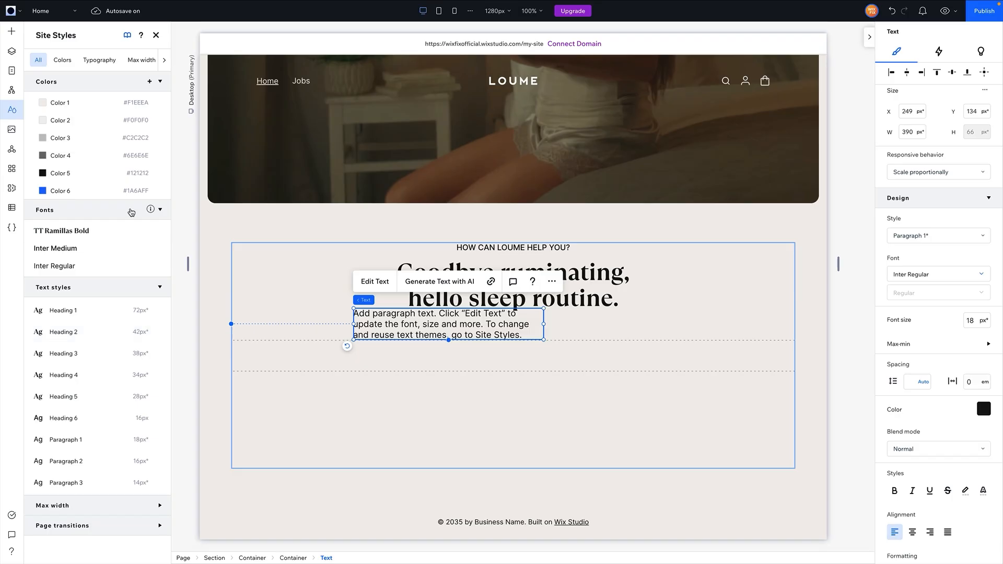
click(108, 445)
click(143, 182)
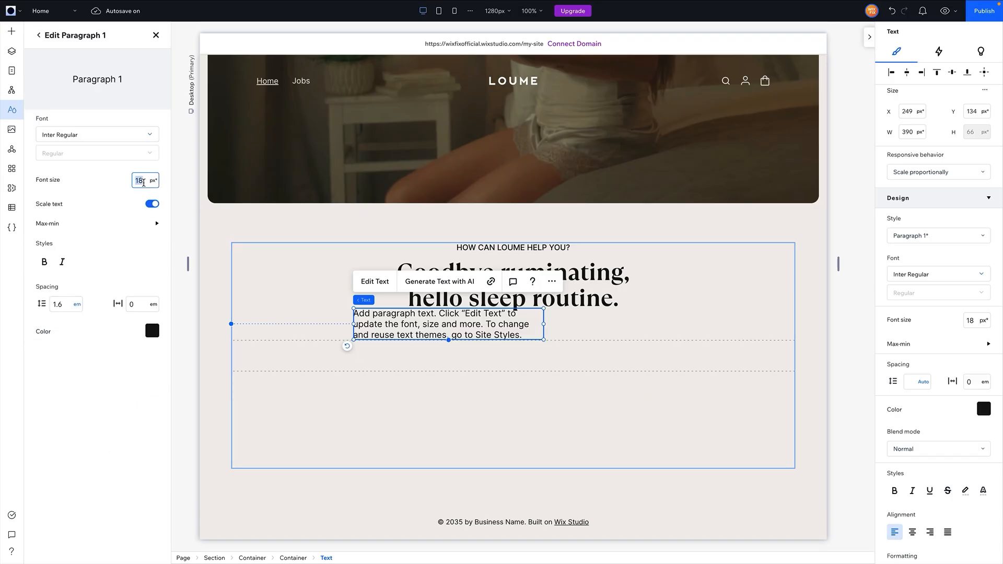
text(16)
key(Return)
click(152, 205)
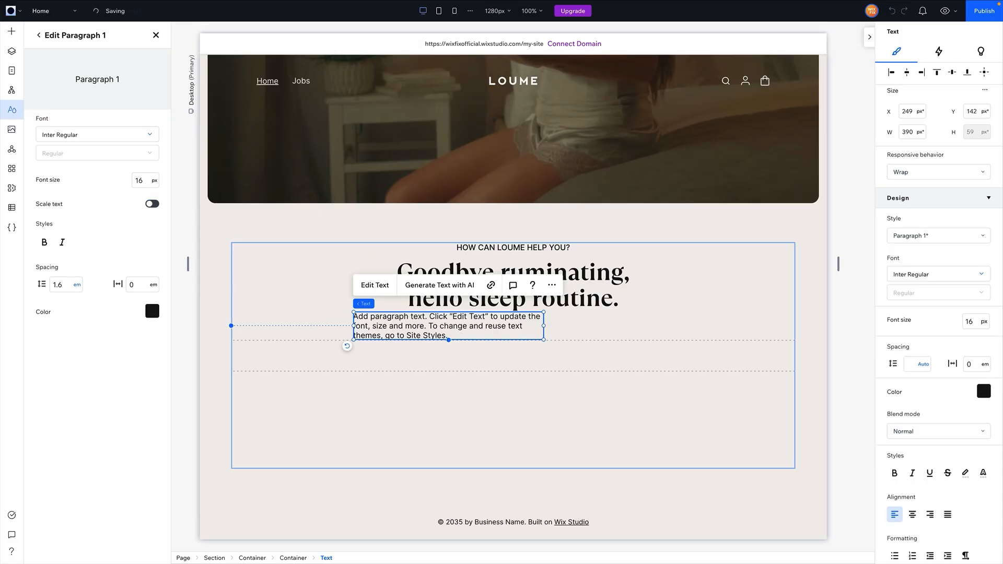
- Replace the paragraph's placeholder with the sleep copy running from "Good sleep is the engine of energy" to "wake up more rested."
double_click(450, 318)
triple_click(437, 320)
text(Good sleep is the engine of energy throughout the day. Loume can help you end your day on a positive note, fall asleep faster, and wake up more rested.)
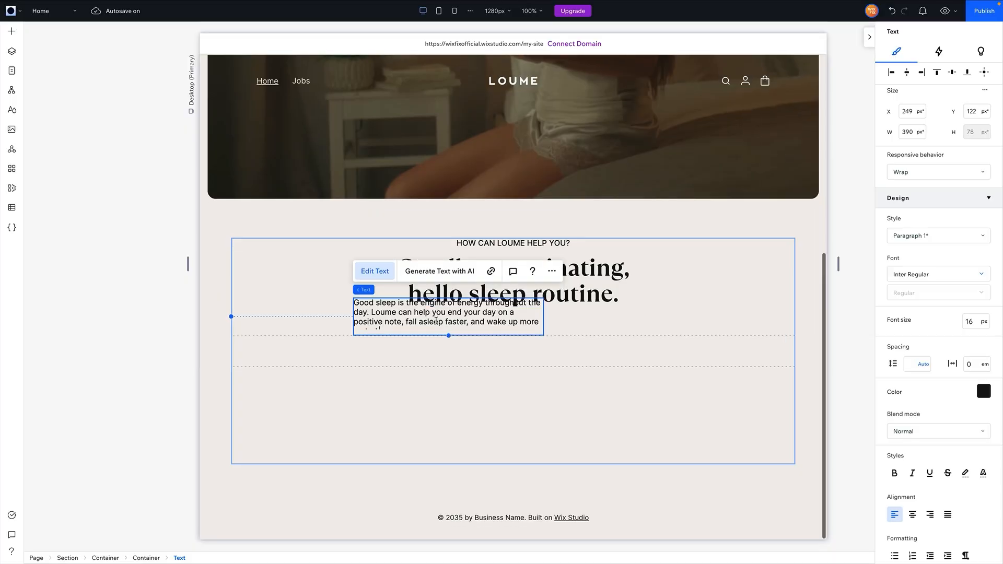
click(637, 340)
- Widen the paragraph box to about 781 px and centre both its text and the box beneath the headline
click(527, 320)
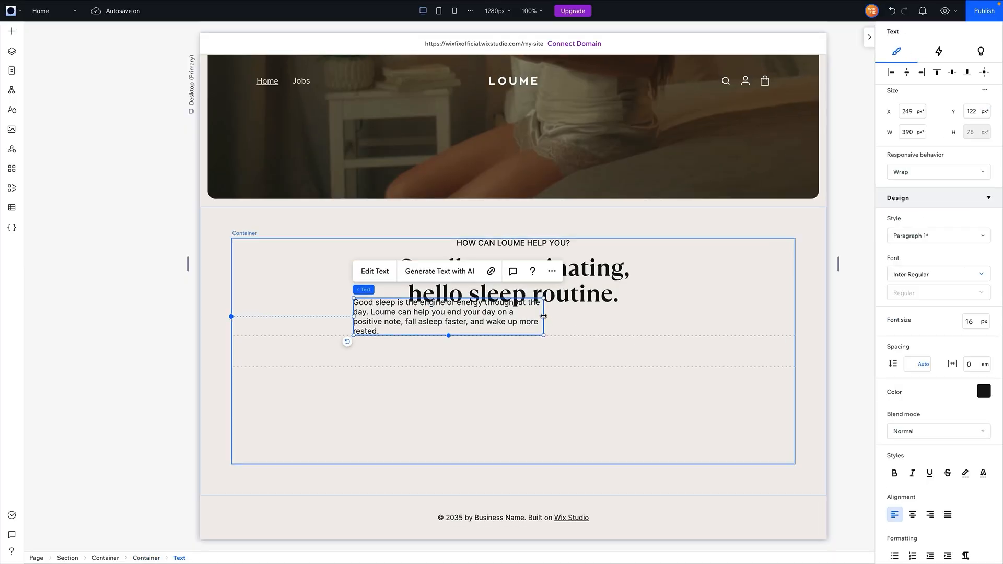
drag(543, 317, 747, 320)
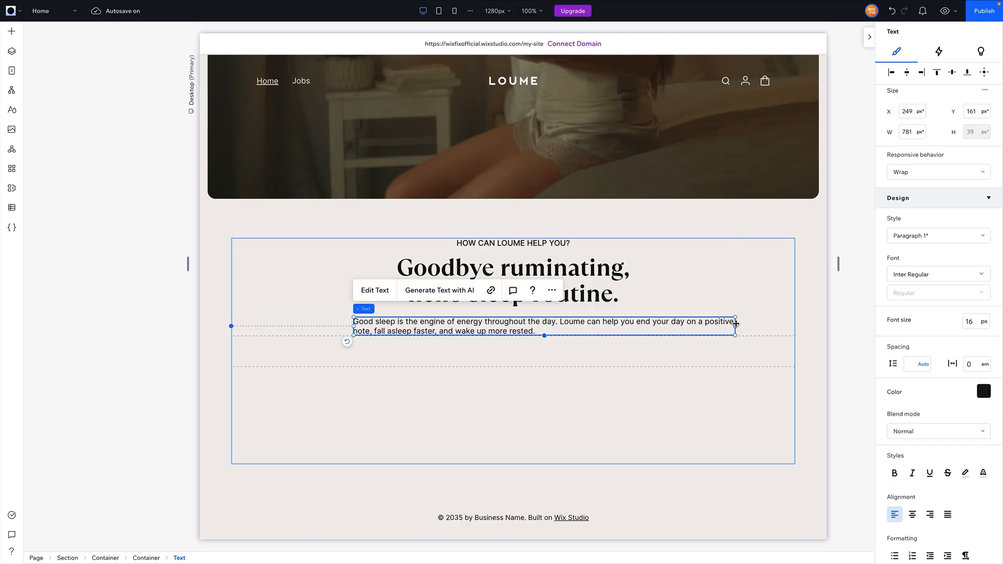
click(911, 514)
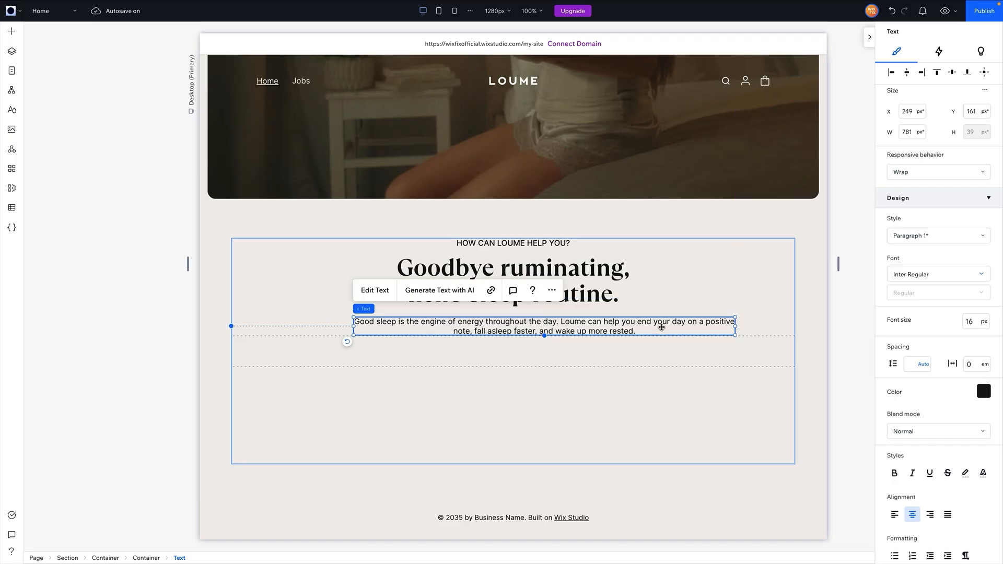
drag(661, 328, 619, 324)
- Stack the small heading, the headline and the paragraph together
click(549, 244)
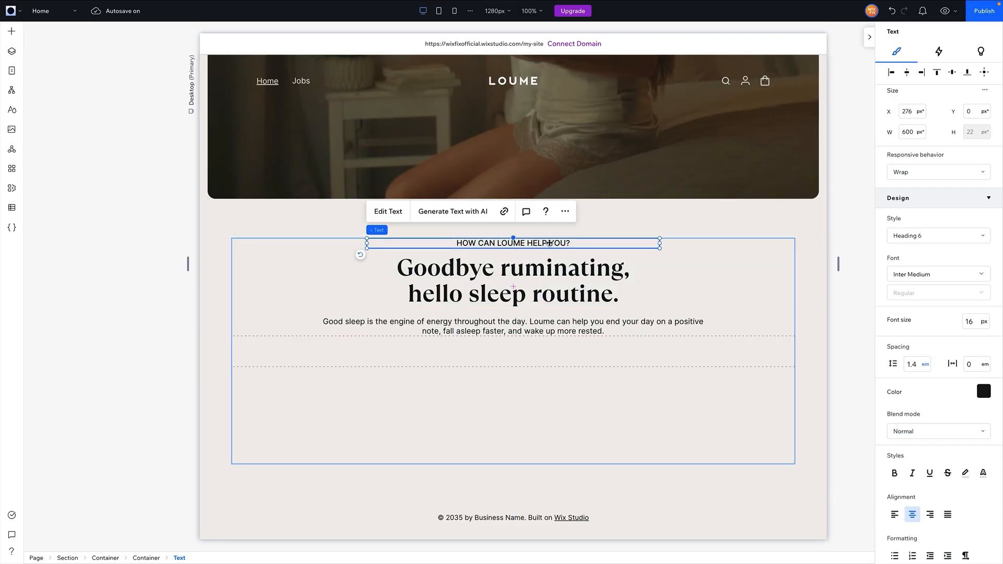
shift+click(544, 274)
shift+click(526, 325)
click(336, 211)
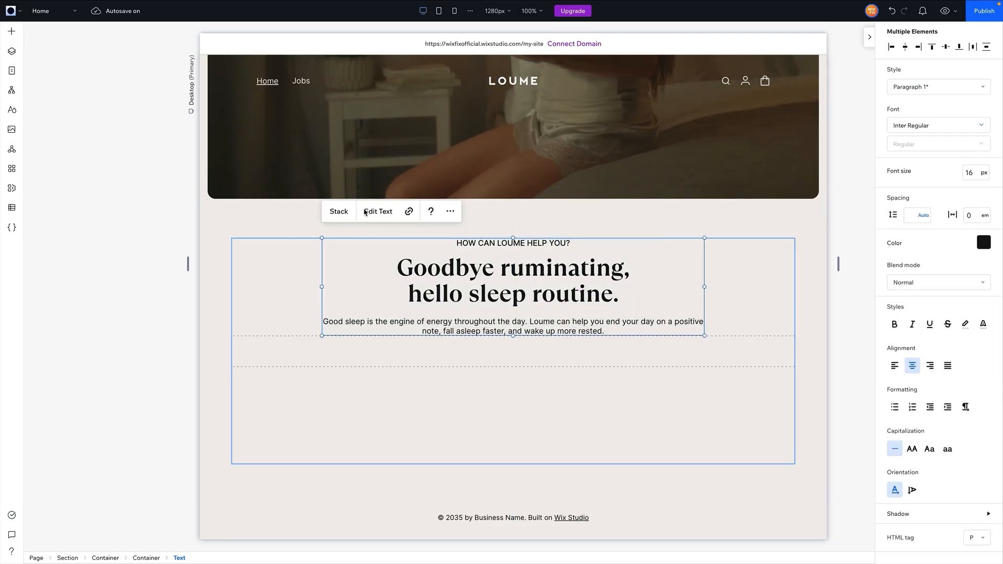
- Set the text stack's item spacing to 16 px and size the container's first row to max content
click(970, 456)
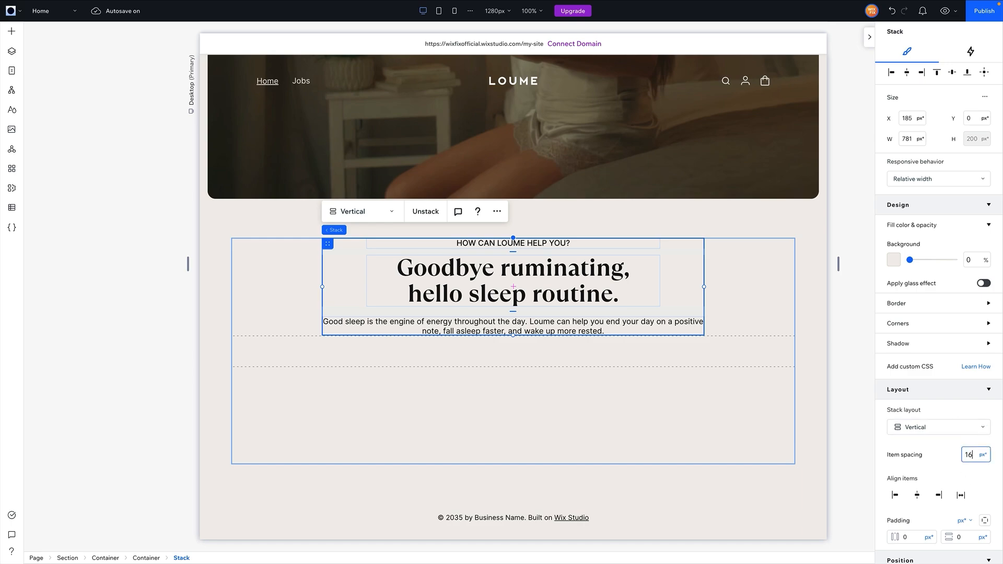
key(Return)
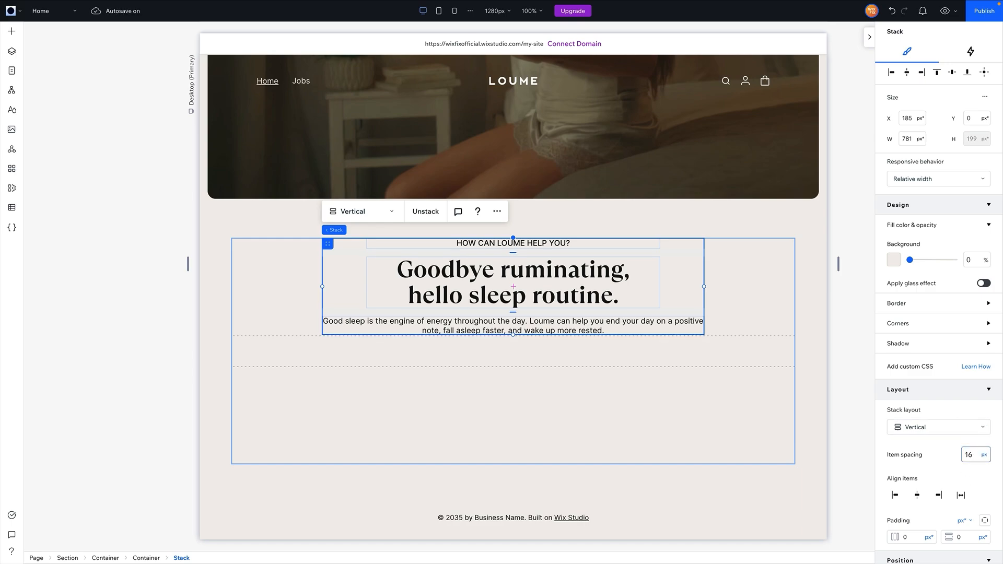
click(635, 382)
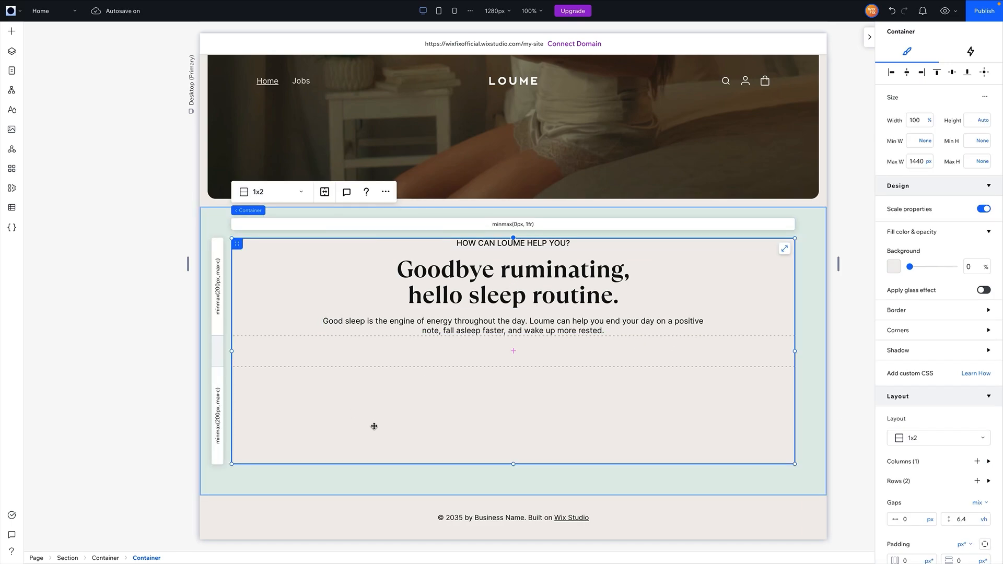
click(223, 304)
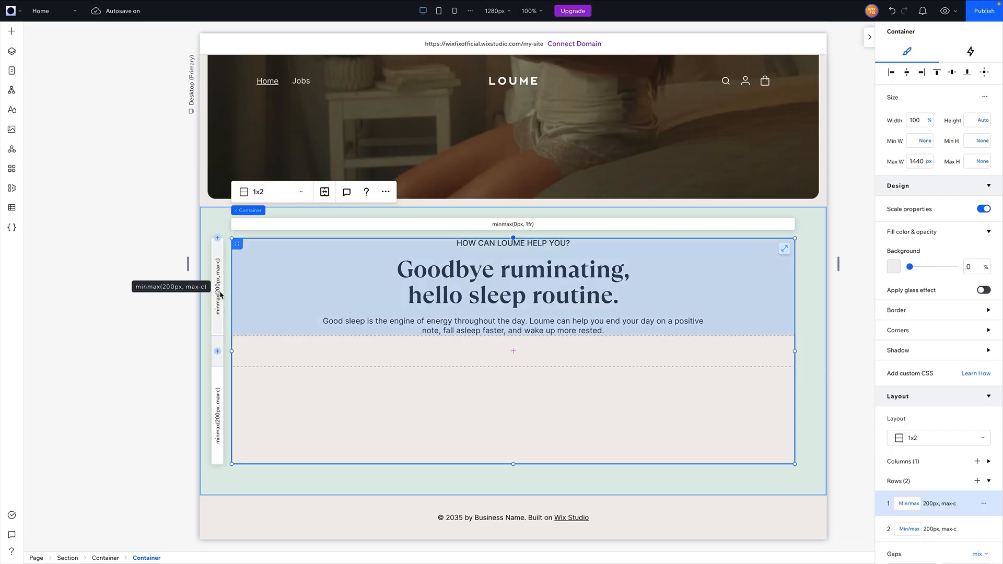
click(915, 505)
click(924, 472)
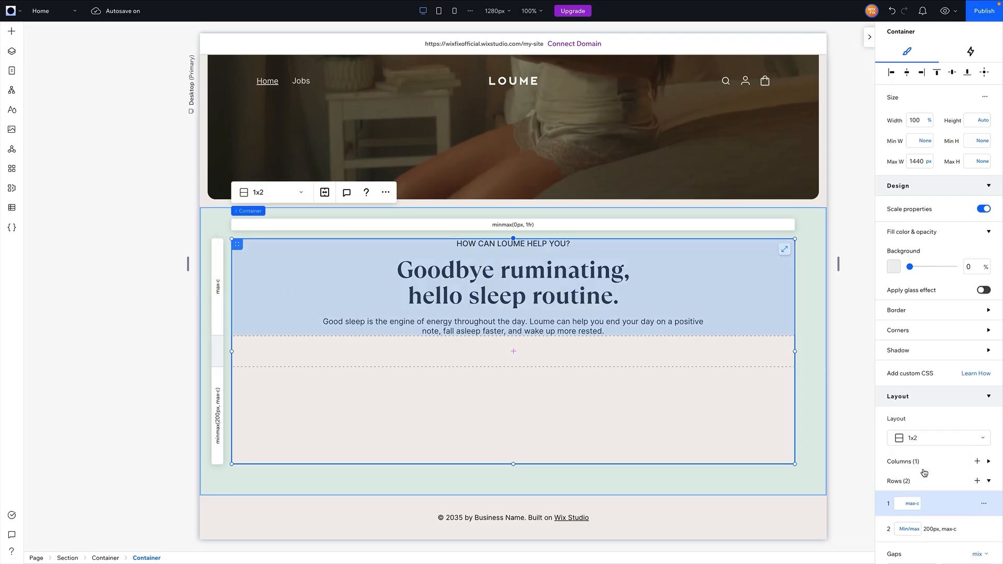
- Recolour the sleep paragraph with the dark grey theme colour #6E6E6E
click(507, 321)
click(980, 379)
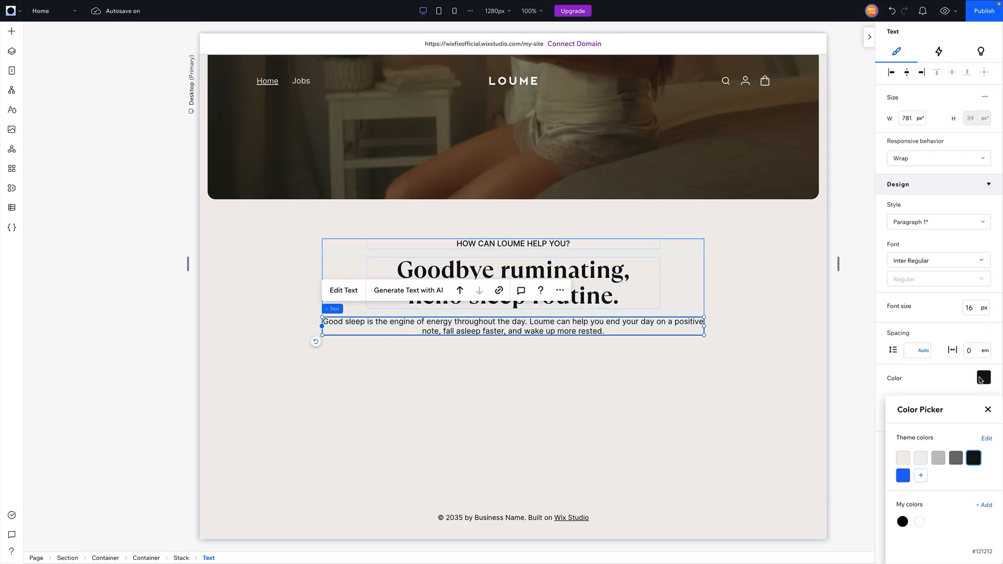
click(955, 458)
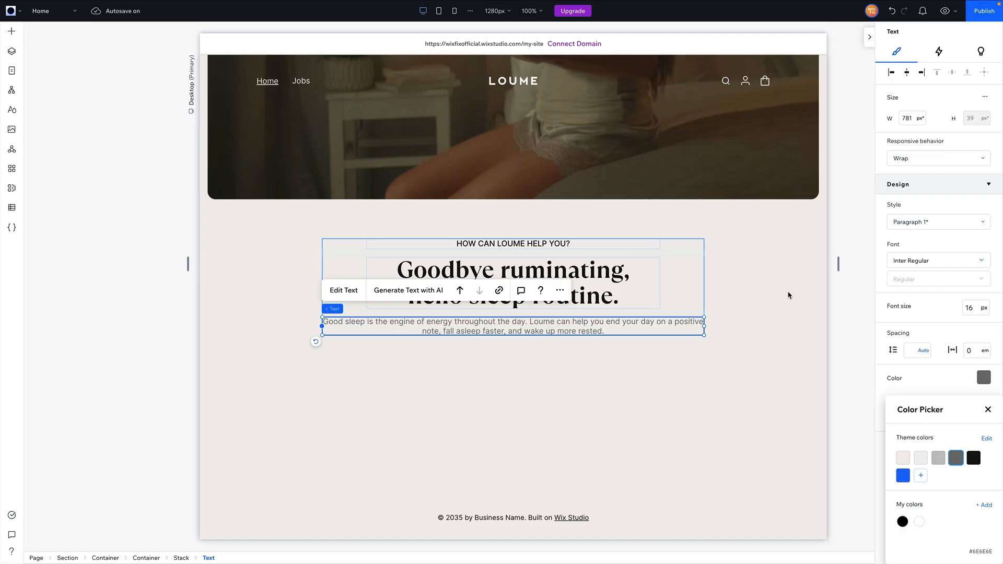
click(789, 295)
click(850, 328)
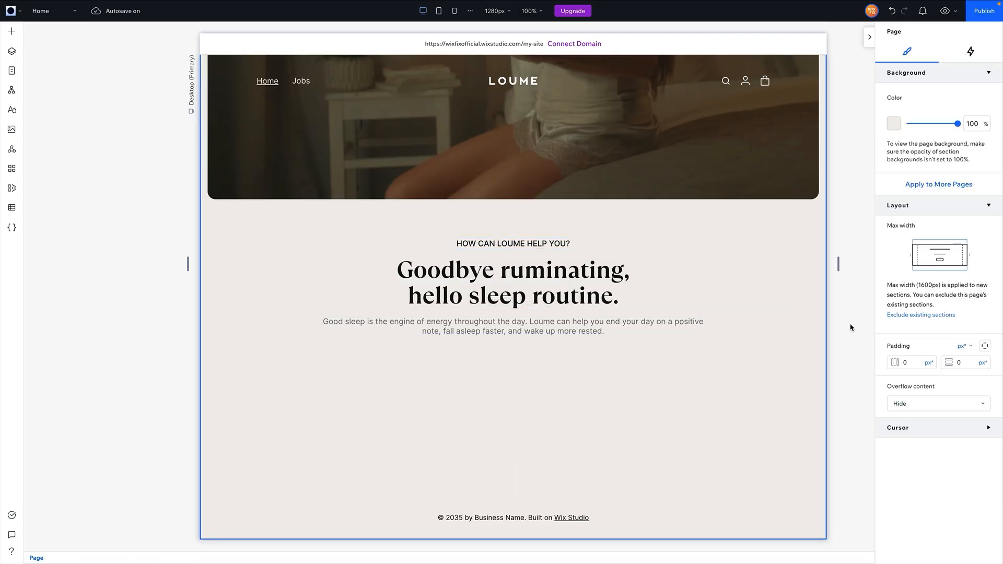
- Give the container's second row a fixed height of 800 px in place of the min/max sizing
click(389, 411)
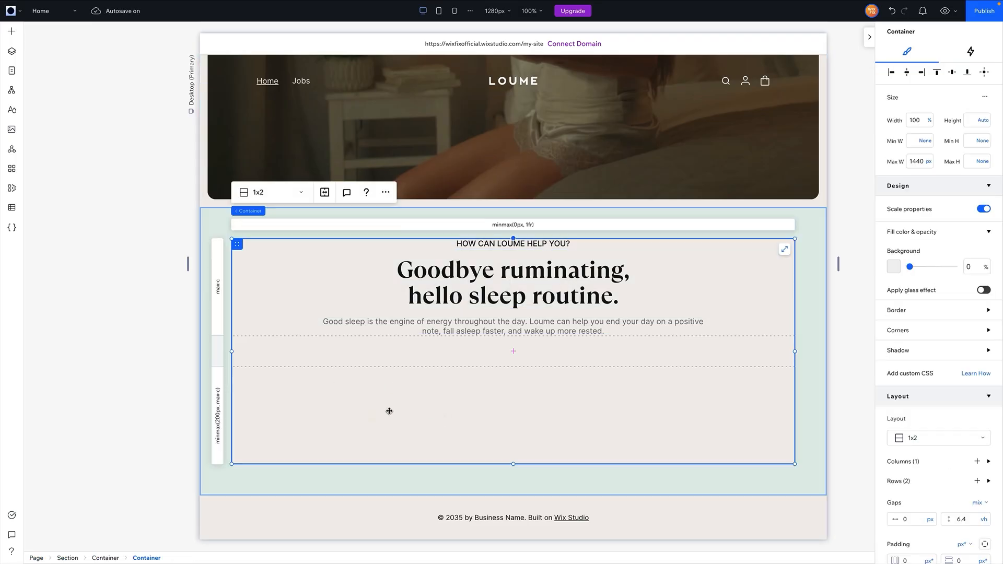
click(218, 413)
click(903, 529)
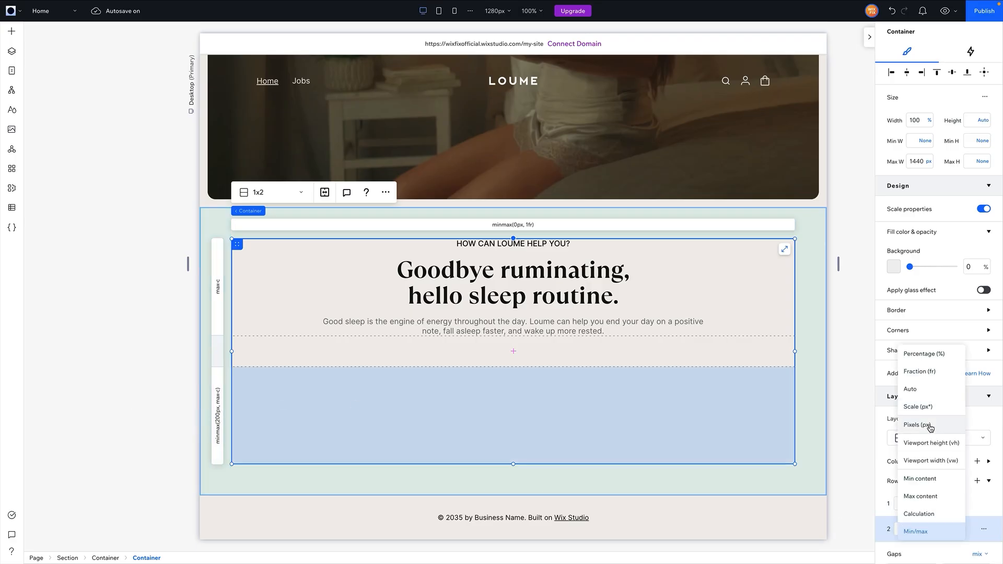
click(930, 426)
click(909, 529)
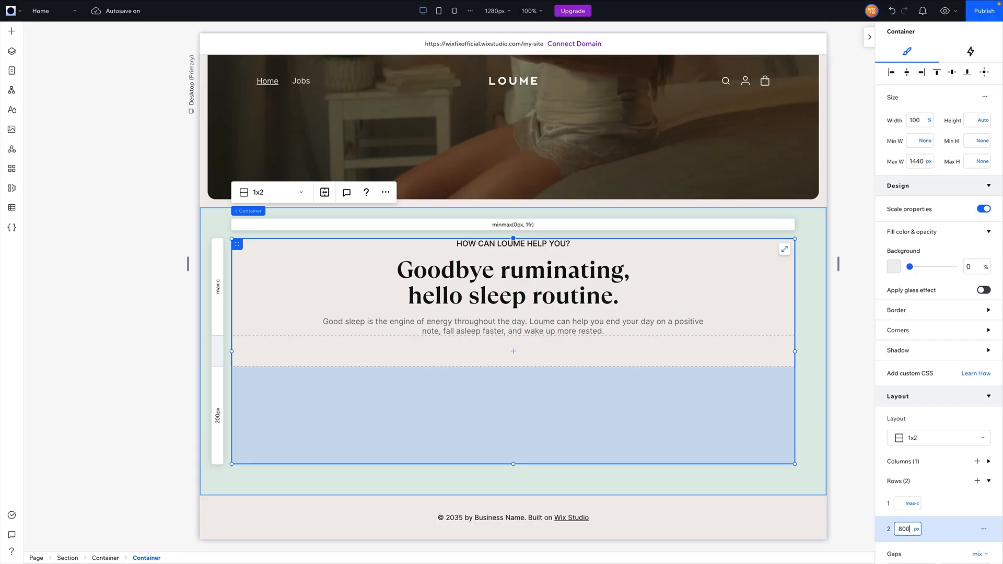
text(800)
key(Return)
scroll(582, 418, down, 3)
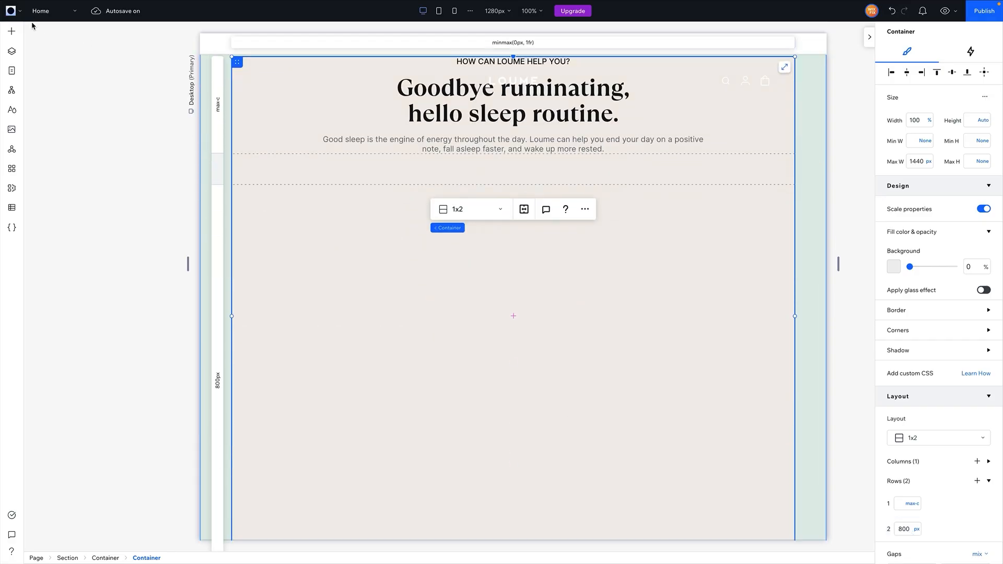
- Insert About Video TN.jpg from the site files and place it in the container's empty second row
click(12, 31)
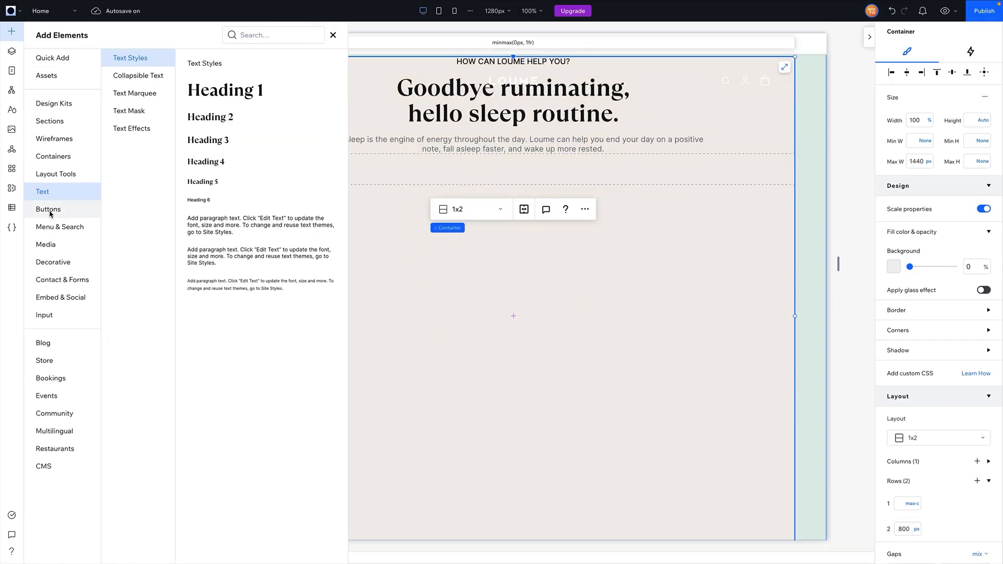
click(12, 129)
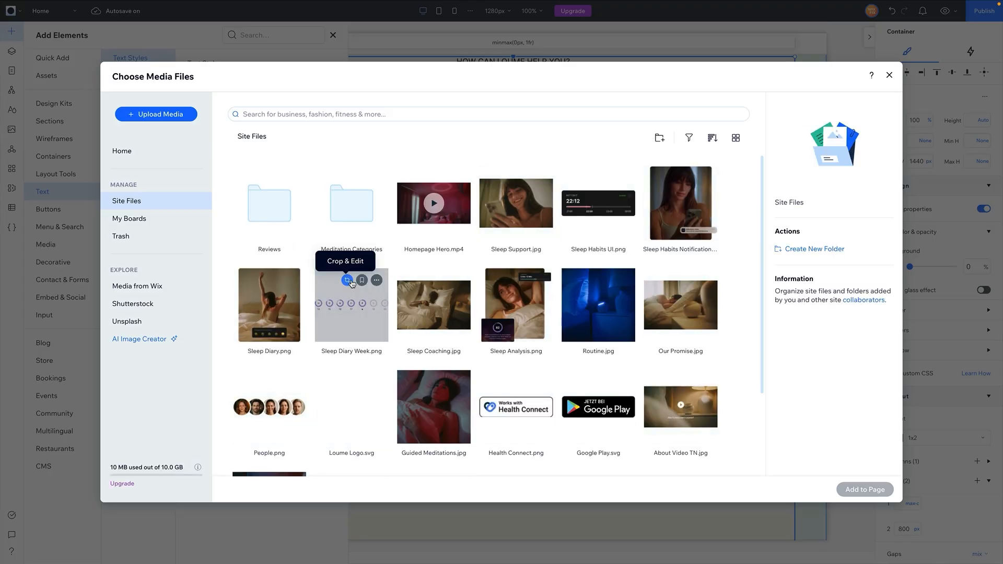
click(696, 423)
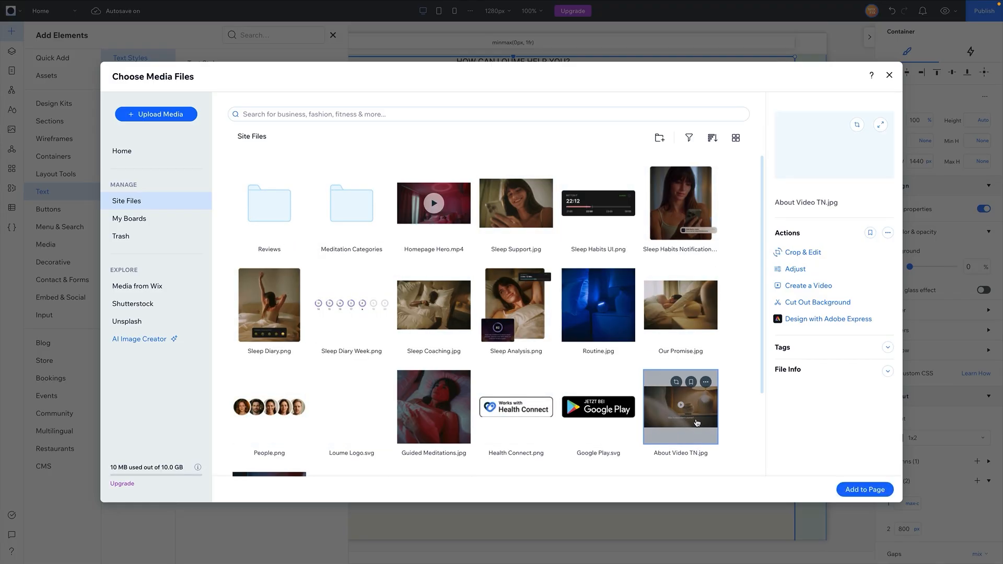
click(864, 491)
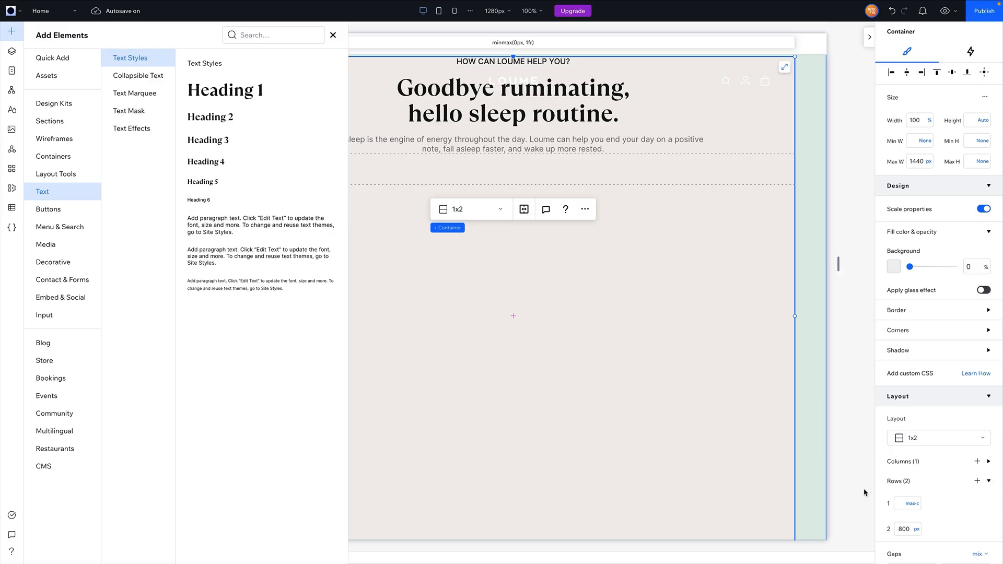
drag(486, 144, 476, 353)
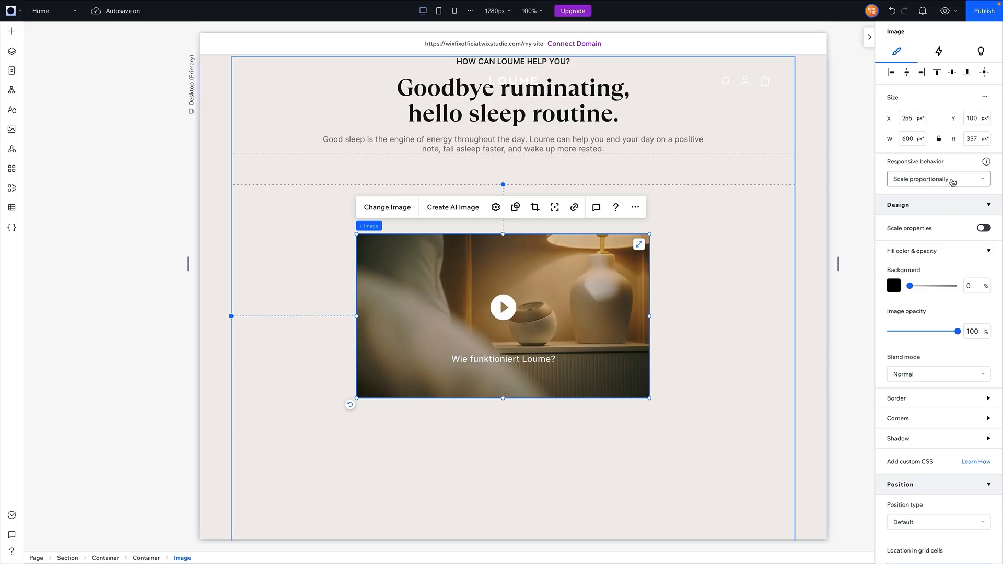
- Set the video thumbnail image's width to 100% and align it to the centre and top of its row
click(939, 141)
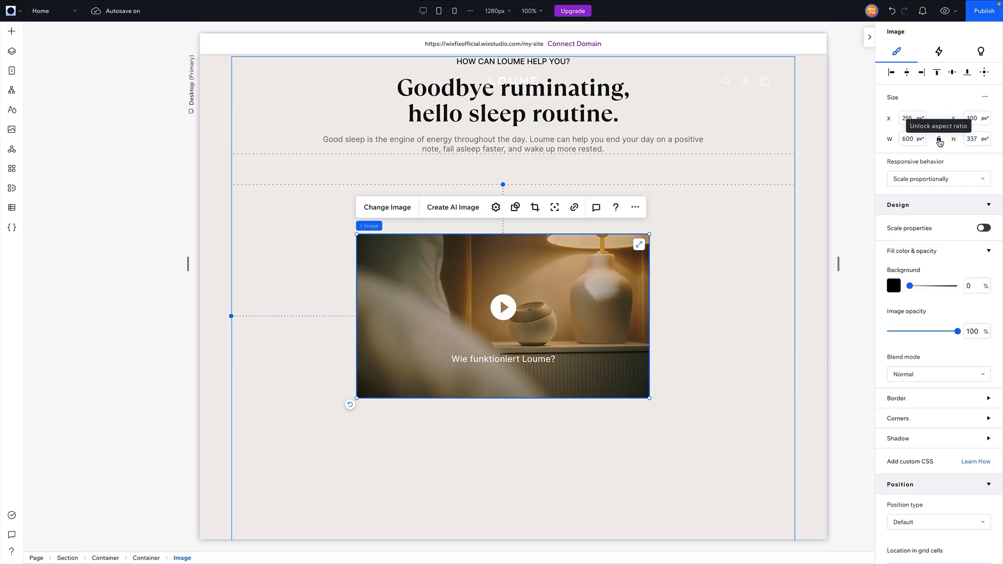
click(911, 139)
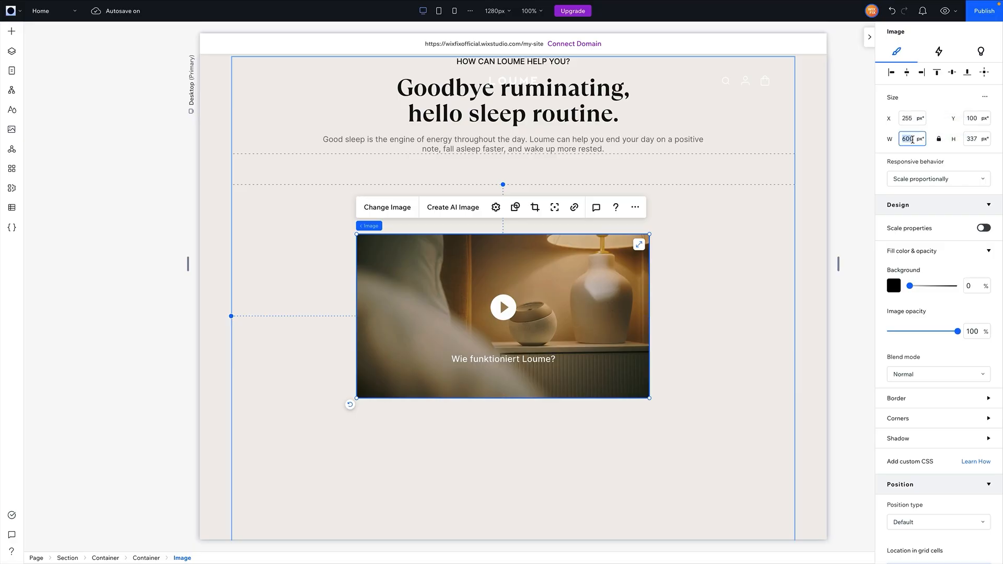
text(100%)
key(Return)
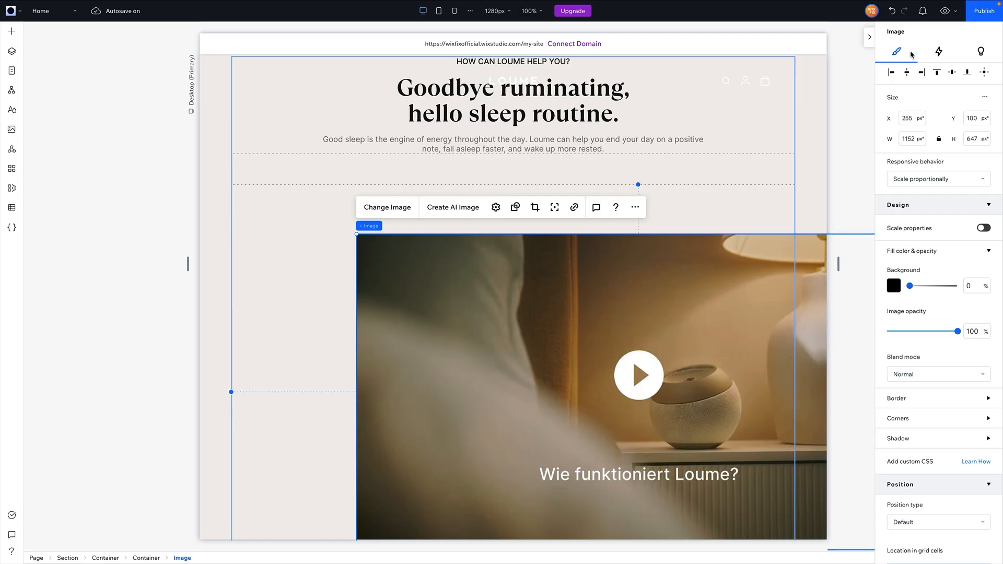
click(907, 75)
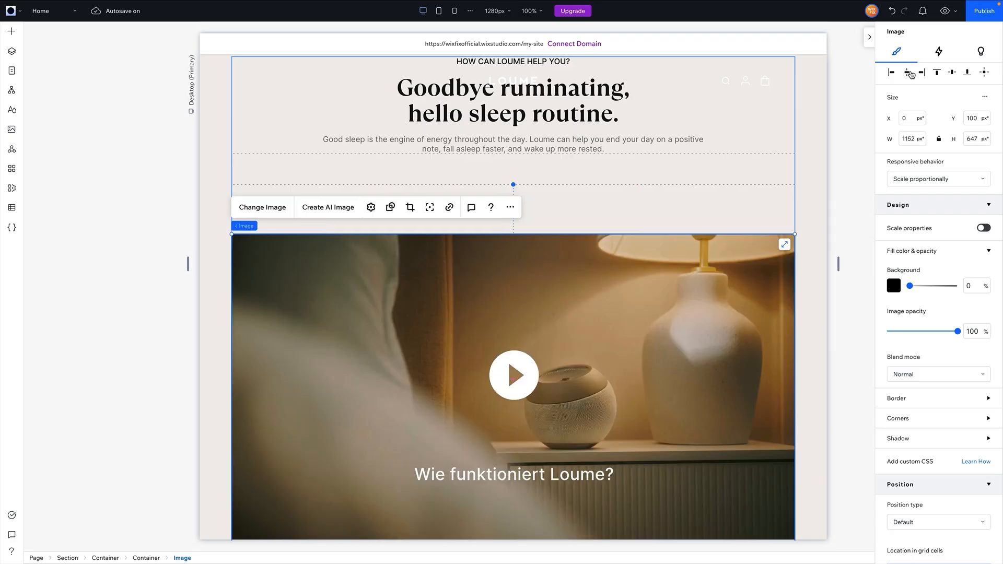
click(938, 76)
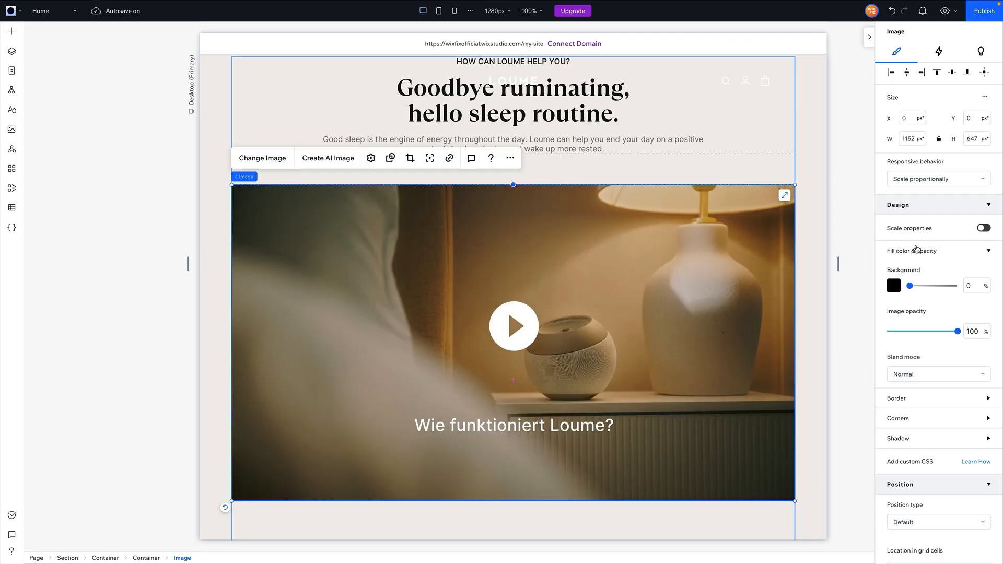
- Round all corners of the video thumbnail image with a 16 px radius
scroll(916, 249, down, 3)
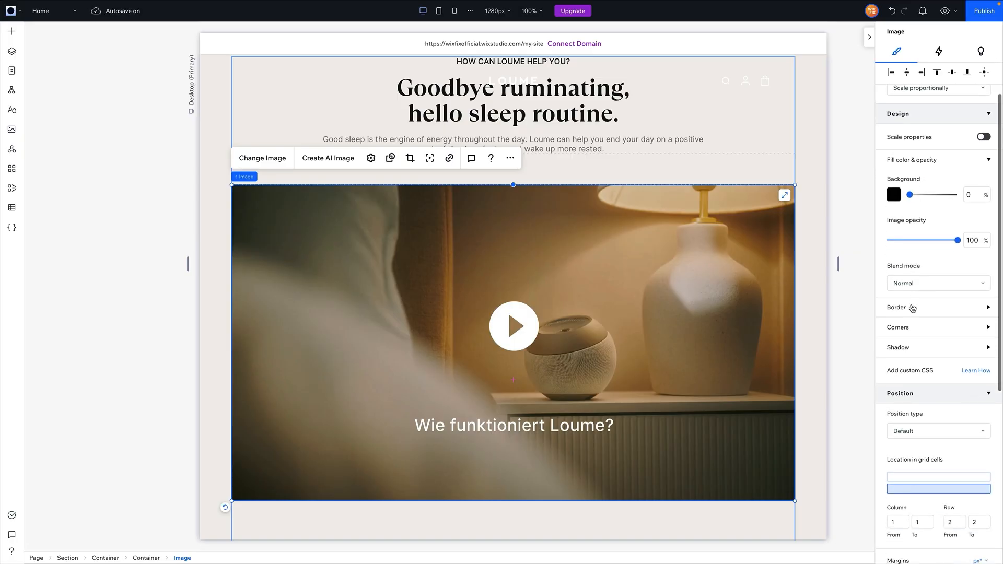
click(911, 326)
click(897, 360)
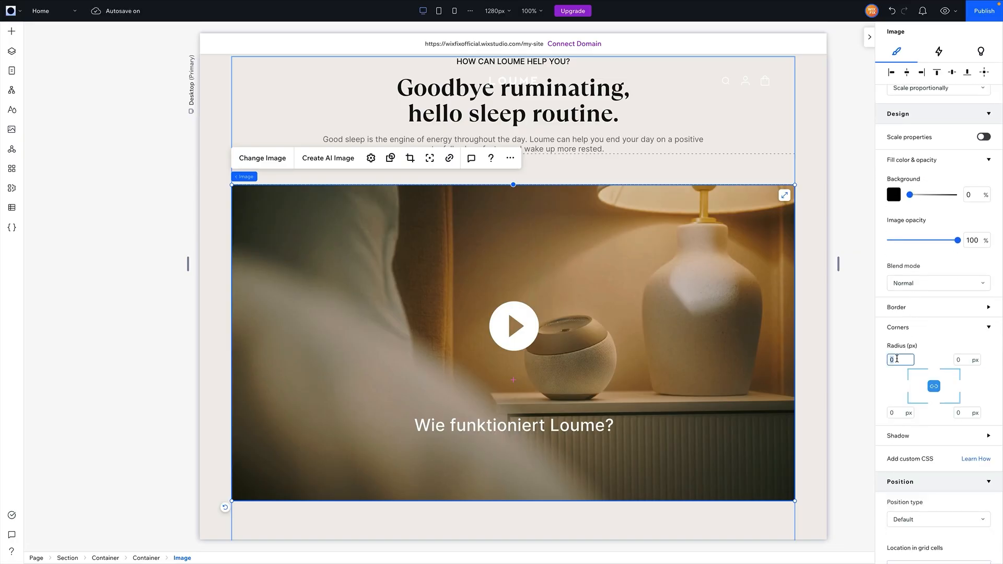
text(16)
key(Return)
- Change the container's second row height to max content so it fits the thumbnail image
click(673, 167)
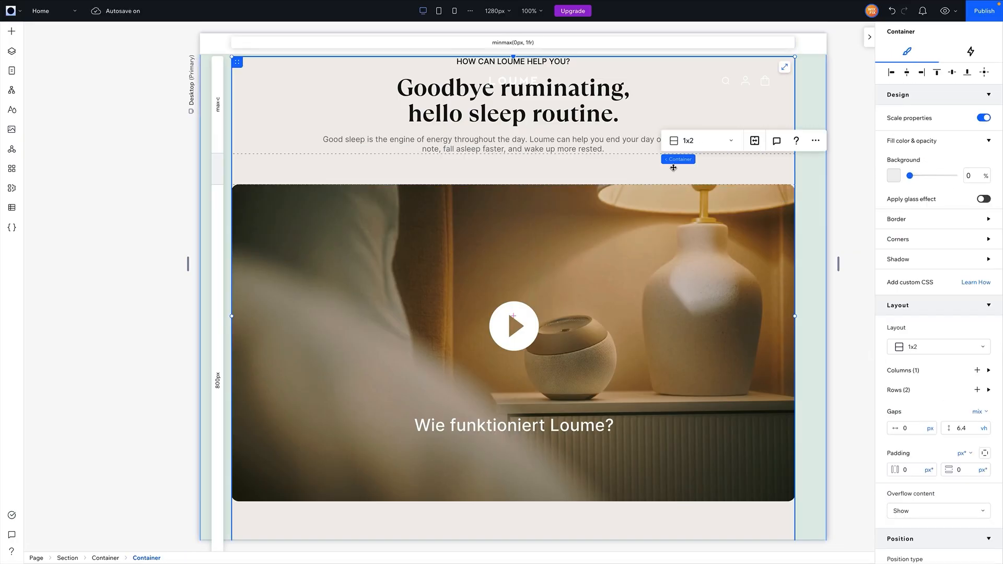
scroll(673, 167, up, 2)
scroll(257, 308, down, 5)
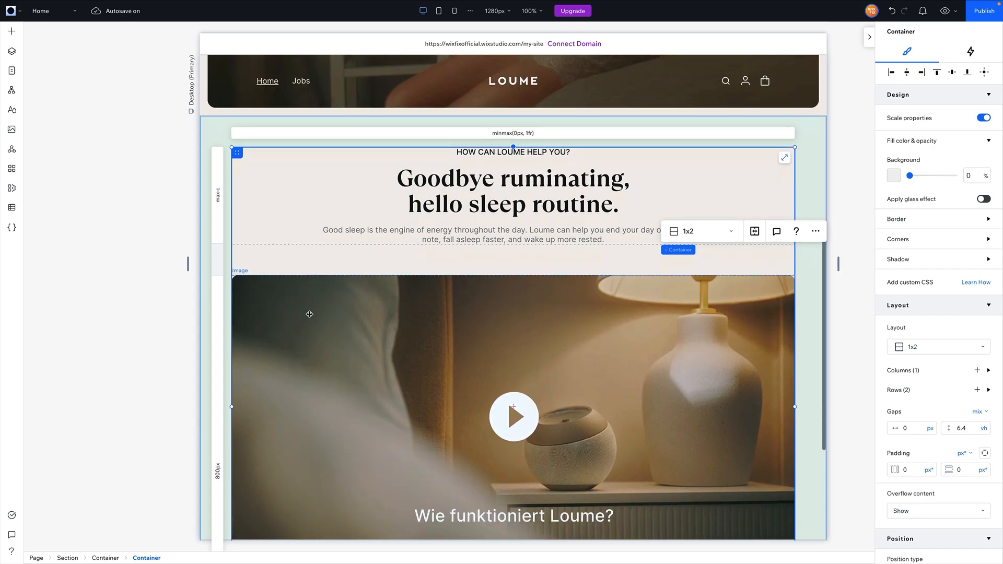
click(218, 268)
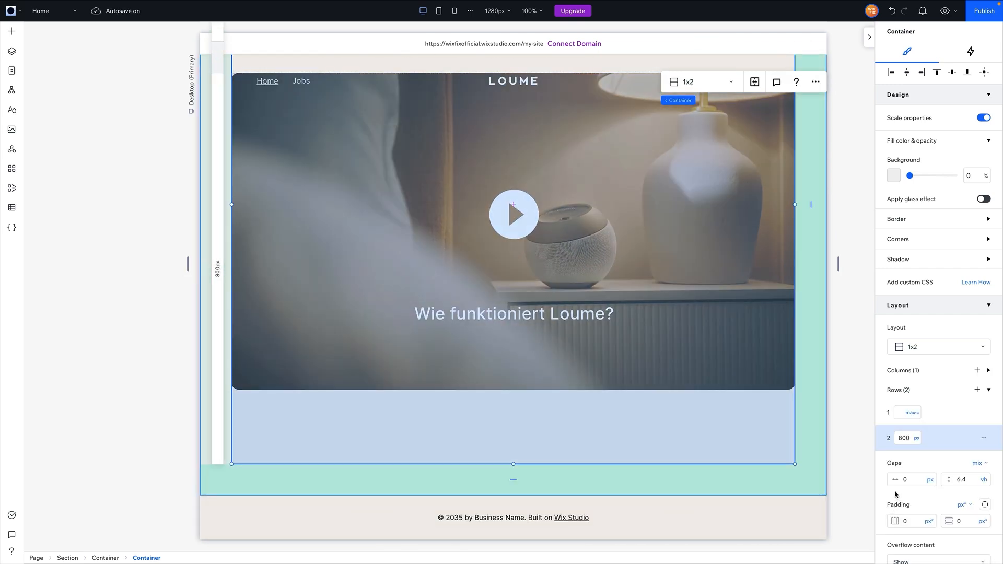
click(912, 443)
click(947, 510)
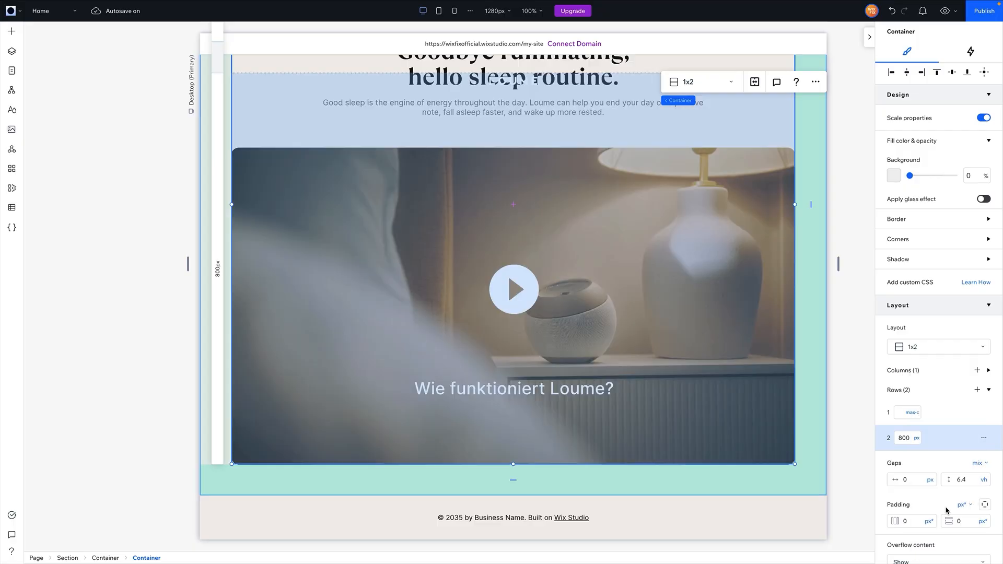
- Review the existing hero and sleep routine sections of the page down to the footer
click(861, 405)
scroll(861, 405, up, 6)
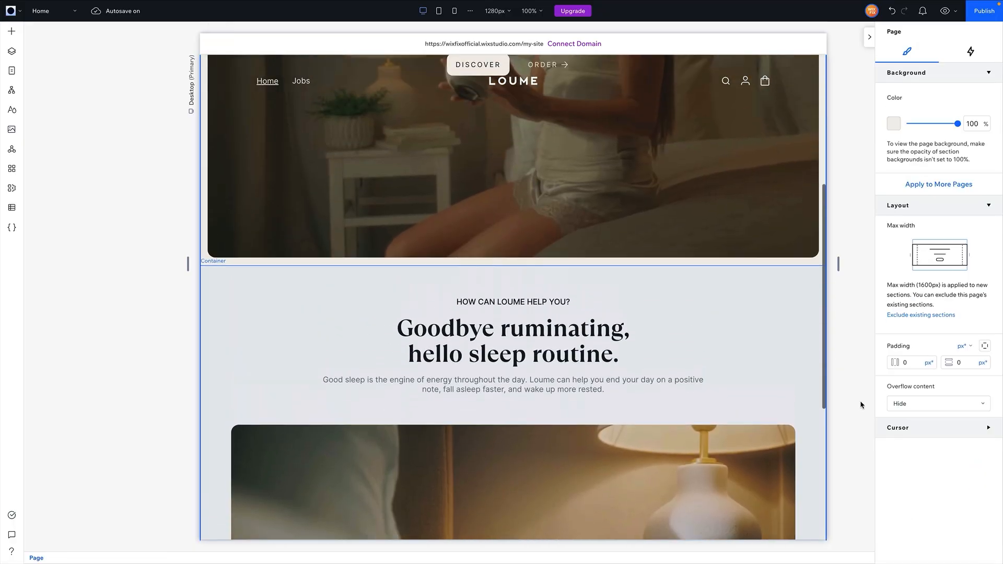
scroll(861, 405, down, 8)
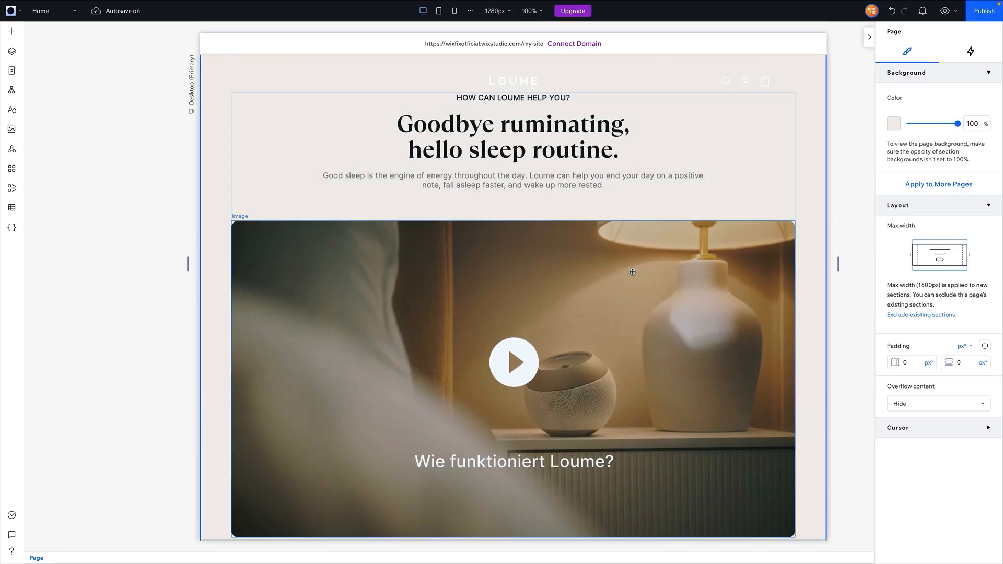
scroll(631, 273, up, 7)
scroll(603, 215, down, 5)
scroll(603, 216, down, 4)
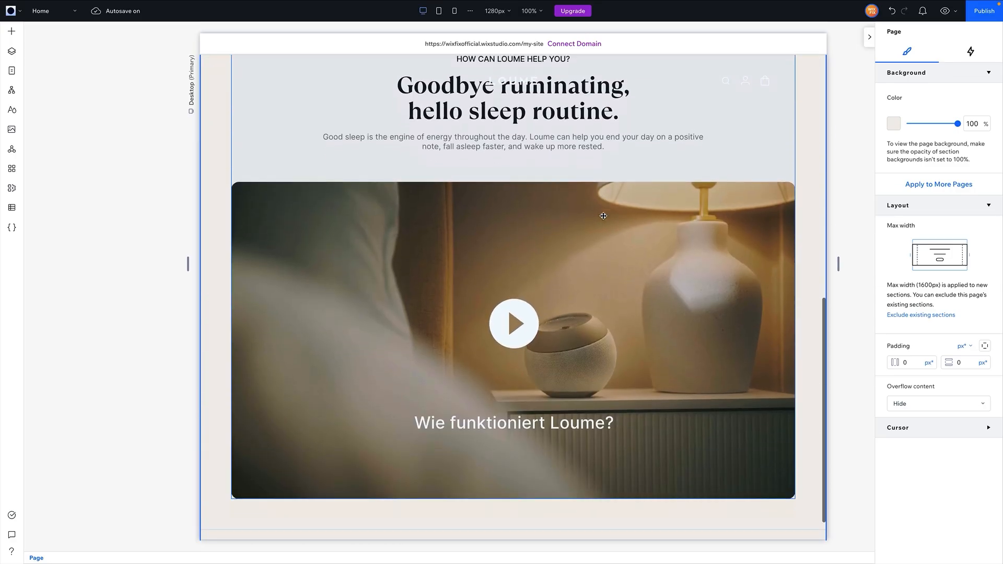
scroll(603, 216, up, 3)
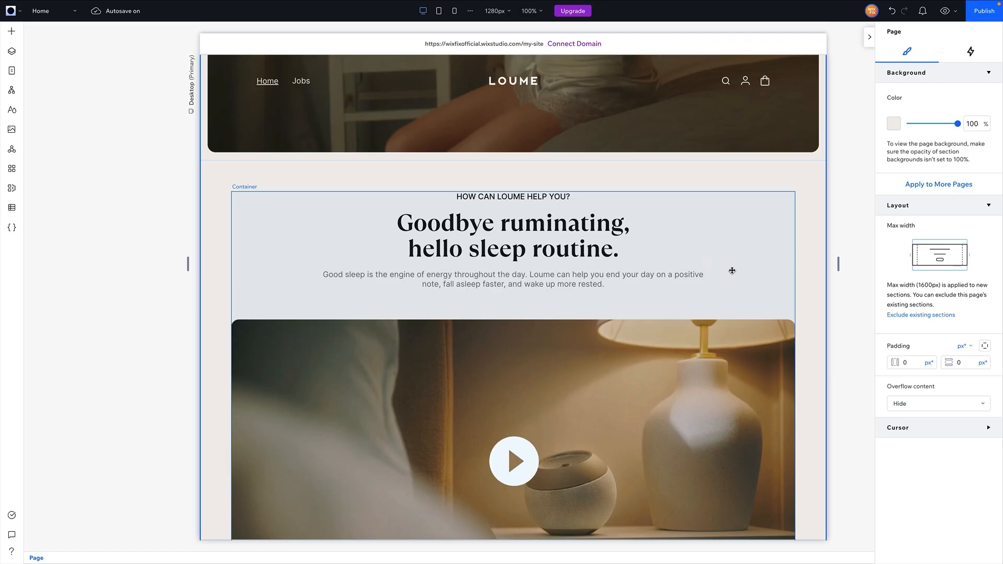
scroll(766, 249, down, 3)
- Add the saved "_Empty Section" asset between the video section and the footer
click(12, 31)
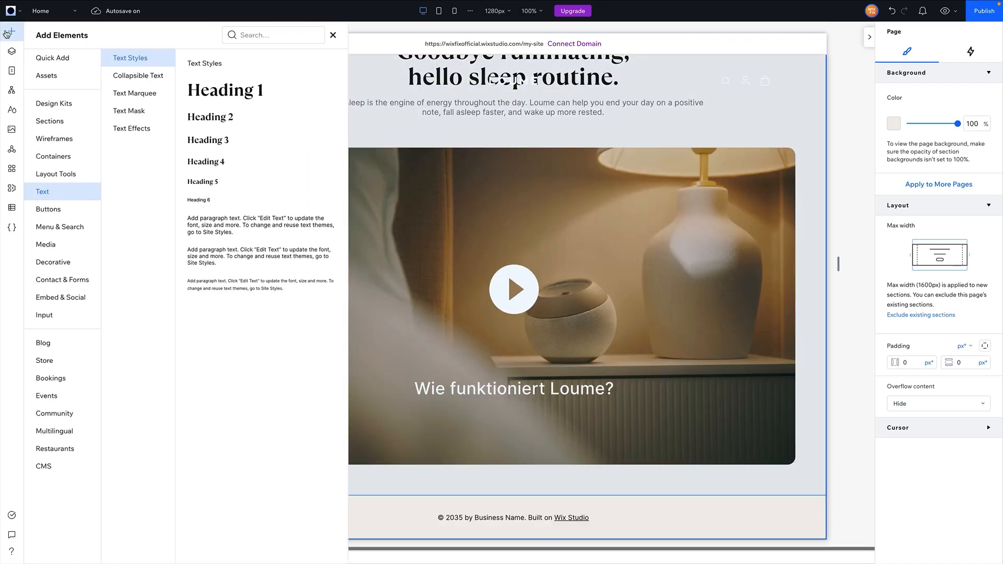
click(81, 78)
drag(219, 139, 591, 464)
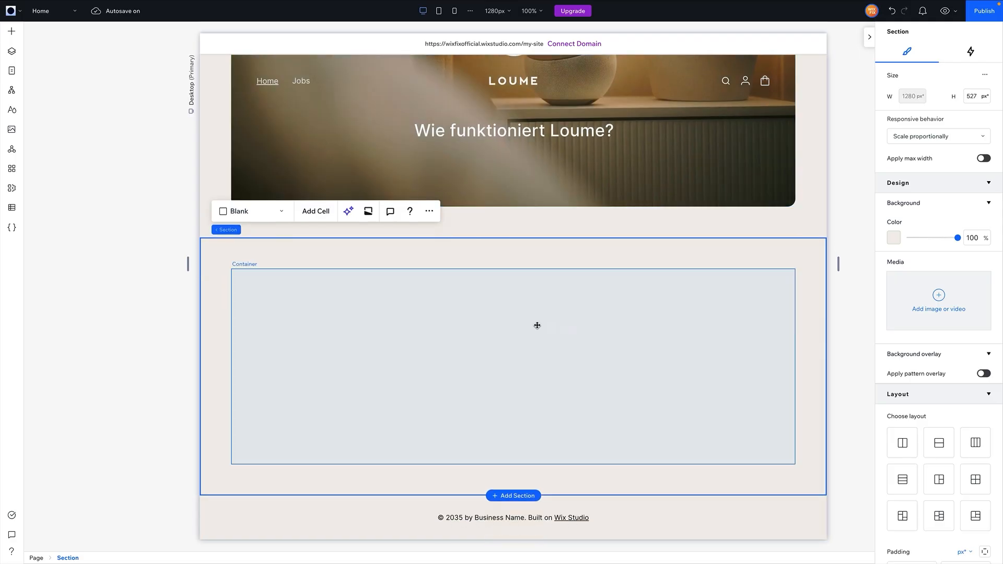
- Give the new section's container a 1x2 layout with a vertical gap of 6.4 vh
click(521, 325)
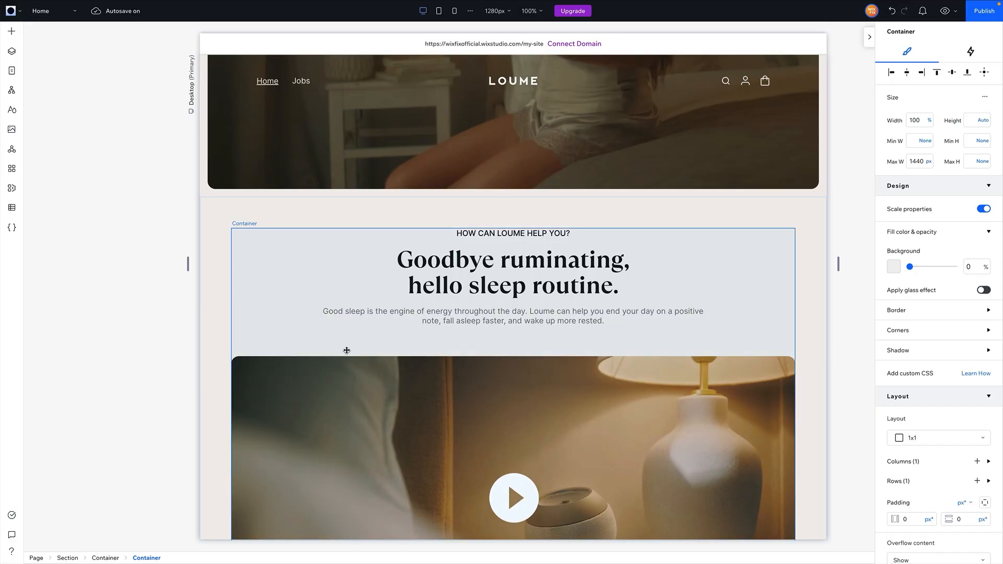
click(346, 350)
scroll(266, 407, down, 8)
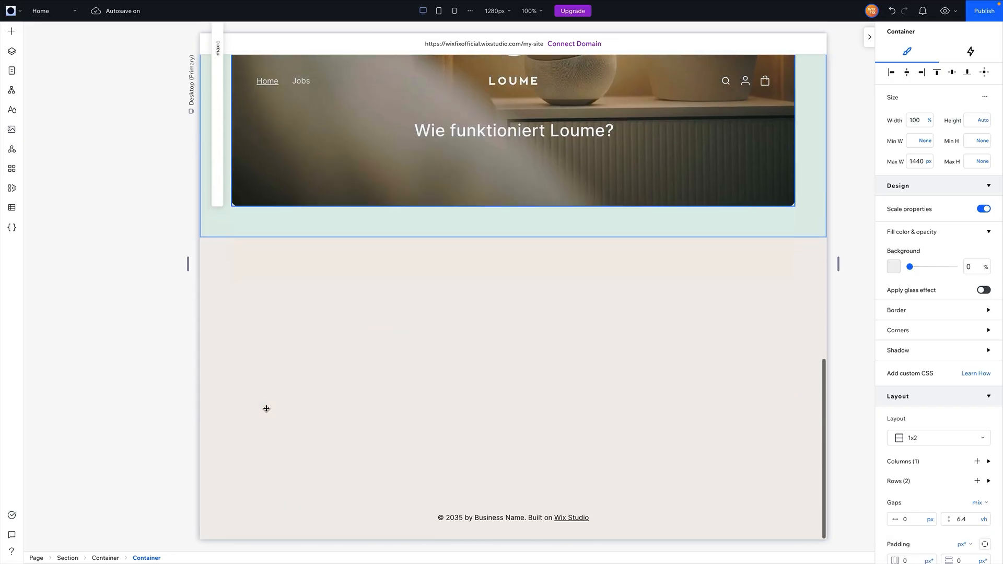
click(412, 358)
click(248, 242)
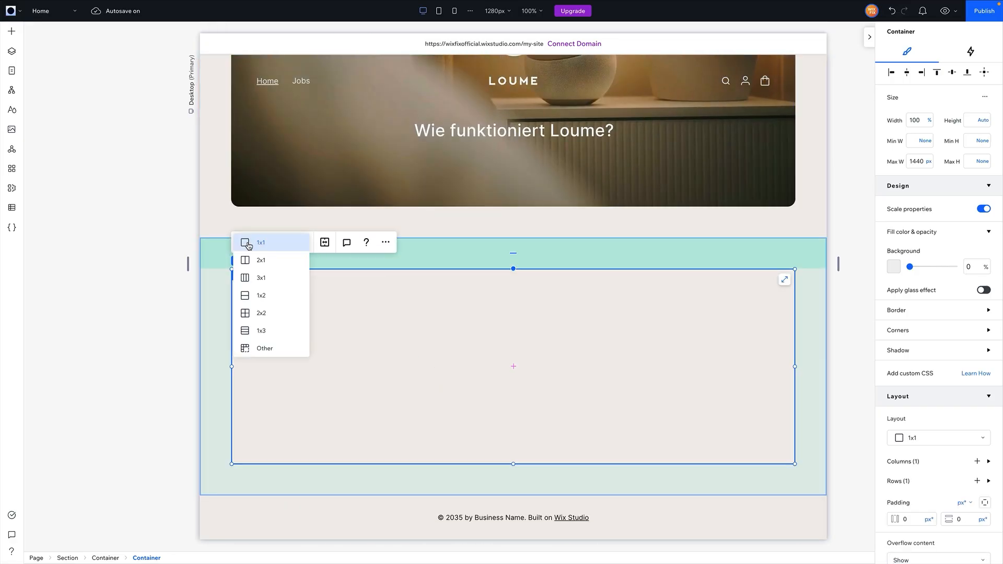
click(272, 296)
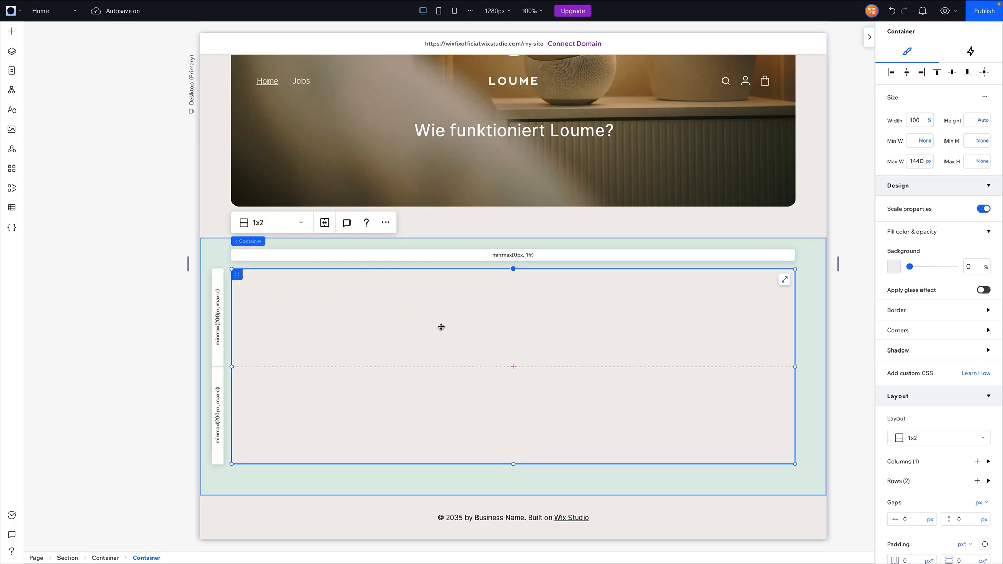
text(6.0vh)
key(Return)
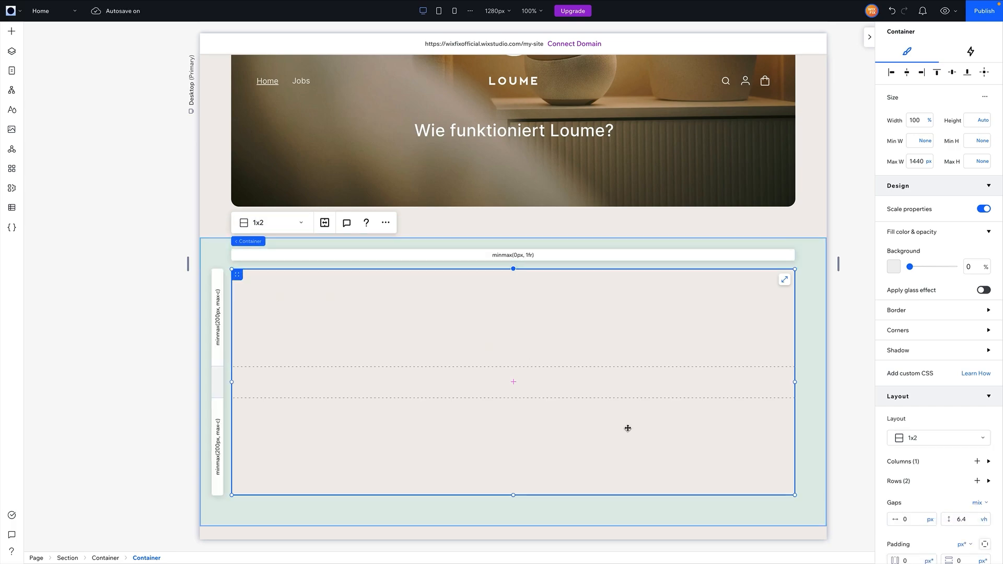
scroll(627, 429, up, 1)
scroll(618, 429, down, 2)
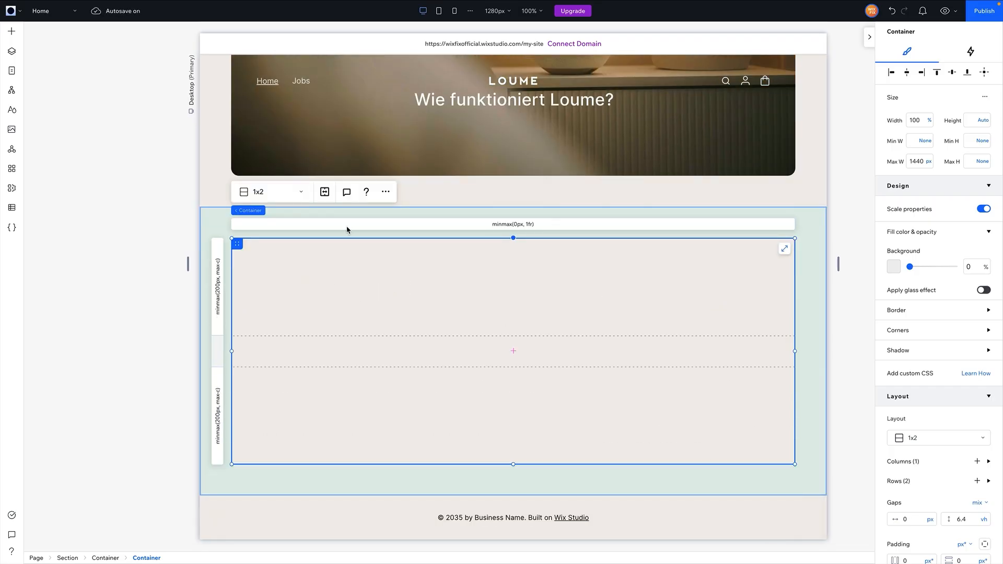
- Add a container stretched across the new section's upper row and set its background opacity to 0%
click(11, 31)
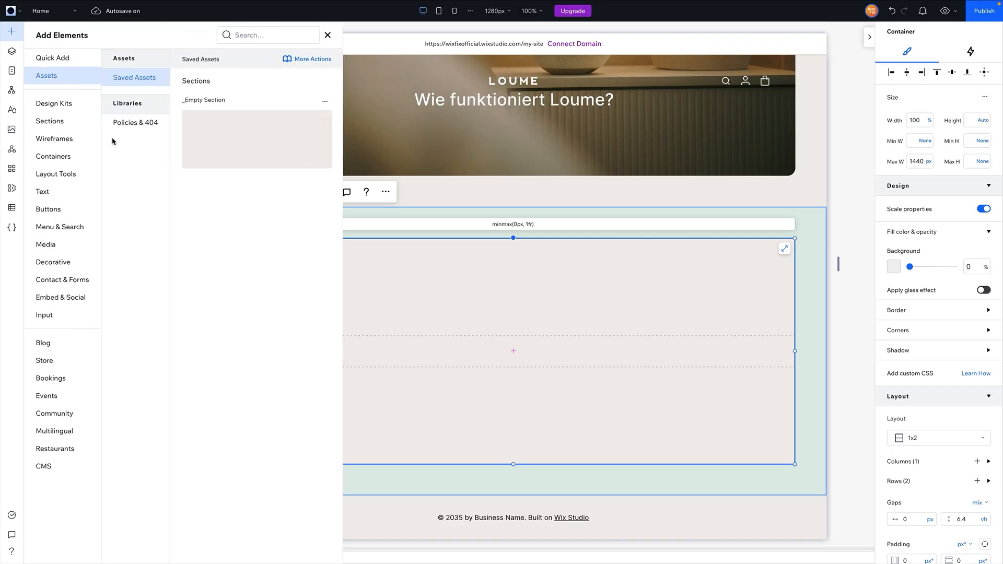
click(50, 58)
drag(181, 148, 512, 293)
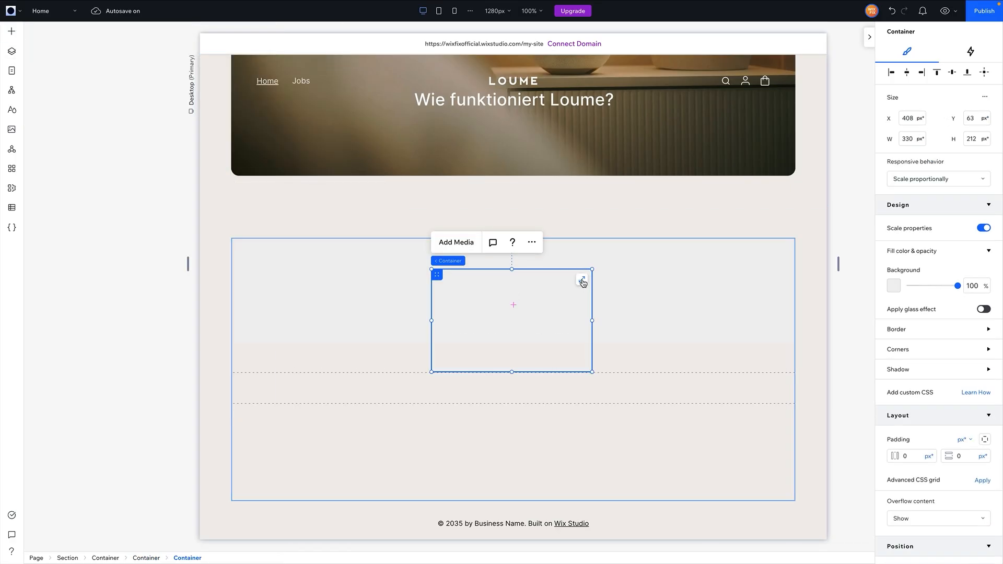
click(583, 282)
double_click(969, 264)
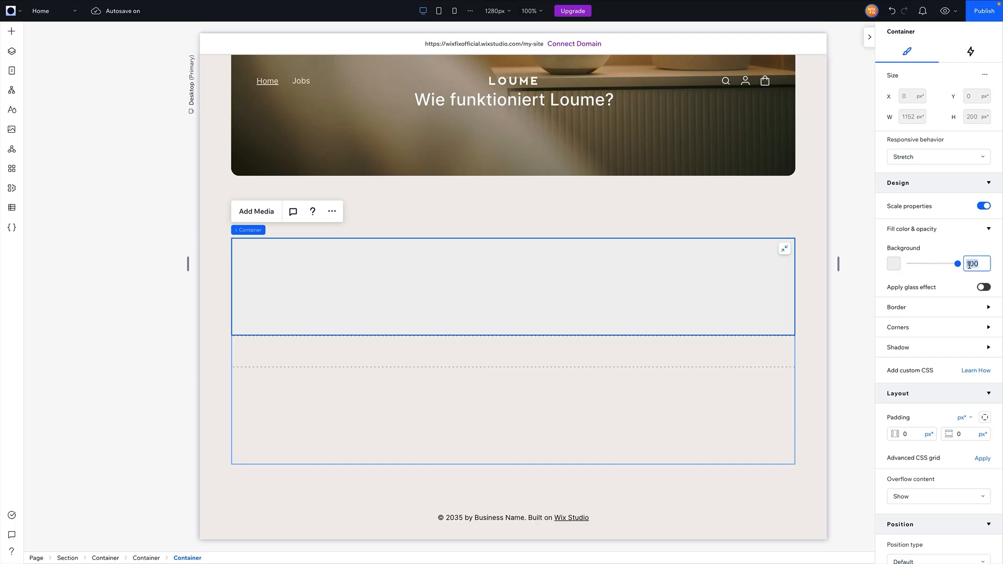
text(0)
- Apply an advanced CSS grid with a 2x1 layout and a 42 px horizontal gap to the upper row's container
click(982, 458)
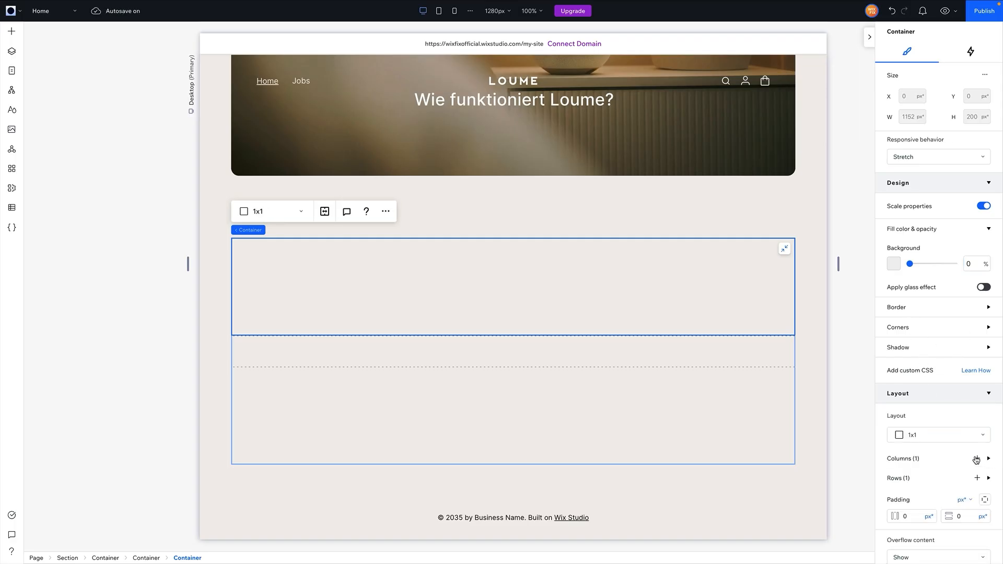
click(935, 436)
click(931, 460)
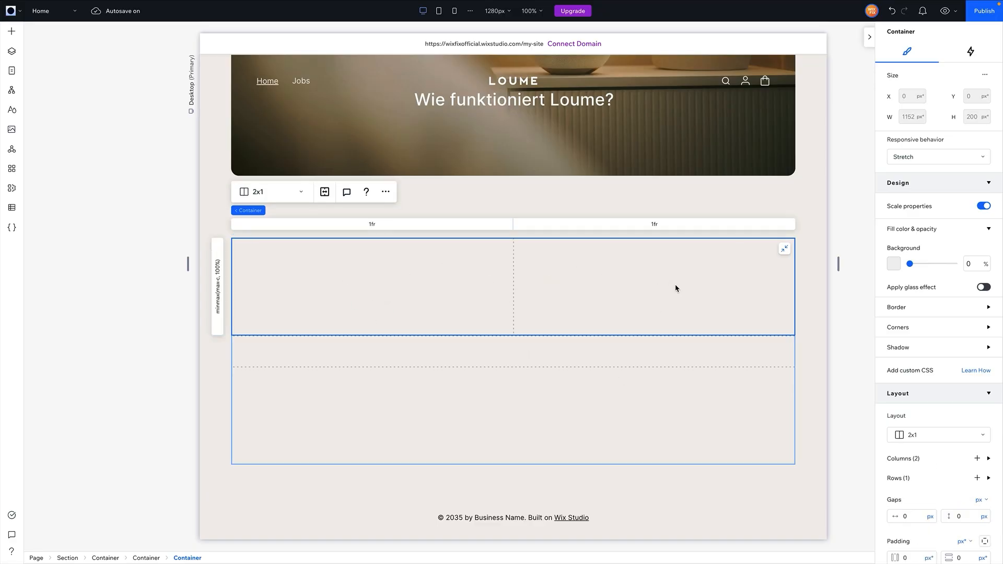
click(912, 520)
key(Return)
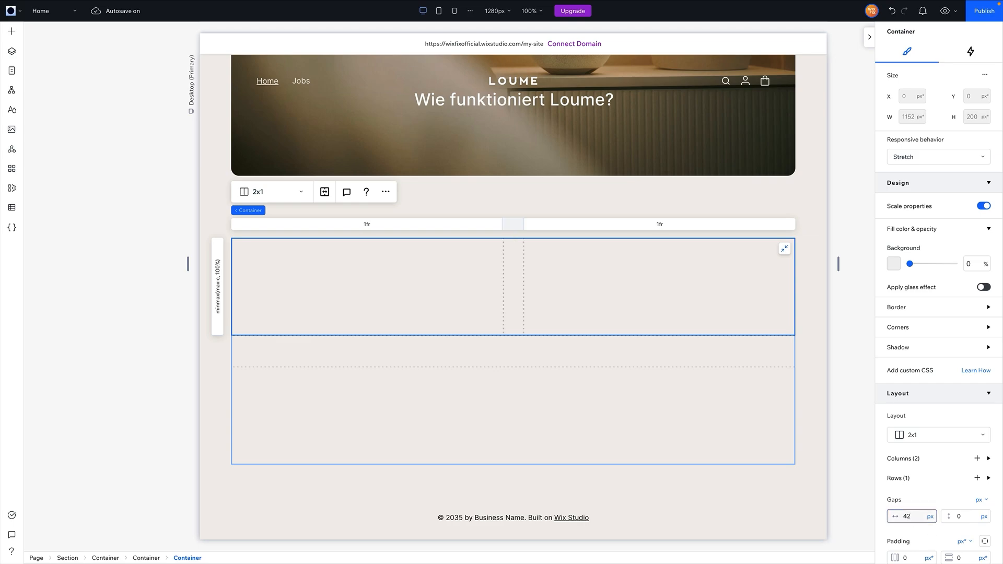
- Add a title to the grid's first column, aligned left and centred vertically
click(12, 32)
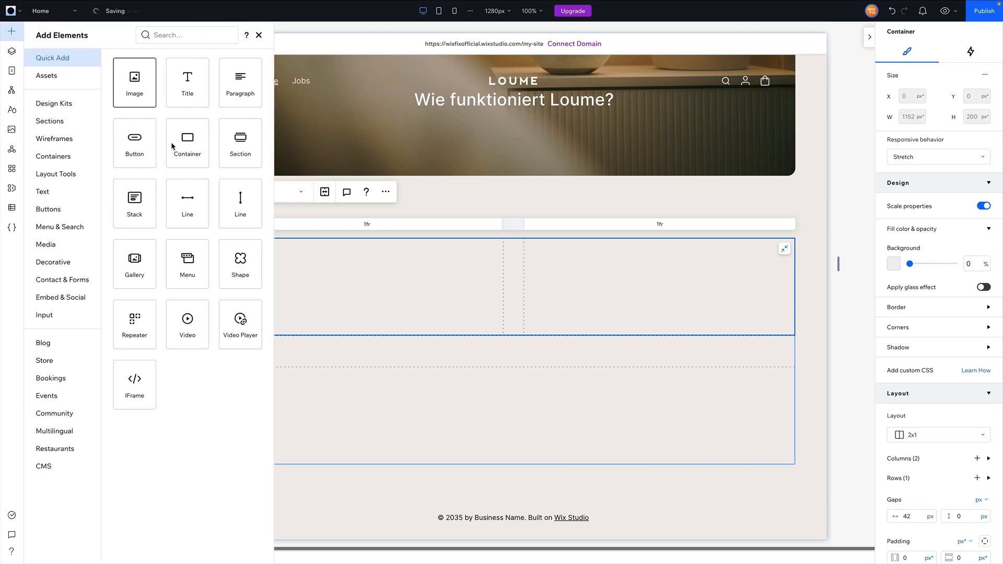
drag(195, 101, 350, 266)
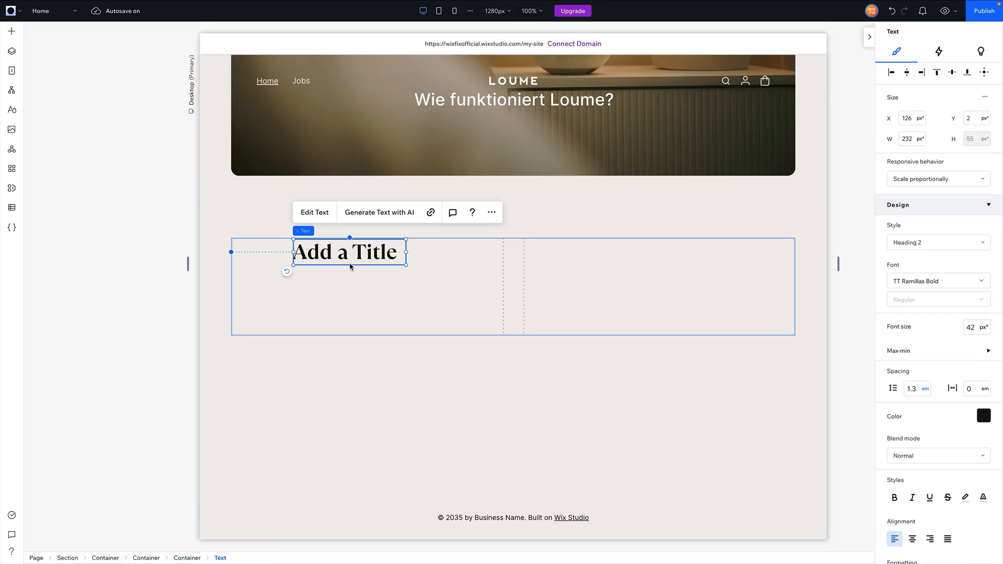
click(892, 73)
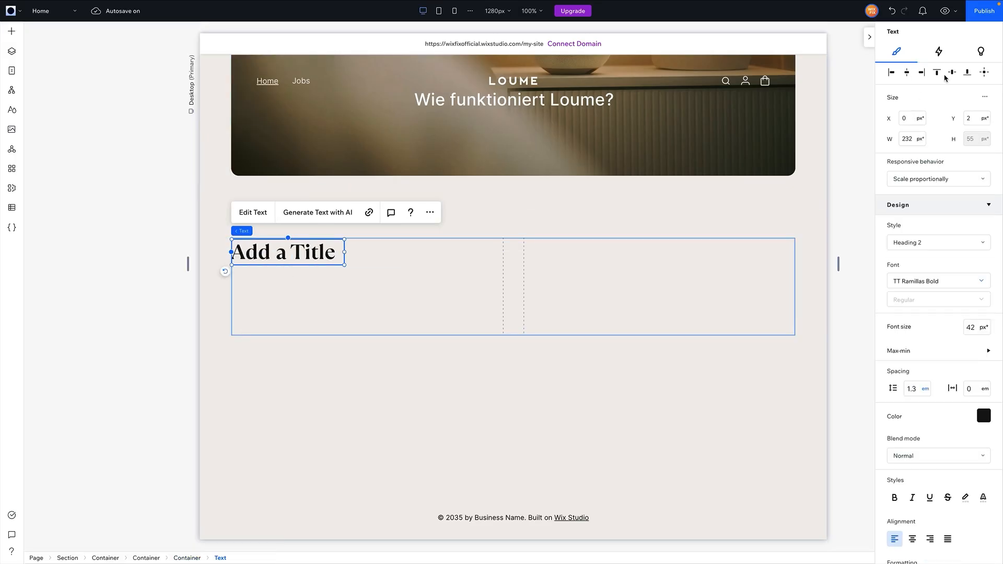
click(951, 73)
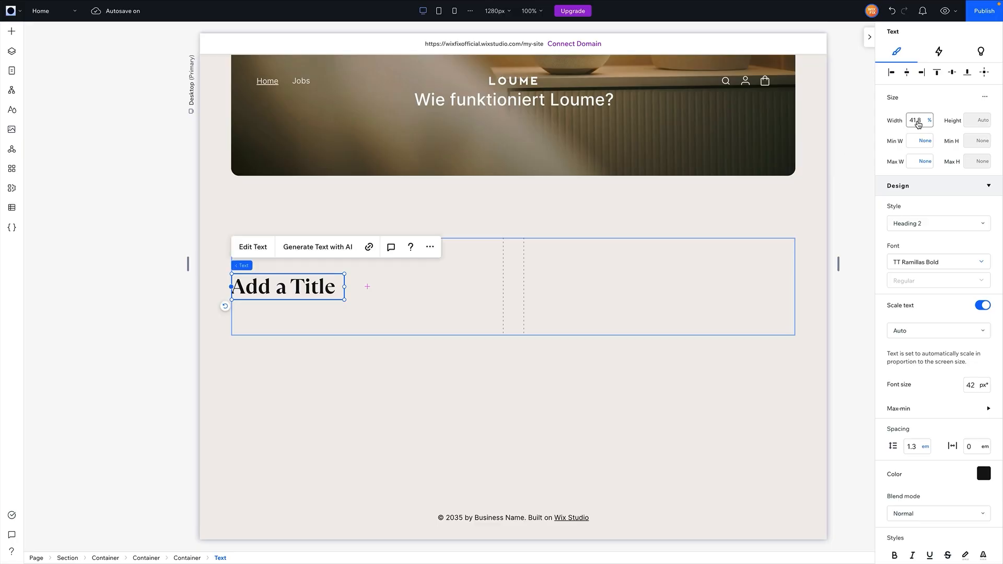
- Set the title's width to 100% and its text to "Three things that will help you fall asleep faster."
click(917, 121)
key(Return)
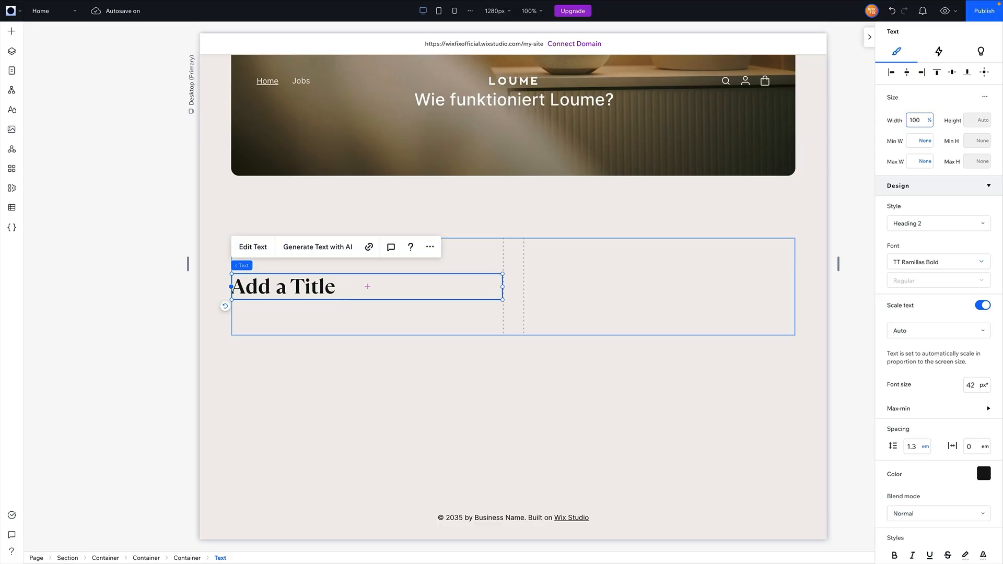
scroll(703, 277, up, 1)
scroll(703, 277, down, 2)
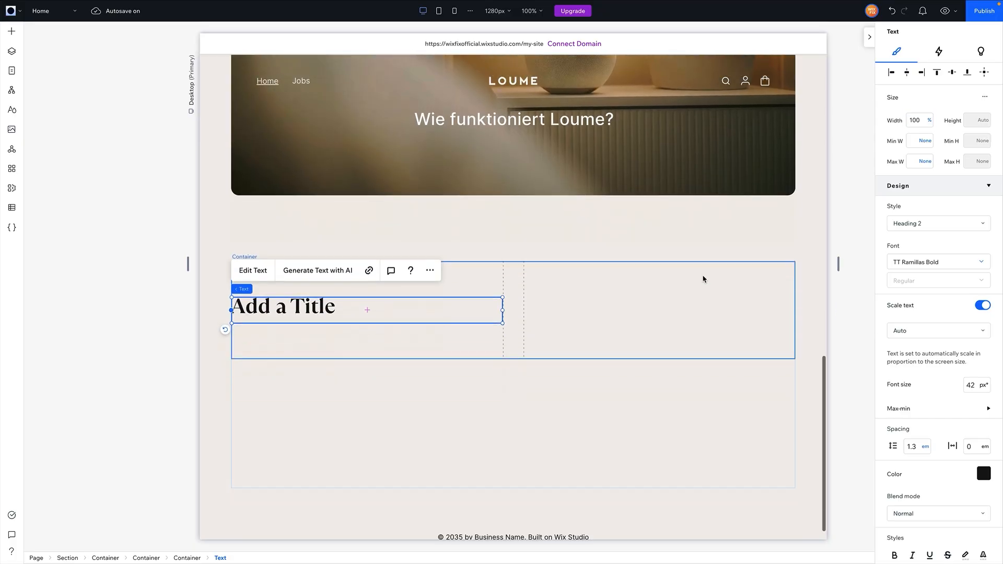
double_click(290, 292)
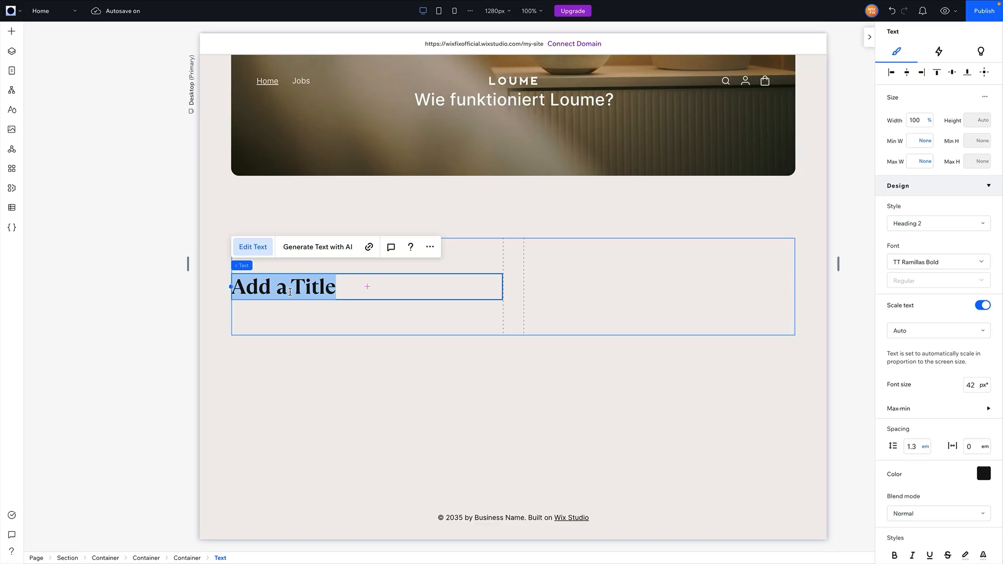
text(Three things that will help you fall asleep faster.)
click(488, 294)
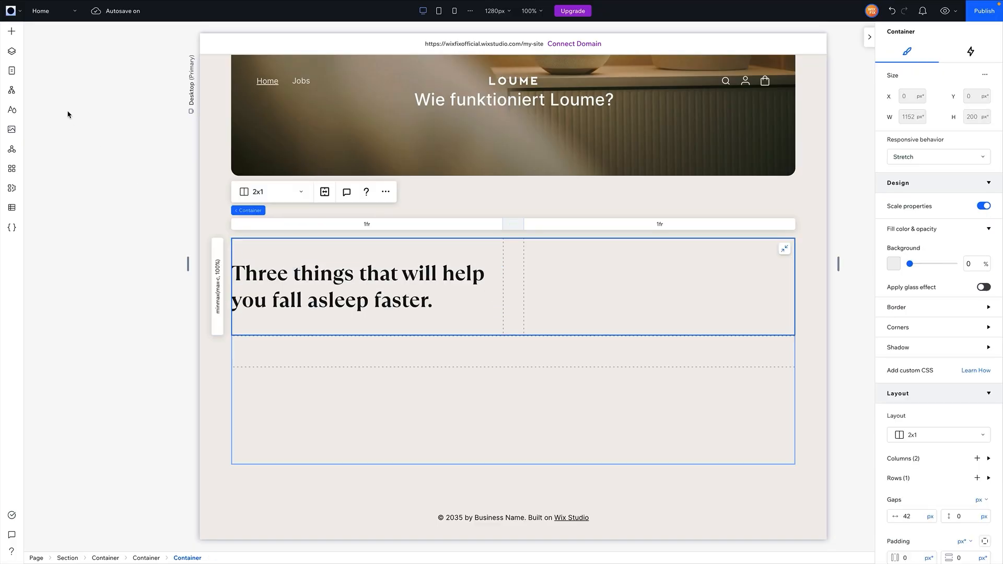
- Add a #6E6E6E paragraph in the second column reading "Discover the calming effects of light, breathing and meditation to help you sleep faster and more deeply."
click(11, 30)
drag(235, 84, 632, 285)
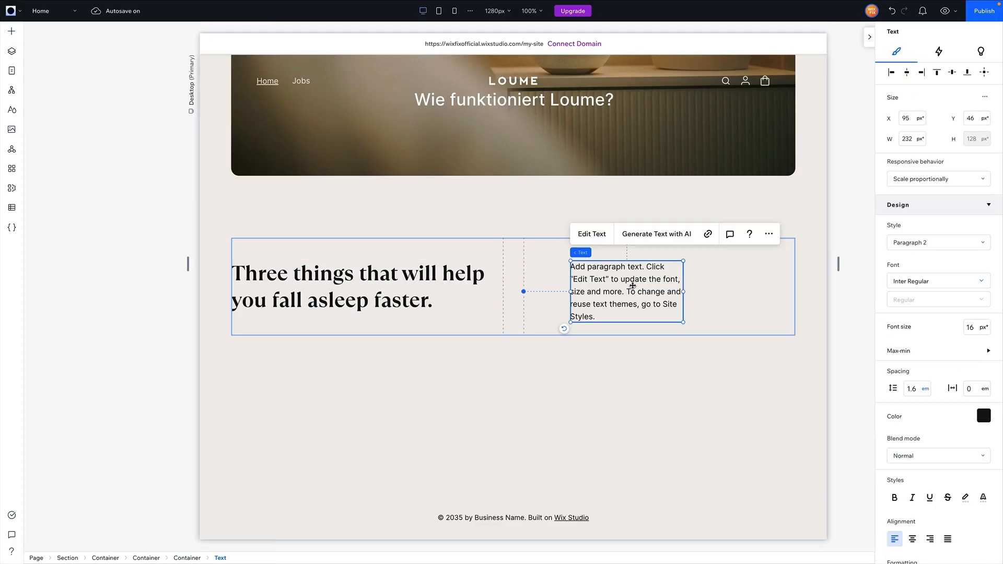
click(984, 418)
click(955, 458)
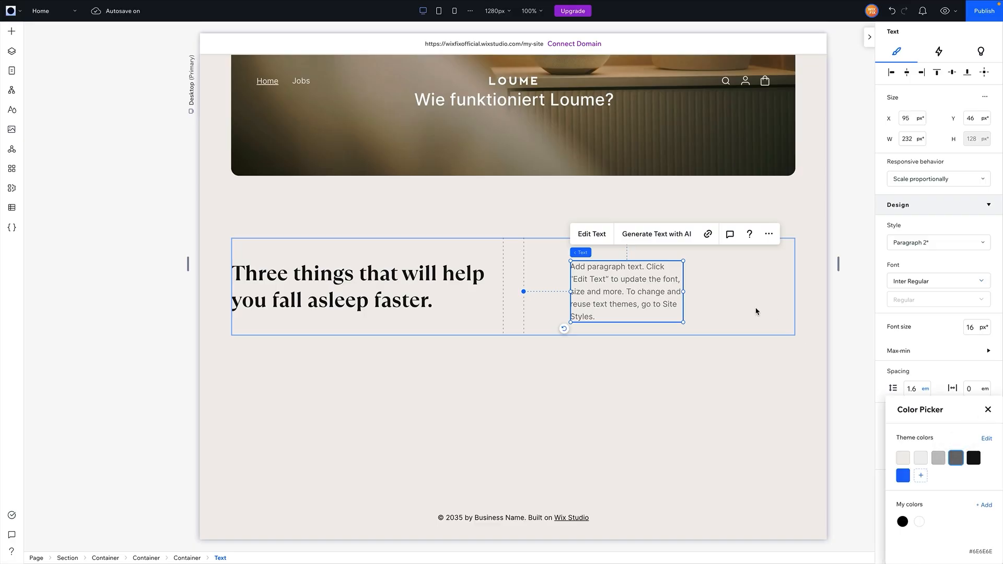
key(Escape)
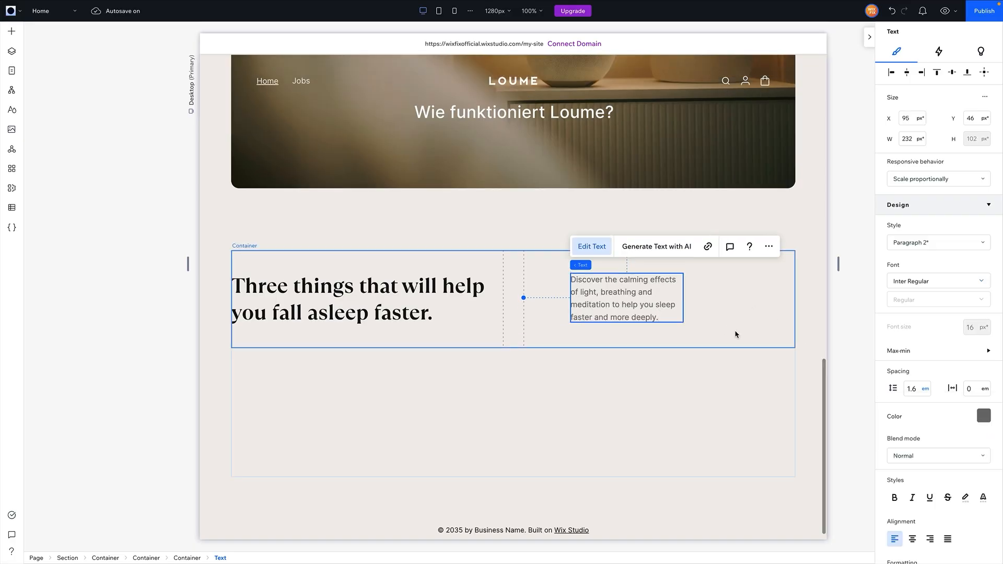
click(736, 334)
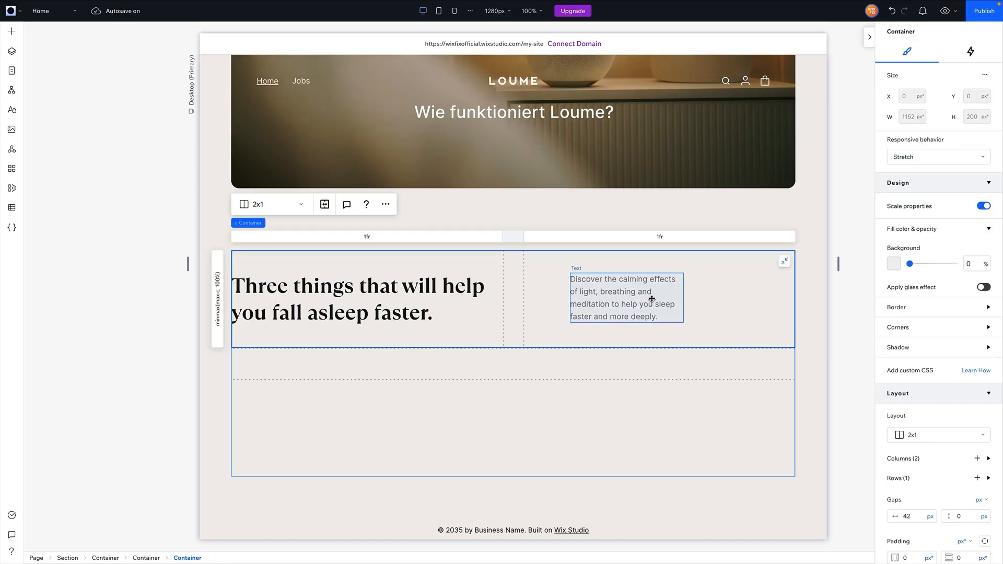
- Widen the paragraph to about 404 px and align it right and vertically centred in its column
click(651, 299)
drag(681, 298, 766, 294)
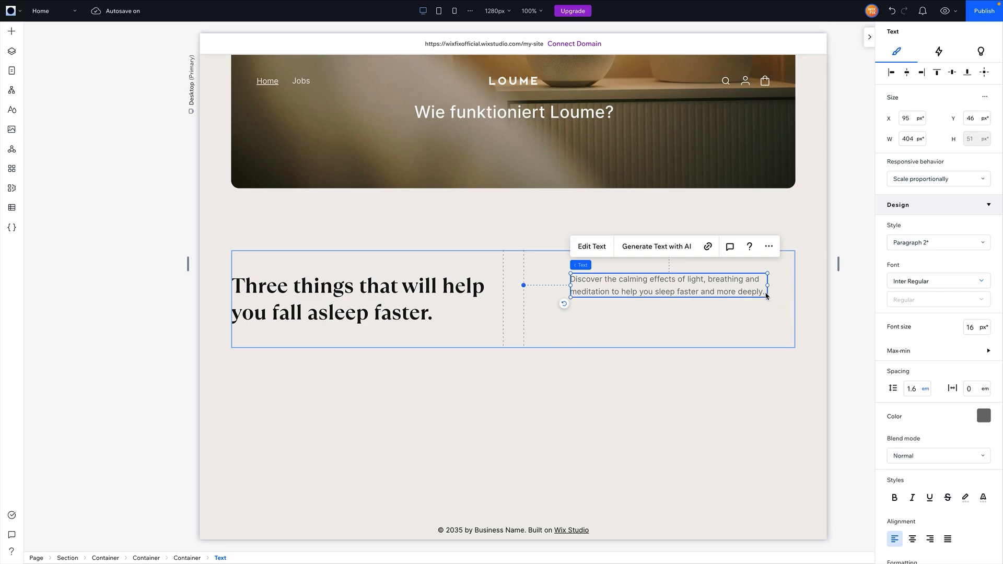
click(921, 74)
click(951, 74)
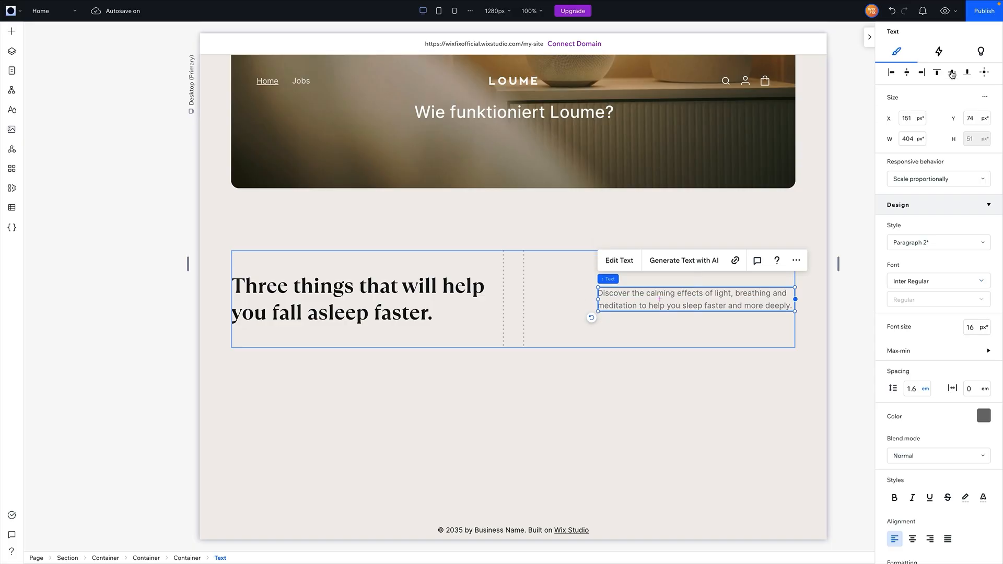
- Resize the upper container's columns to about 1.2fr for the title and 0.8fr for the paragraph
click(561, 314)
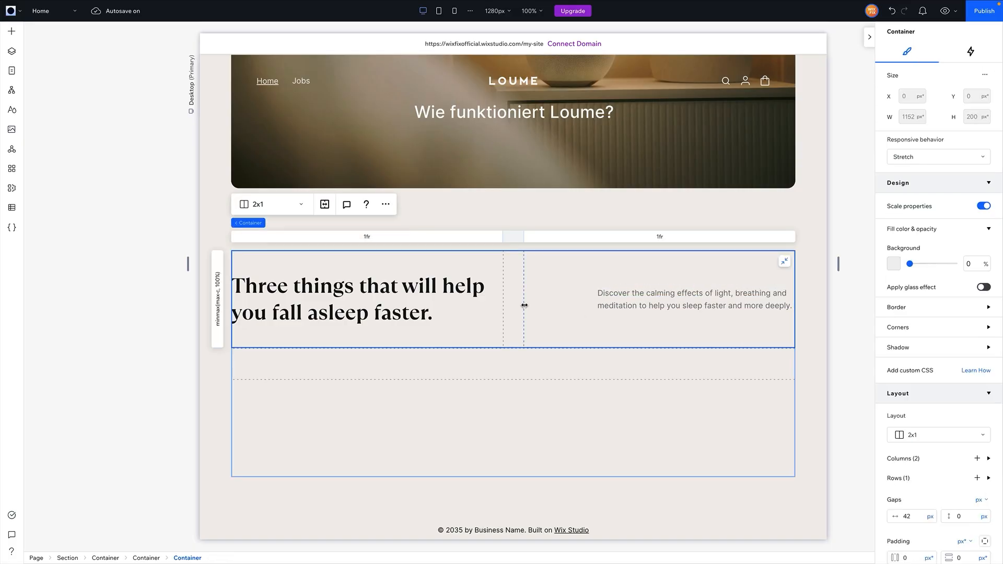
drag(524, 305, 576, 304)
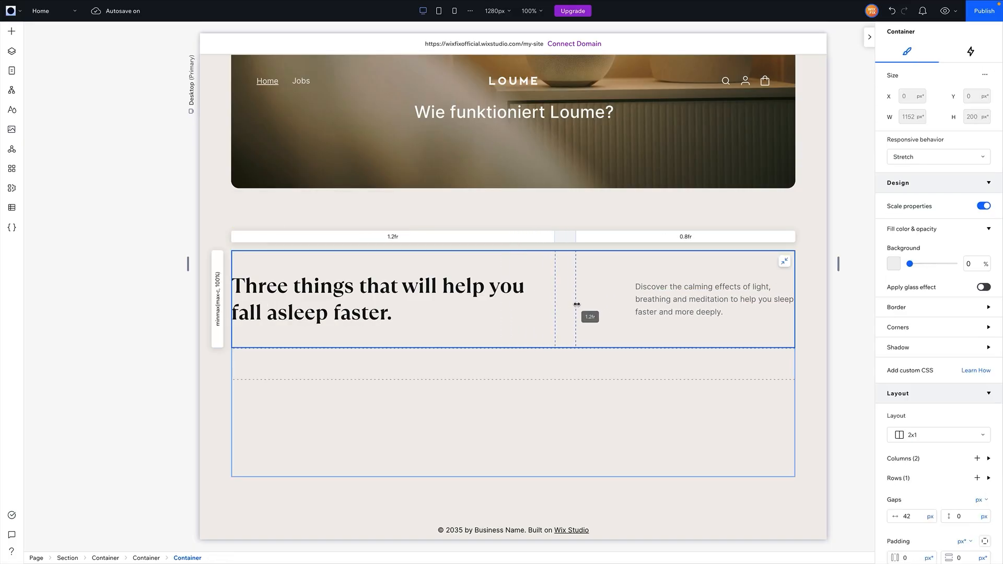
click(441, 286)
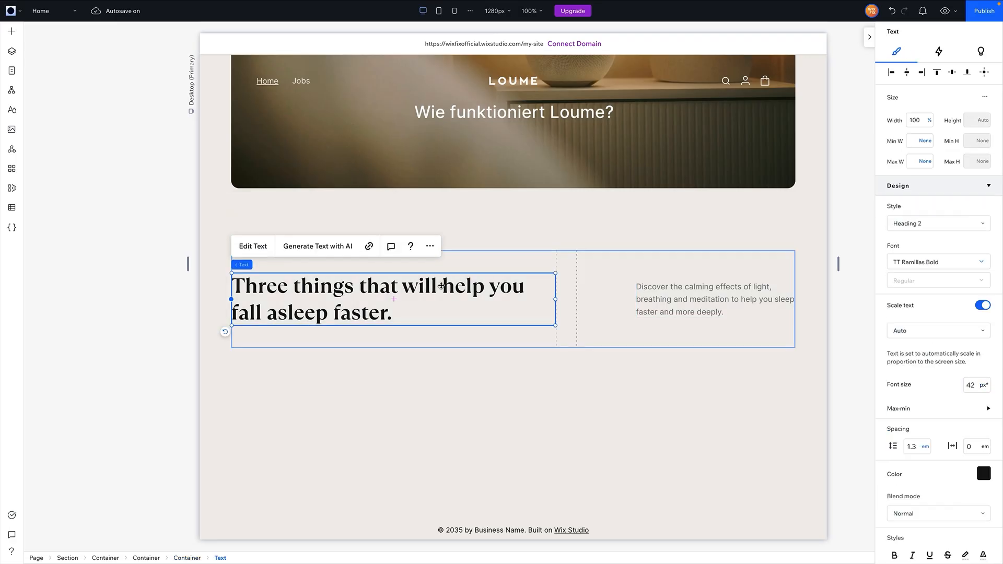
- Widen the paragraph beside the title by extending its left edge so the text wraps onto two lines
click(678, 306)
drag(636, 299, 594, 302)
- Set the title's font size to 48 px and tighten its line spacing
click(479, 299)
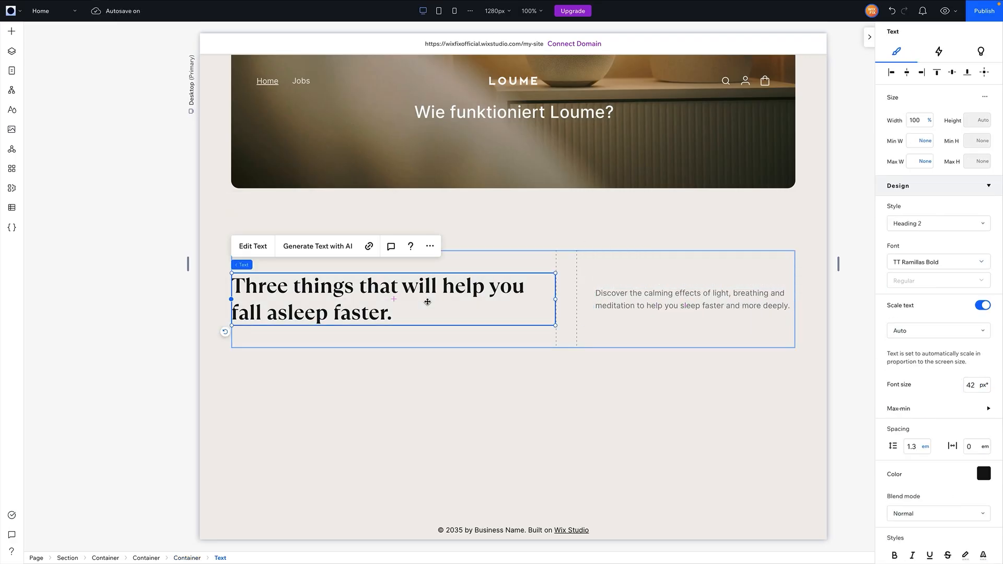
click(975, 384)
key(Return)
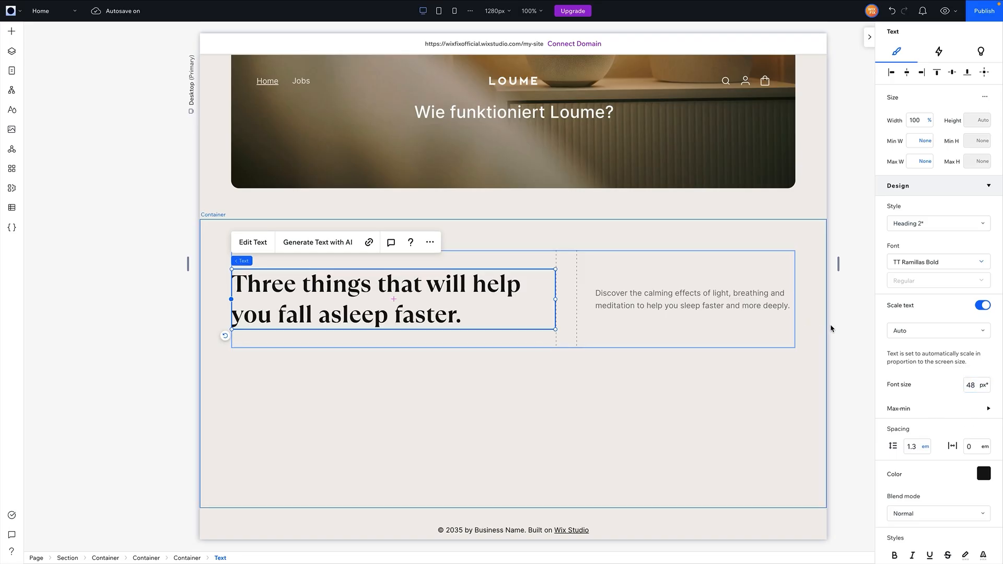
click(913, 446)
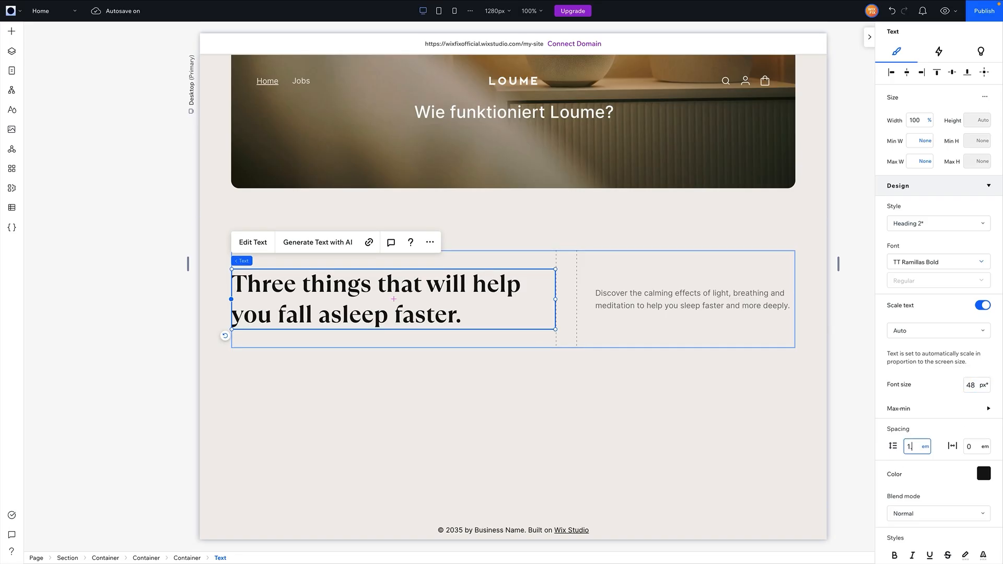
key(Return)
click(831, 336)
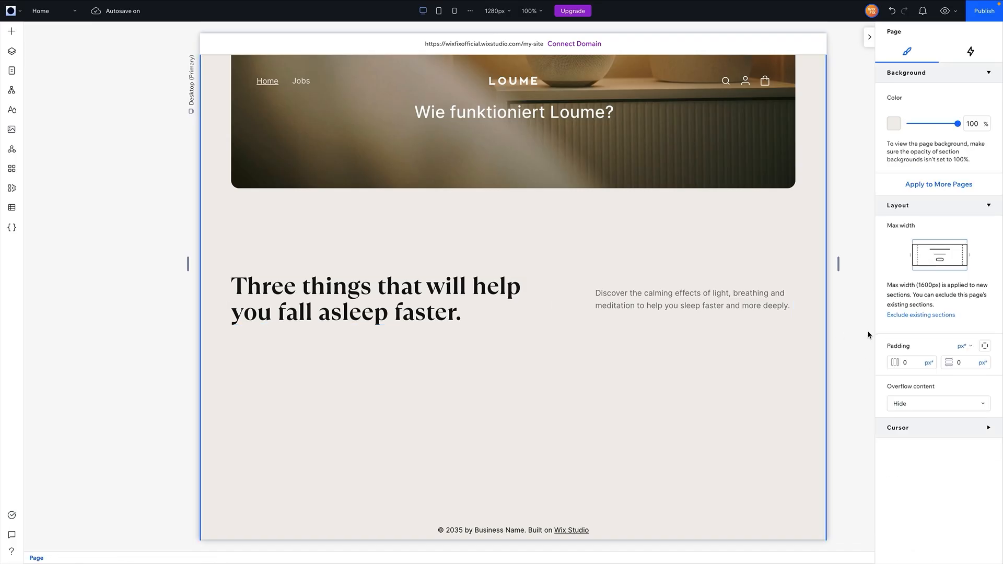
- Set the height of the two-row container's first row to Max content
click(571, 330)
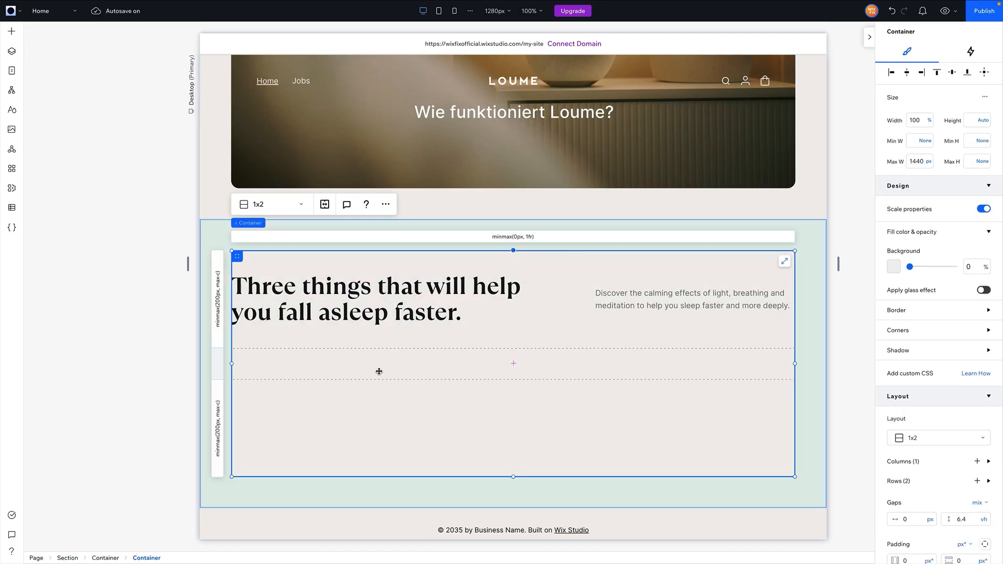
click(218, 298)
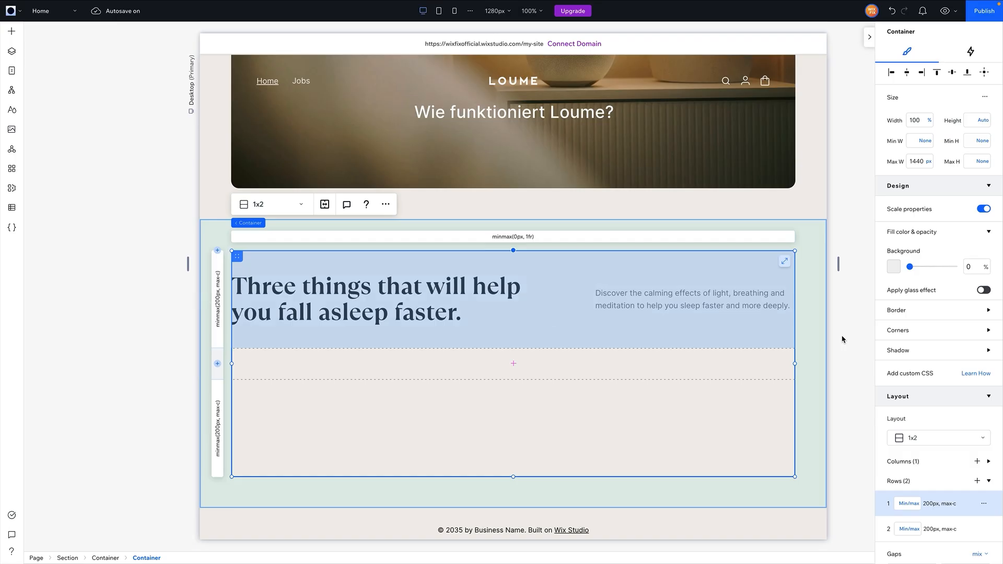
scroll(927, 446, down, 2)
click(910, 407)
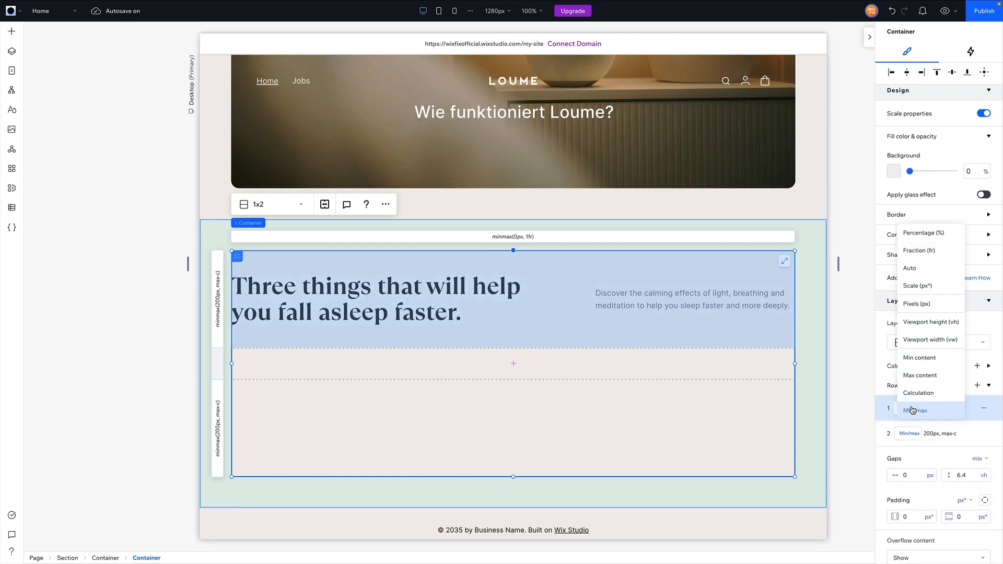
click(920, 376)
click(830, 335)
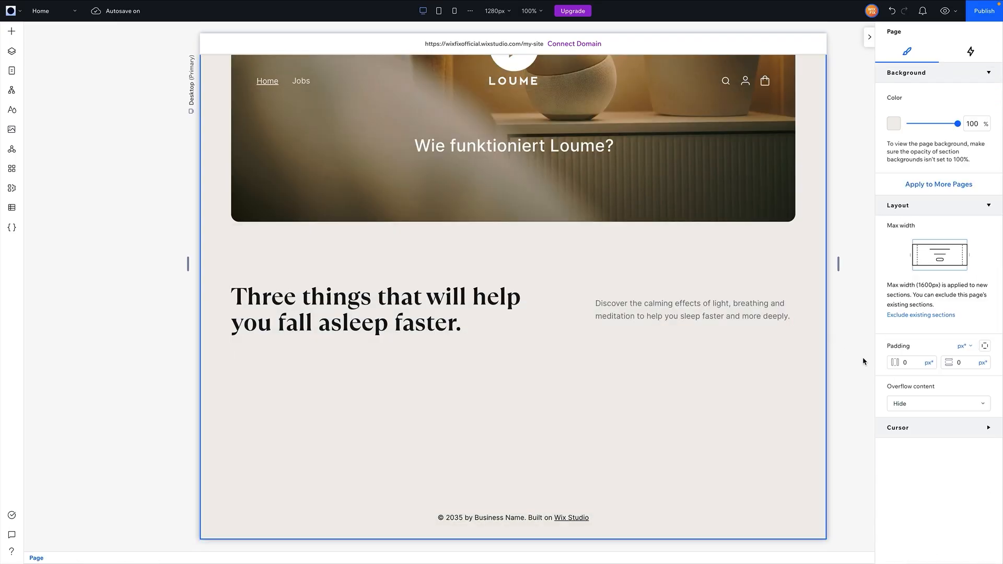
- Set the height of the container's second row to a fixed 600 px
click(556, 395)
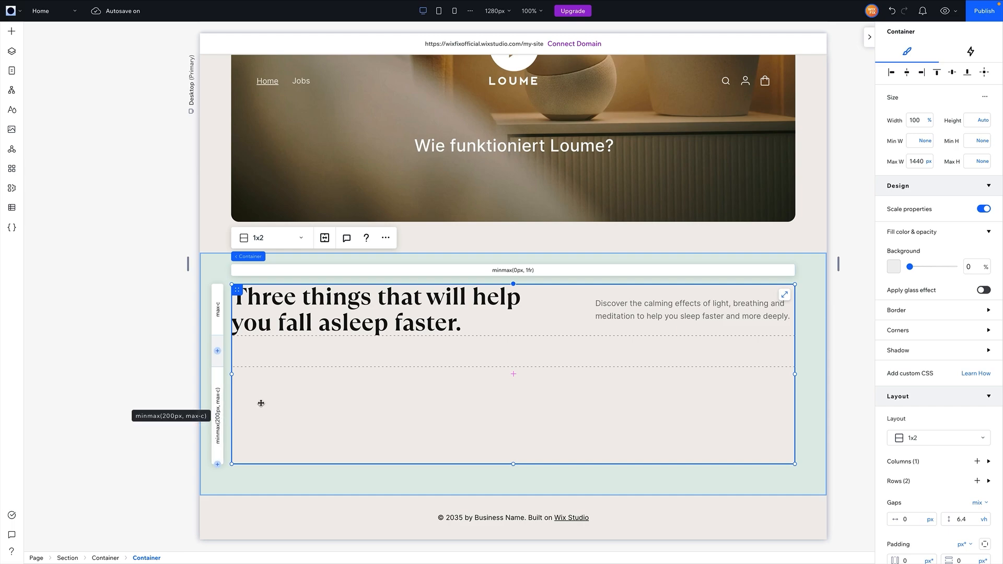
click(939, 486)
click(903, 528)
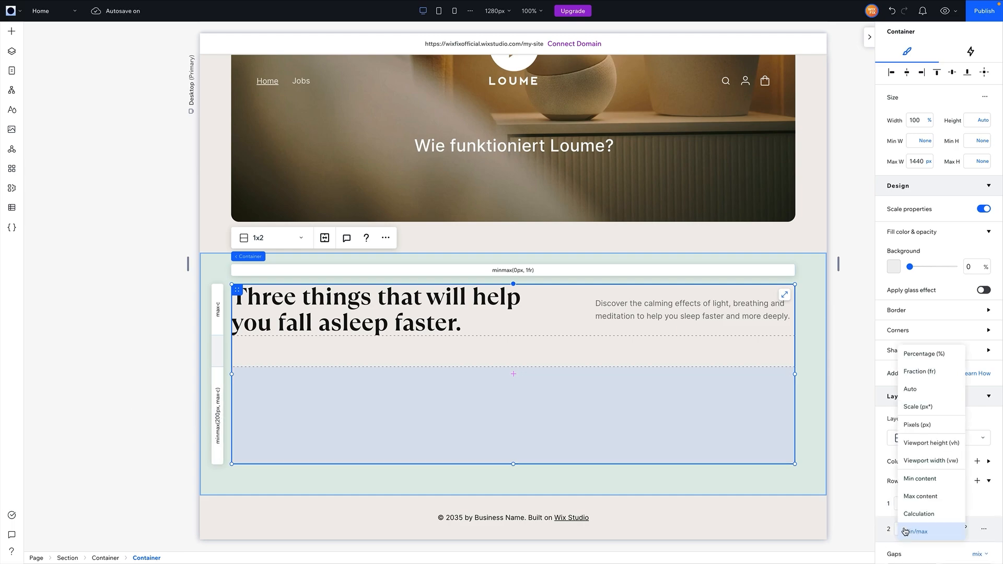
click(924, 421)
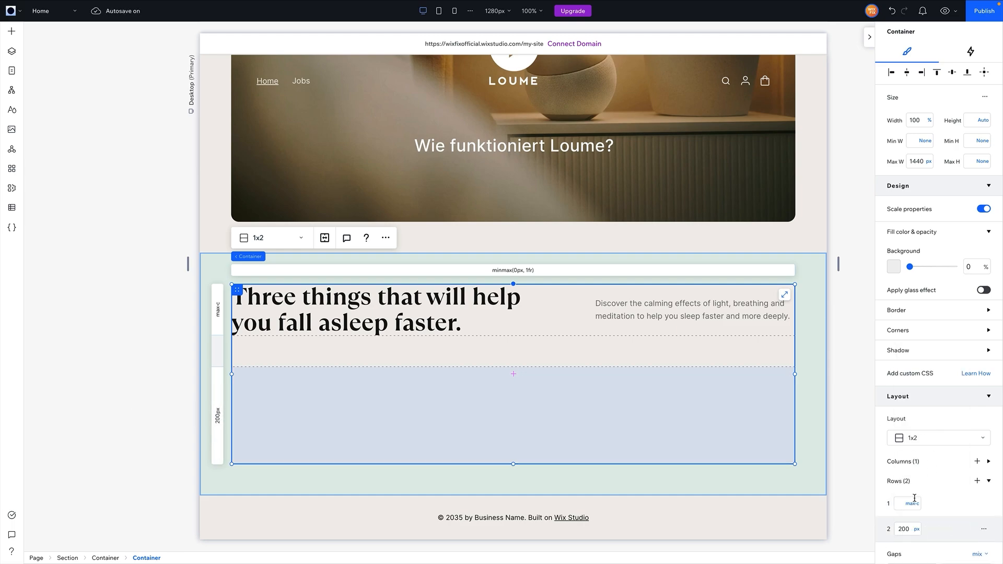
text(600)
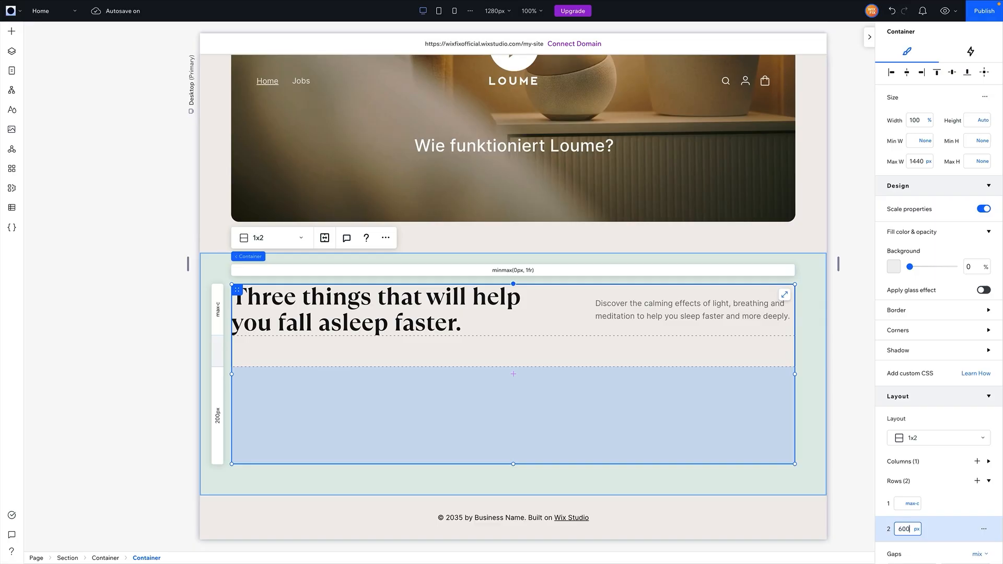
key(Return)
scroll(512, 389, down, 3)
scroll(512, 390, up, 2)
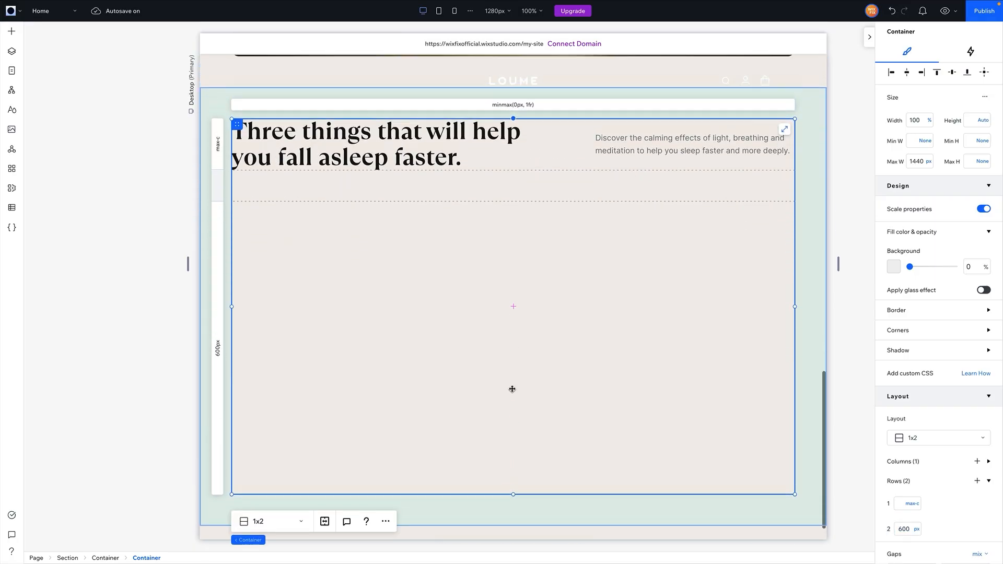
scroll(512, 389, down, 2)
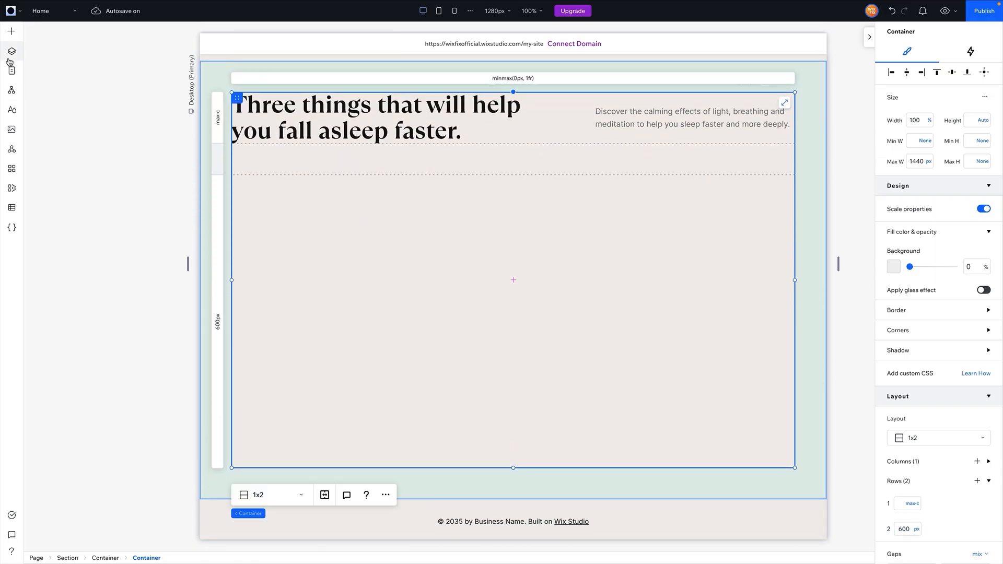
- Add a repeater to the container's second row and stretch it to fill the row
click(11, 31)
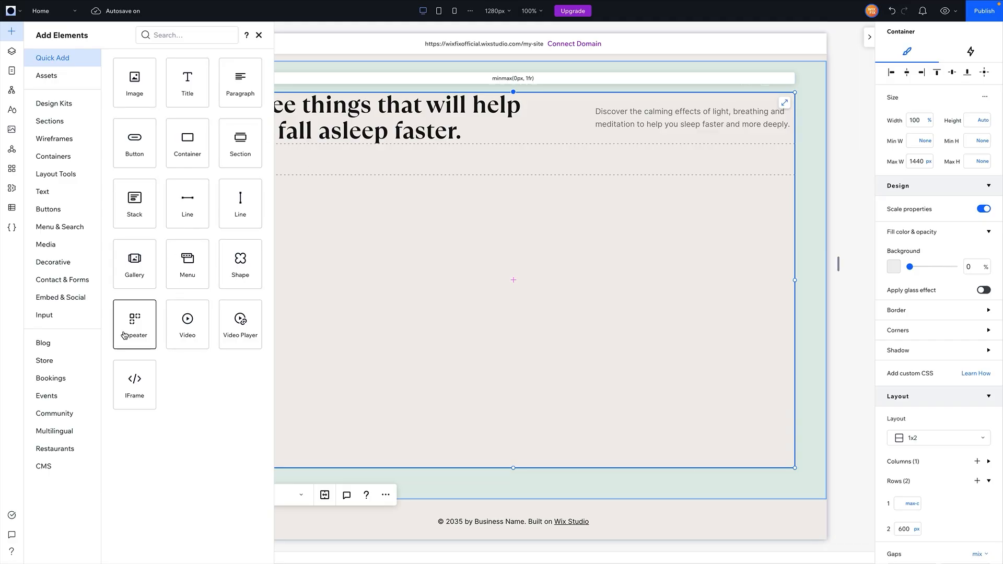
drag(127, 335, 503, 288)
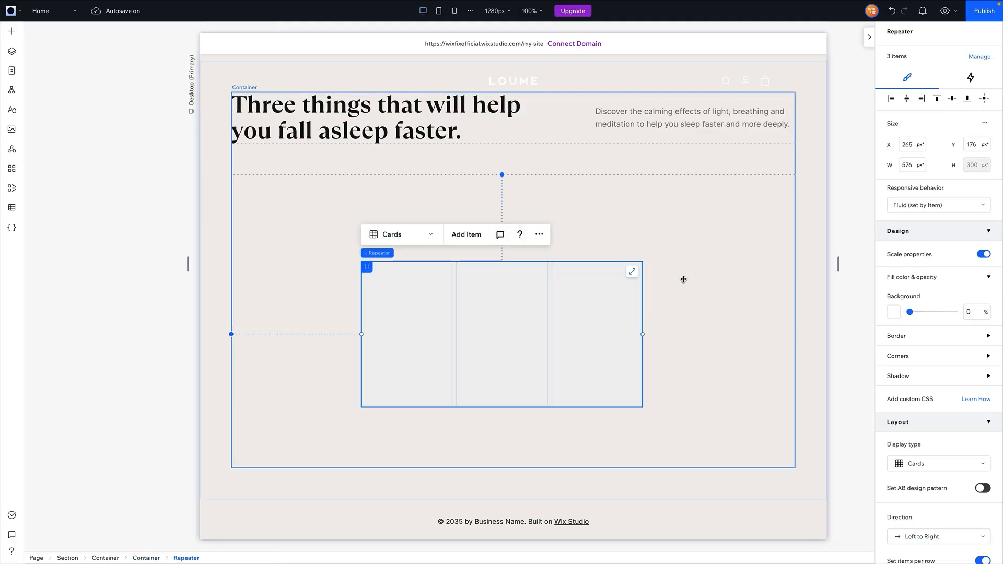
click(632, 272)
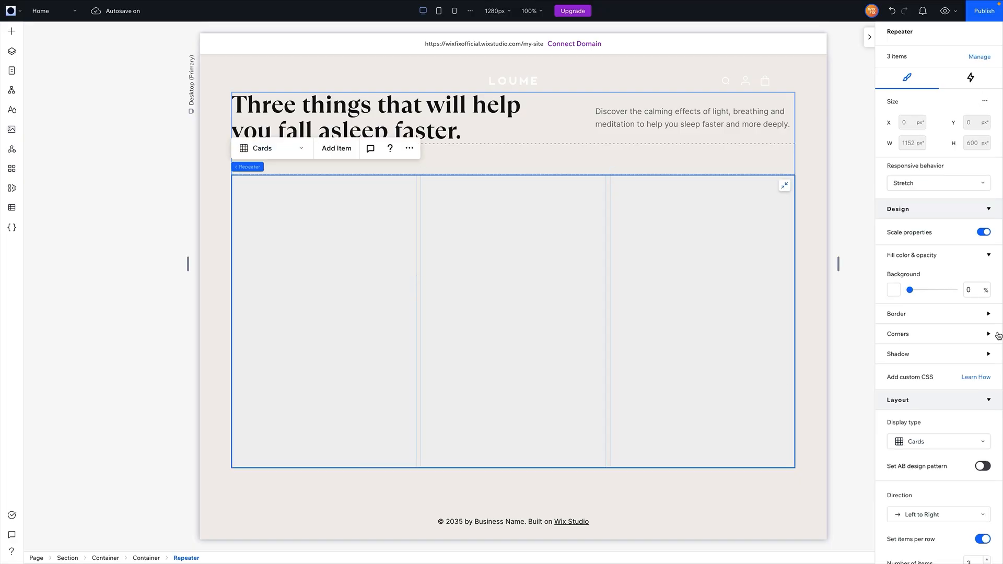
- Set the repeater's horizontal and vertical gaps to 16 and switch their unit to fixed pixels (px)
scroll(998, 335, down, 4)
click(913, 398)
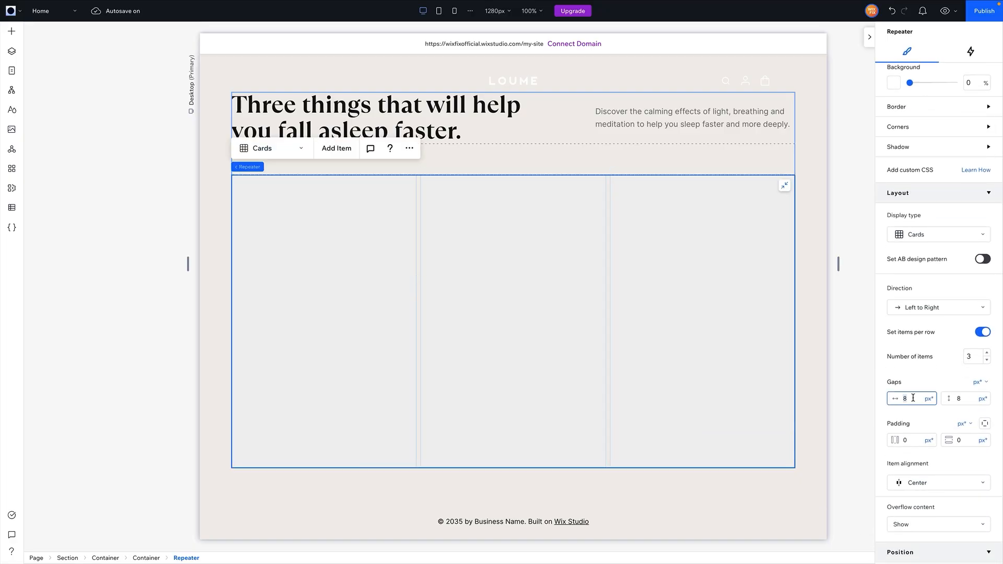
text(16)
click(962, 400)
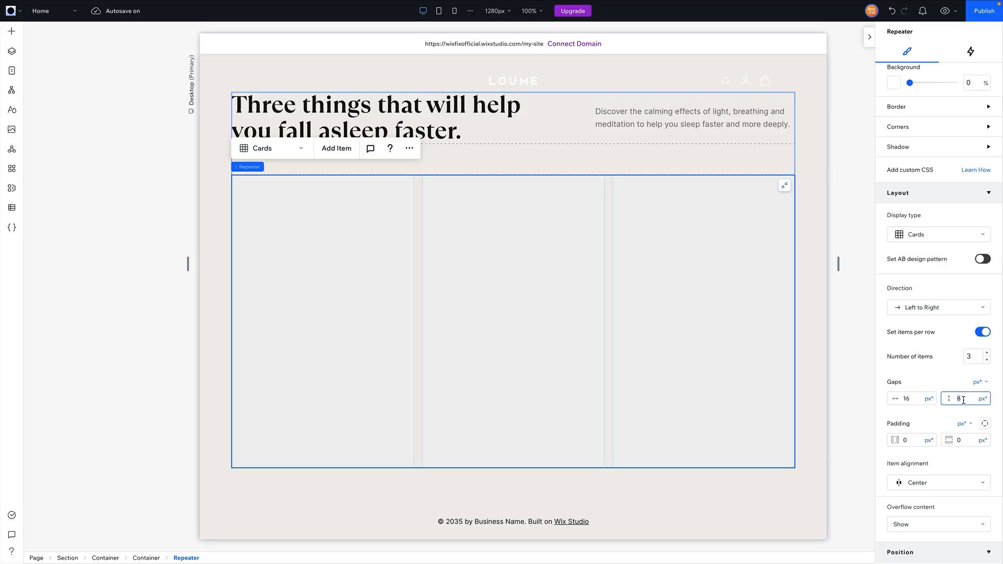
key(Return)
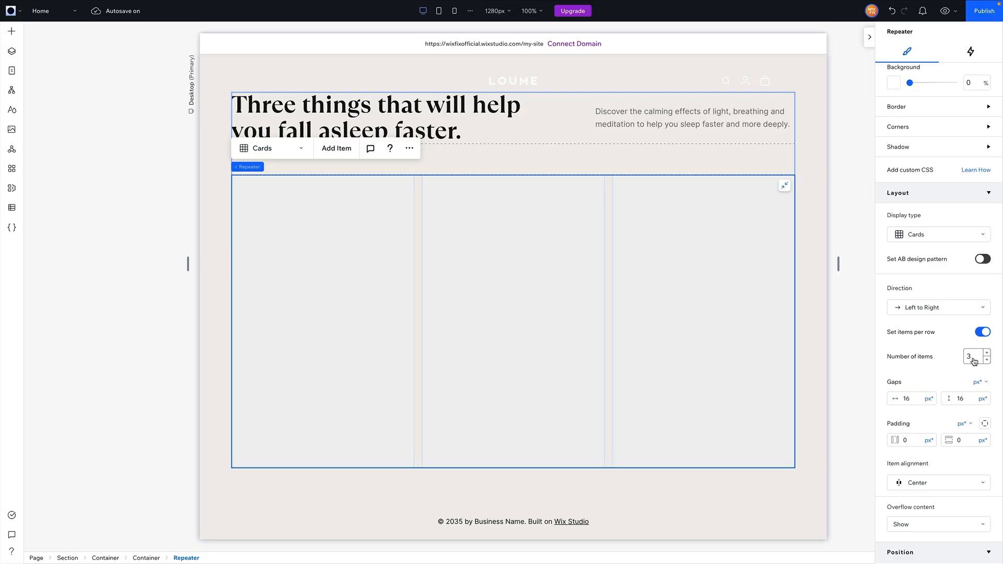
click(981, 385)
click(951, 406)
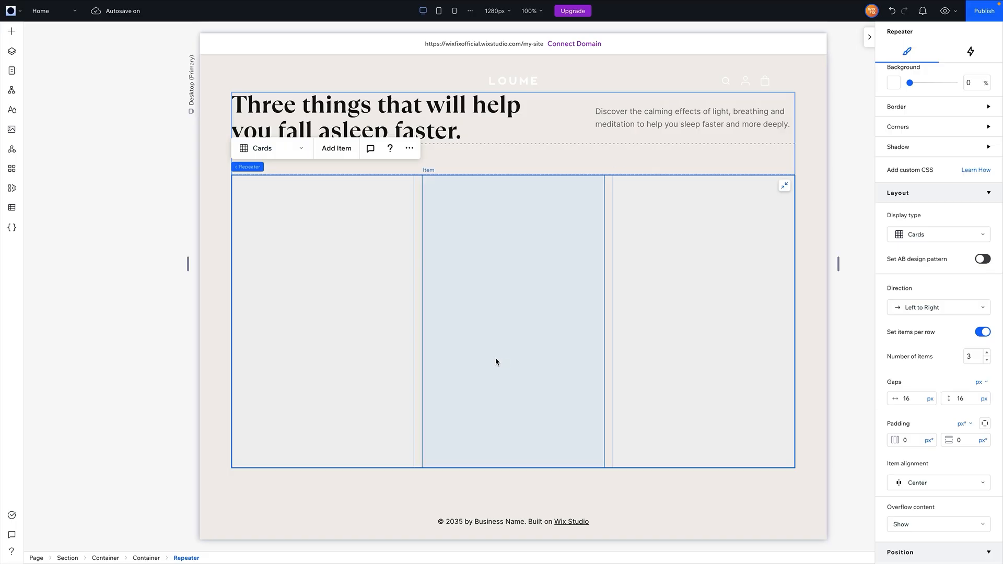
- Set the background opacity of the repeater's first item to 0%
click(359, 284)
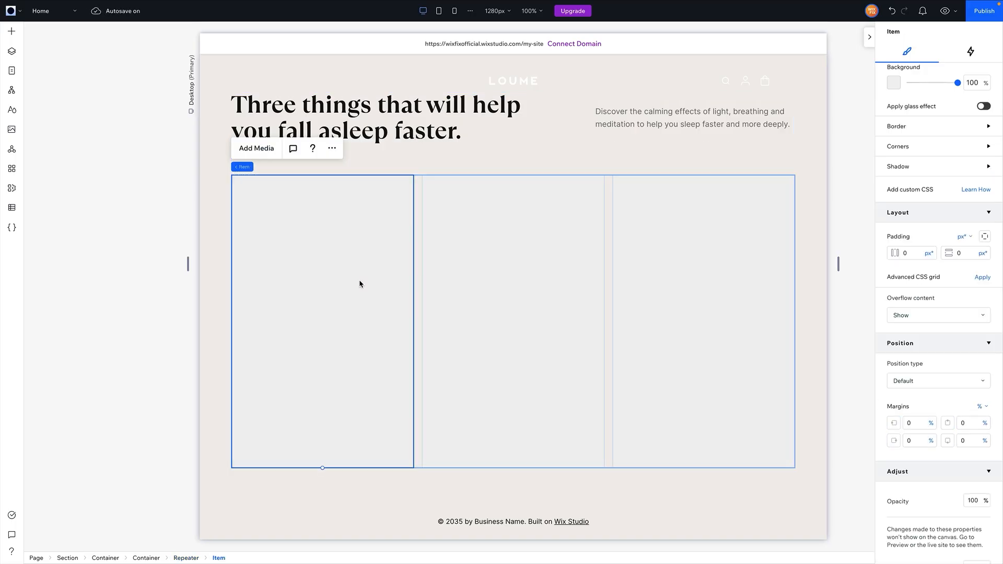
scroll(955, 211, up, 2)
click(974, 149)
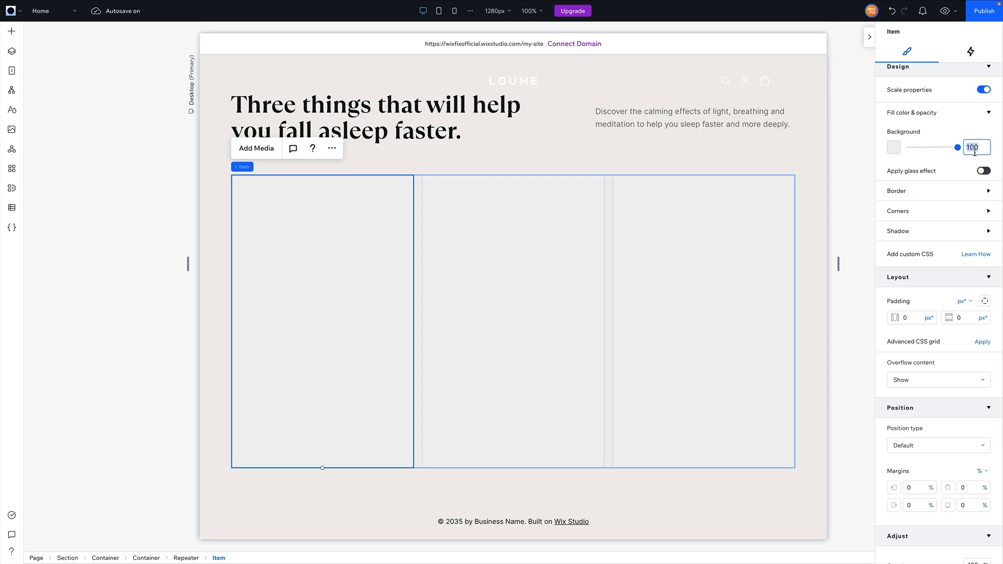
text(0)
- Add a container stretched across the first repeater item and fill it with the theme colour #121212
click(12, 31)
drag(179, 163, 321, 269)
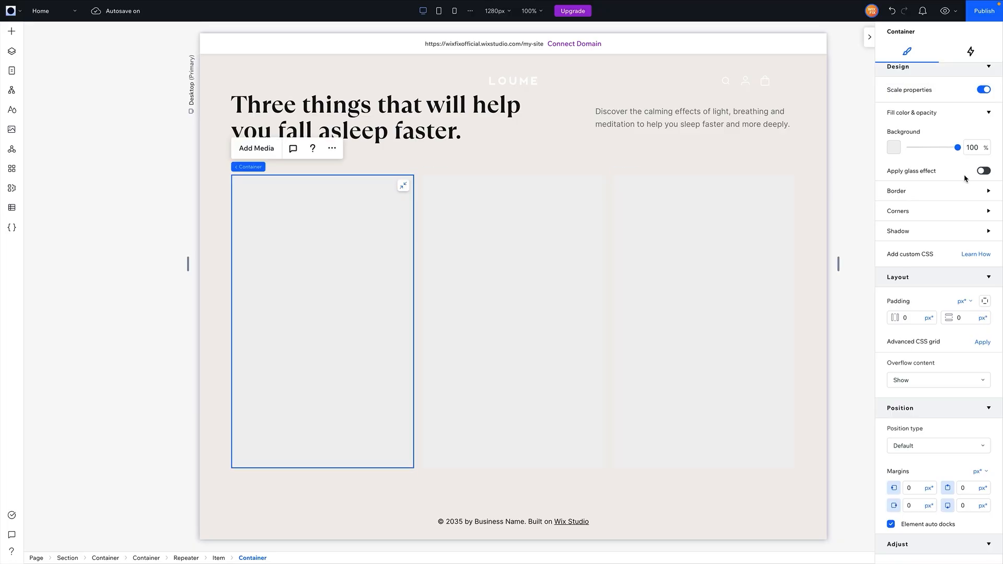
click(972, 147)
text(0)
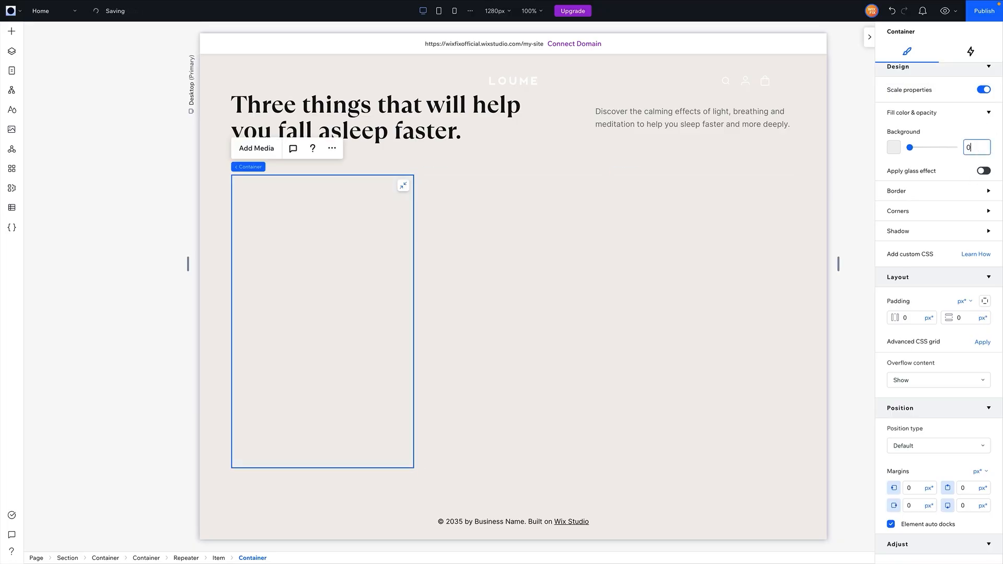
click(892, 152)
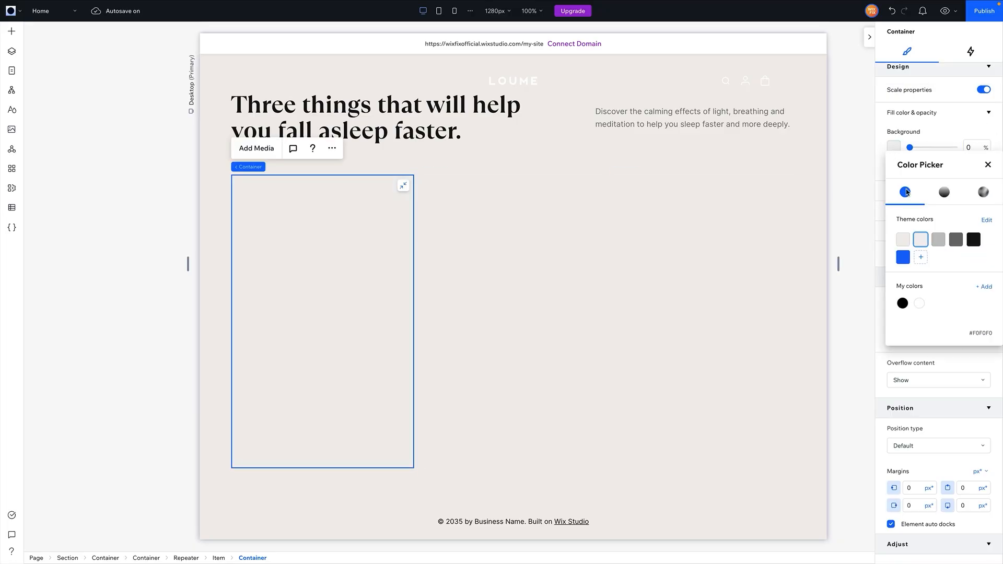
click(971, 243)
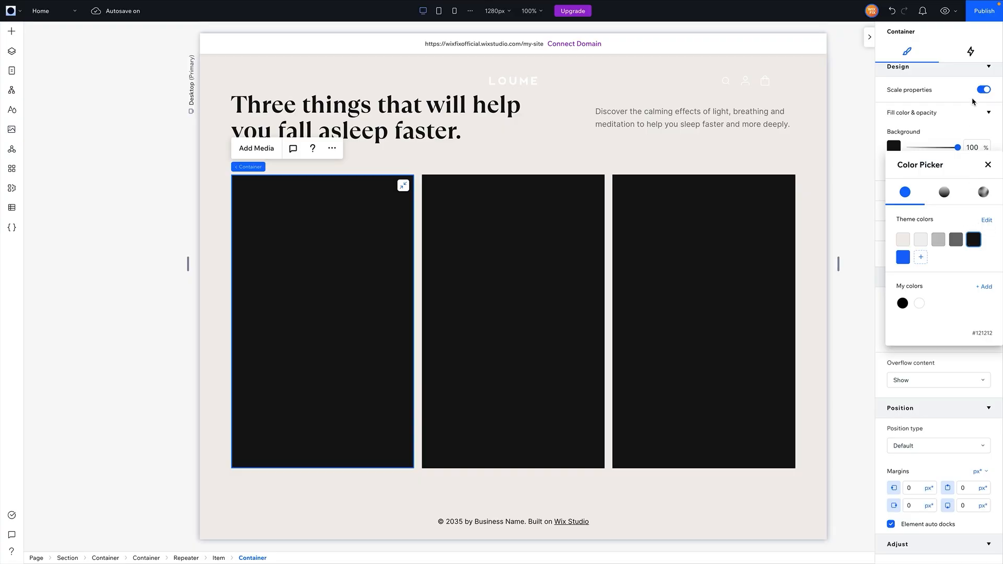
key(Escape)
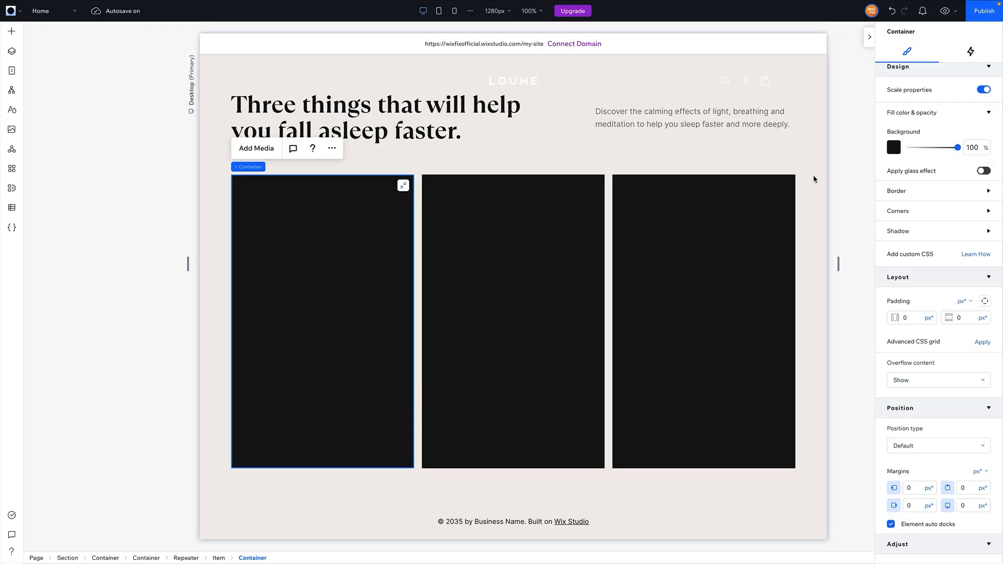
- Round all corners of the item's inner container to a 16 px radius and turn off its property scaling
scroll(813, 176, up, 10)
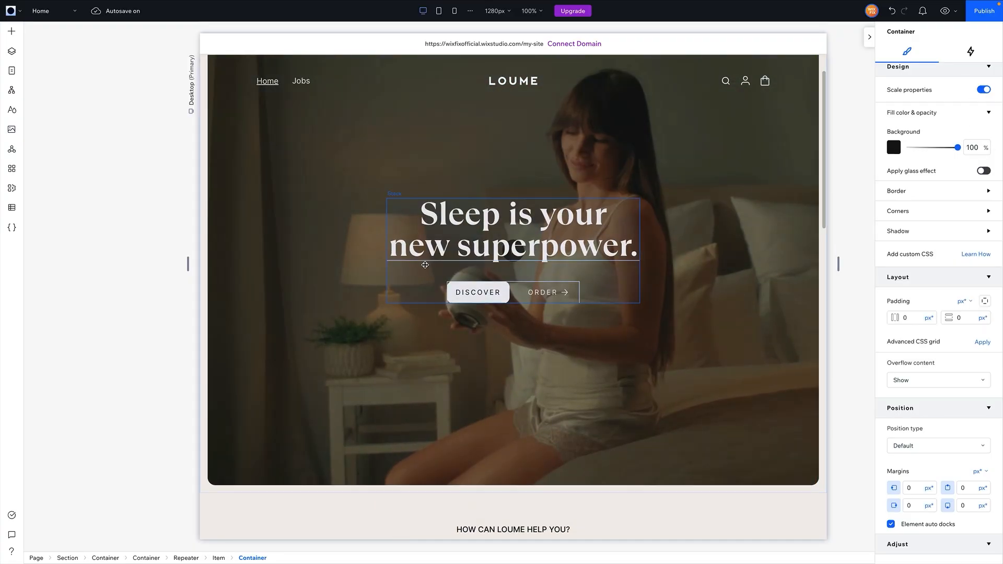
scroll(320, 244, down, 9)
scroll(320, 244, down, 9)
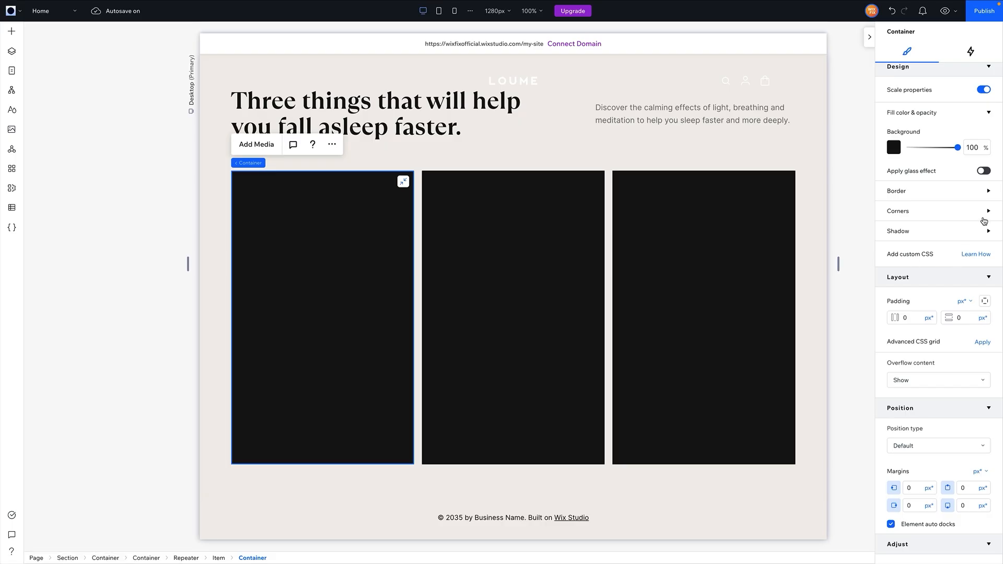
click(898, 211)
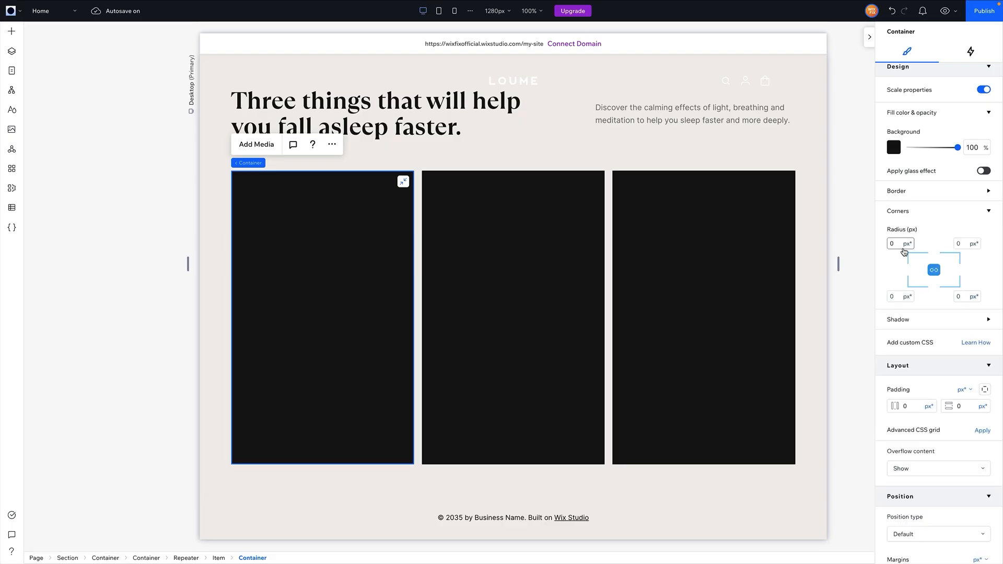
click(898, 242)
key(Return)
click(984, 89)
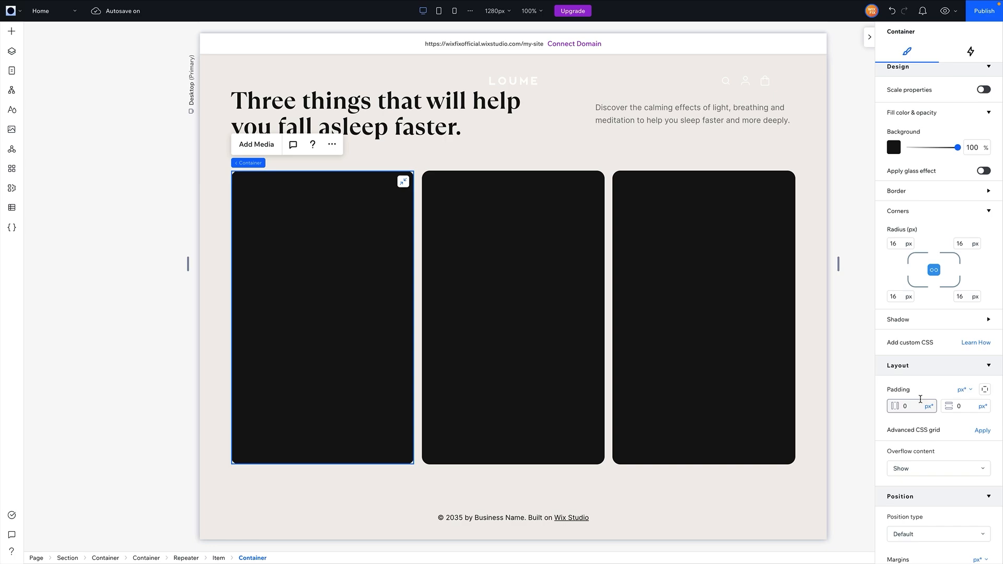
- Set the inner container's overflow content to Hide
click(909, 469)
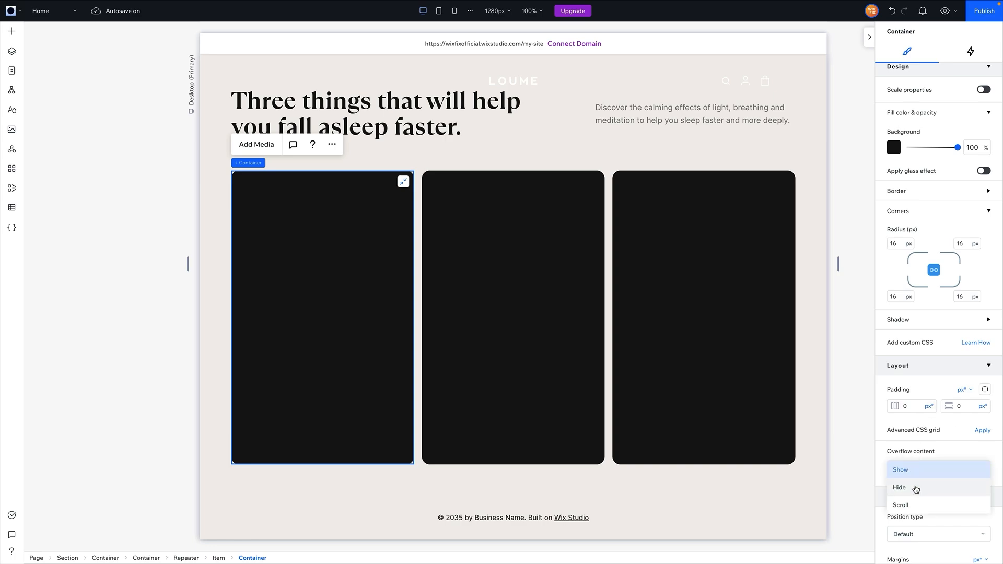
click(913, 488)
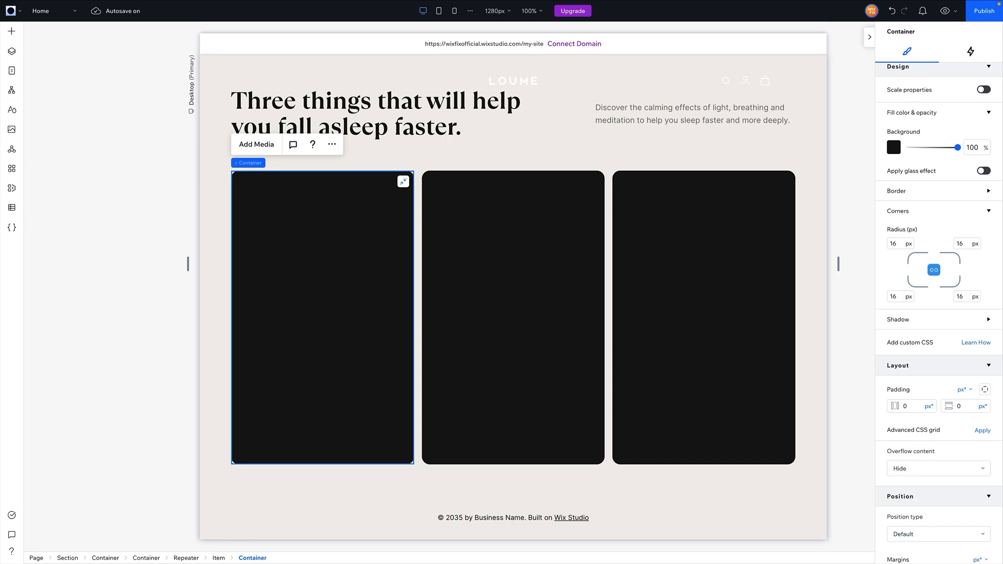
- Add an image to the first card's container and stretch it to fill the whole card
click(11, 32)
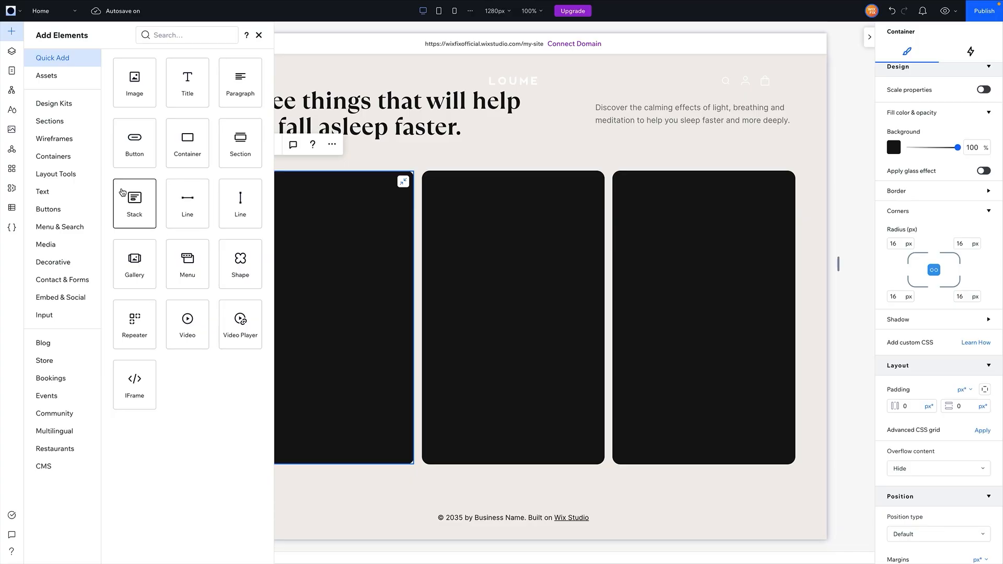
drag(139, 101, 340, 283)
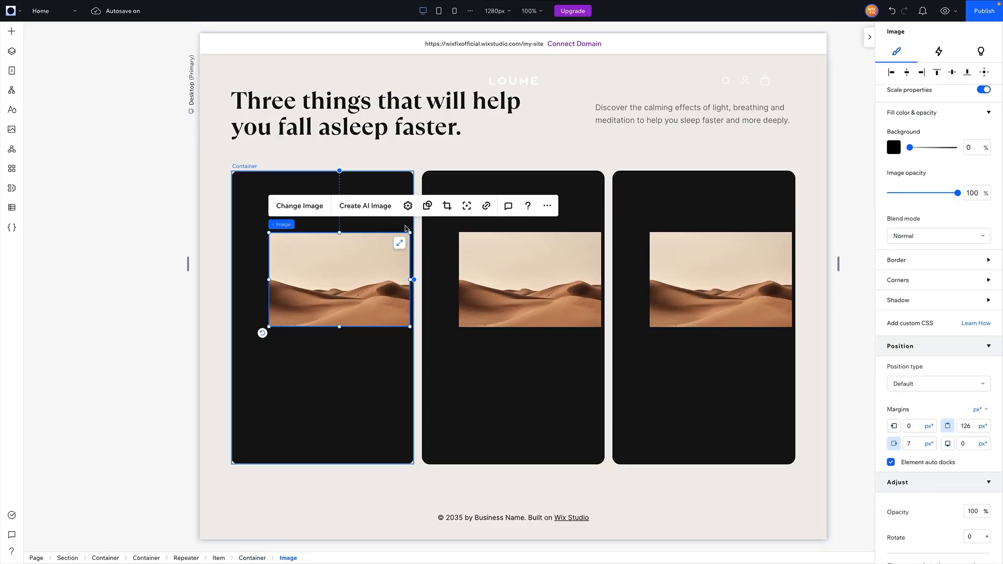
click(401, 242)
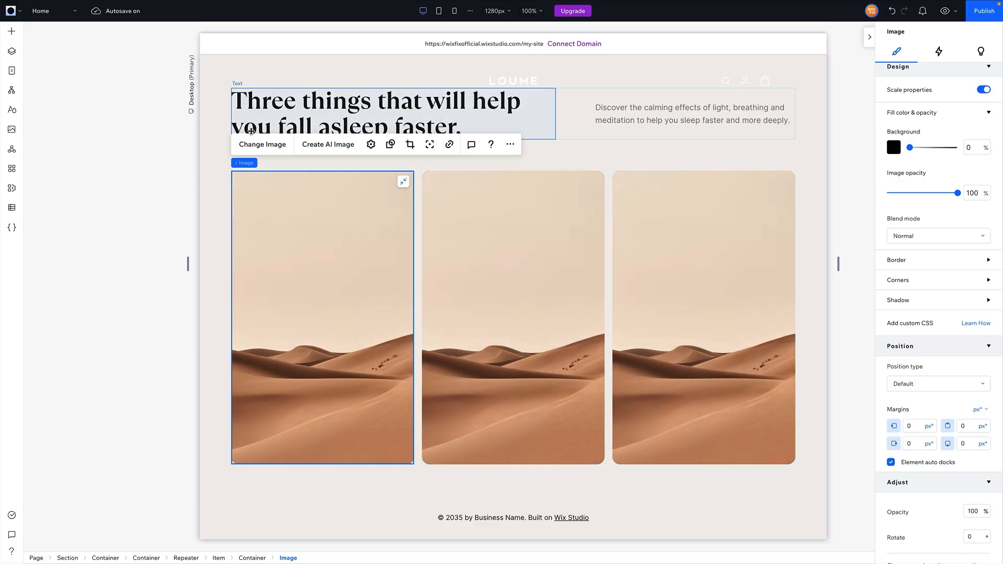
- Replace the first card's image with Breathing Exercises.jpg from the site files
click(261, 150)
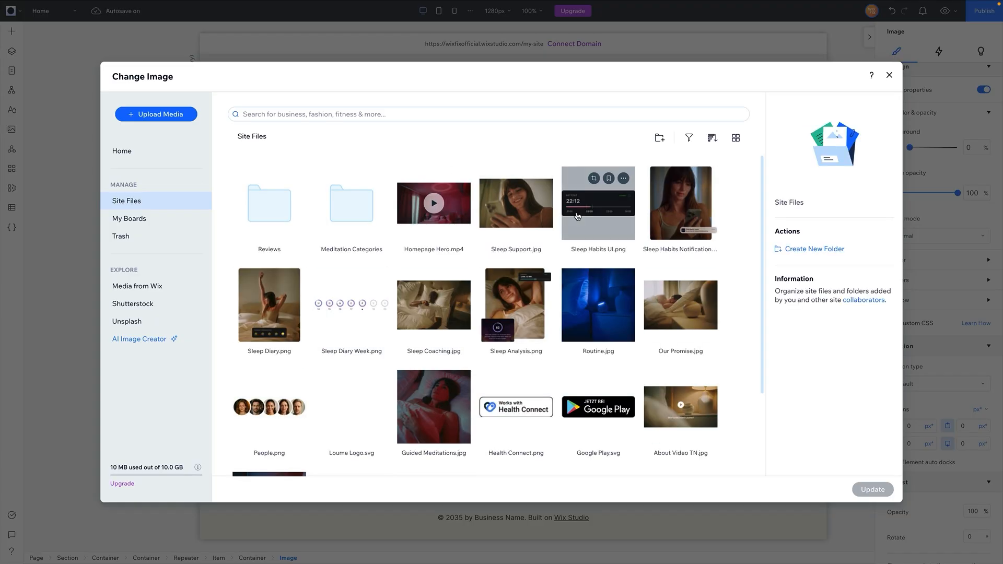
scroll(453, 368, down, 2)
scroll(453, 367, down, 1)
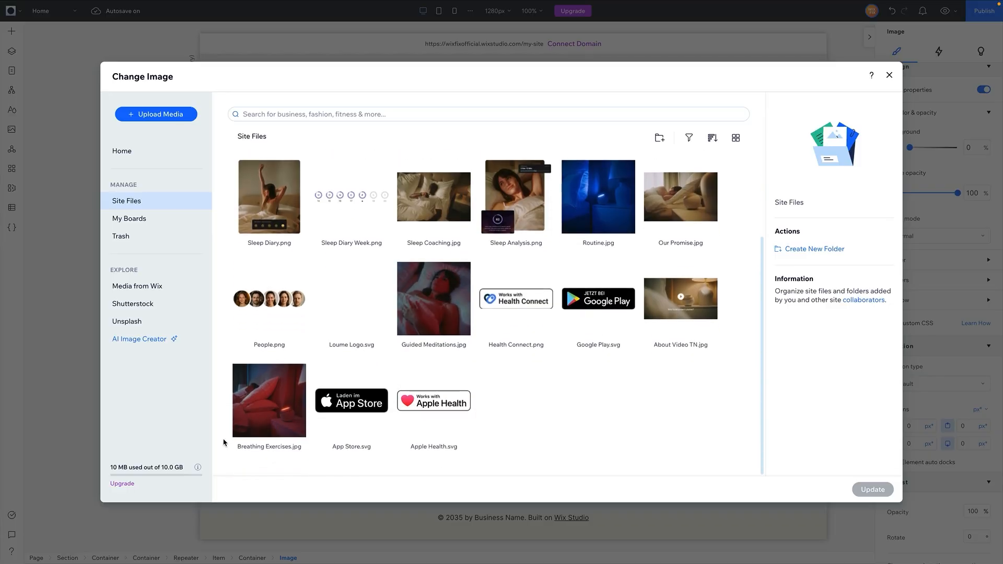
double_click(258, 405)
- Replace the middle card's image with Guided Meditations.jpg and the third card's image with Routine.jpg
click(475, 273)
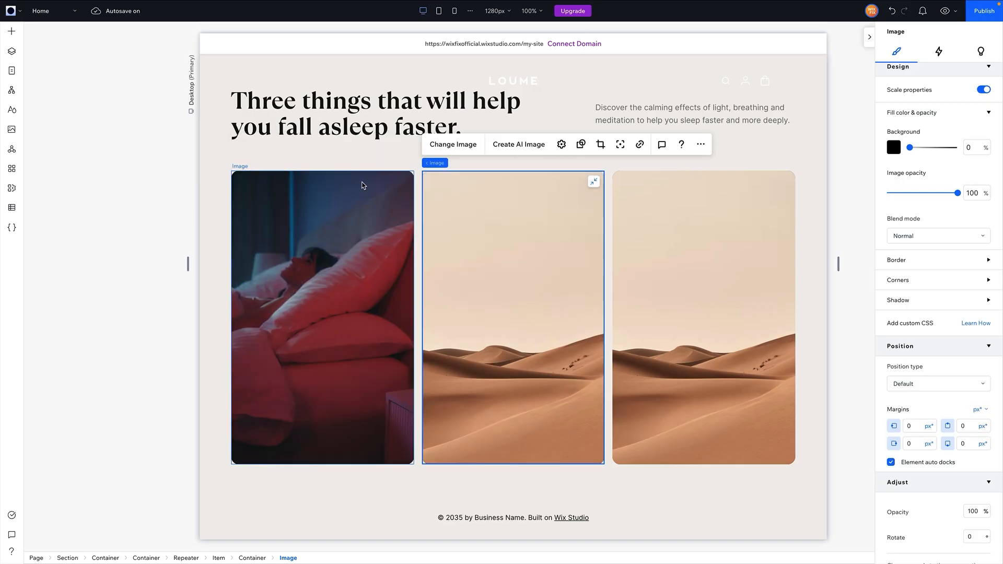
click(454, 143)
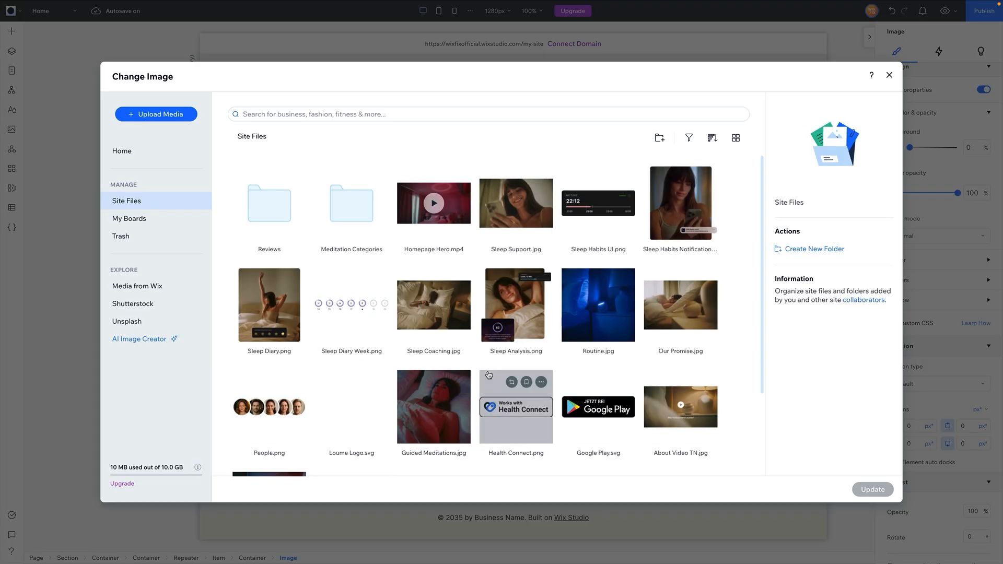
double_click(447, 385)
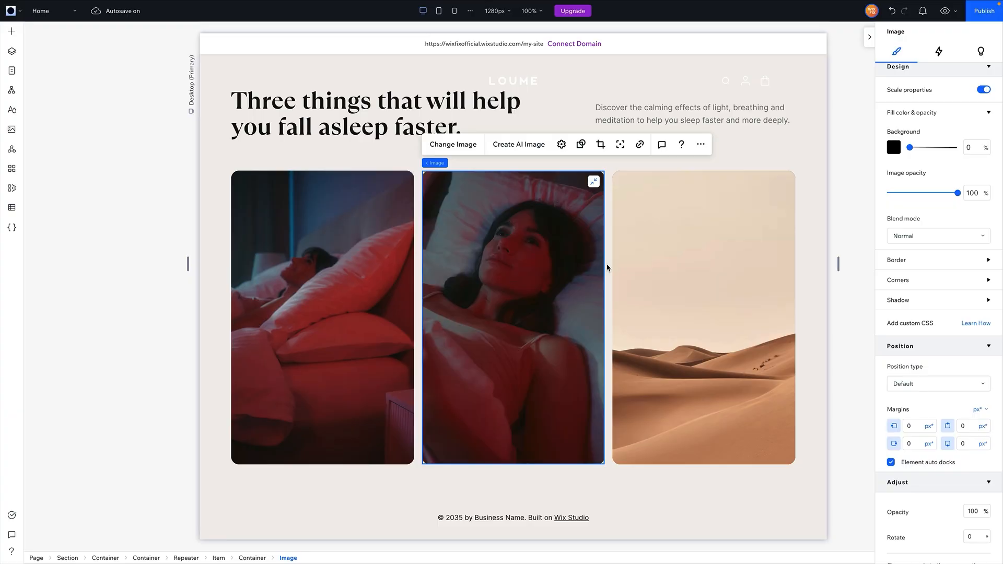
click(627, 259)
click(535, 148)
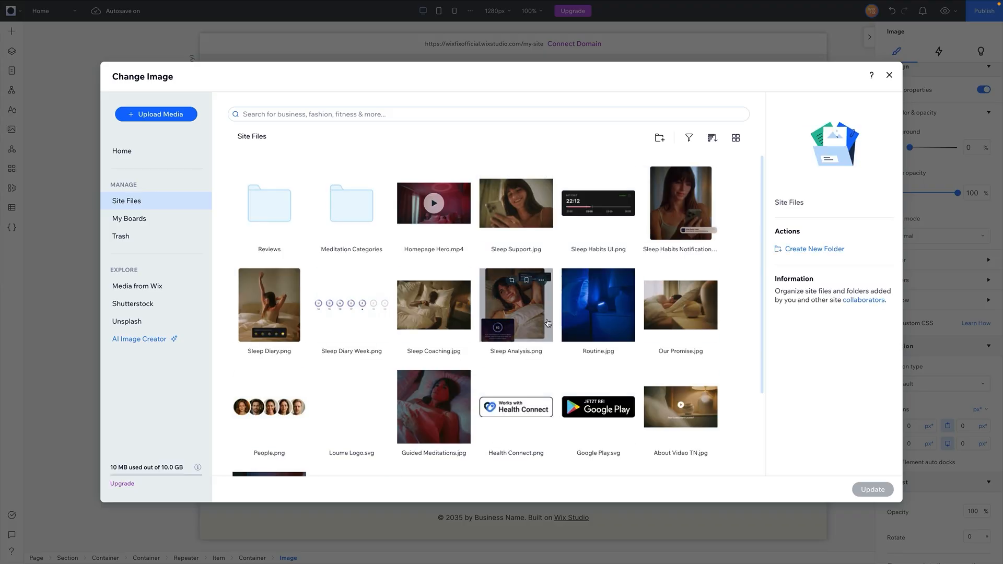
double_click(597, 322)
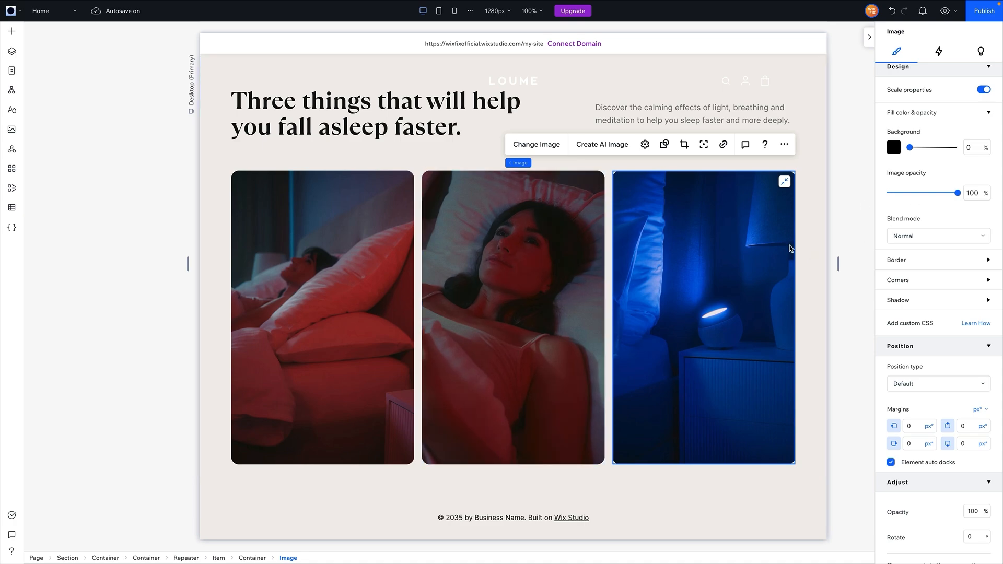
- Lower the card images' opacity, trying 70% and settling on 60%
click(974, 193)
text(70)
key(Return)
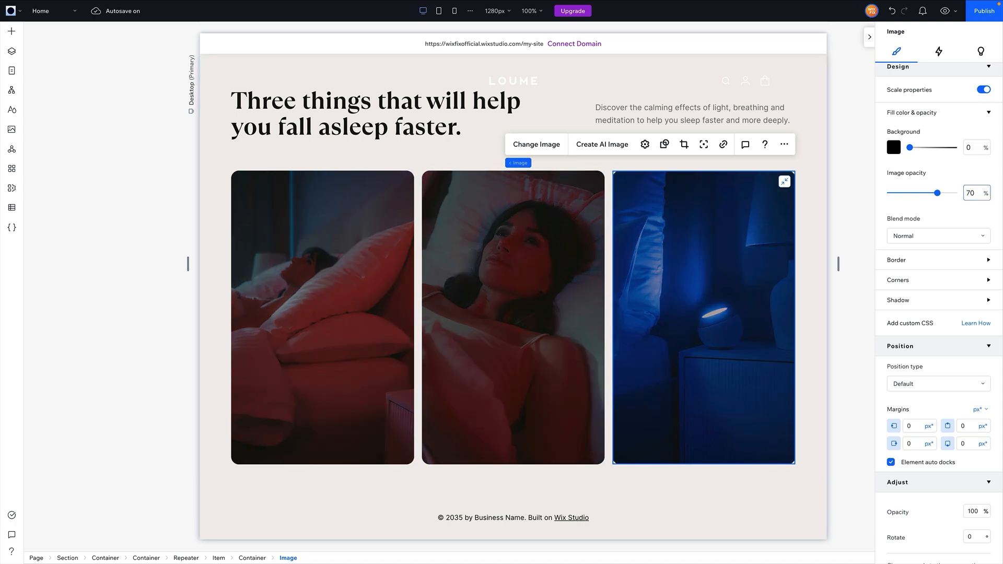
click(987, 196)
text(60)
key(Return)
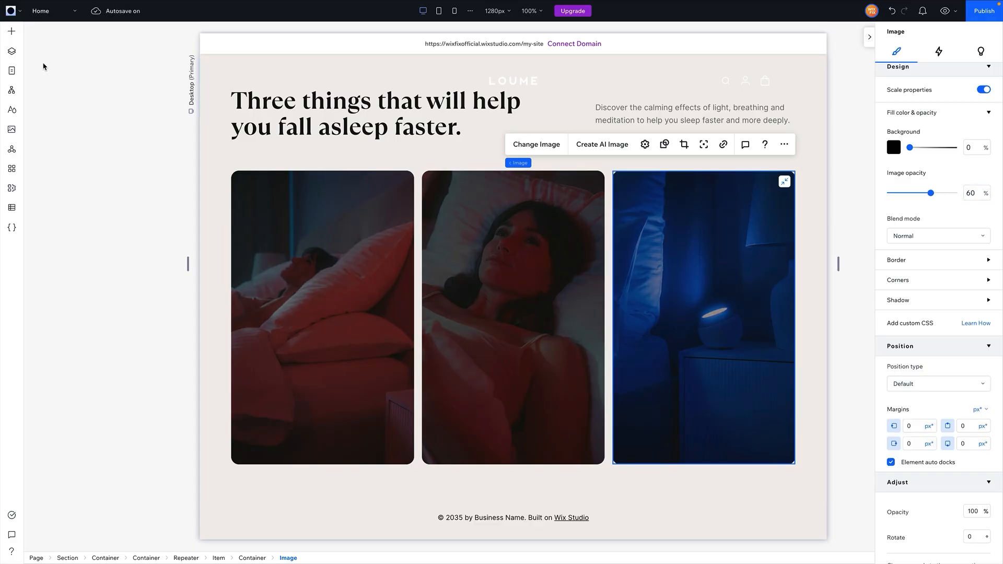
- Add a new container to the middle card and stretch it across the whole card
click(11, 30)
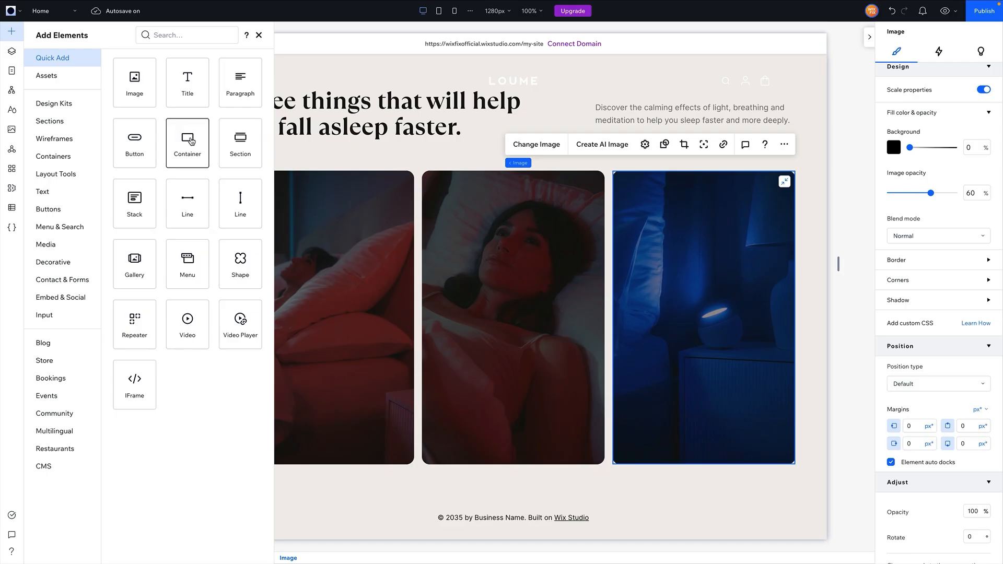
drag(188, 143, 505, 291)
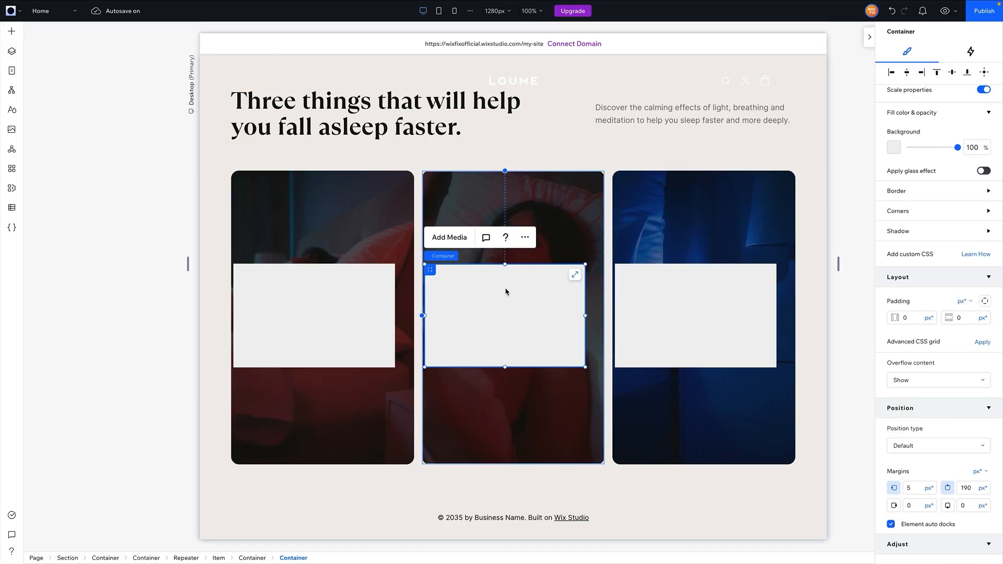
click(575, 275)
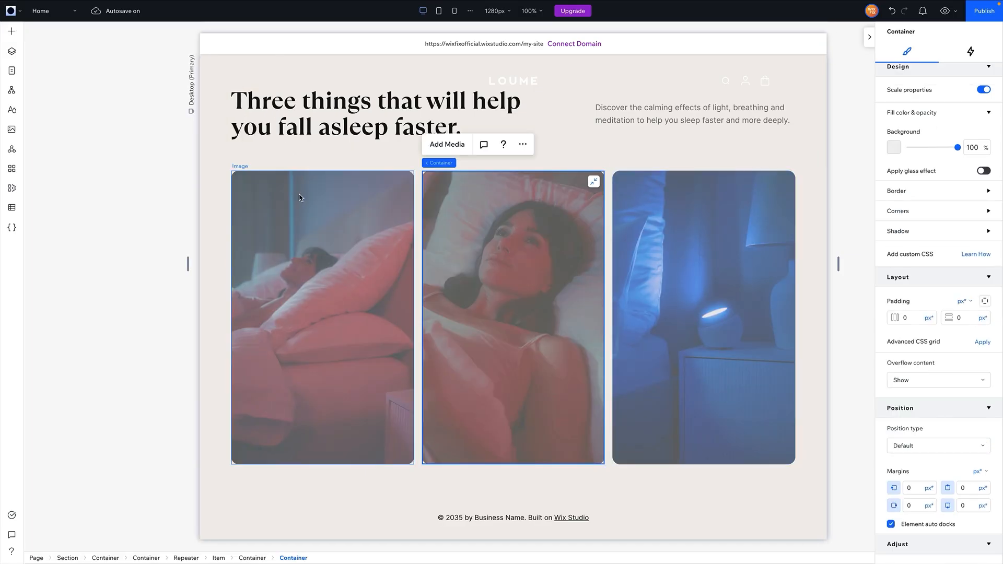
- Arrange the new container in front of the card image and set its background opacity to 0%
click(522, 146)
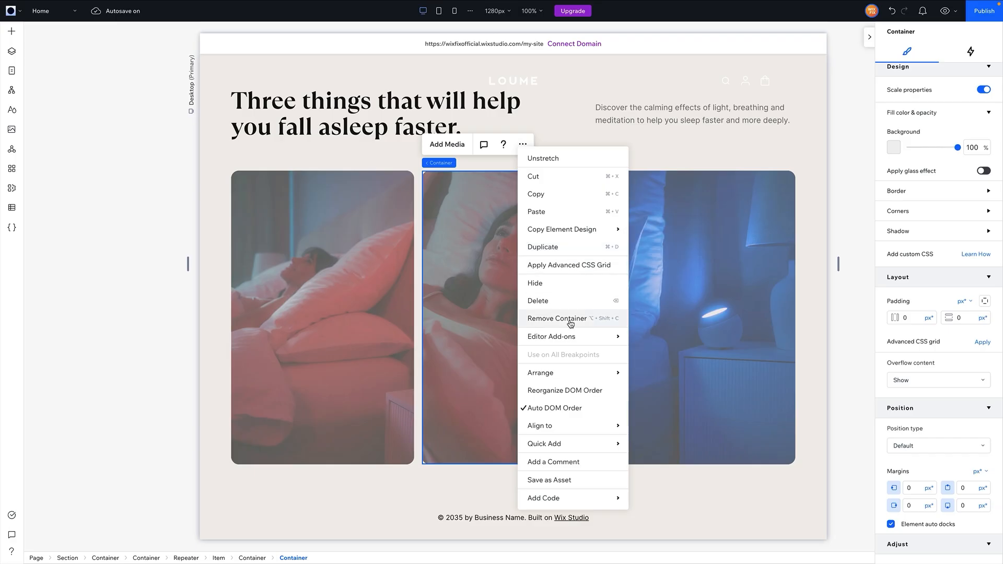
mouse_move(564, 375)
click(659, 393)
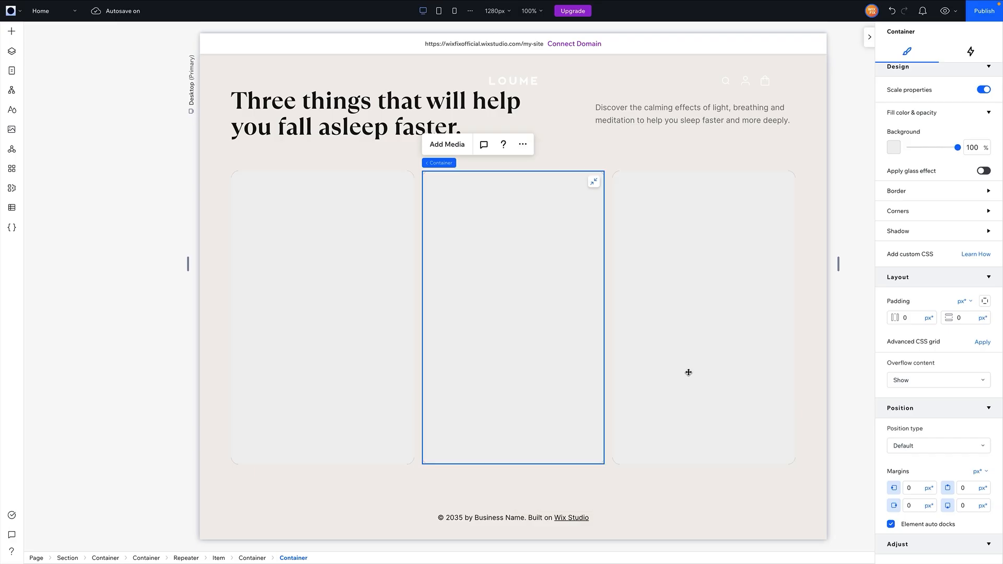
click(971, 148)
text(0)
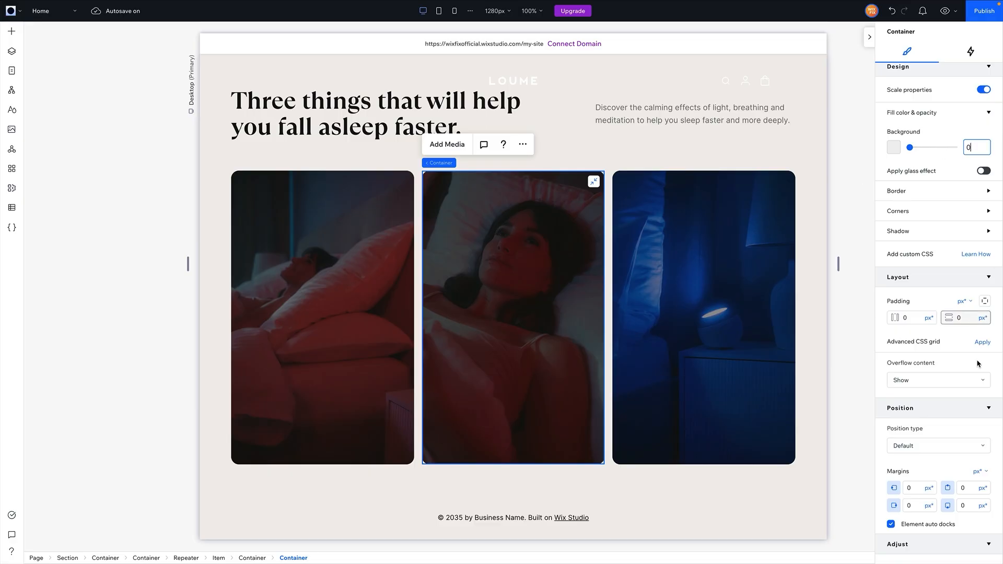
- Set the transparent container's horizontal and vertical padding to 42 px each
click(907, 317)
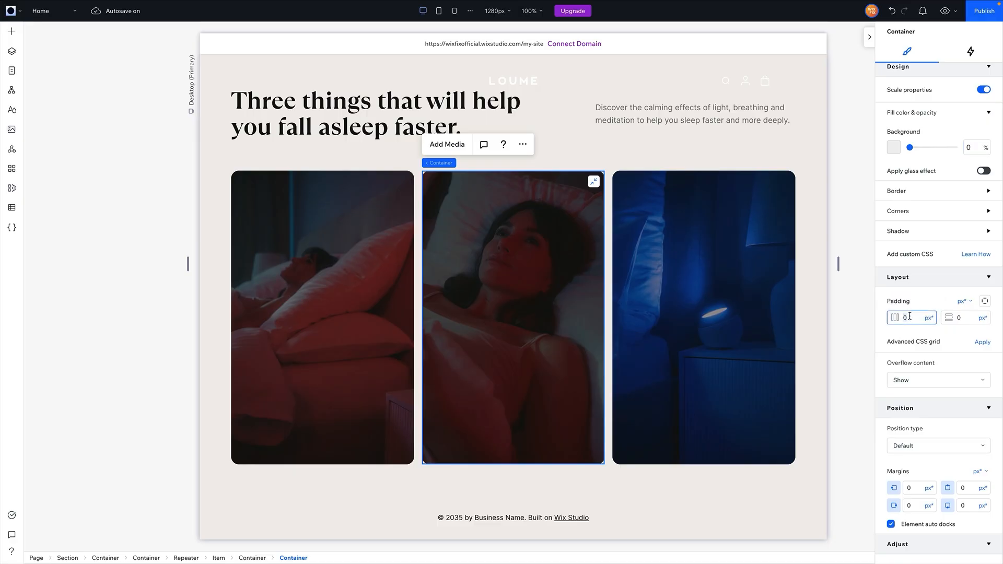
key(Return)
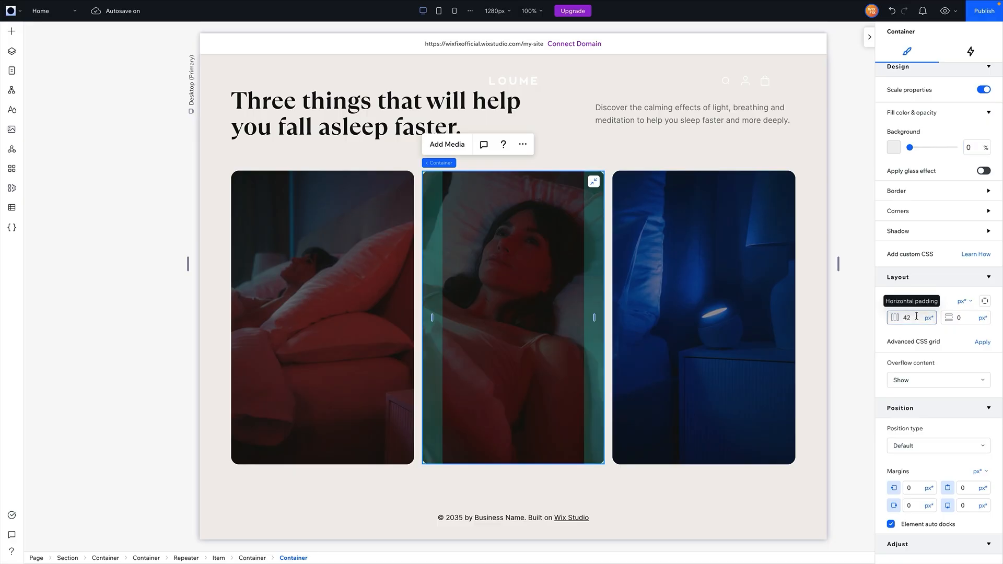
click(966, 321)
text(42)
key(Return)
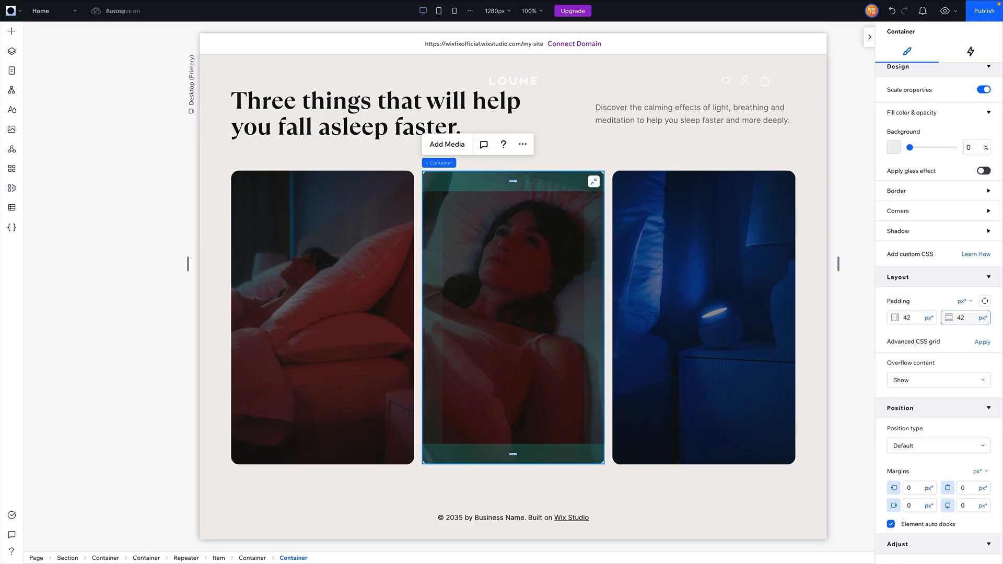
- Apply an advanced CSS grid with a 1x2 layout to the container and set its vertical gap to 42 px
click(982, 342)
click(935, 319)
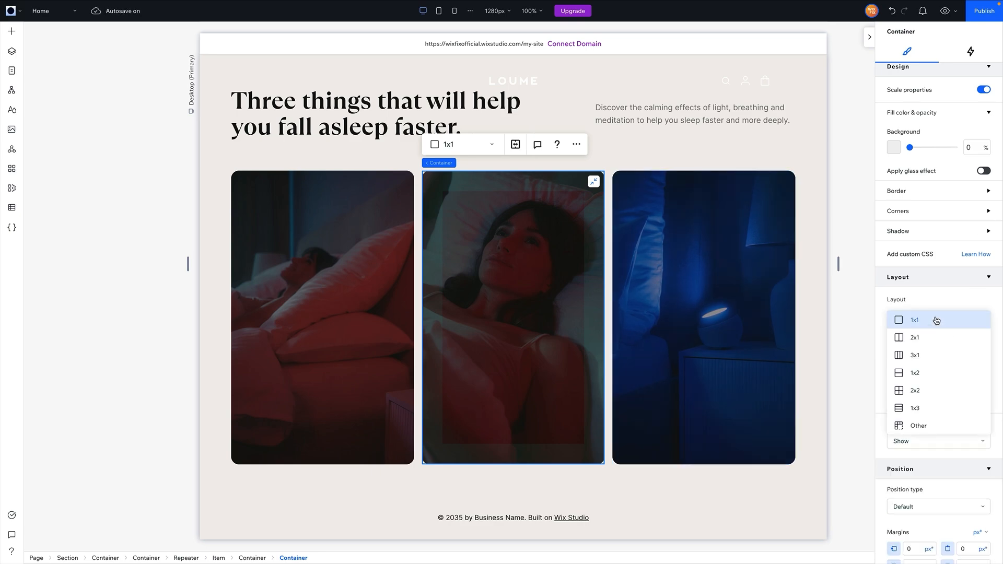
click(933, 372)
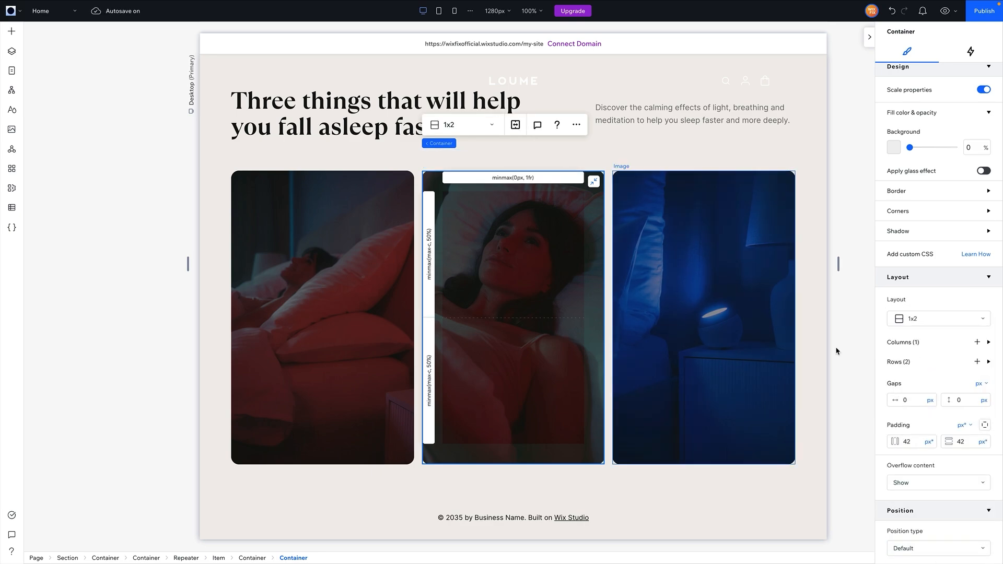
click(963, 401)
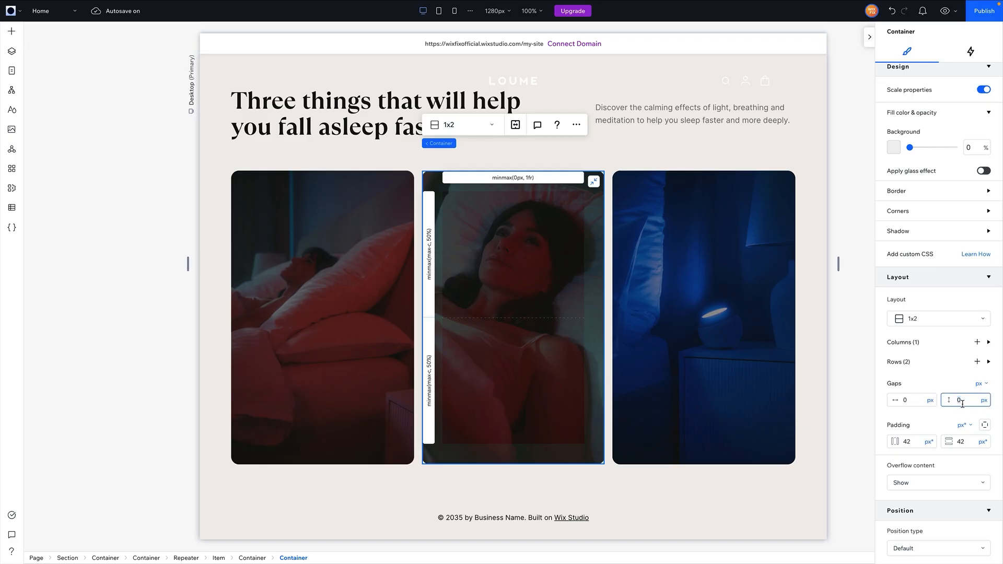
key(Return)
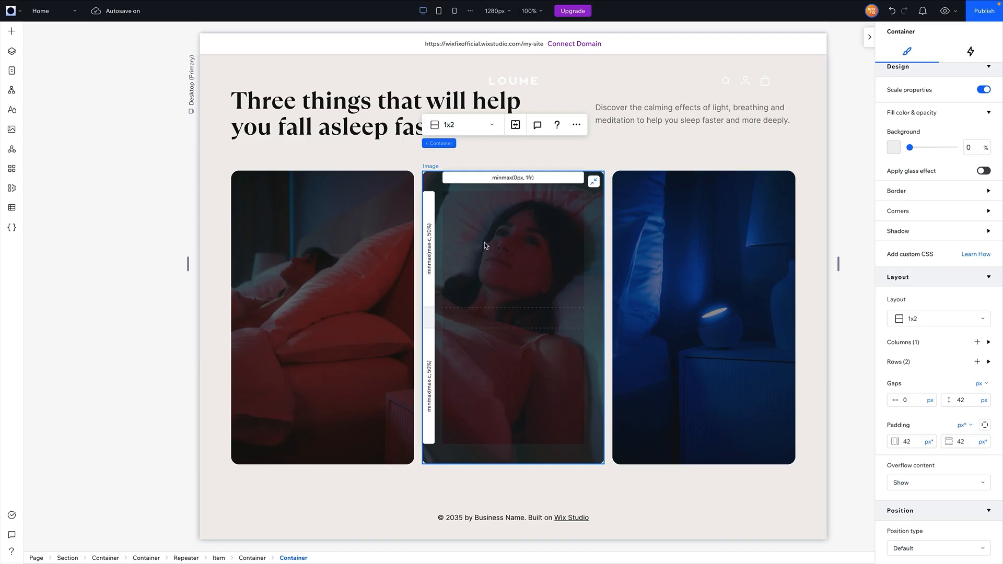
- Add a title to the upper cell of the middle card's grid and colour it with the theme colour #F1EEEA
click(12, 31)
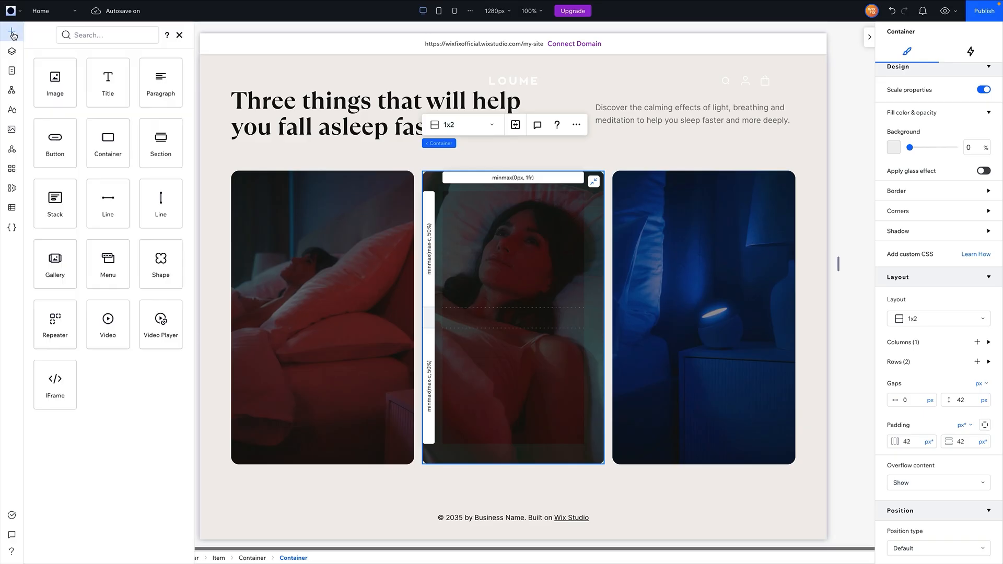
drag(207, 107, 532, 259)
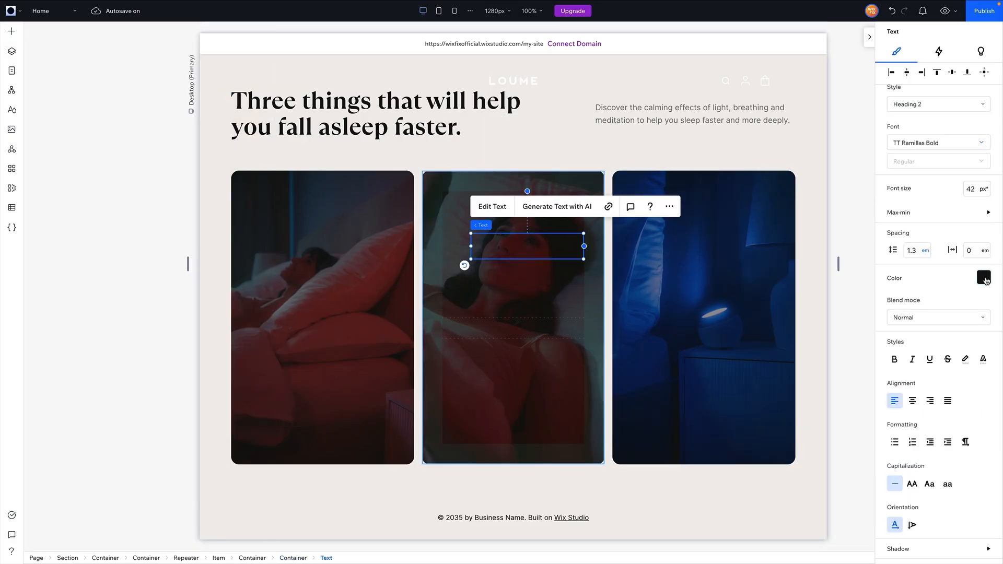
click(983, 277)
click(906, 383)
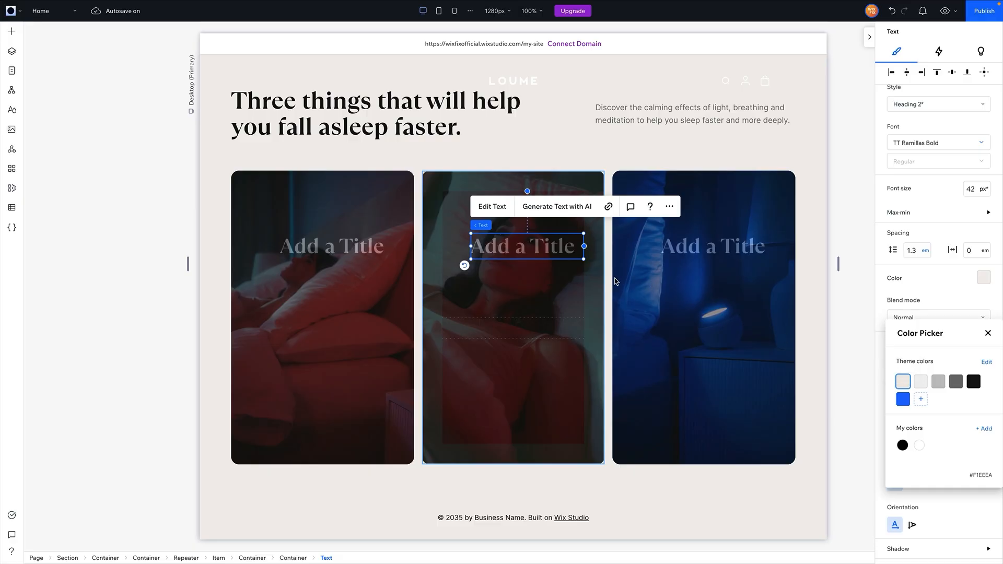
- Move the title's container above the image in the middle item's layer order
click(522, 292)
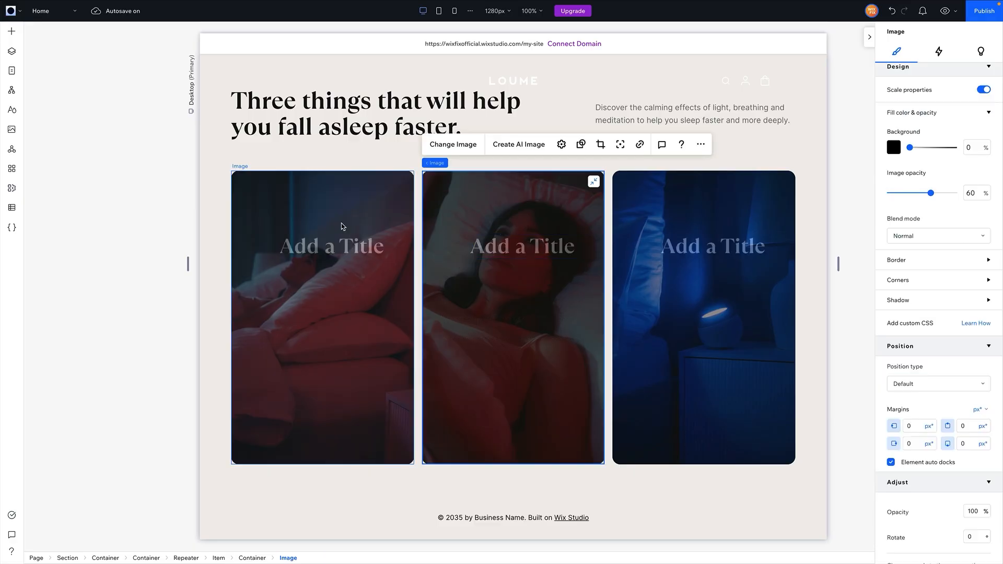
click(11, 51)
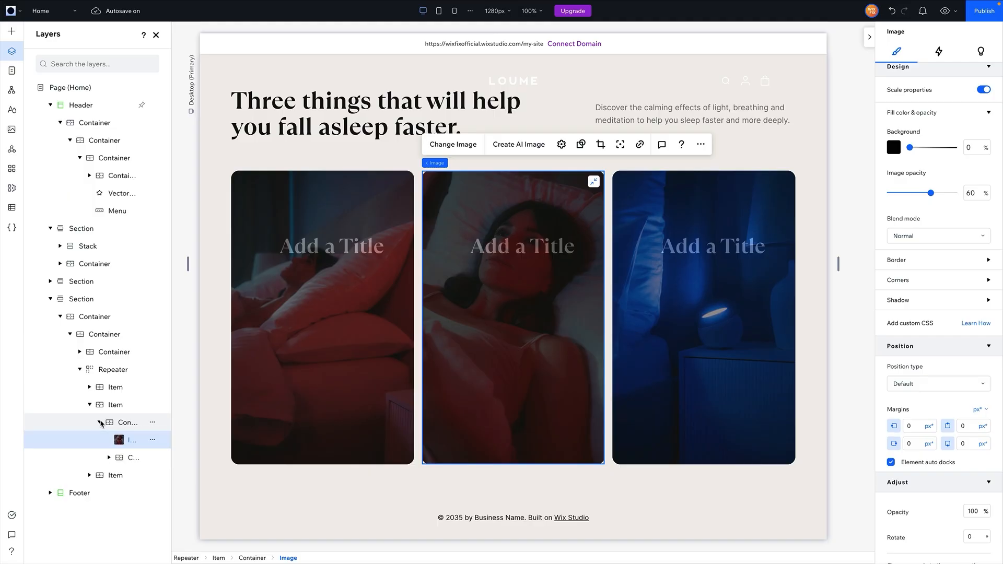
click(109, 457)
mouse_move(125, 458)
mouse_down()
mouse_move(115, 440)
mouse_move(128, 441)
mouse_up()
- Set the middle card's title font to Inter Medium with a size of 24 px
click(497, 256)
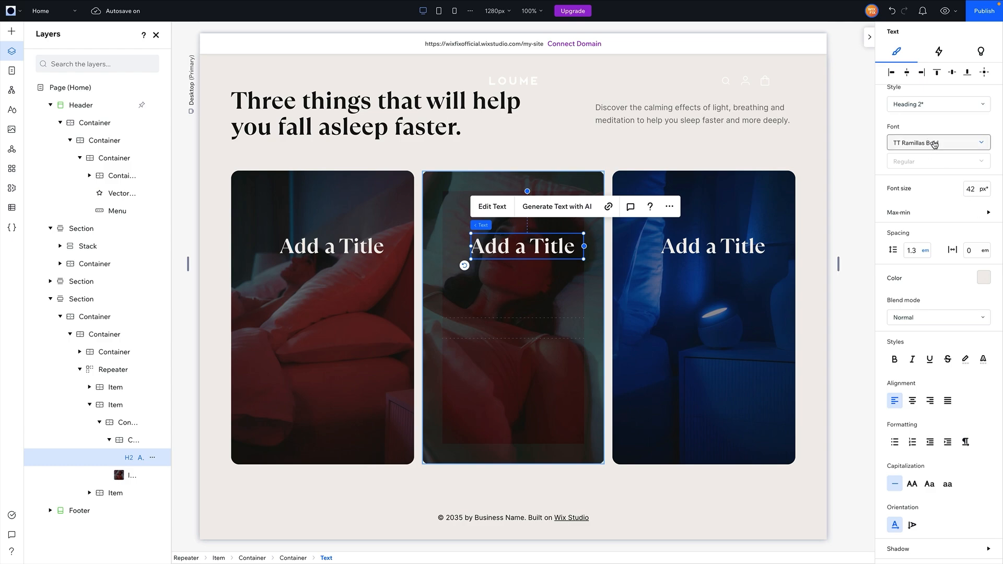
click(935, 144)
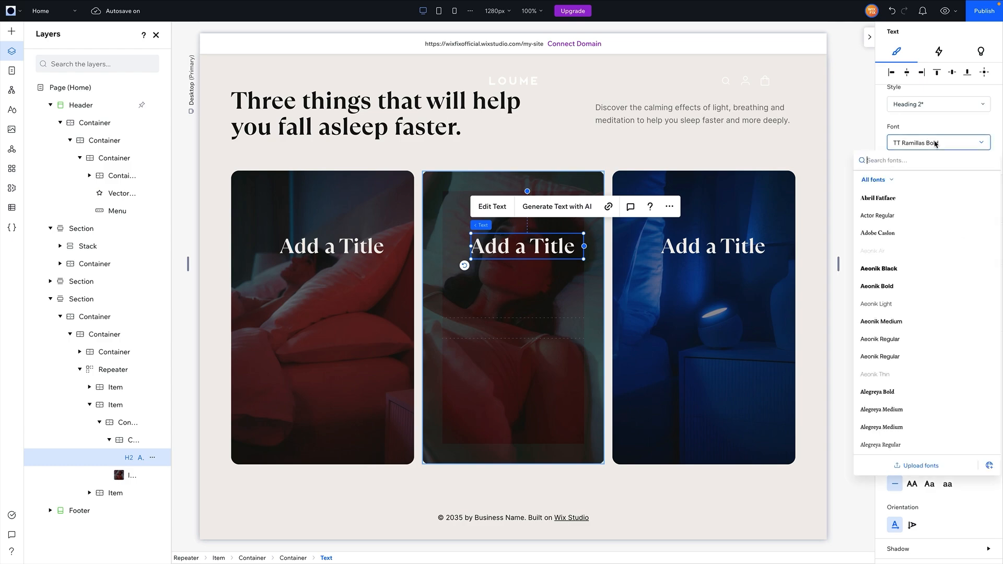
text(inter medi)
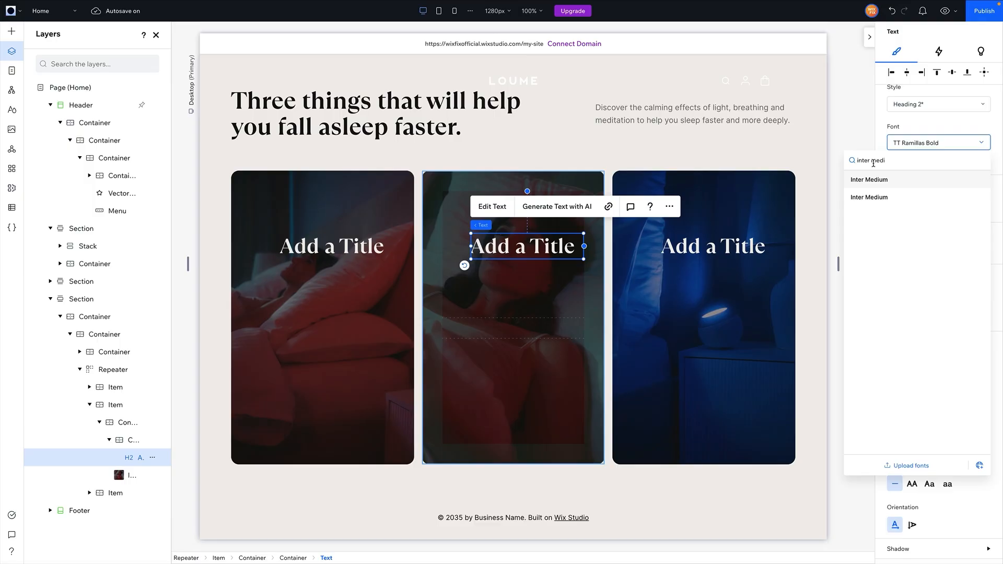
click(870, 197)
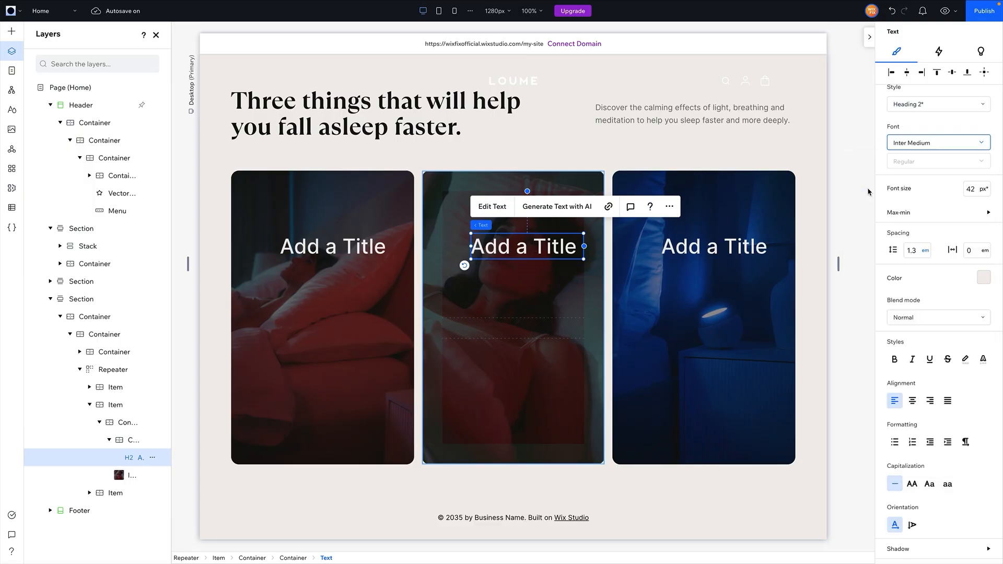
click(977, 189)
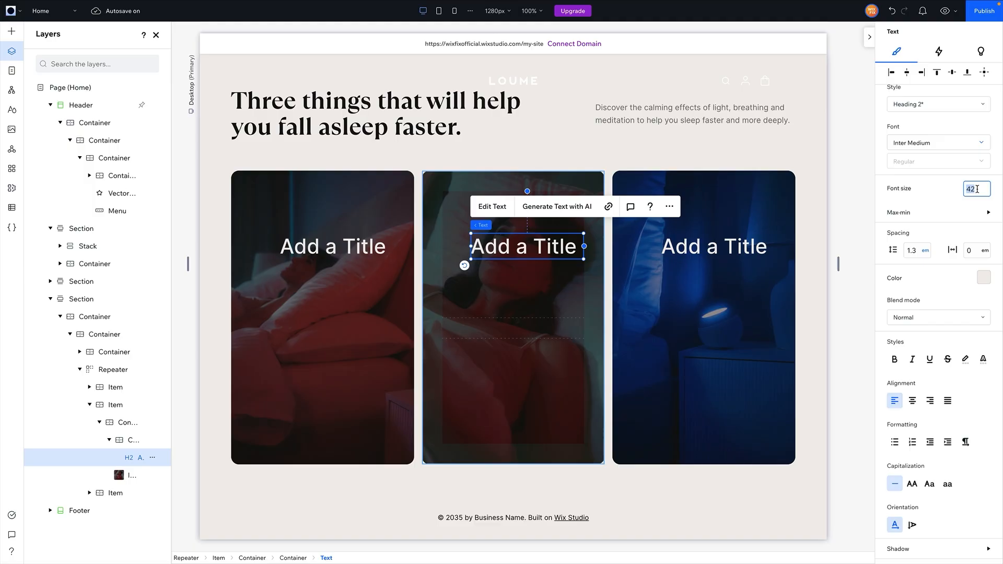
text(2)
key(Return)
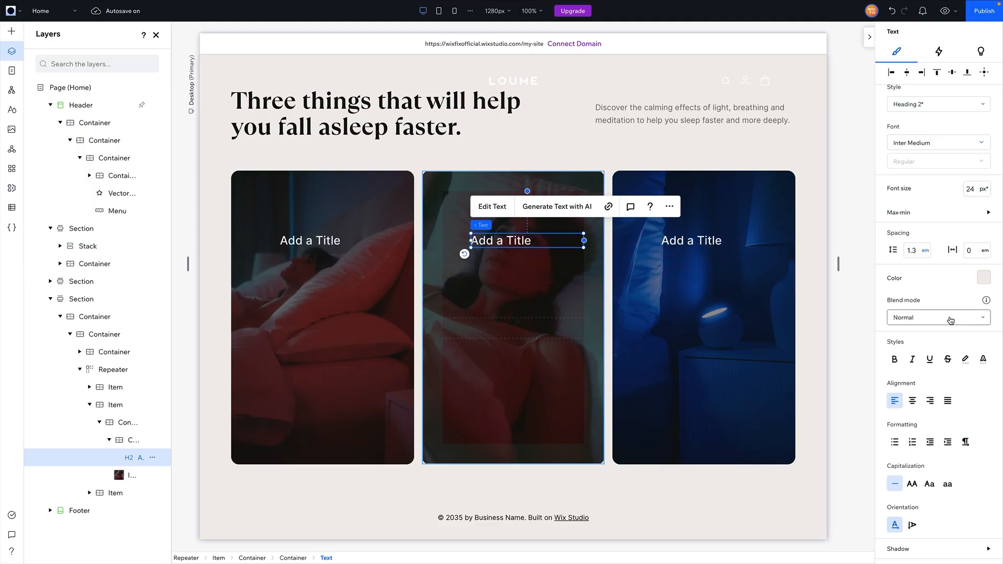
- Centre the title's text and align its text box to the top centre of the grid cell
click(912, 400)
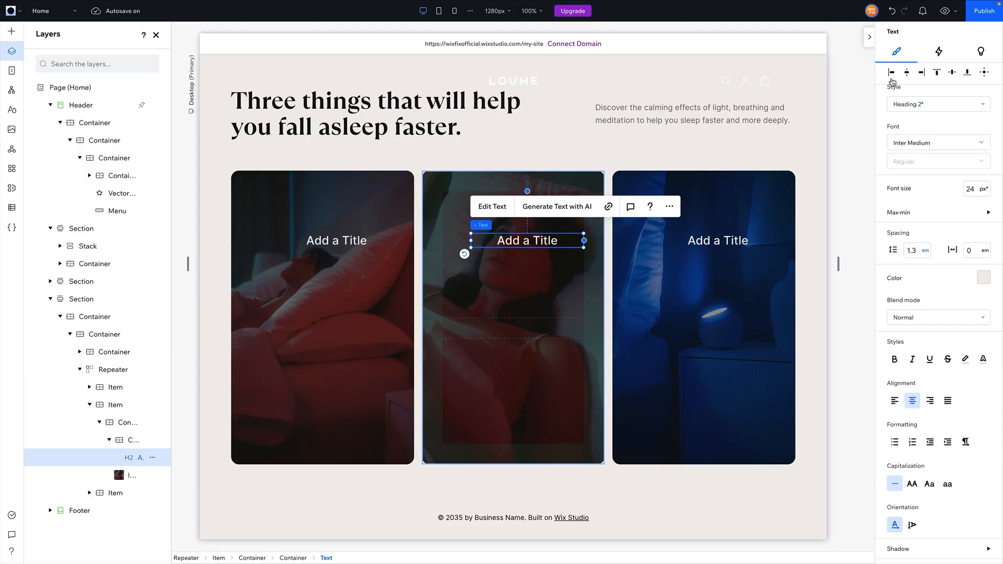
click(907, 72)
click(936, 74)
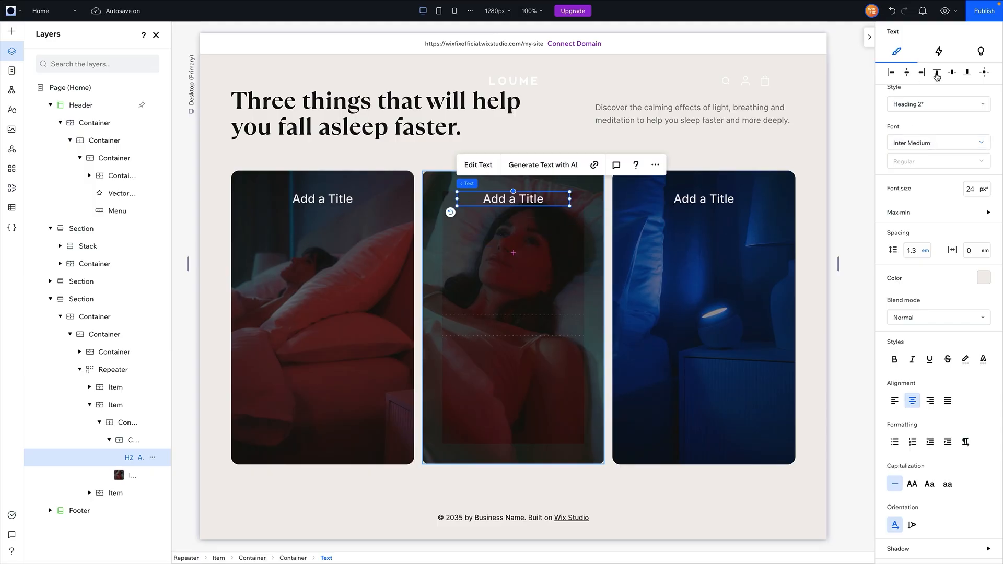
- Set the title's width to 100% of its grid cell
scroll(951, 110, up, 3)
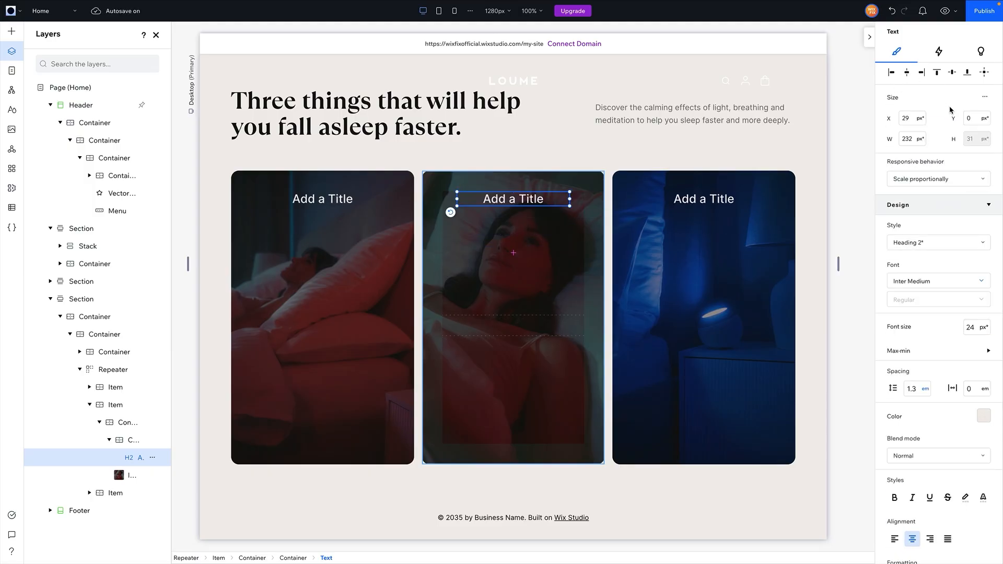
click(924, 119)
text(100)
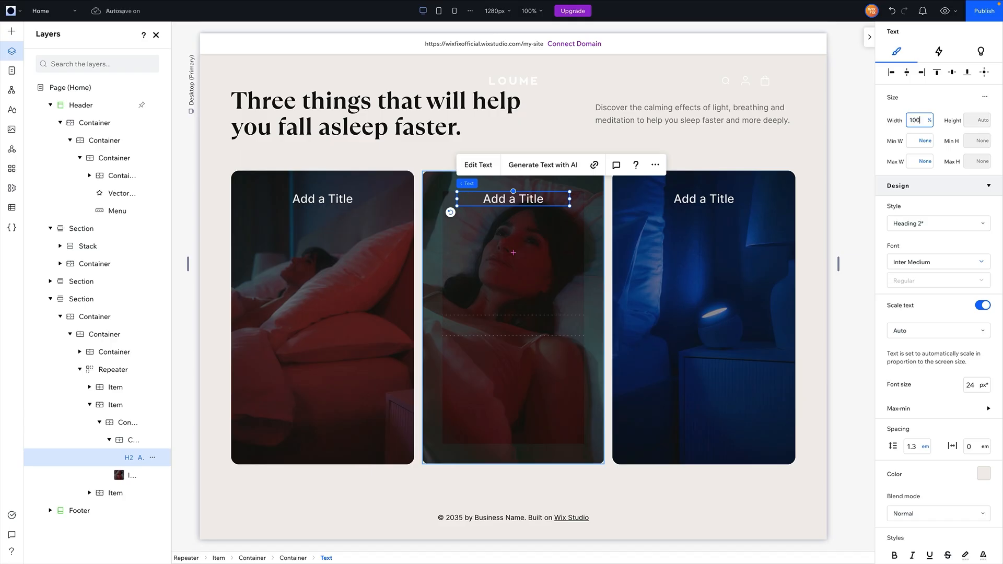
key(Return)
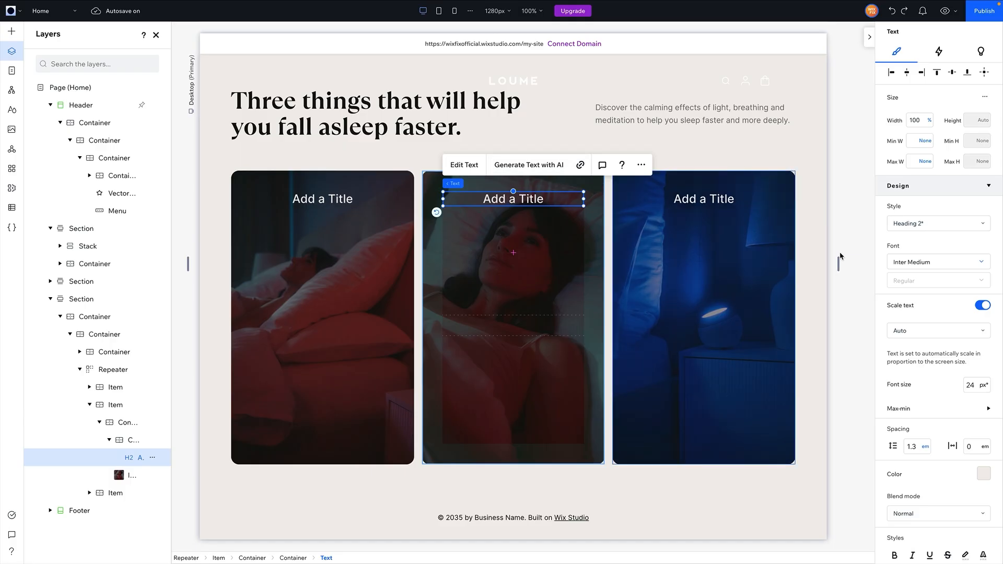
- Change the card title's HTML tag to H4
scroll(944, 274, down, 5)
scroll(944, 274, down, 5)
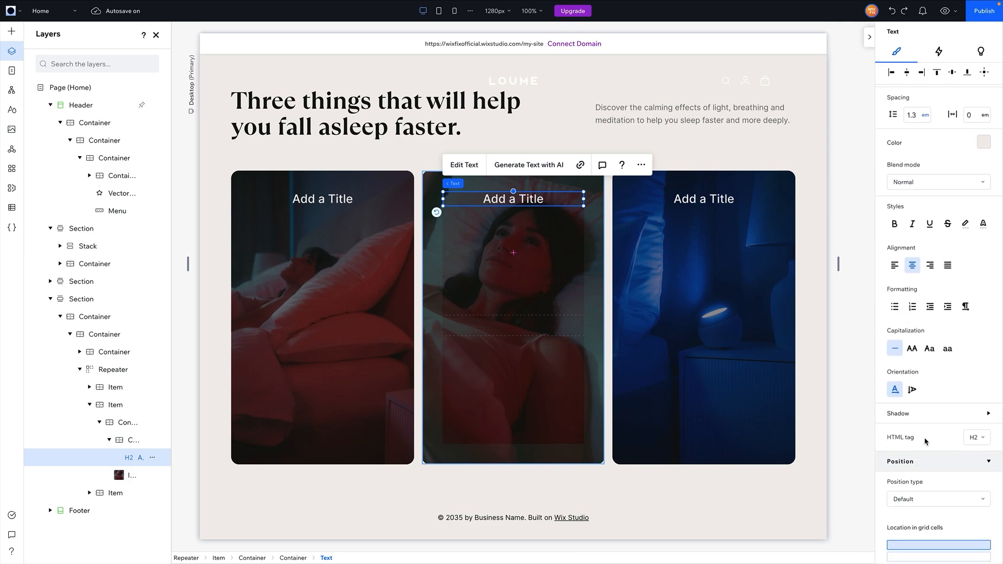
click(976, 437)
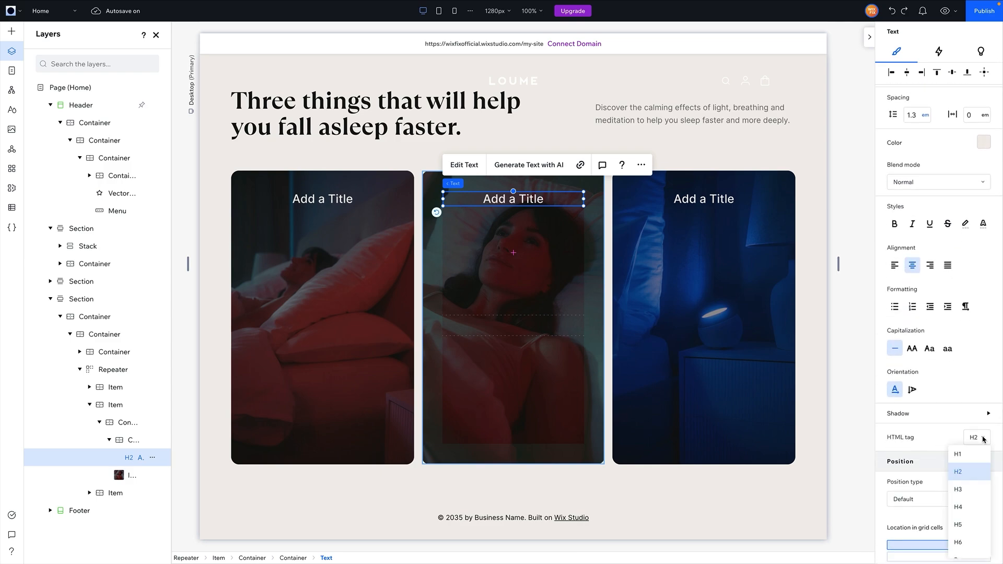
click(964, 508)
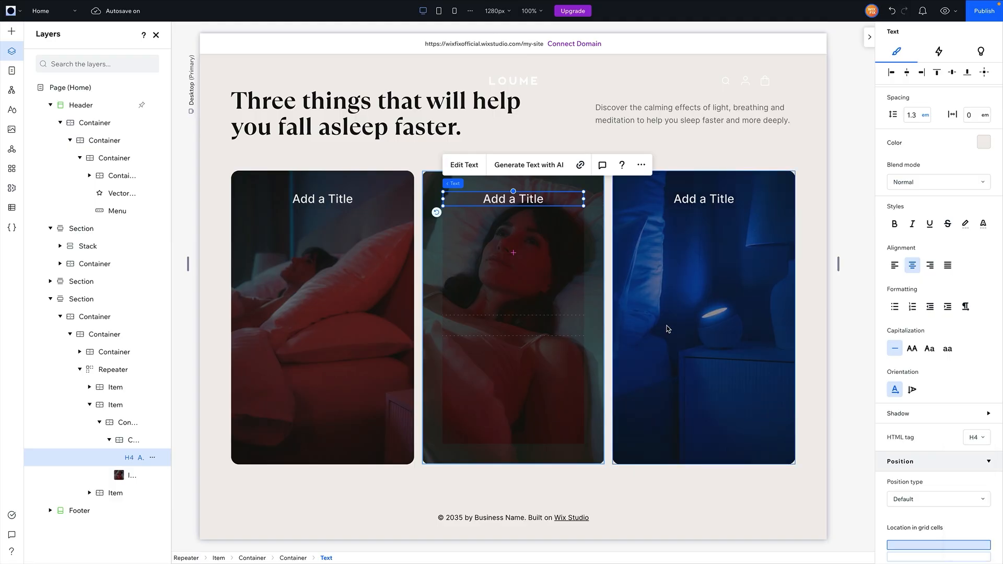
- Replace the placeholder title on the first card with "Breathing & Light"
double_click(346, 196)
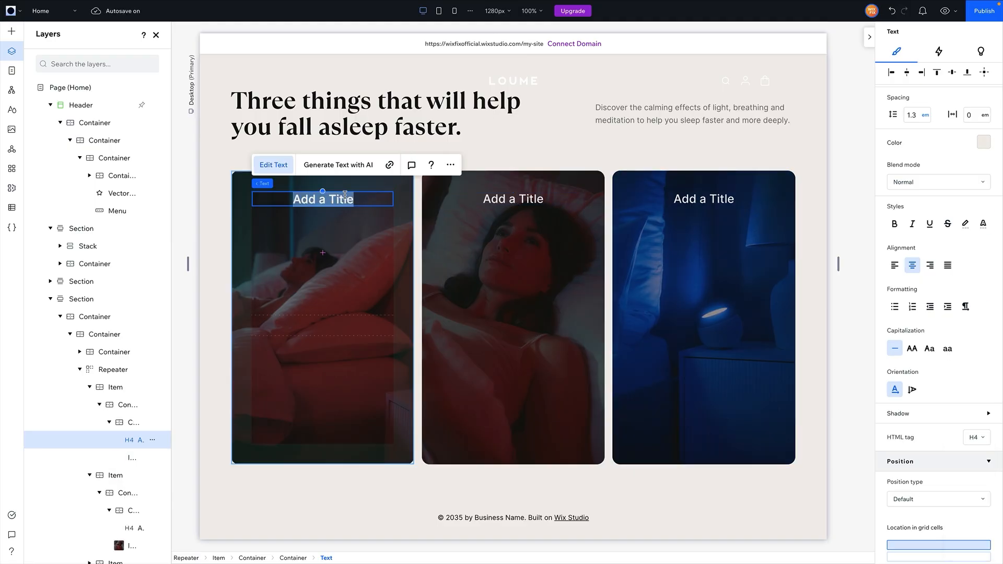
text(Be)
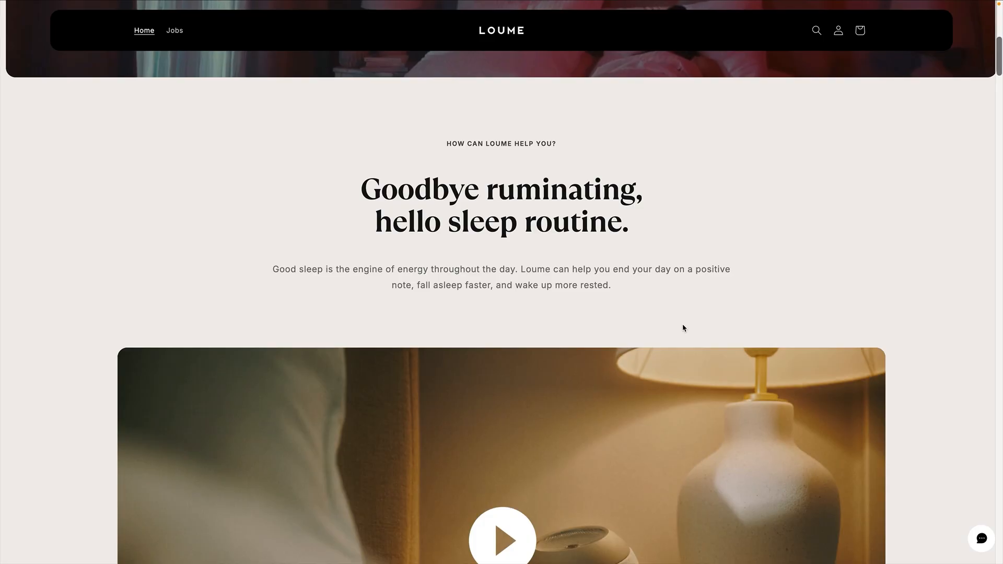
- Examine the three cards on the published Loume reference page, including how the Guided meditations card's description expands and collapses
scroll(683, 327, down, 10)
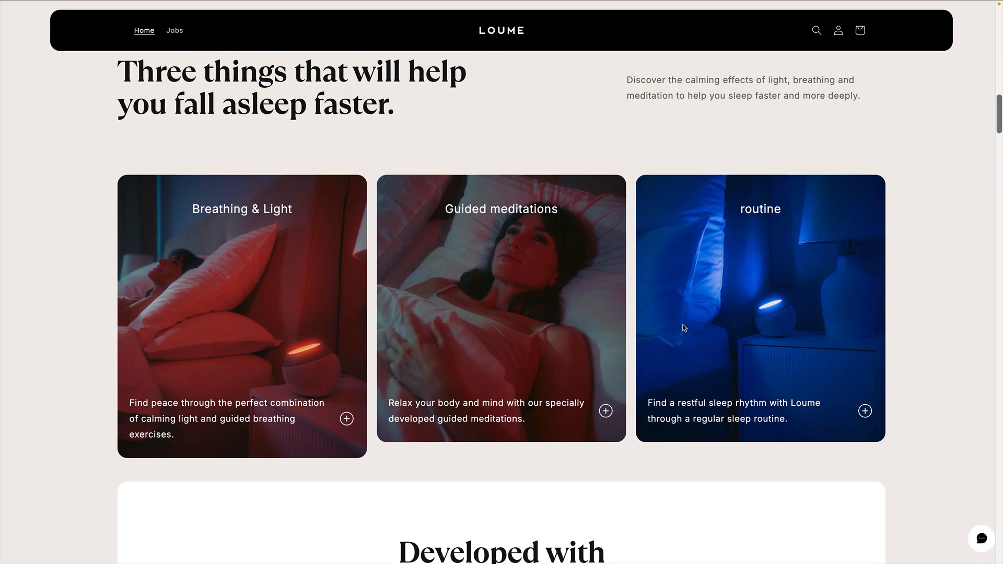
scroll(683, 328, up, 1)
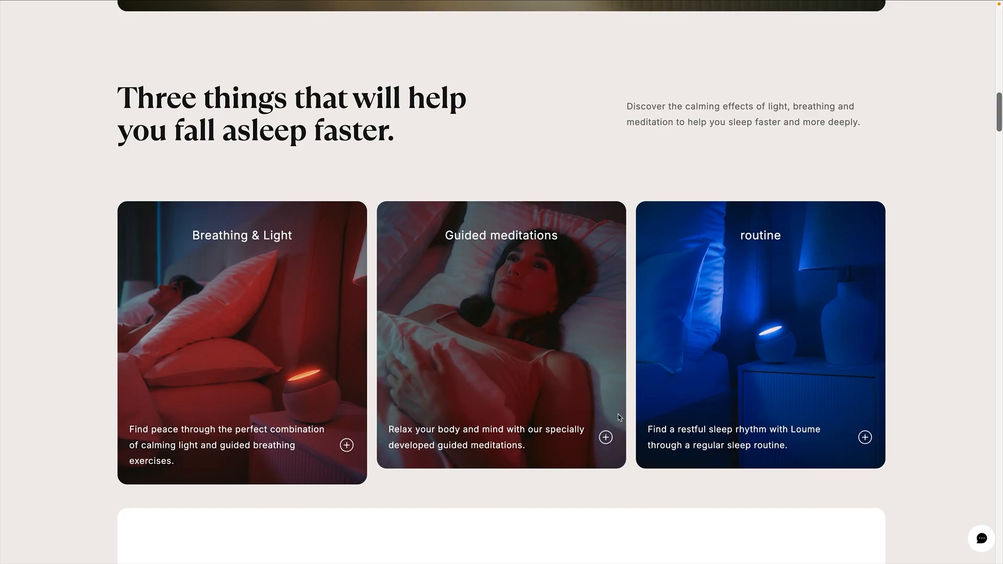
click(605, 437)
scroll(605, 438, down, 3)
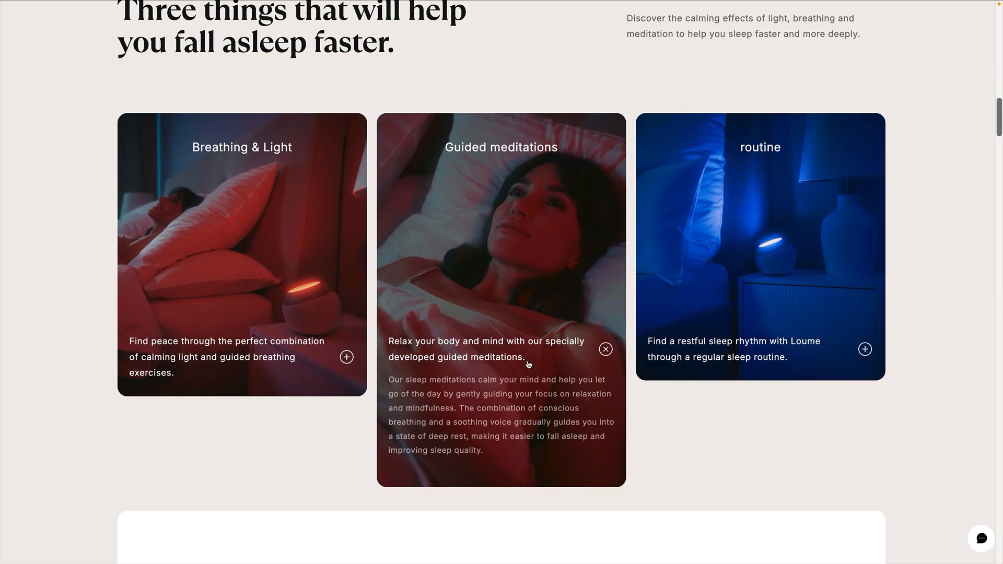
click(606, 349)
click(606, 350)
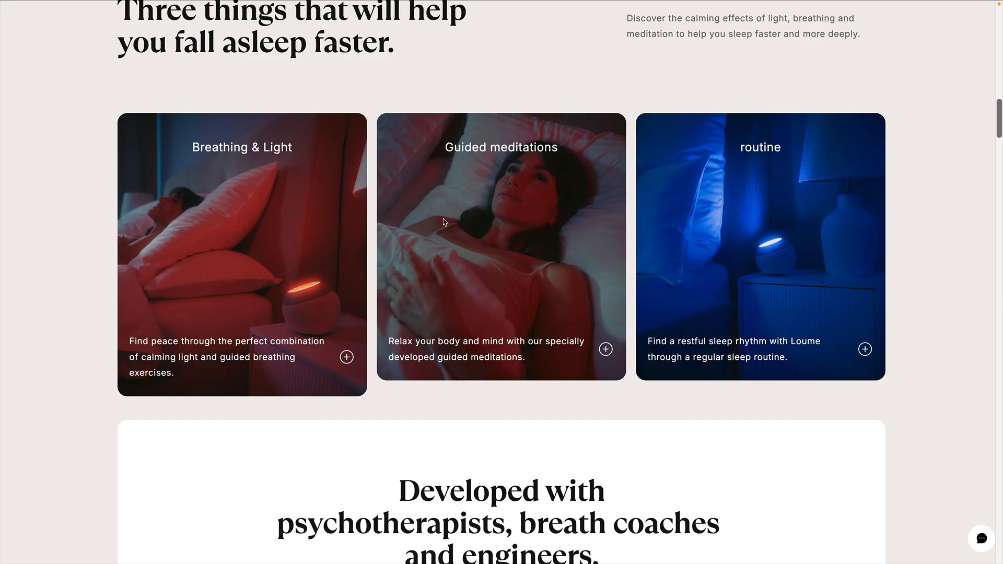
click(605, 349)
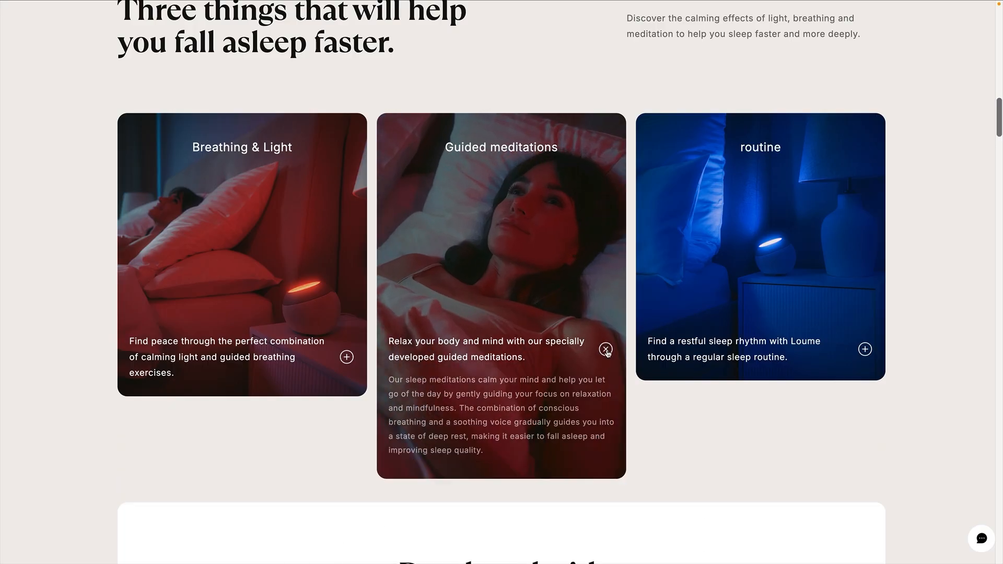
click(605, 350)
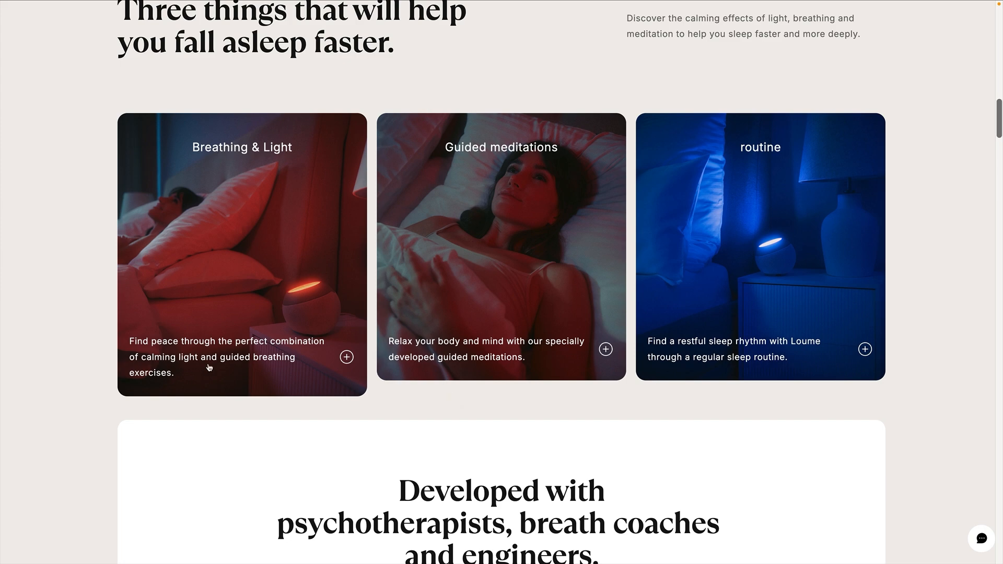
click(135, 347)
click(284, 347)
scroll(395, 395, up, 1)
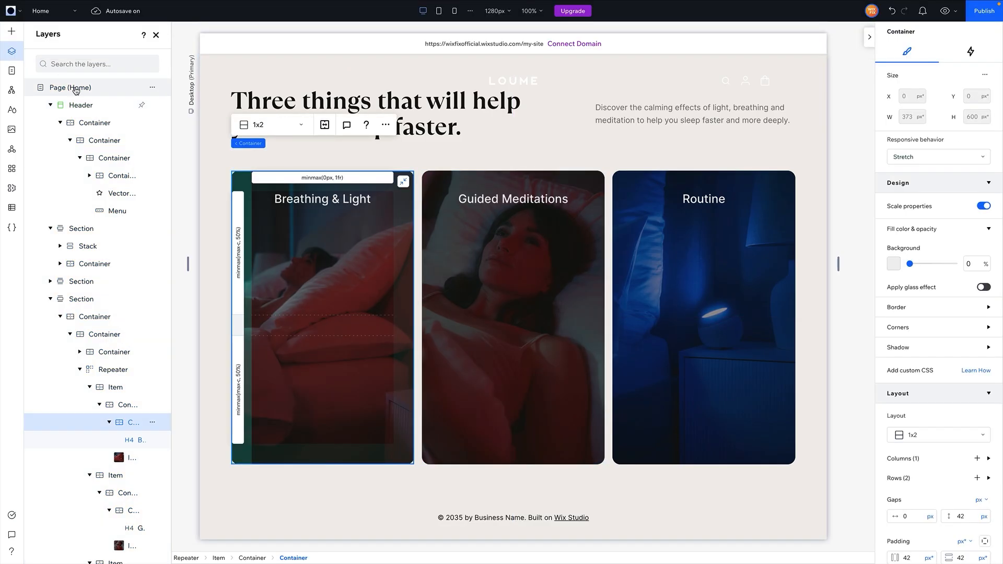
- Add a container to the lower grid cell of the Breathing & Light card and set its background opacity to 0%
click(12, 31)
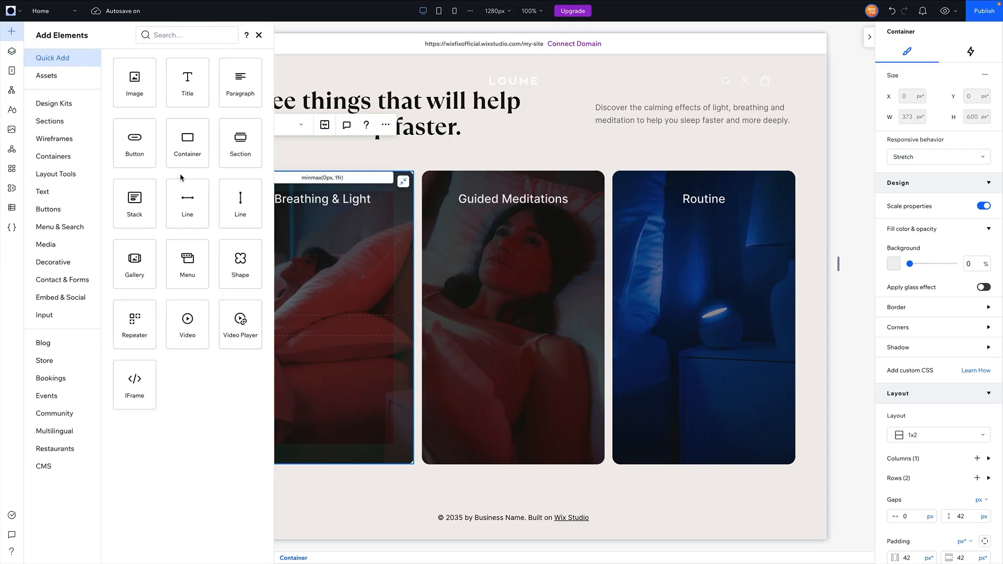
drag(194, 153, 336, 385)
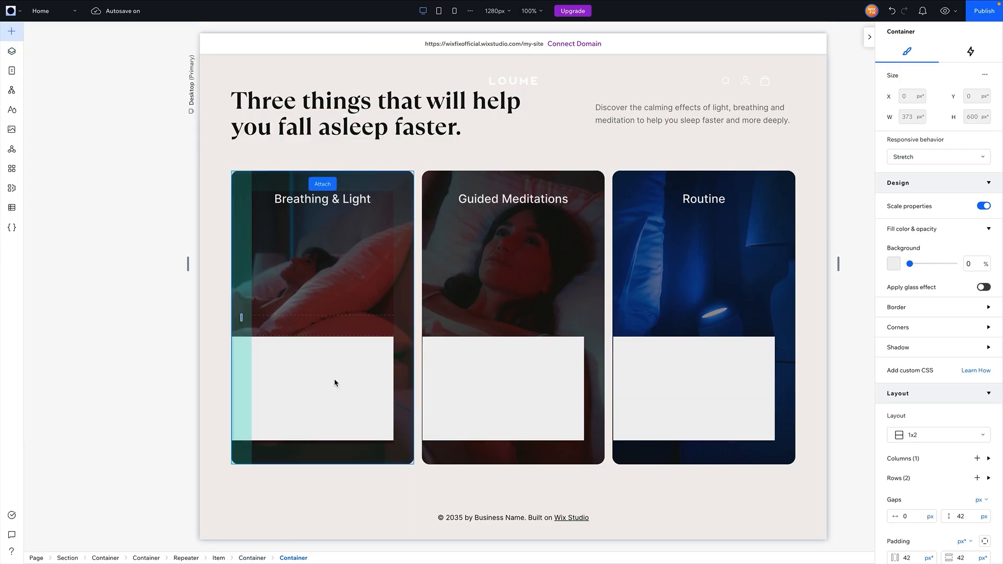
click(988, 280)
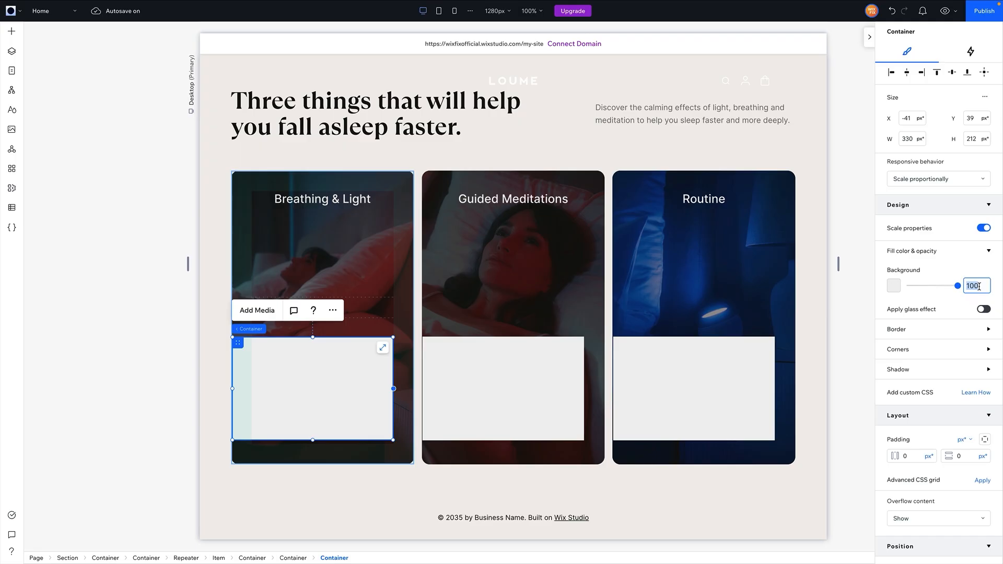
text(0)
- Apply an advanced CSS grid with a 2x1 layout to the new container and set its horizontal gap to 16 px
click(981, 439)
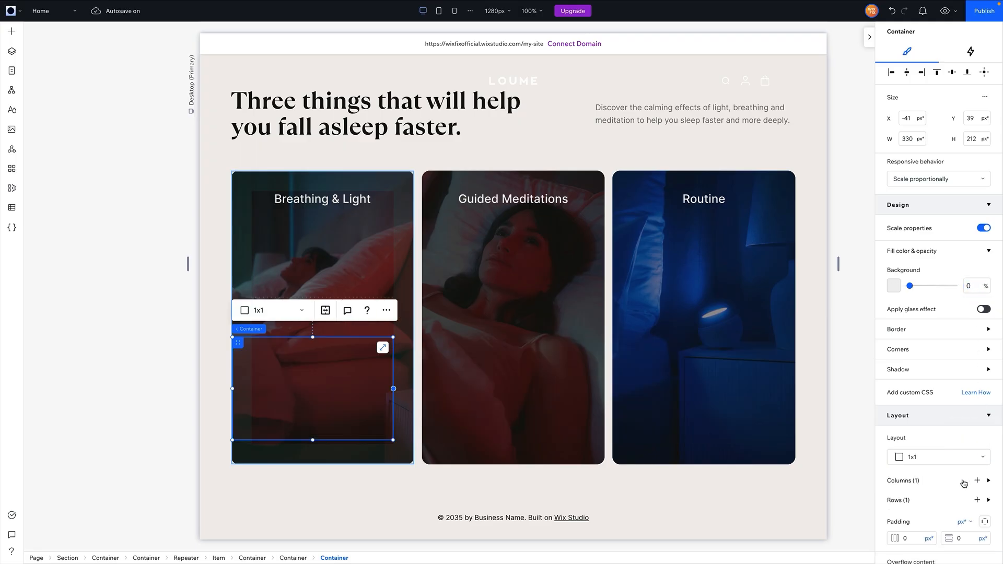
click(923, 464)
click(920, 475)
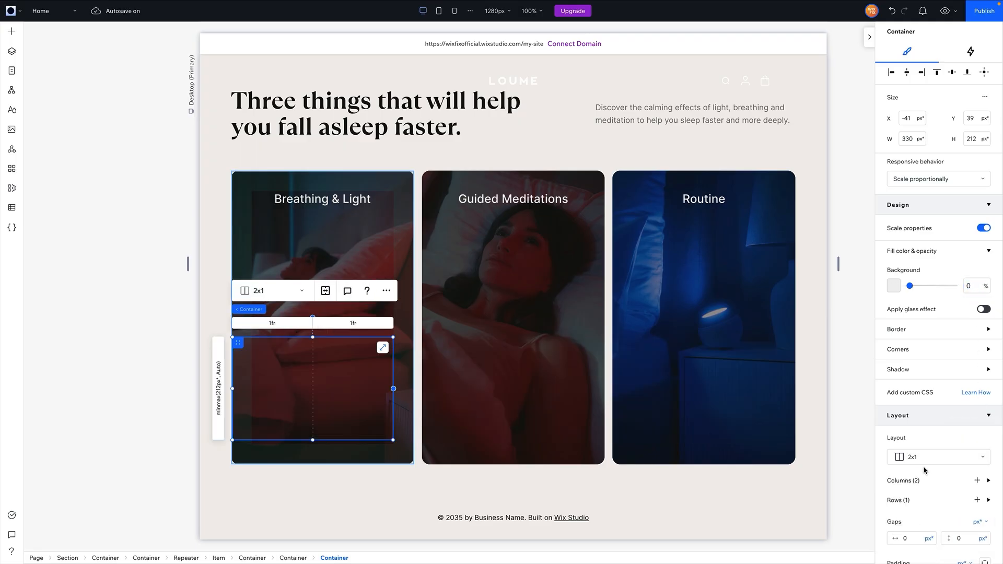
scroll(919, 468, down, 2)
click(911, 450)
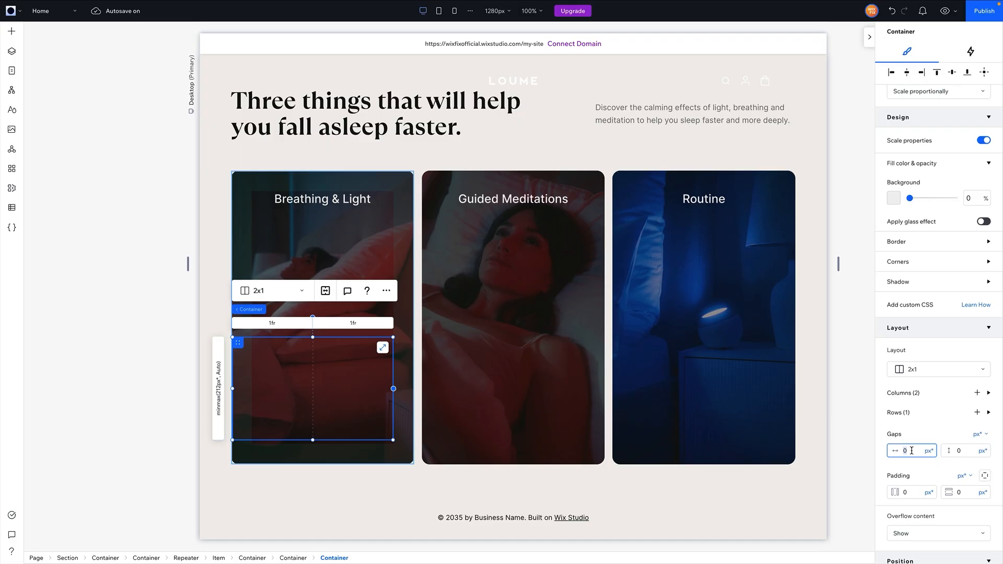
text(16px)
key(Return)
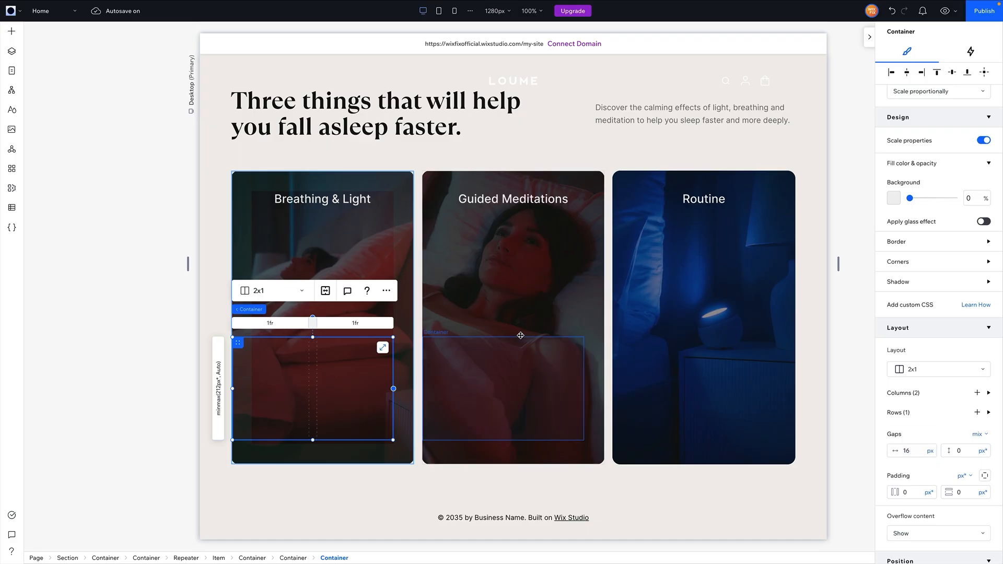
- Add another container inside the 2x1 grid and set its width and height to 32 px each
click(11, 31)
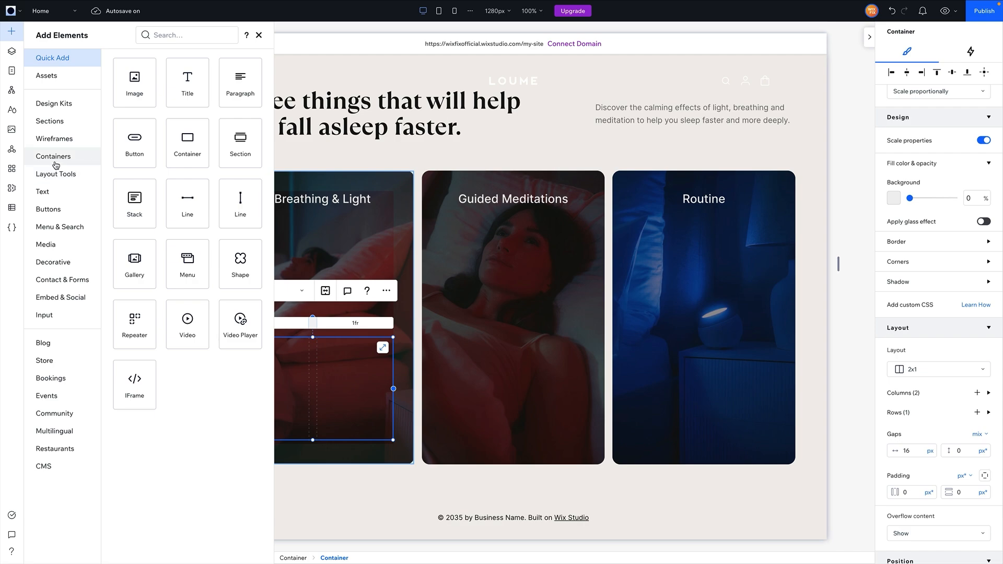
click(188, 149)
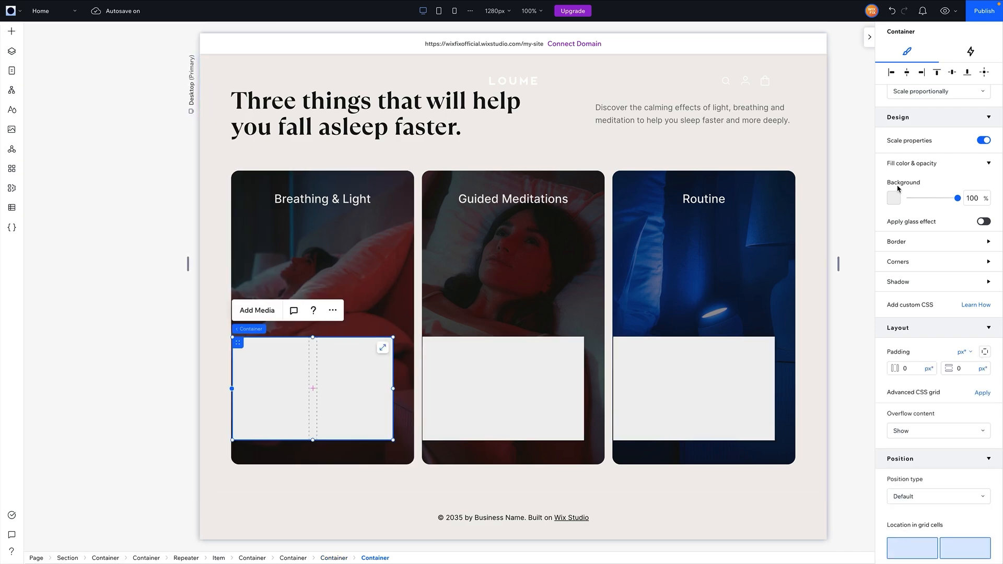
scroll(960, 215, up, 2)
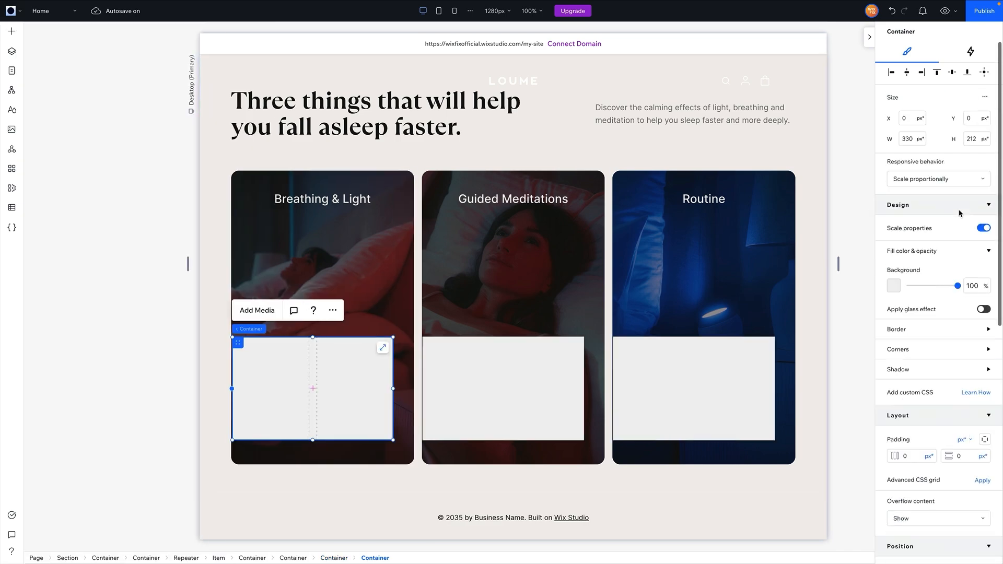
click(915, 139)
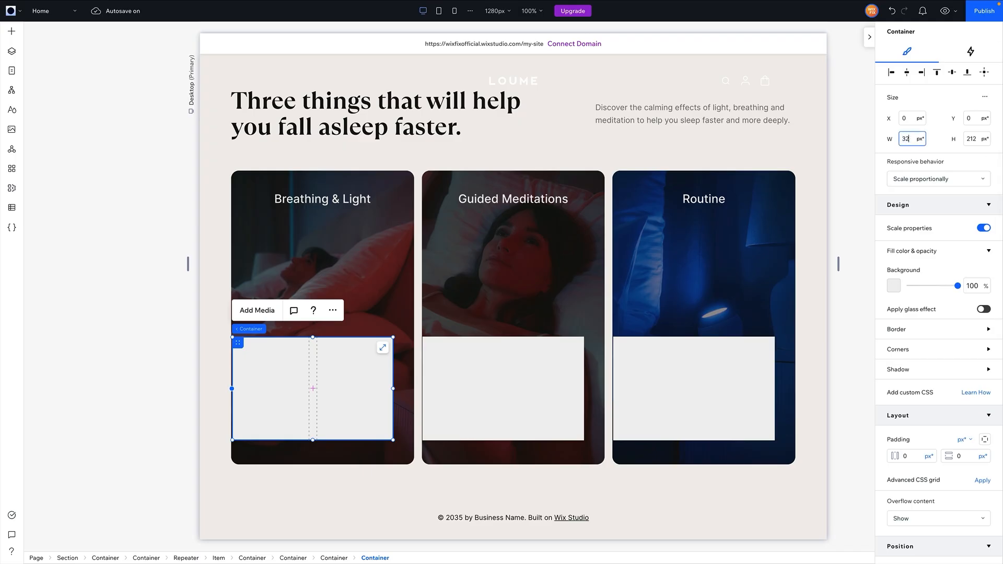
key(Return)
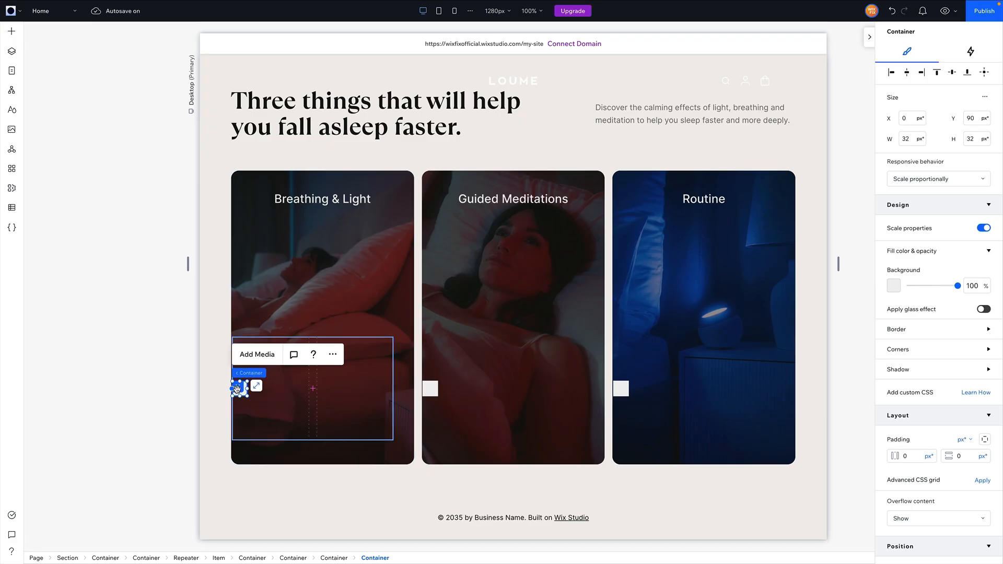
- Move the 32 px container into the second column of the 2x1 grid and centre it in that cell
drag(239, 388, 351, 389)
click(351, 389)
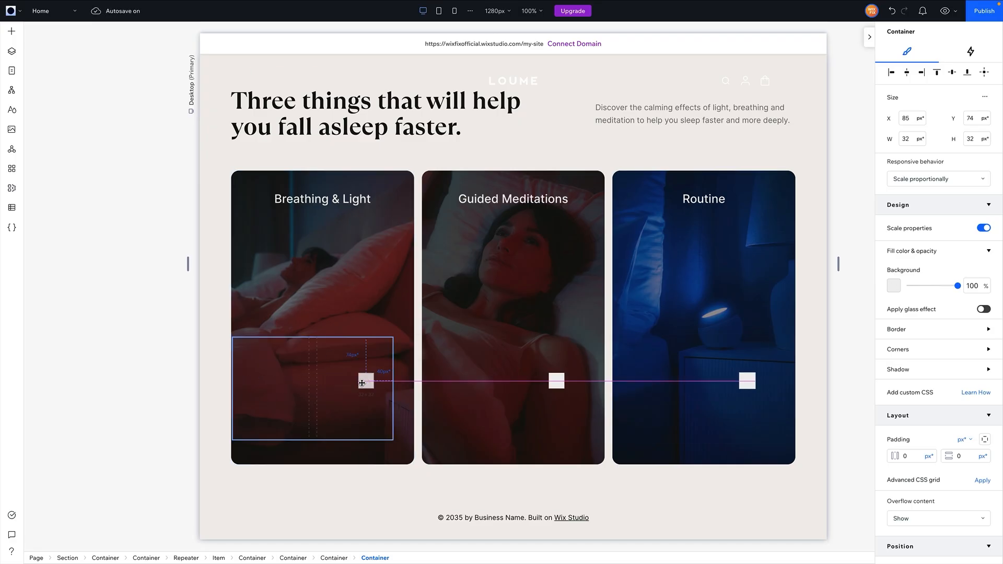
click(984, 72)
- Set the small container's responsive behavior to Fixed and its background opacity to 0%
click(935, 179)
key(Escape)
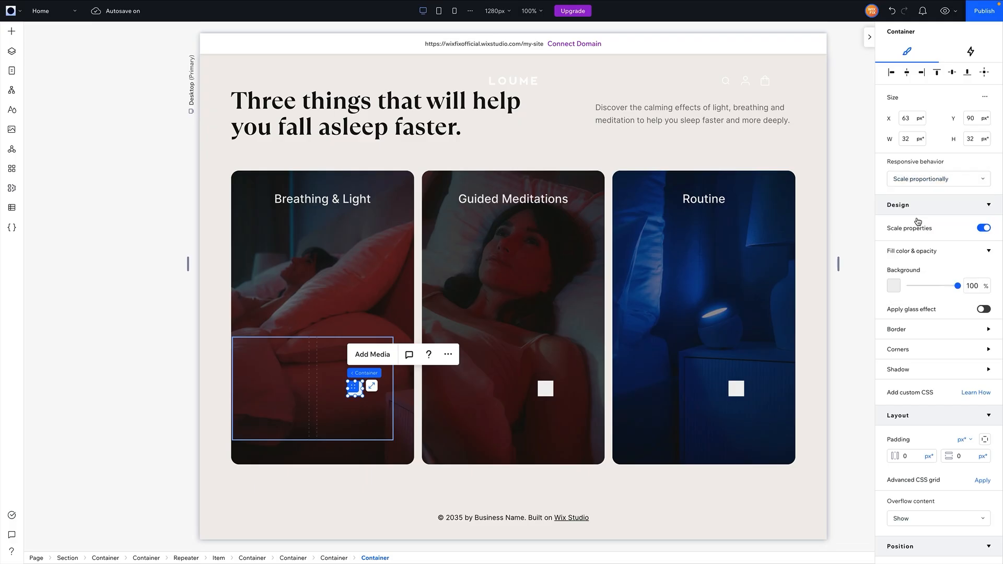
click(969, 260)
text(0)
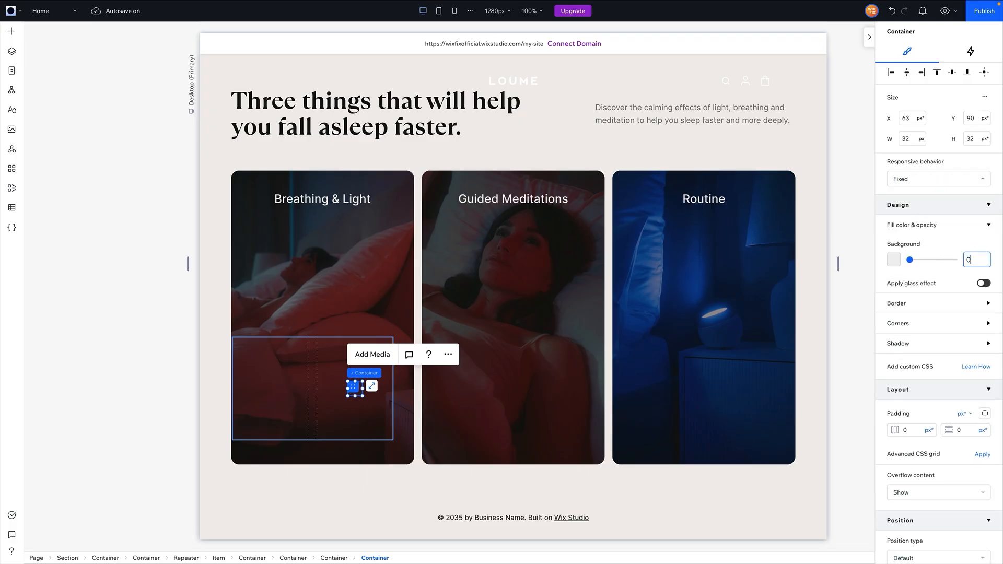
- Add the circled plus sign from the basic shapes vector art, searching for "plus", and fill it with the first theme color
click(12, 31)
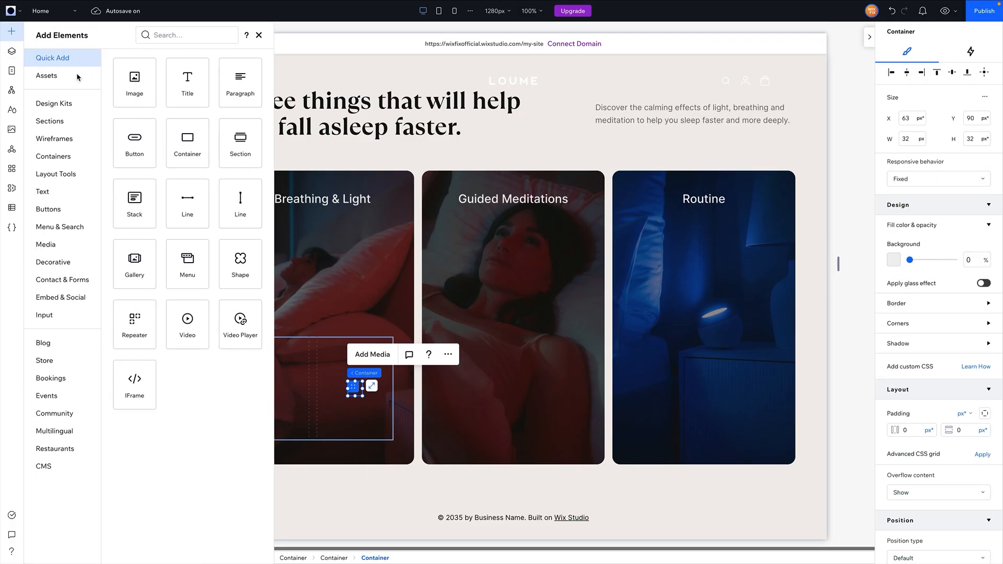
click(55, 262)
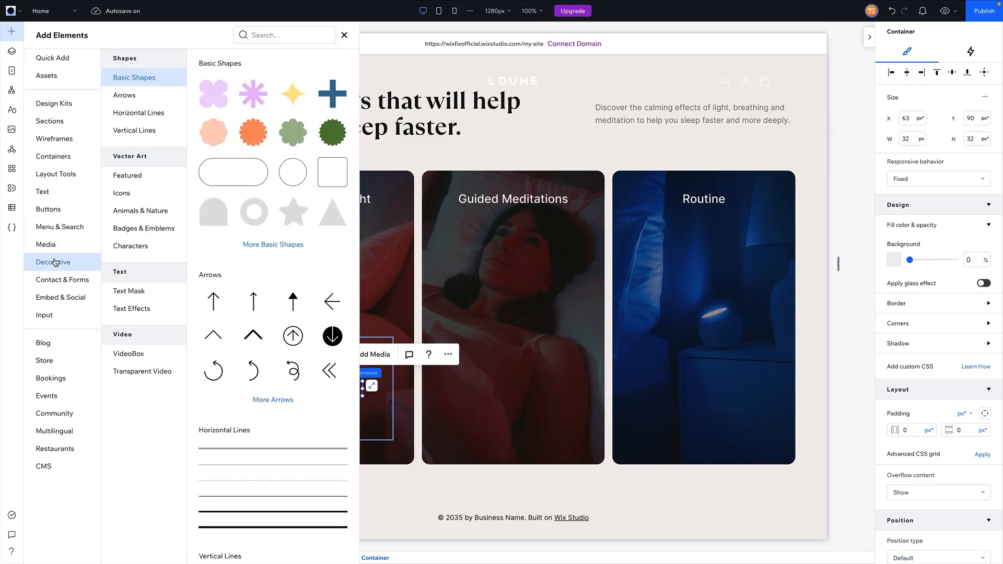
click(272, 245)
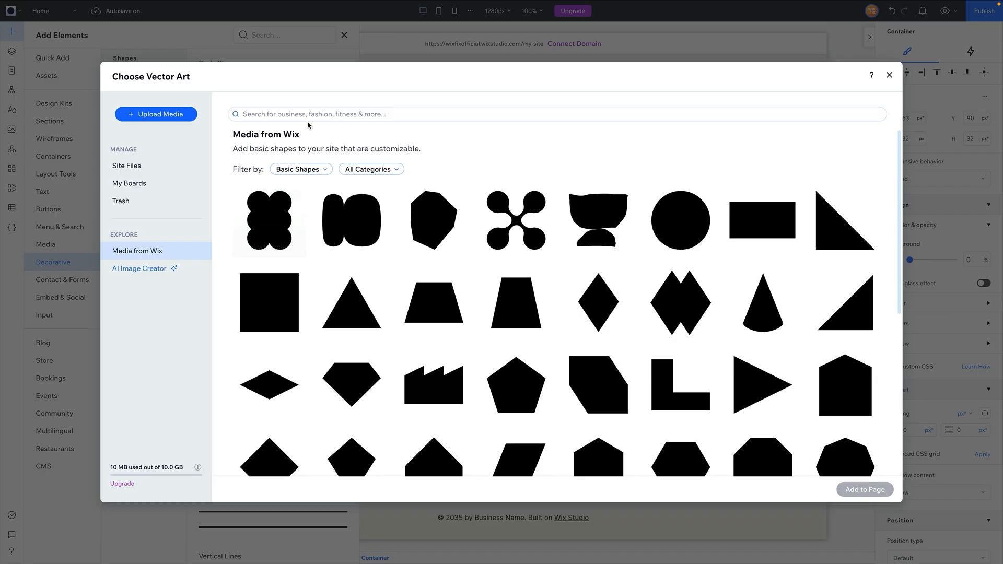
text(plus)
key(Return)
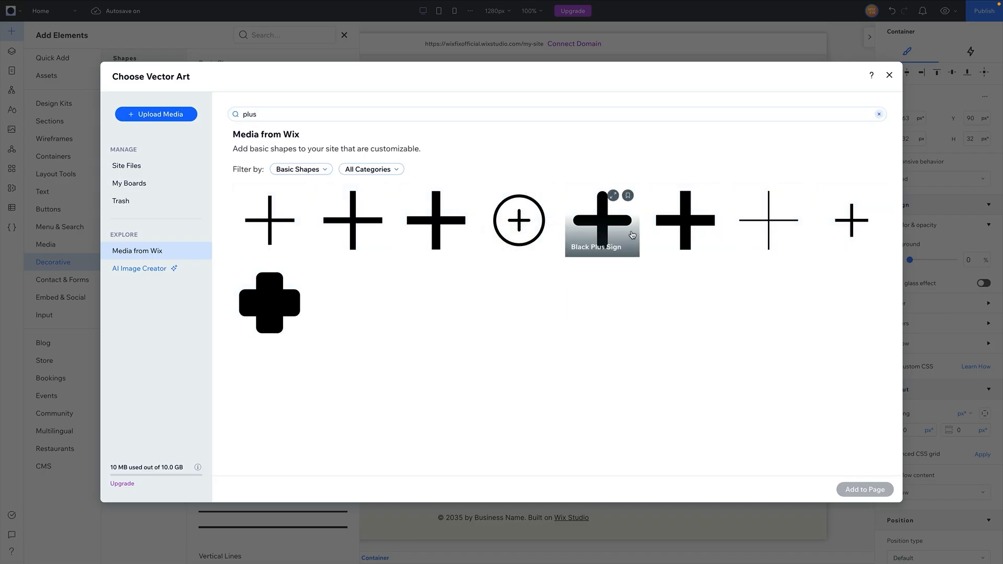
double_click(528, 223)
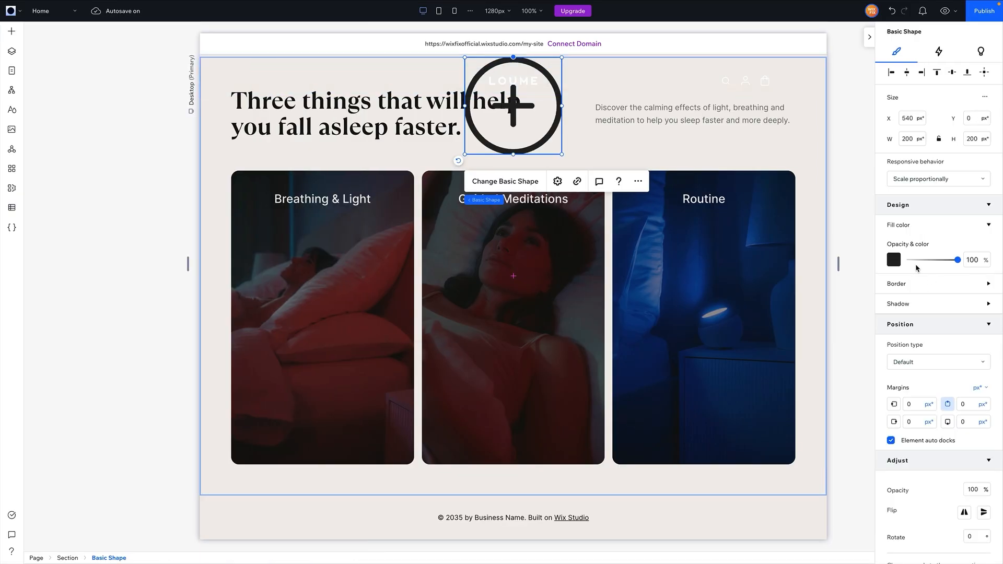
click(893, 259)
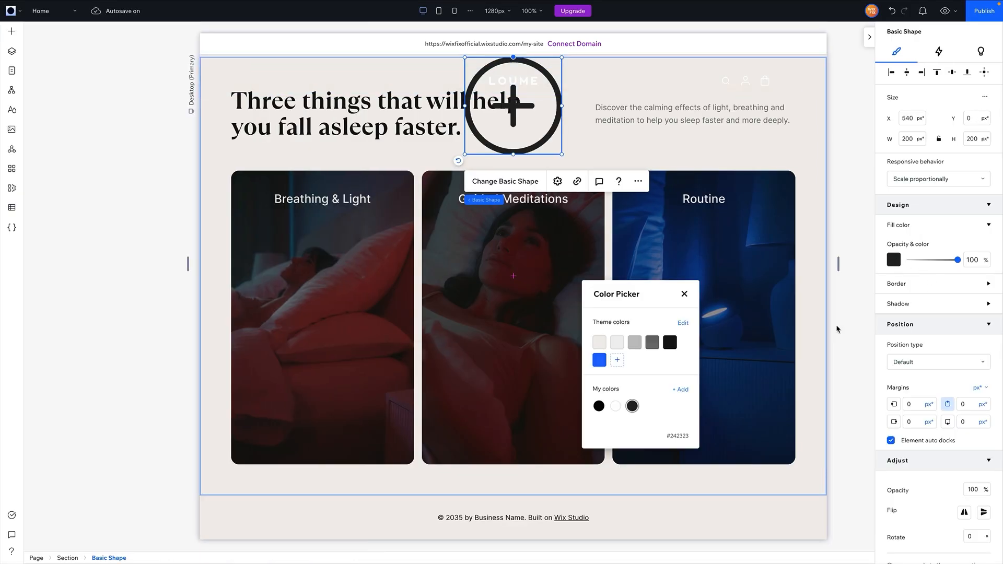
click(599, 342)
- Resize the plus icon to 32 by 32 px and place it inside the small container on the Breathing & Light card
drag(563, 61, 525, 369)
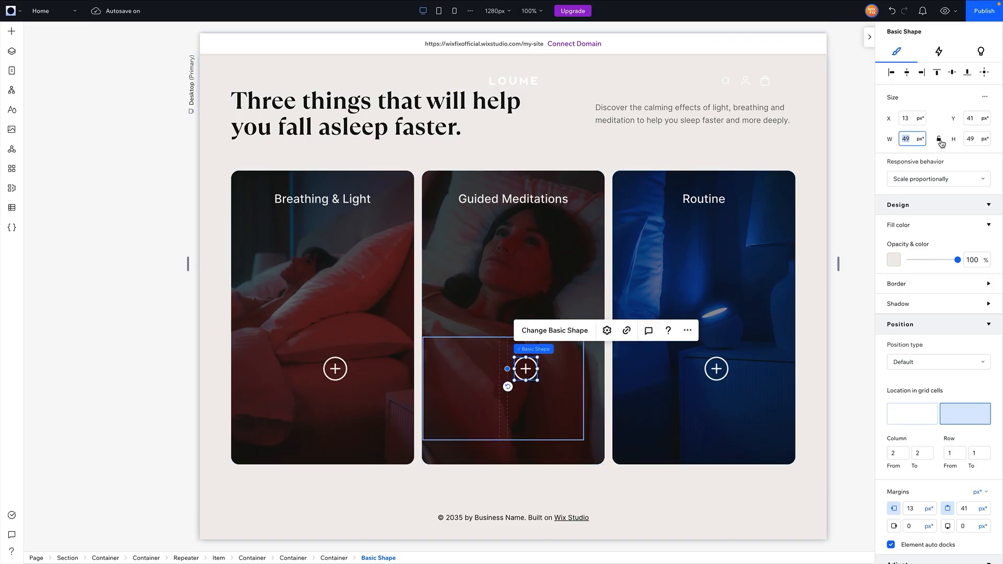
click(907, 141)
key(Return)
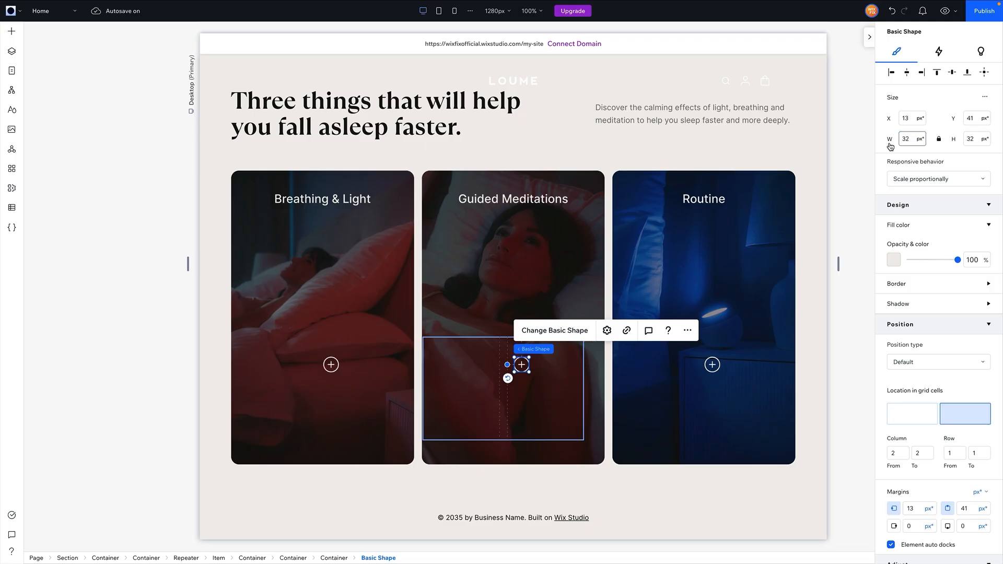
drag(332, 364, 355, 388)
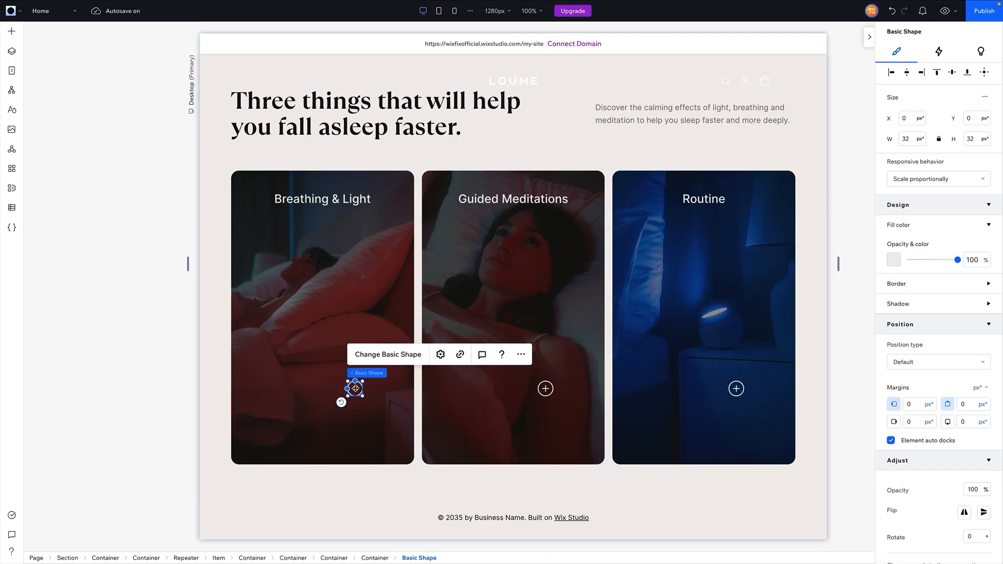
- Centre the 2x1 container in the card's lower cell and set the plus icon's responsive behavior to Fixed
click(427, 383)
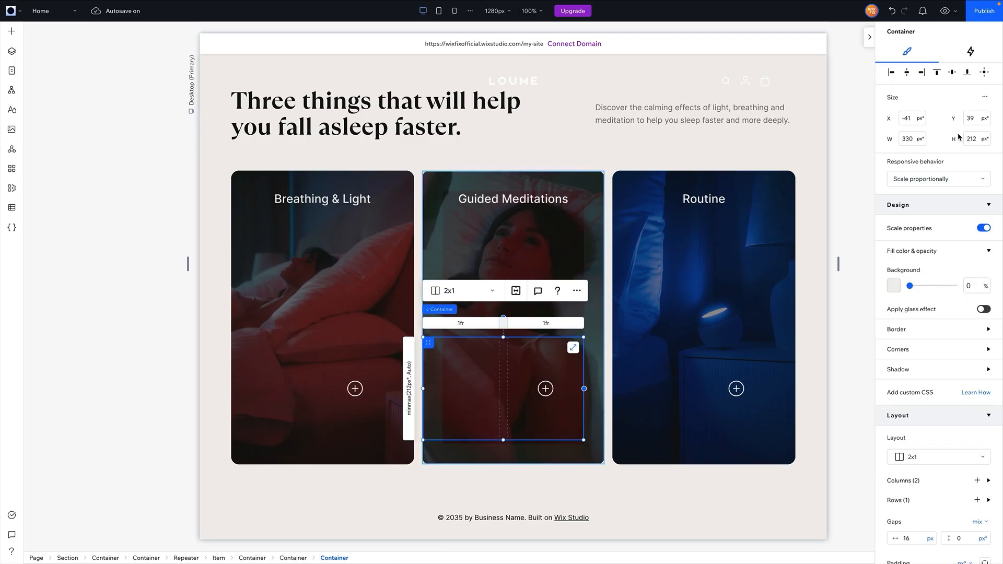
click(986, 73)
click(363, 383)
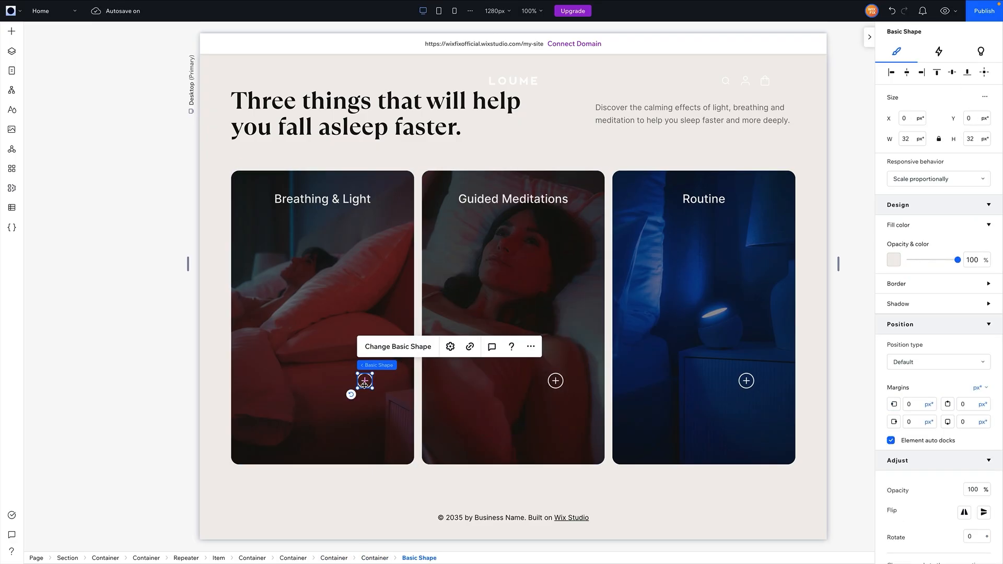
click(902, 183)
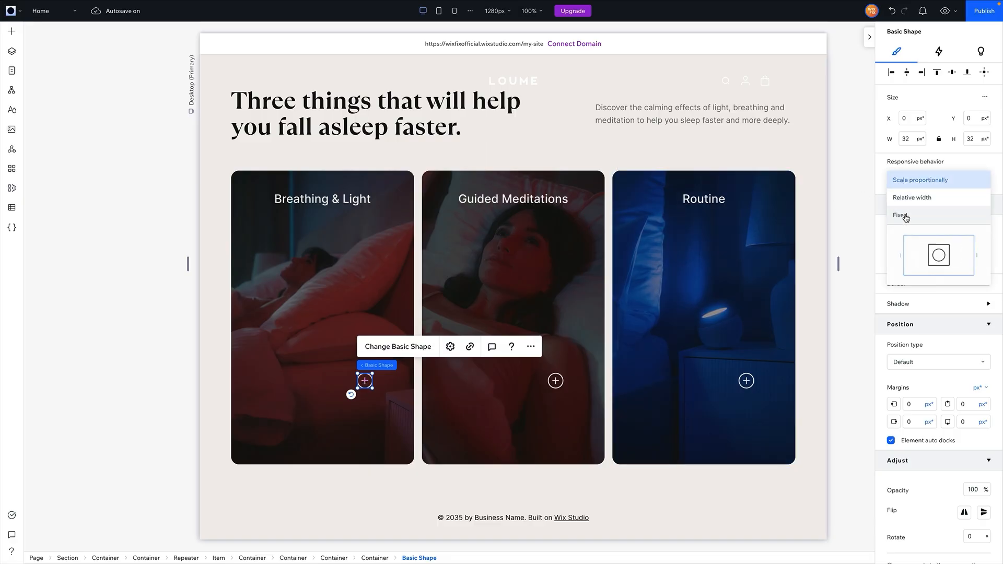
click(902, 215)
click(370, 365)
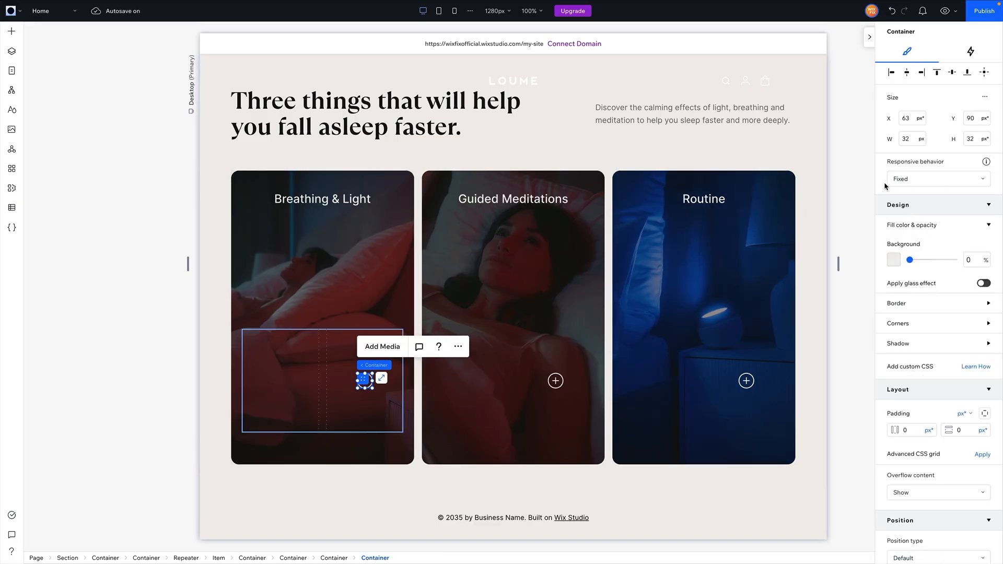
- Size the second column of the 2x1 grid container to Max content
click(347, 403)
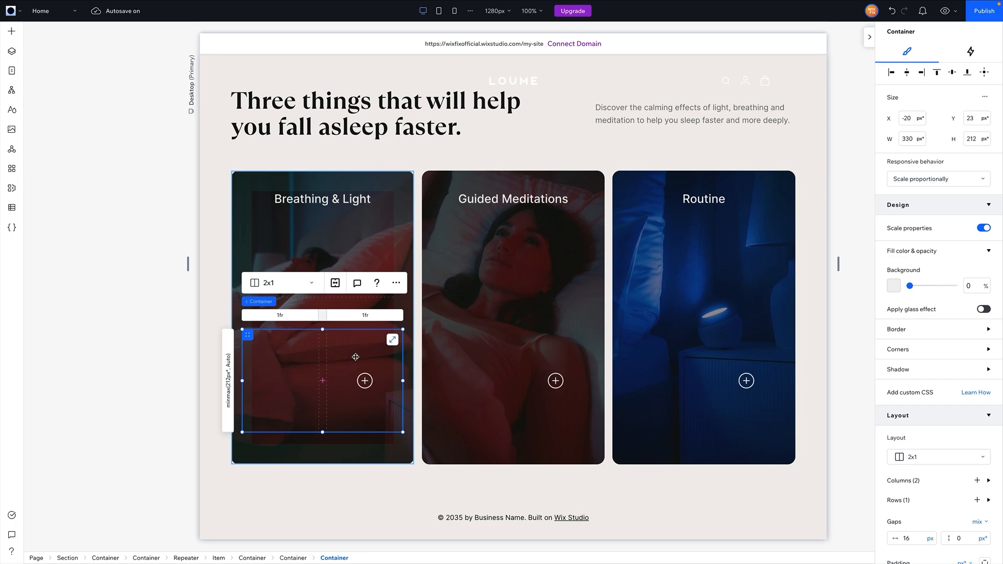
click(353, 320)
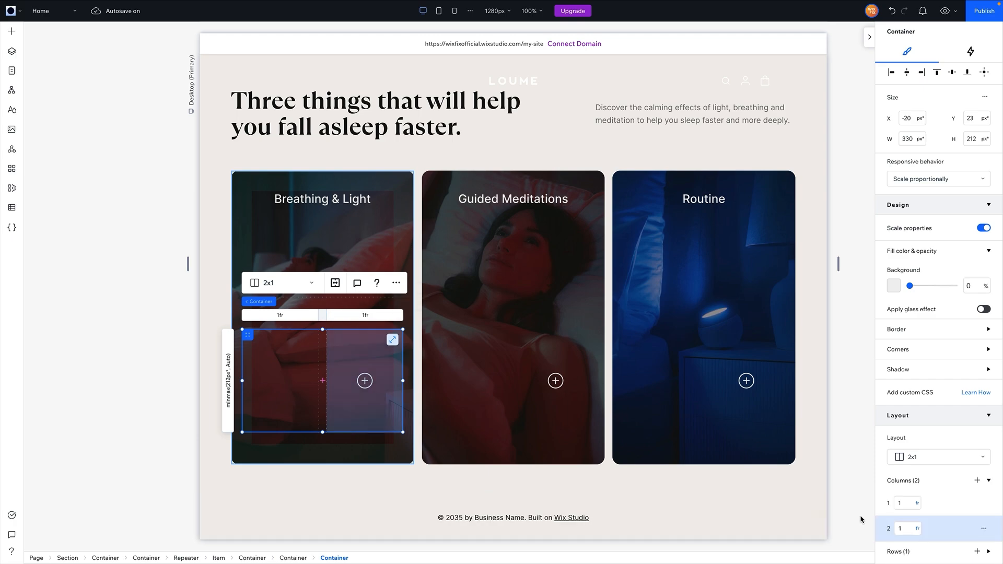
click(919, 528)
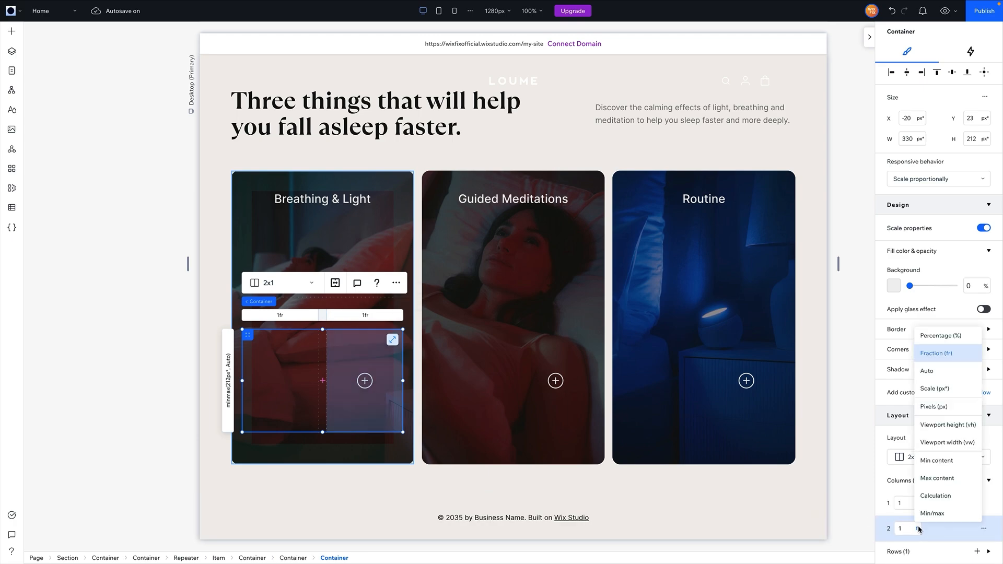
click(930, 483)
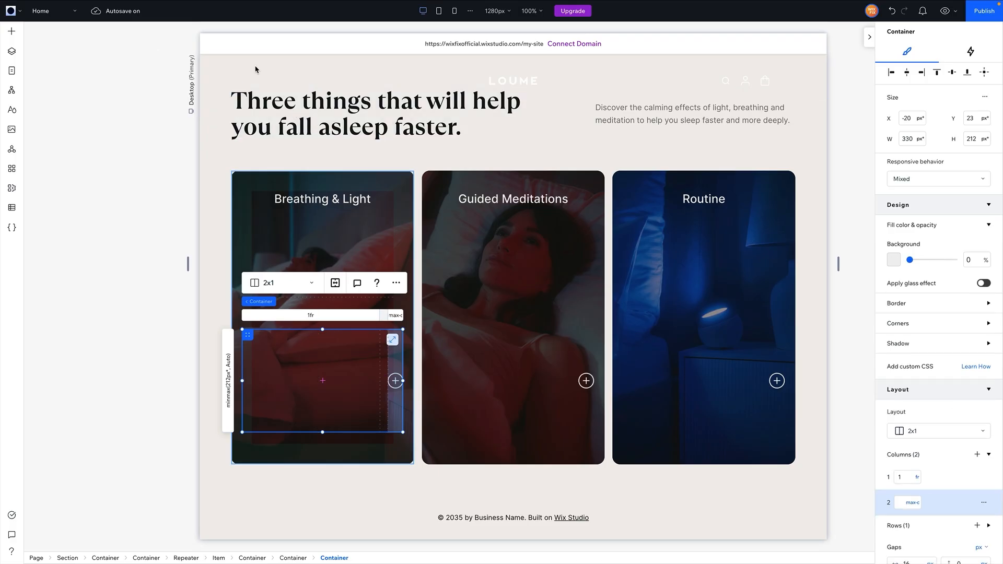
- Paste a copy of the header's description paragraph into the 2x1 container and recolor it with the first theme color
click(657, 118)
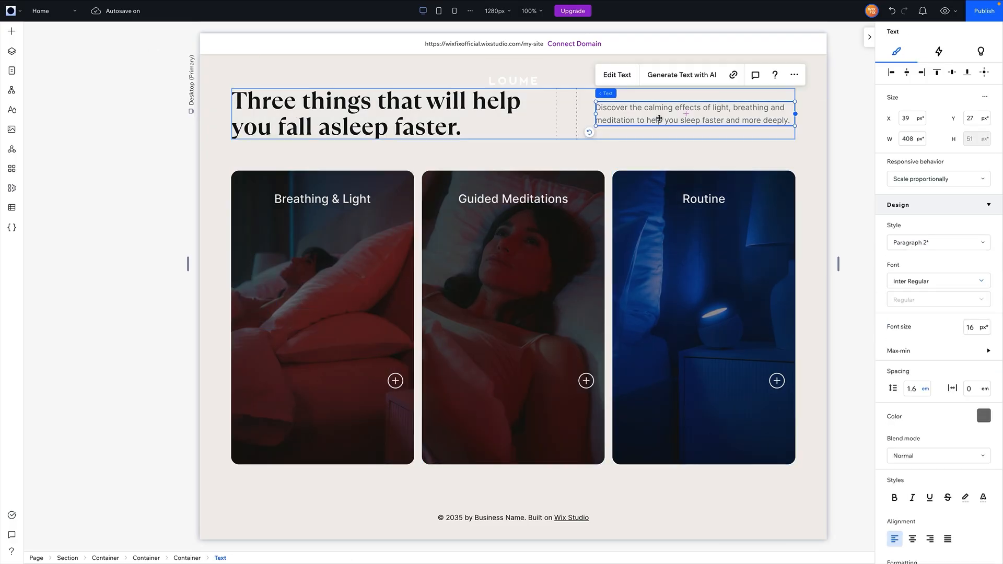
click(285, 376)
key(ctrl+v)
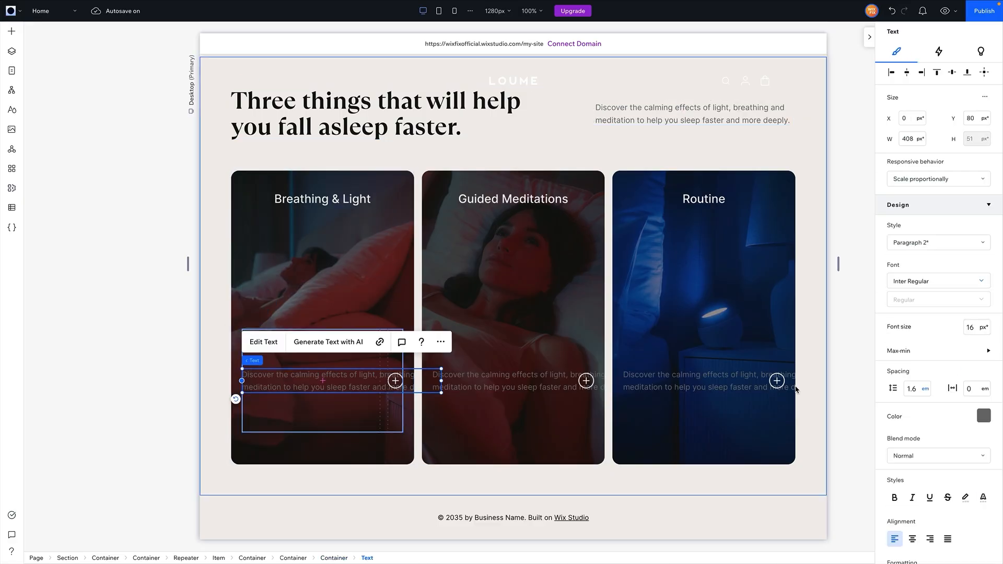
click(981, 417)
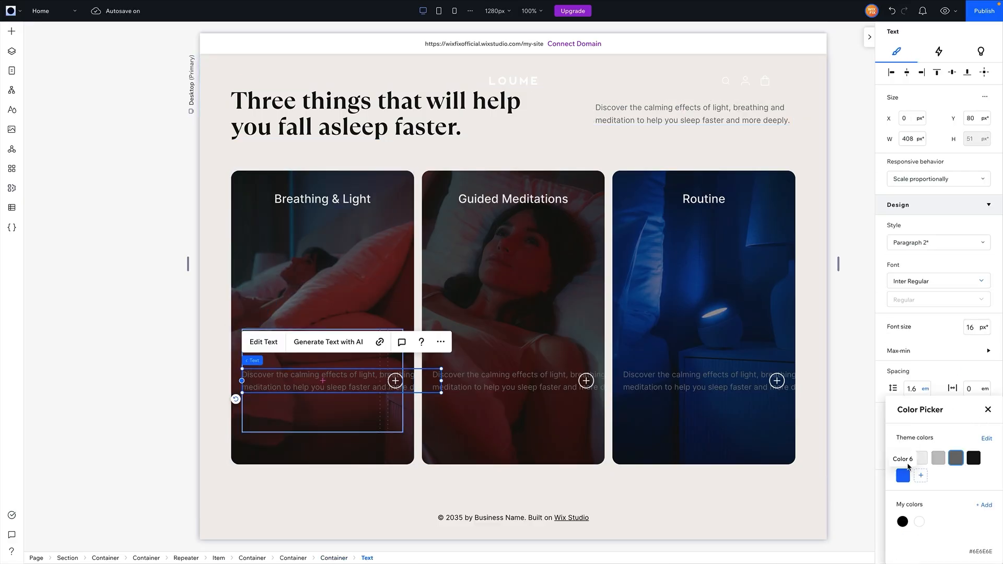
click(902, 457)
click(987, 410)
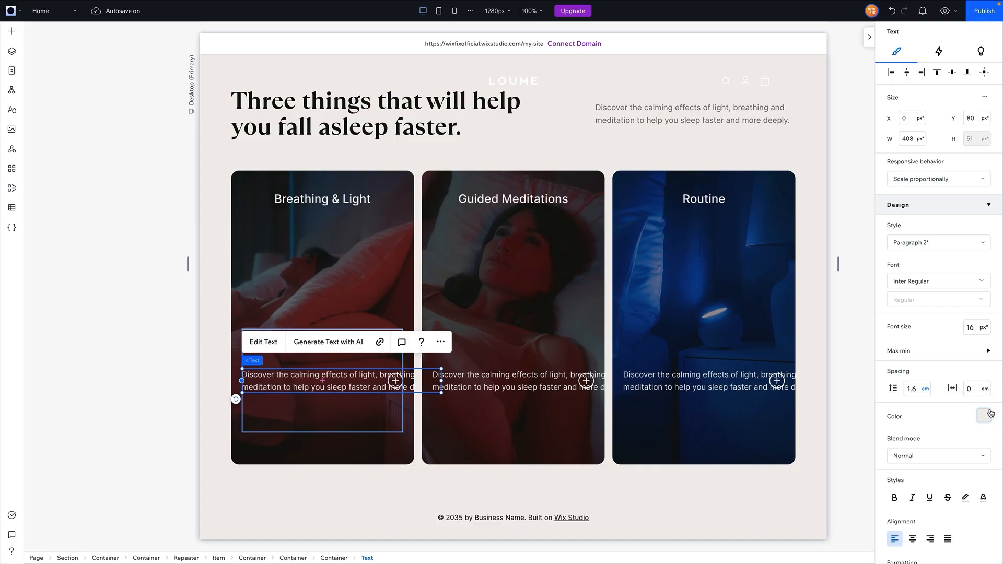
- Assign the pasted paragraph to the first grid cell and set its width to 100%
scroll(972, 427, down, 5)
click(917, 486)
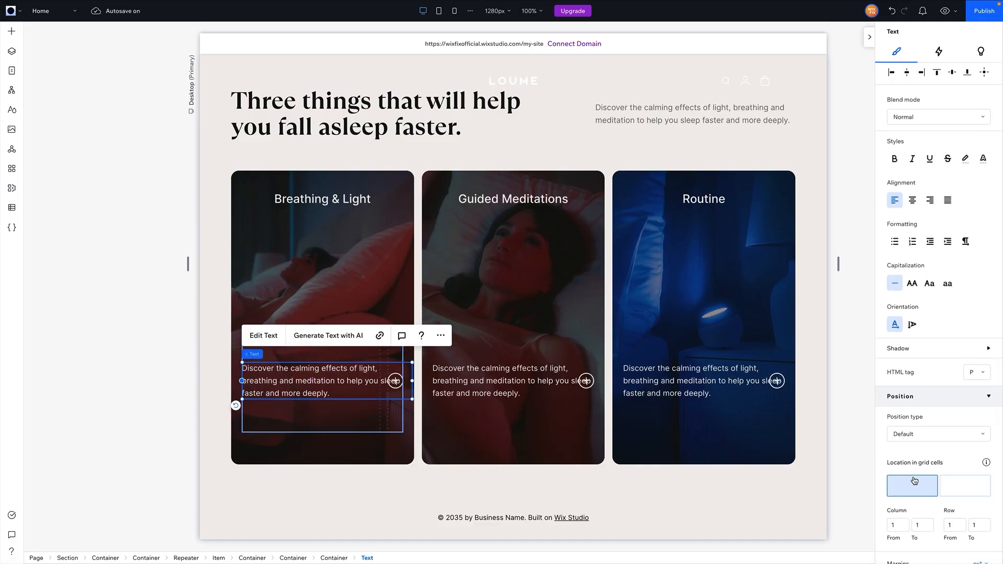
scroll(957, 109, up, 10)
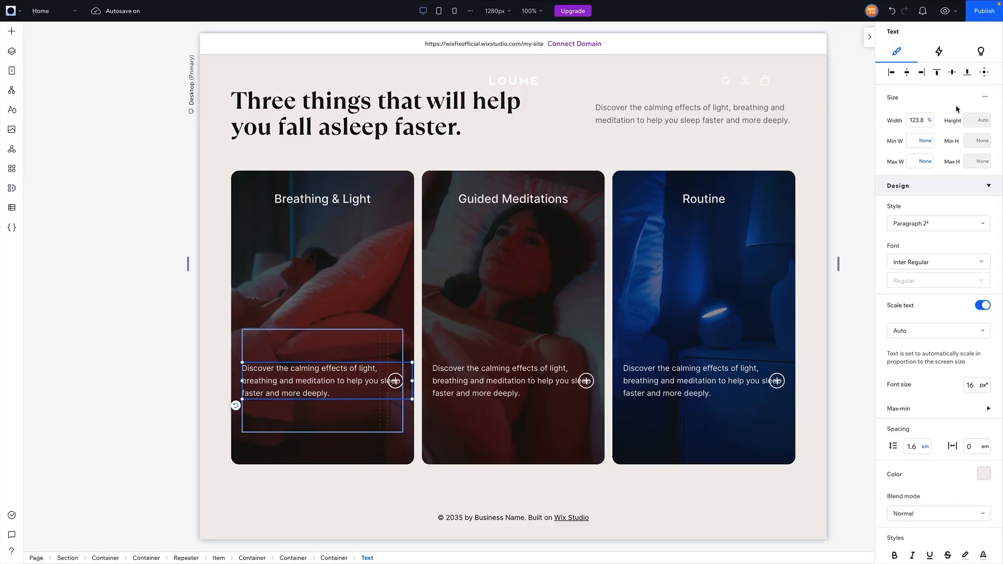
click(918, 120)
text(100)
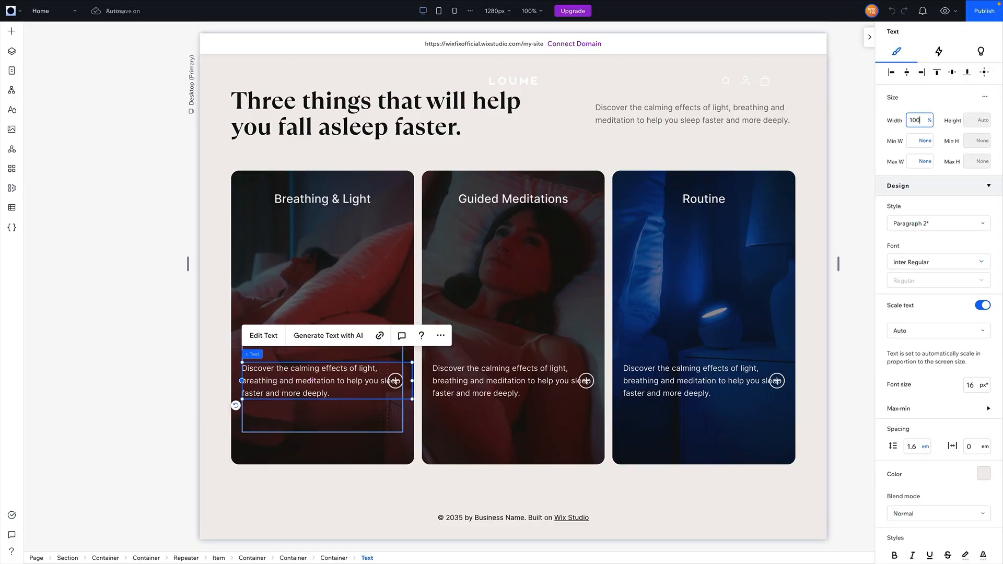
key(Return)
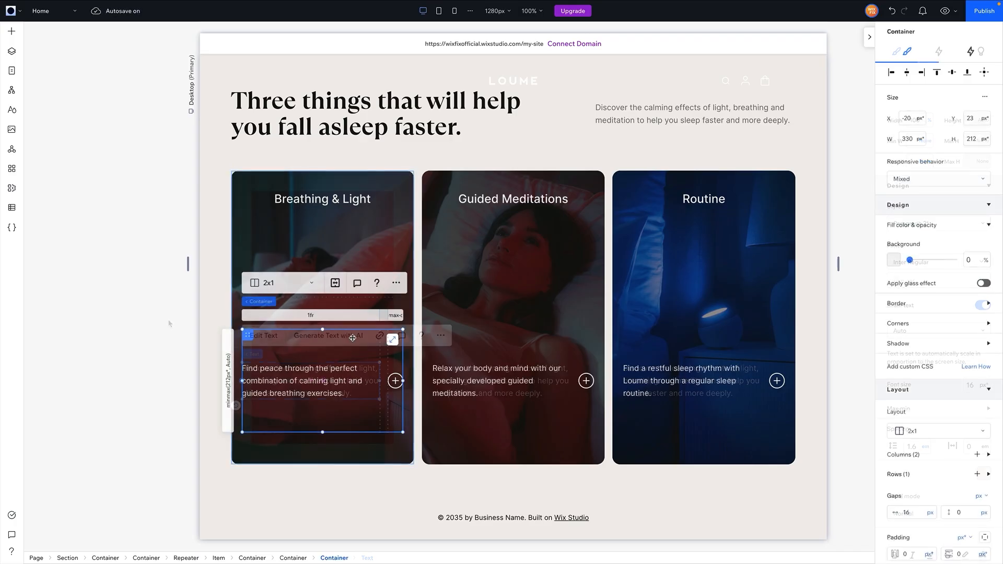
- Set the width of the 2x1 container holding the description and plus icon to 100%
click(922, 121)
text(1)
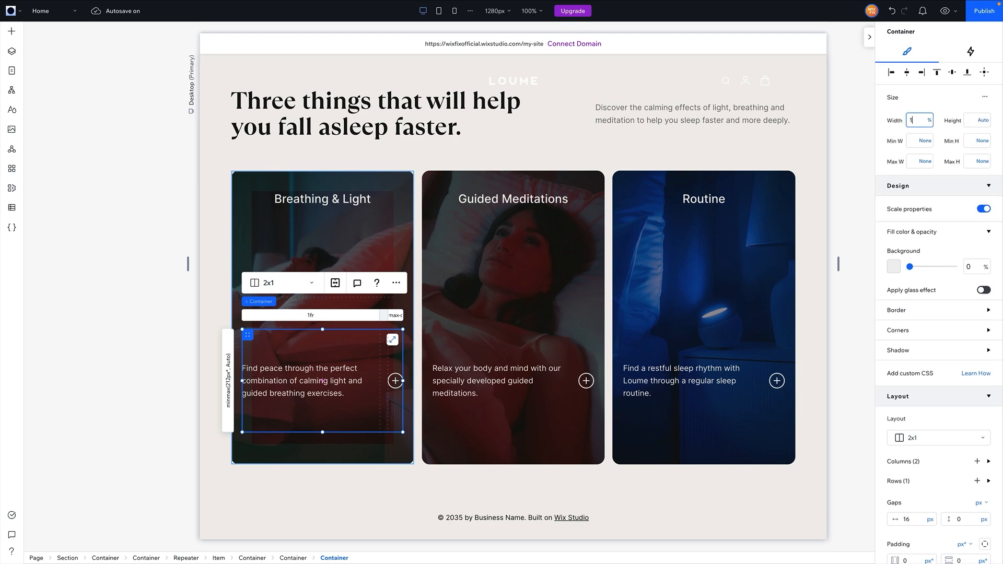
text(00)
key(Return)
- Size the 2x1 container's row to Max content and align the container to the bottom of its cell
scroll(932, 377, down, 1)
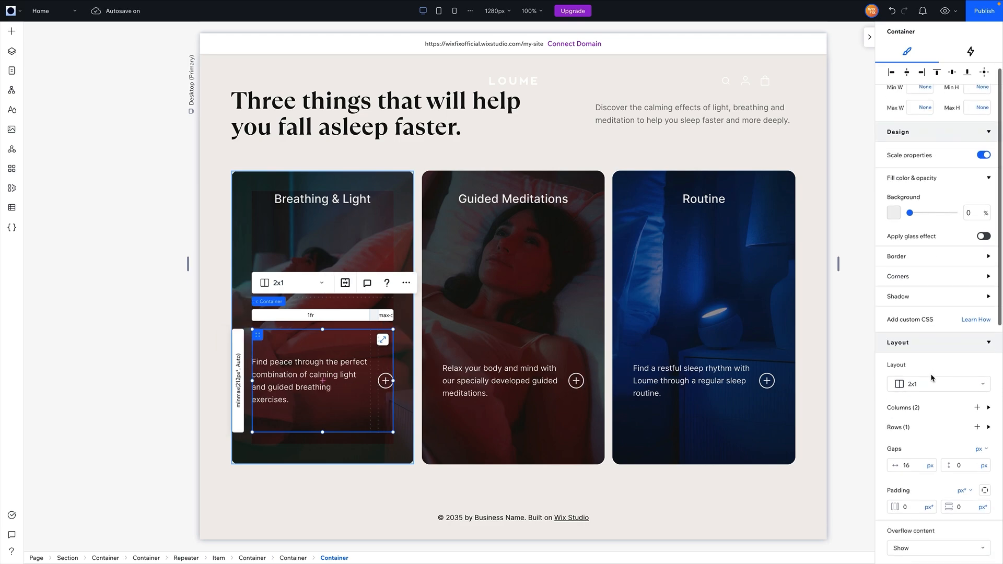
scroll(932, 377, down, 2)
click(906, 300)
click(908, 326)
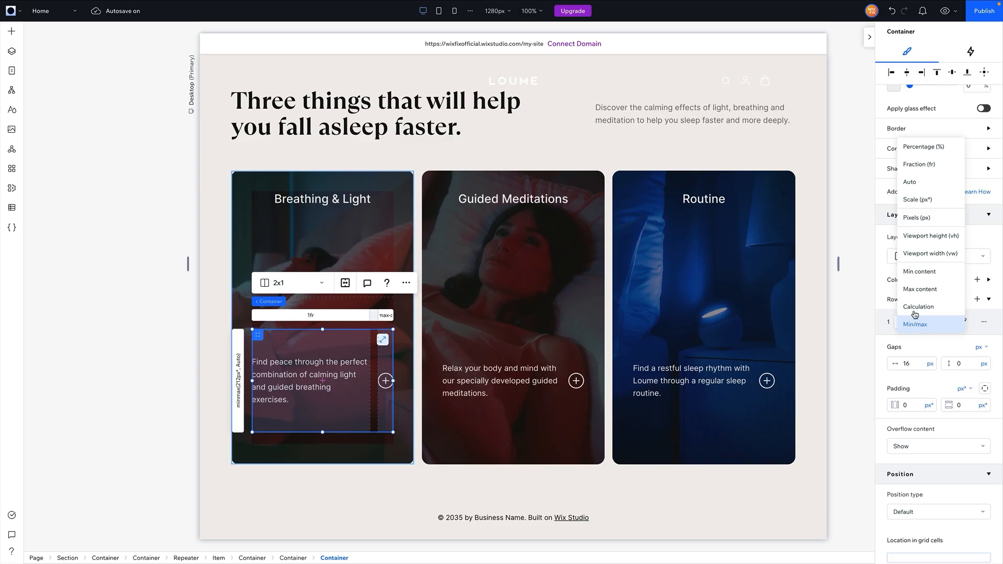
click(920, 289)
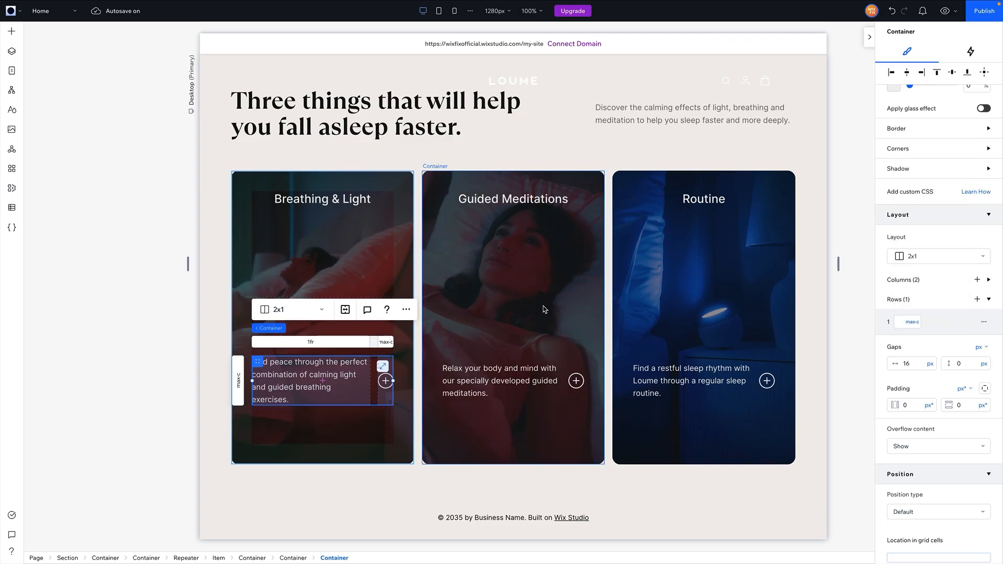
click(969, 76)
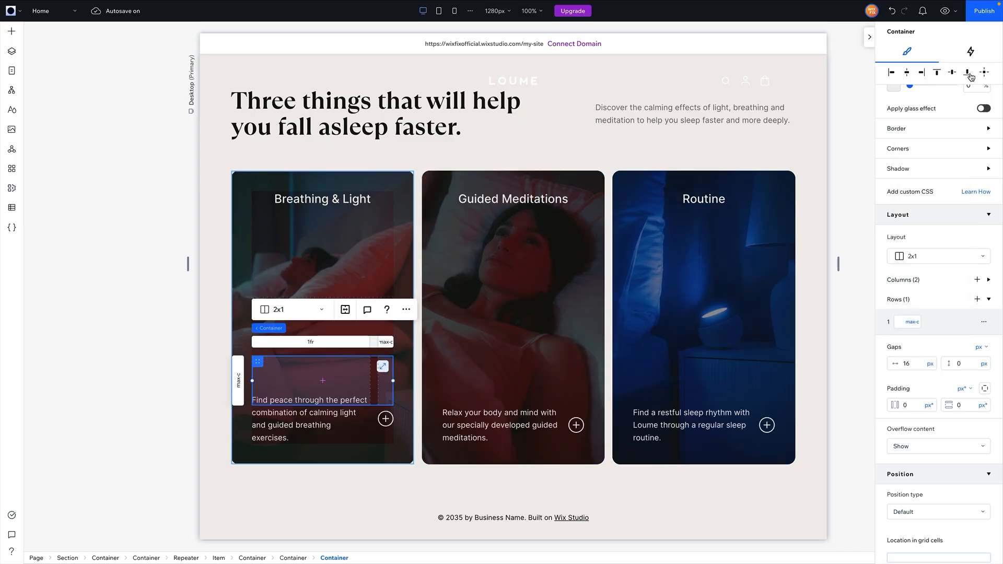
- Set the horizontal padding of the cards' 1x2 container to 24
click(499, 378)
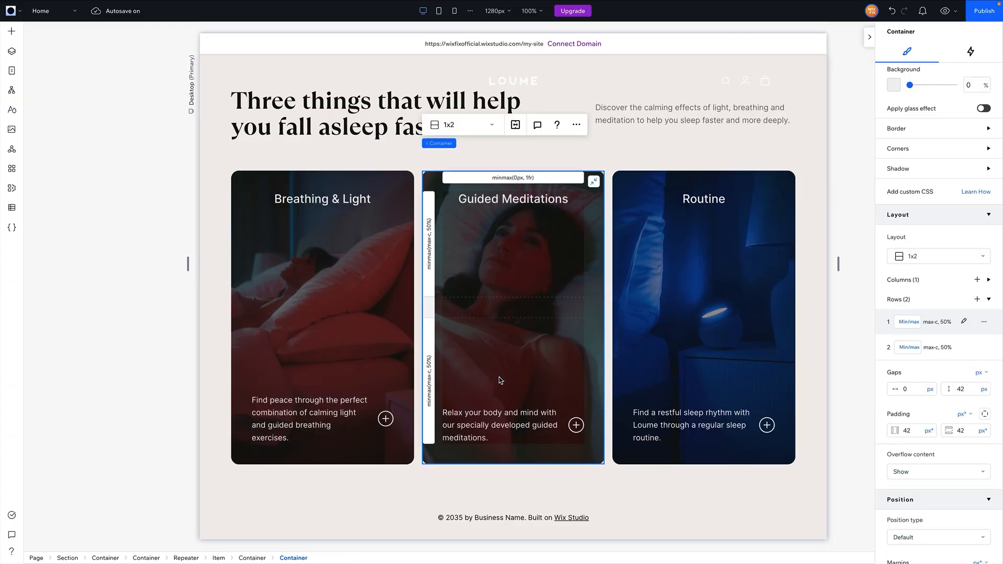
click(917, 434)
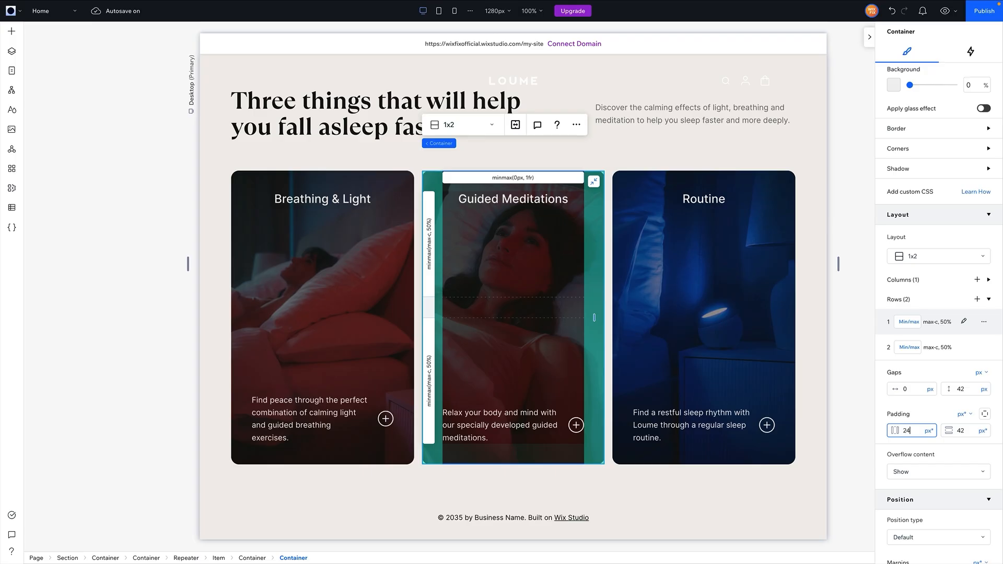
key(Return)
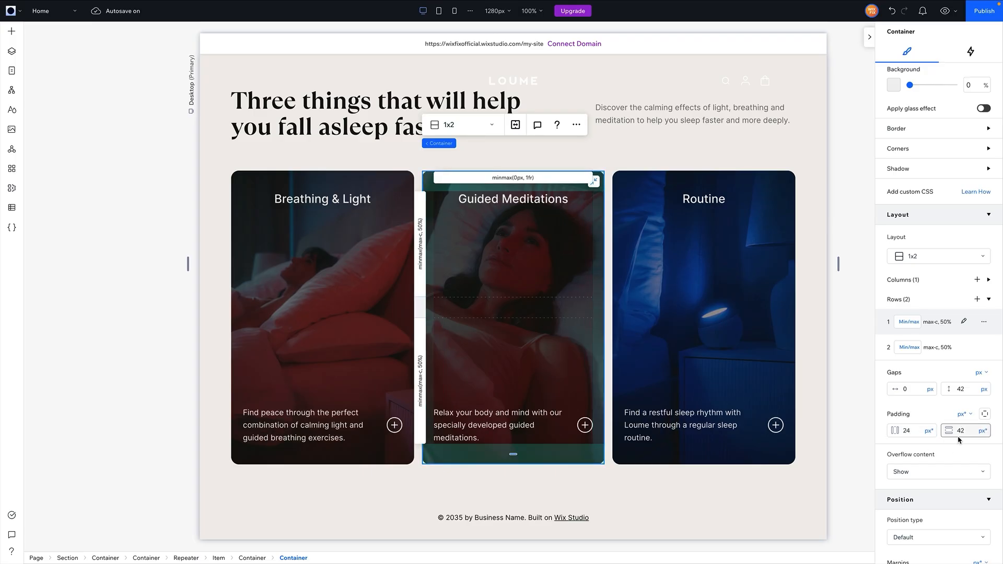
click(861, 427)
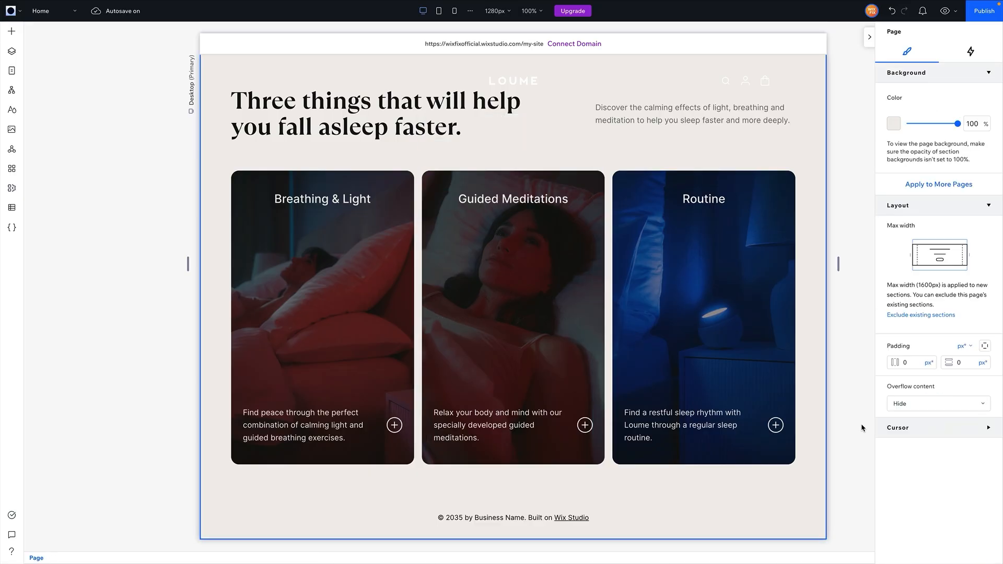
- Set the second row of the section's 1x2 container, which holds the card repeater, to 400 px
click(270, 267)
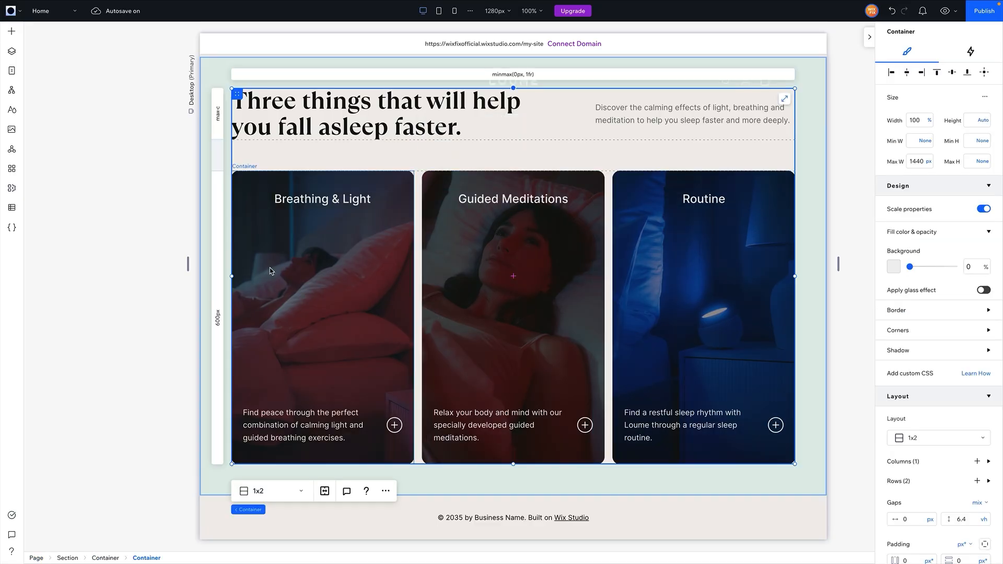
click(216, 313)
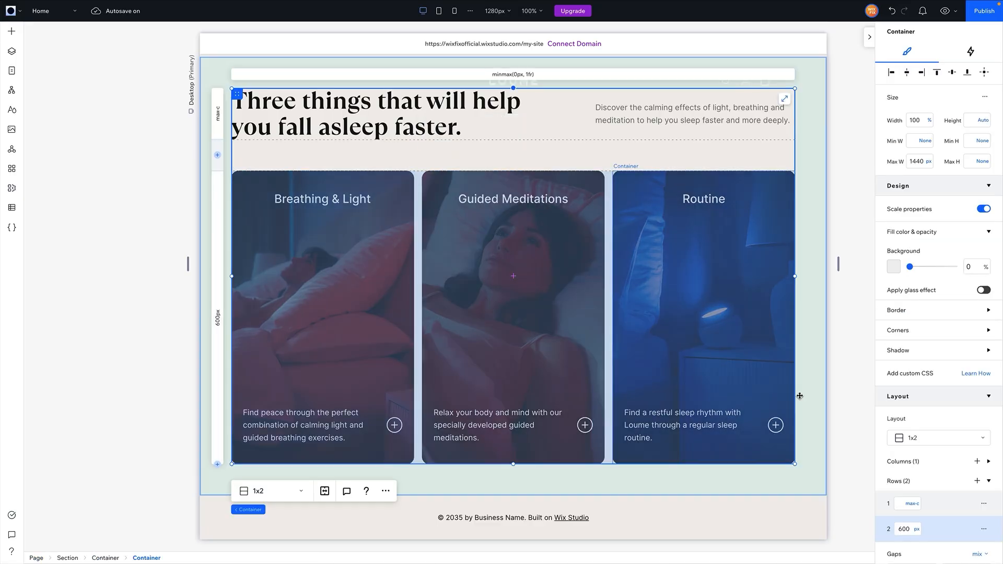
click(907, 530)
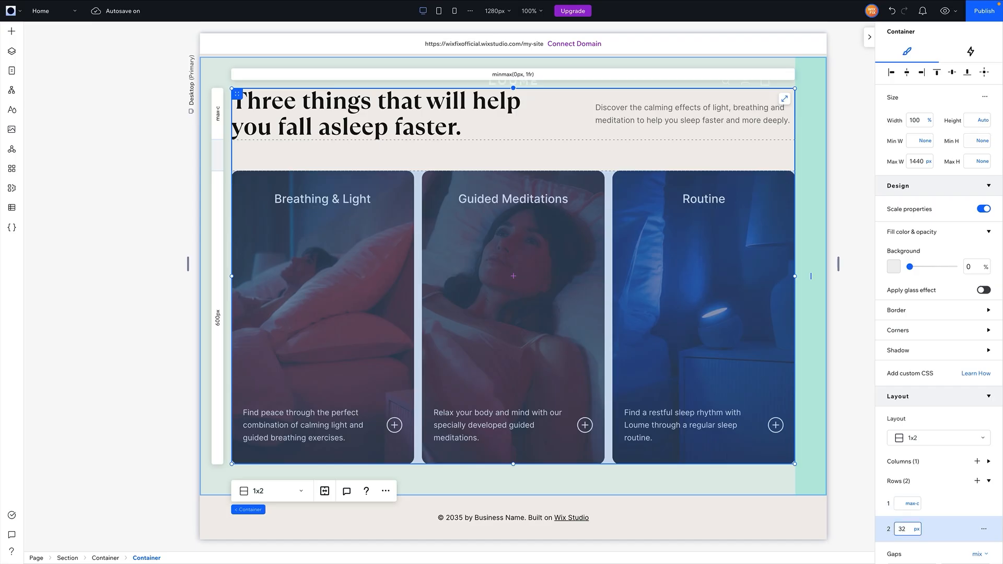
key(Return)
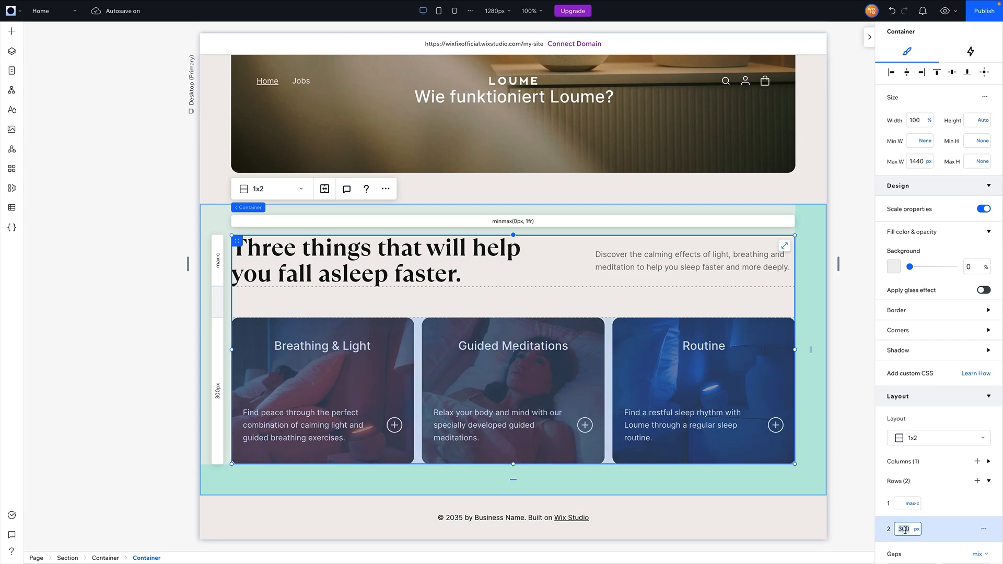
text(400)
key(Return)
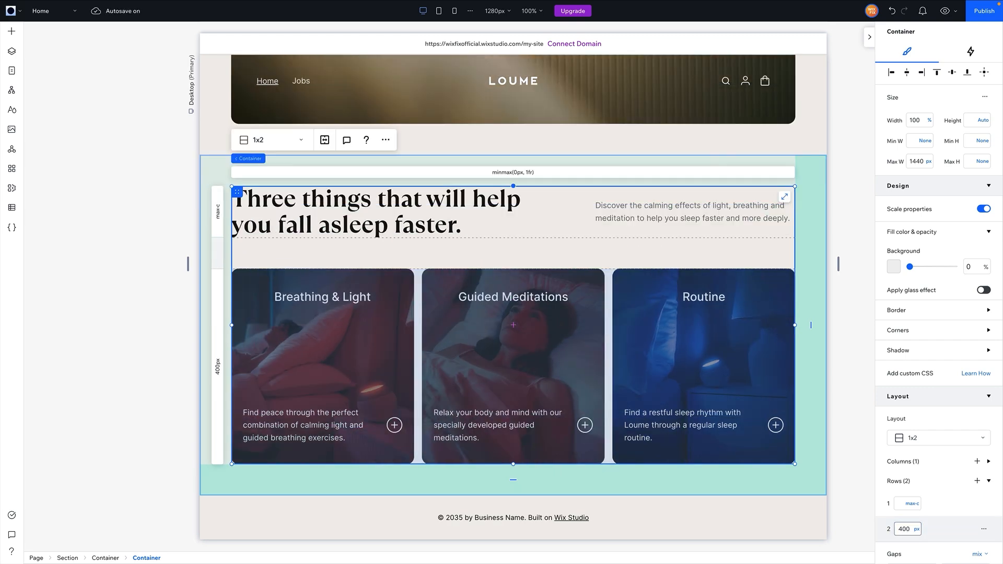
click(916, 530)
scroll(949, 538, down, 2)
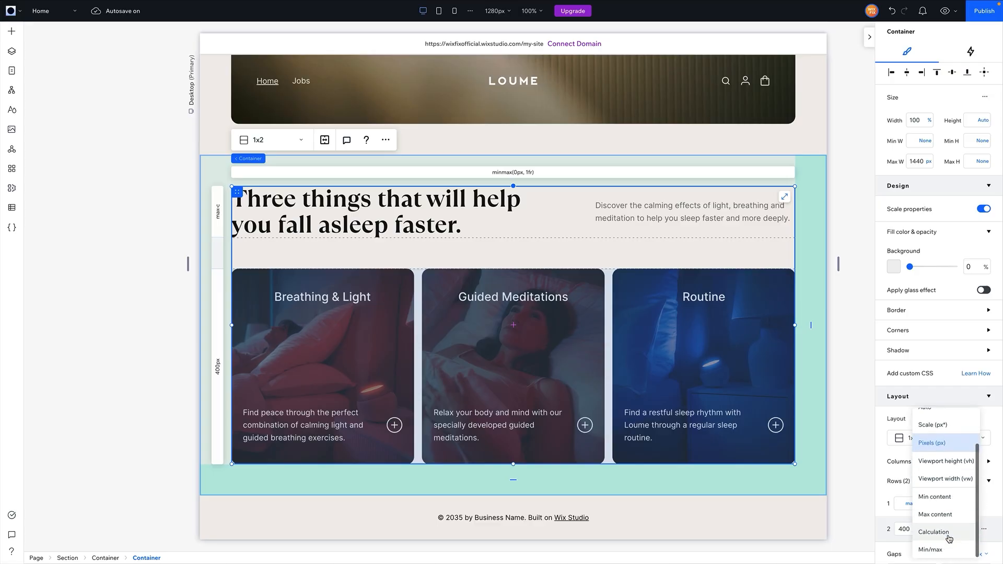
click(947, 475)
- Turn off text scaling for the card title and open the card description's text settings
click(304, 298)
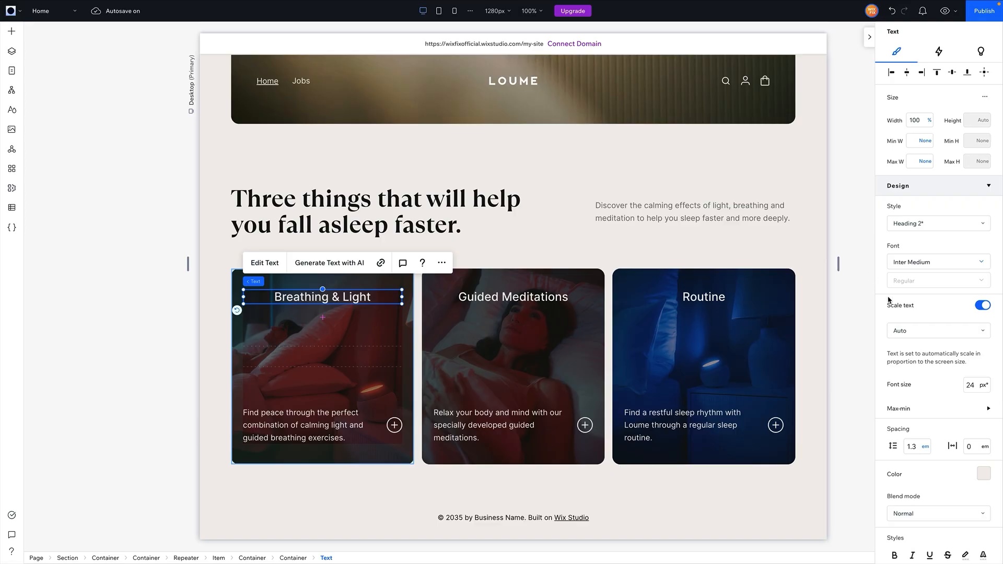
click(983, 305)
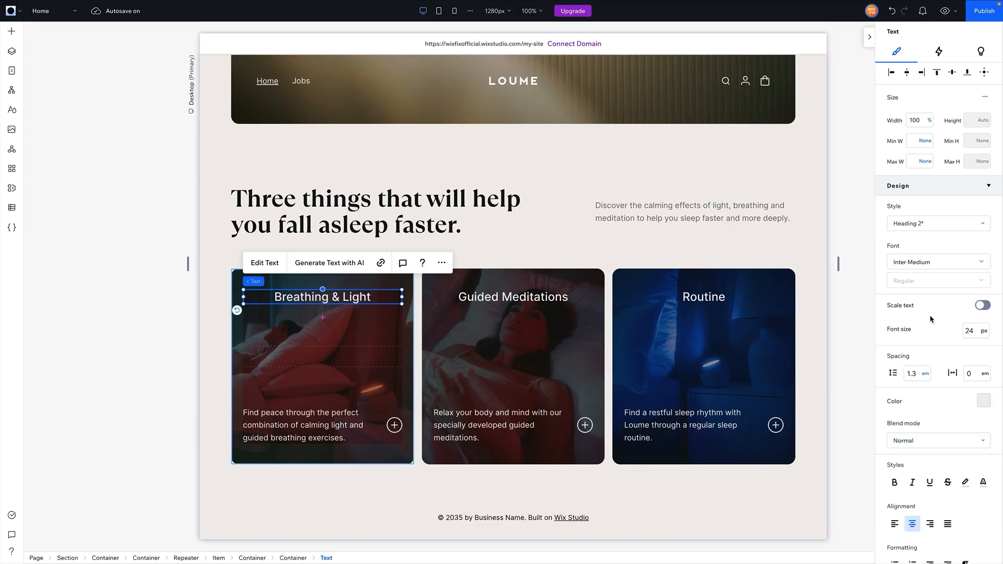
click(721, 420)
click(978, 332)
- Change the padding unit of the cards' 1x2 container to pixels and check the layout at wider canvas widths
click(706, 224)
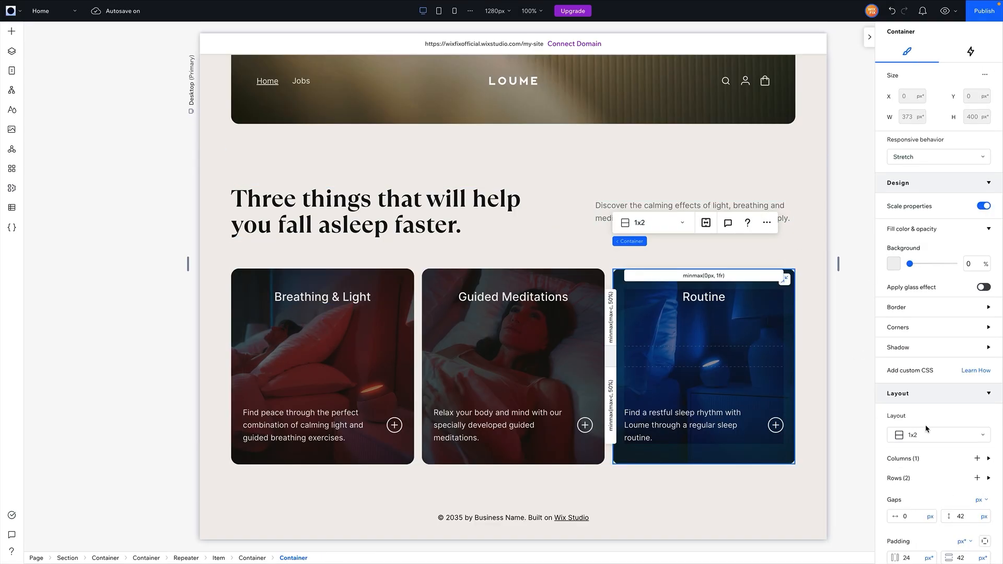
scroll(961, 497, down, 3)
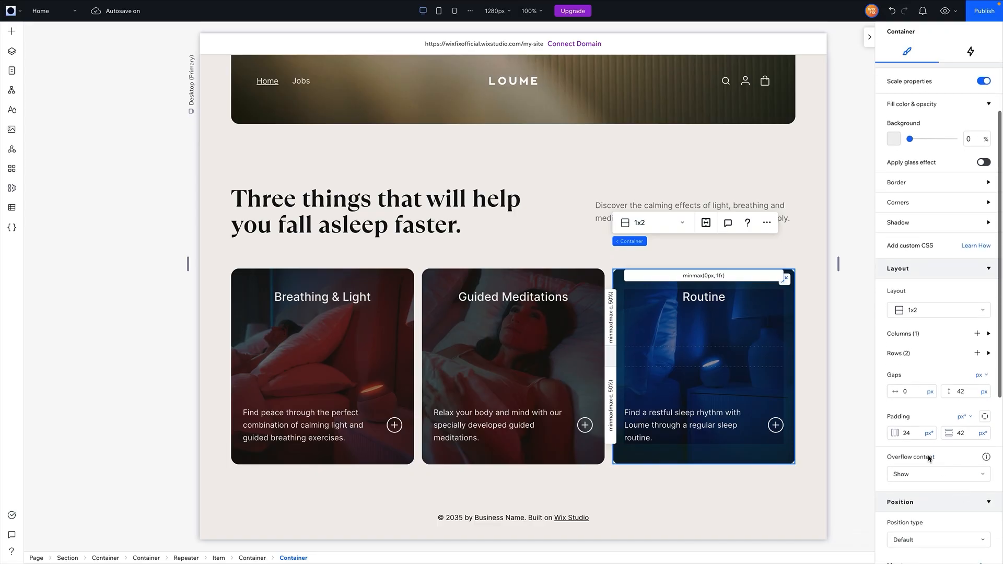
click(967, 417)
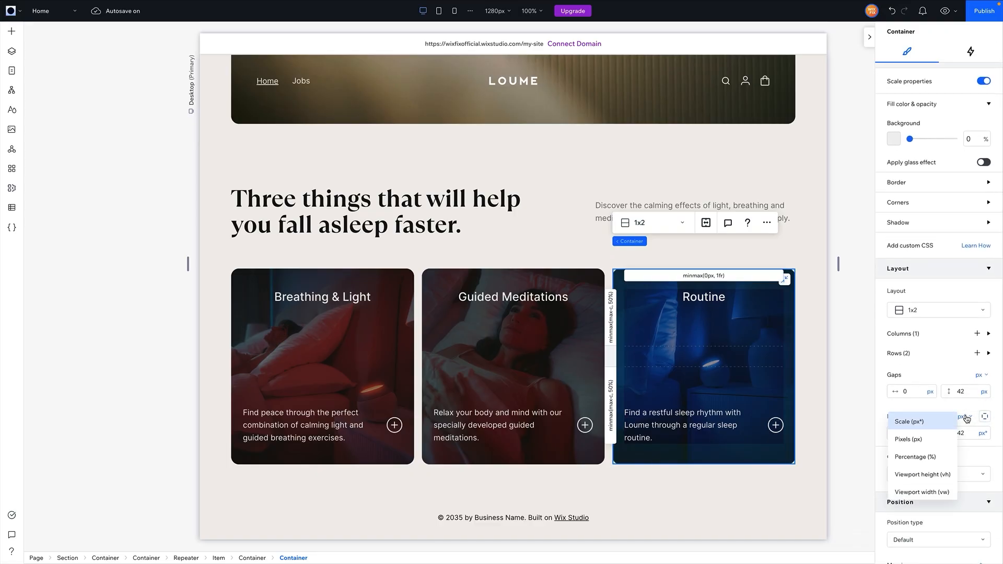
click(919, 440)
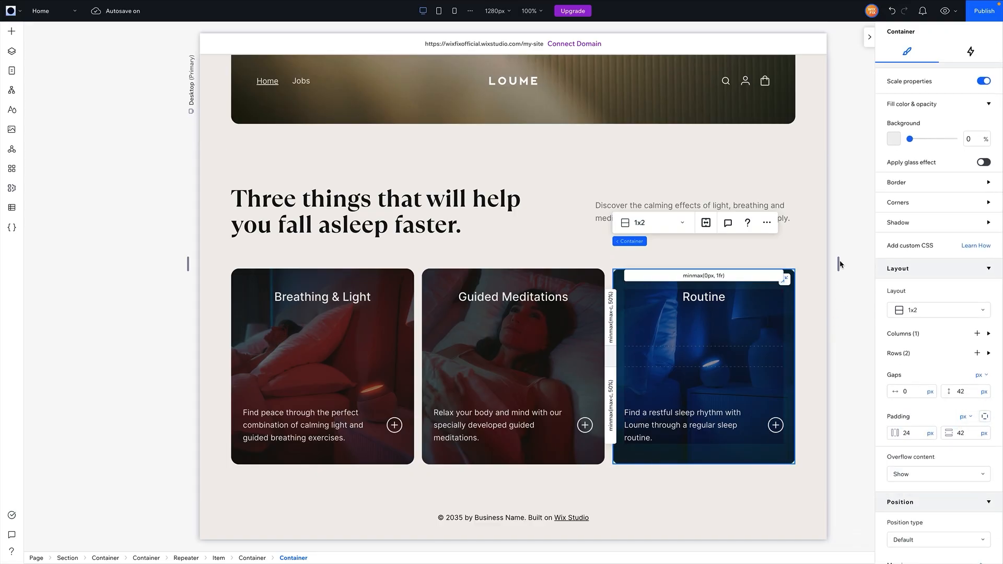
drag(838, 264, 969, 267)
drag(996, 264, 944, 262)
- Size the card container's first row to Max content and second row to Auto, and check it on a wider canvas
click(463, 363)
click(419, 320)
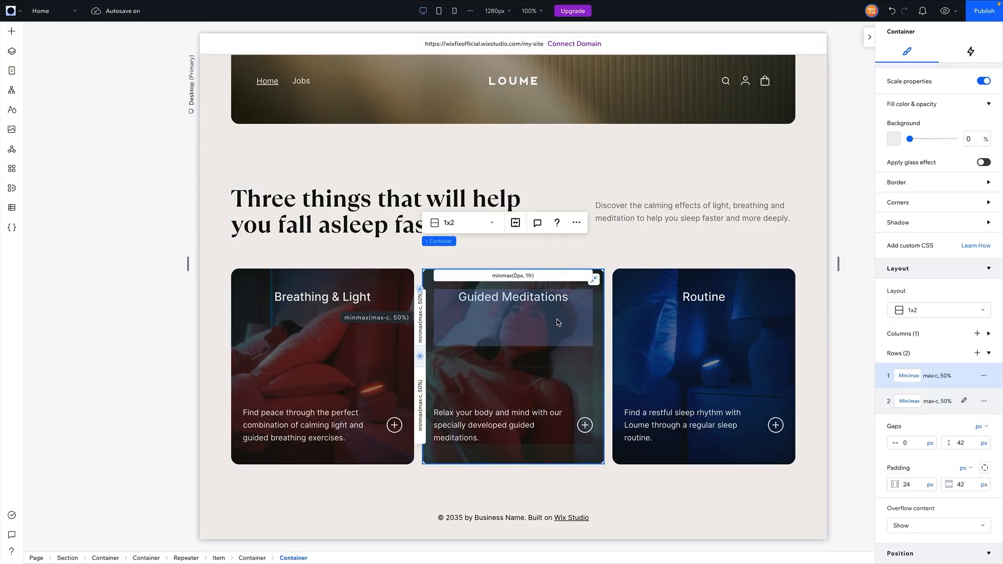
click(911, 376)
click(918, 345)
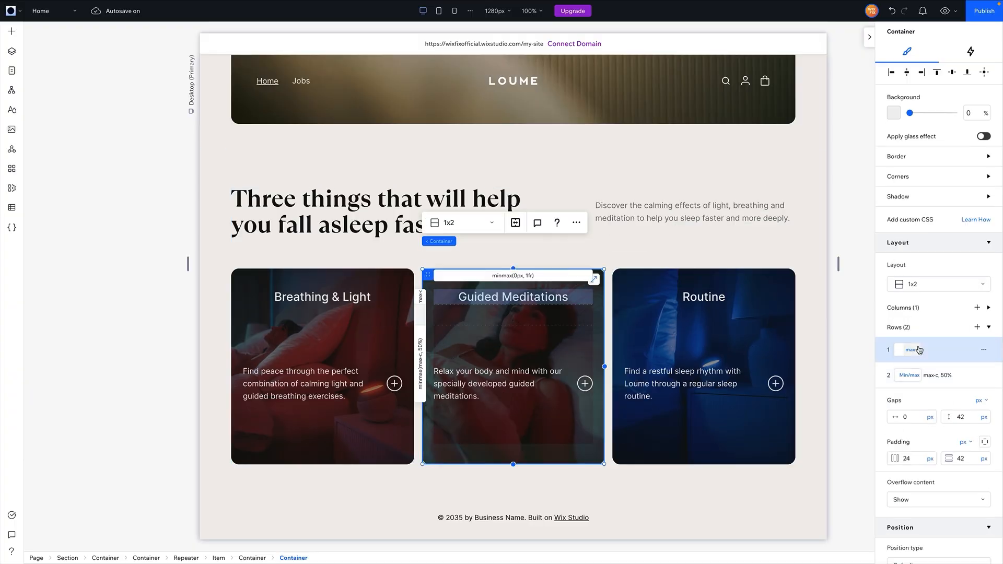
click(909, 375)
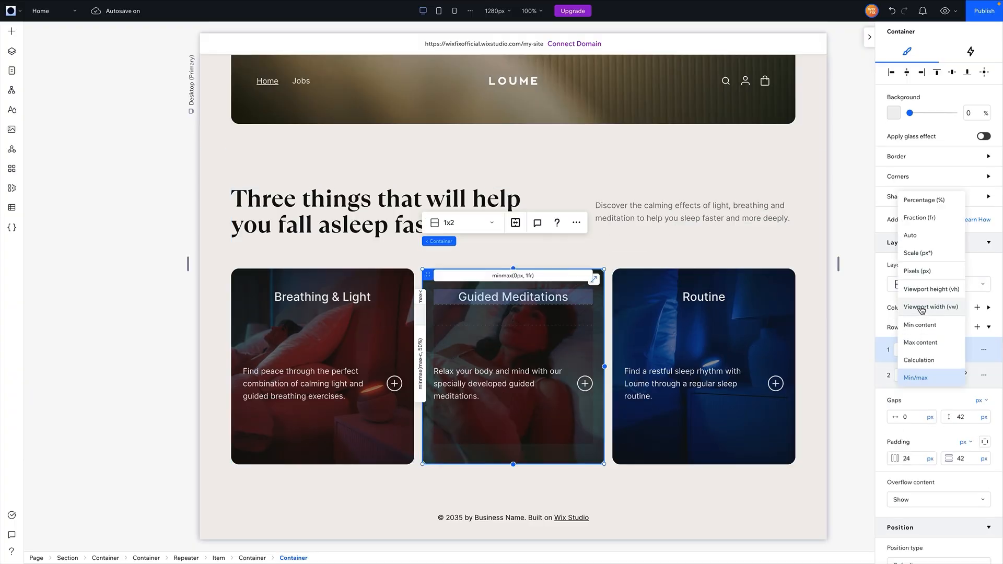
click(927, 244)
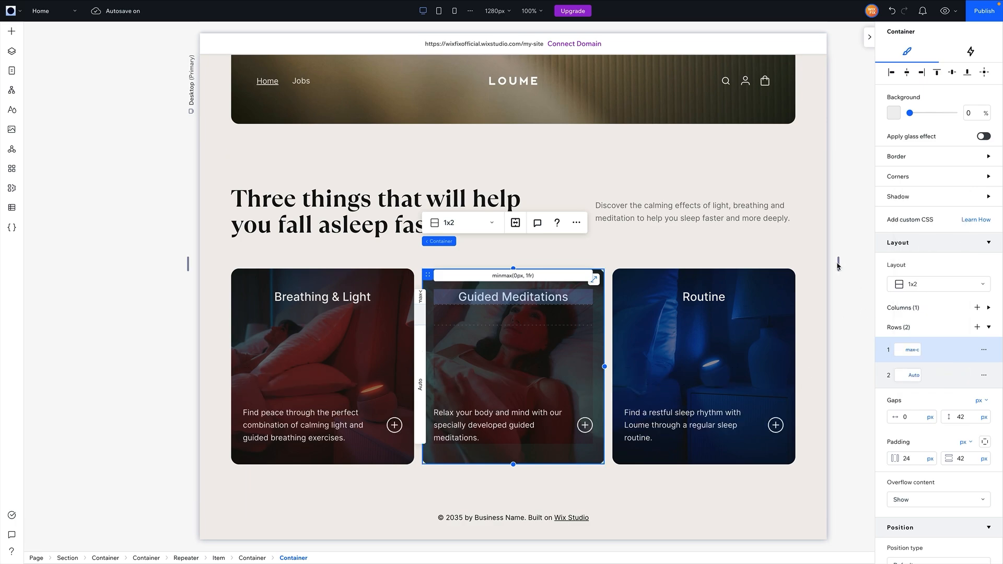
drag(837, 266, 939, 265)
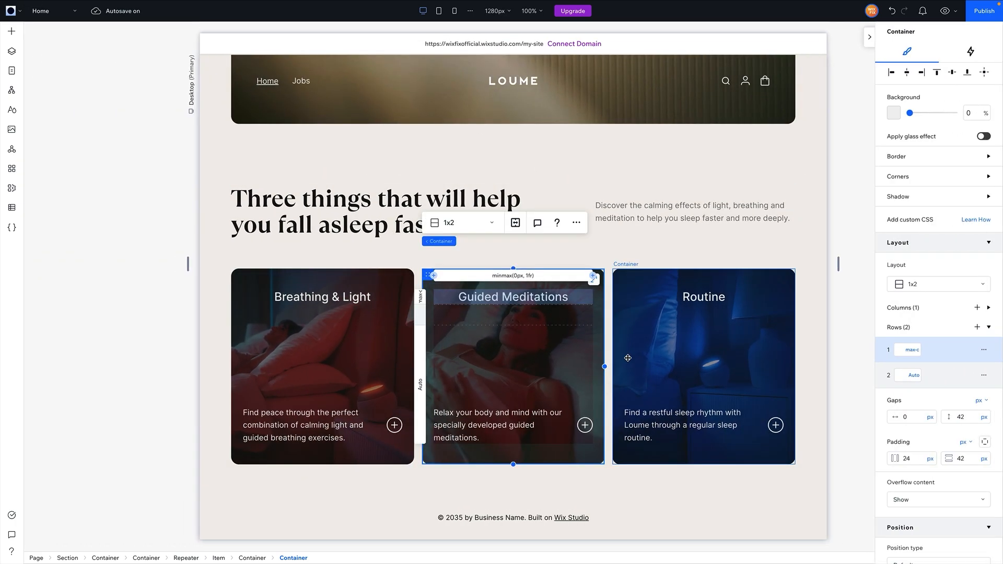
- Select the repeater item of the Routine card and turn on its advanced size settings
click(615, 316)
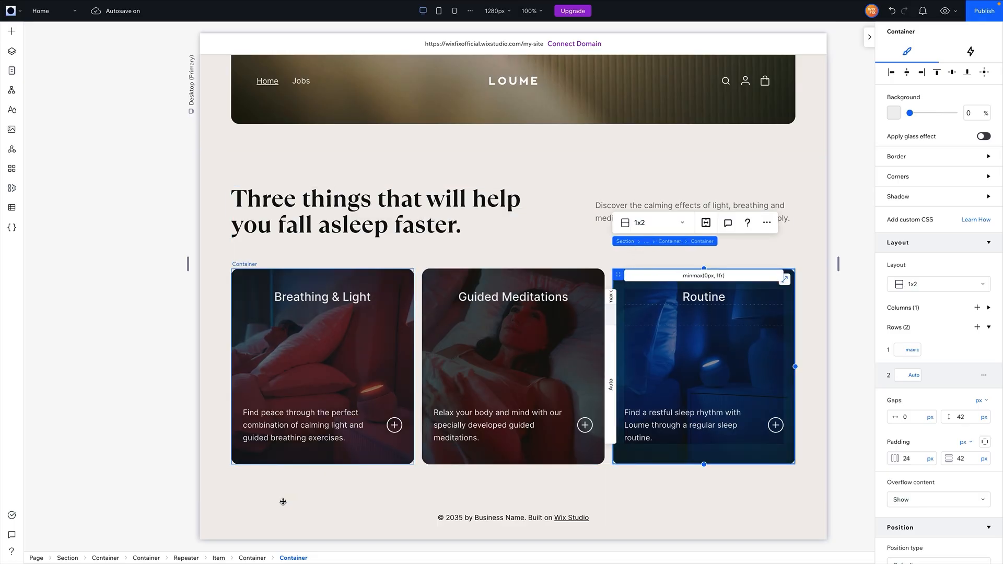
click(218, 557)
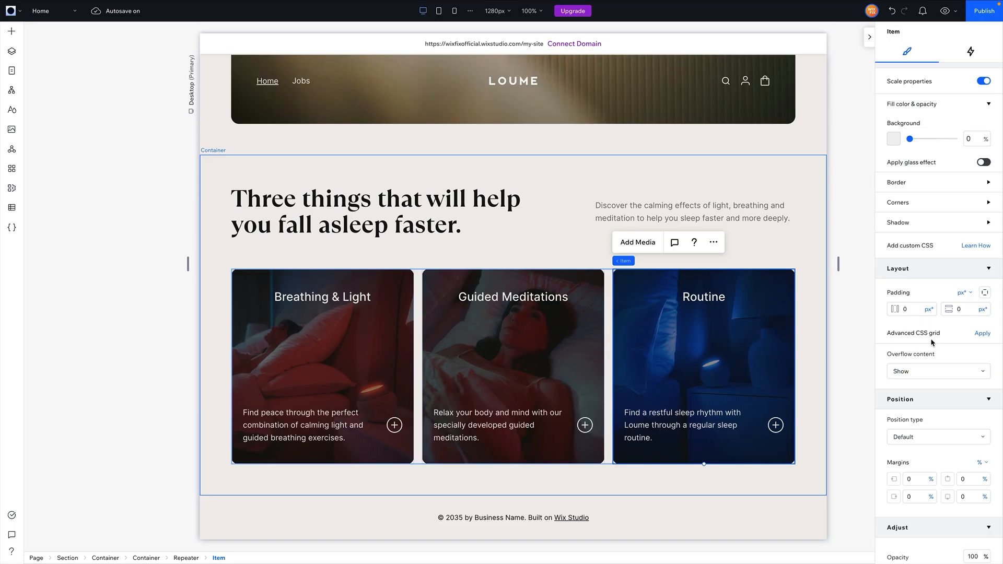
scroll(940, 342, up, 3)
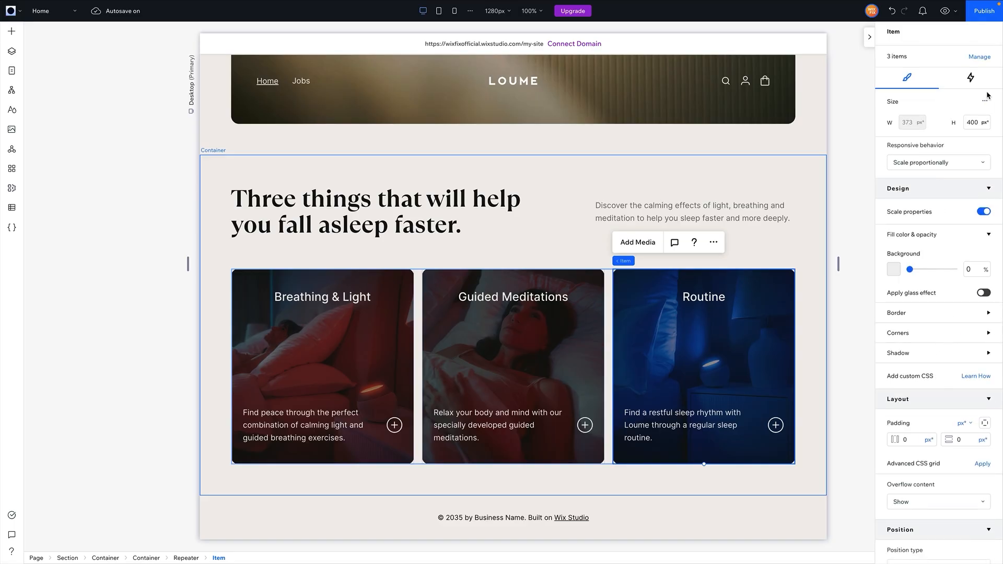
click(985, 102)
click(961, 108)
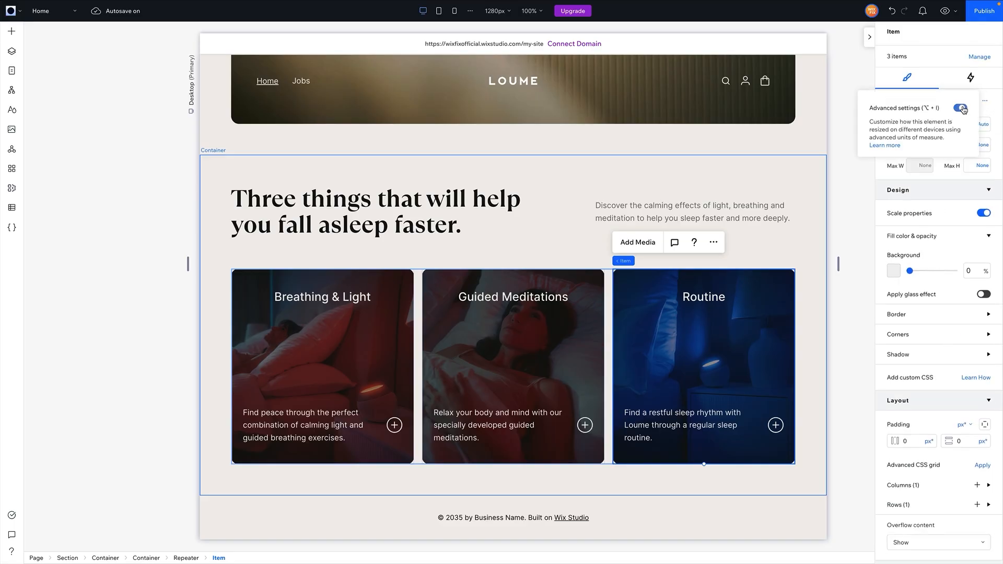
- Change the repeater item's row sizing to Auto and check the cards on a wider canvas
scroll(958, 202, down, 6)
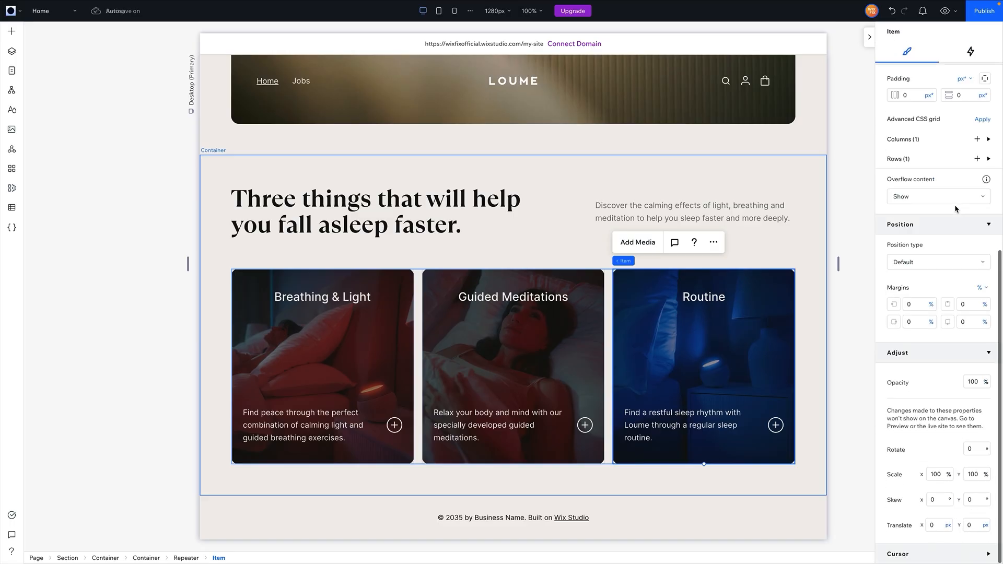
click(914, 185)
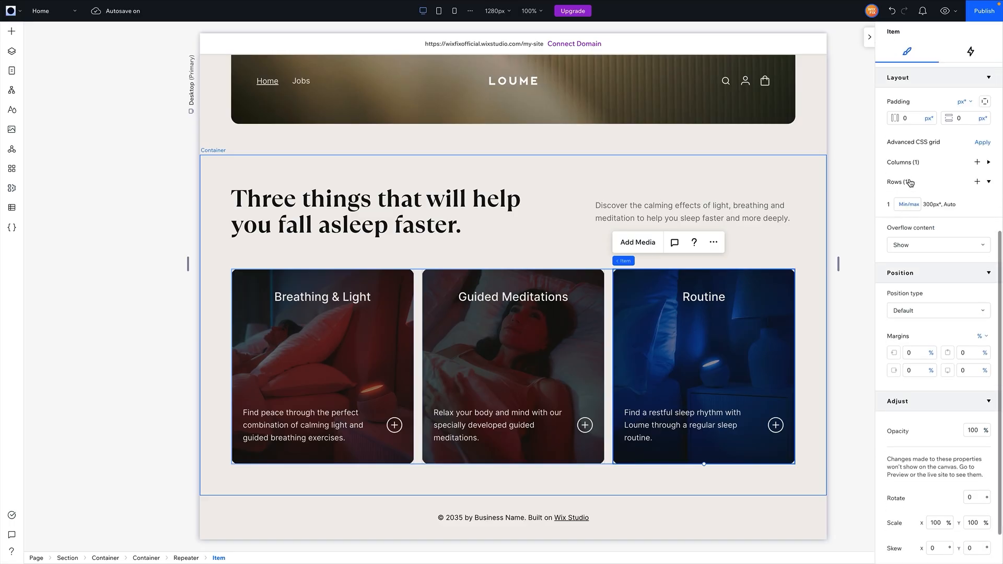
click(912, 206)
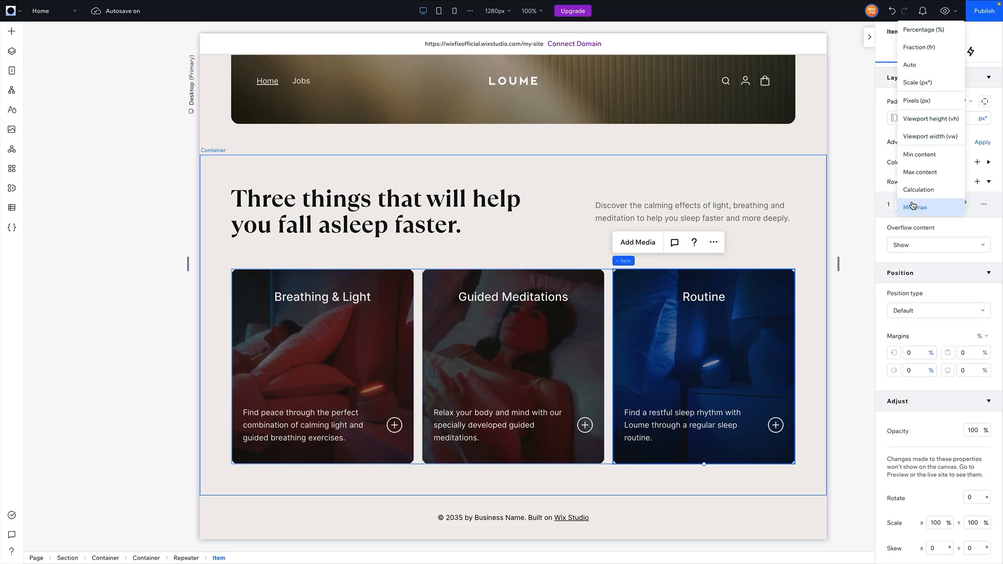
click(911, 67)
drag(839, 264, 929, 262)
- Limit the section heading's font size to a maximum of 52 px and check the header texts on a wider canvas
click(499, 223)
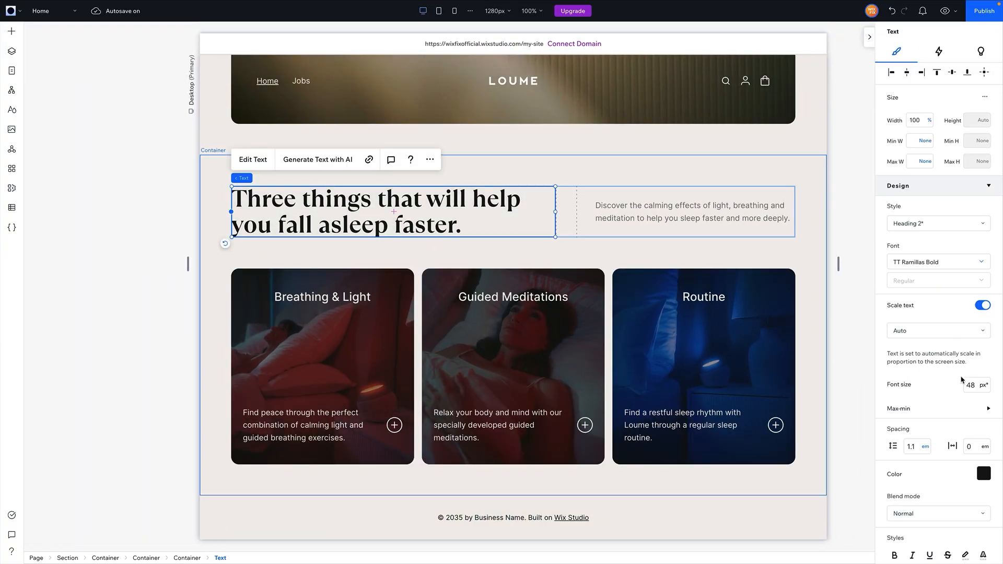
click(924, 409)
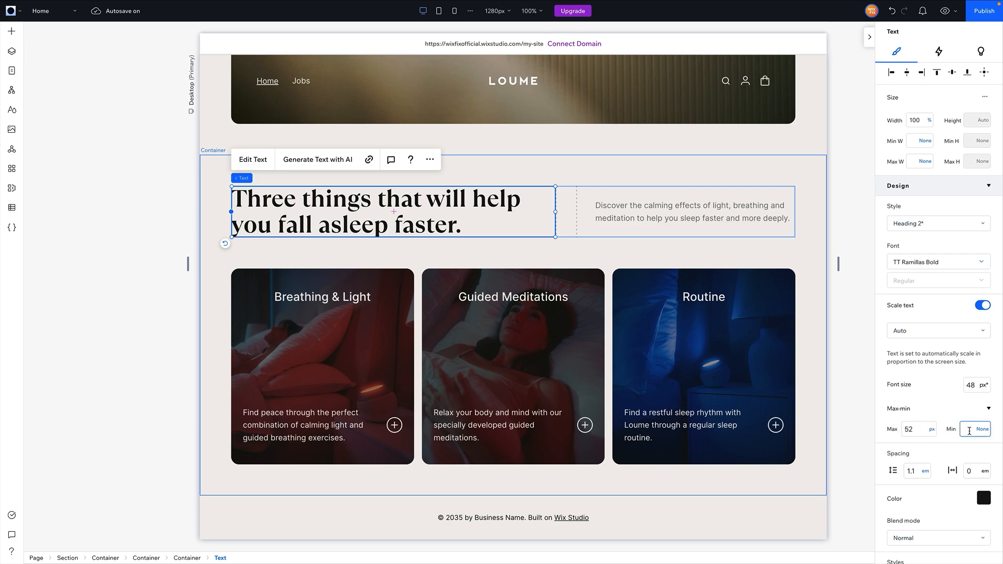
click(869, 37)
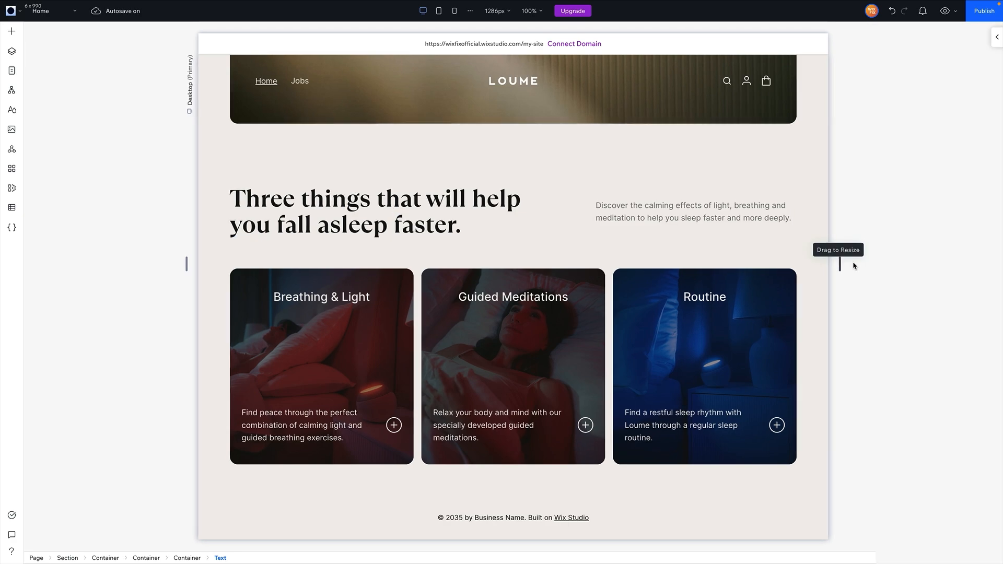
drag(840, 263, 952, 246)
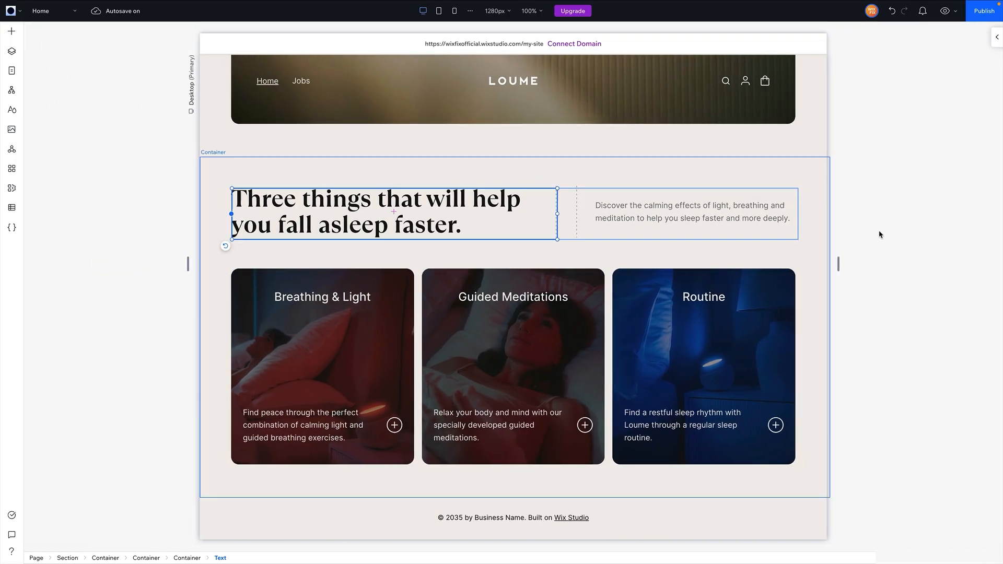
click(727, 209)
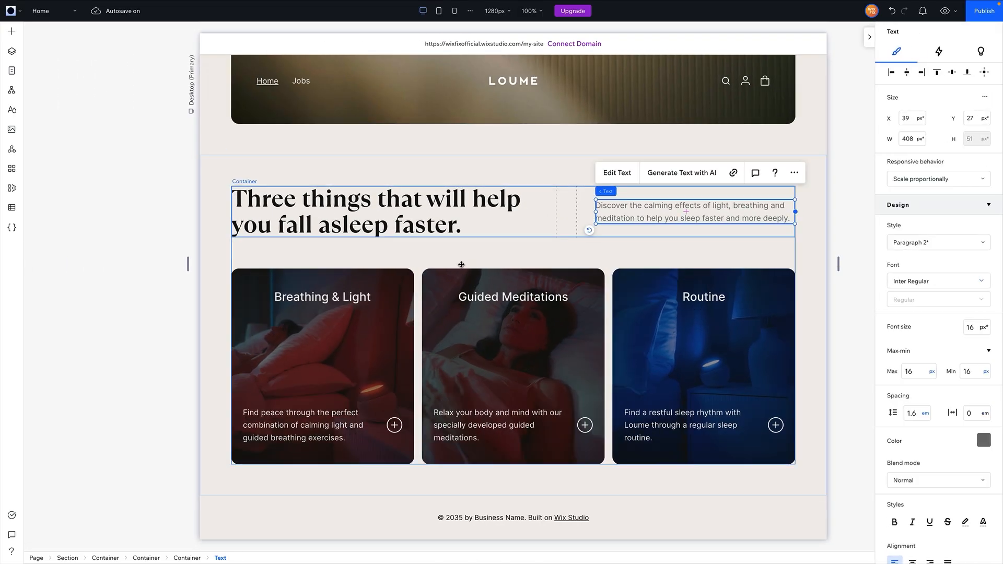
- Add a blank section below the three-card section
click(12, 31)
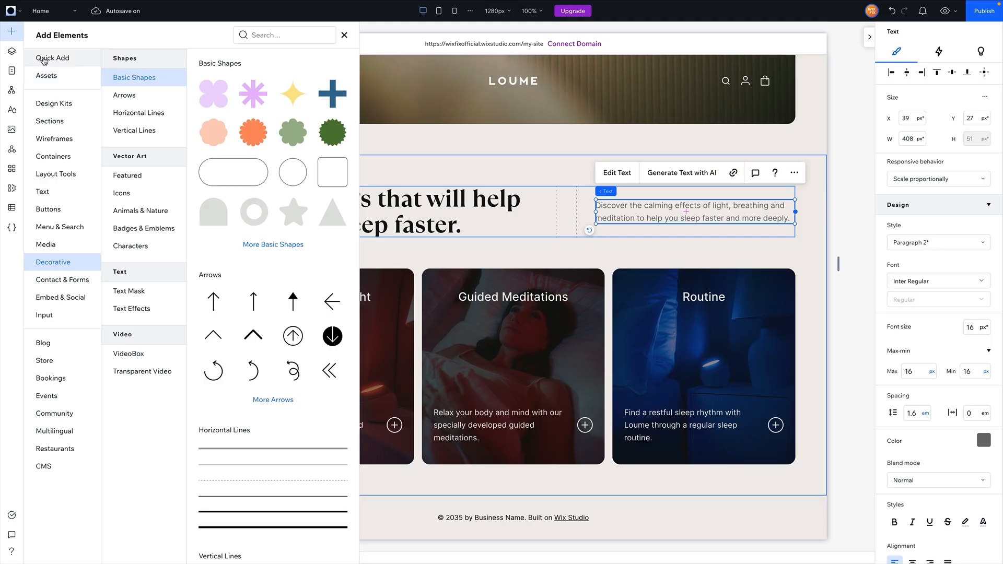
click(51, 77)
drag(209, 134, 434, 475)
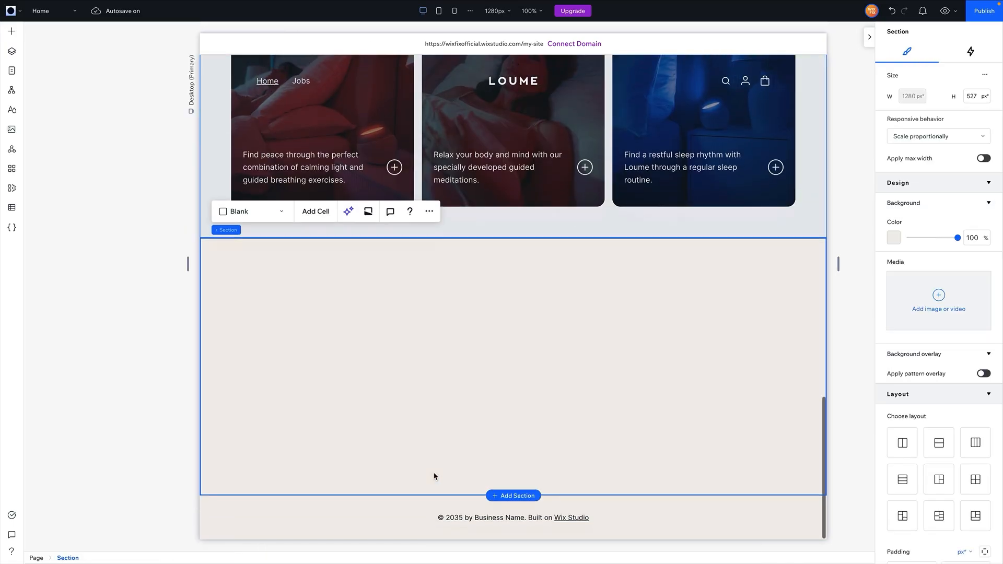
- Fill the new section's inner container with white (#FFFFFF) at 100% opacity
click(660, 365)
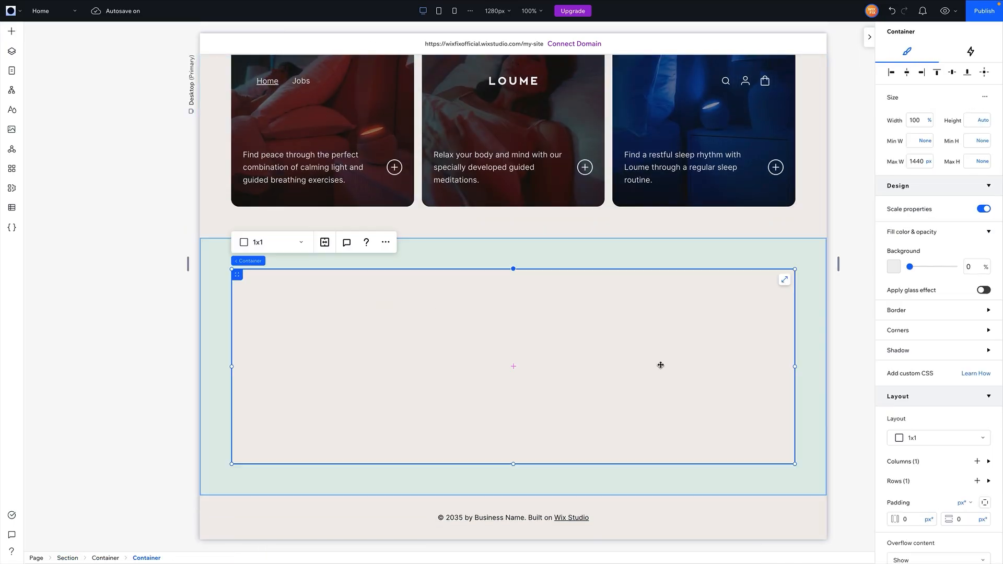
click(893, 267)
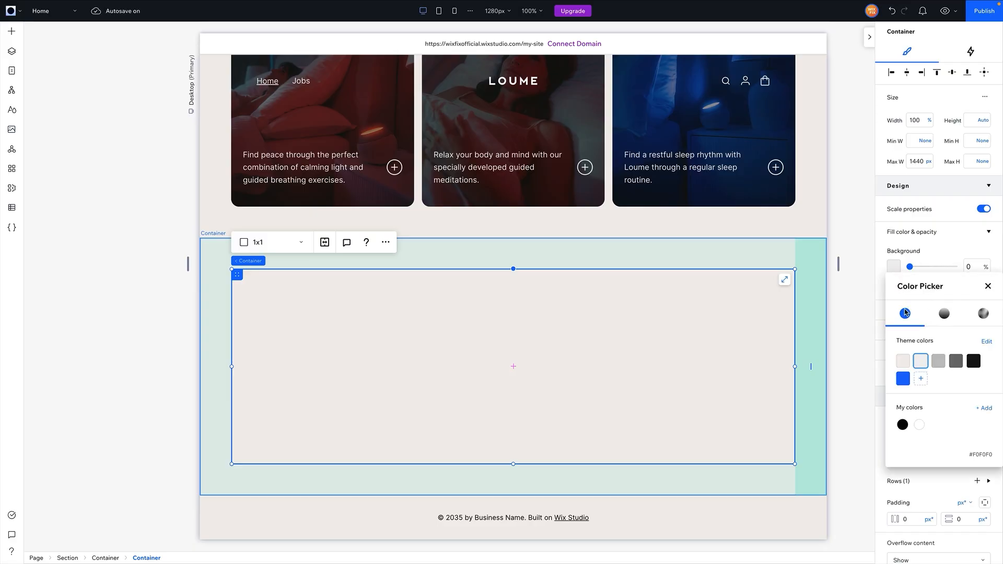
click(920, 262)
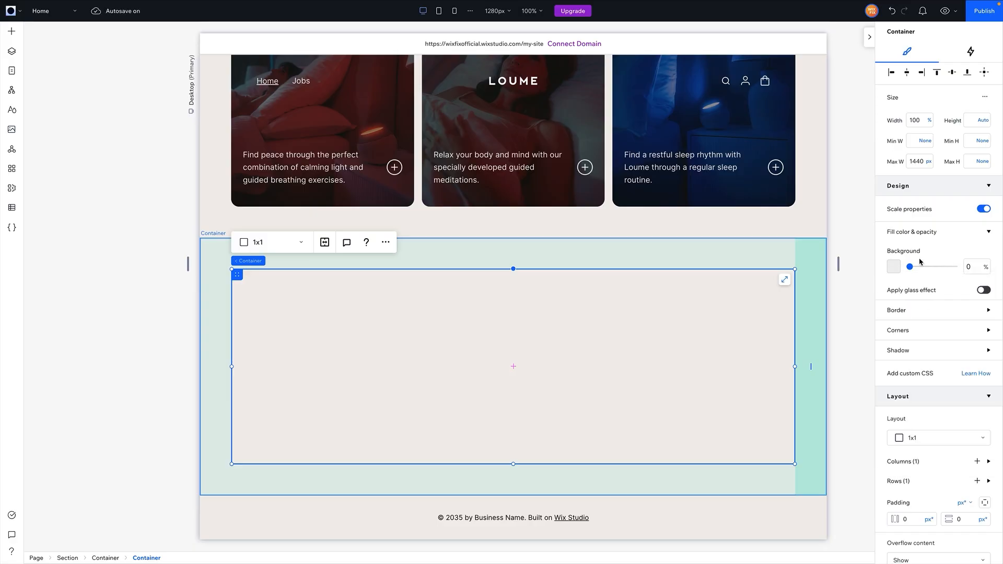
click(893, 267)
click(920, 418)
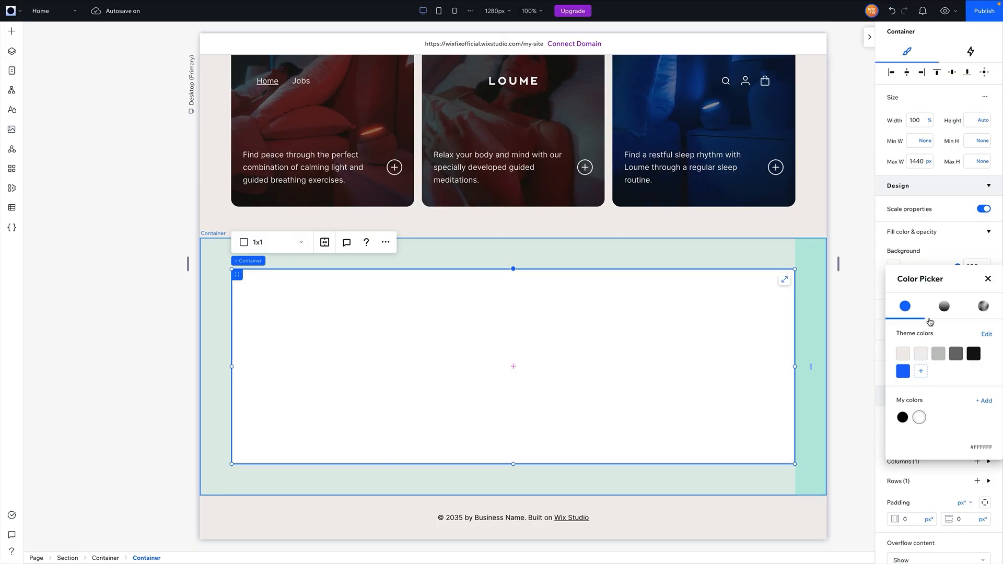
- Round all corners of the white container to a 16 px radius and turn off its property scaling
click(926, 233)
click(890, 341)
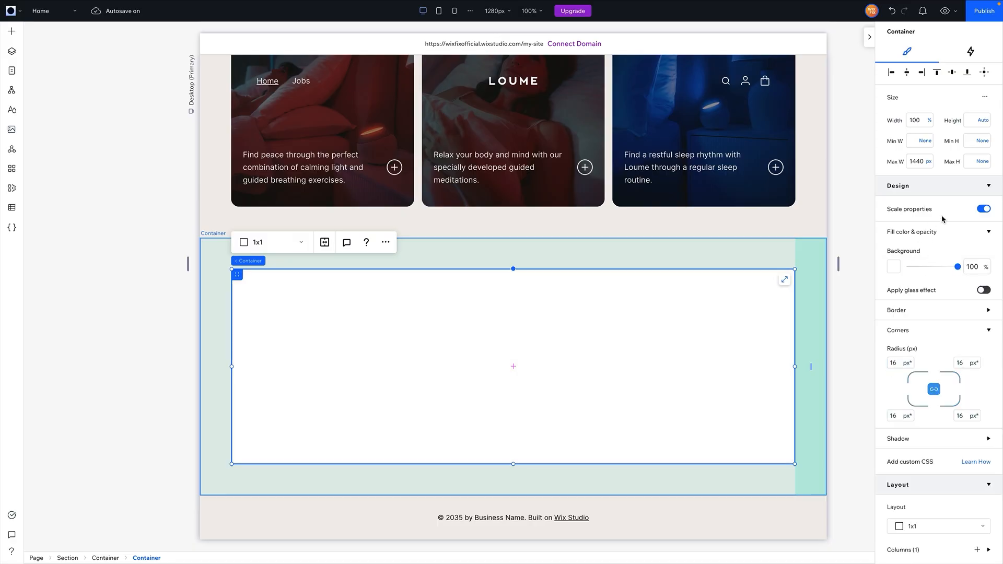
click(865, 299)
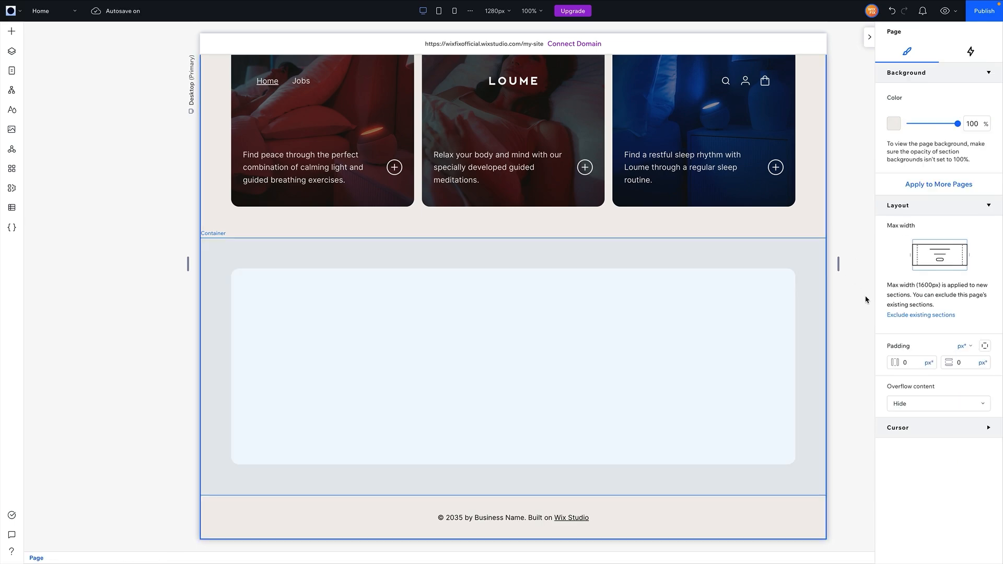
- Set the white container's padding to 6.4 vh vertically and 5% horizontally
click(586, 329)
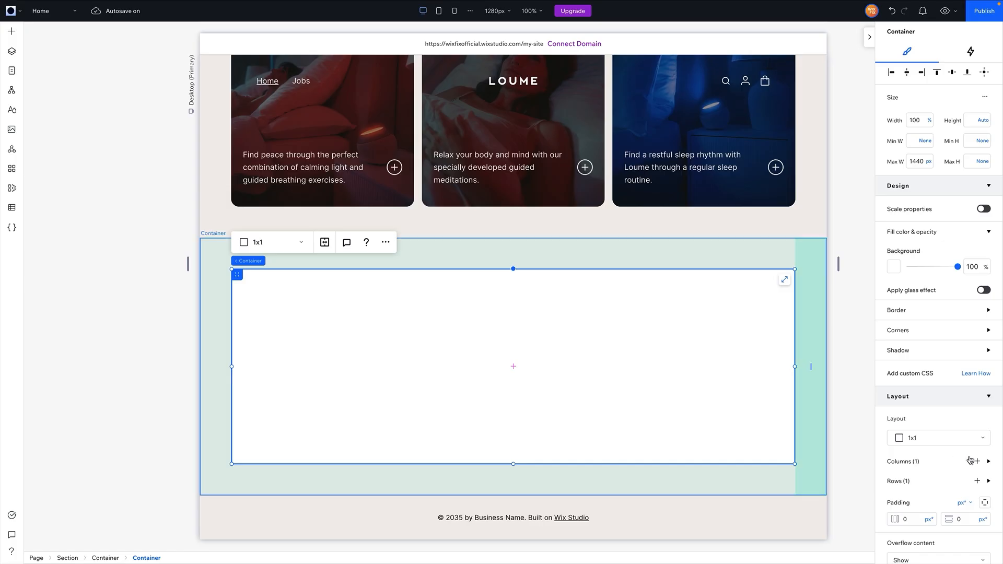
scroll(940, 444, down, 1)
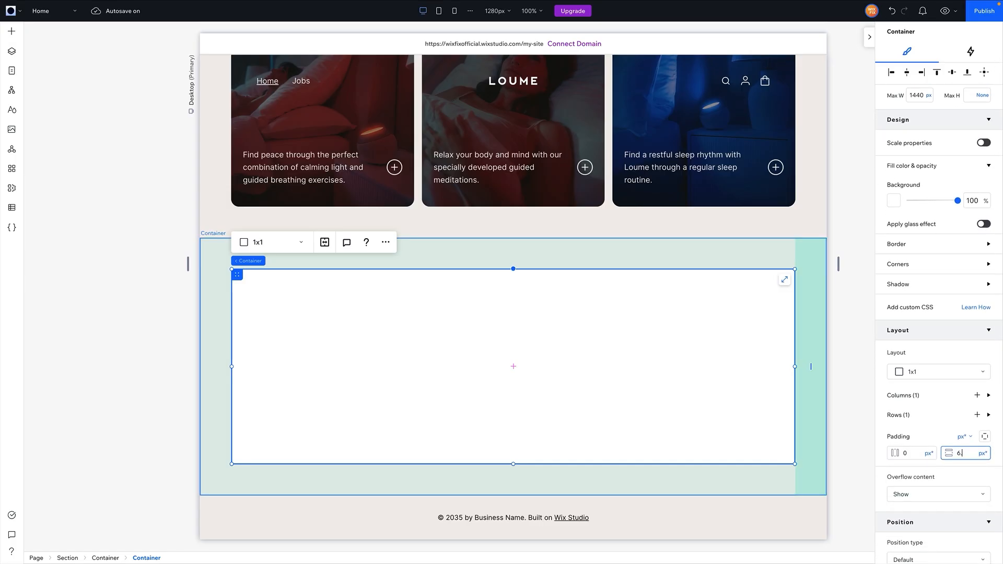
text(6.4vh)
key(Return)
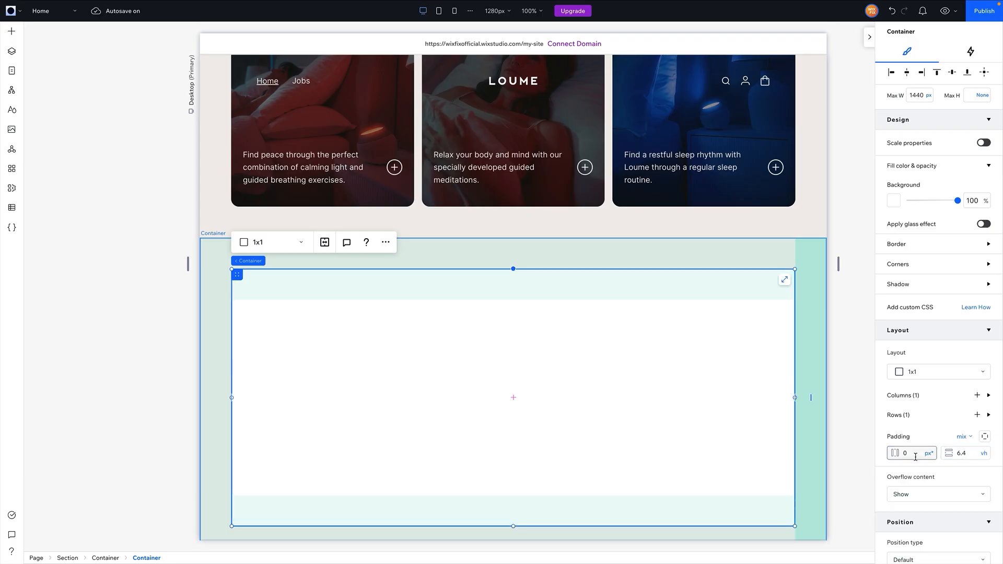
text(5%)
key(Return)
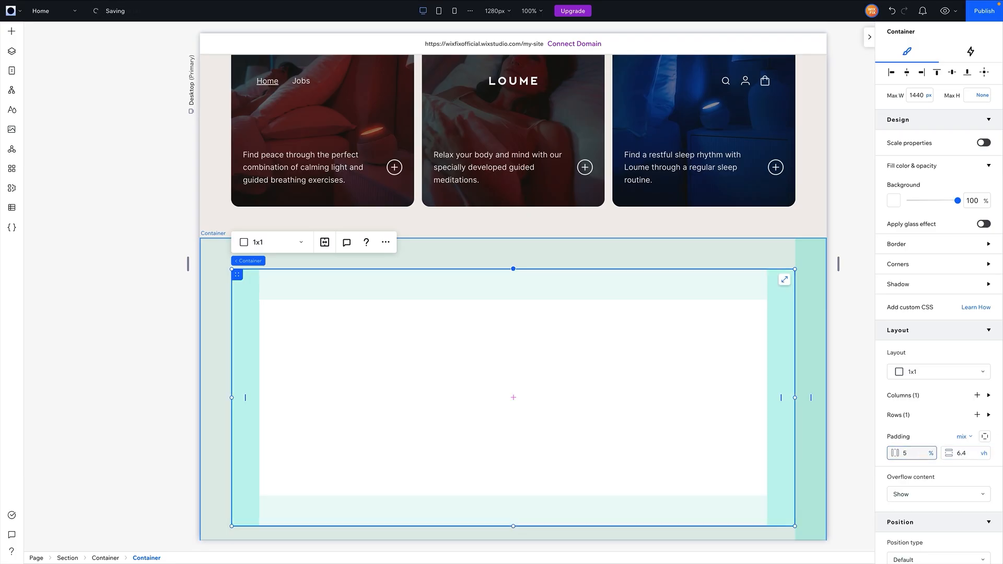
scroll(600, 383, down, 2)
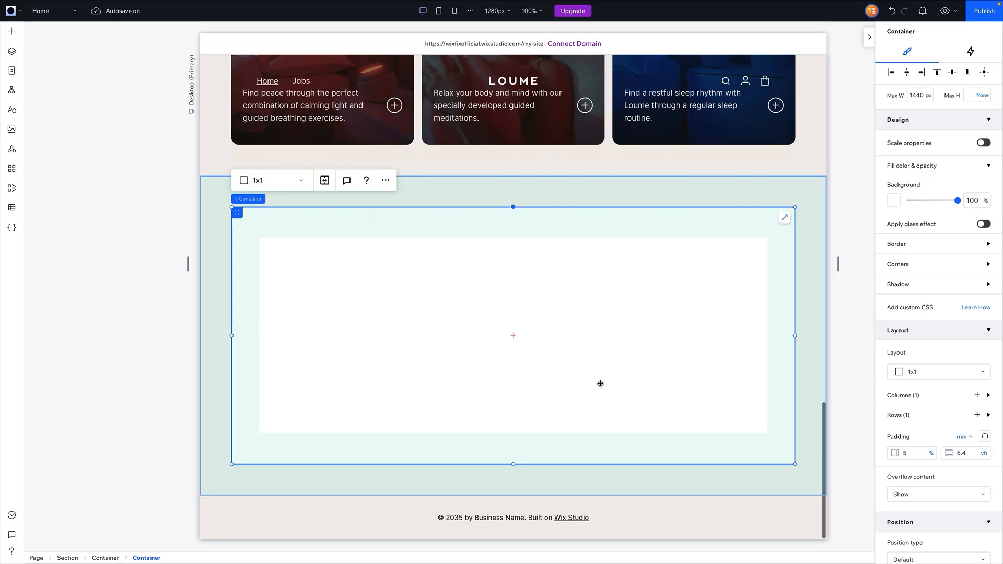
- Copy the "Goodbye ruminating, hello sleep routine." text stack from the video section and paste it into the white container
click(12, 33)
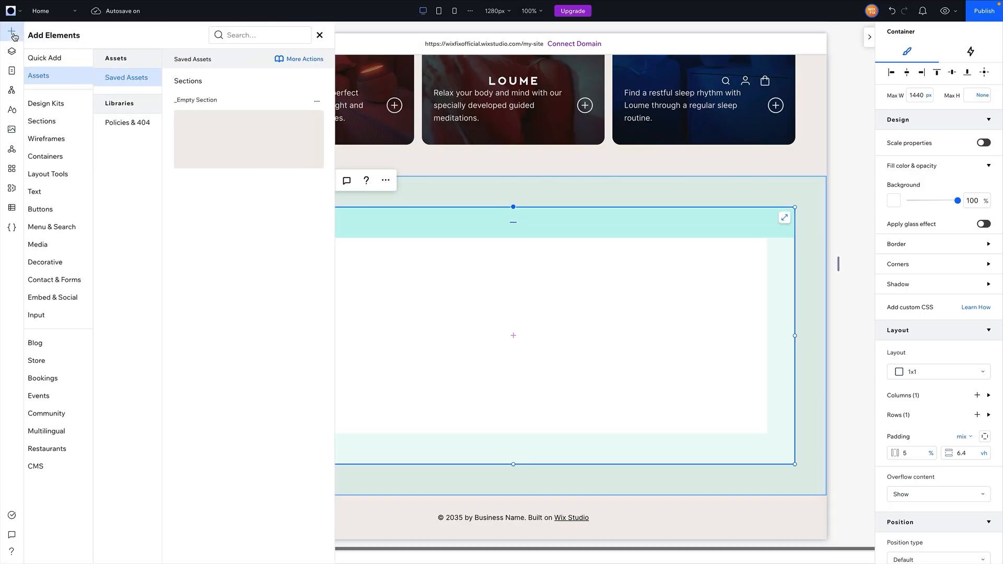
click(635, 327)
scroll(637, 326, up, 12)
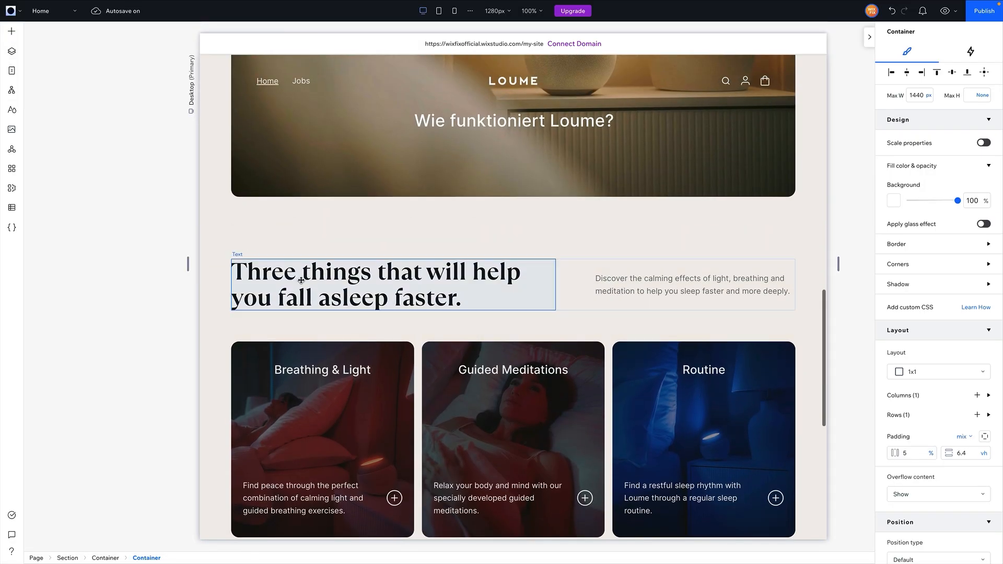
click(512, 263)
scroll(502, 242, up, 12)
click(612, 177)
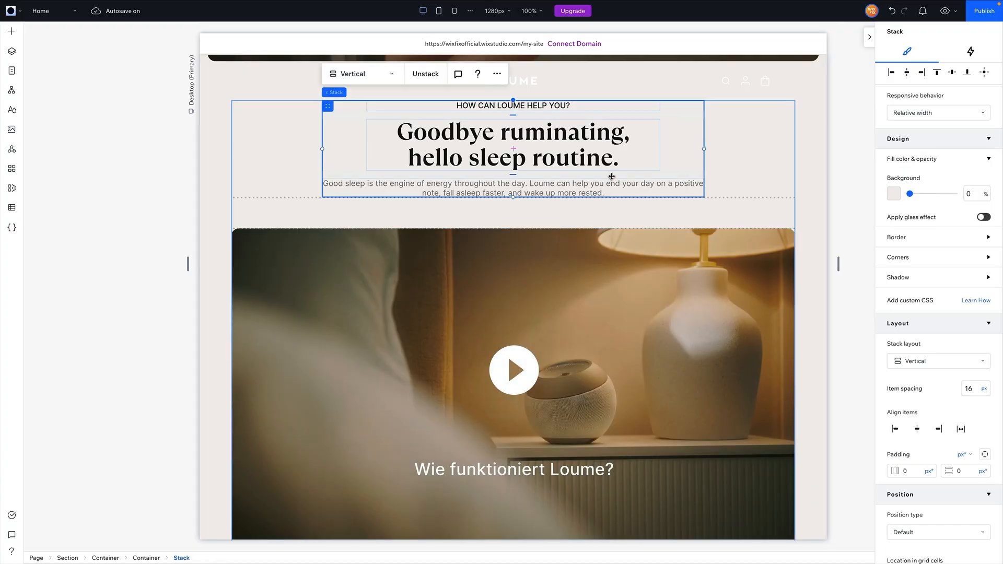
scroll(612, 176, down, 15)
click(493, 256)
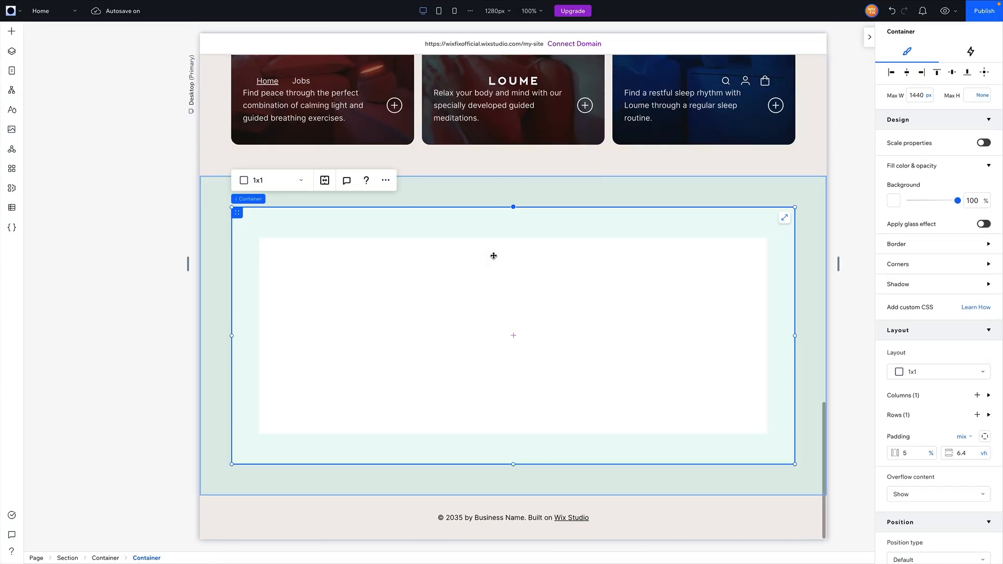
key(ctrl+v)
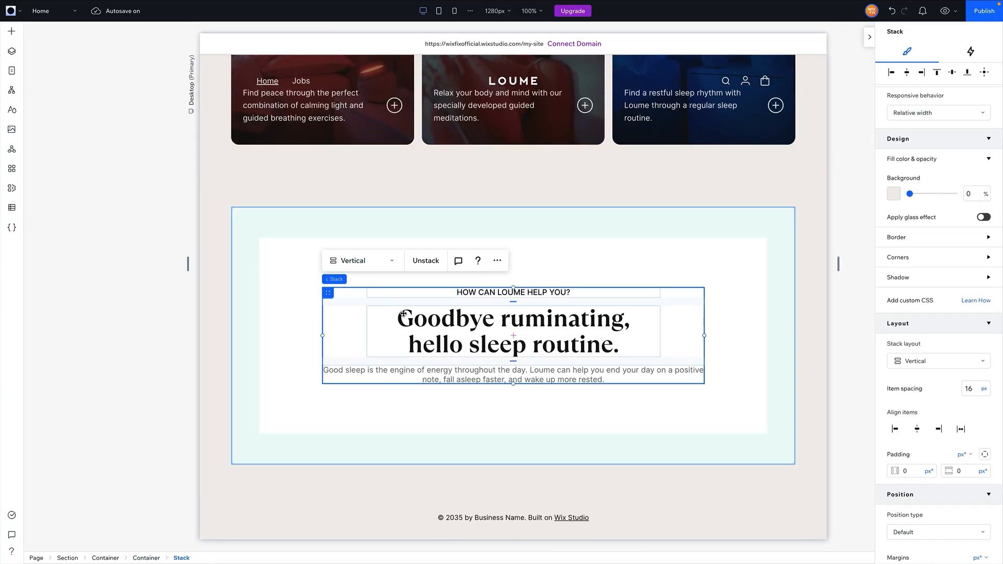
- Delete the "HOW CAN LOUME HELP YOU?" line from the pasted text stack
click(483, 291)
key(Delete)
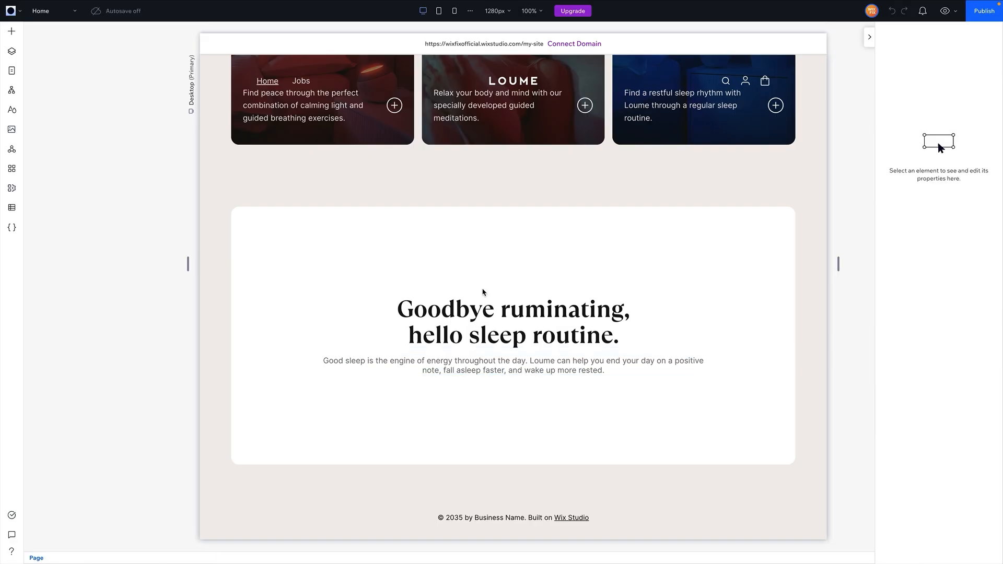
click(486, 302)
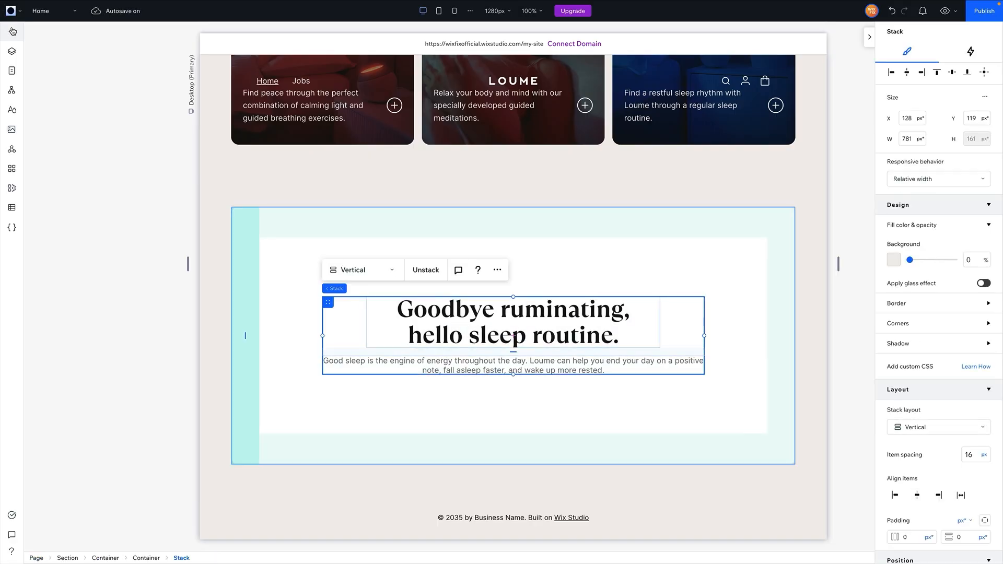
- Add People.png below the paragraph in the stack at about 204 px wide and set the stack's item spacing to 16 px
click(12, 129)
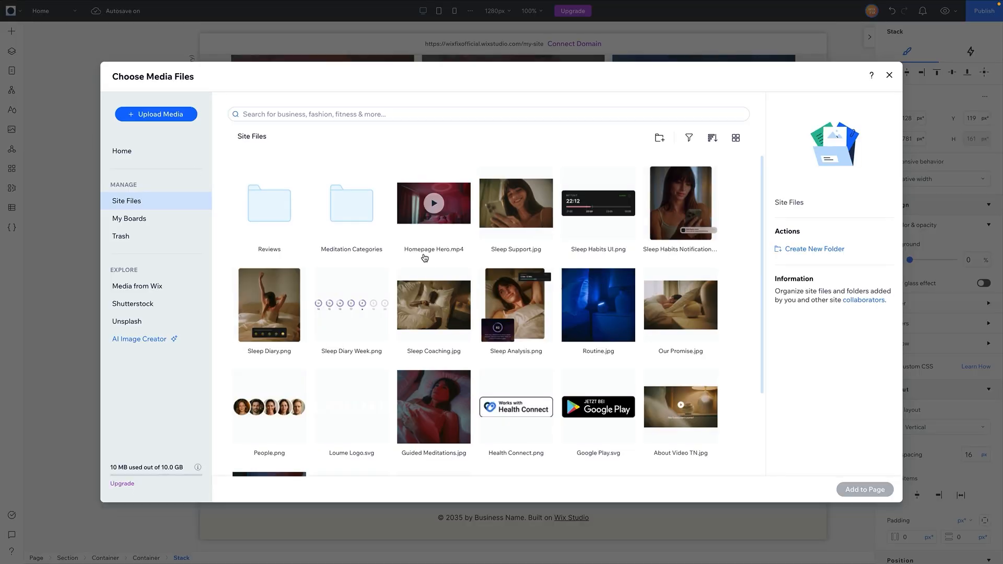
double_click(287, 393)
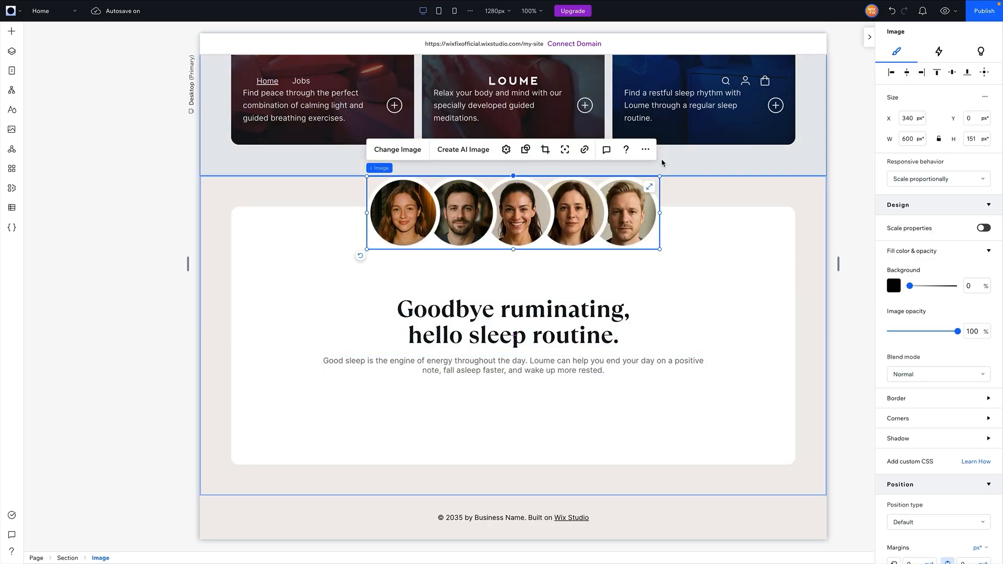
drag(659, 176, 470, 264)
drag(406, 236, 491, 387)
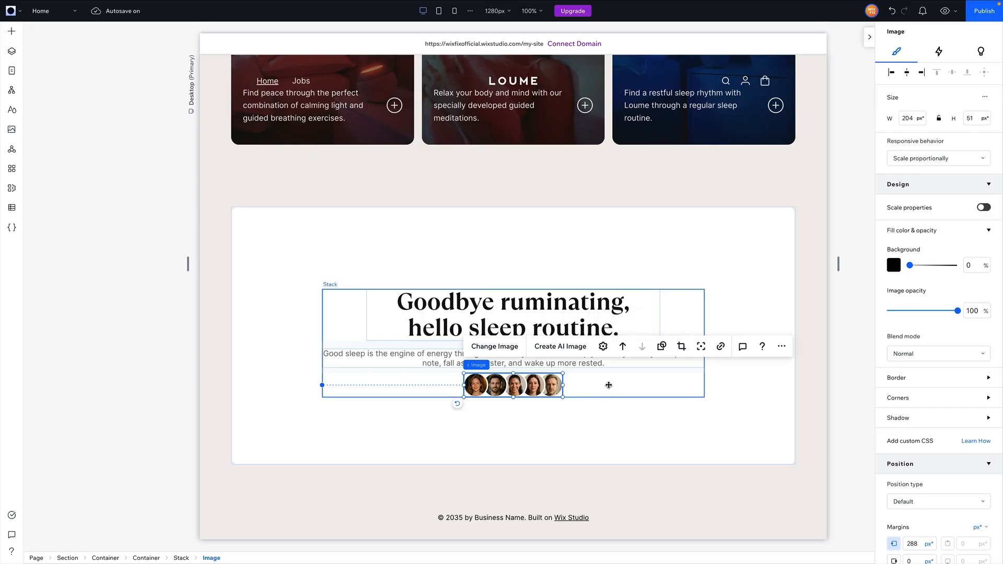
click(608, 385)
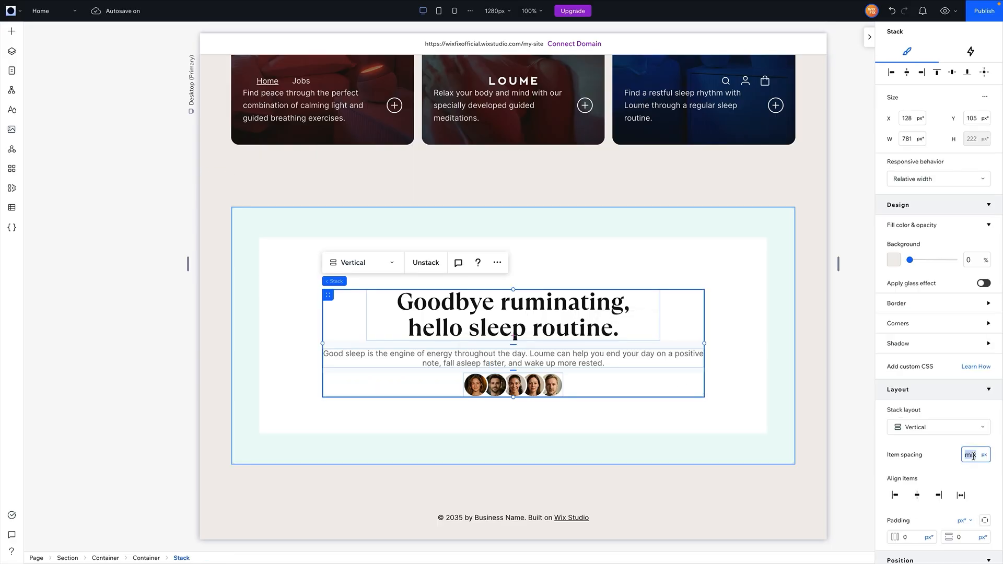
key(Return)
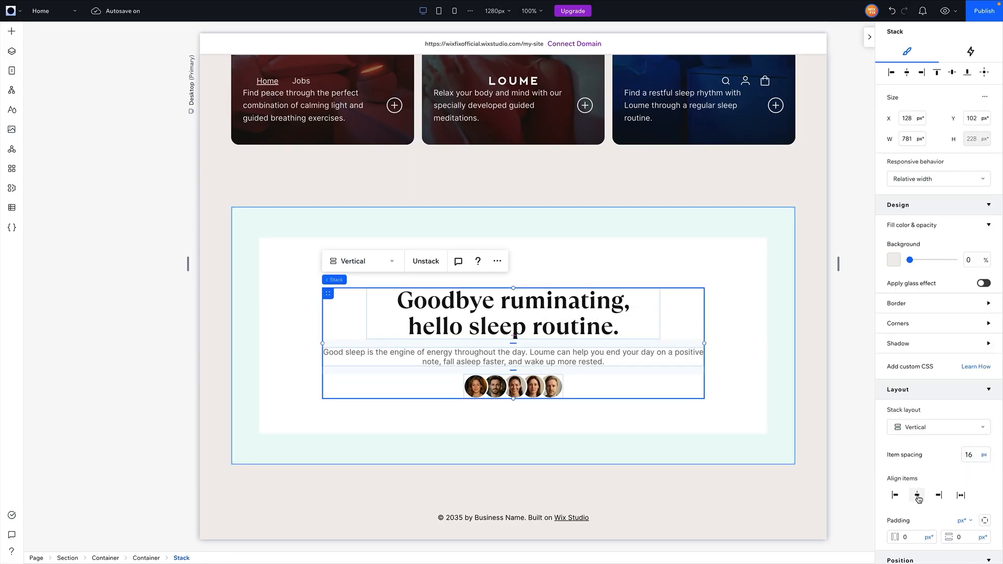
- Change the heading to "Developed with psychotherapists, breath coaches and engineers." and the paragraph to "Inspired by over 1,000 studies on stress, anxiety, and sleep therapy."
double_click(519, 307)
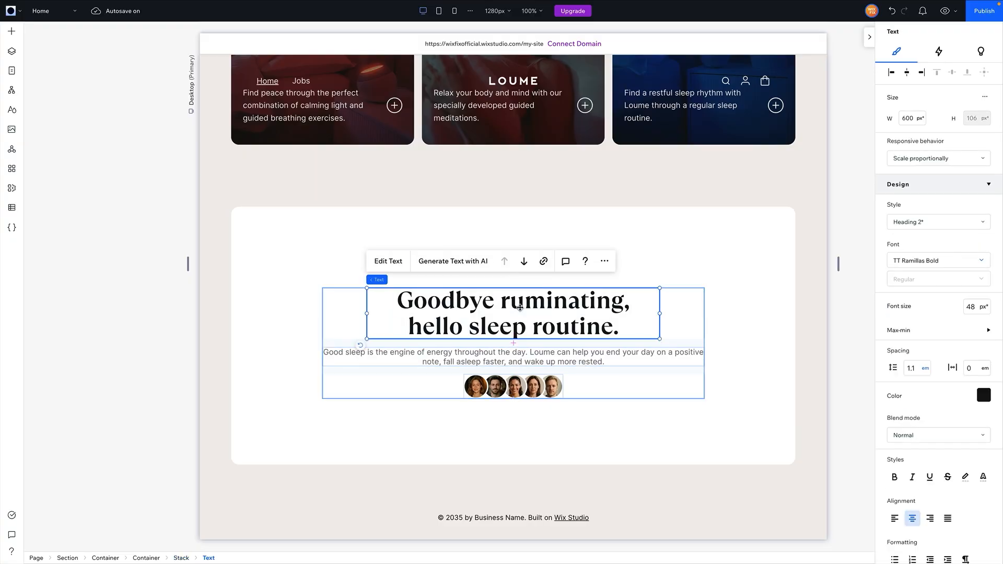
text(Developed with psychotherapists, breath coaches and engineers.)
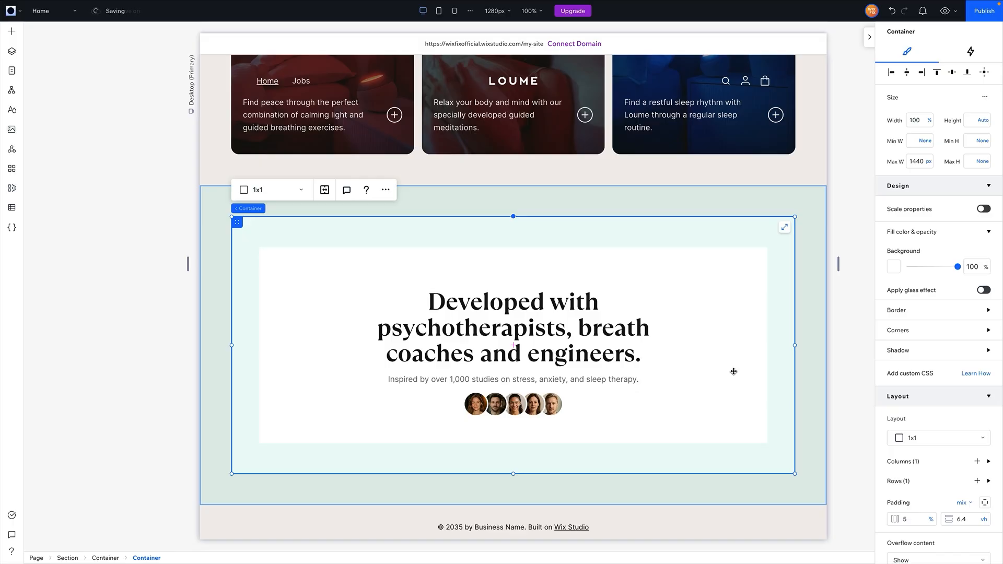
- Change the white container's row sizing to Max content
scroll(913, 439, down, 1)
click(908, 426)
click(916, 449)
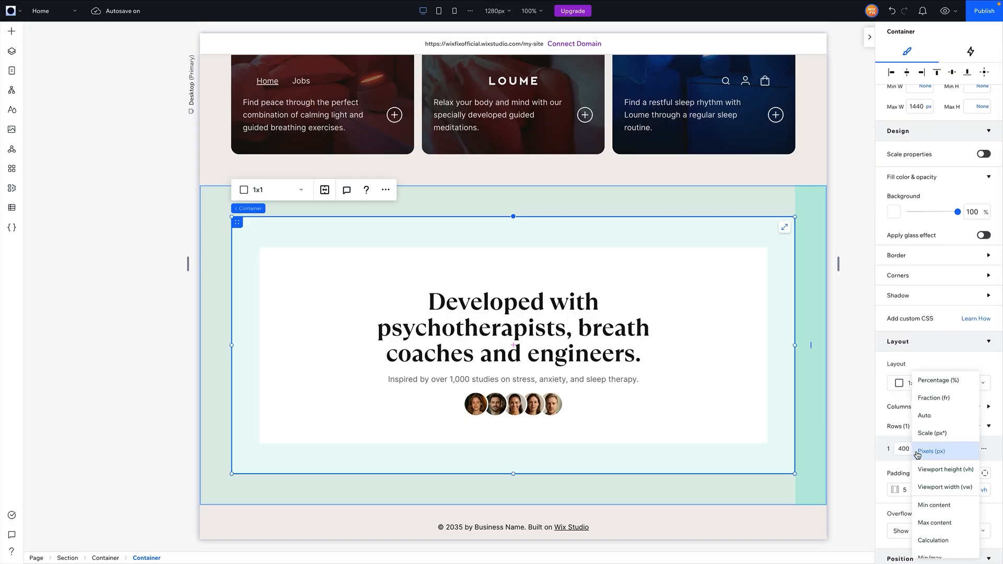
click(933, 525)
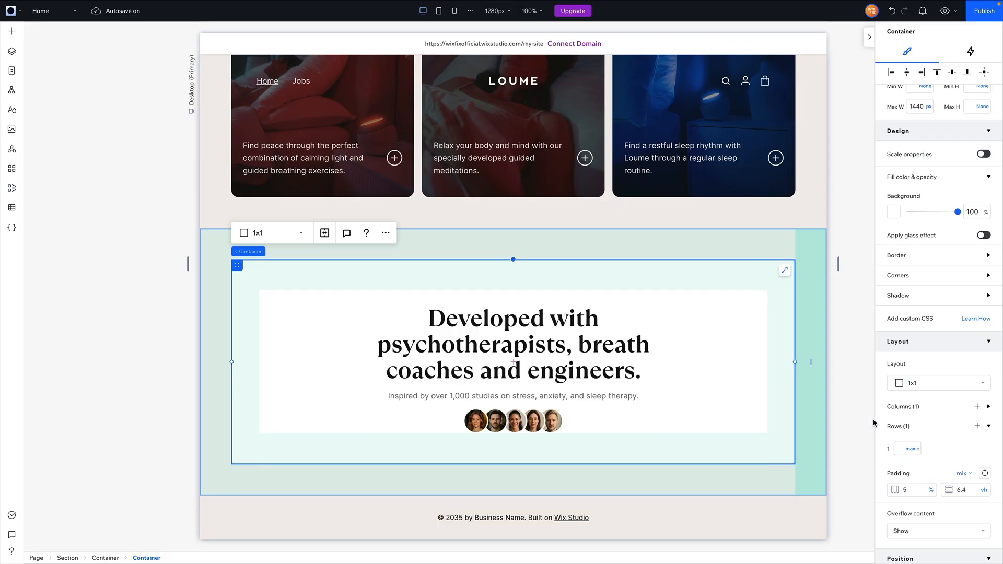
click(852, 412)
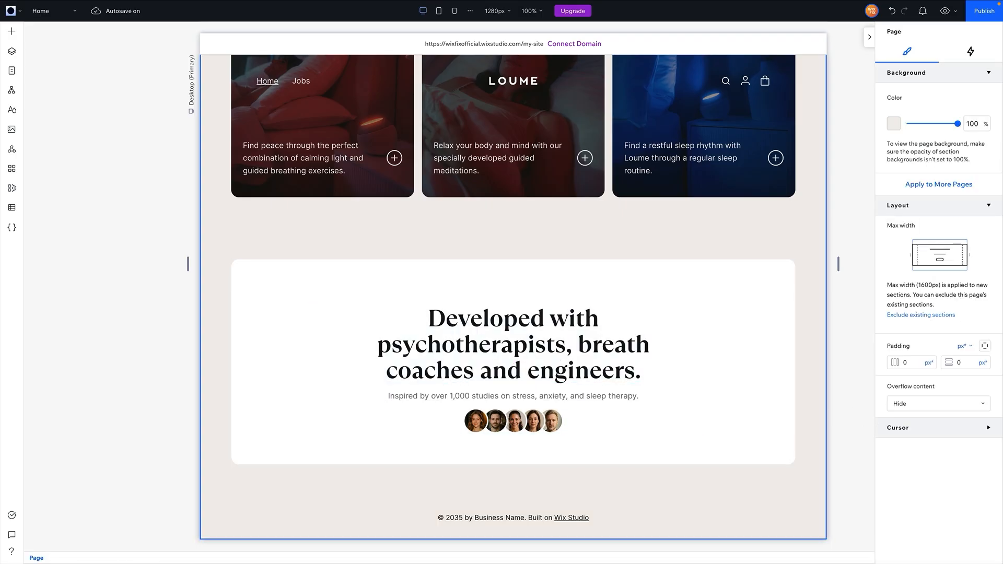
- Edit the padding sides of the new section's outer container separately and set its top padding to 0 vh
click(699, 334)
click(865, 212)
scroll(865, 212, up, 7)
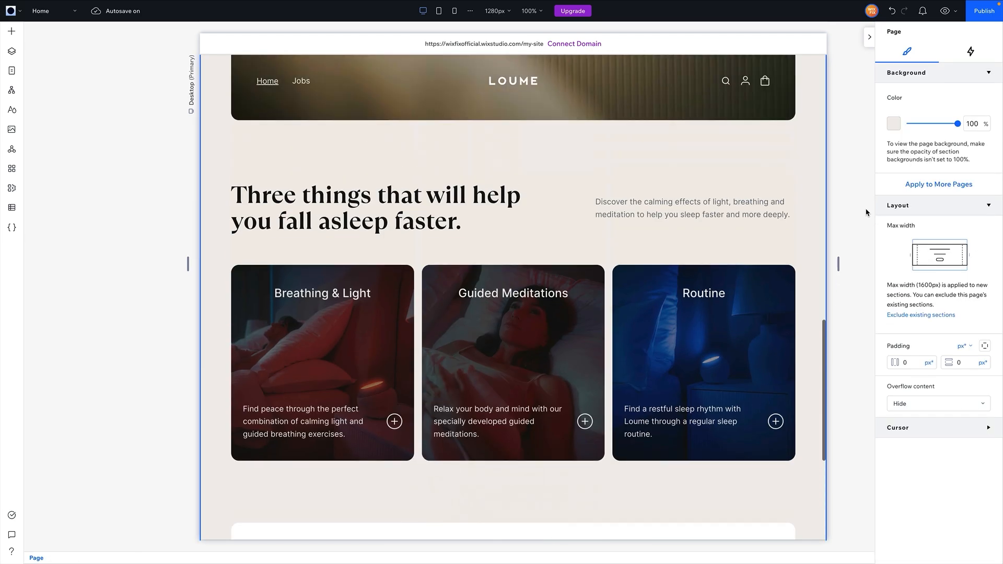
scroll(865, 212, down, 7)
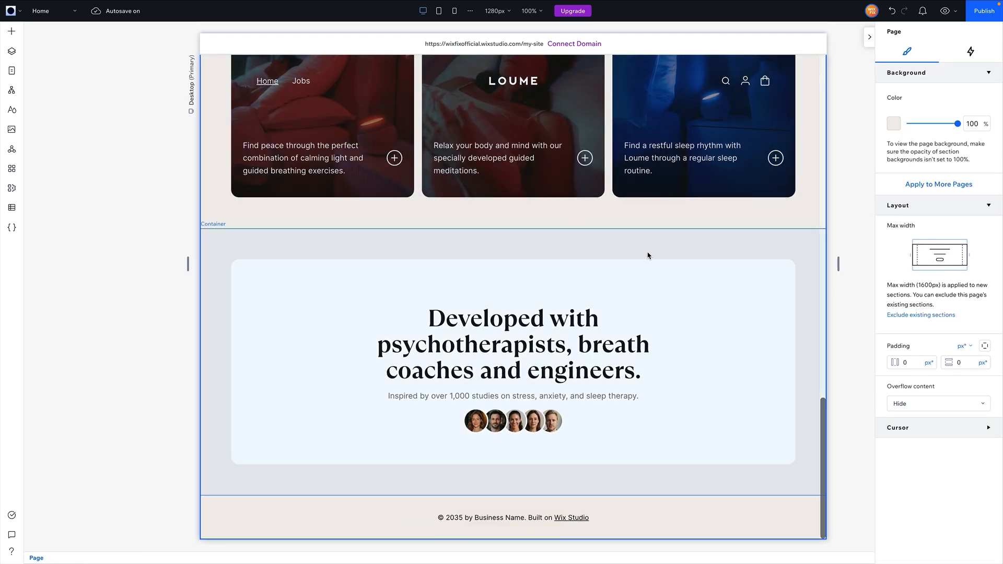
click(649, 253)
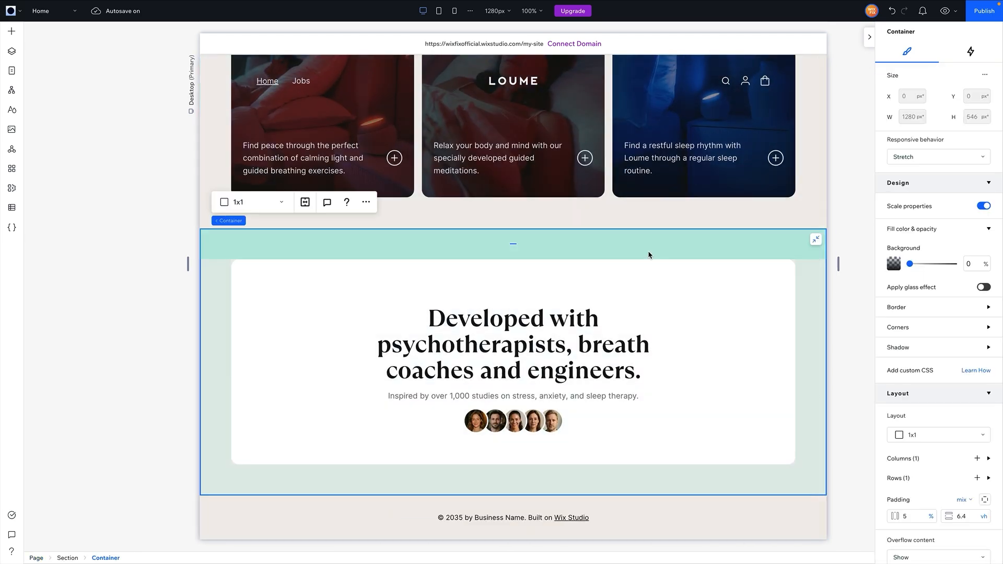
click(984, 500)
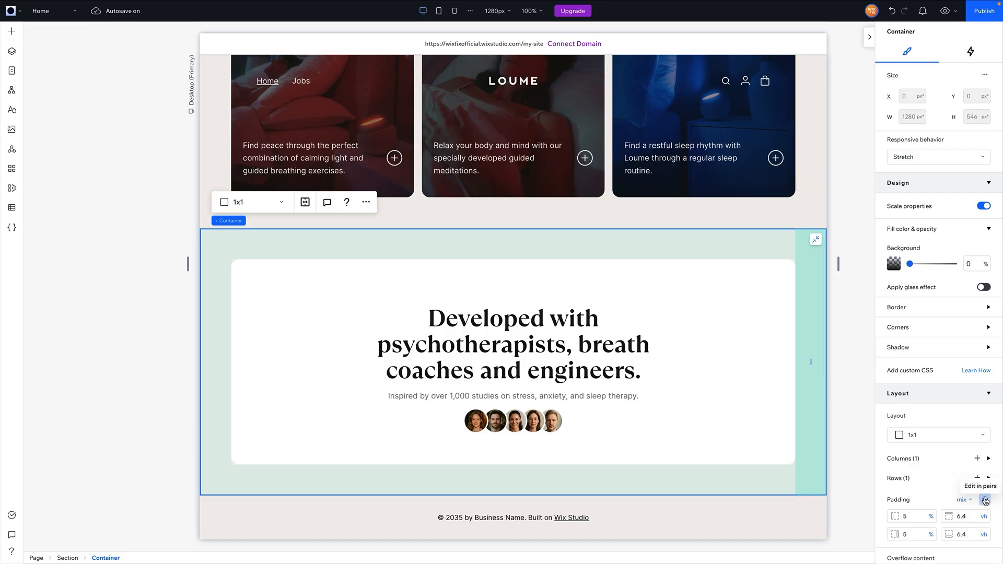
key(Return)
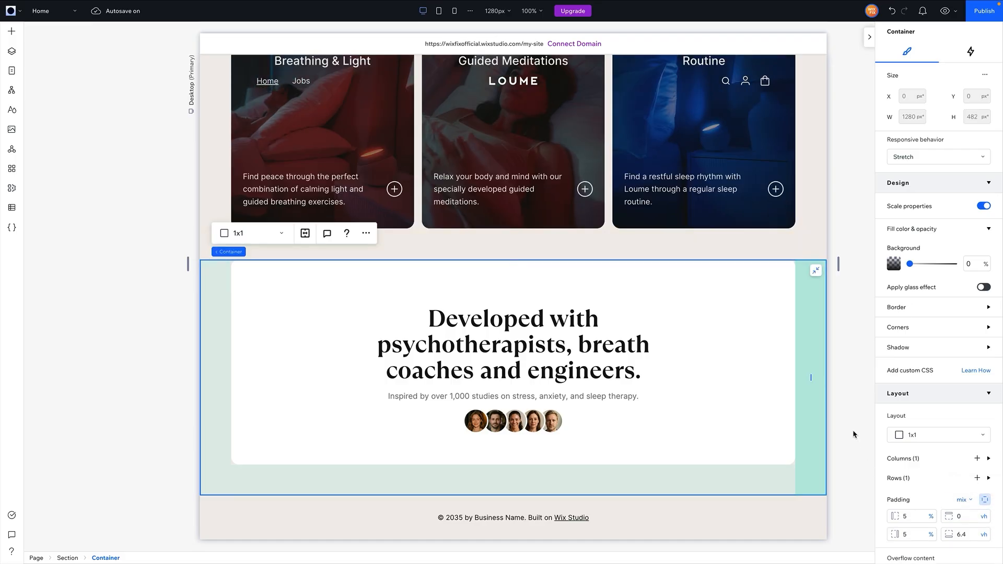
click(848, 401)
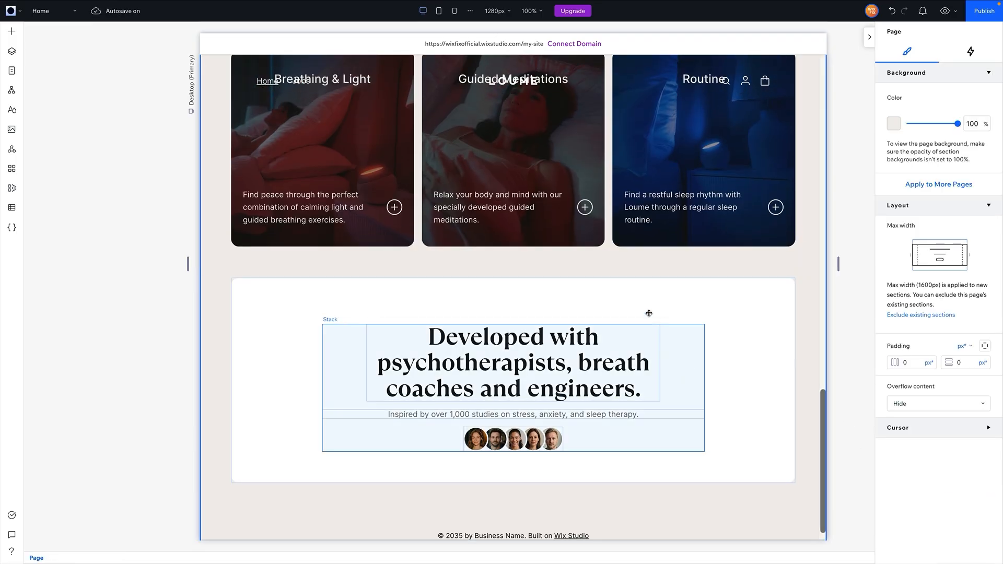
scroll(771, 314, up, 2)
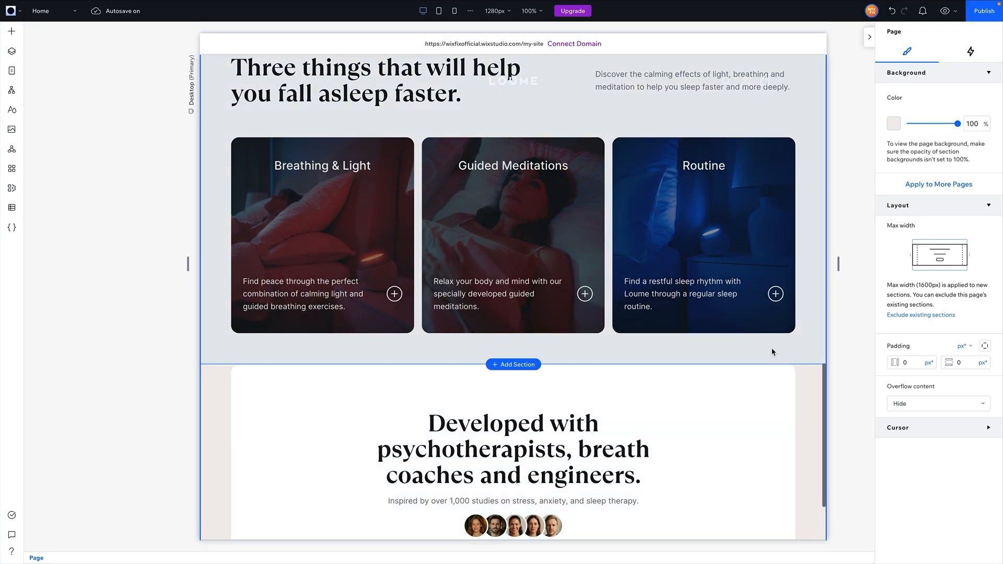
- Edit the padding sides of the three-card section's outer container separately and set its bottom padding to 16 px
click(752, 356)
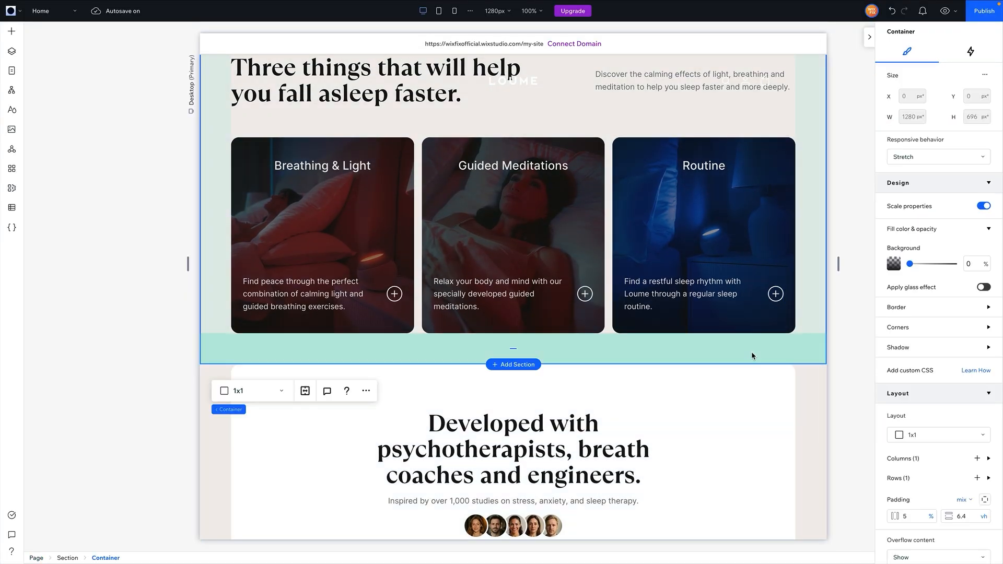
click(984, 500)
click(969, 476)
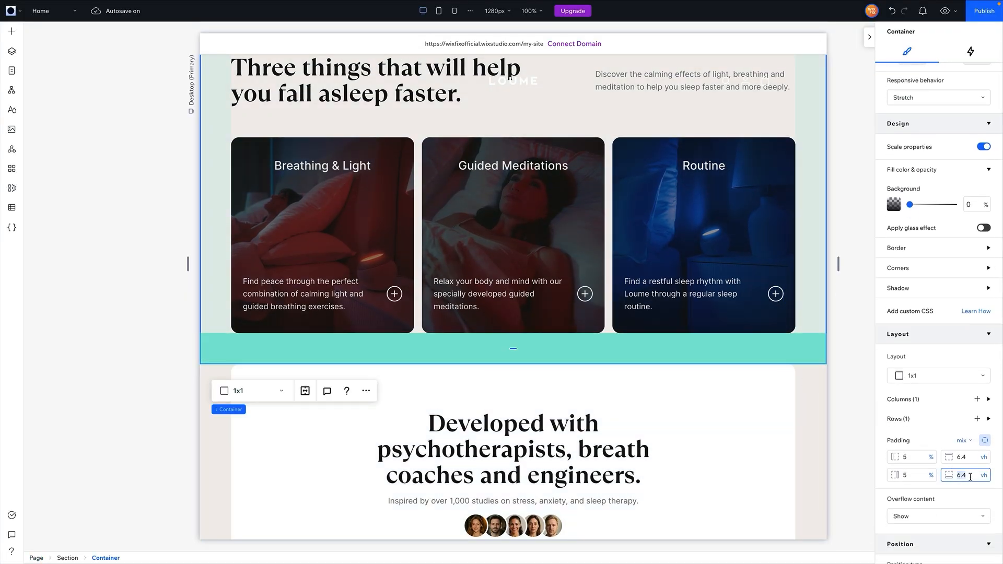
key(Return)
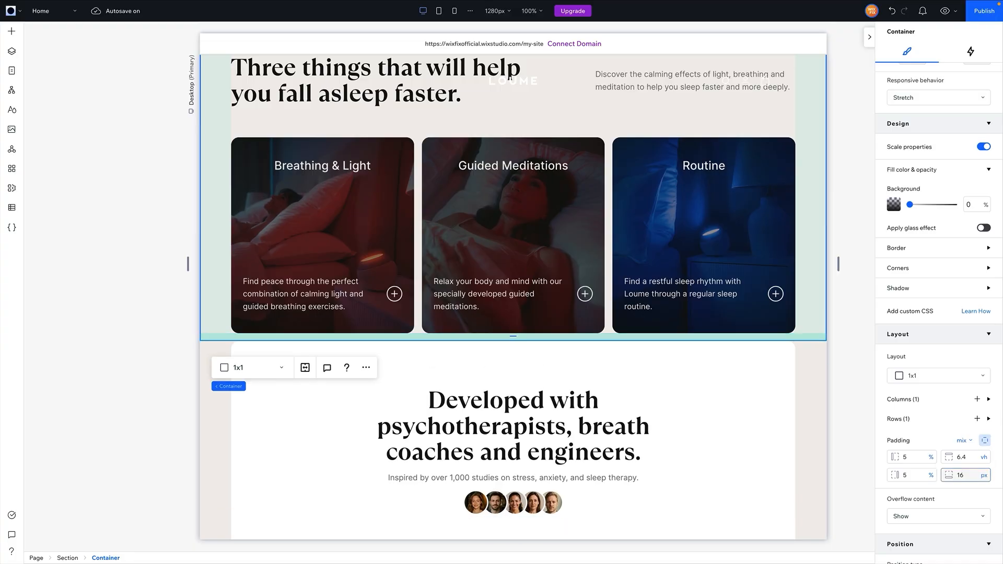
click(854, 381)
scroll(852, 380, down, 2)
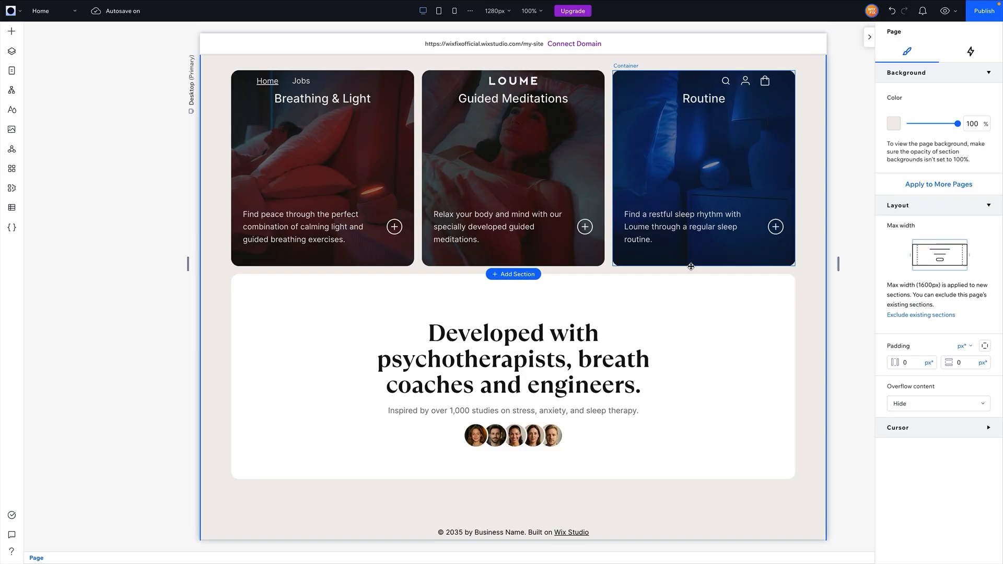
scroll(848, 351, up, 5)
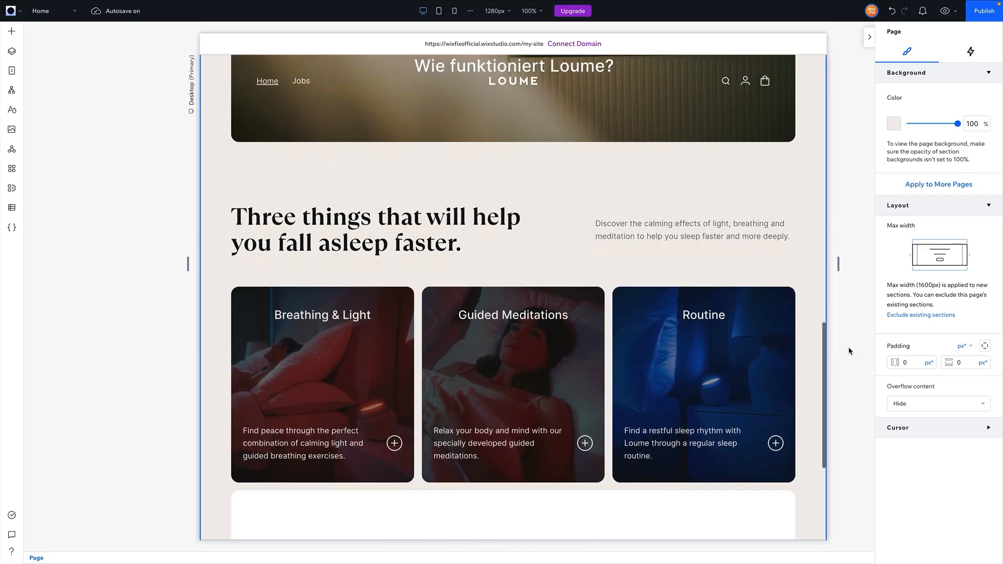
scroll(848, 351, down, 5)
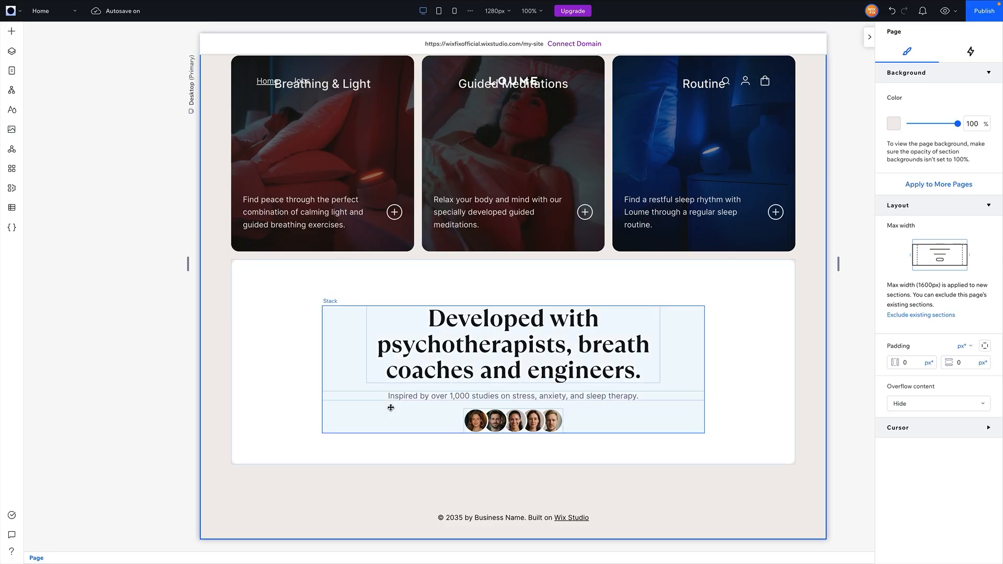
- Add a new section with an inner container above the footer and give that container a 2x1 layout
click(11, 31)
drag(240, 139, 721, 450)
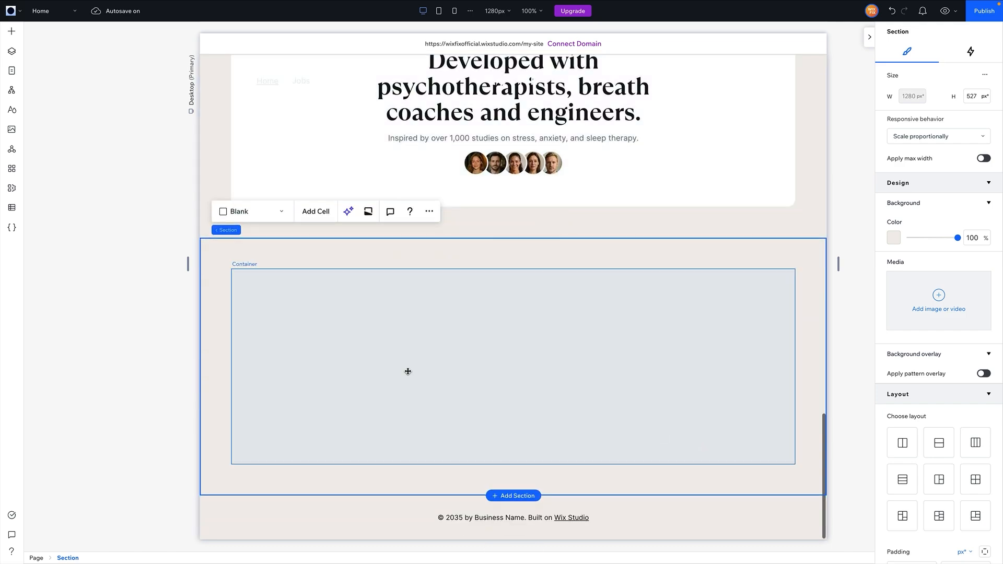
click(395, 370)
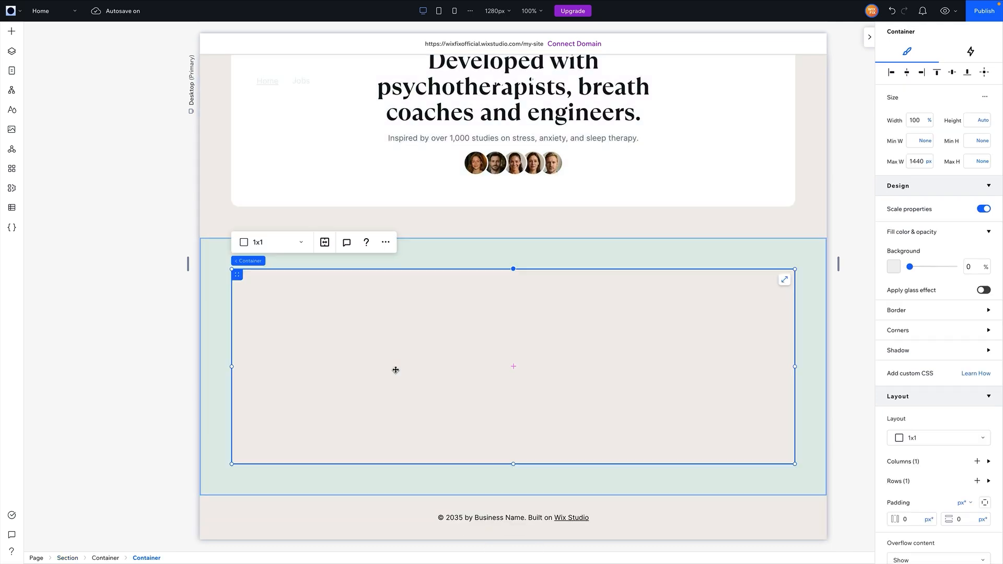
click(264, 245)
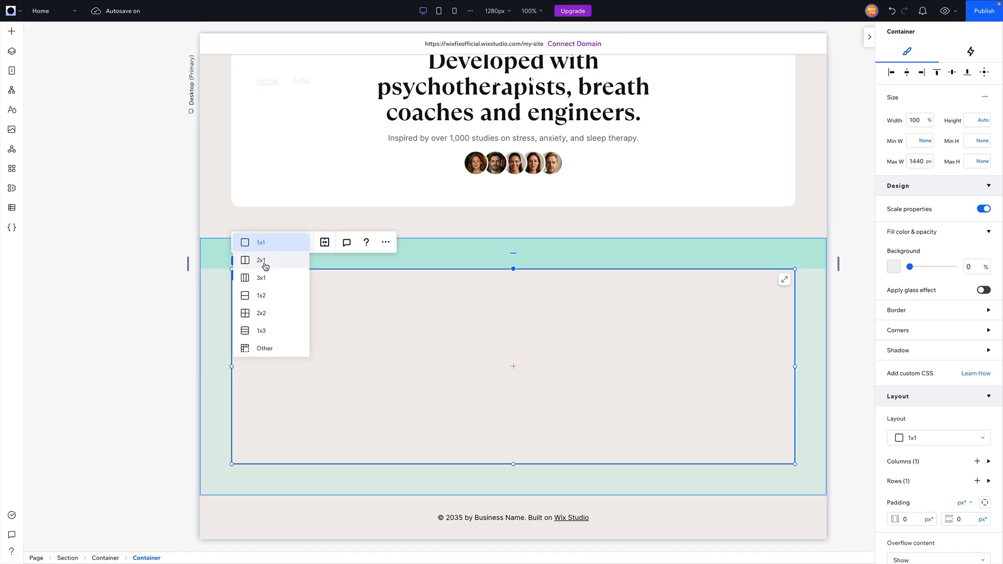
click(265, 266)
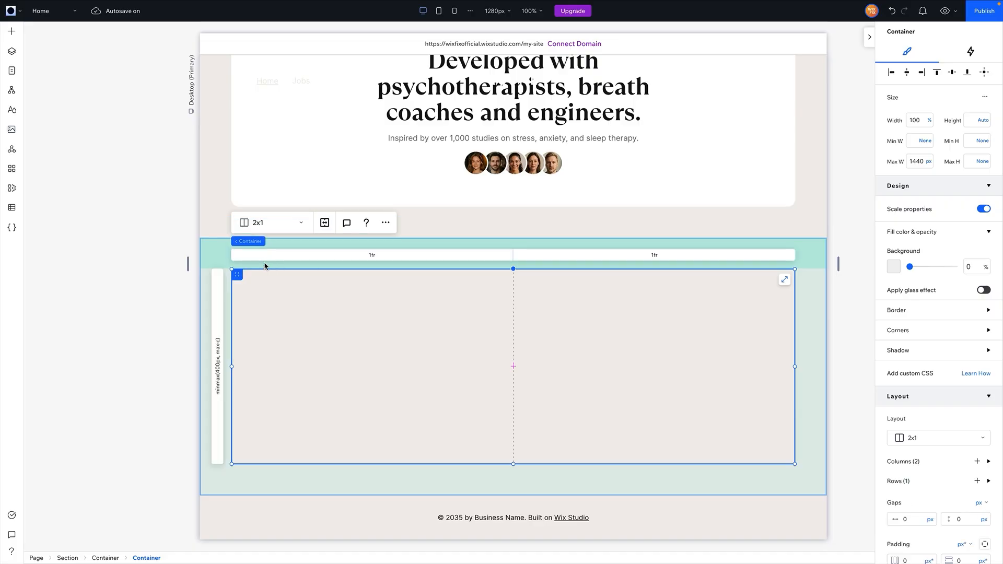
- Set the gap between the inner container's two columns to 64 px
scroll(914, 486, down, 2)
click(913, 464)
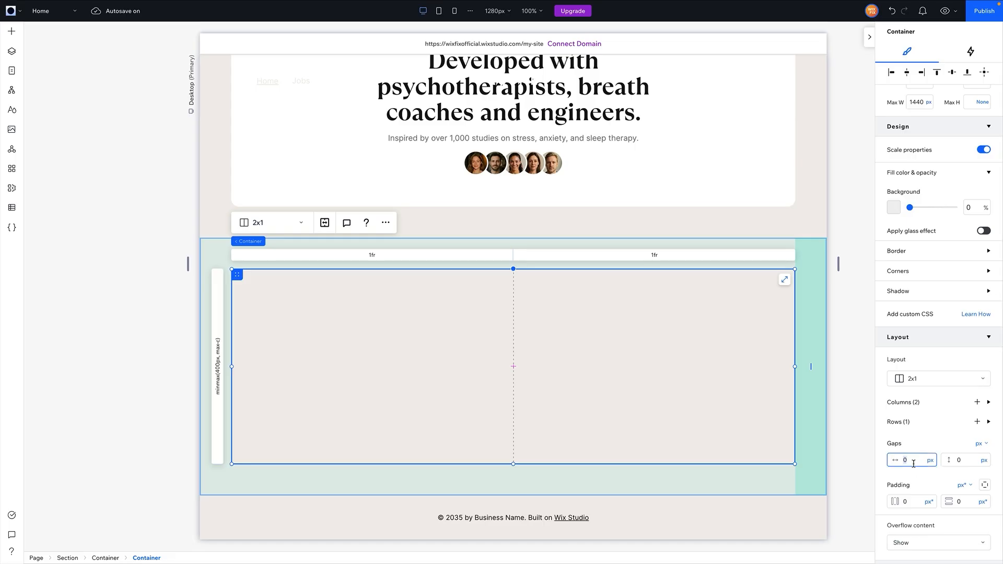
key(Return)
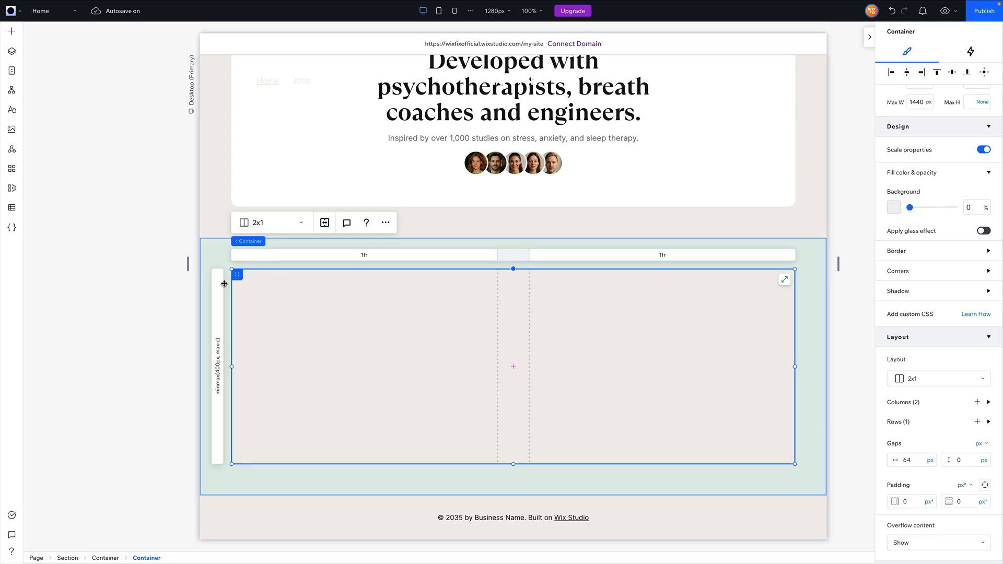
- Copy the "Goodbye ruminating, hello sleep routine." text stack into the two-column container and place it in the second column
scroll(481, 220, up, 15)
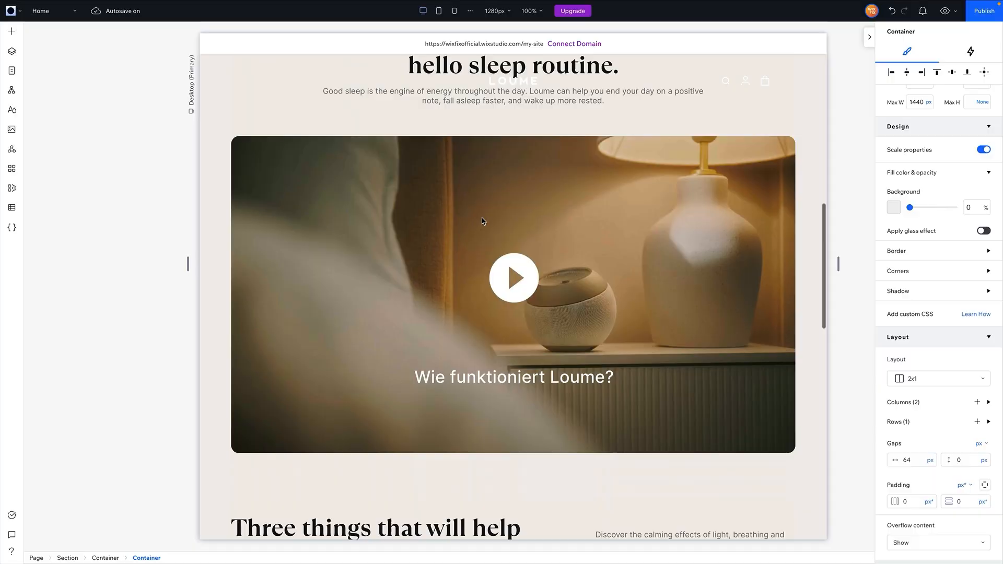
scroll(481, 220, up, 2)
click(469, 183)
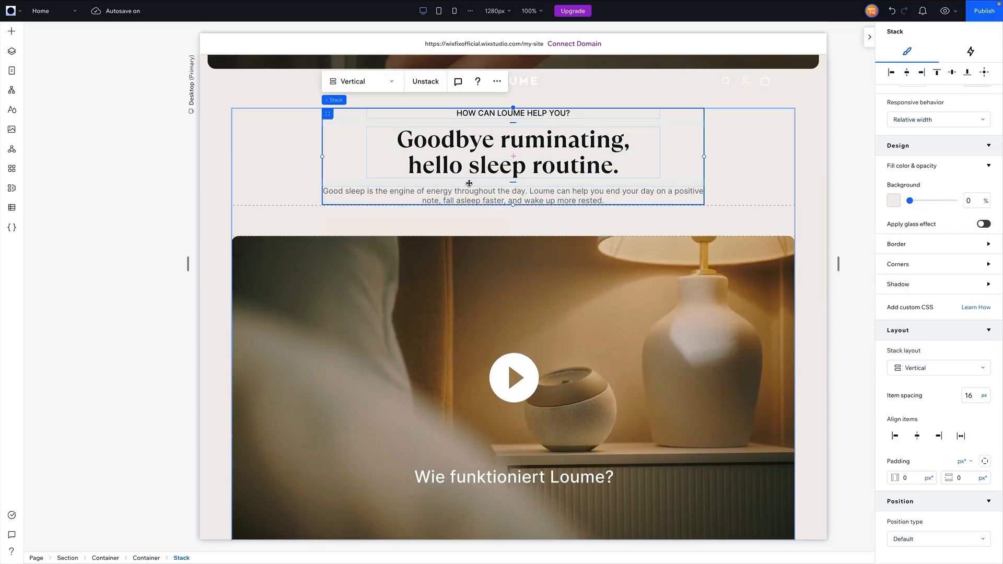
scroll(469, 183, down, 17)
click(628, 346)
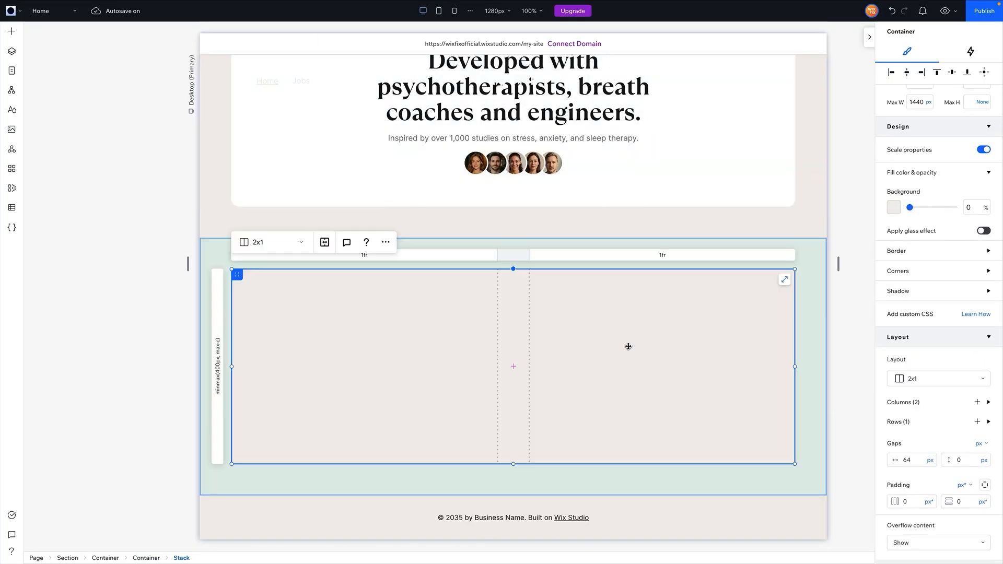
key(ctrl+v)
scroll(890, 343, down, 5)
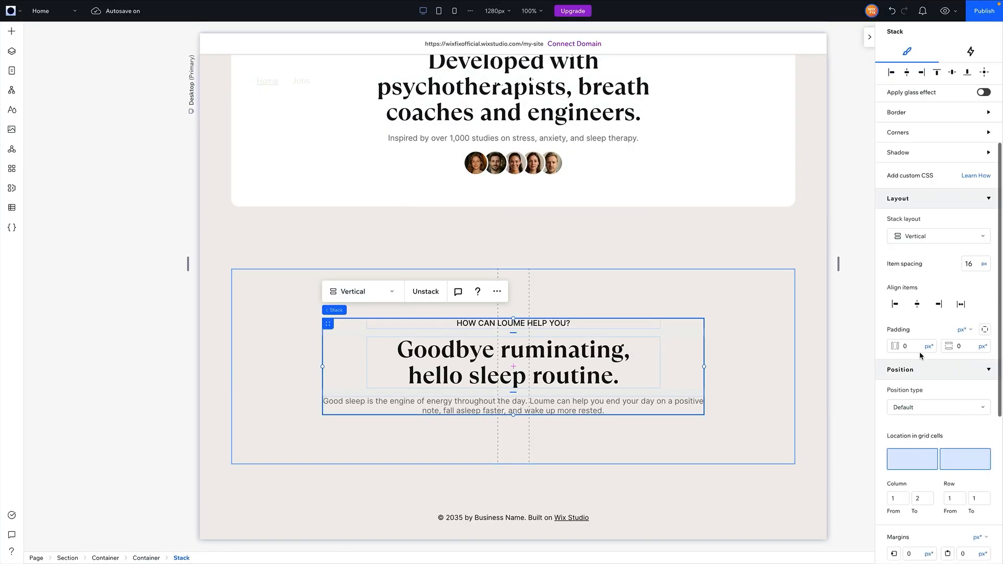
click(958, 310)
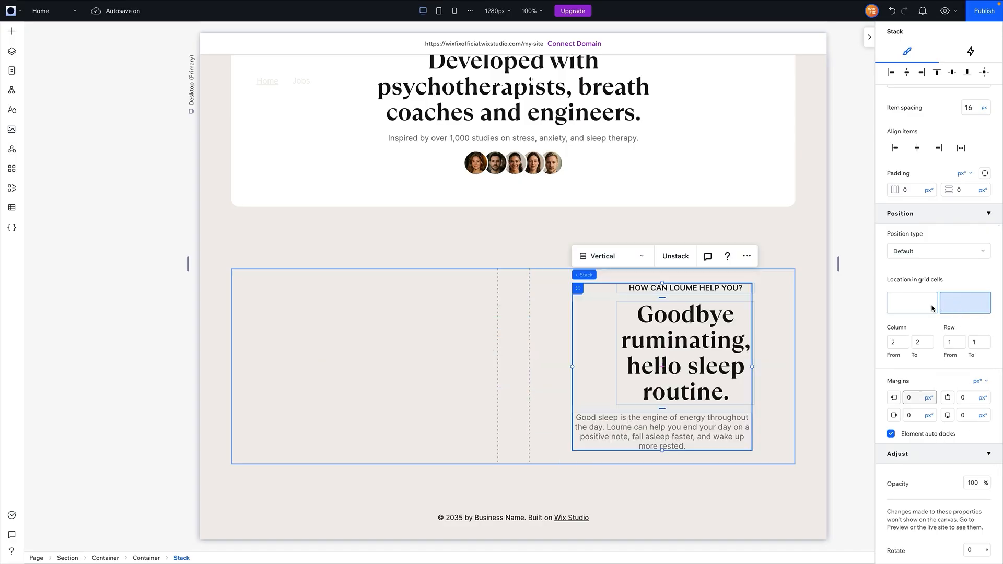
- Centre the pasted stack's items and set the width of both the stack and its heading to 100%
click(917, 150)
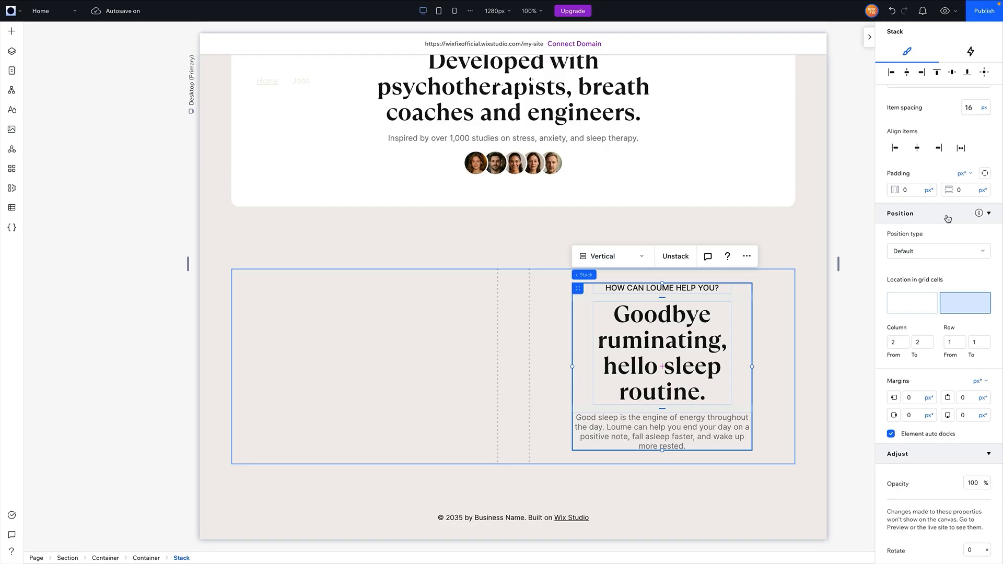
scroll(948, 218, up, 6)
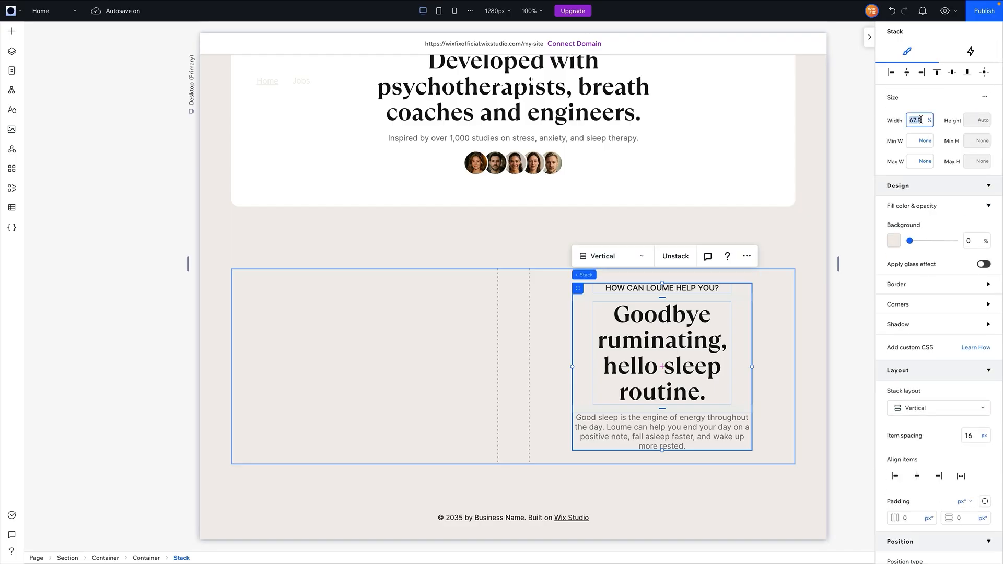
key(Return)
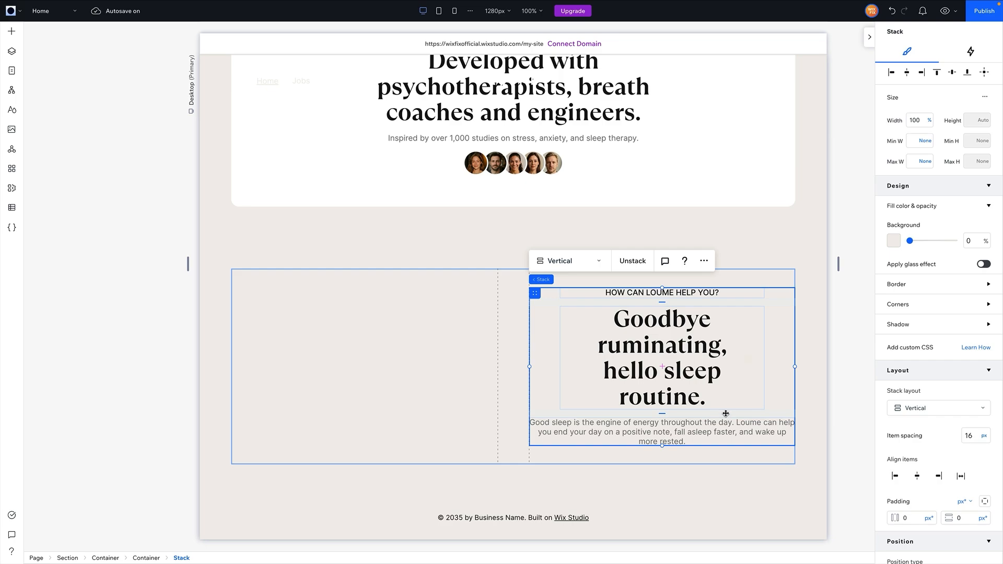
click(726, 366)
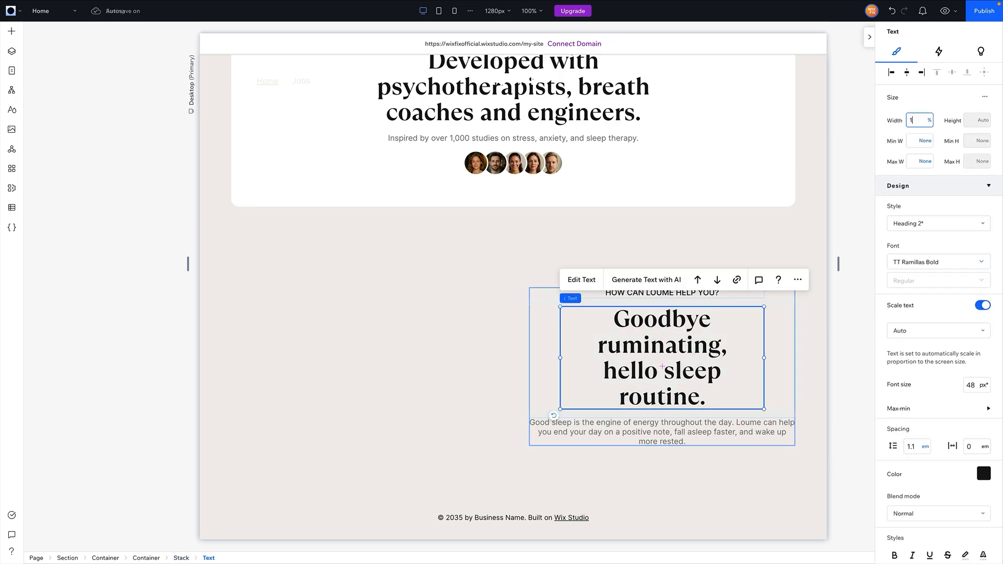
key(Return)
click(854, 328)
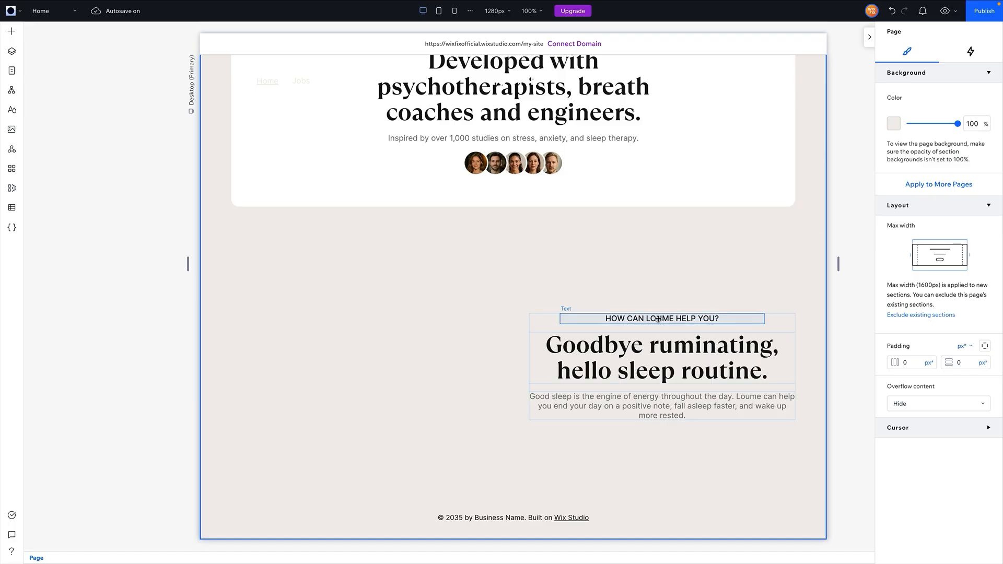
- Change the label to "SMART SLEEP ANALYSIS", the heading to "Look how well you slept." and the paragraph to the smartwatch sleep-tracking text
double_click(658, 319)
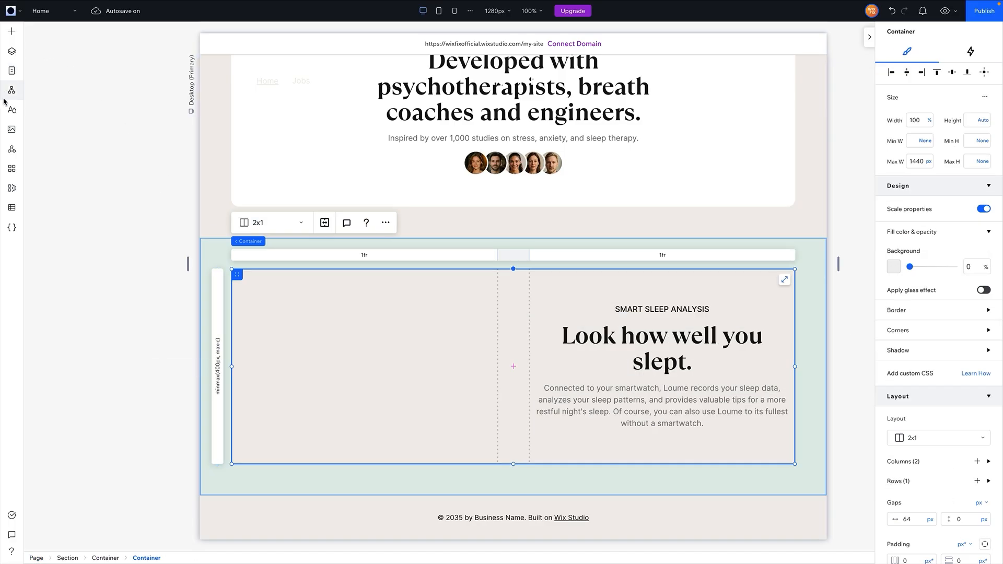
- Add Sleep Analysis.png from the site files and move it into the first column of the two-column container
click(12, 130)
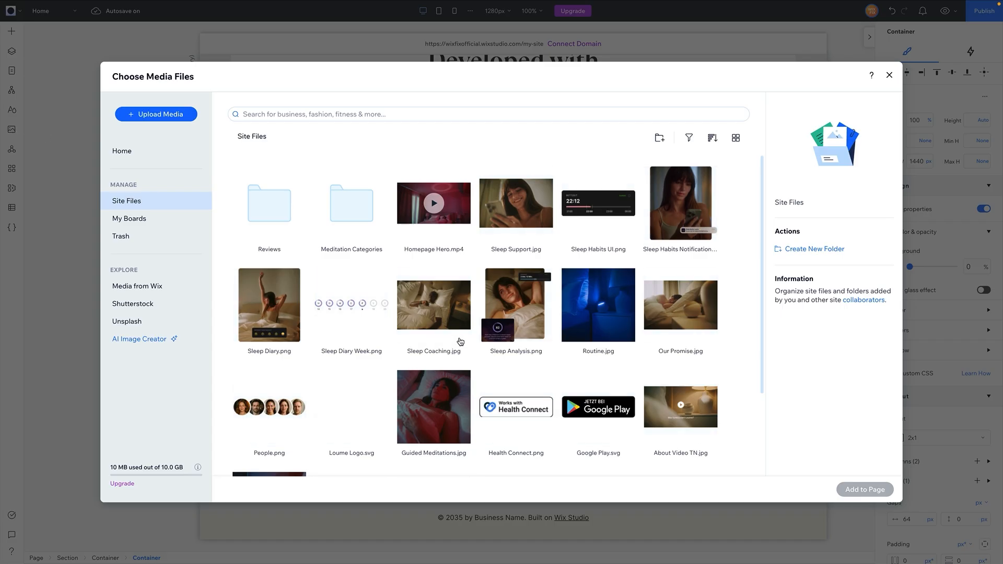
click(520, 310)
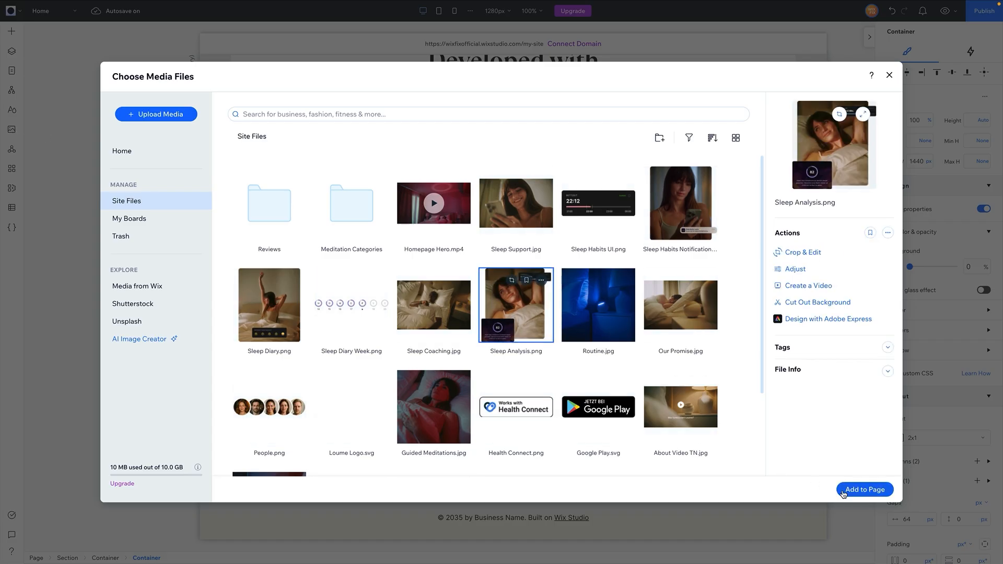
click(864, 489)
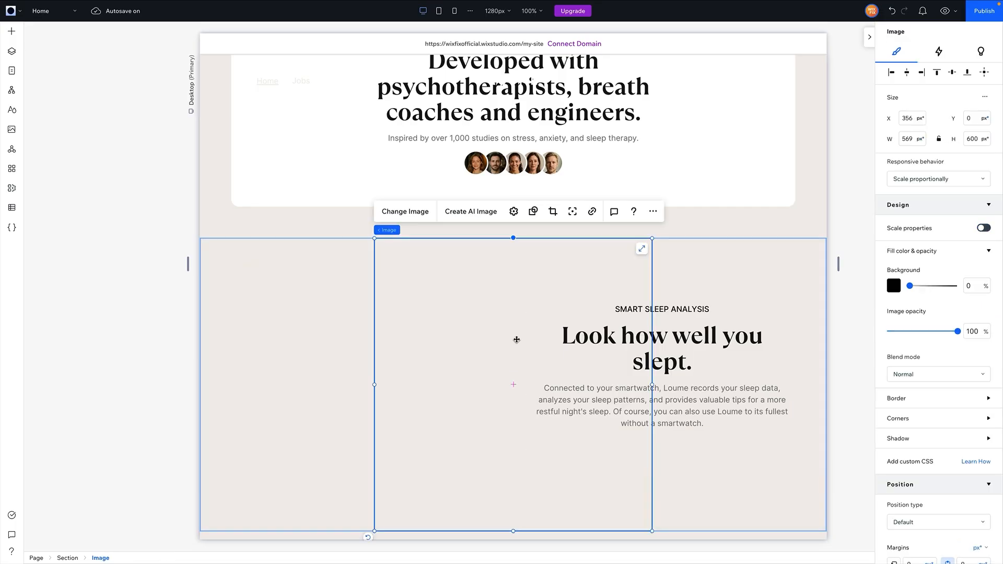
drag(415, 327, 346, 363)
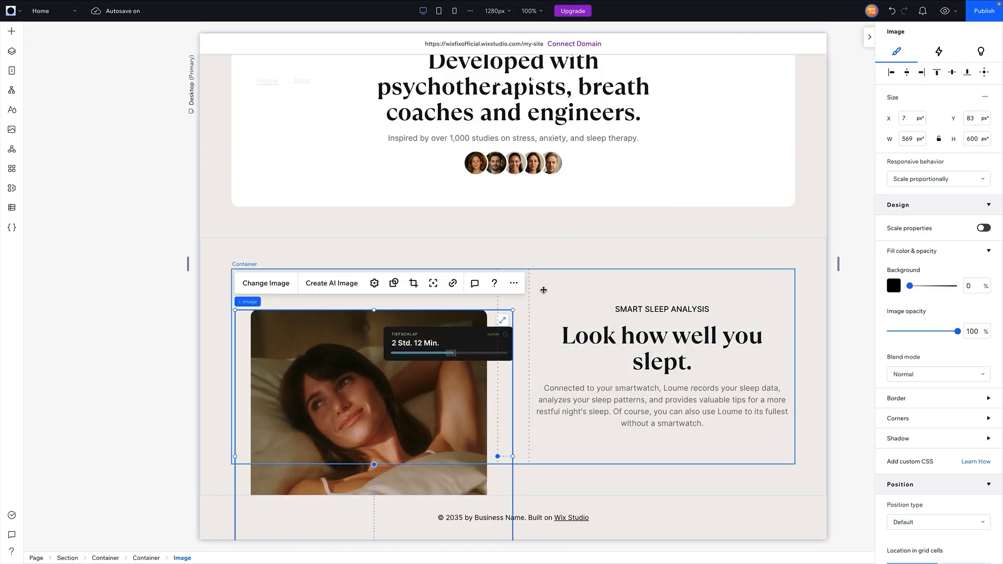
- Align the sleep analysis image to the left and top of its cell and shrink it to the column's width
click(890, 75)
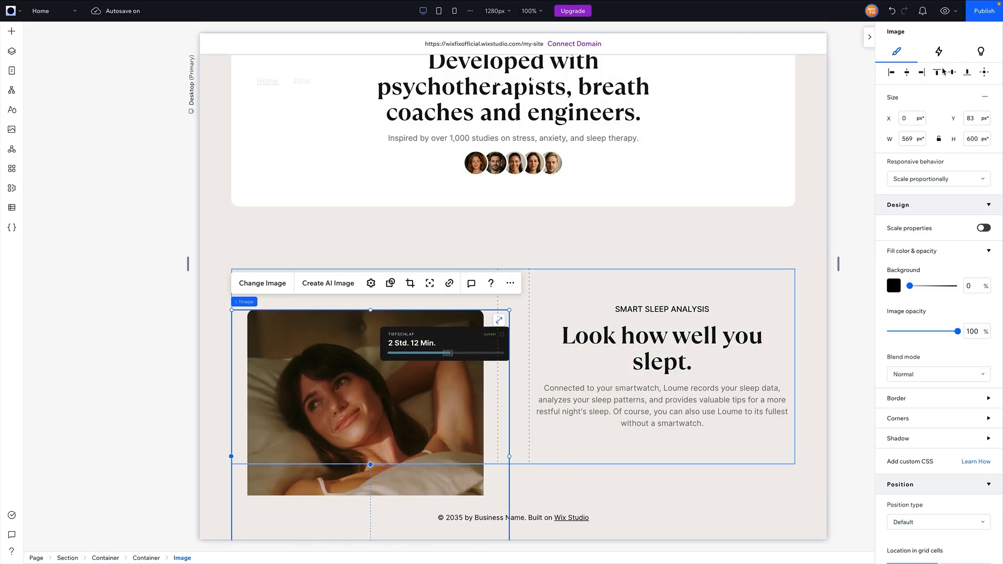
click(936, 74)
scroll(914, 312, down, 5)
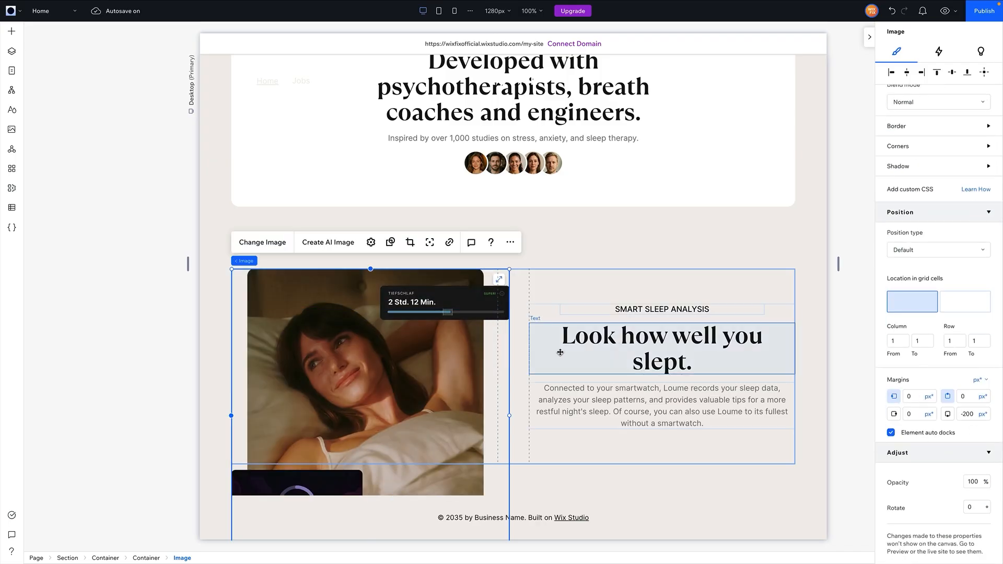
mouse_move(509, 415)
mouse_down()
mouse_move(519, 414)
mouse_move(497, 416)
mouse_up()
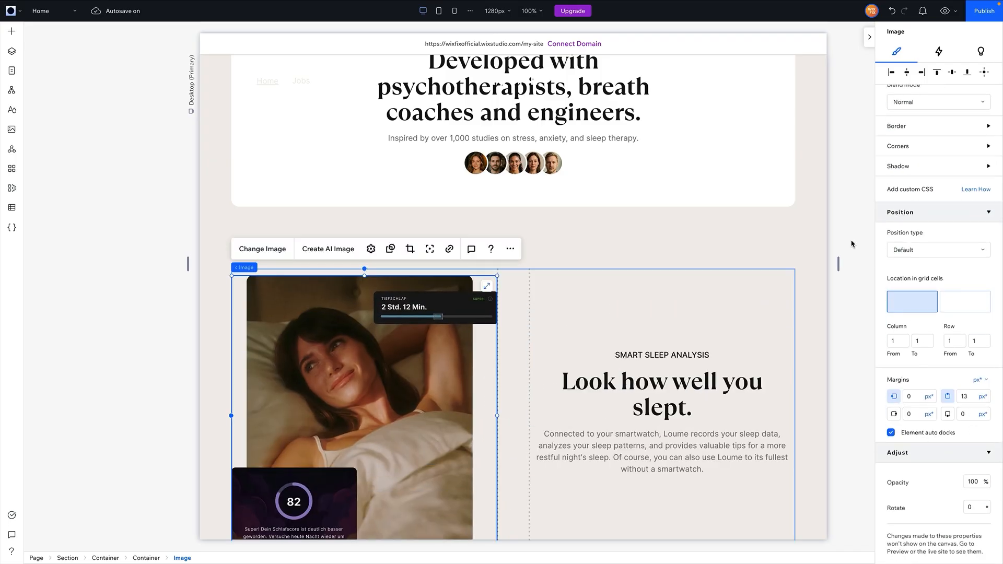
- Change the two-column container's row sizing to Max content
click(546, 311)
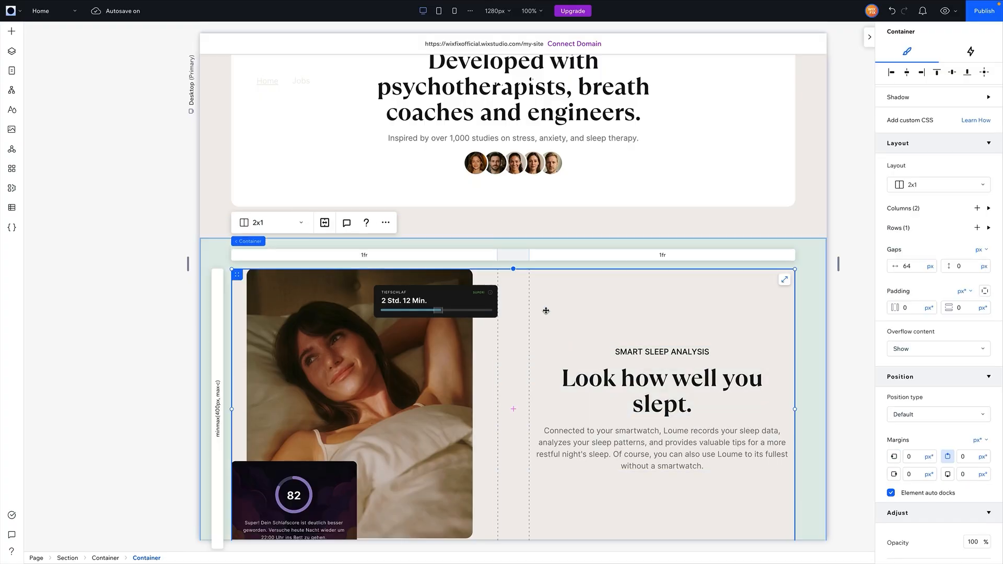
click(908, 236)
click(911, 250)
click(912, 219)
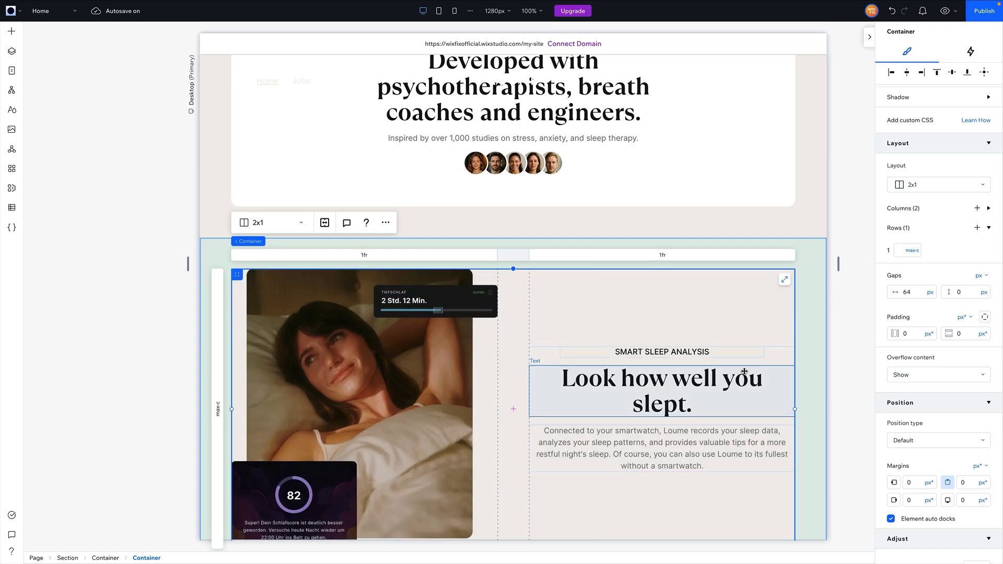
scroll(744, 371, down, 2)
click(862, 372)
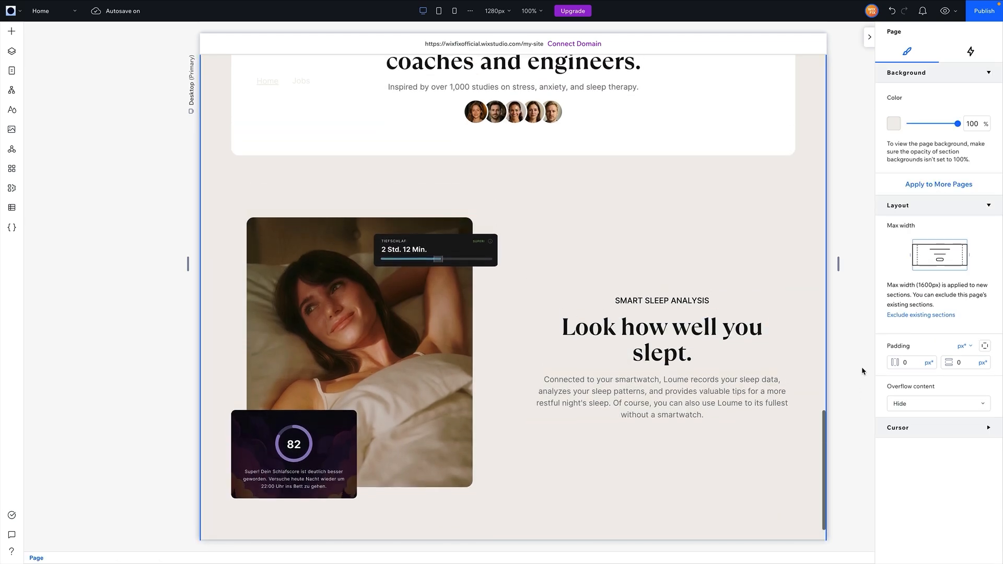
scroll(862, 371, down, 2)
scroll(862, 371, up, 2)
- Duplicate the sleep analysis section directly below the original
click(426, 226)
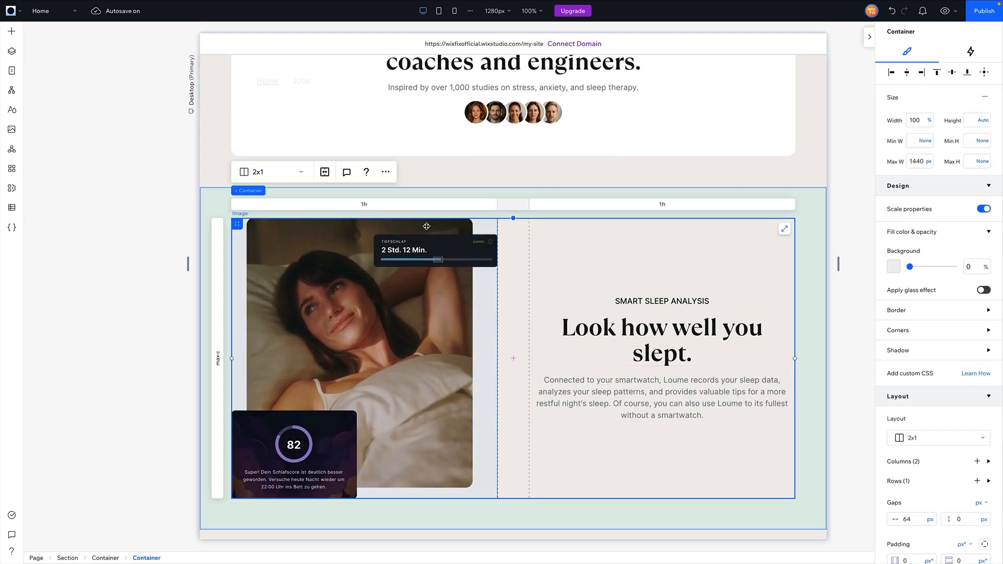
click(250, 192)
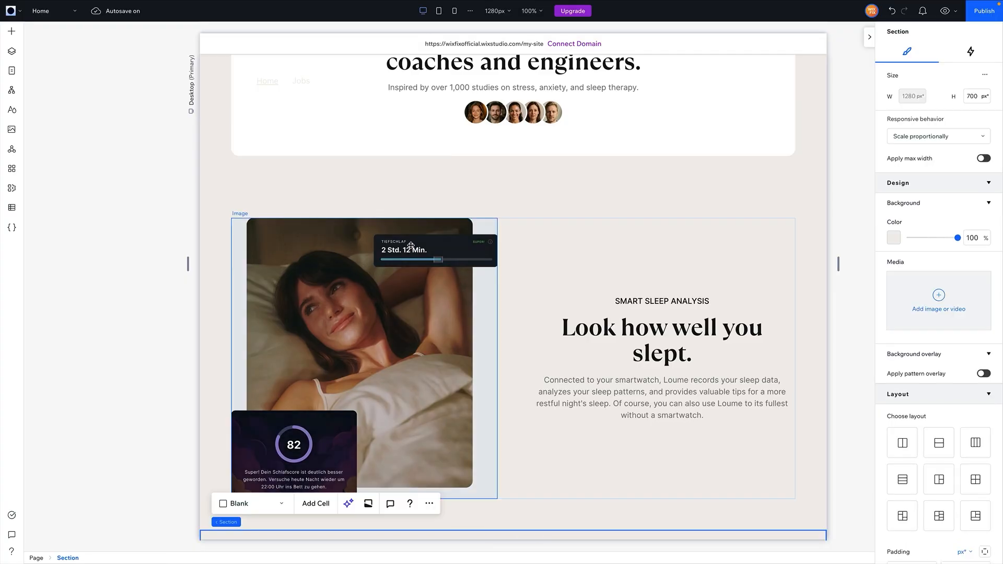
- Duplicate the copied sleep analysis section once more so that another copy sits above the footer
scroll(575, 303, down, 2)
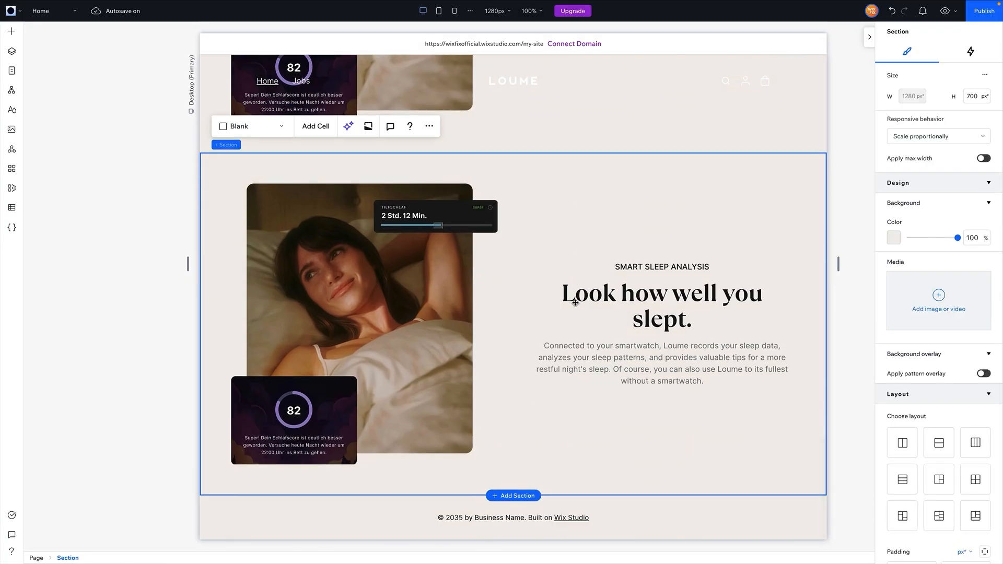
key(ctrl+d)
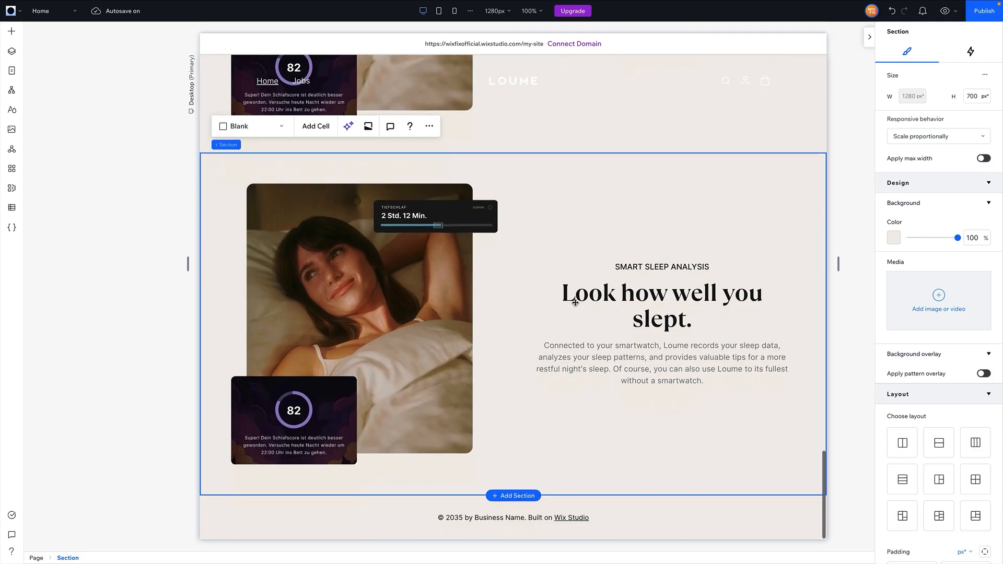
scroll(575, 303, up, 5)
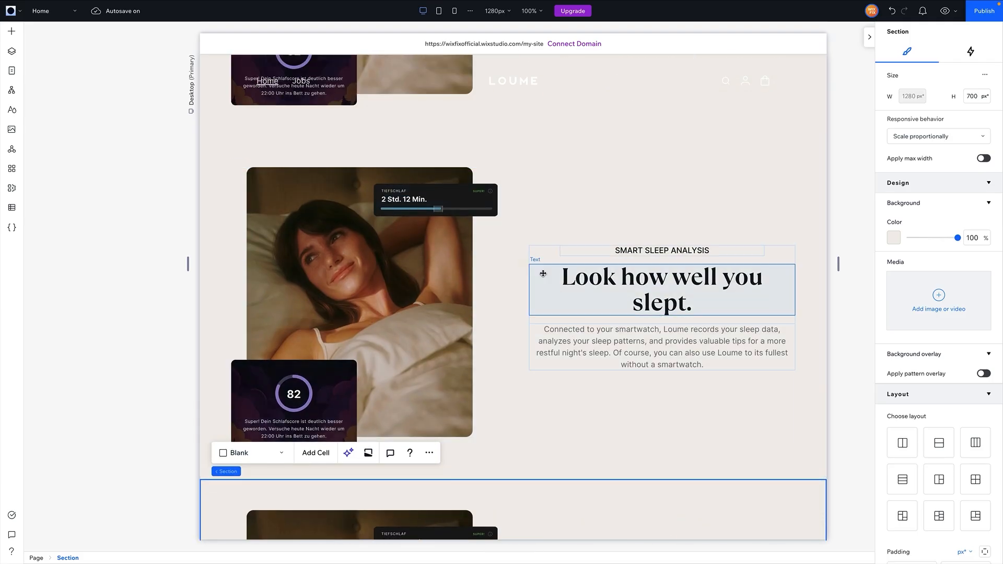
- Swap the columns in the second feature section, placing the text stack in the first grid cell and the image in the second
click(639, 319)
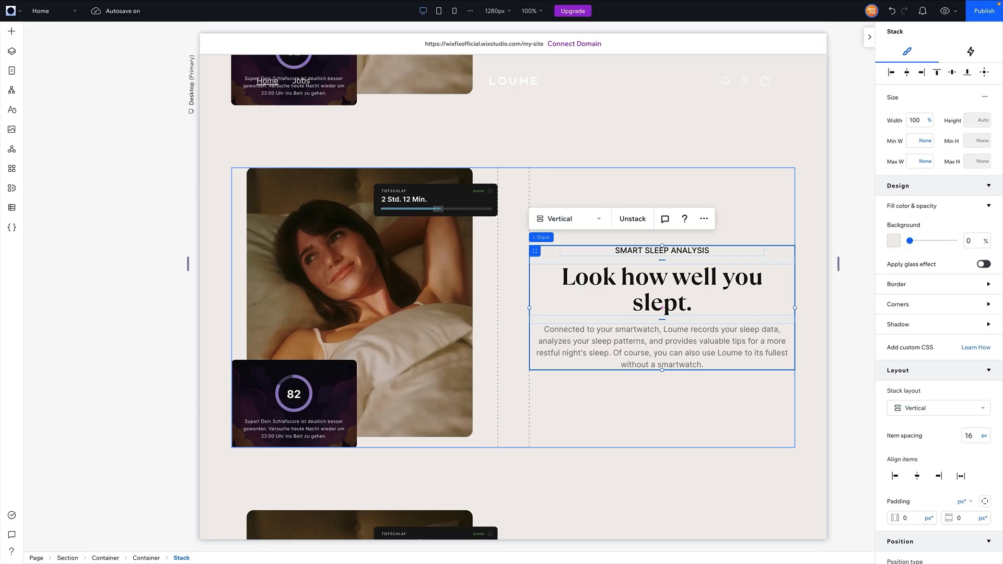
scroll(945, 250, down, 5)
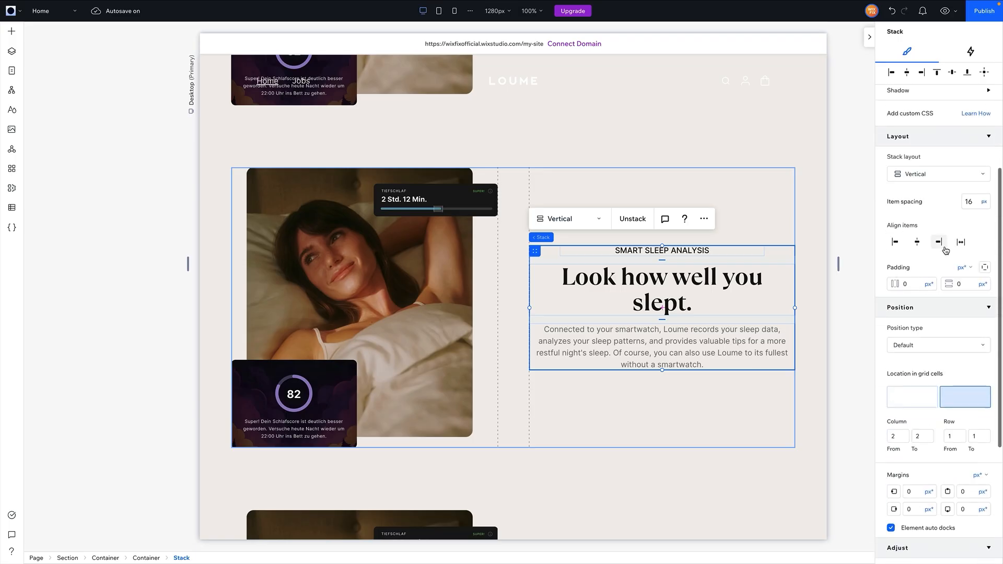
click(902, 405)
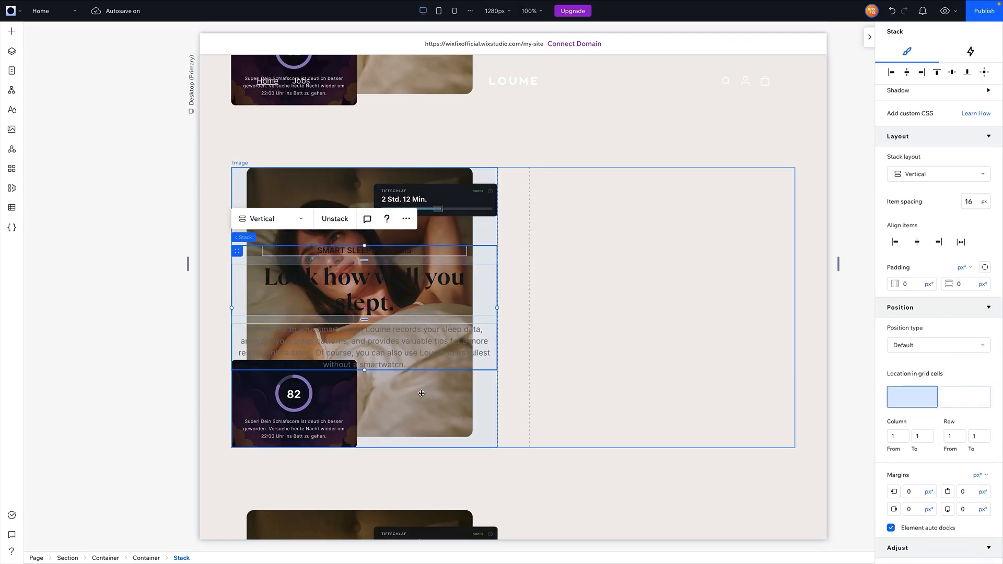
click(377, 395)
click(964, 320)
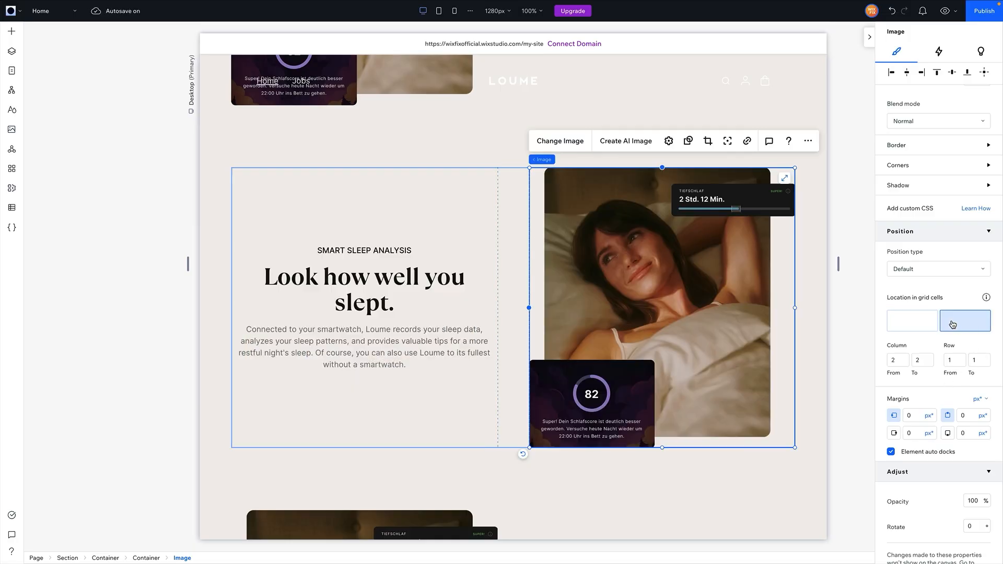
- Replace the second feature section's image with the Sleep Habits Notification image from the site files
click(578, 146)
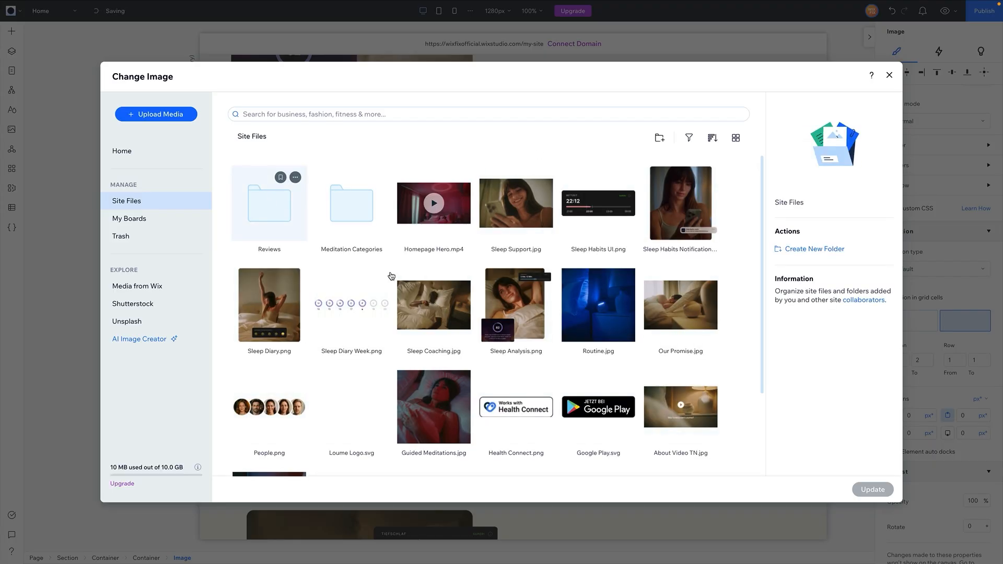
double_click(675, 220)
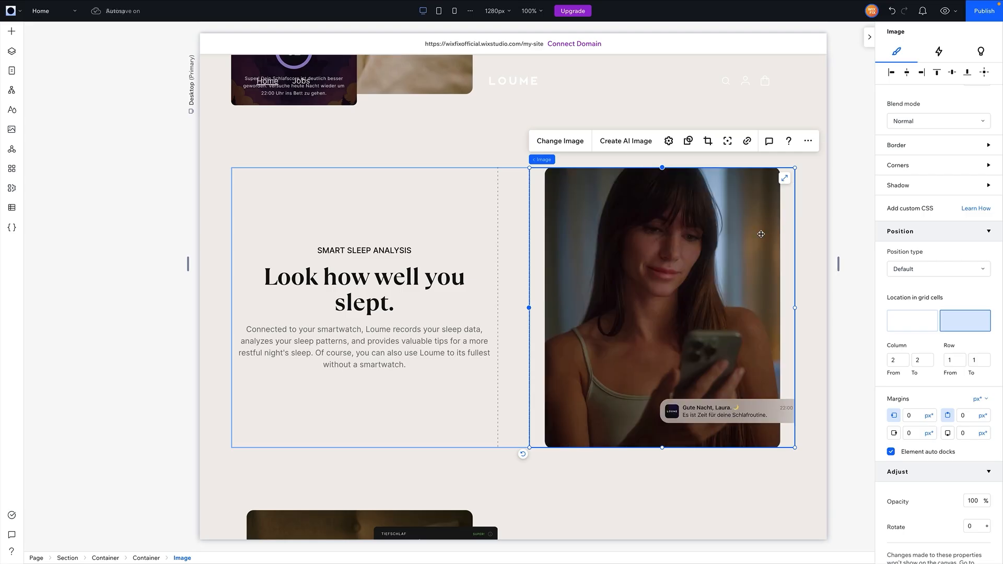
click(821, 254)
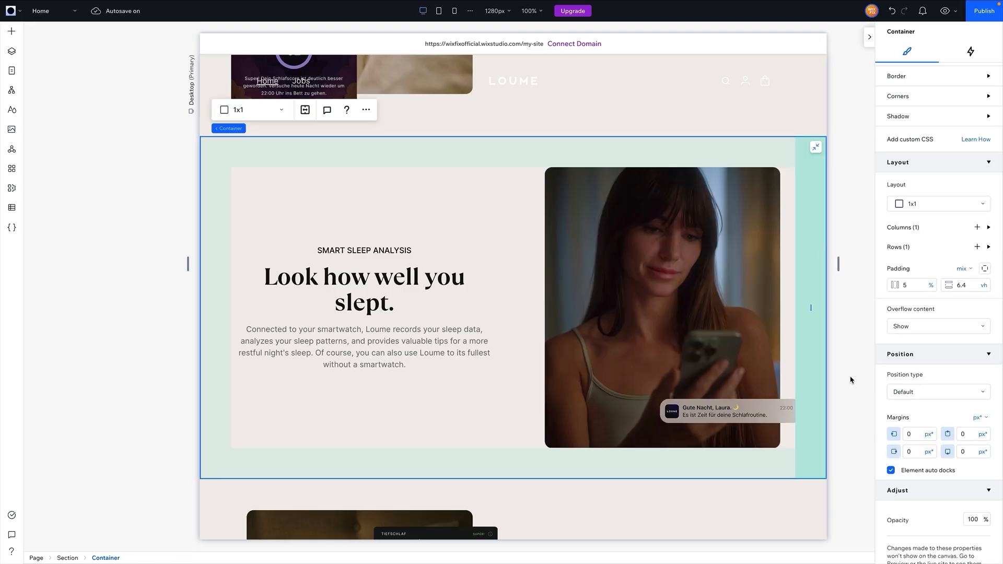
click(707, 342)
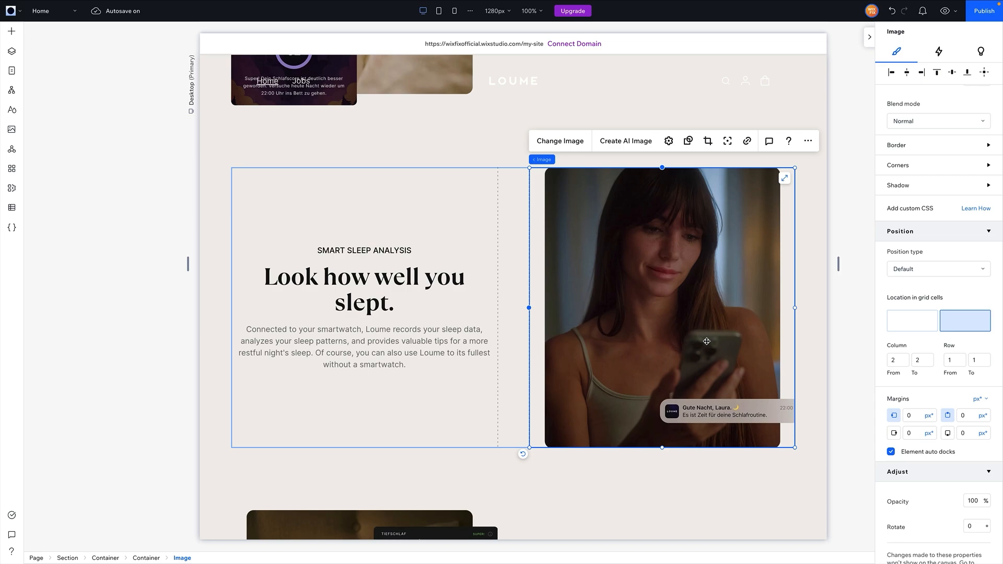
- Reset the sleep habits image to its original proportions and shrink it to the column's width, 544 by 550 px
click(670, 141)
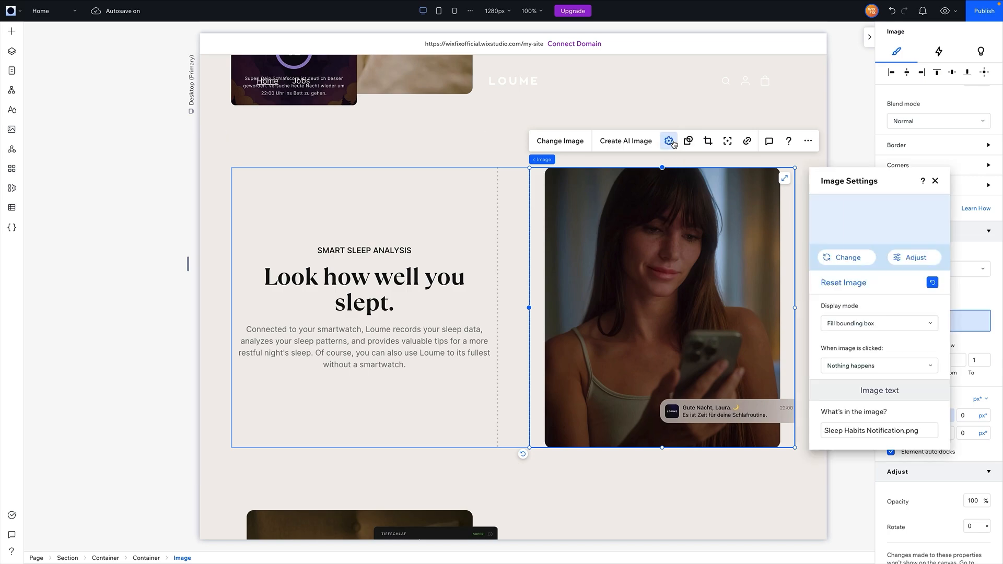
click(932, 283)
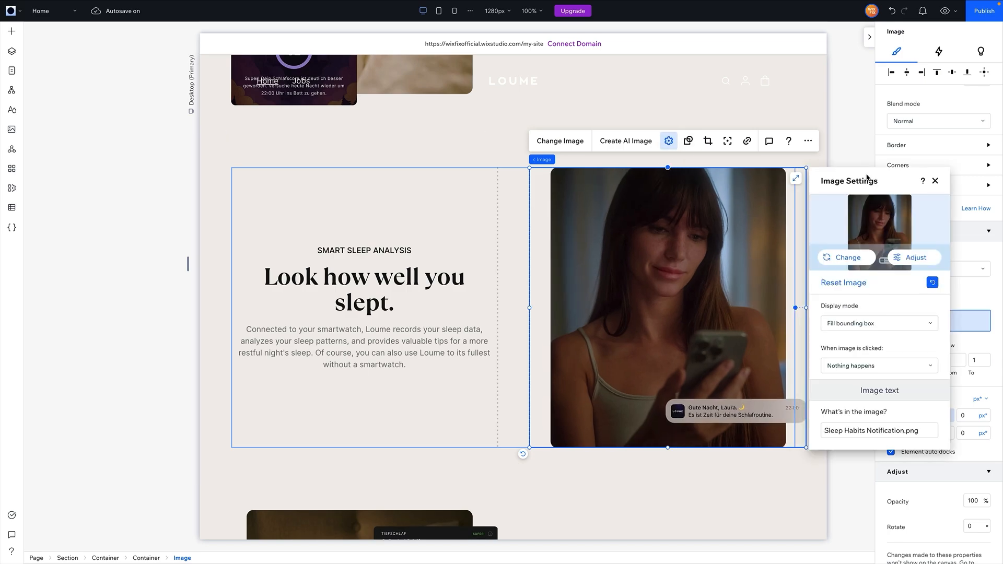
click(863, 142)
click(777, 281)
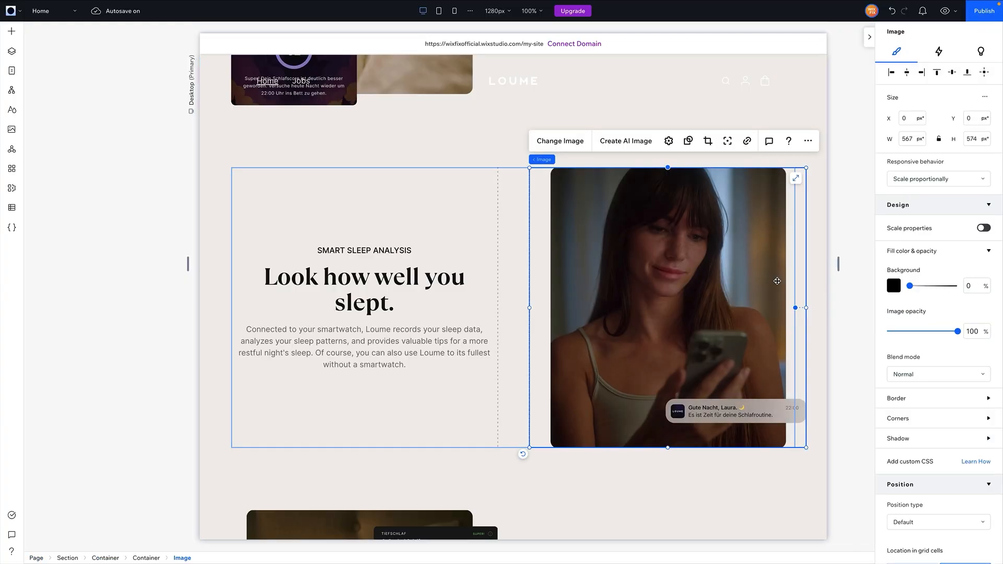
drag(807, 307, 794, 311)
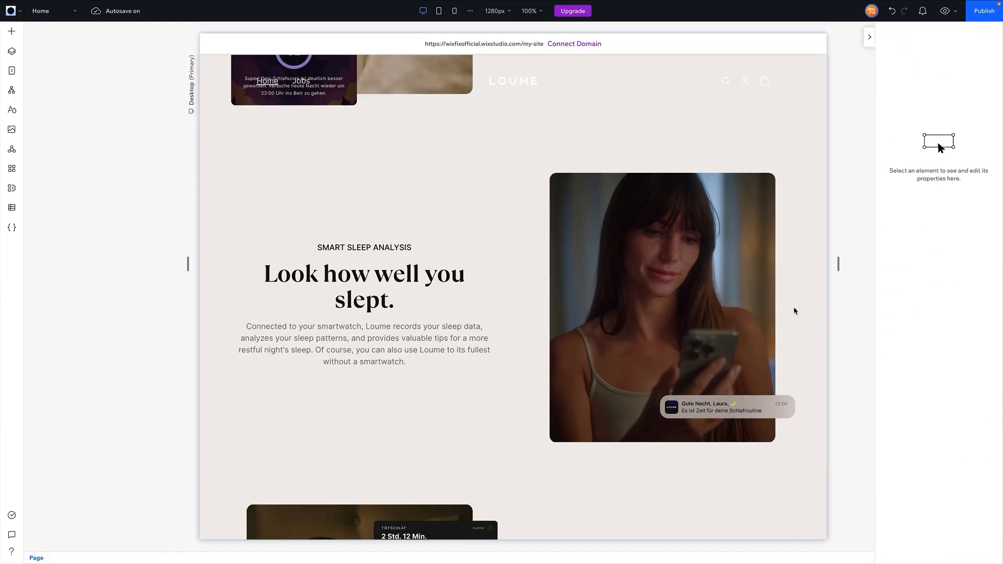
click(567, 231)
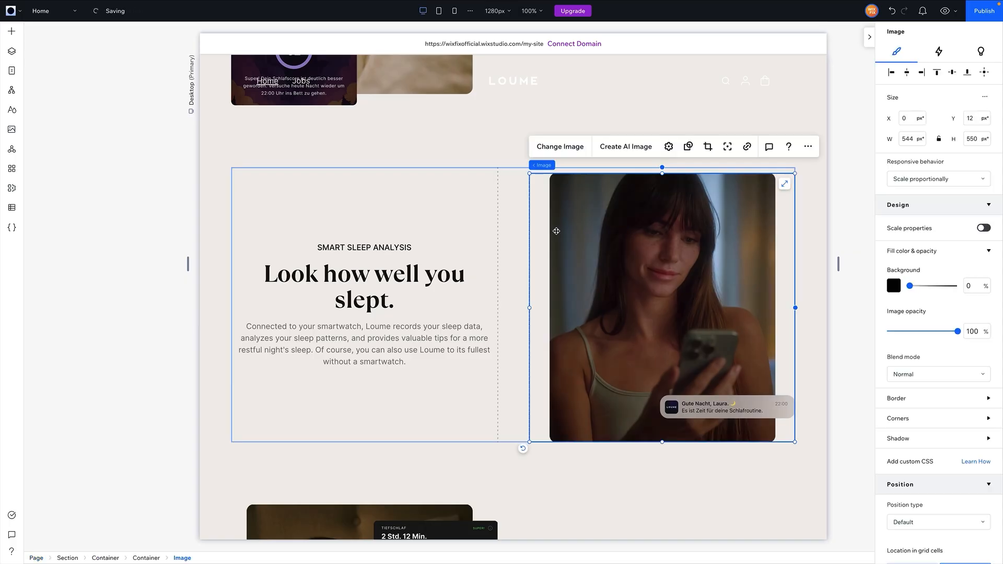
click(840, 231)
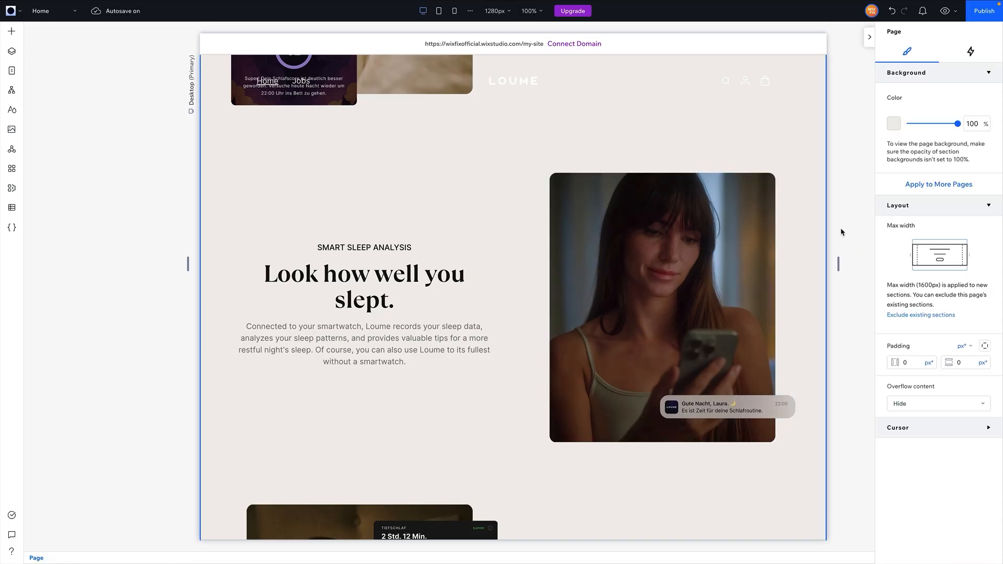
- Rewrite the section's texts with the label "YOUR SLEEP HABITS", the heading "Your new sleep routine, easier than ever." and the gentle-reminders paragraph
click(409, 250)
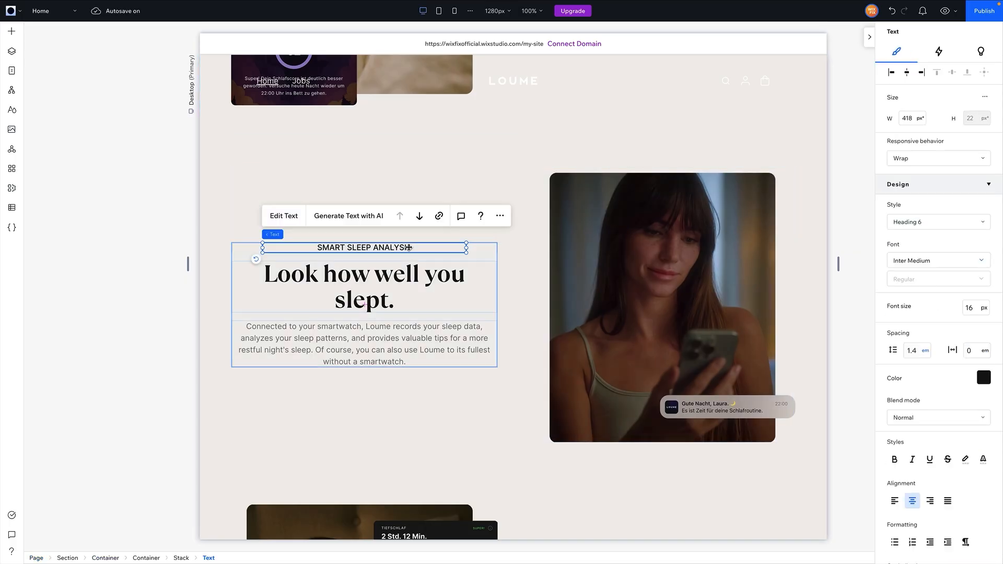
click(409, 249)
scroll(408, 247, down, 1)
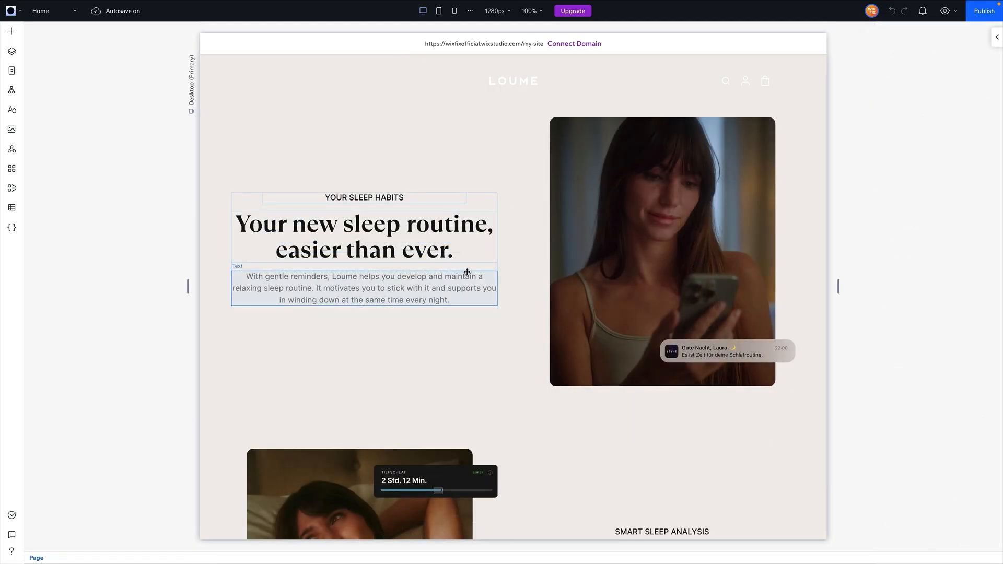
- Add Sleep Habits UI.png from the site files to the sleep habits section
click(466, 268)
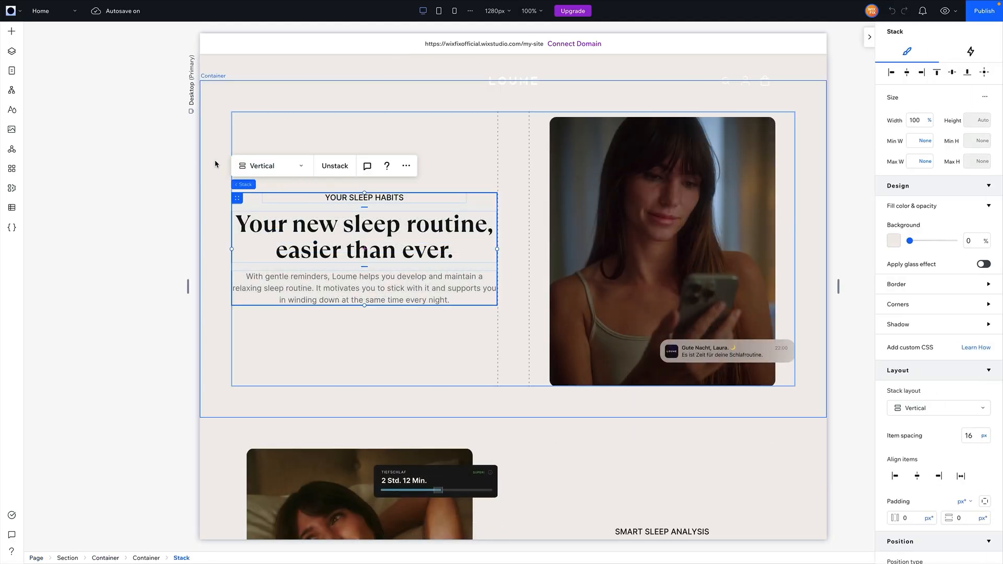
click(12, 136)
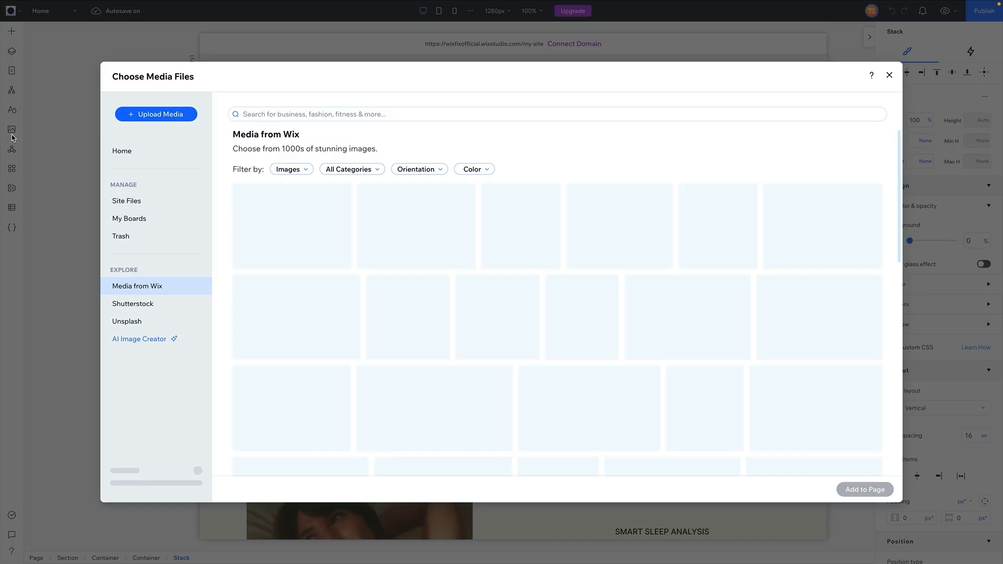
click(179, 202)
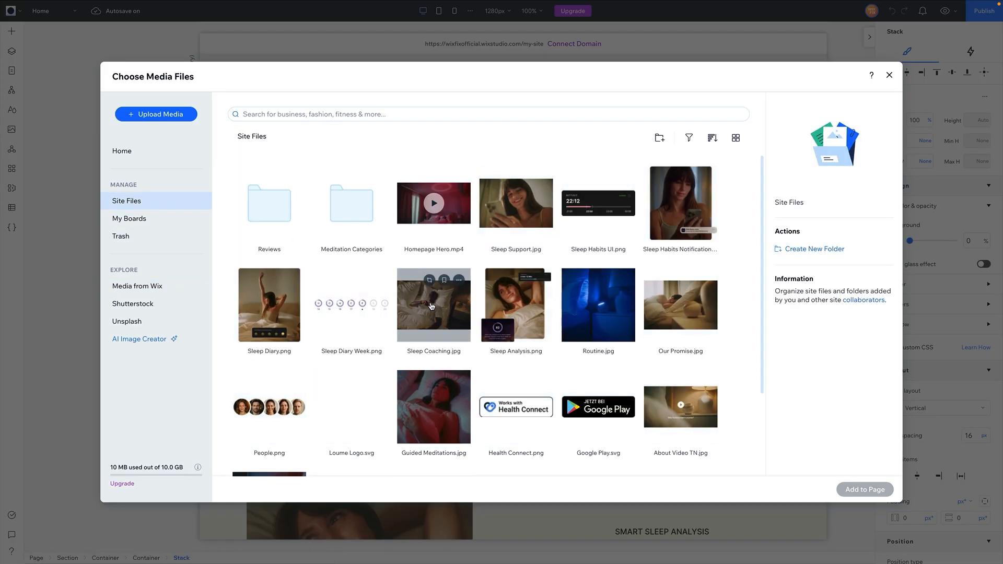
double_click(598, 203)
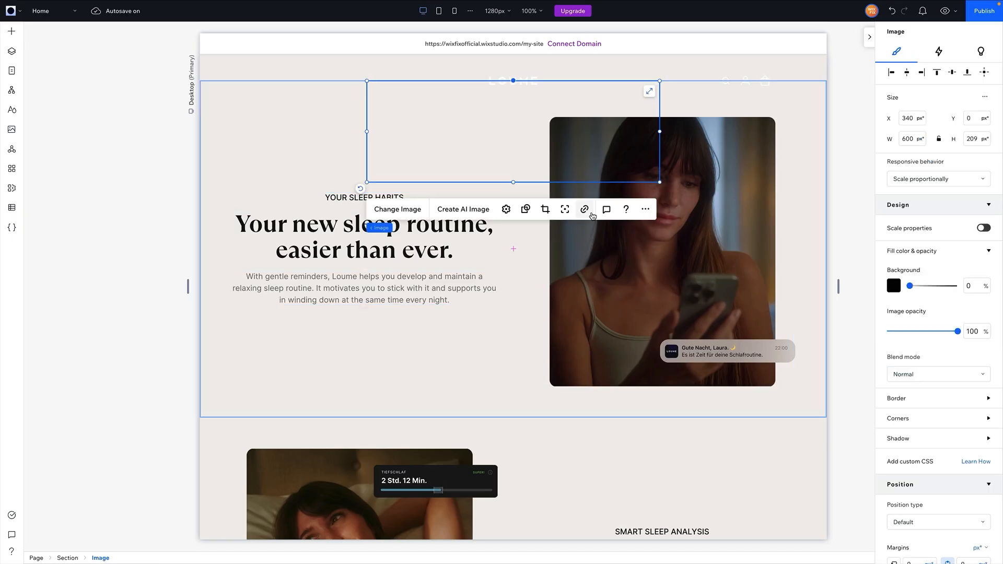
- Shrink the bedtime UI image to about 312 by 109 px and place it in the text stack below the paragraph
drag(588, 127, 496, 335)
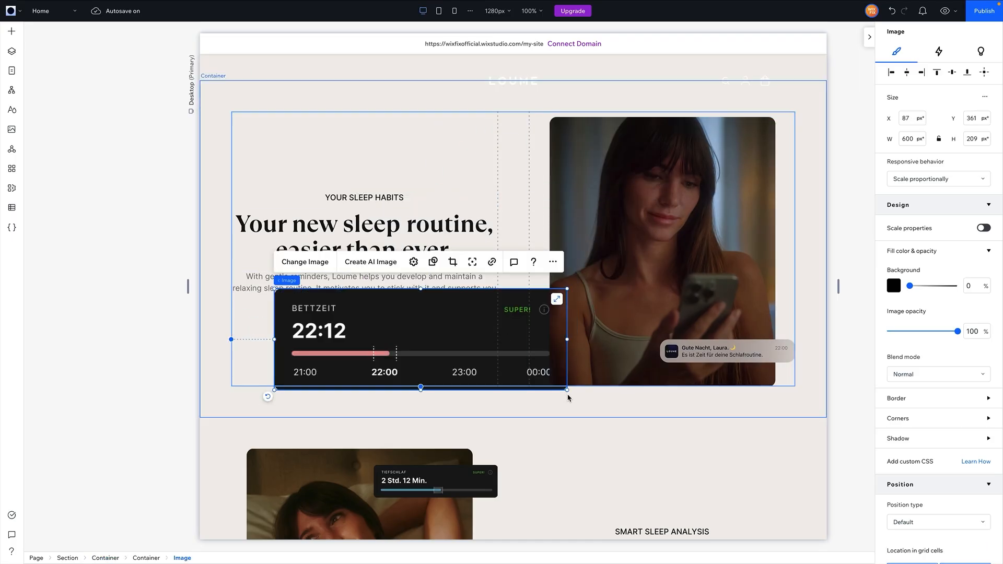
drag(566, 390, 426, 341)
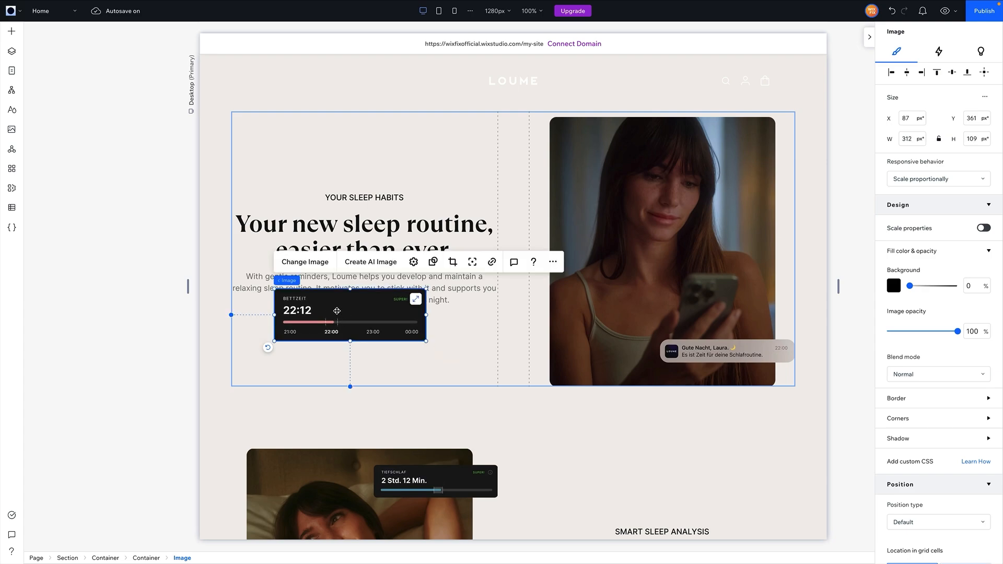
mouse_move(337, 311)
mouse_down()
mouse_move(359, 328)
mouse_move(349, 302)
mouse_up()
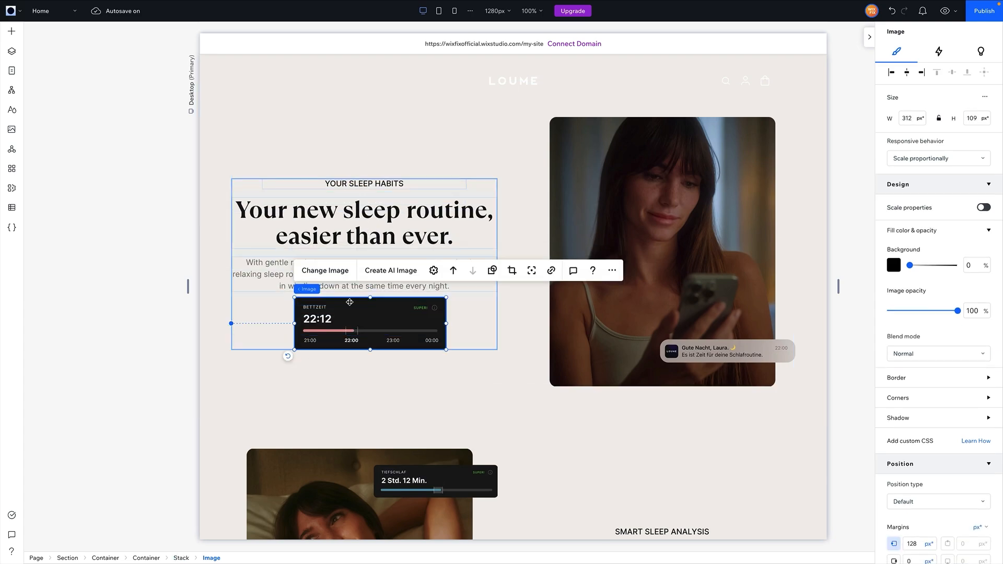
- Set the sleep habits text stack's item spacing to 16 px and center its items horizontally
click(474, 323)
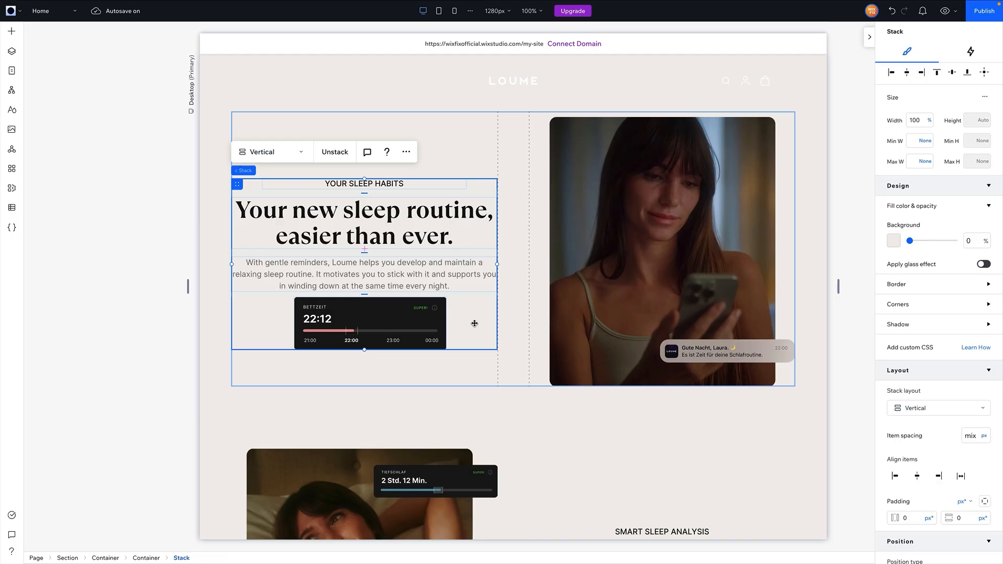
text(16)
key(Return)
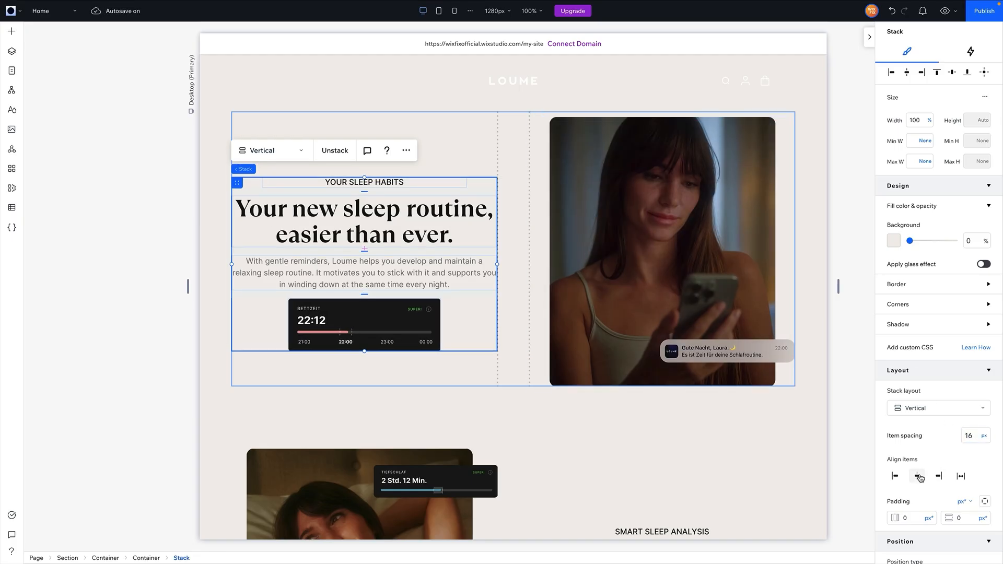
click(518, 341)
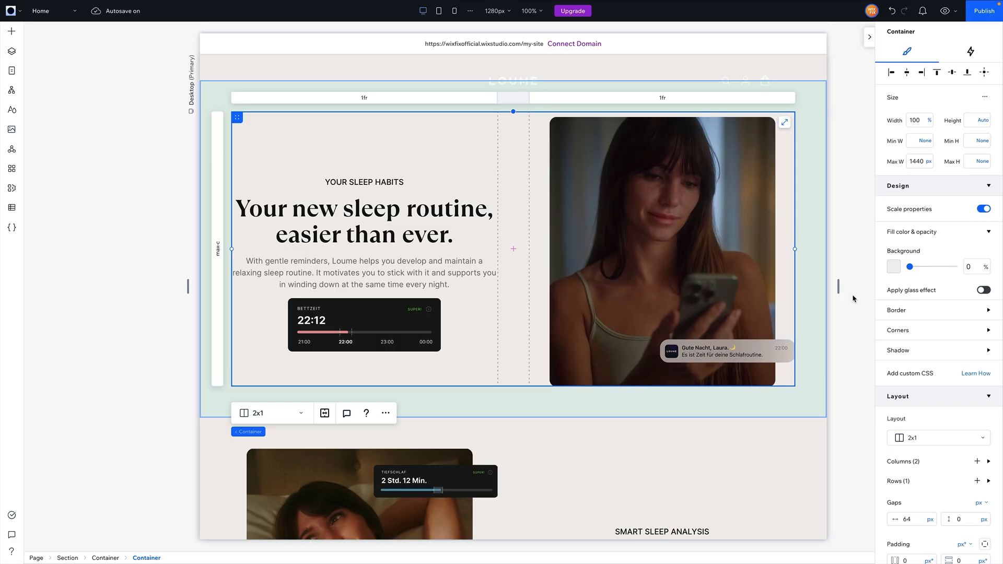
click(847, 252)
- Replace the image in the sleep diary section with Sleep Diary.png from the site files
scroll(847, 252, down, 5)
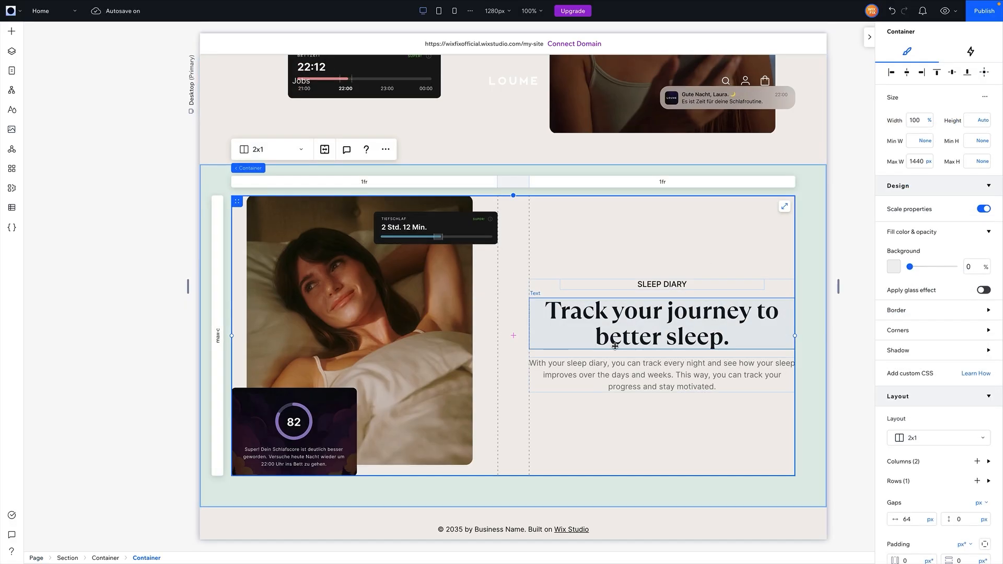
click(364, 333)
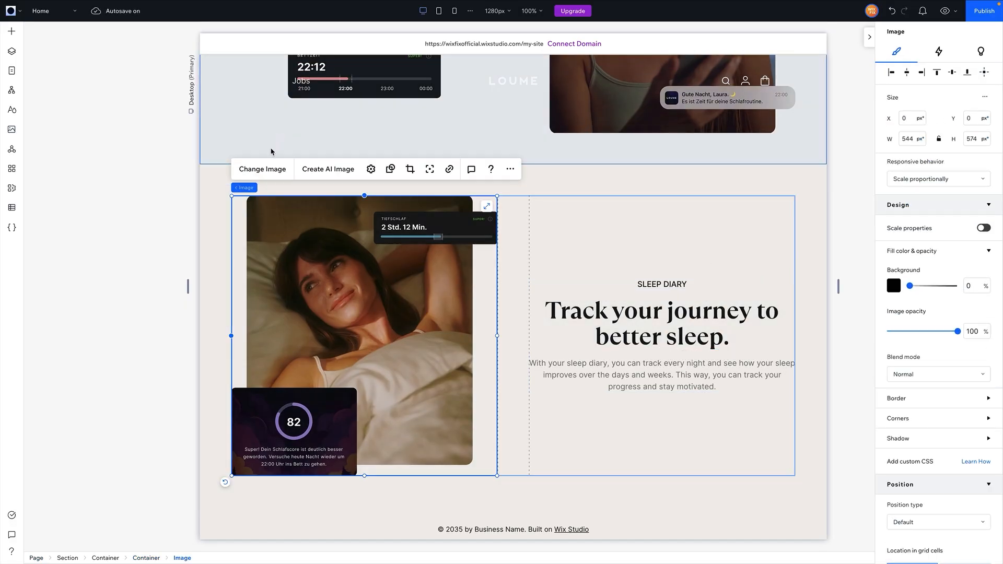
click(268, 170)
double_click(239, 327)
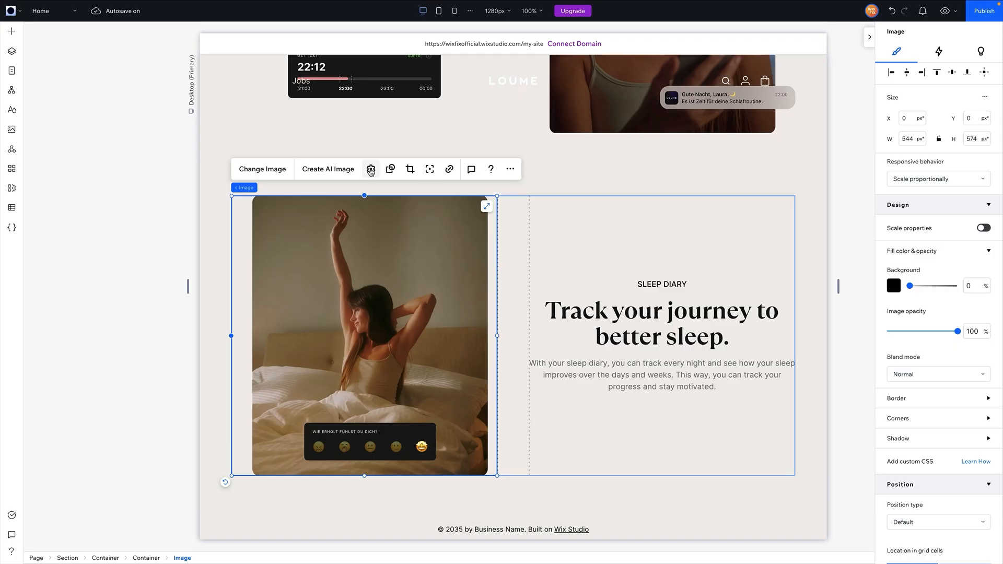
- Reset the sleep diary image to its original proportions and fit it to the first column's width
click(370, 169)
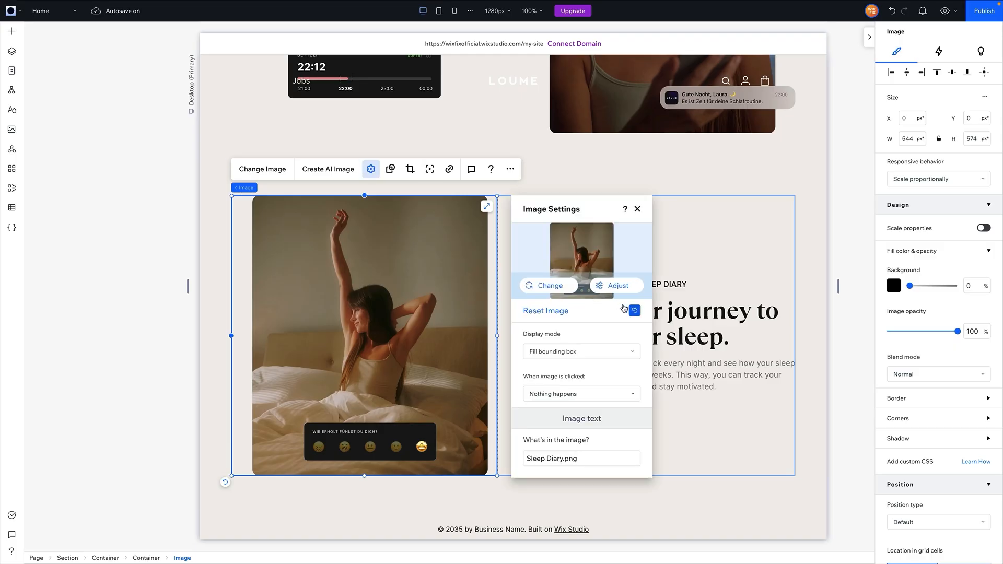
mouse_move(497, 336)
mouse_down()
mouse_move(506, 336)
mouse_move(496, 336)
mouse_up()
key(Escape)
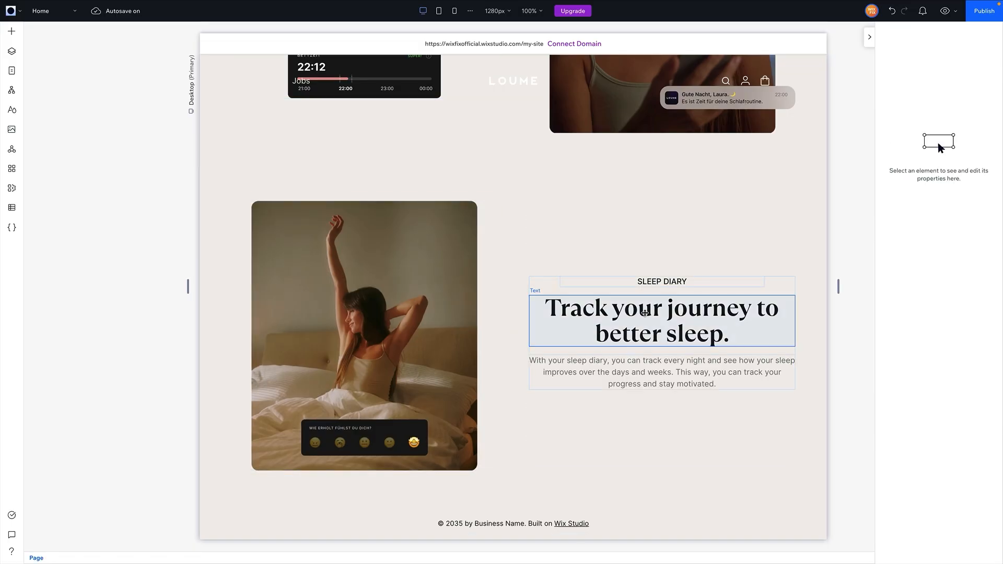
- Insert Sleep Diary Week.png from the site files, shrink it to about 347 by 52 px and place it between the sleep diary heading and paragraph
click(11, 129)
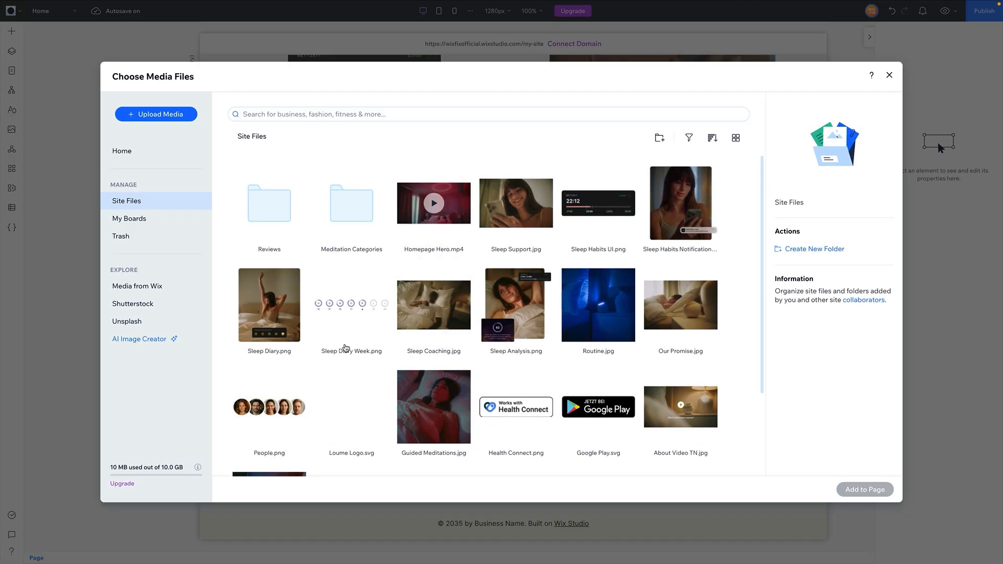
double_click(331, 321)
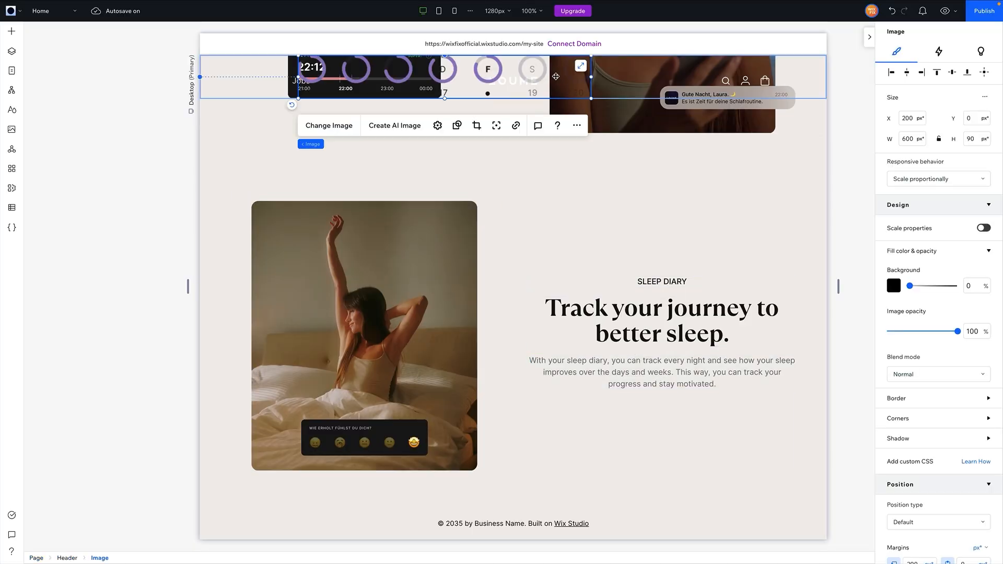
drag(491, 70, 680, 409)
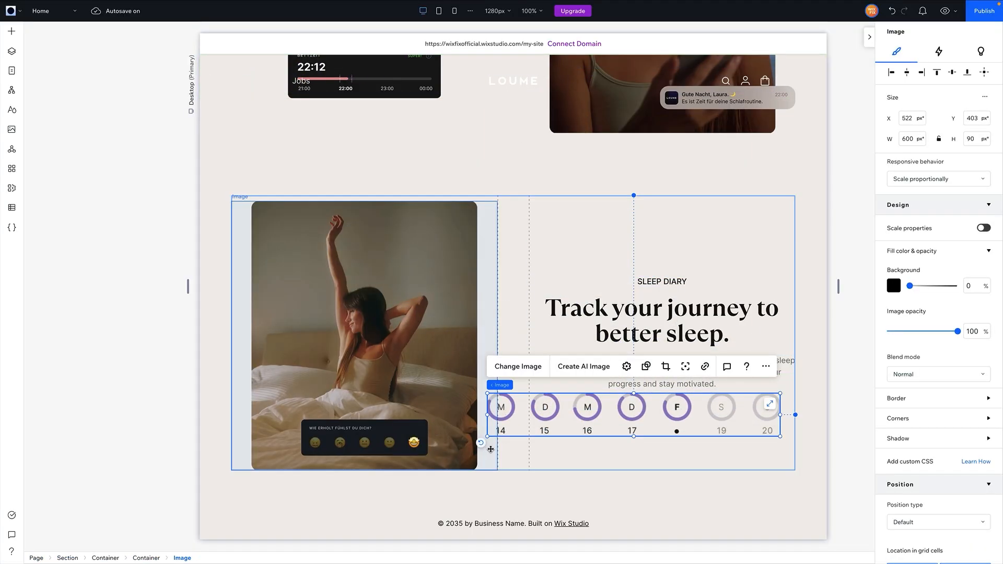
drag(487, 437, 616, 358)
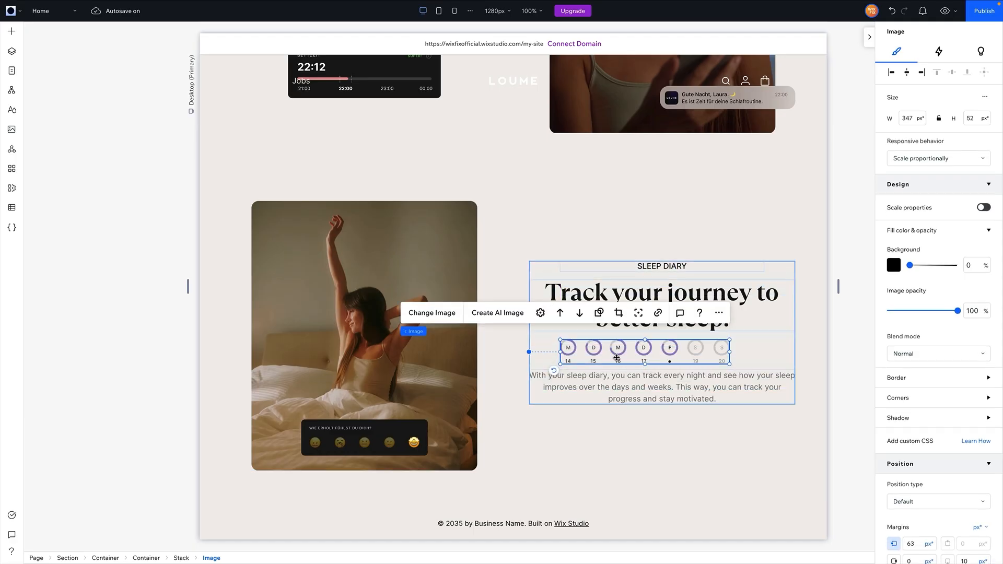
- Set the sleep diary text stack's item spacing to 16 px and center its items horizontally
click(760, 347)
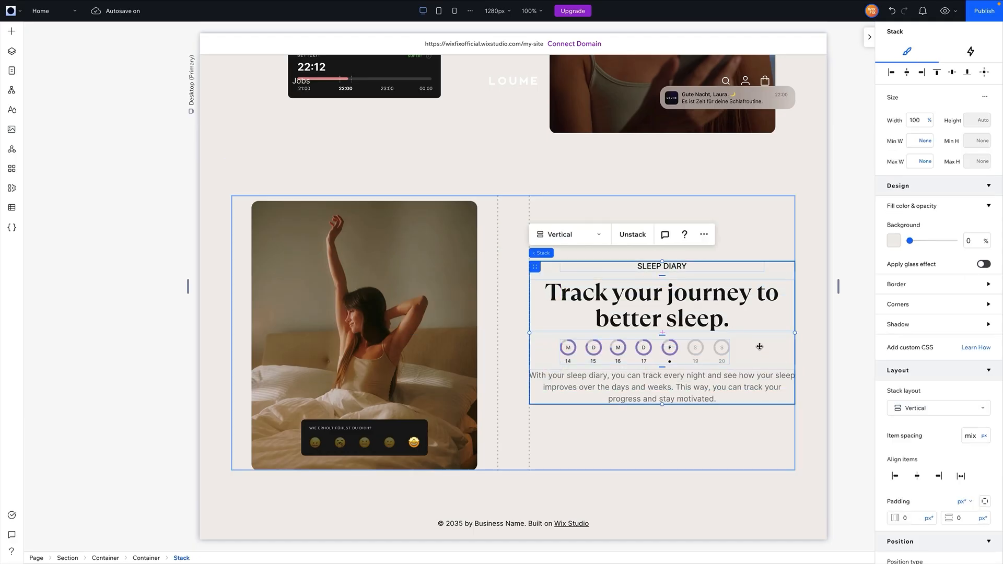
click(966, 435)
text(16)
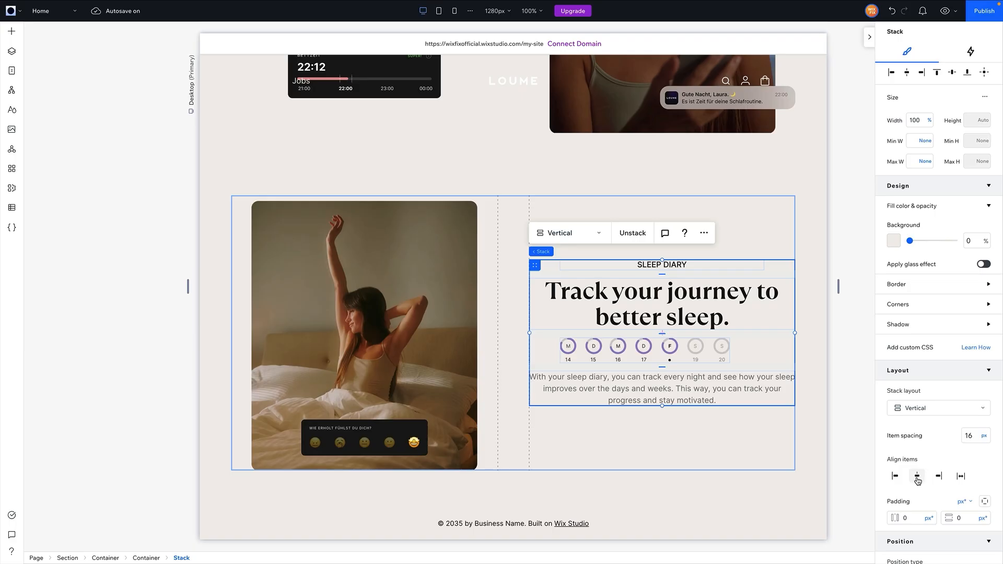
click(918, 477)
click(726, 451)
click(851, 410)
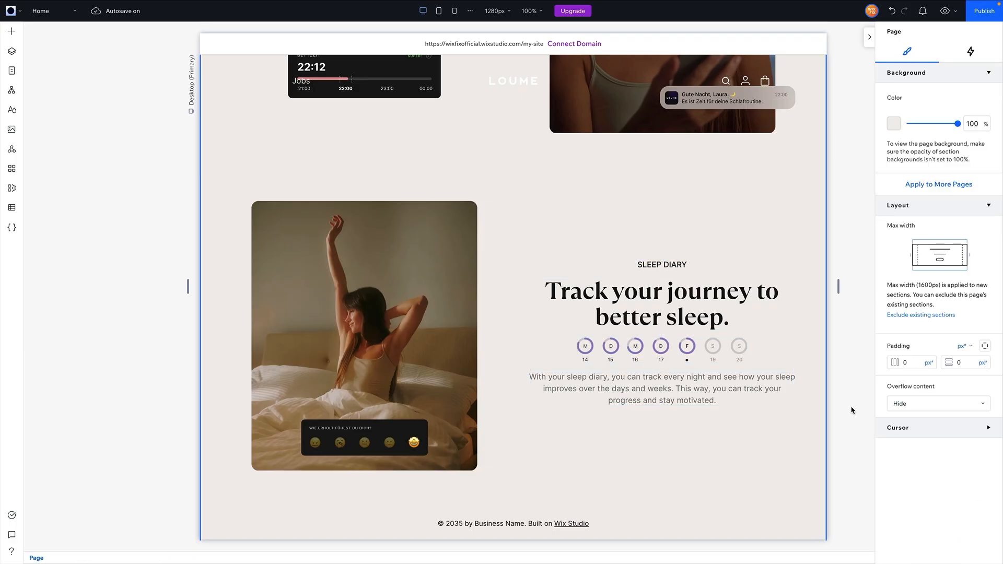
- Add a blank section between the sleep diary section and the footer
scroll(851, 410, down, 1)
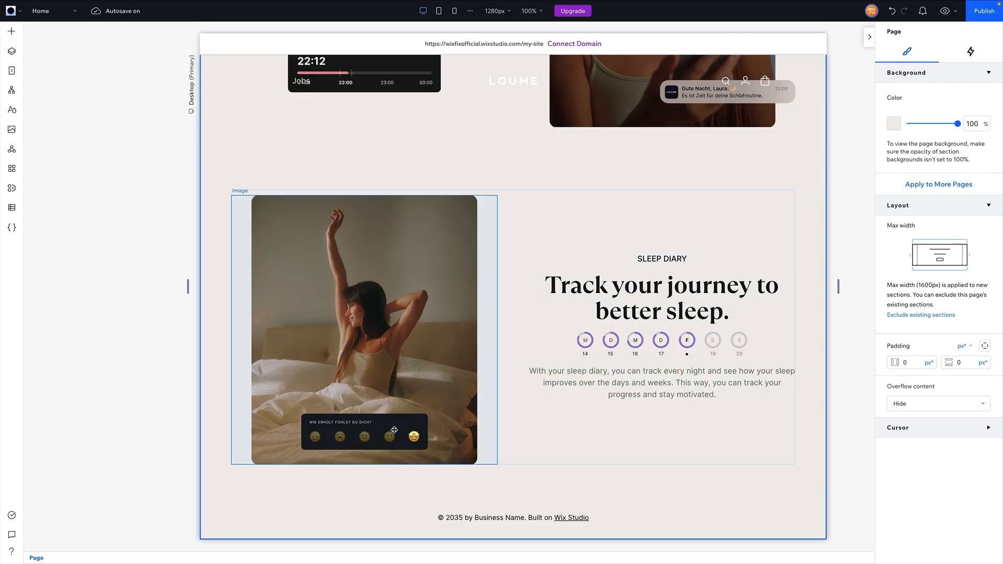
click(12, 31)
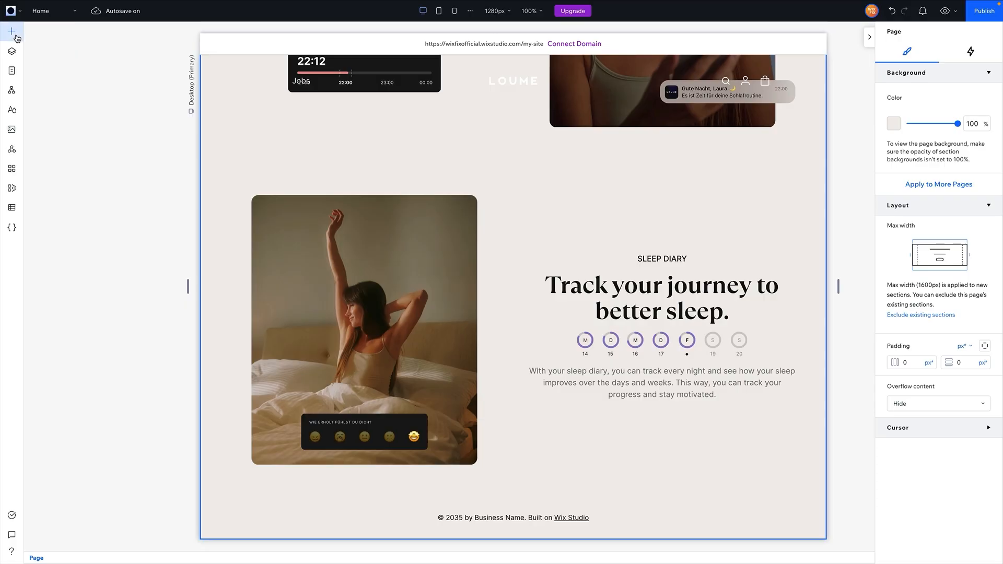
click(47, 76)
drag(188, 114, 573, 497)
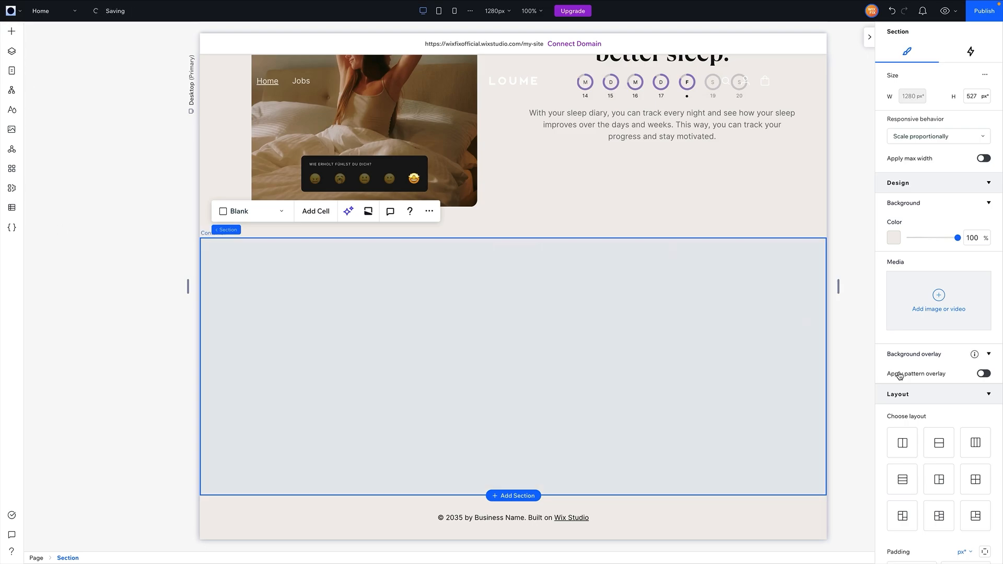
- Set Our Promise.jpg from the site files as the new section's background image
click(938, 303)
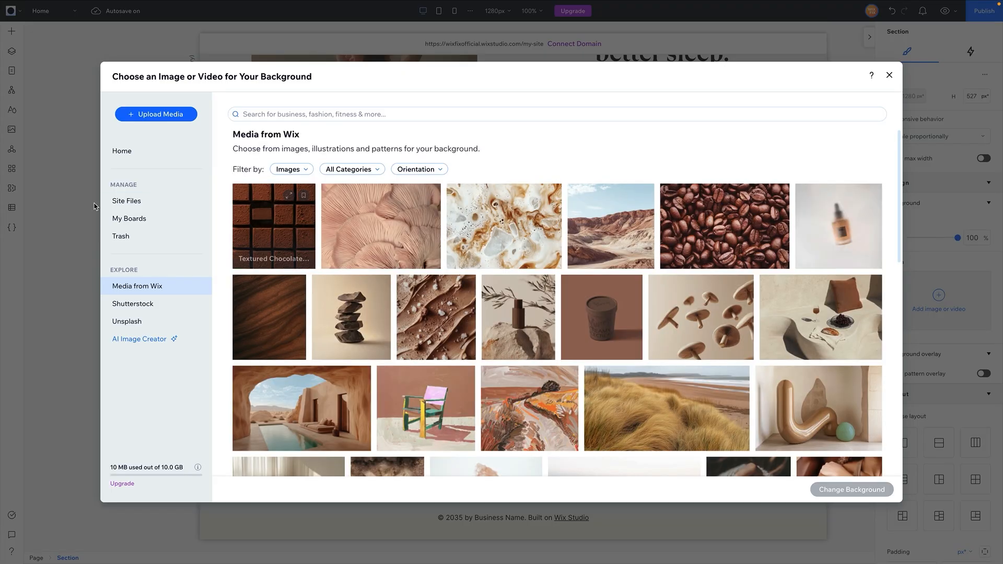
click(126, 201)
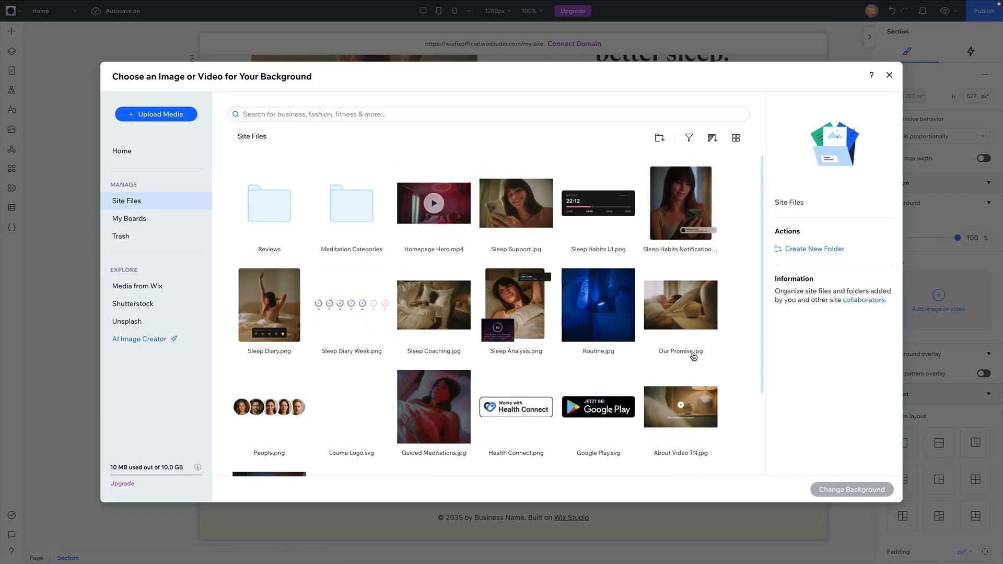
double_click(677, 318)
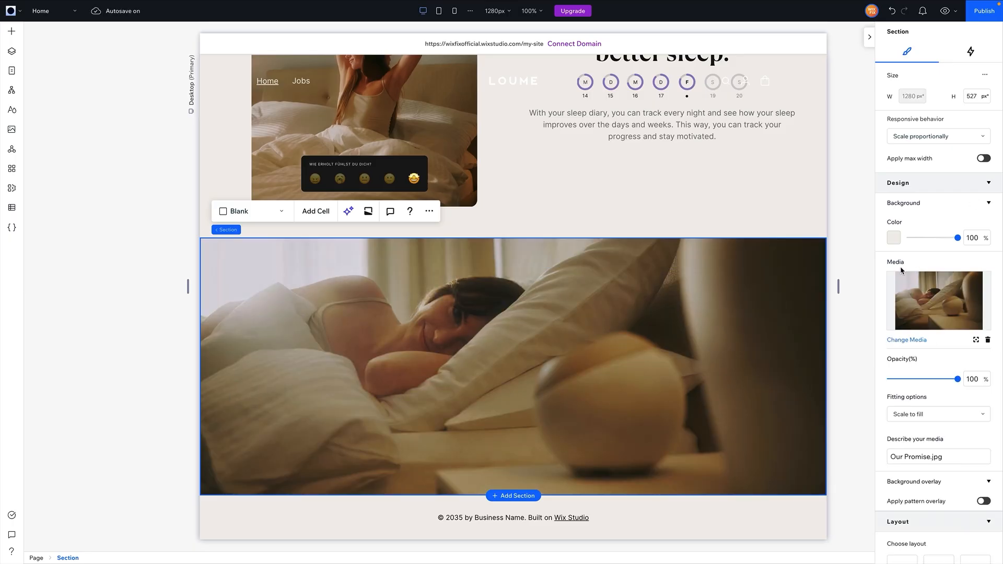
- Set the new section's background color to the theme color #121212 and its background image opacity to 76%
click(893, 240)
click(977, 328)
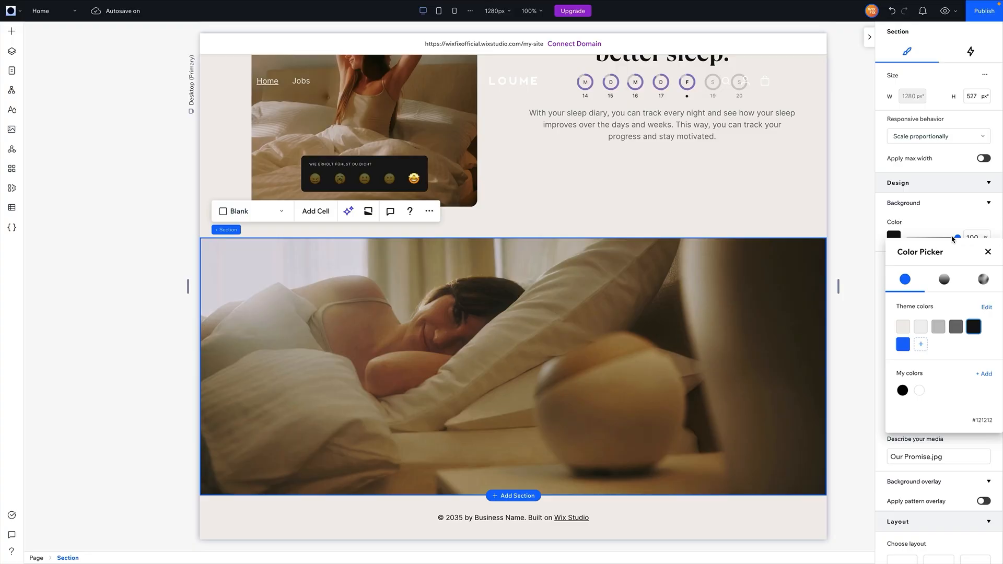
click(956, 220)
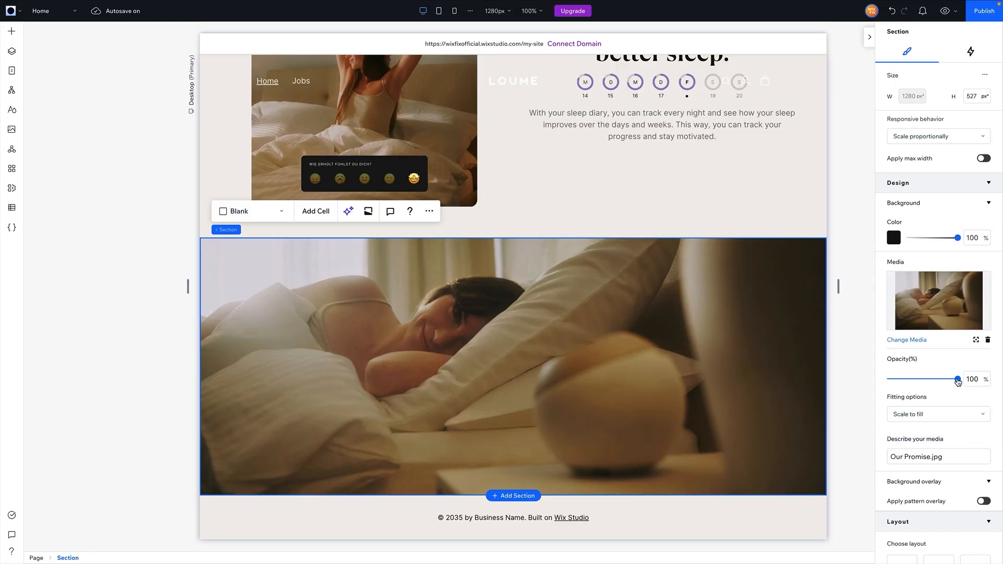
drag(957, 380, 942, 379)
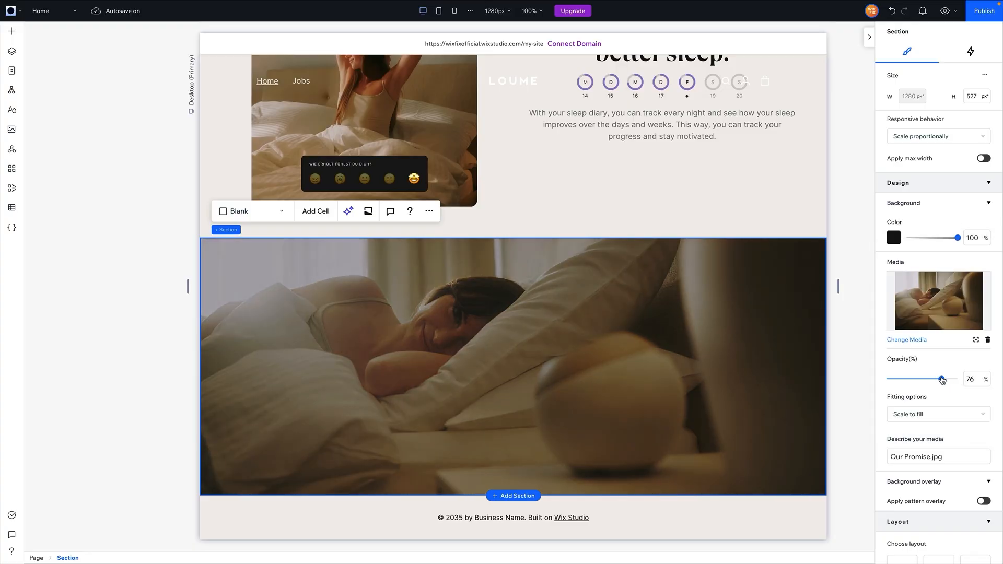
- Copy the SLEEP DIARY label into the new section's container and recolor it with the first, light beige theme color
scroll(580, 367, up, 10)
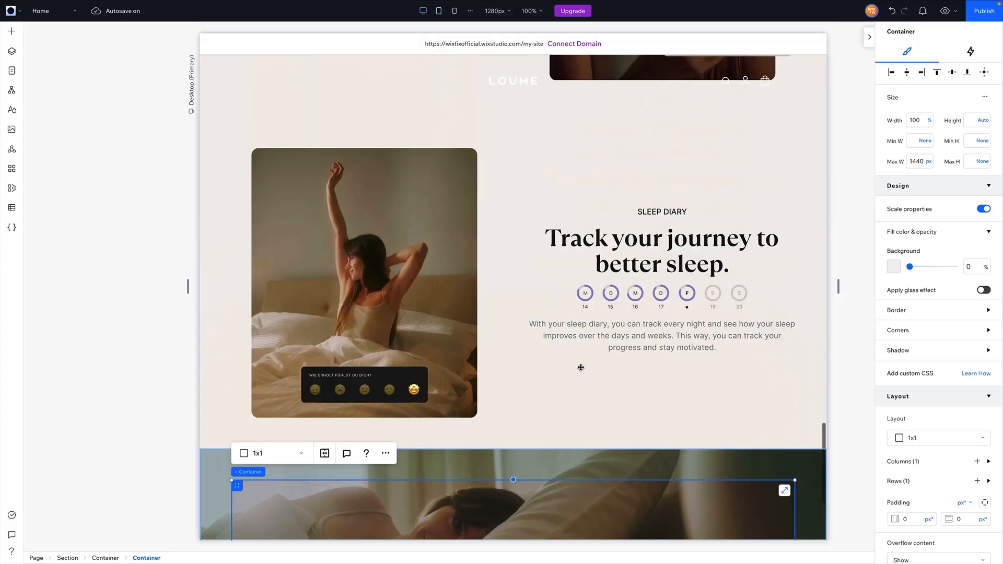
scroll(580, 360, down, 10)
scroll(580, 340, up, 5)
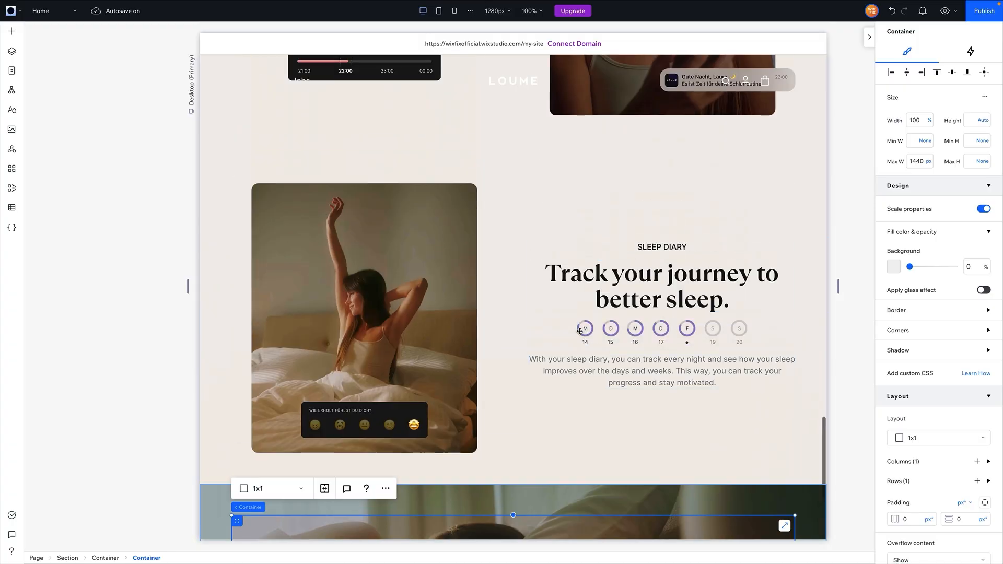
click(659, 246)
key(ctrl+c)
scroll(659, 246, down, 4)
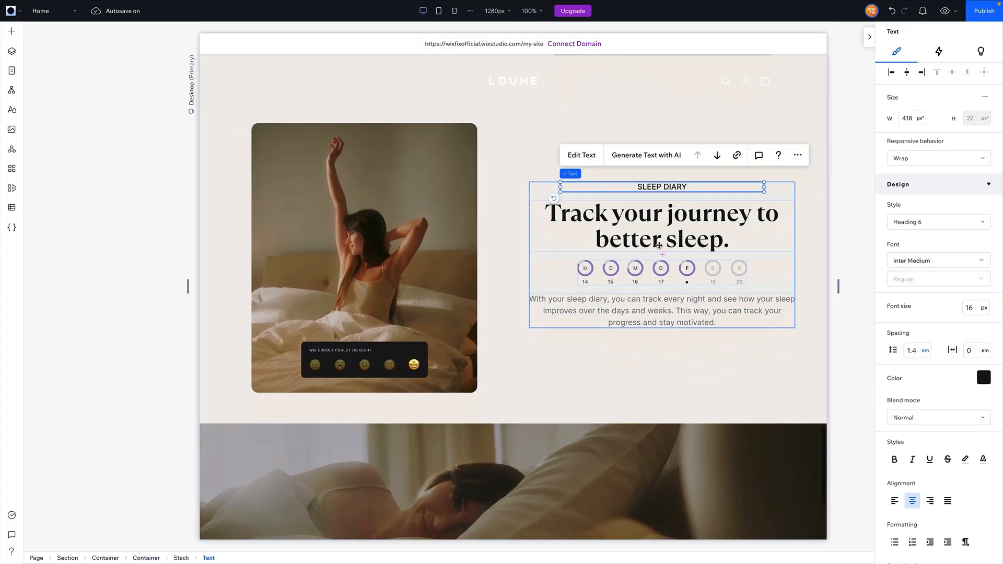
click(505, 374)
key(ctrl+v)
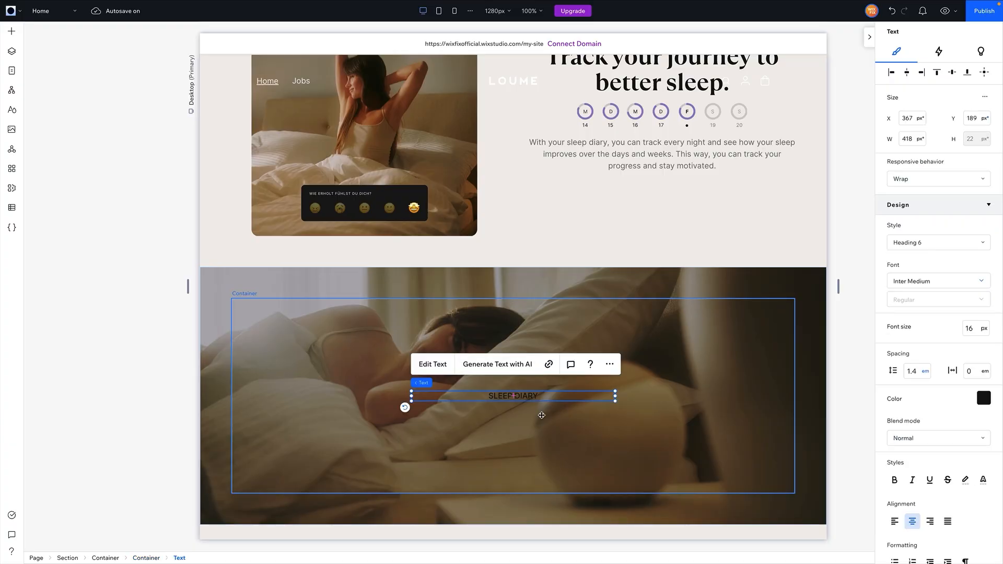
click(980, 397)
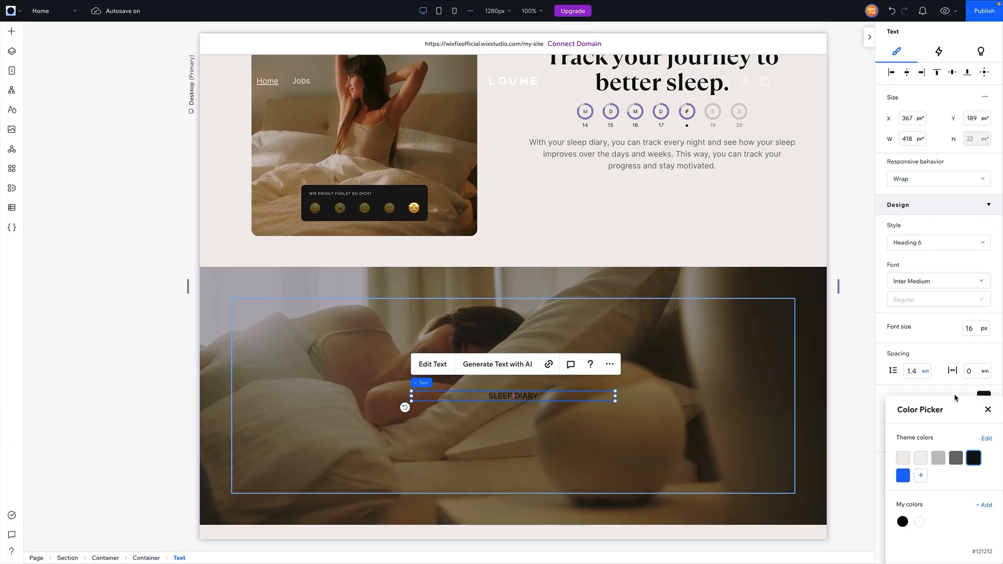
click(902, 457)
click(556, 405)
- Change the copied label's text to OUR PROMISE and align it to the top of its container
double_click(531, 396)
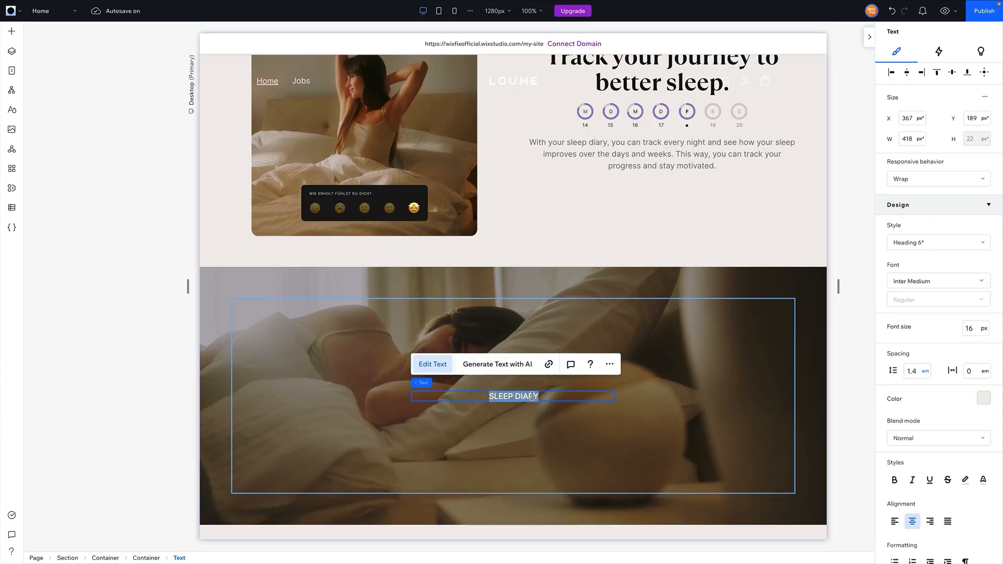
text(OUR PRO)
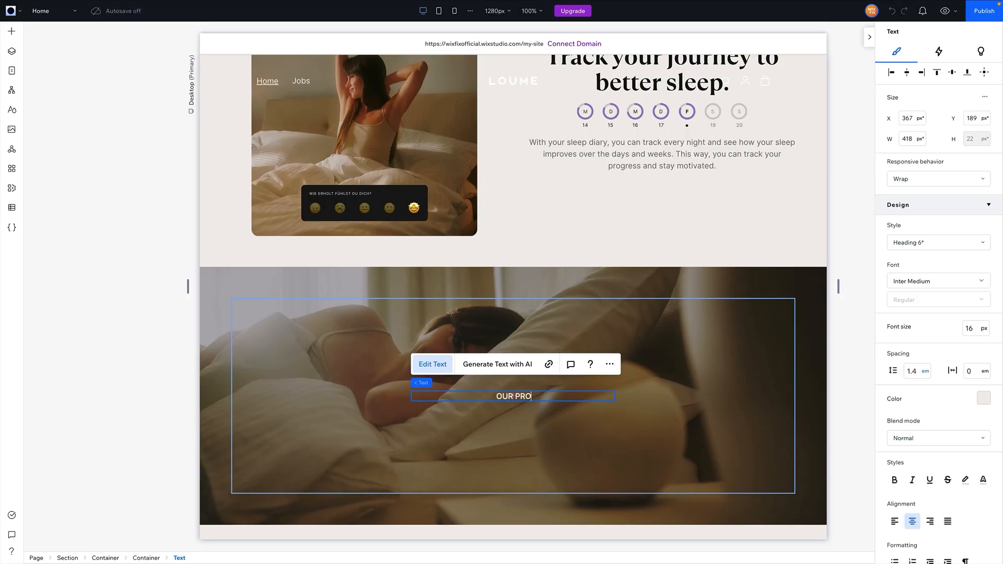
text(MISE)
key(Escape)
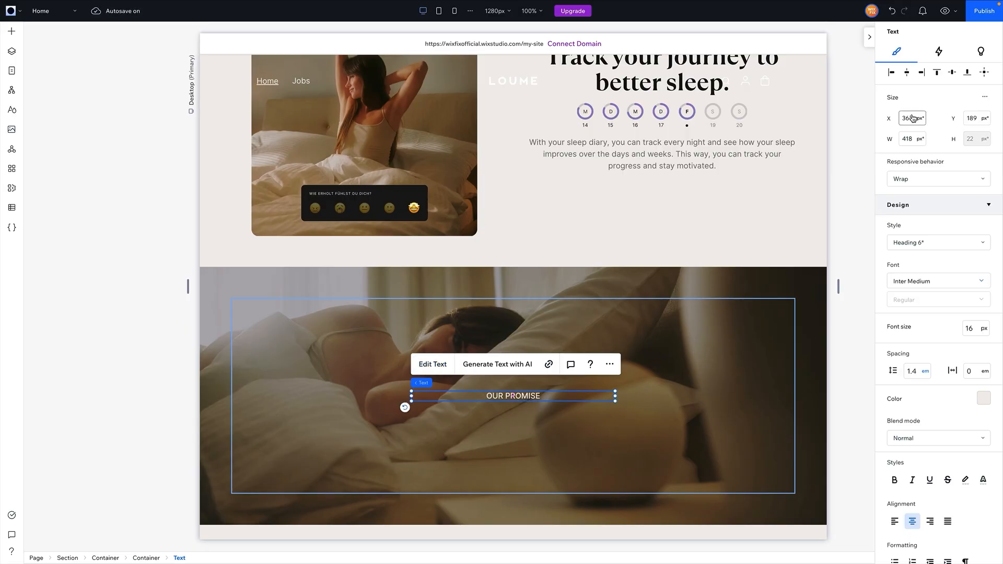
click(935, 73)
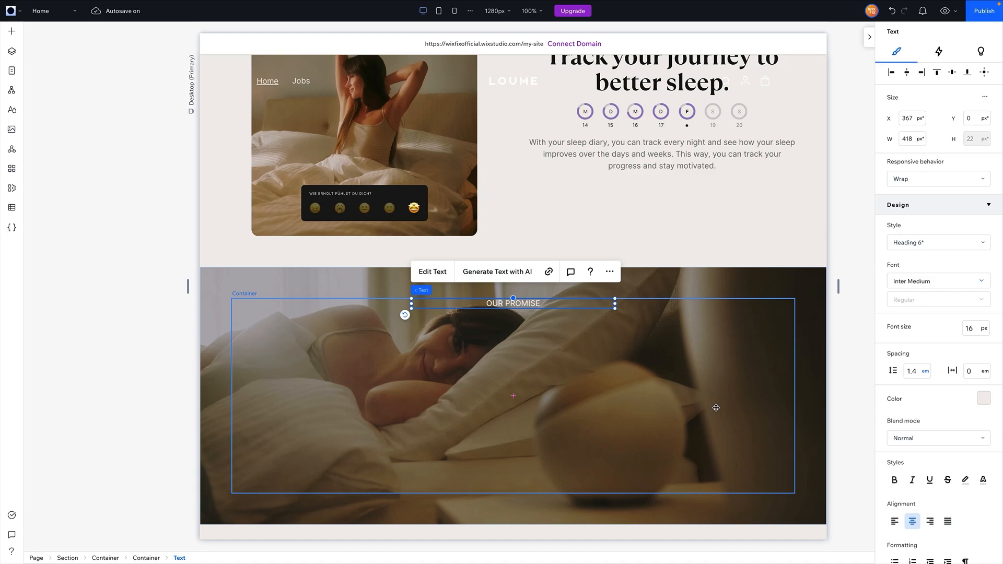
- Duplicate the OUR PROMISE label, place the copy centered below the original and set the copy's font size to 24 px
scroll(716, 407, up, 9)
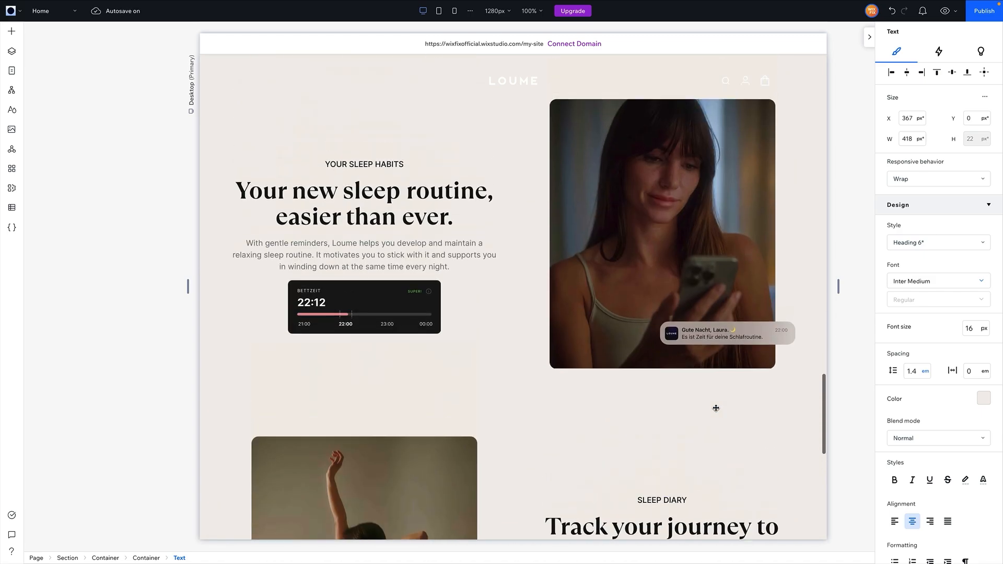
scroll(715, 408, down, 9)
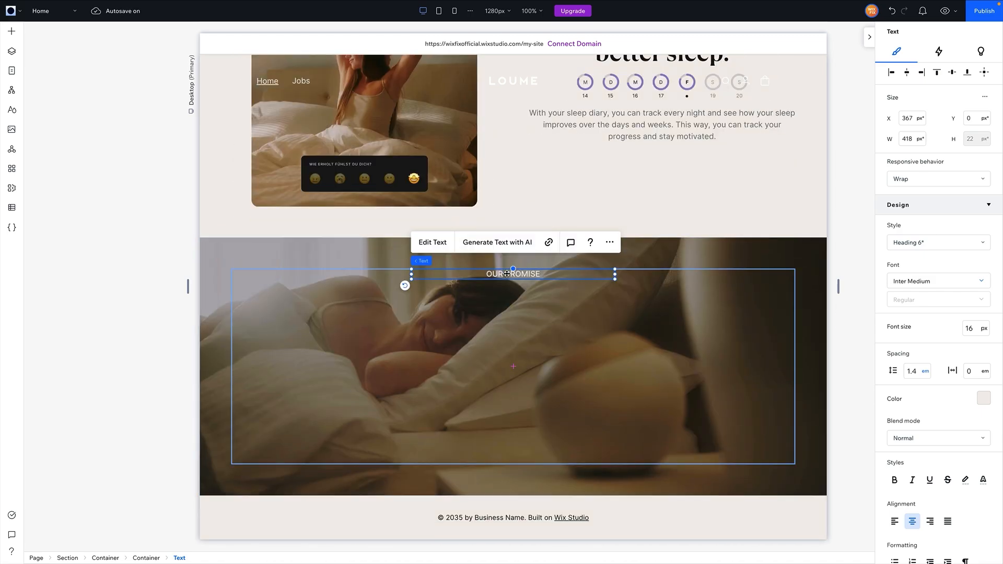
key(ctrl+d)
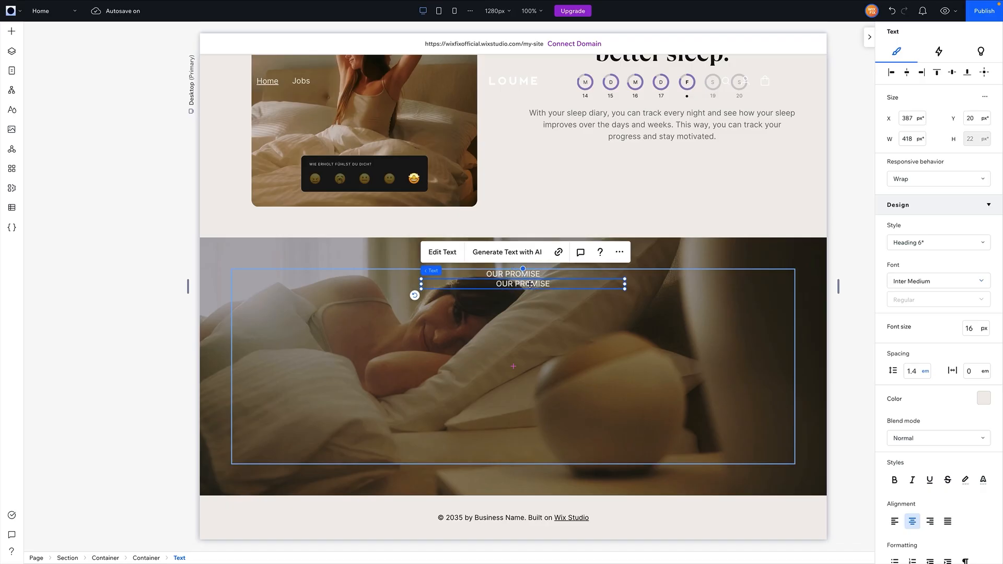
drag(530, 284, 521, 325)
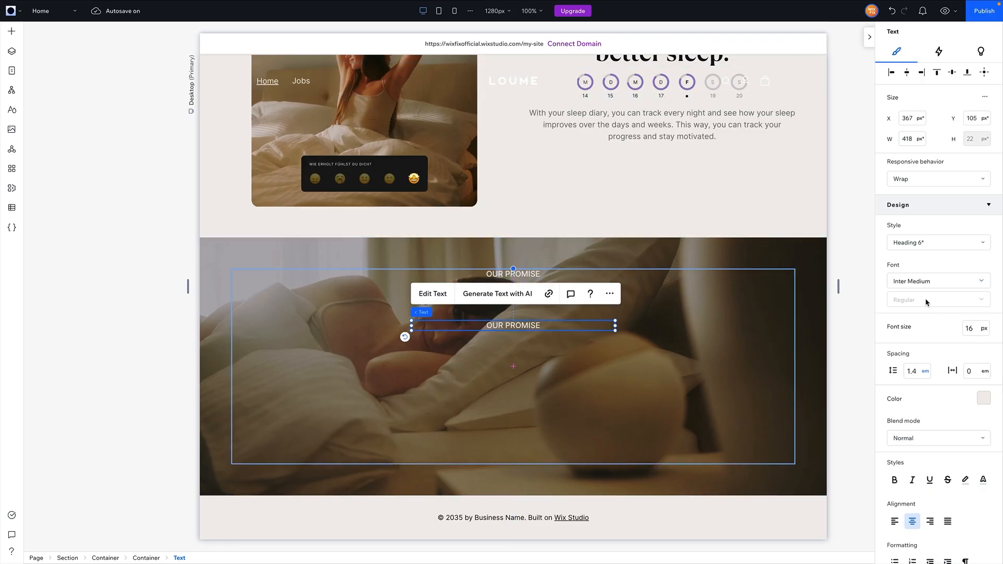
click(970, 328)
text(24)
key(Return)
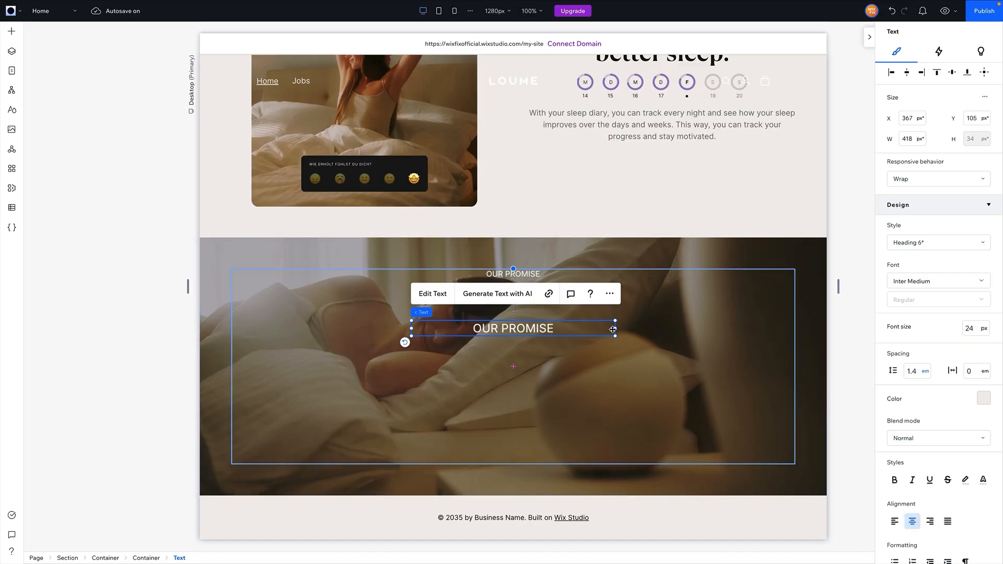
- Widen the duplicated text to about 1028 px and replace its wording with "Feel the effect in 30 days or get your money back."
drag(615, 328, 766, 336)
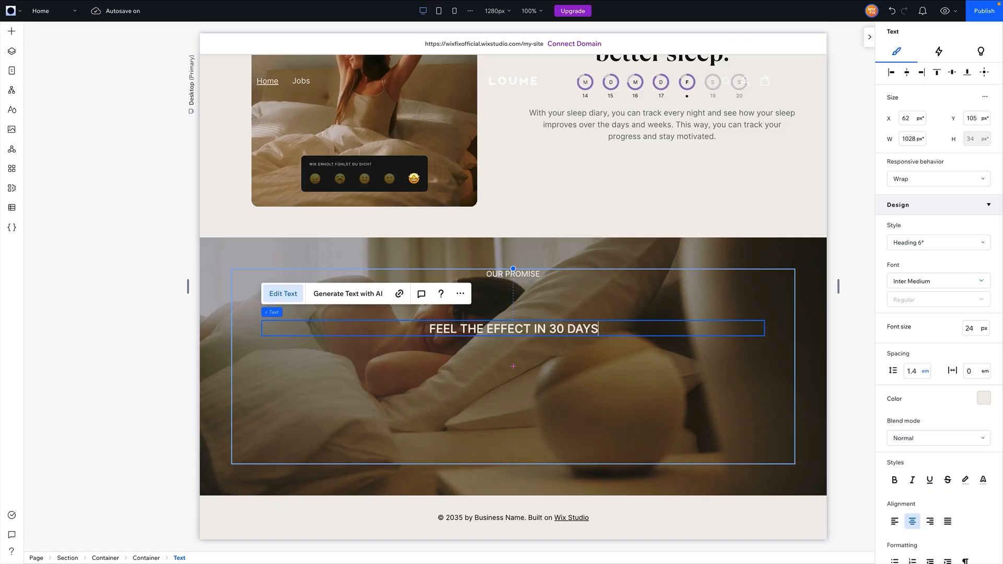
text(.)
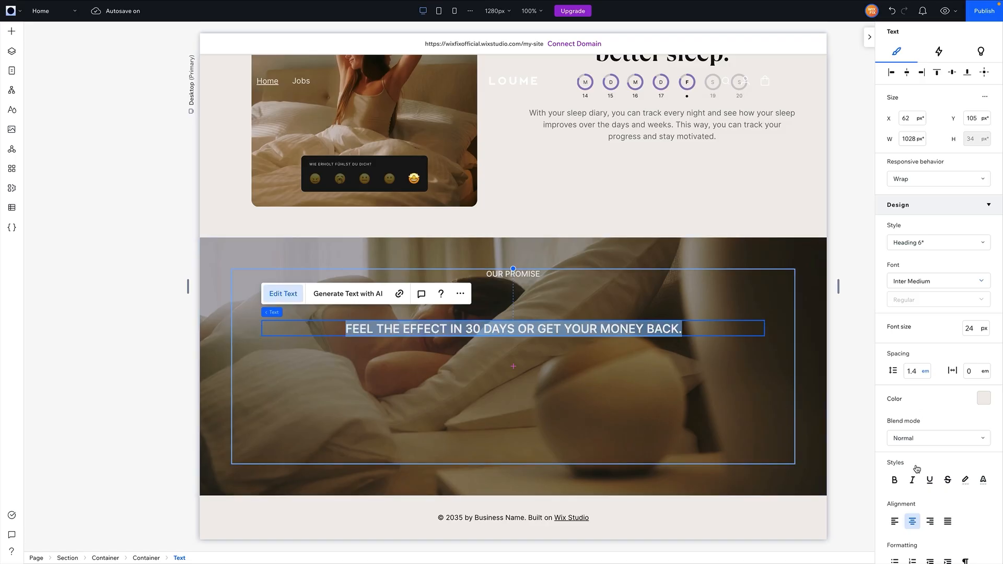
- Remove the all-caps formatting from the money-back line and move it up to about Y 51 px, just below OUR PROMISE
scroll(910, 484, down, 1)
scroll(910, 483, down, 3)
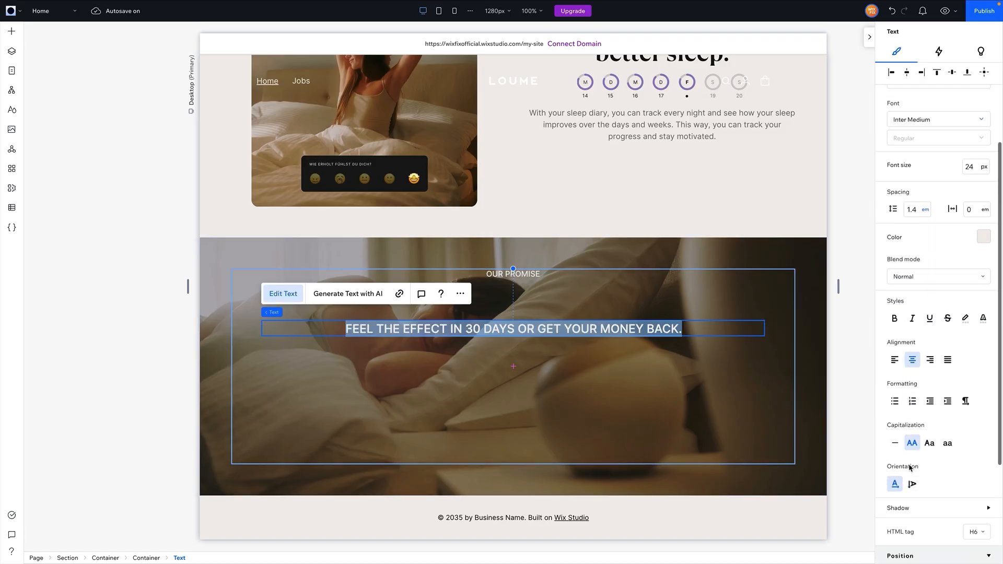
click(895, 443)
click(614, 391)
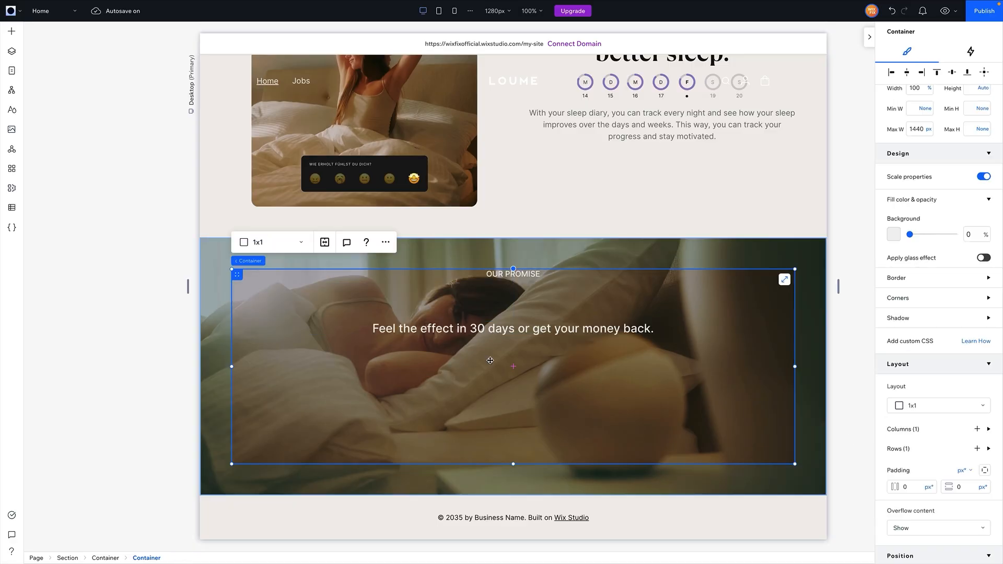
click(490, 328)
drag(490, 328, 489, 302)
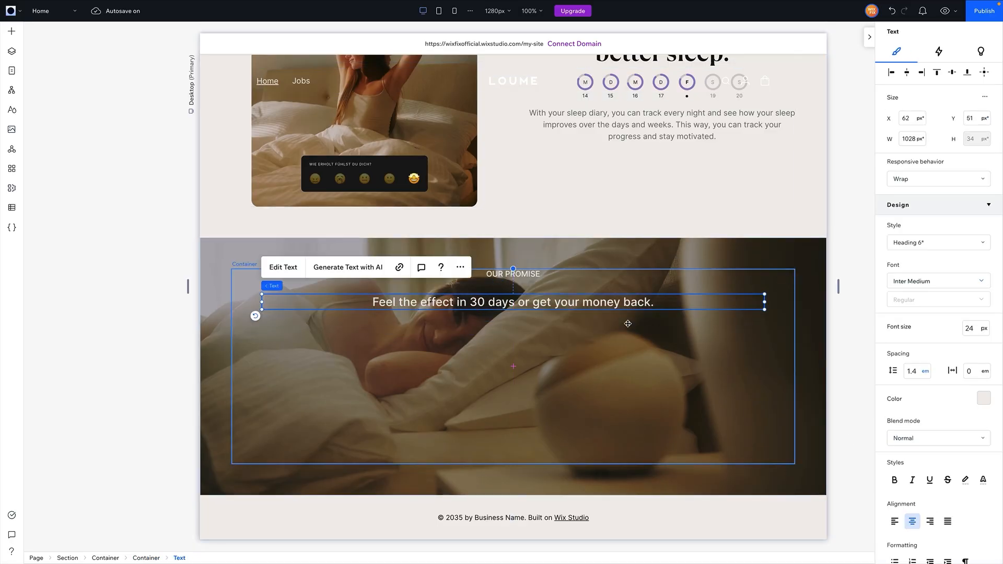
- Copy the hero section's DISCOVER and ORDER button stack into the inner container of the OUR PROMISE section
scroll(628, 323, up, 20)
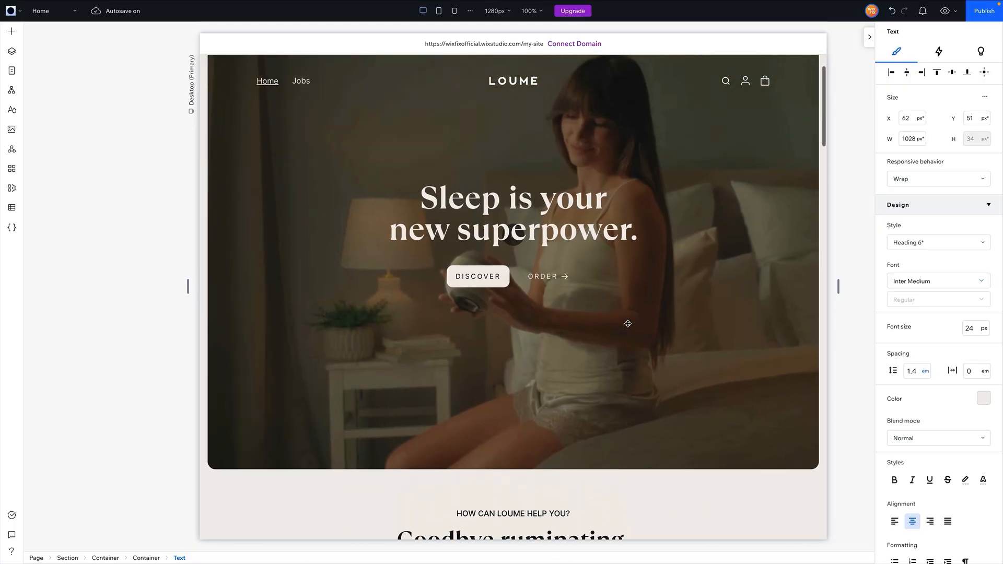
click(512, 288)
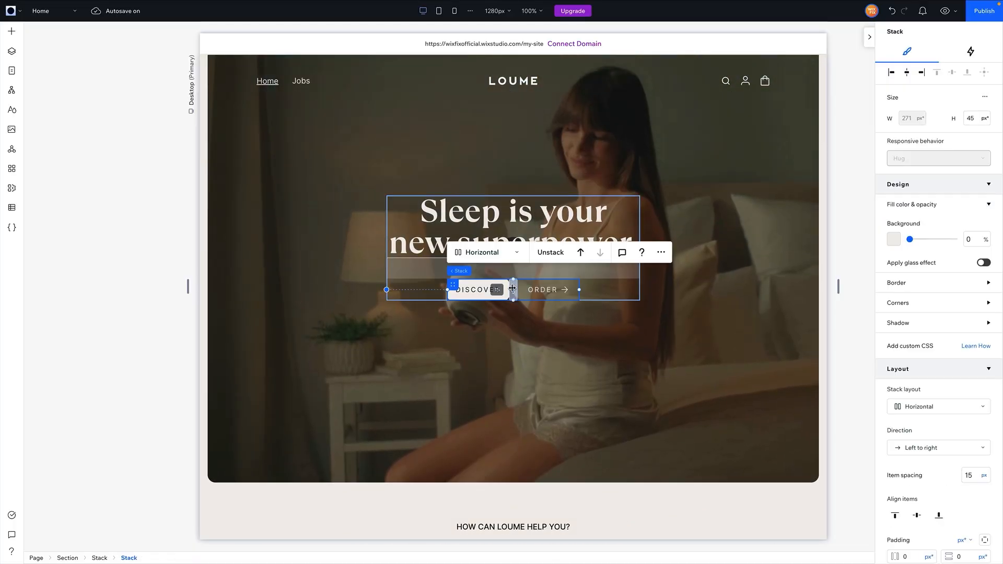
click(592, 286)
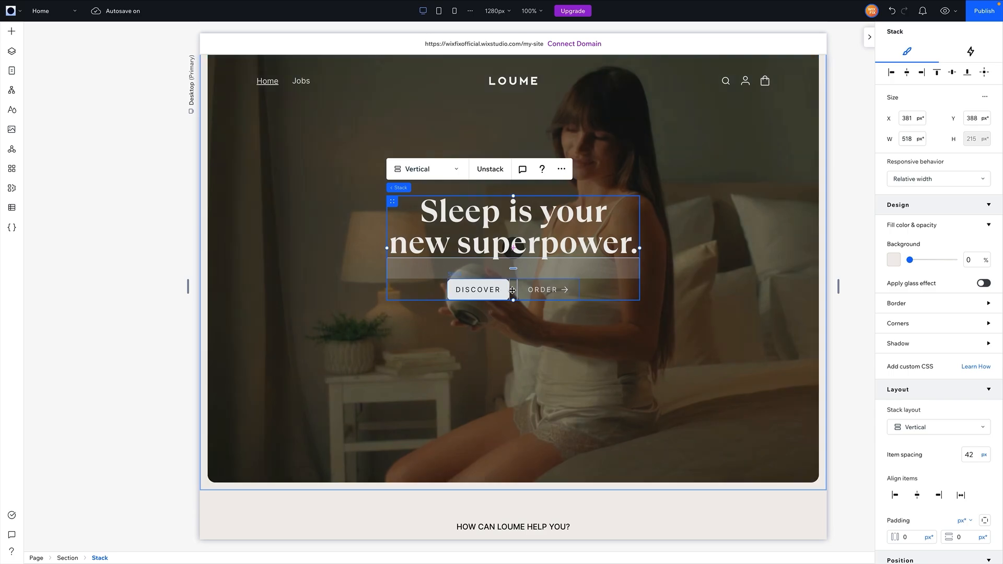
click(545, 293)
scroll(627, 392, down, 15)
scroll(636, 399, down, 20)
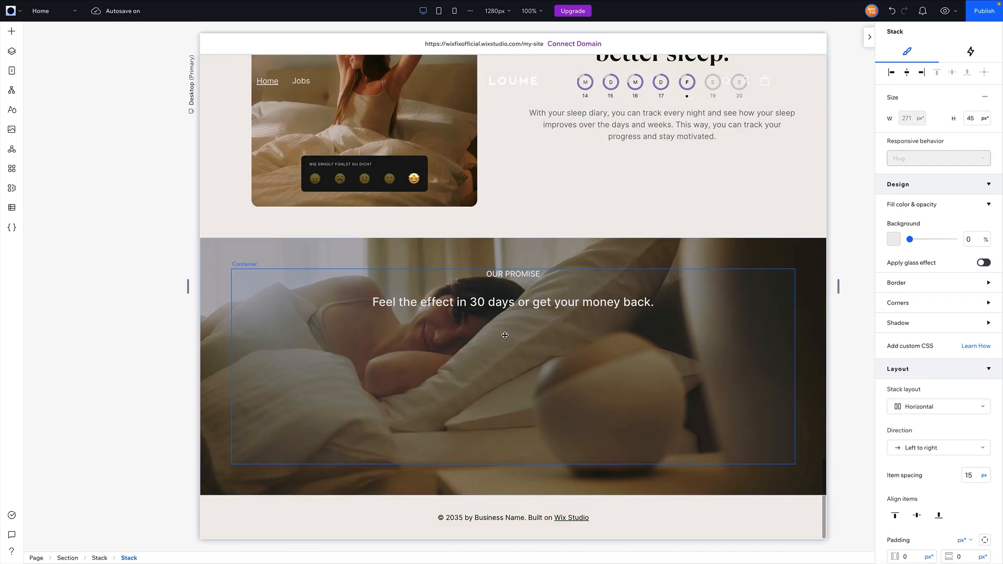
click(504, 335)
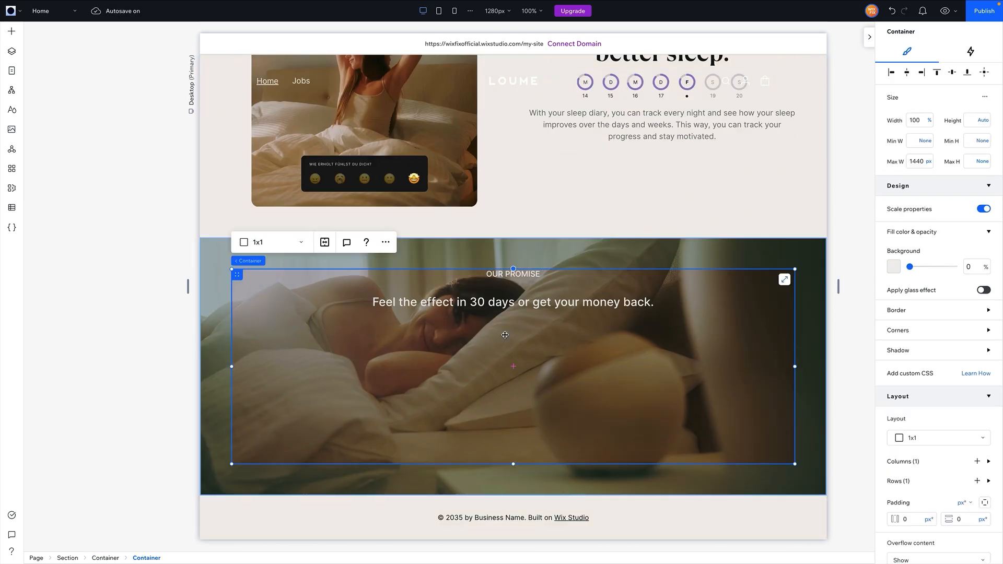
key(ctrl+v)
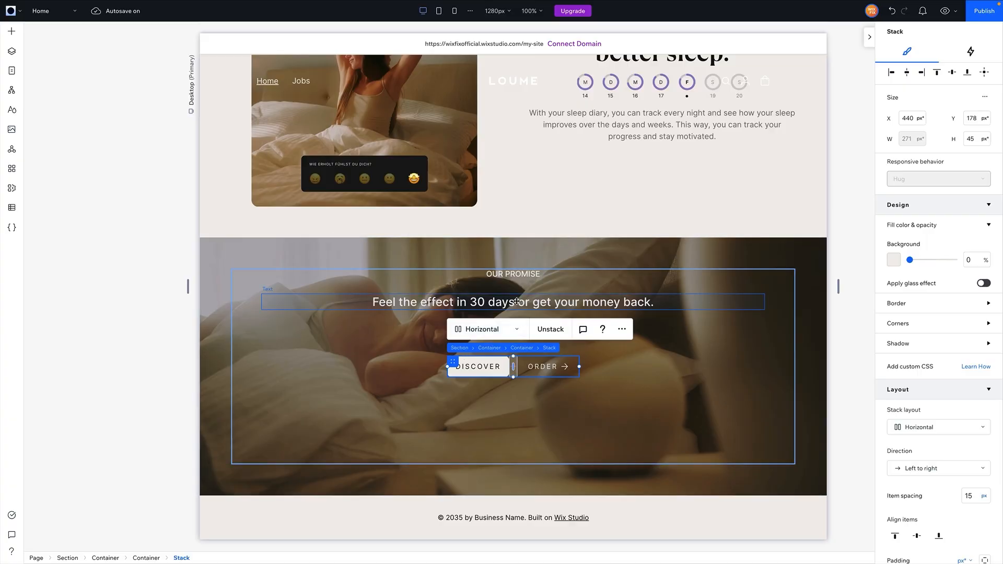
- Stack the OUR PROMISE label, money-back line and buttons vertically with 16 px item spacing, and center the stack in its container
click(512, 273)
shift+click(513, 301)
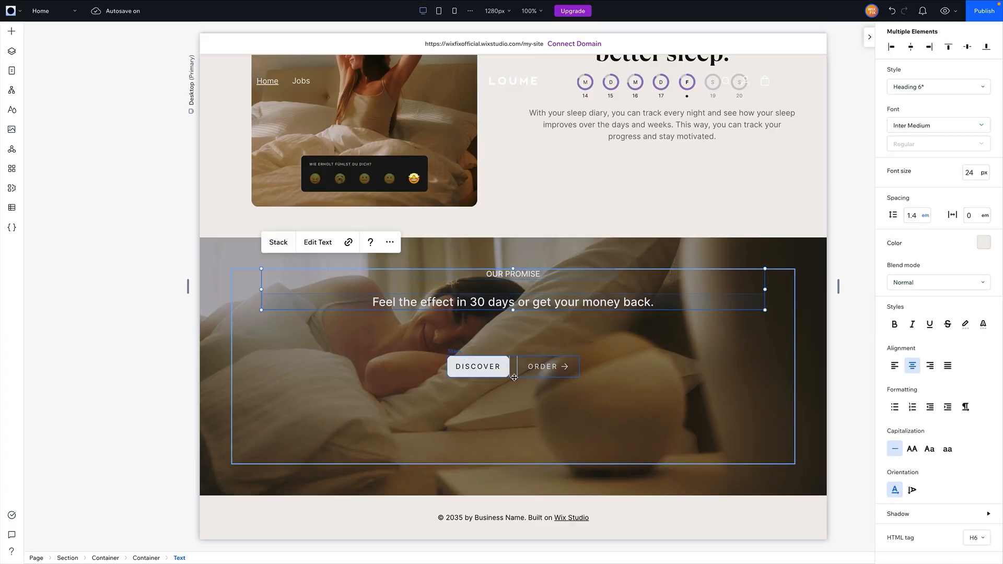
shift+click(514, 371)
click(278, 241)
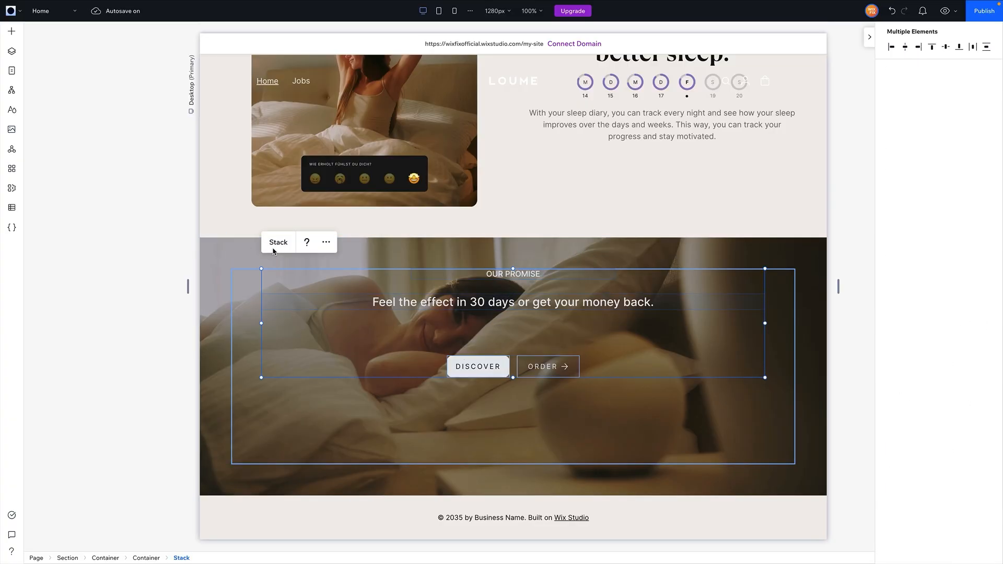
click(972, 454)
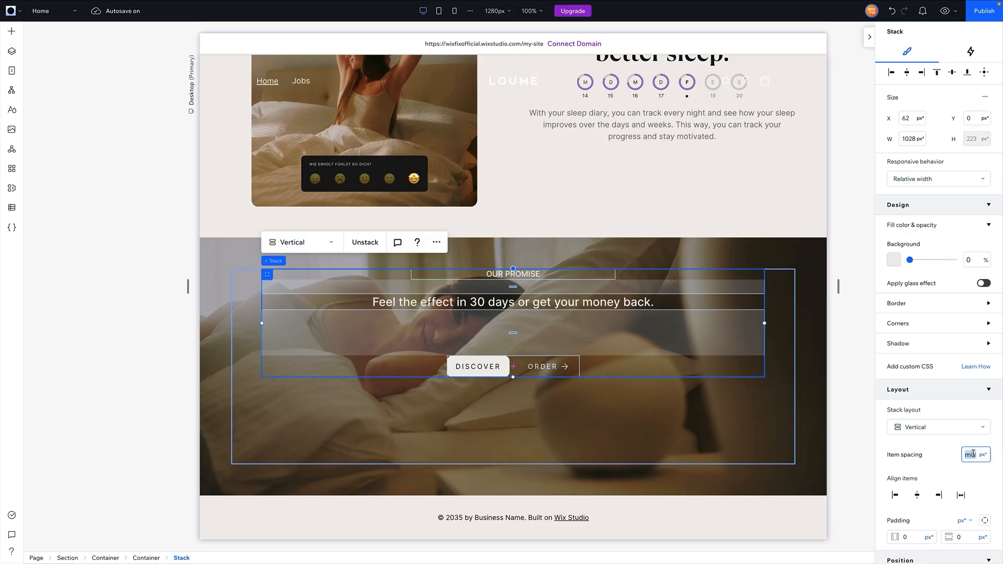
text(16px)
key(Return)
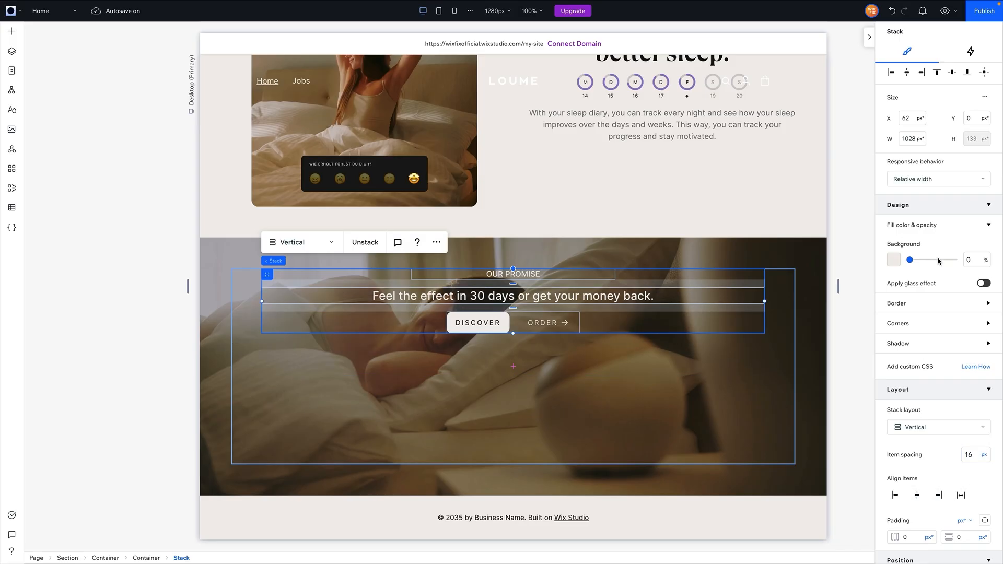
click(985, 76)
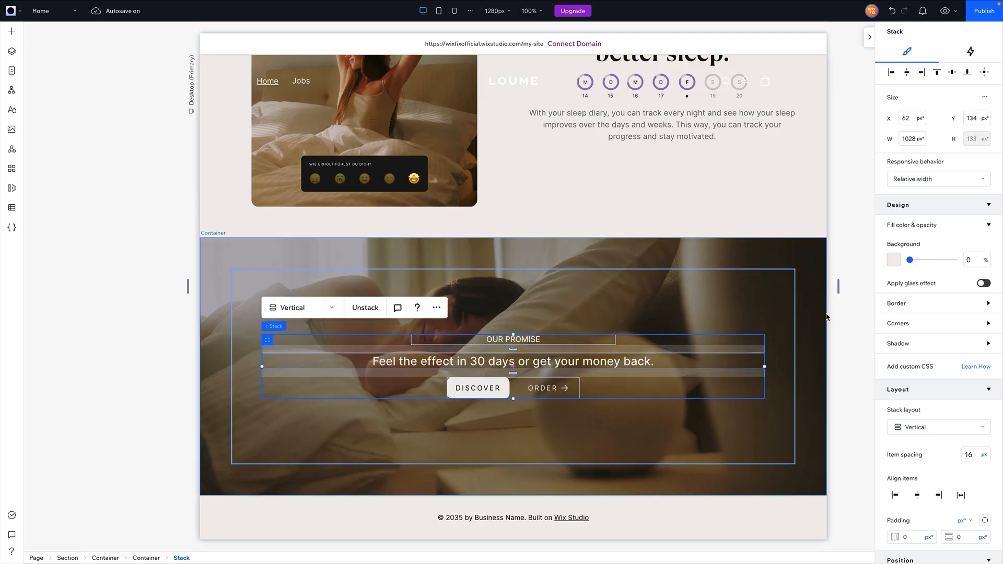
- Set the row height of the inner container around the promise stack to max-content
click(735, 302)
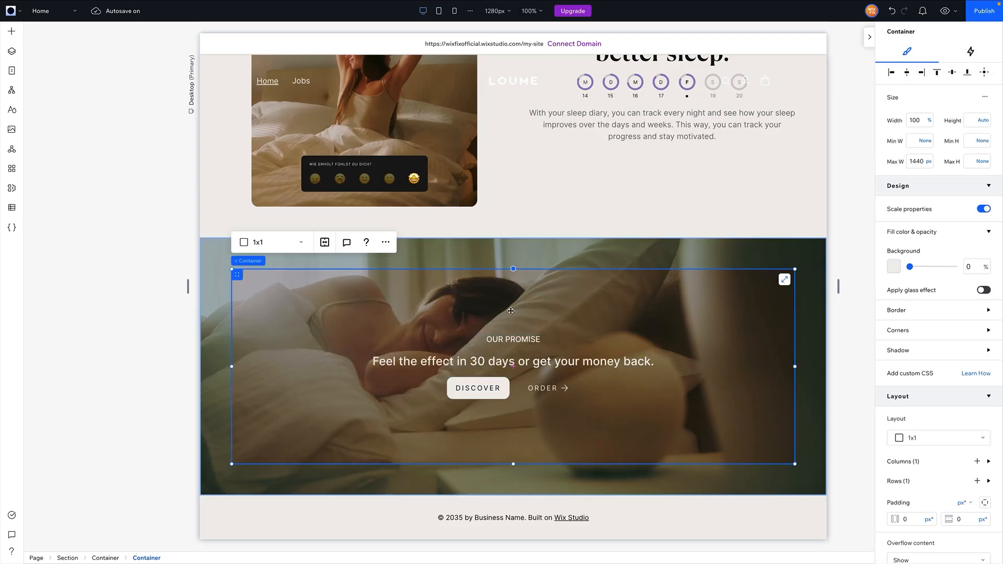
scroll(963, 433, down, 3)
click(907, 348)
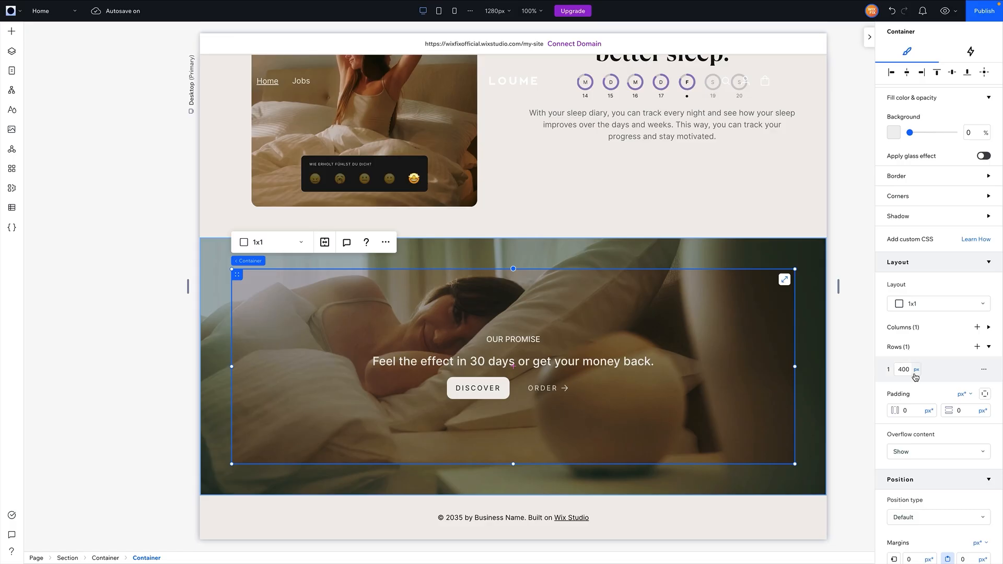
click(917, 371)
click(924, 436)
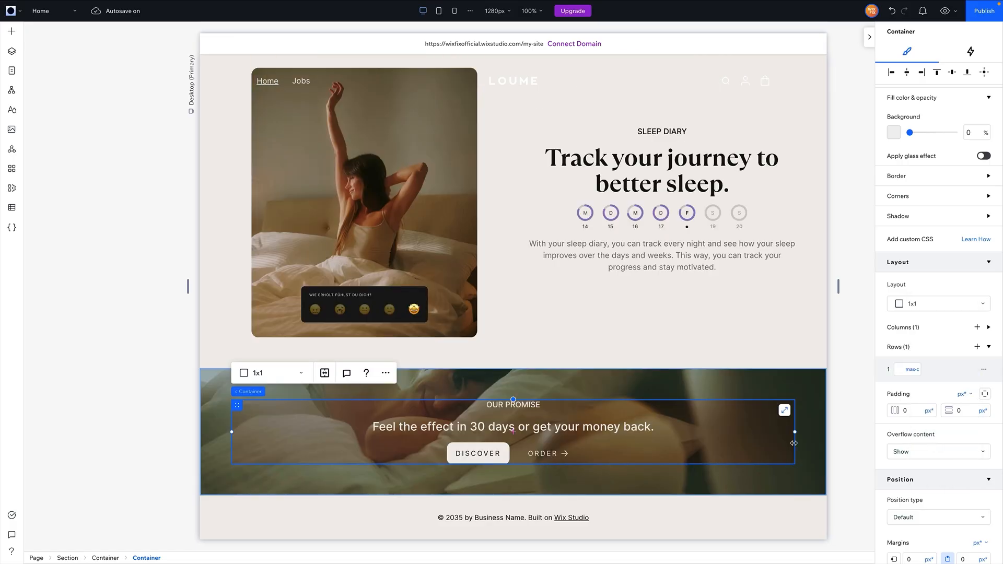
- Try 16 vh of vertical padding on the promise section's outer container, and set it to 20 vh
click(598, 394)
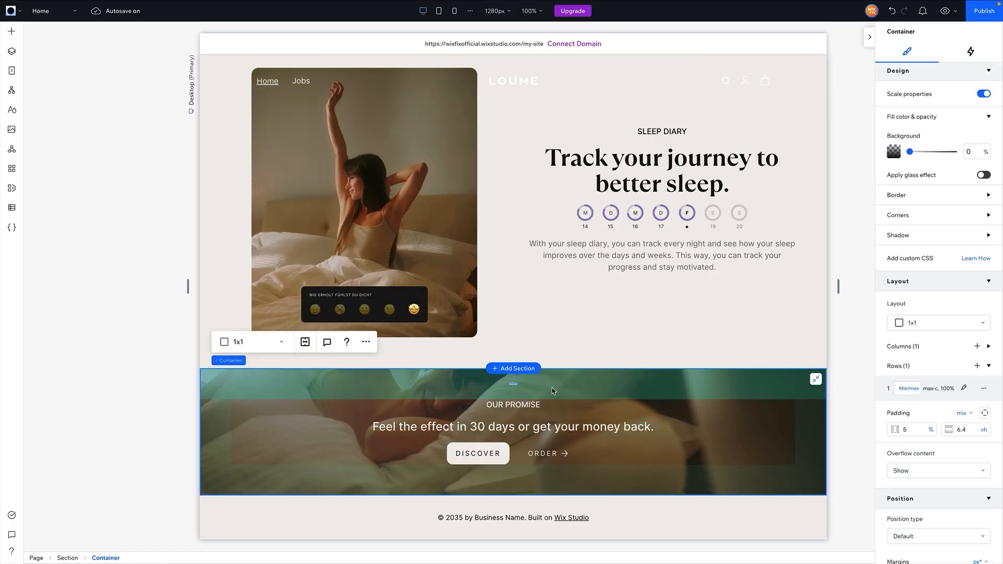
click(968, 429)
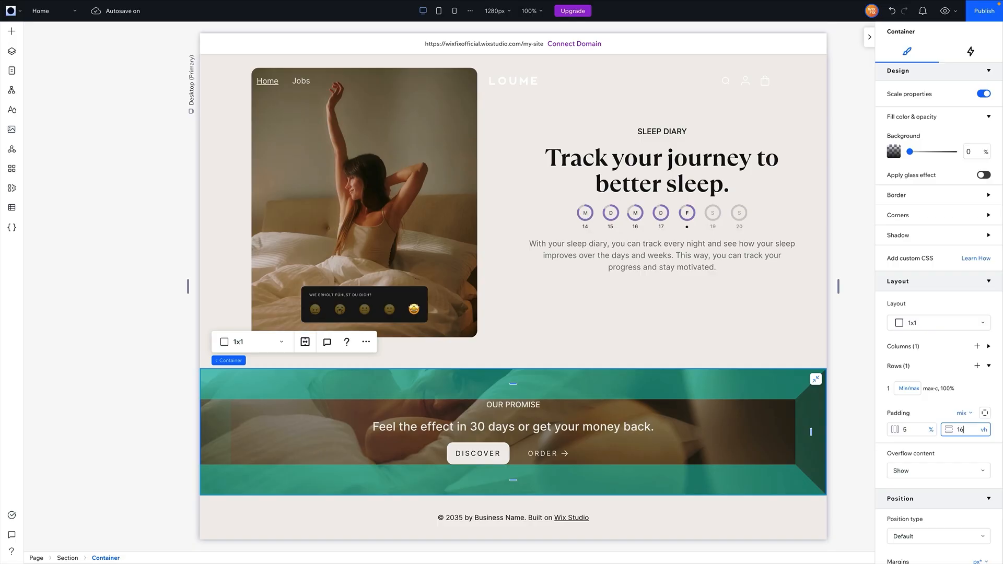
text(16)
key(Return)
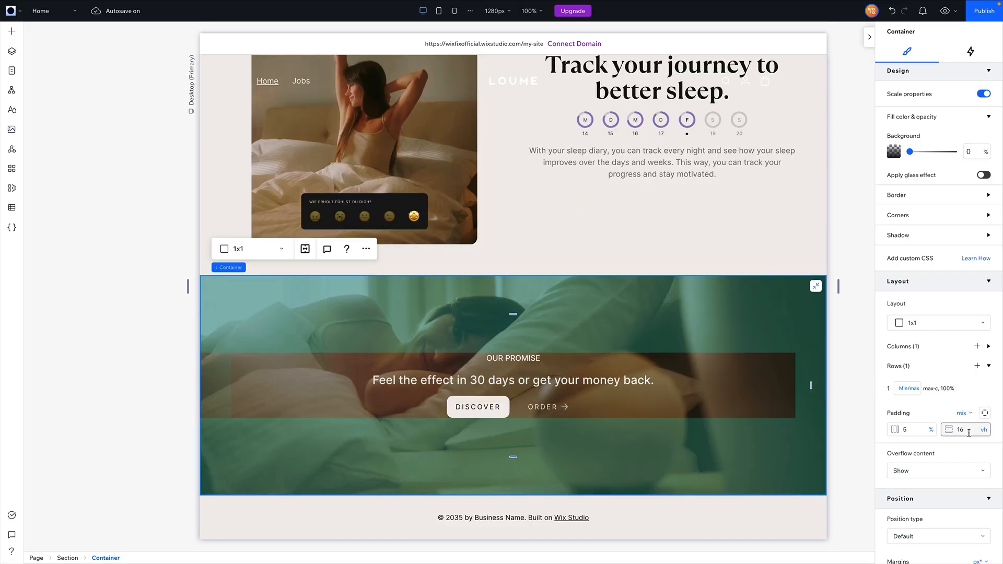
click(968, 432)
key(Return)
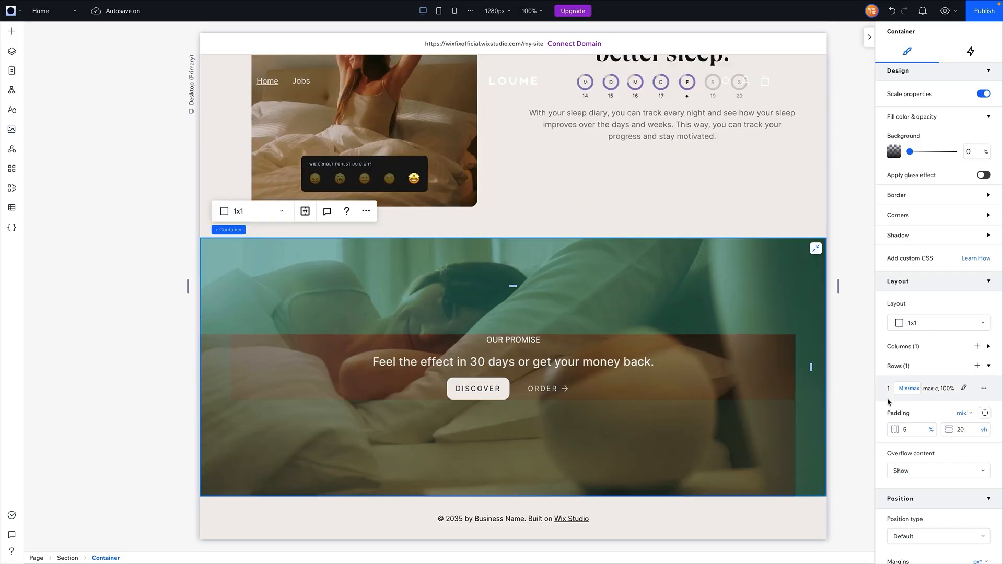
- Preview the home page on desktop and look through its sections from the hero downward
click(866, 386)
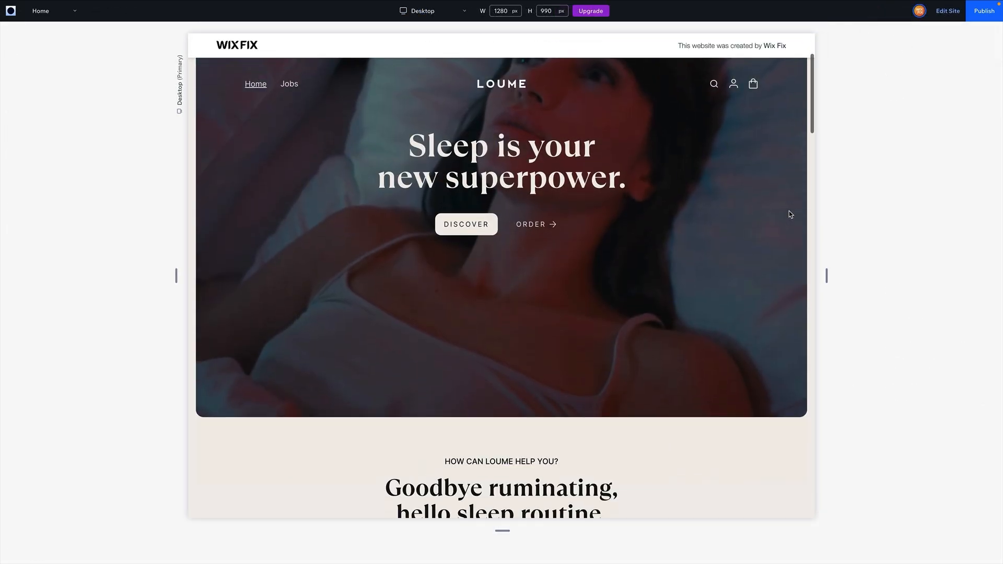
scroll(789, 211, down, 6)
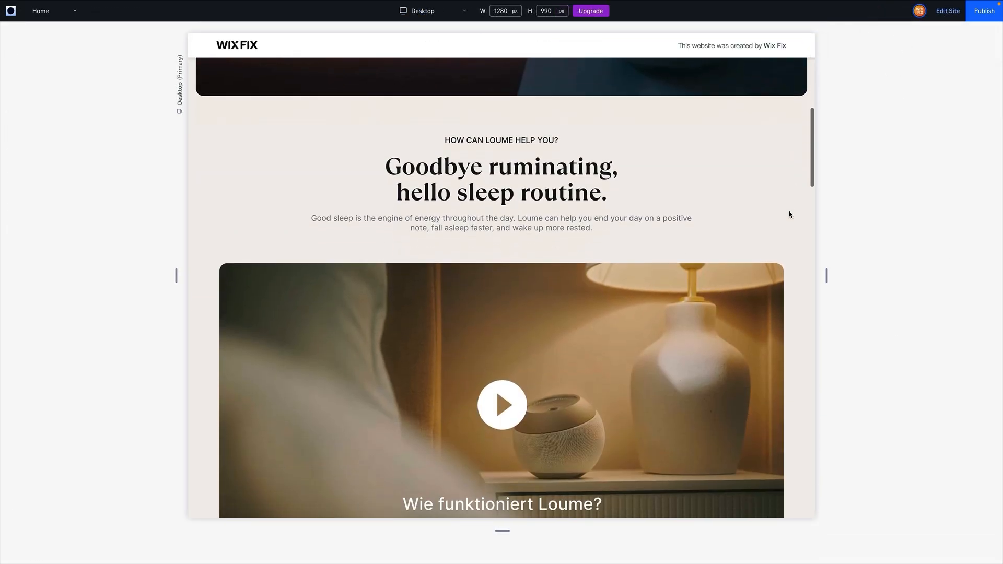
scroll(788, 214, down, 12)
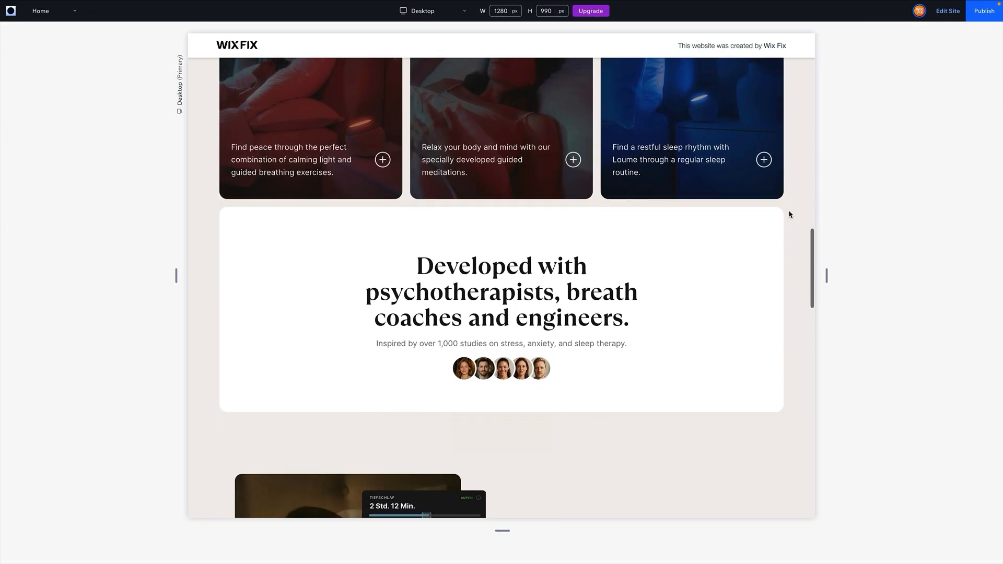
scroll(788, 214, down, 12)
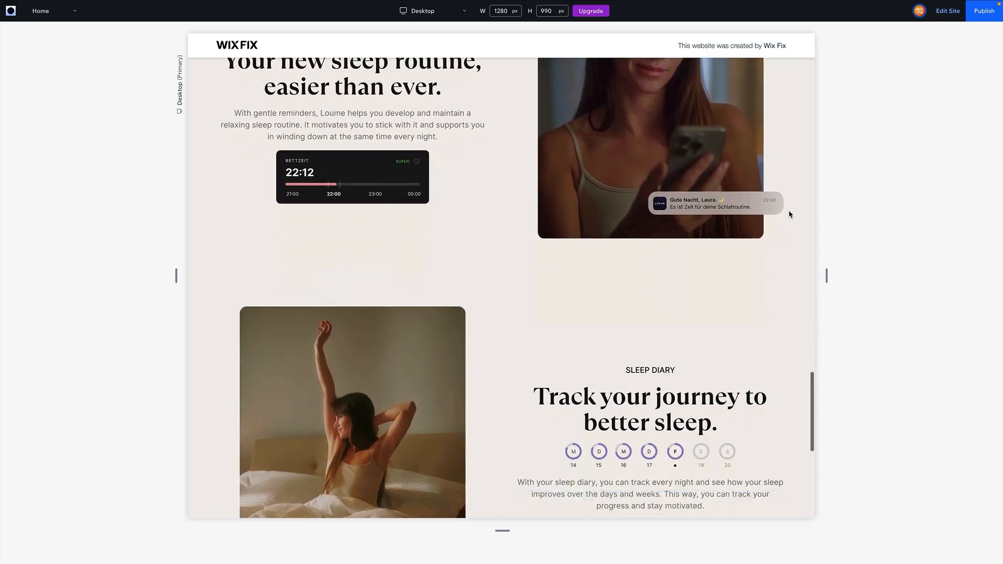
scroll(790, 214, down, 5)
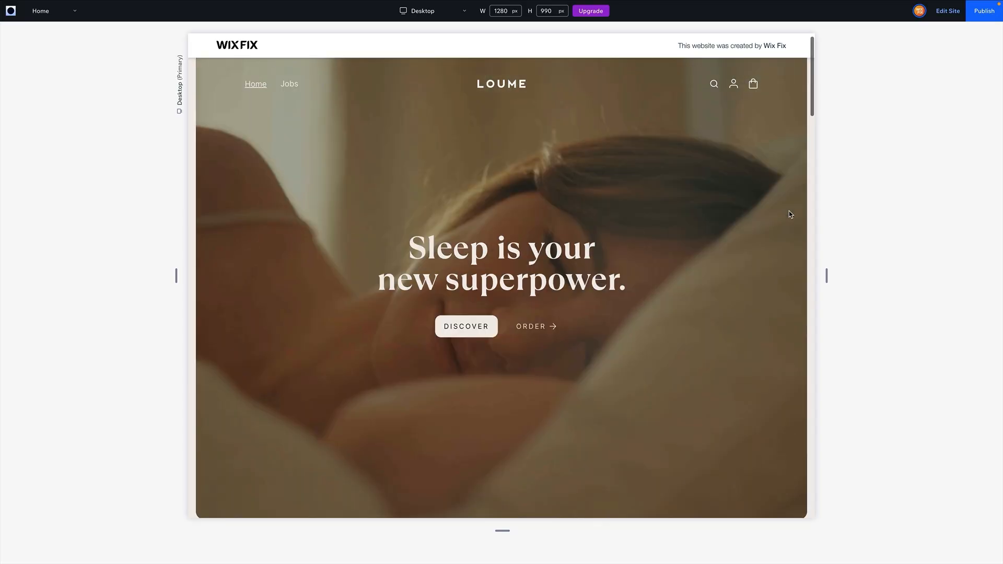
scroll(789, 214, down, 8)
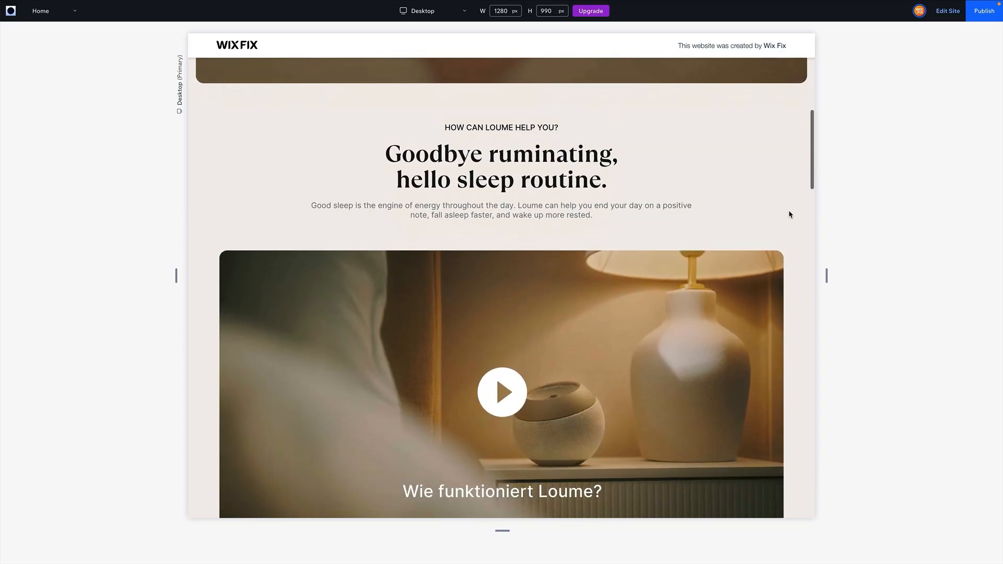
scroll(790, 214, down, 7)
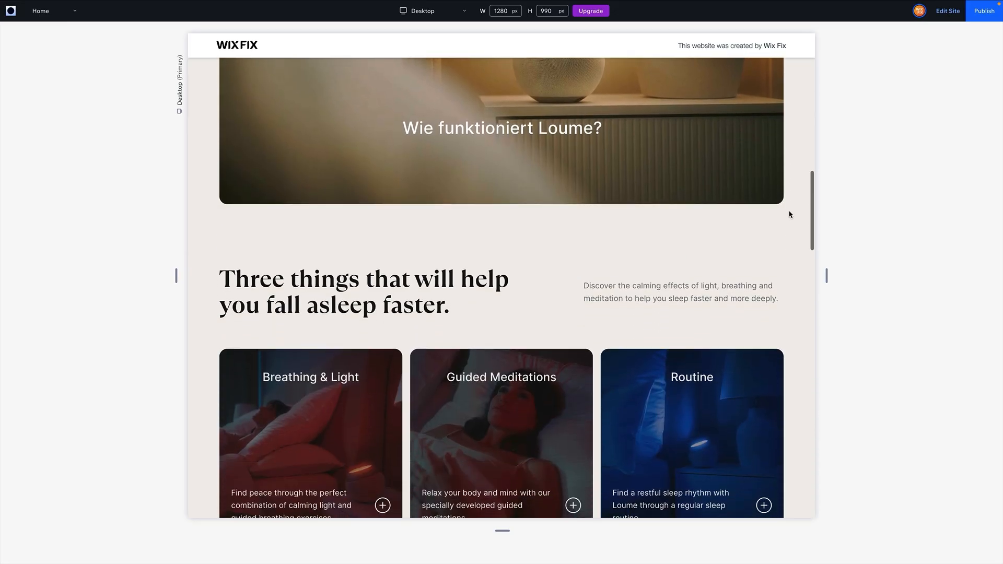